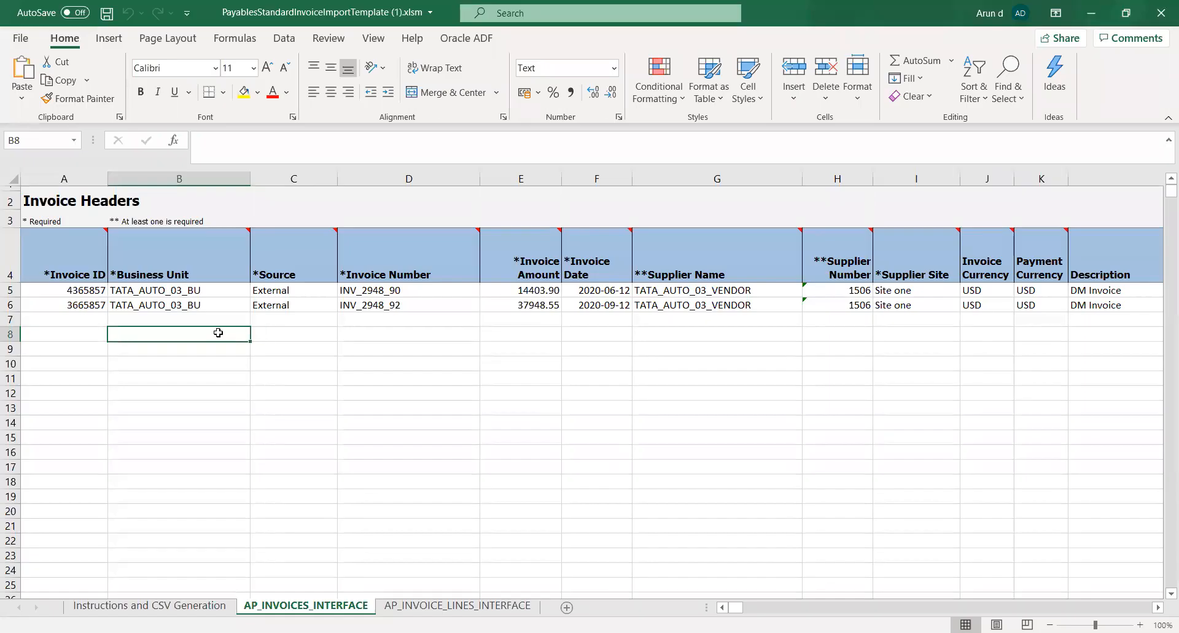
Enter 5798489 as the Invoice ID in row 7 of the invoice headers sheet
key("Left")
key("Up")
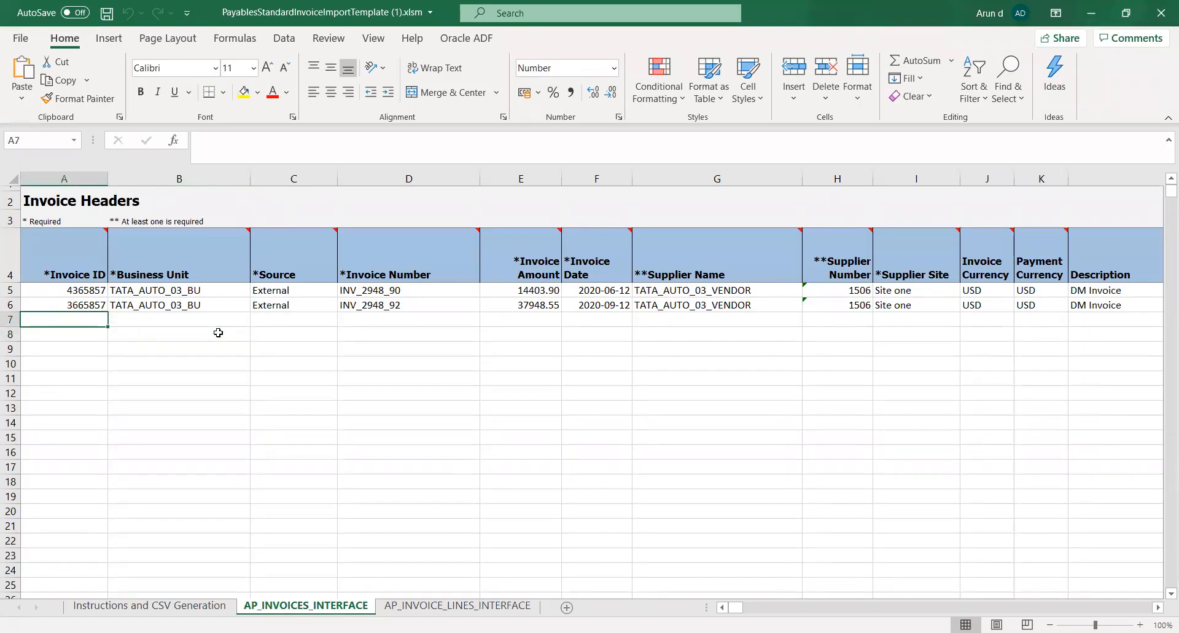
type("5")
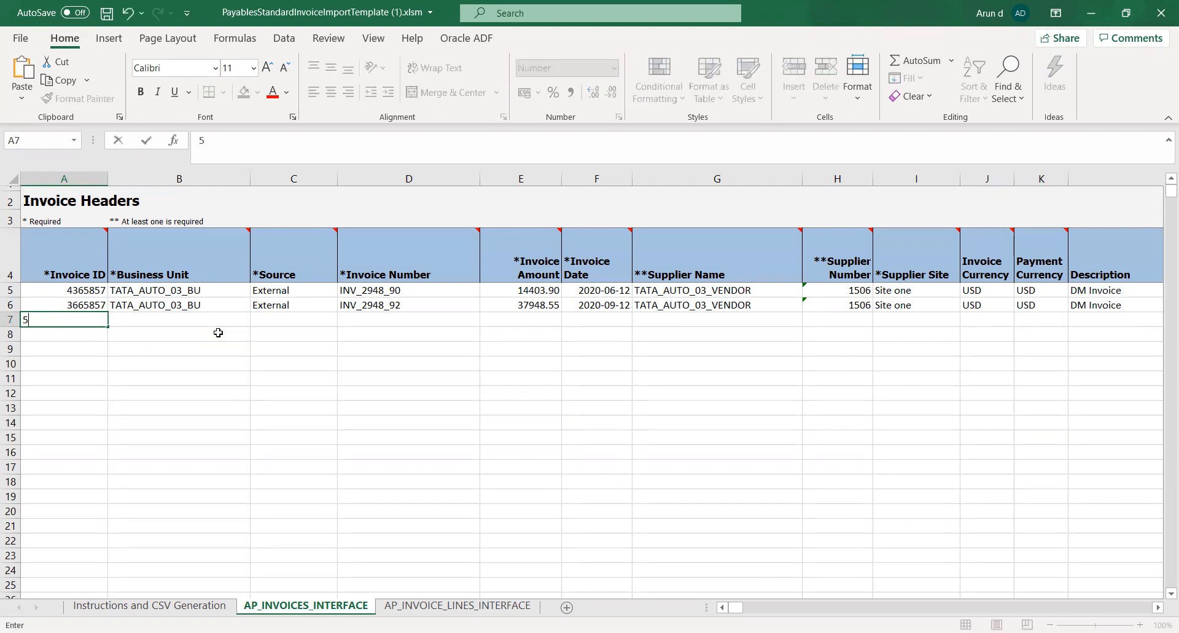
type("798489")
key("Tab")
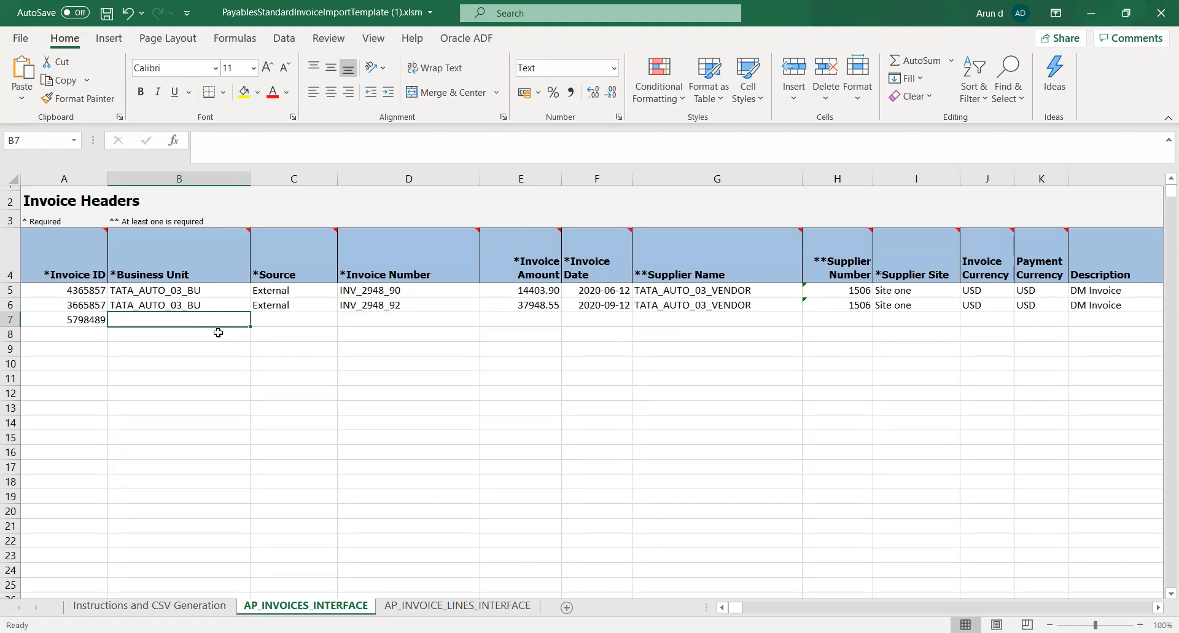
Copy the Business Unit TATA_AUTO_03_BU and the Source External from row 6 into row 7
left_click(198, 306)
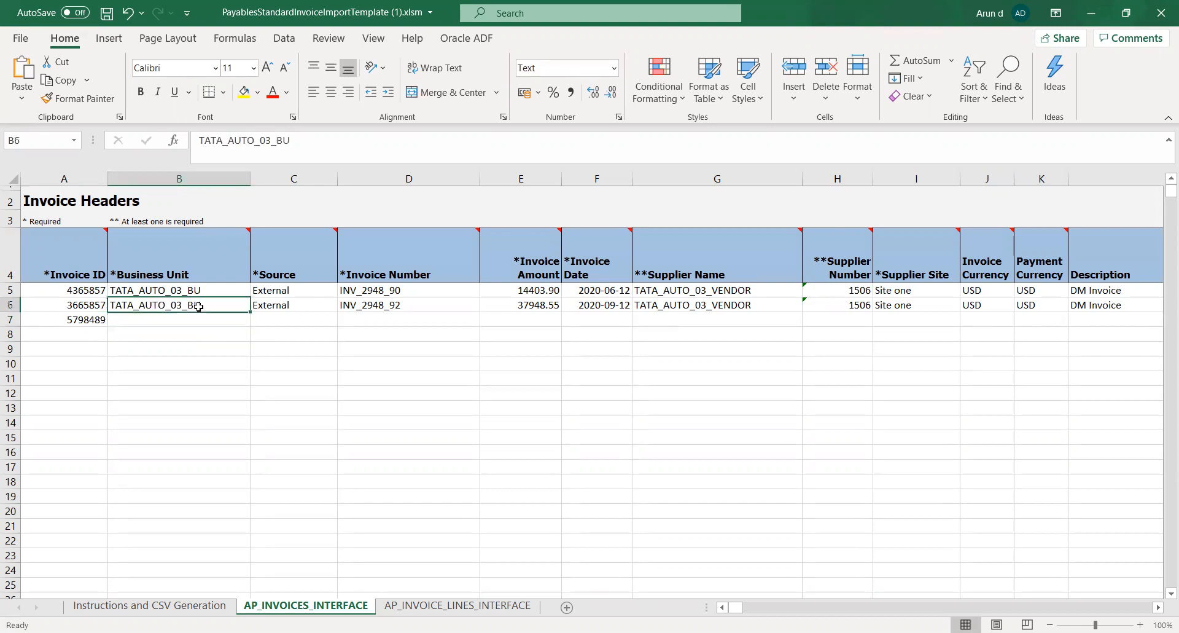
key("shift+Right")
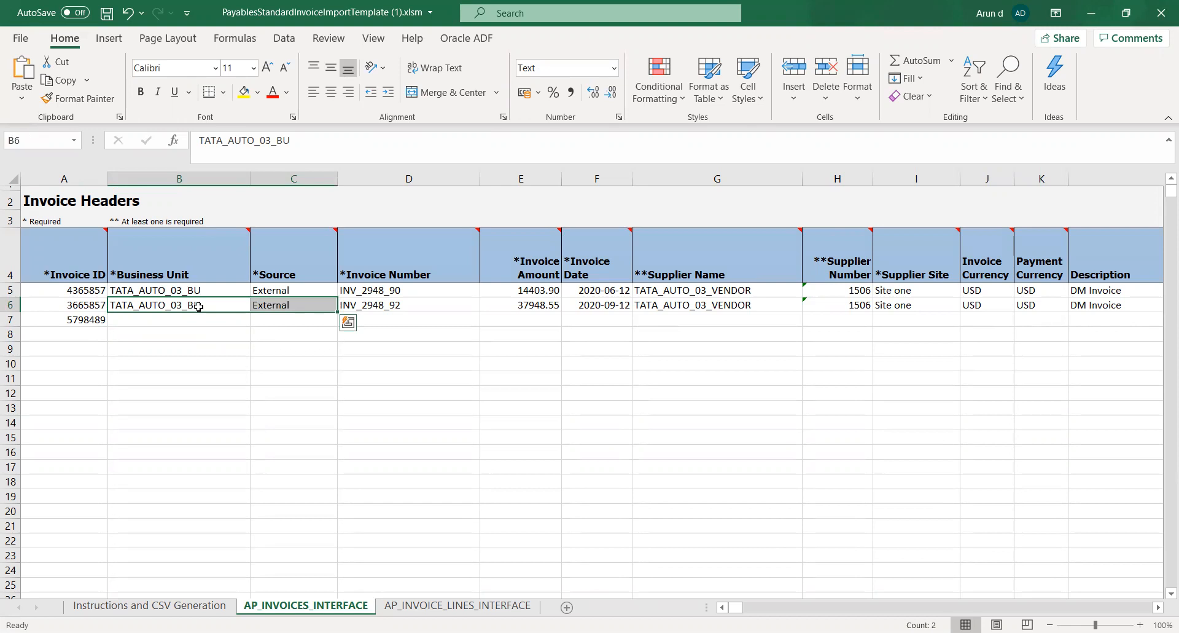
key("ctrl+c")
key("Down")
key("ctrl+v")
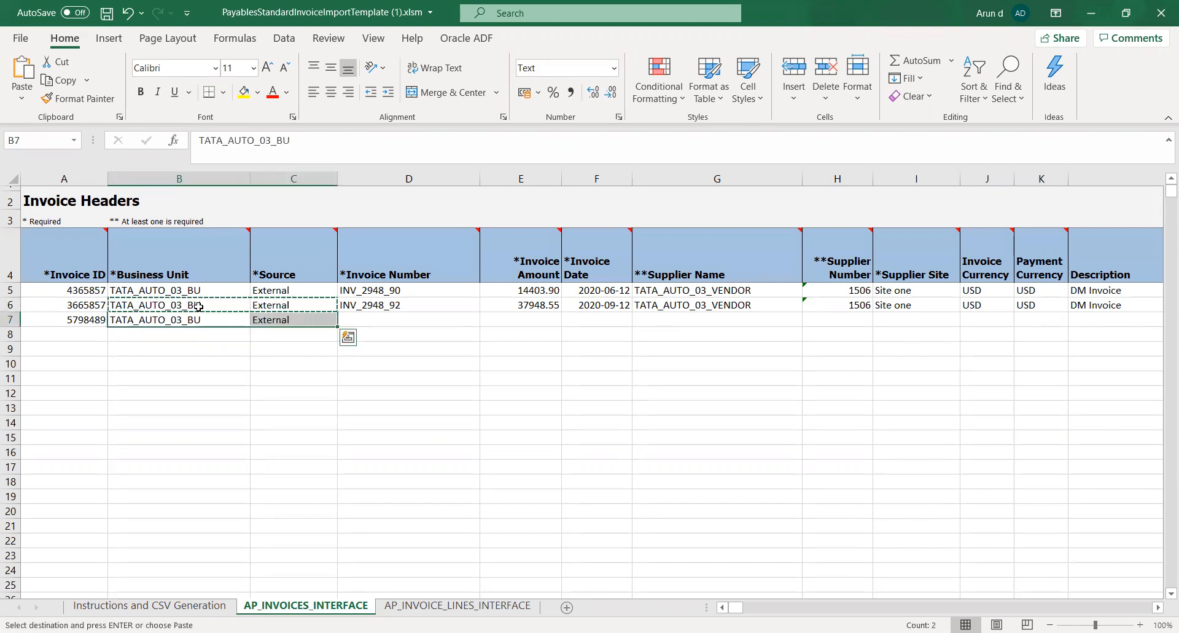
Enter PP_29384_90 as the Invoice Number in row 7
key("Right")
key("Right")
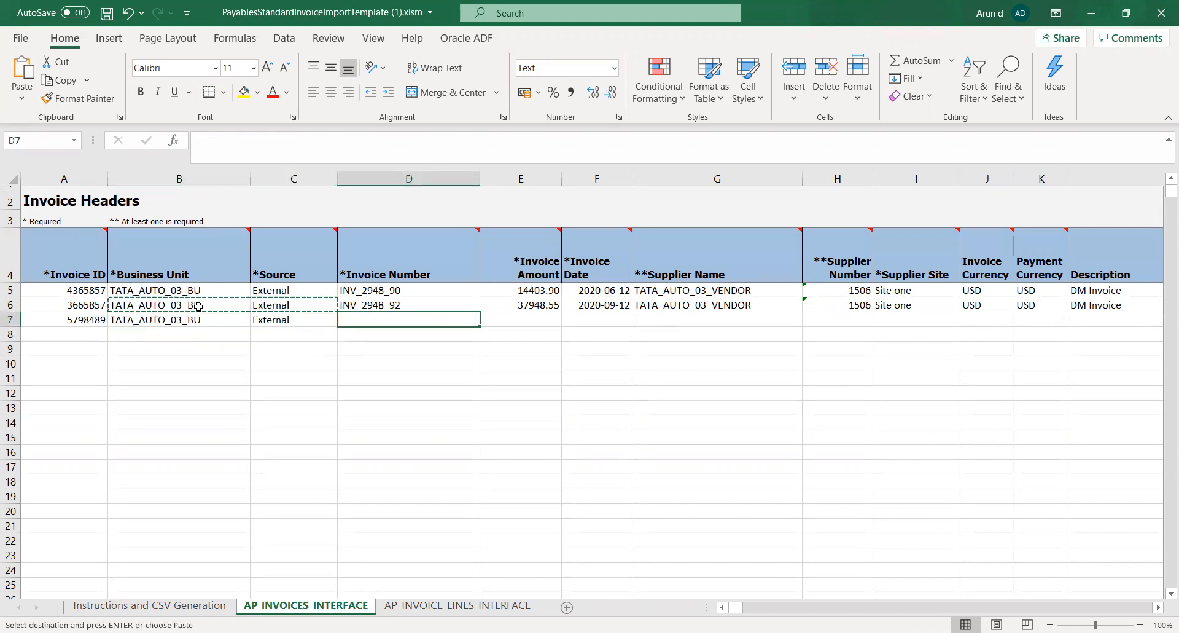
type("PP")
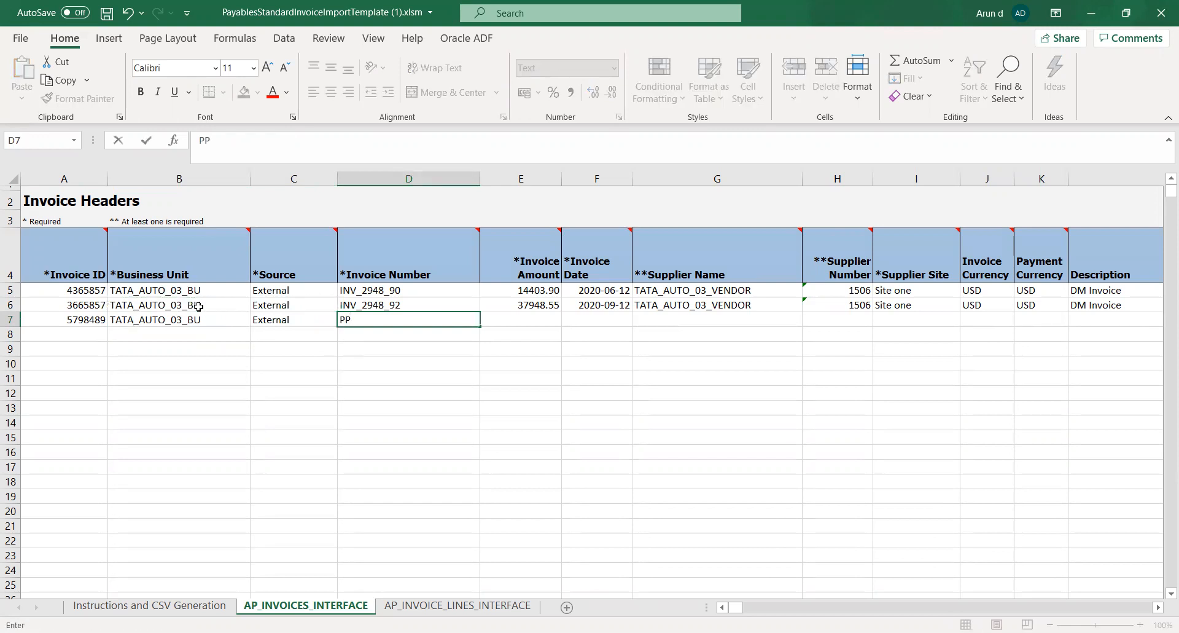
type("+")
type("29384")
key("F2")
key("Left")
key("Left")
key("Left")
key("Left")
key("Left")
key("BackSpace")
type("_")
key("Right")
key("Right")
key("Right")
key("Right")
type("_90")
key("Tab")
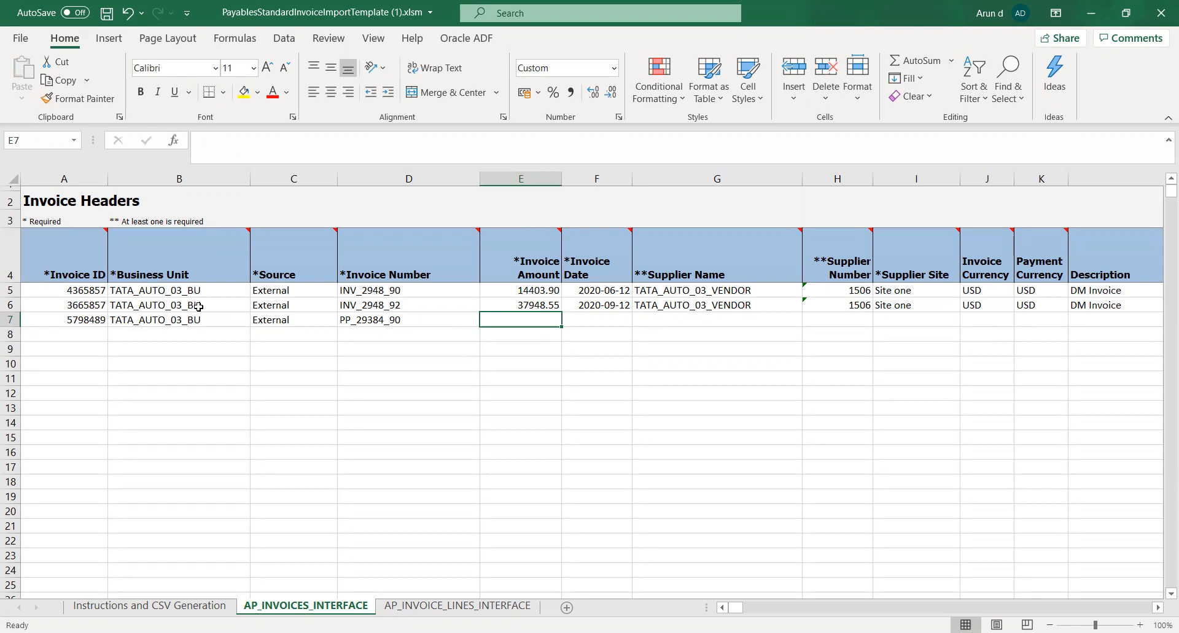
Set the Invoice Amount in row 7 to 100000
type("100000")
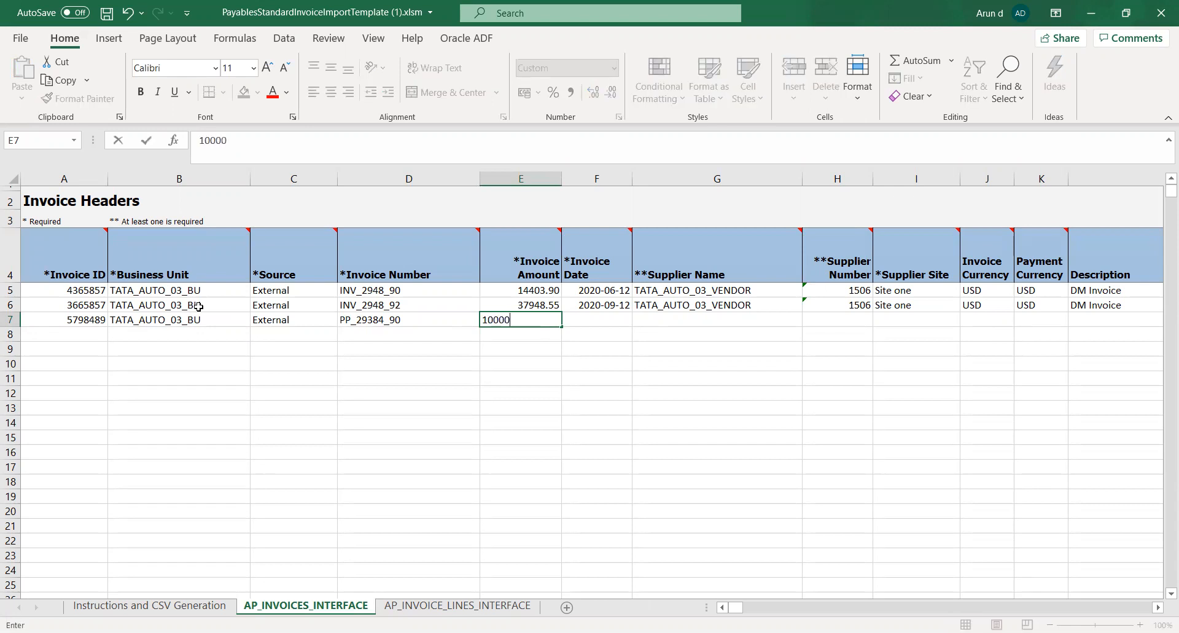
key("Tab")
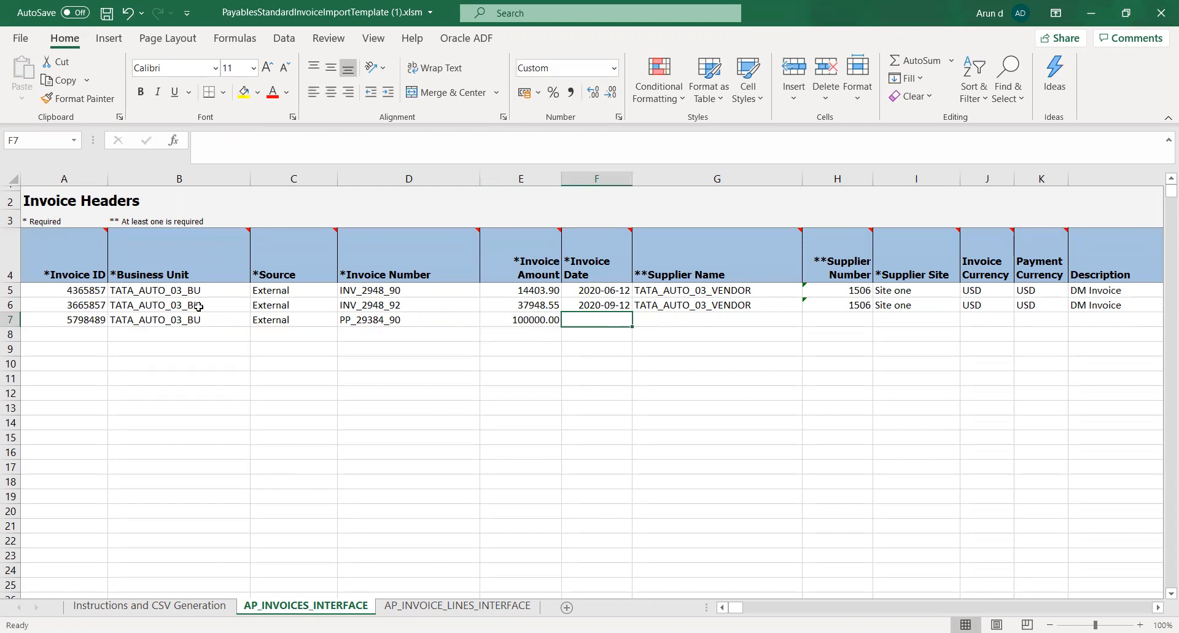
Copy the Invoice Date 2020-06-12 from row 5 into row 7 and save the workbook
key("Up")
key("Up")
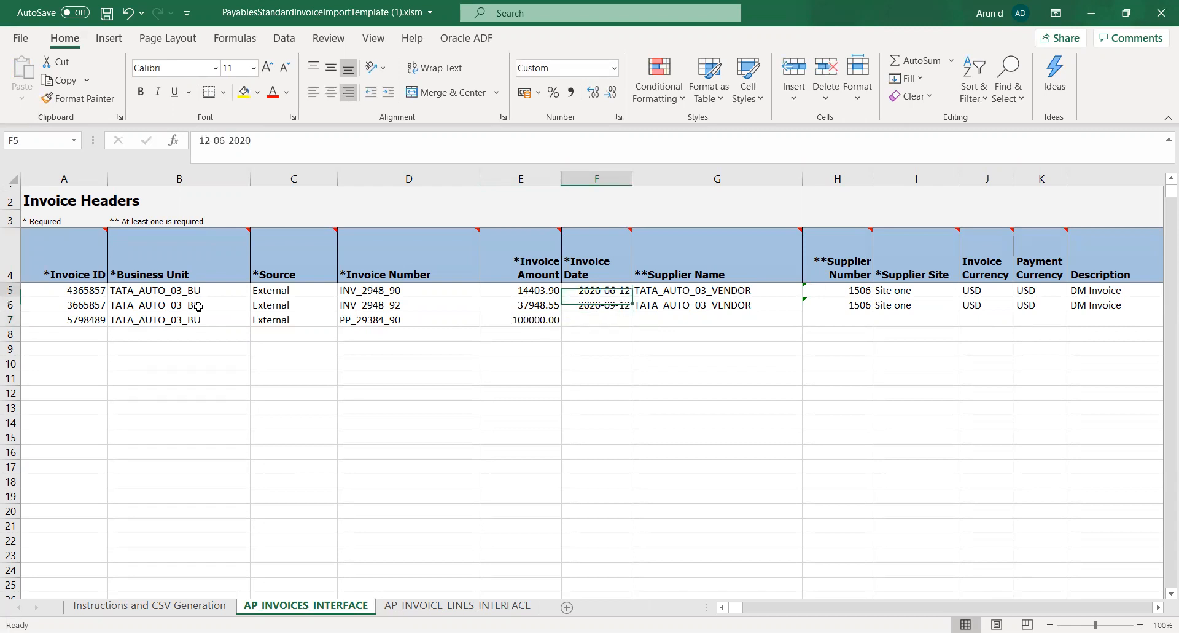
key("ctrl+c")
key("Down")
key("Down")
key("ctrl+v")
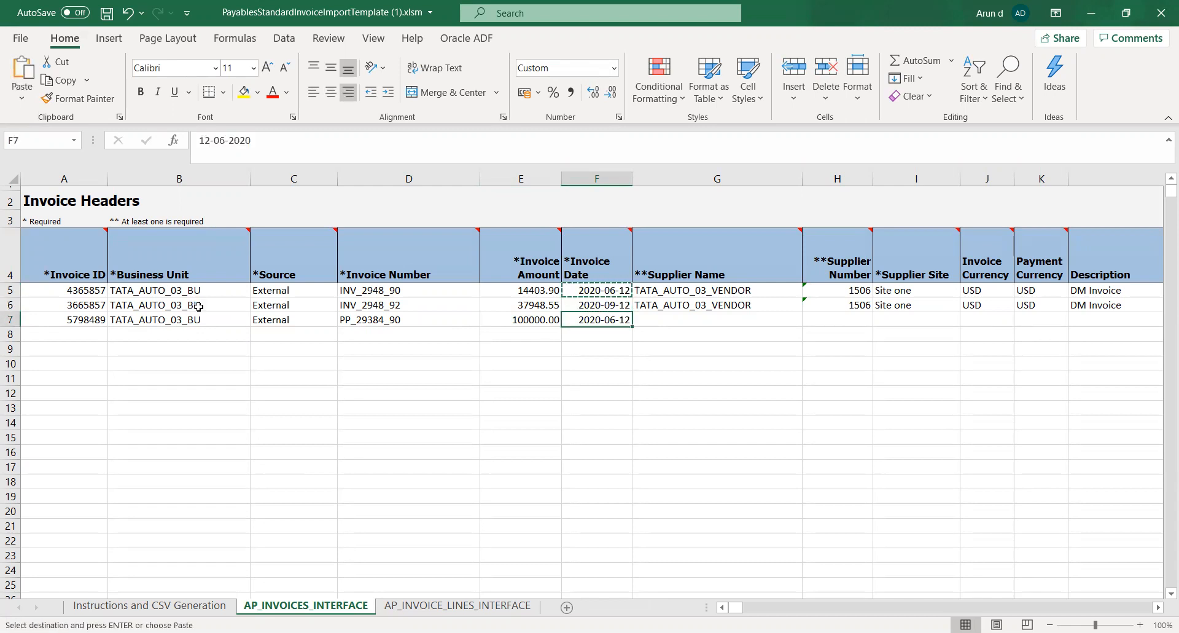
key("ctrl+s")
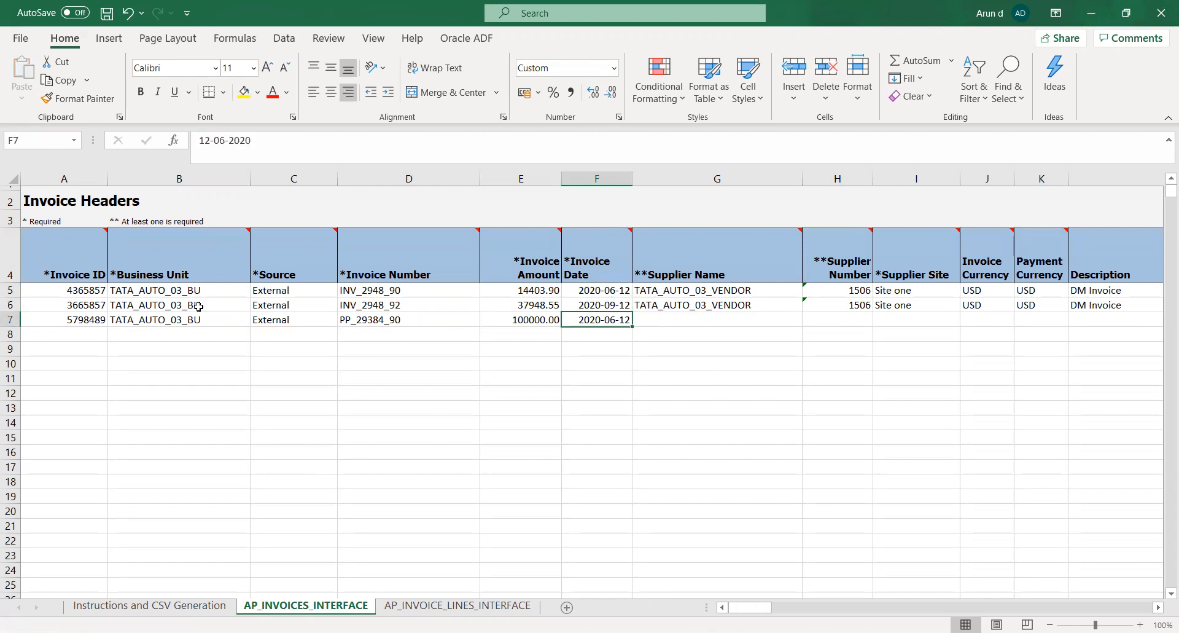
Copy the row 6 values from Supplier Name through Import Set into row 7 and save the workbook
key("Right")
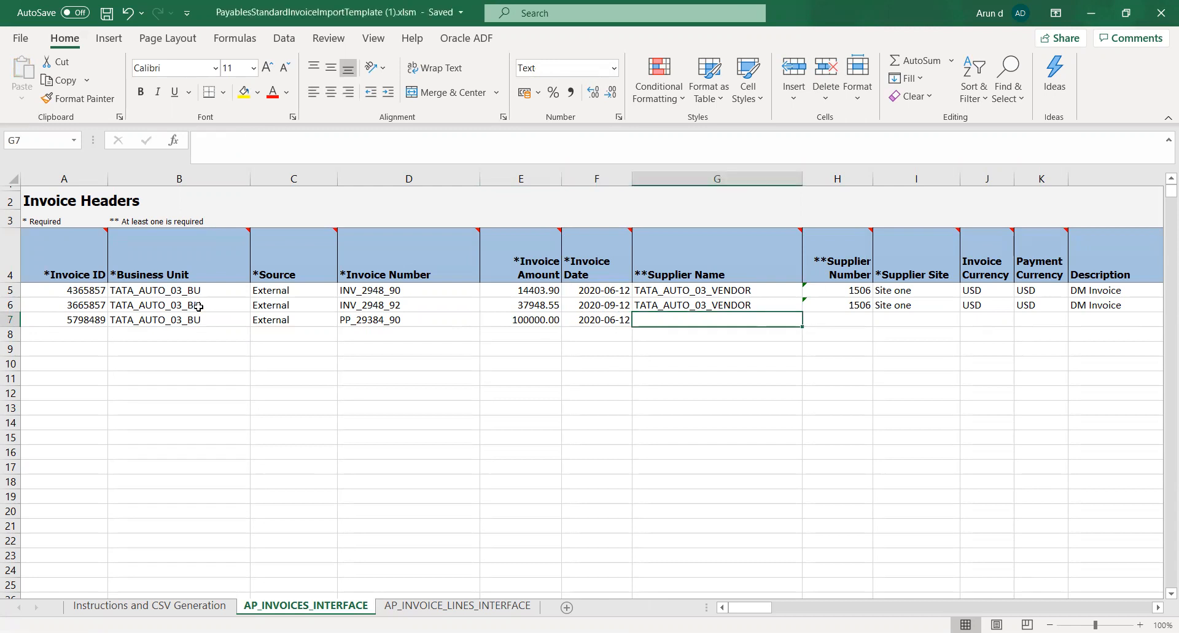
key("Up")
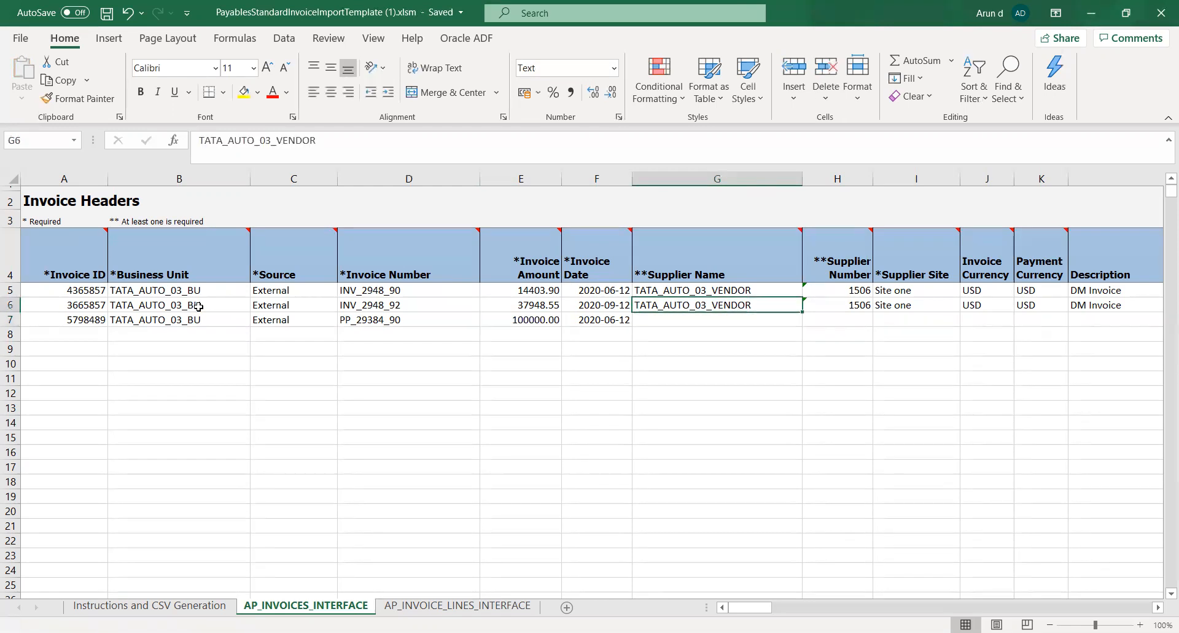
key("shift+Right")
key("shift+Right")
key("shift+Right")
key("shift+Right")
key("shift+Right")
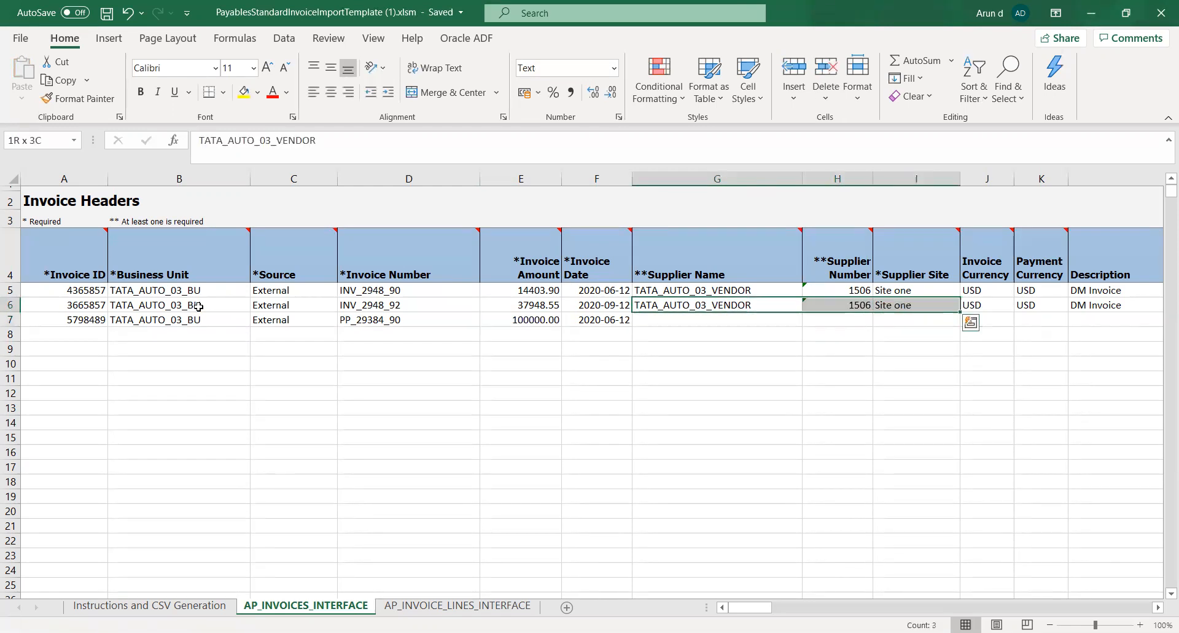
key("shift+Right")
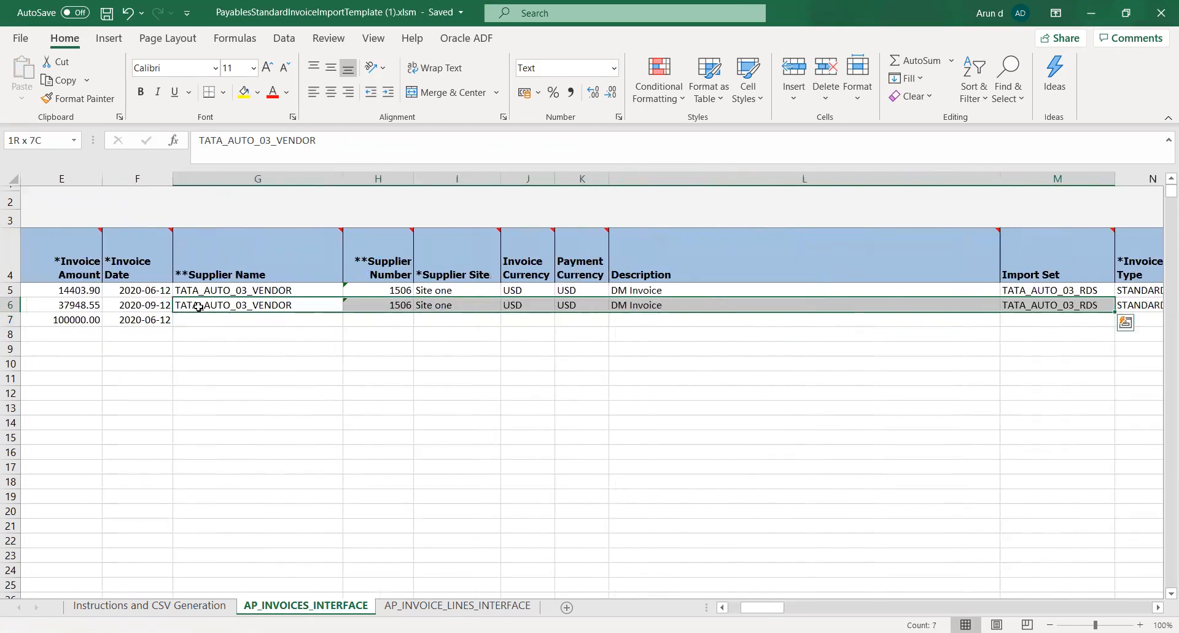
key("shift+Right")
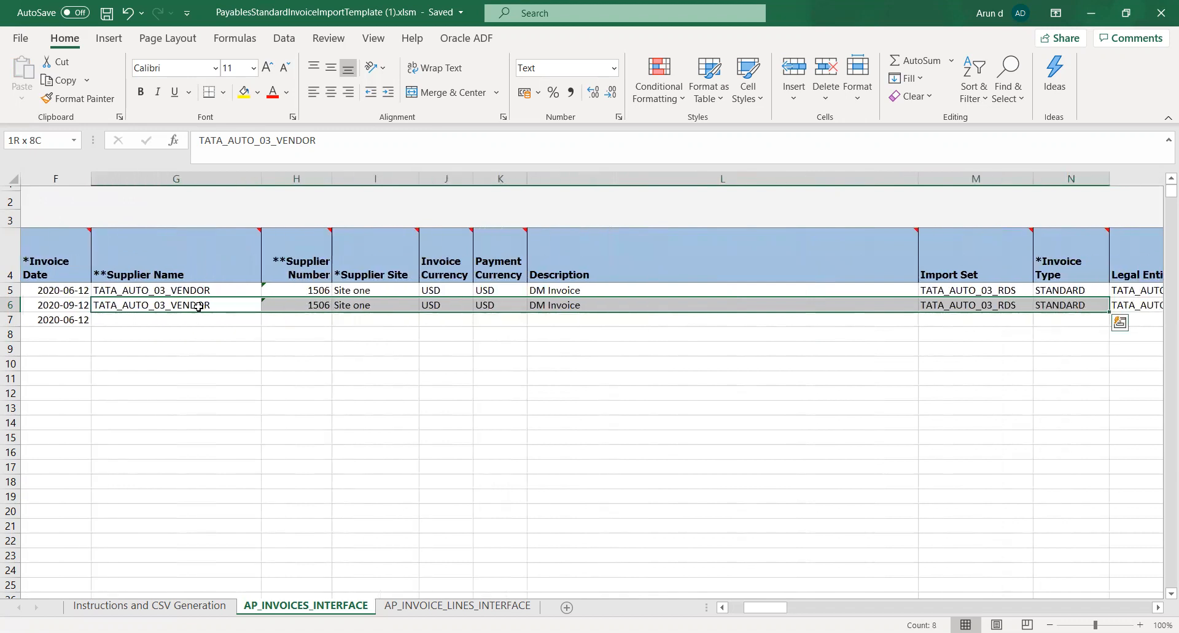
key("shift+Left")
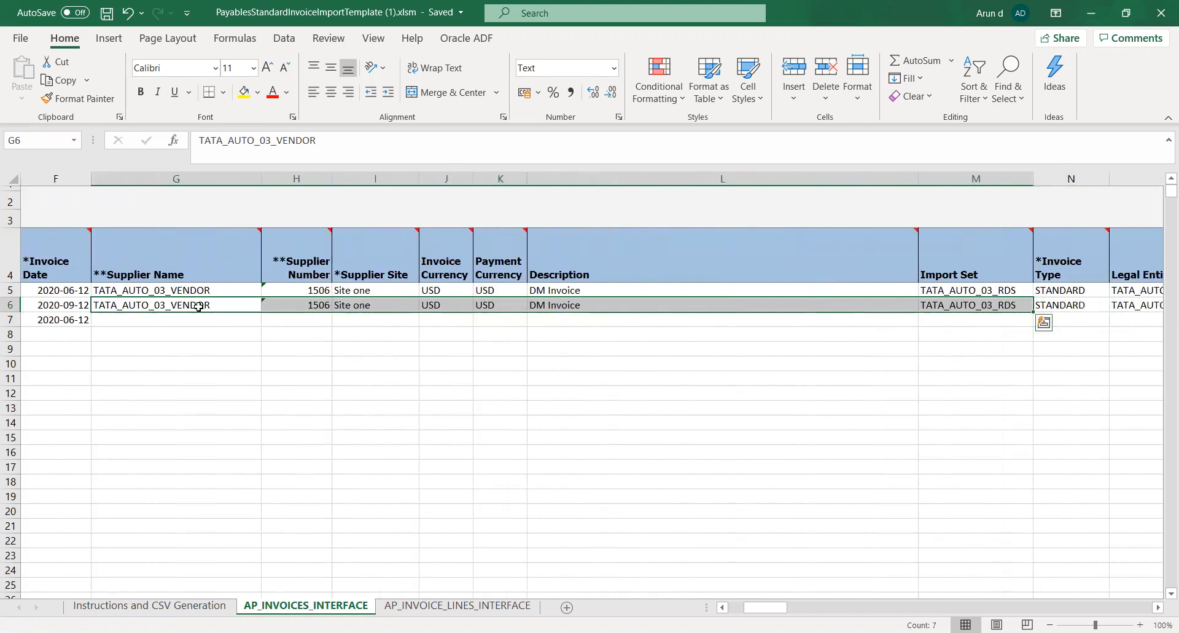
key("ctrl+c")
key("Down")
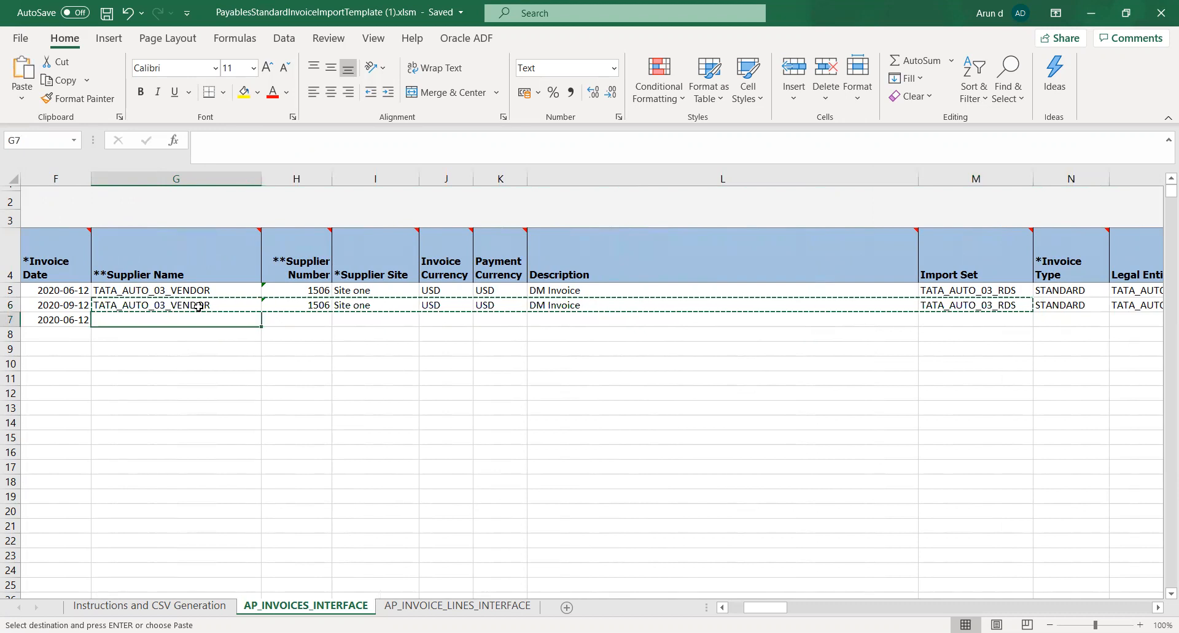
key("ctrl+v")
key("ctrl+s")
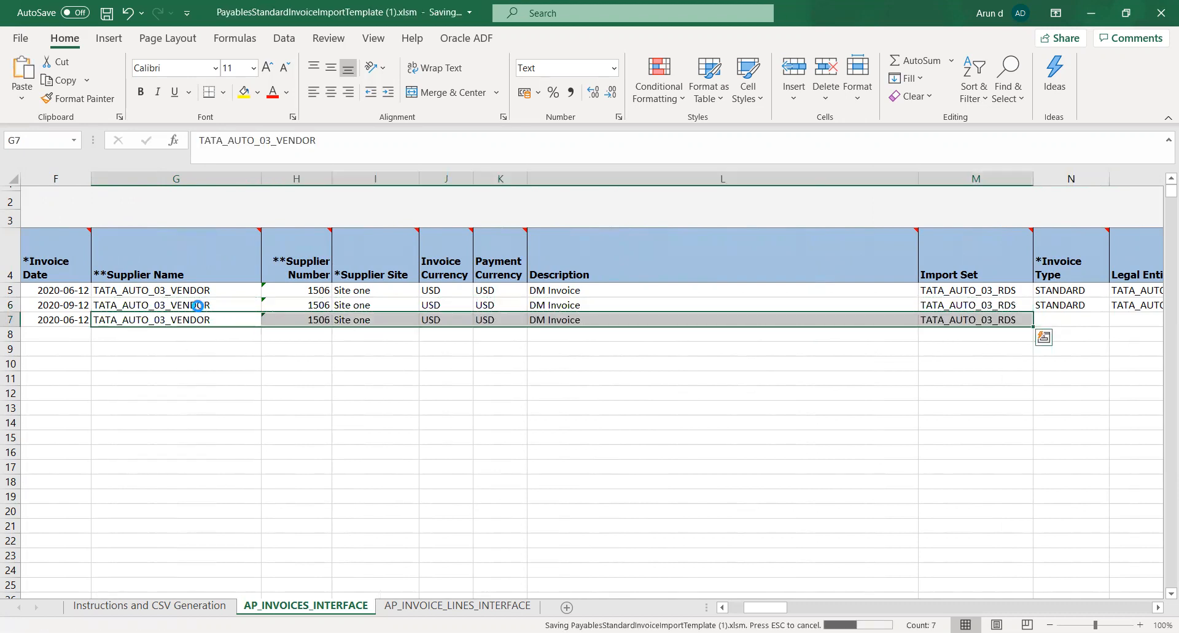
Set the Invoice Type in row 7 to PREPAYMENT
key("Right")
key("Right")
key("Right")
key("Right")
key("Right")
key("Right")
key("Right")
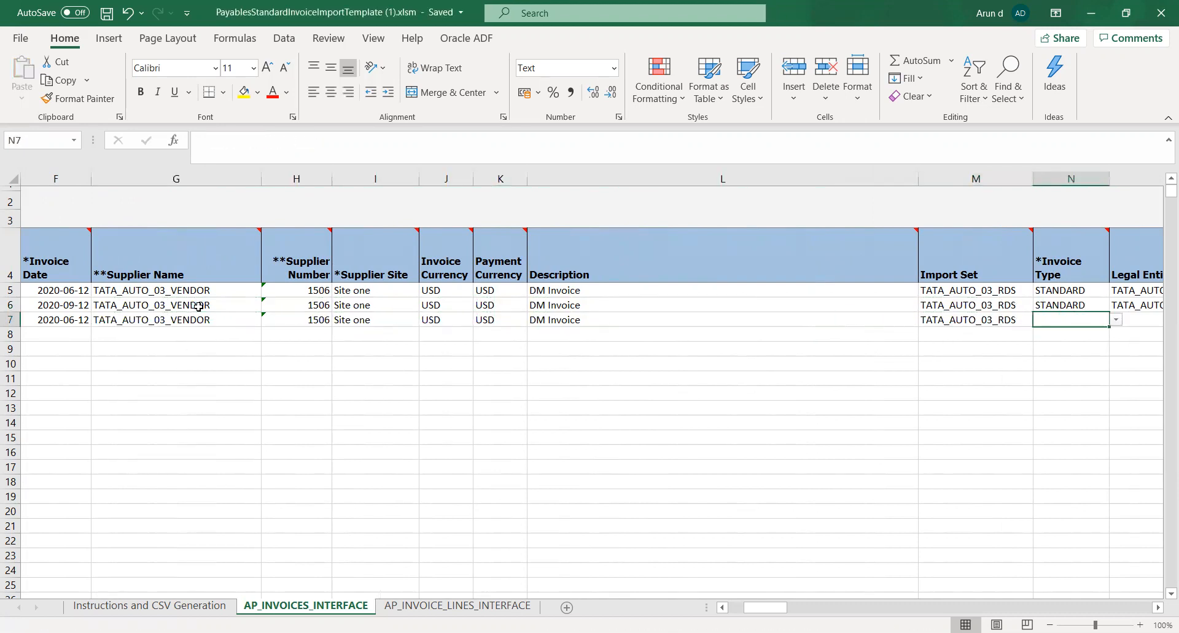
left_click(1117, 320)
left_click(1093, 342)
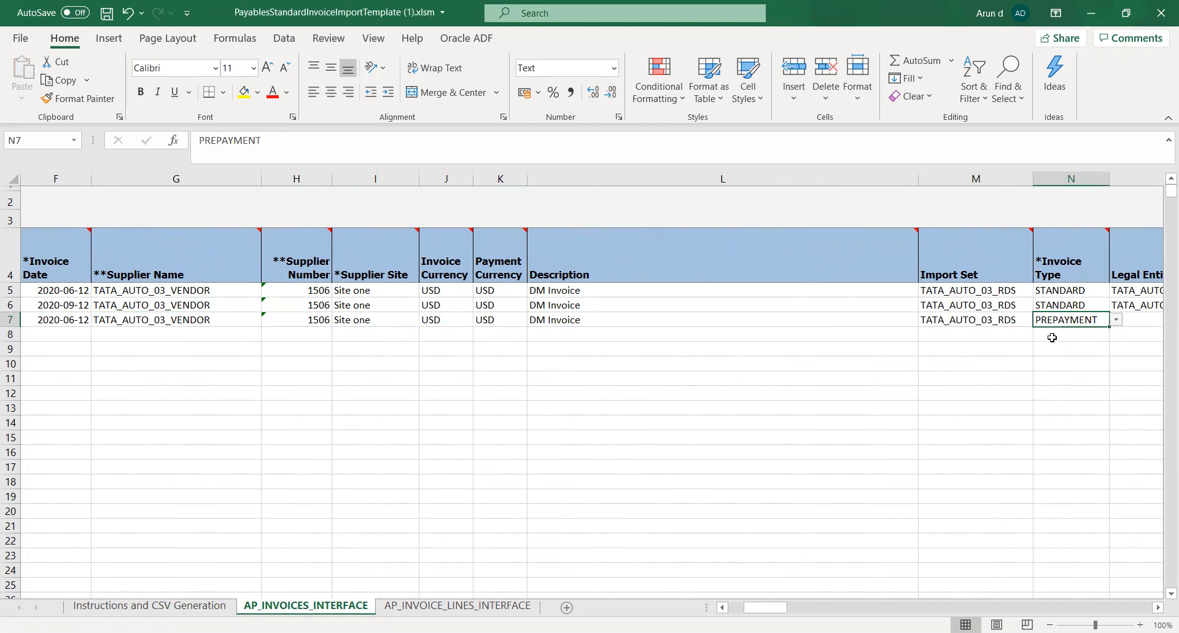
Copy the Legal Entity TATA_AUTO 03 from row 6 into row 7
key("Right")
Copy the Payment Terms value Immediate from row 6 into row 7 and save the workbook
key("Right")
key("Left")
key("Up")
key("ctrl+c")
key("Down")
key("ctrl+v")
key("Right")
key("Right")
key("Right")
key("Right")
key("Right")
key("Right")
key("Right")
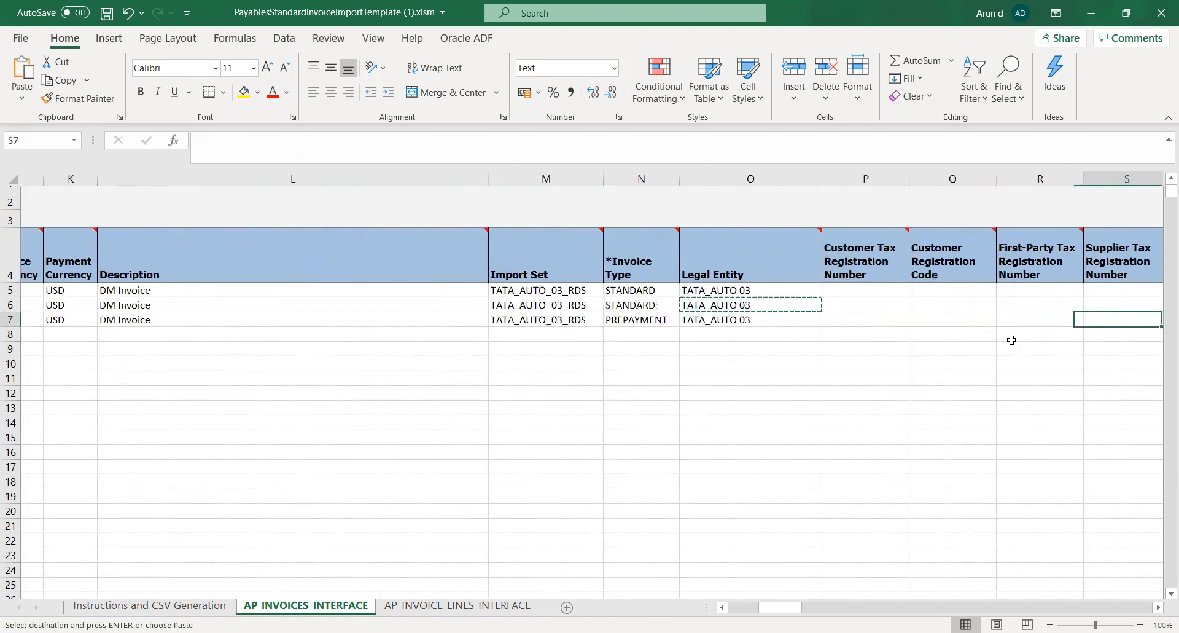
key("Left")
key("Left")
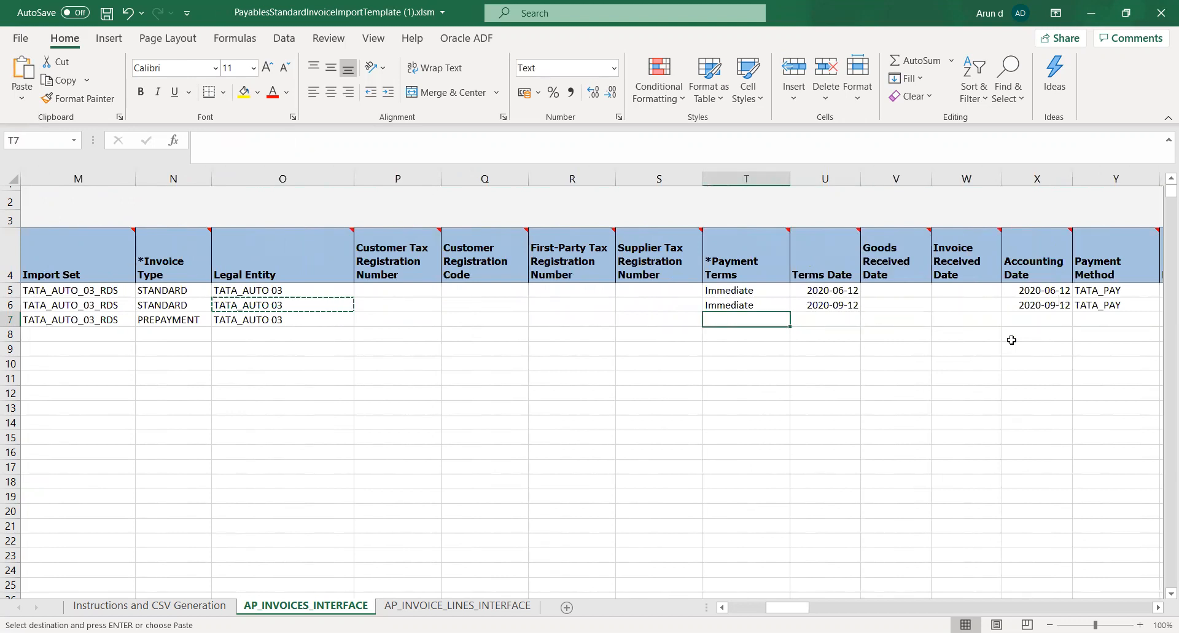
key("Up")
key("ctrl+c")
key("Down")
key("ctrl+v")
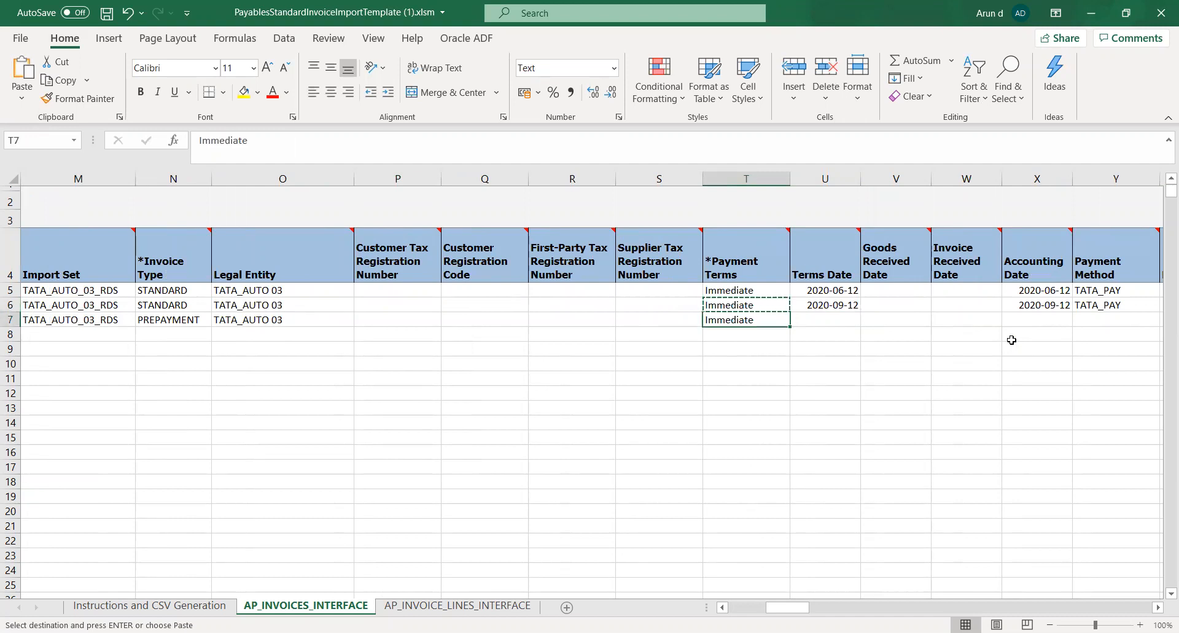
key("ctrl+s")
Copy row 7's Invoice Date 2020-06-12 into its Terms Date cell
key("Left")
key("Left")
key("Left")
key("Left")
key("Left")
key("Left")
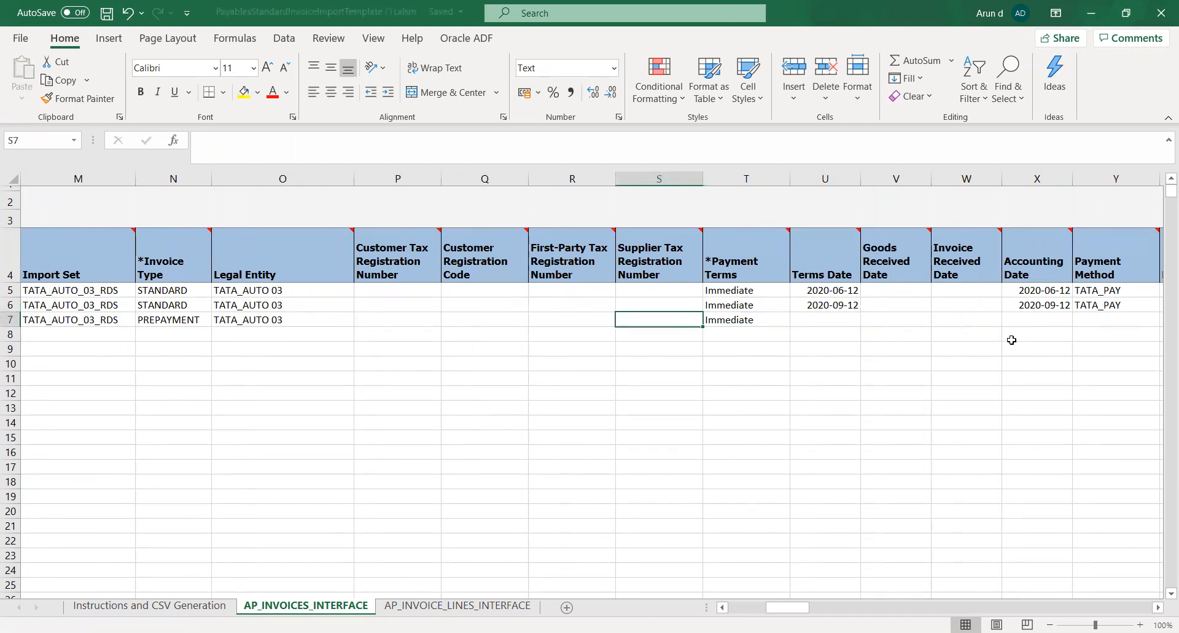
key("Left")
key("Left")
key("Left")
key("Left")
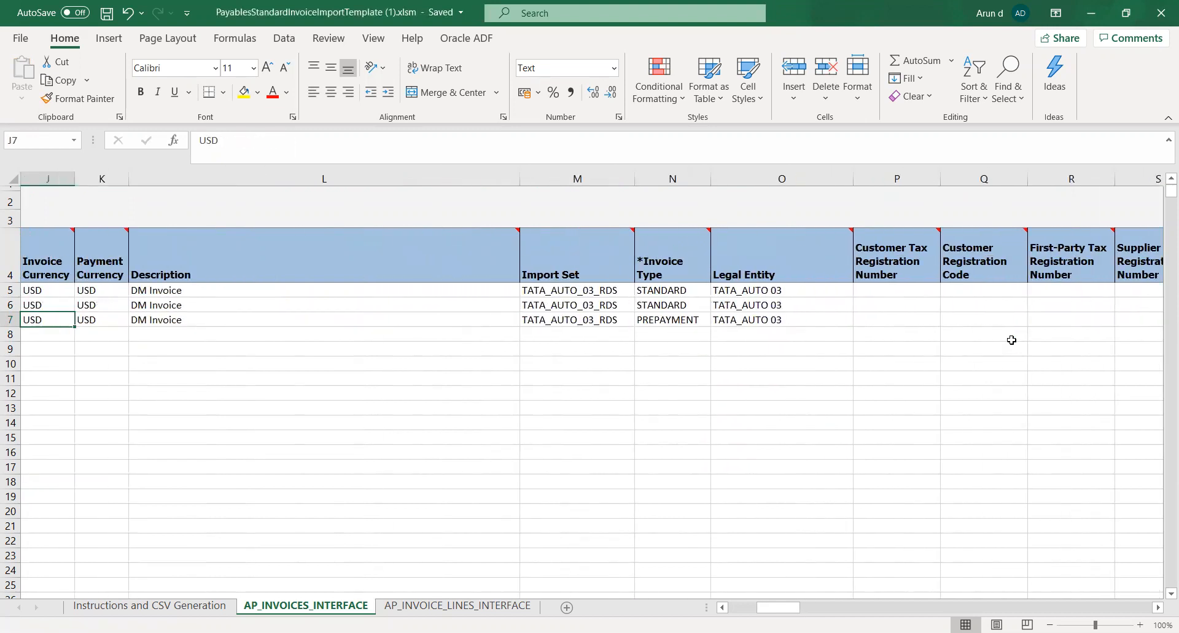
key("Left")
key("Left")
key("Left")
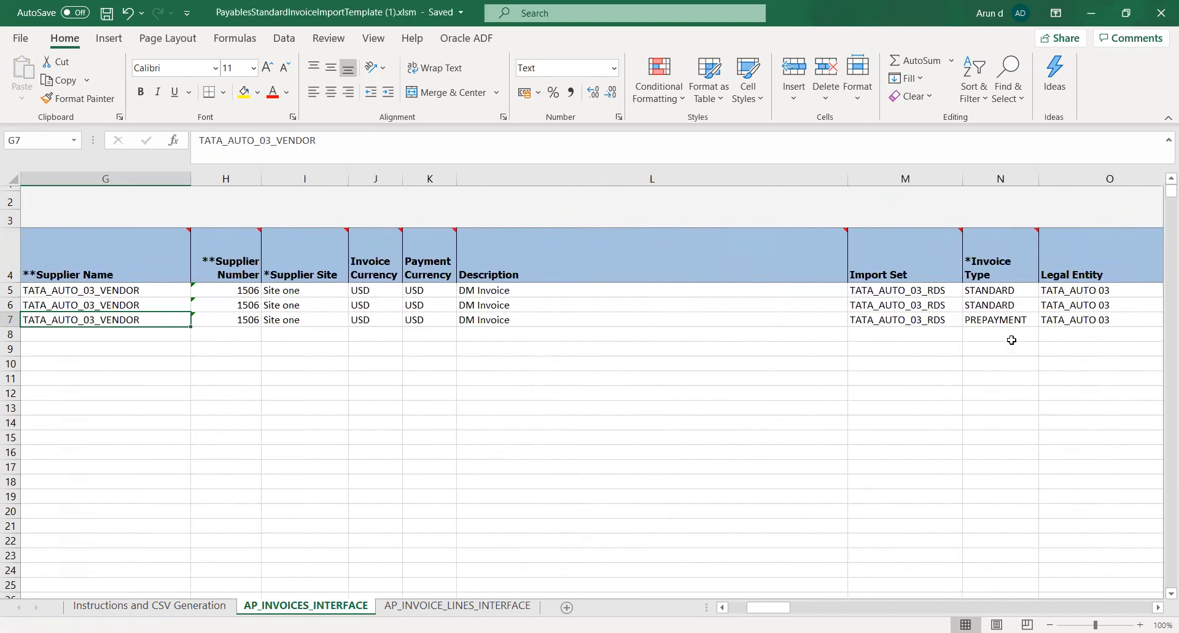
key("Left")
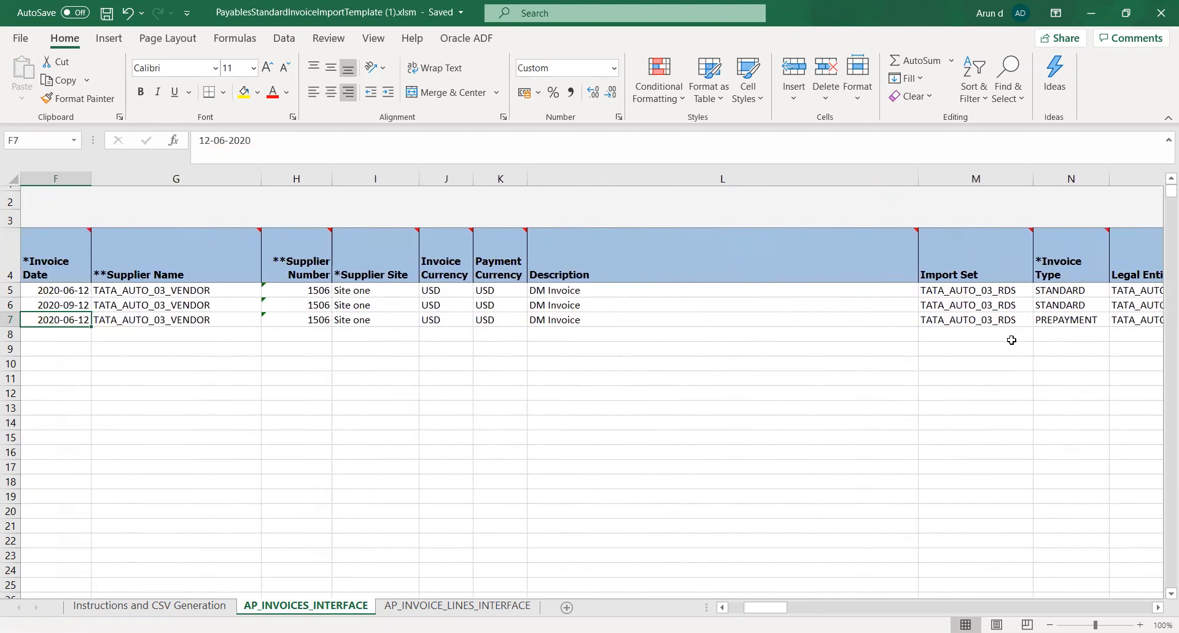
key("Left")
key("Right")
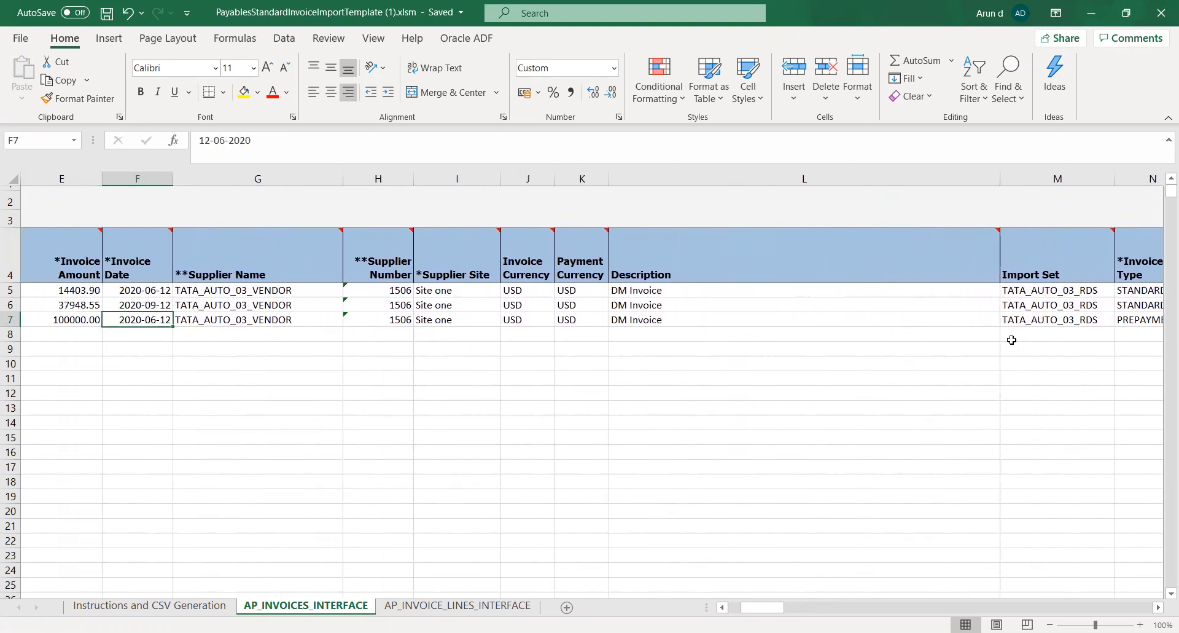
key("ctrl+c")
key("Right")
key("Right")
key("Right")
key("Right")
key("Right")
key("Right")
key("Right")
key("Right")
key("Right")
key("Right")
key("Right")
key("Right")
key("Right")
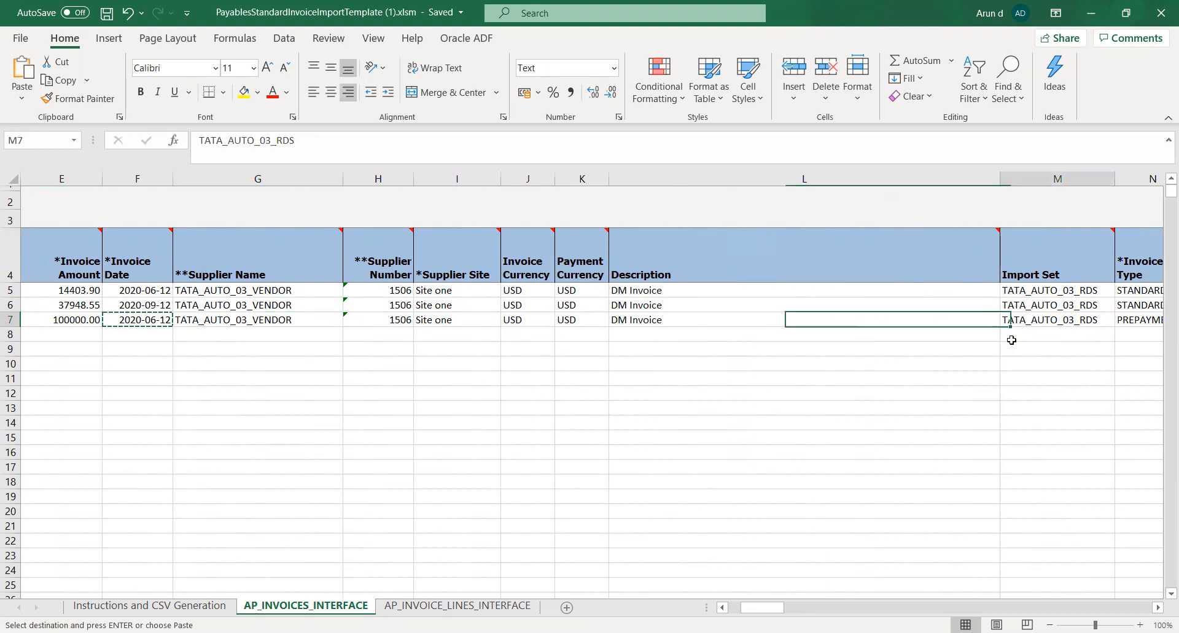
key("Right")
key("Right")
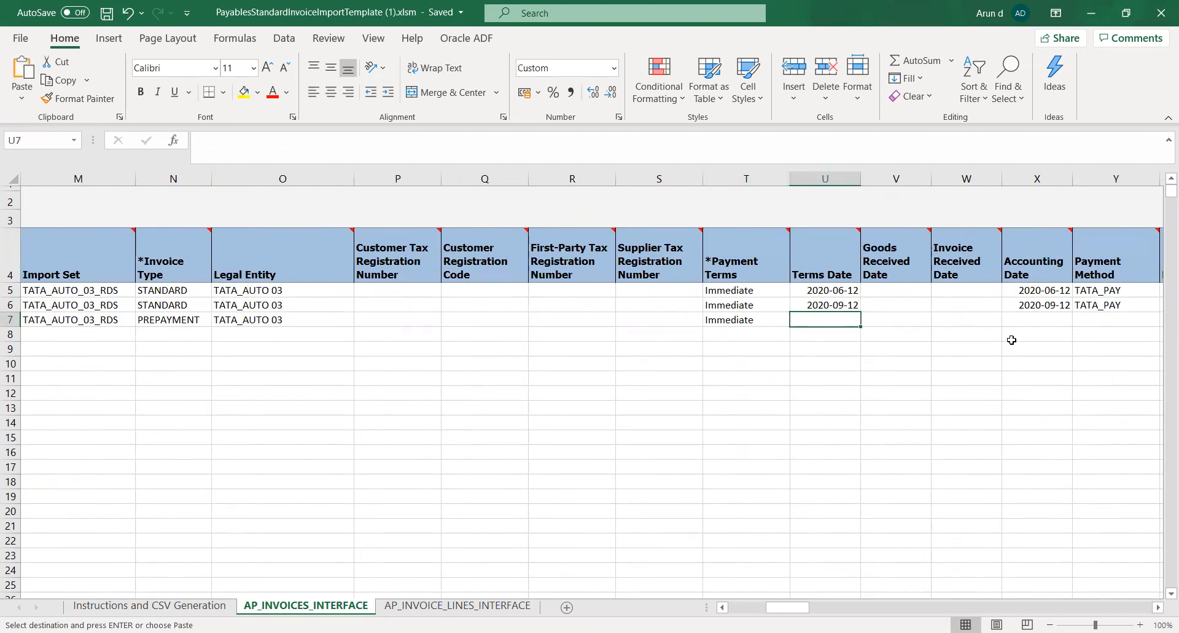
key("ctrl+v")
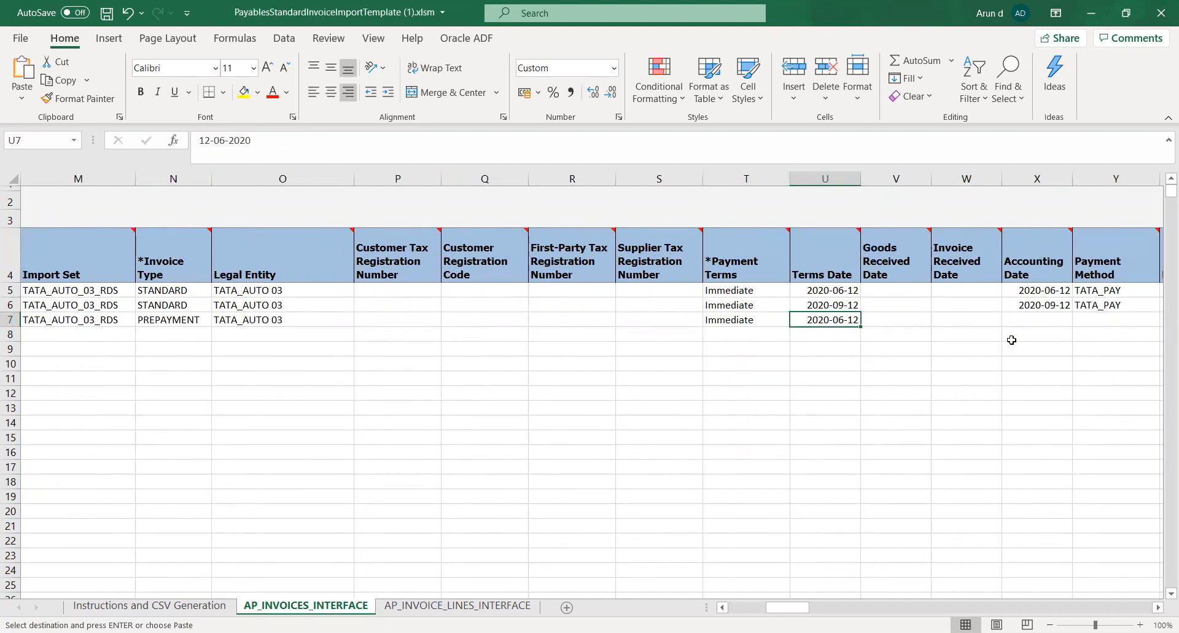
Paste the copied date 2020-06-12 into row 7's Accounting Date cell
key("Right")
key("Right")
key("Right")
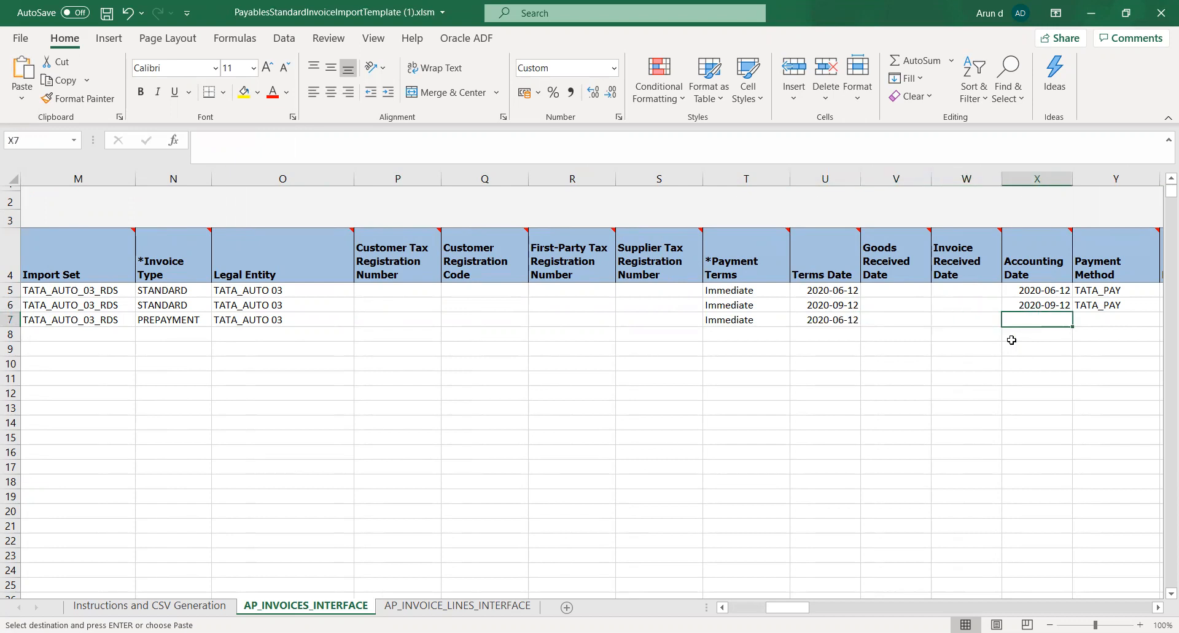
key("ctrl+v")
Copy the Payment Method TATA_PAY from row 6 into row 7
key("Right")
key("Up")
key("ctrl+c")
key("Down")
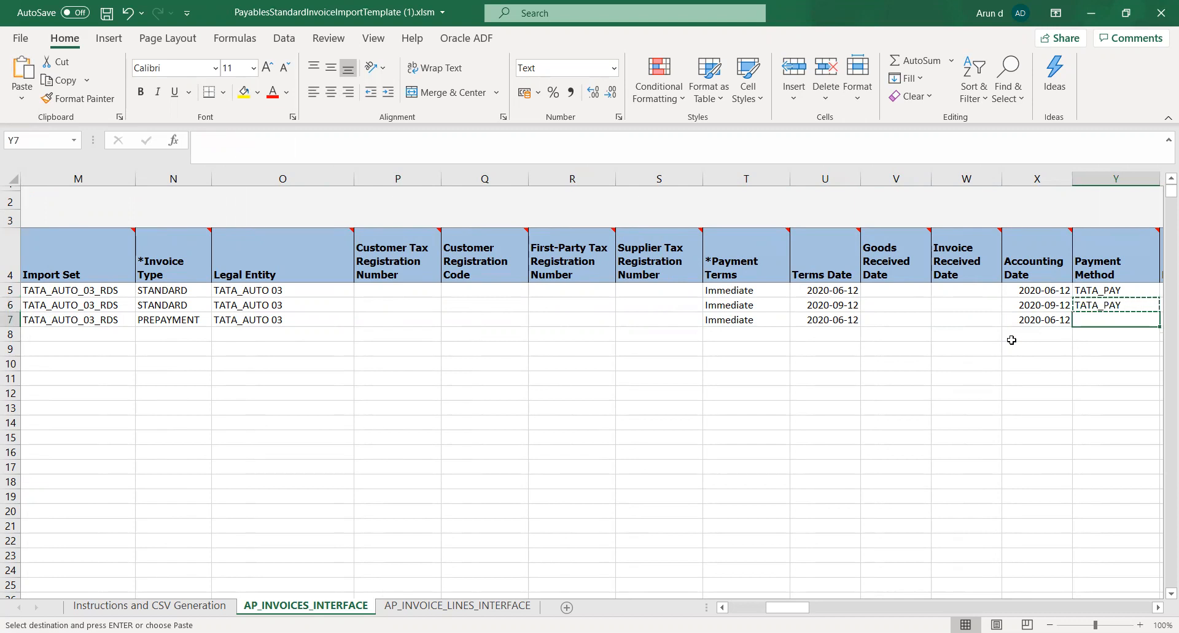
key("ctrl+v")
Set the Liability Combination in row 7 to 03.10.1510.03 and save the workbook
key("Right")
key("Right")
key("Right")
key("Right")
key("Right")
key("Right")
key("Right")
key("Right")
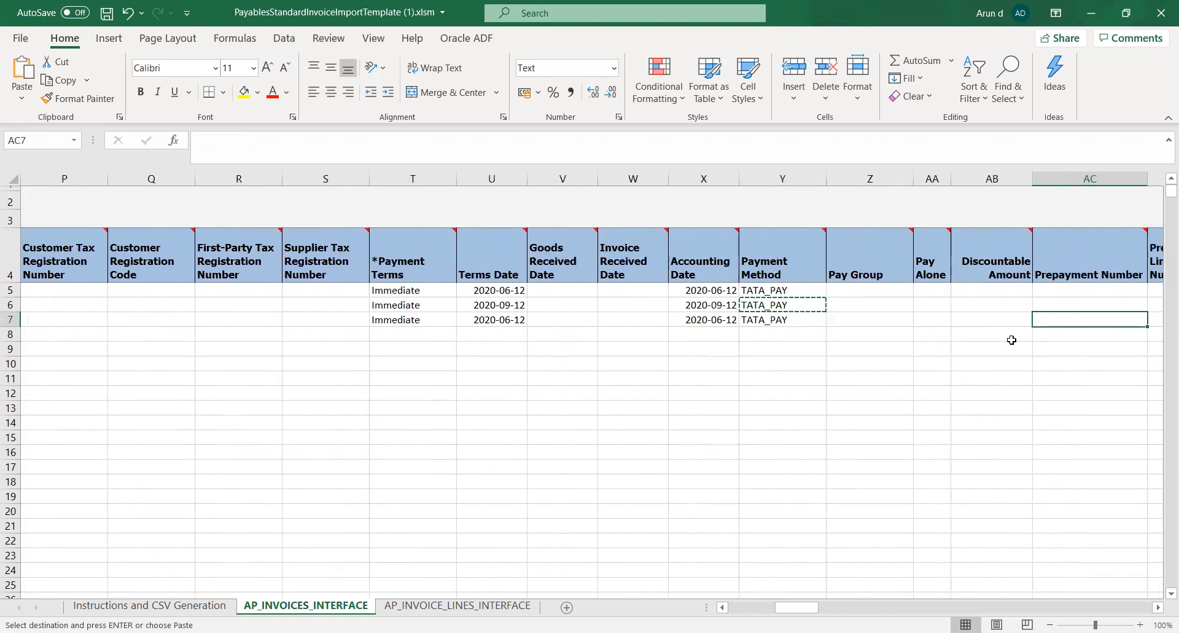
key("Right")
key("Right")
key("Right")
key("Right")
key("Right")
key("Right")
key("Right")
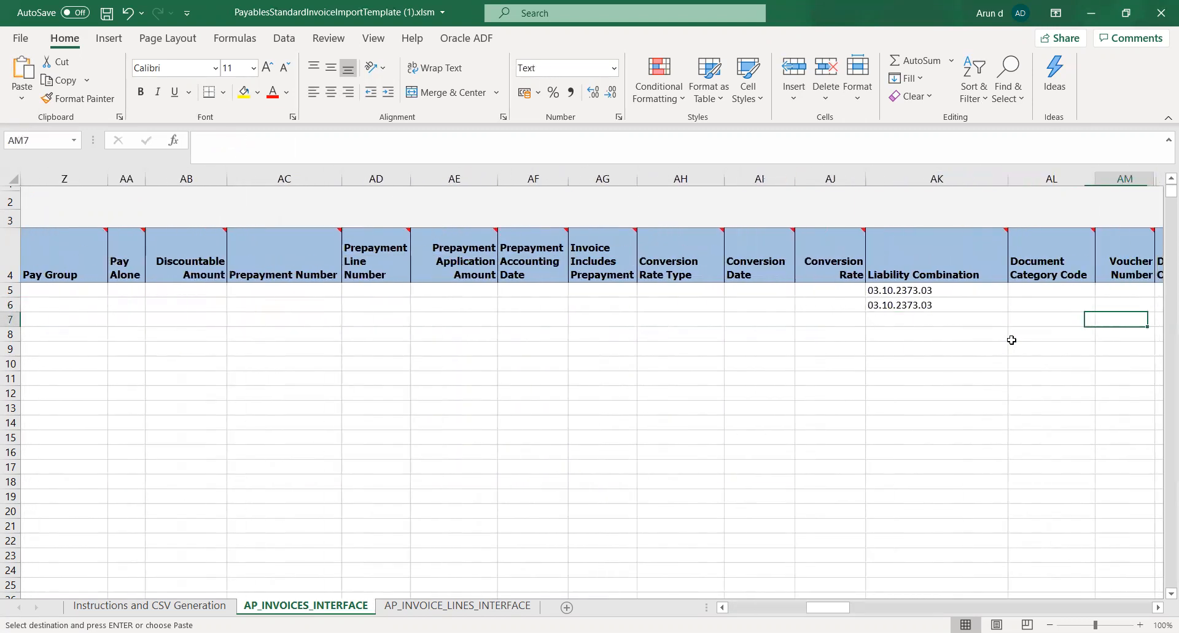
key("Right")
key("Left")
key("Left")
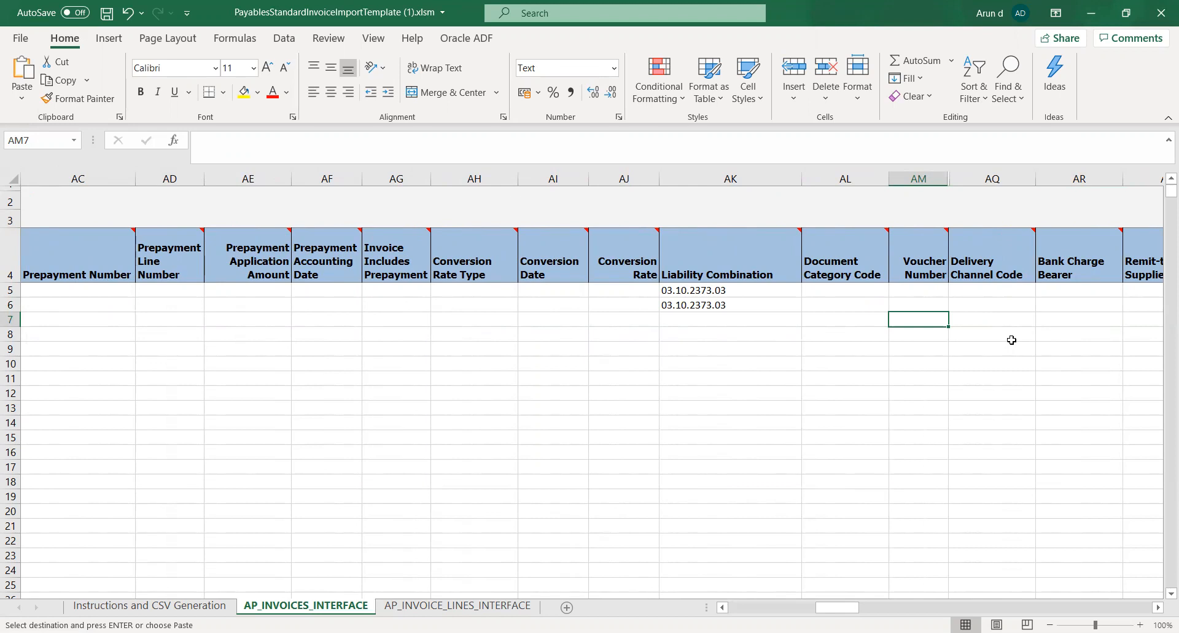
key("Left")
key("Left")
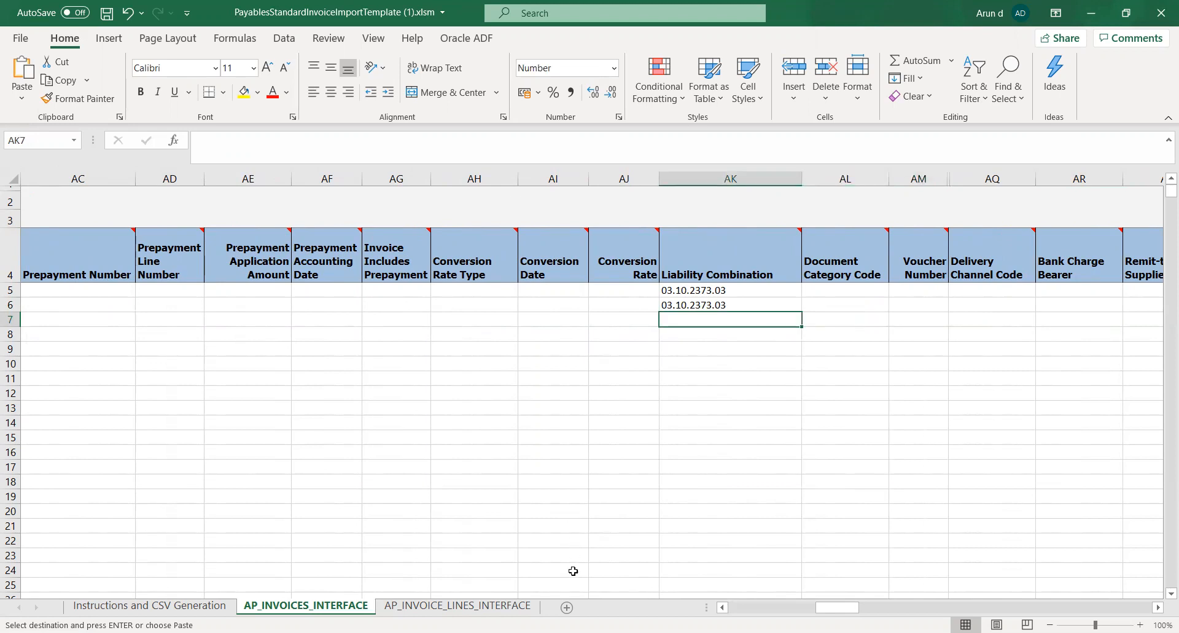
key("alt+Tab")
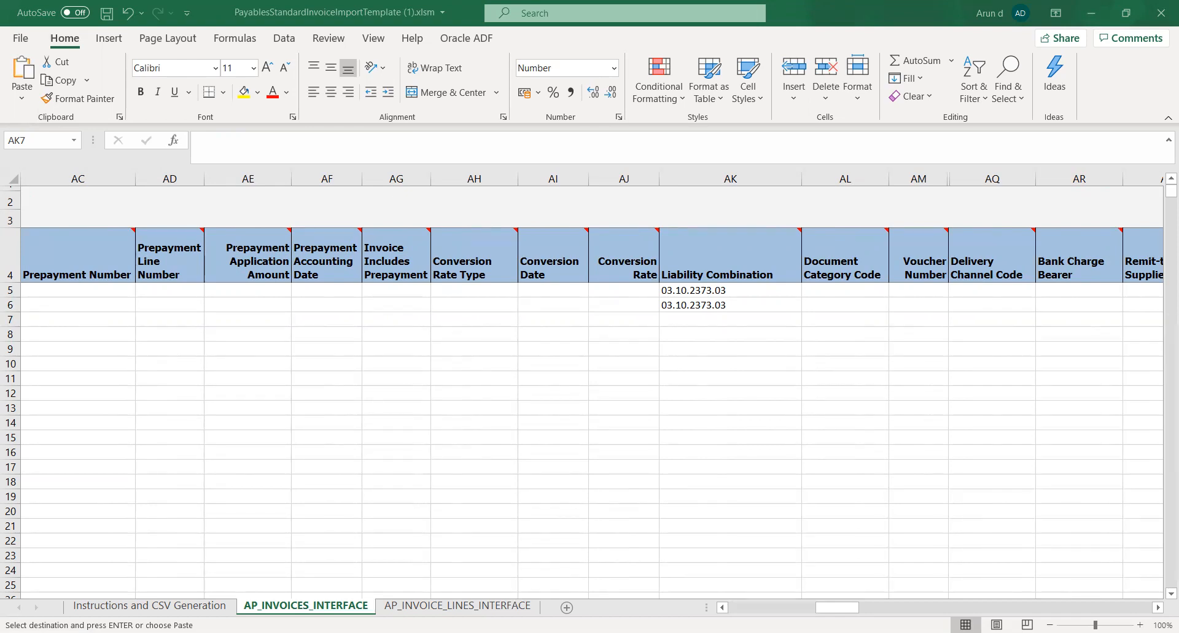
key("Escape")
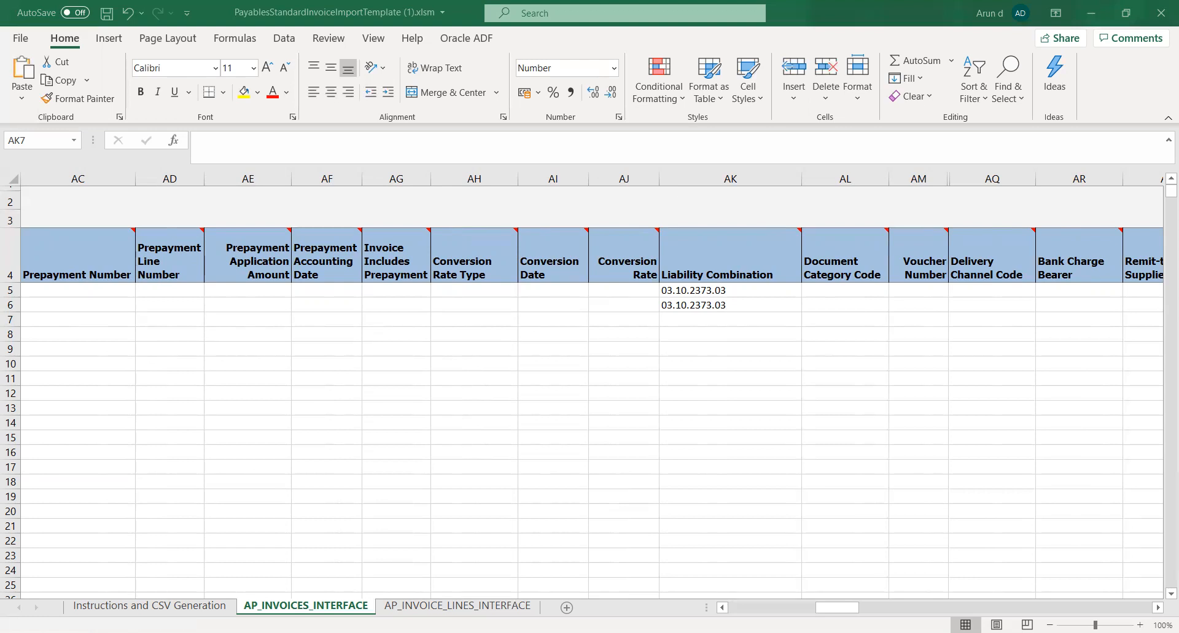
left_click(574, 148)
key("ctrl+v")
key("Tab")
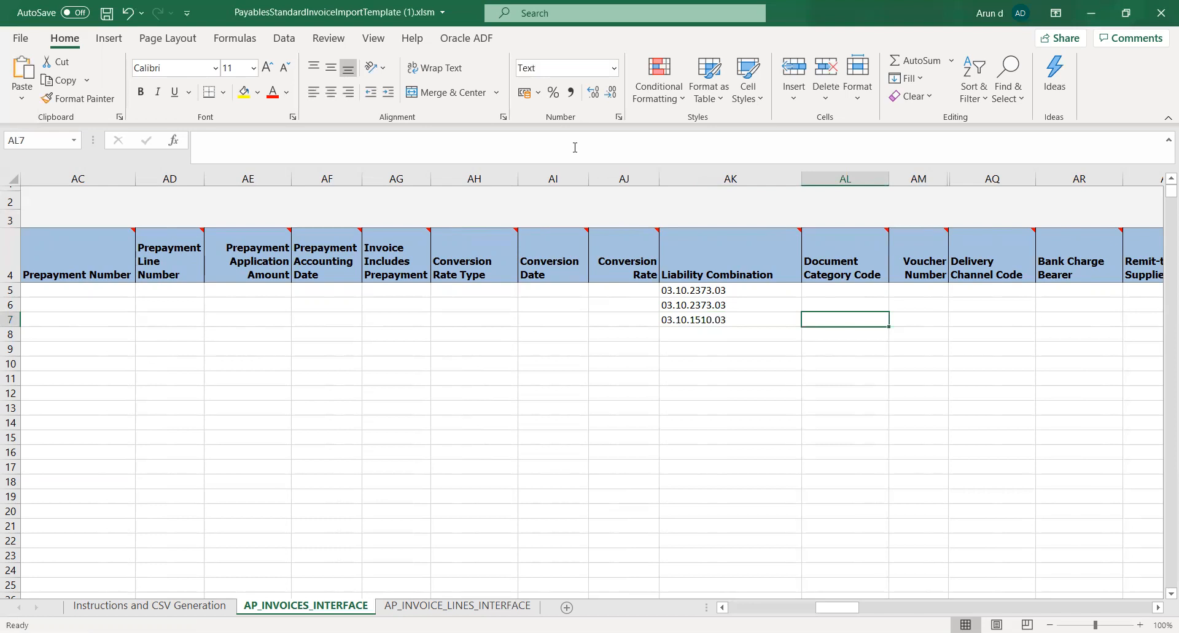
key("ctrl+s")
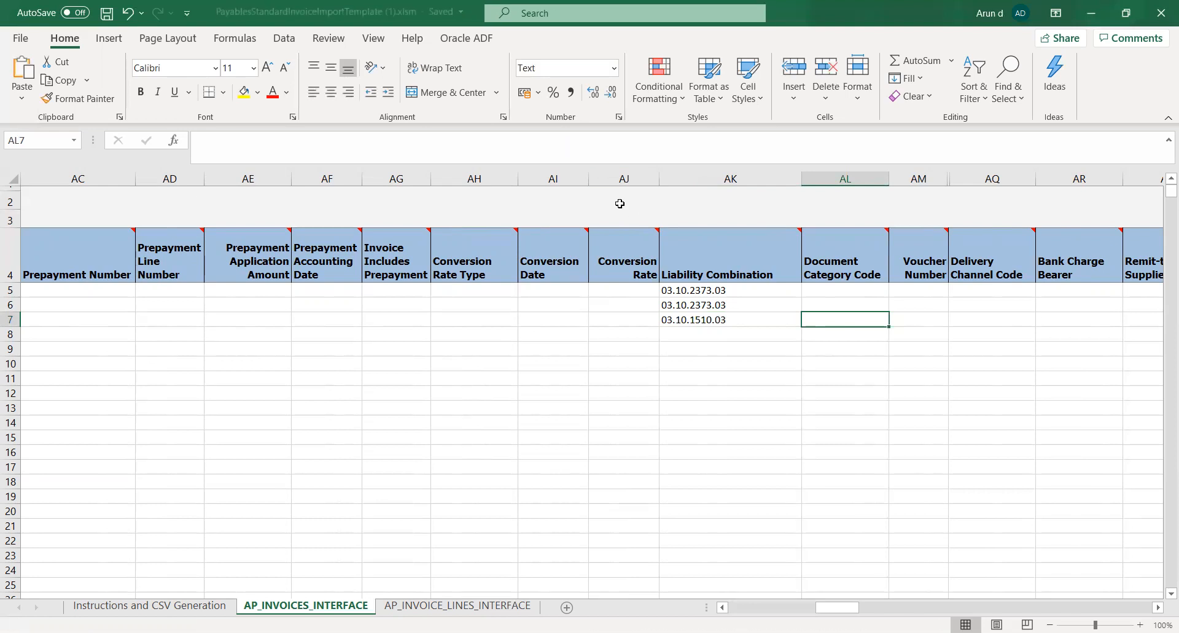
Check the header columns from Document Category Code through the remittance messages for anything else needed in row 7
key("Tab")
key("Tab")
key("Tab")
key("Tab")
key("Tab")
key("Tab")
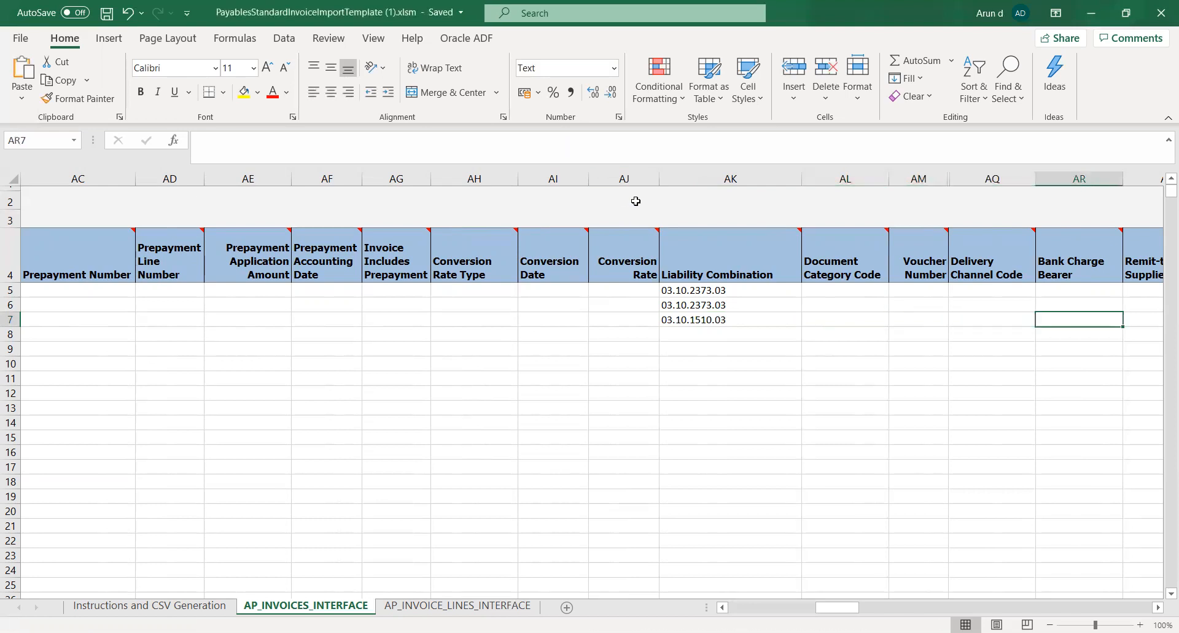
key("Tab")
key("Tab")
key("Tab")
key("Tab")
key("Tab")
key("Tab")
key("Tab")
key("Tab")
key("Tab")
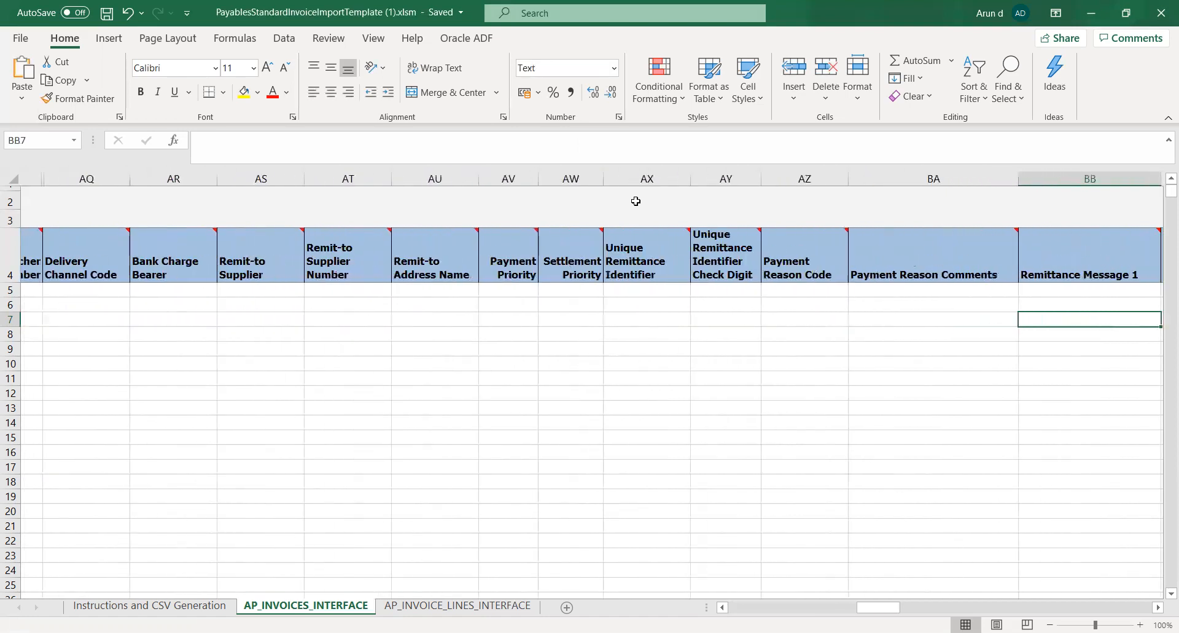
key("shift+Tab")
key("shift+Tab")
key("shift+Tab")
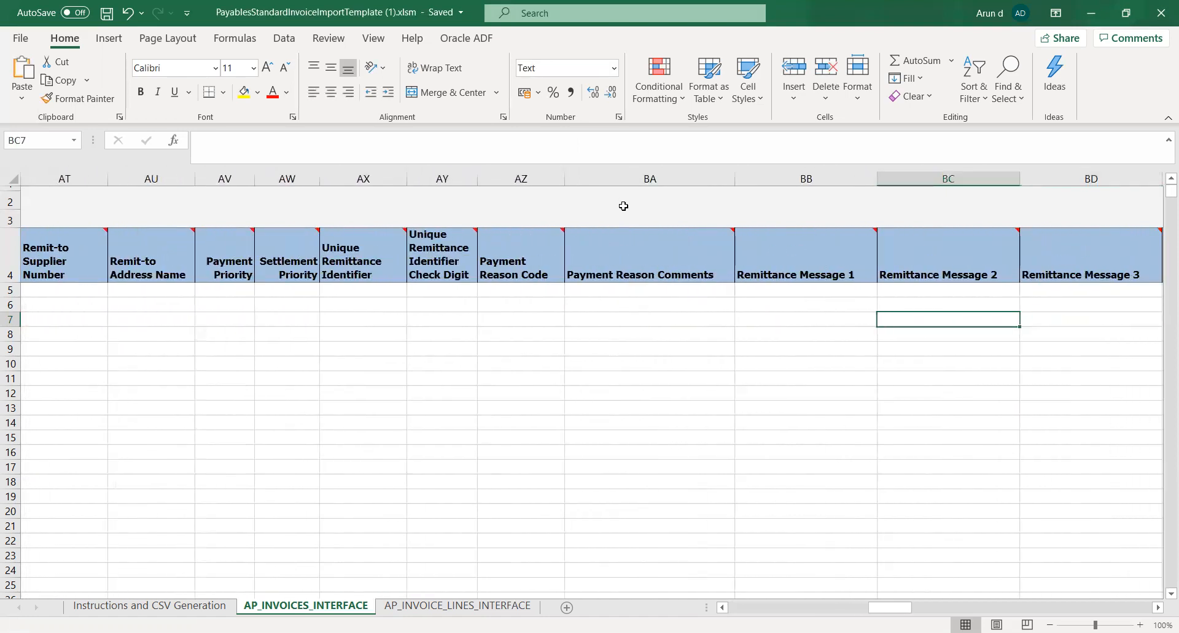
key("shift+Tab")
key("shift+Tab")
key("shift+Tab")
key("shift+Tab")
key("shift+Tab")
key("shift+Tab")
key("shift+Tab")
key("shift+Tab")
key("shift+Tab")
key("shift+Tab")
key("shift+Tab")
key("shift+Tab")
key("shift+Tab")
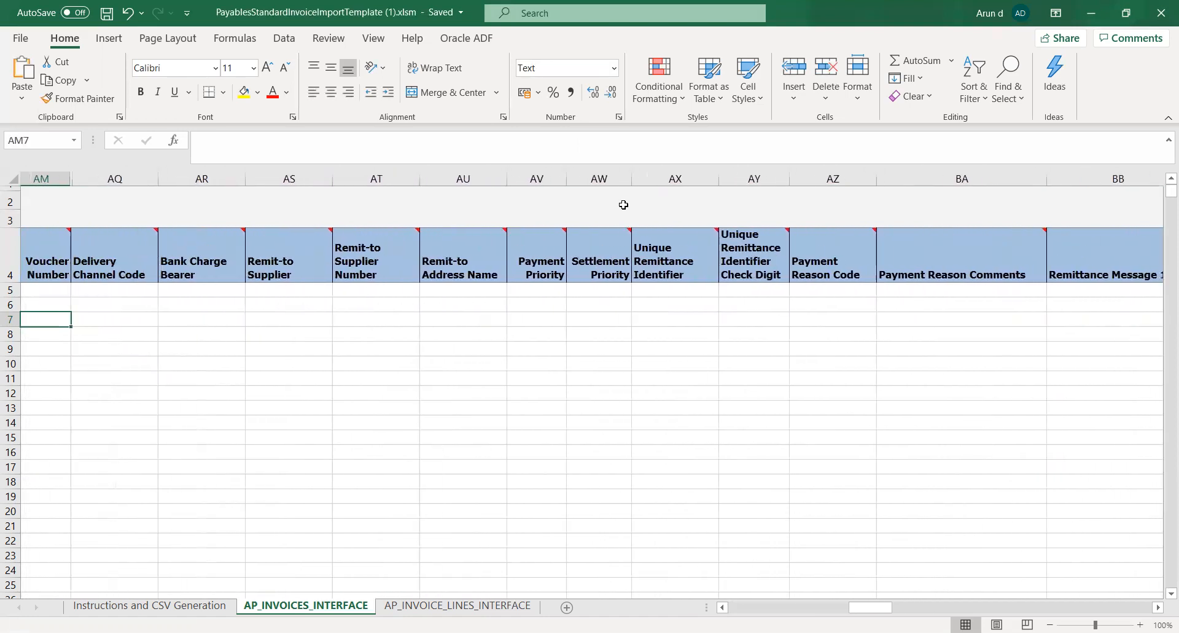
Review the values entered in row 7 from the Liability Combination back to the Source column
key("shift+Tab")
key("shift+Tab")
key("shift+Tab")
key("shift+Tab")
key("shift+Tab")
key("shift+Tab")
key("shift+Tab")
key("shift+Tab")
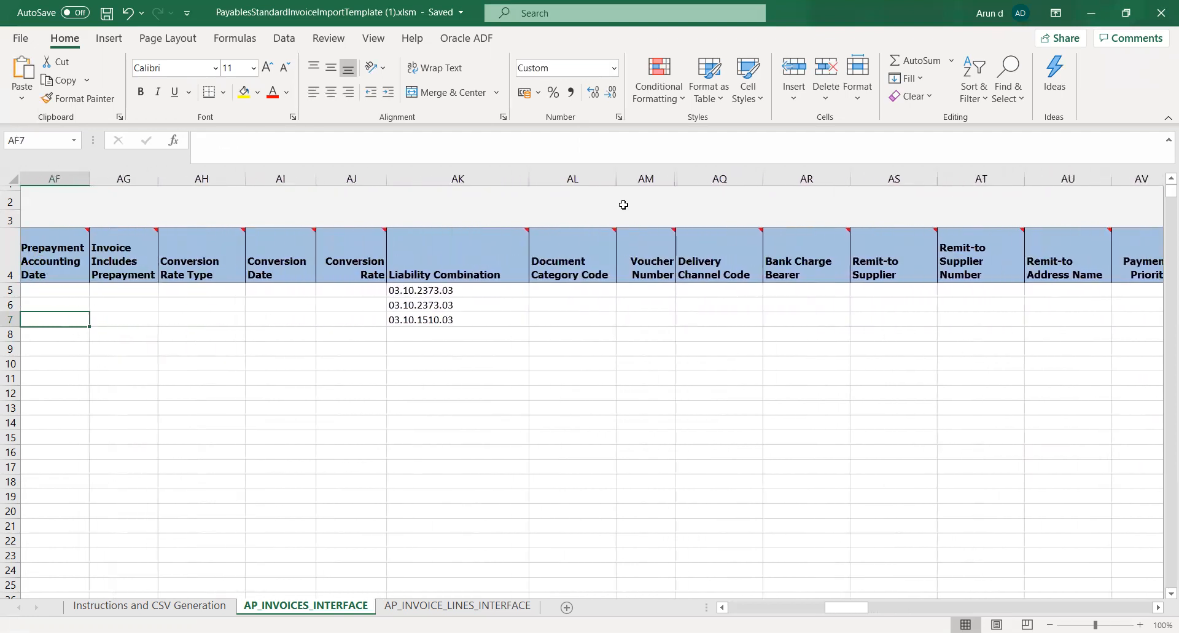
key("shift+Tab")
key("shift+Tab")
key("shift+Tab")
key("shift+Tab")
key("shift+Tab")
key("shift+Tab")
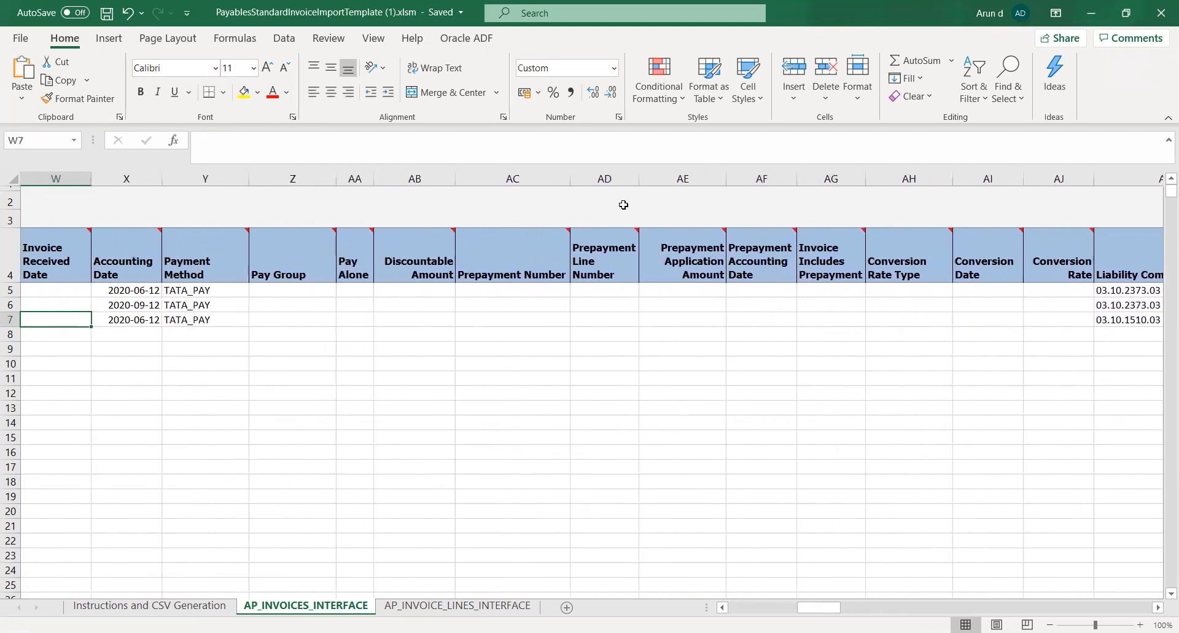
key("shift+Tab")
key("shift+Tab")
key("shift+Tab")
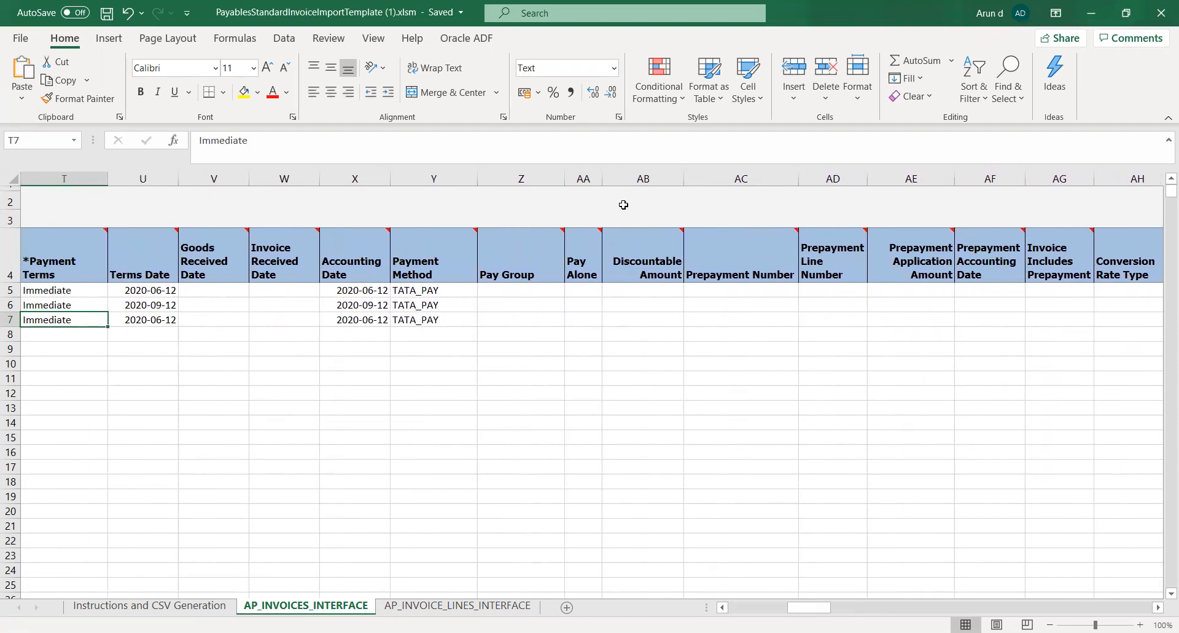
key("shift+Tab")
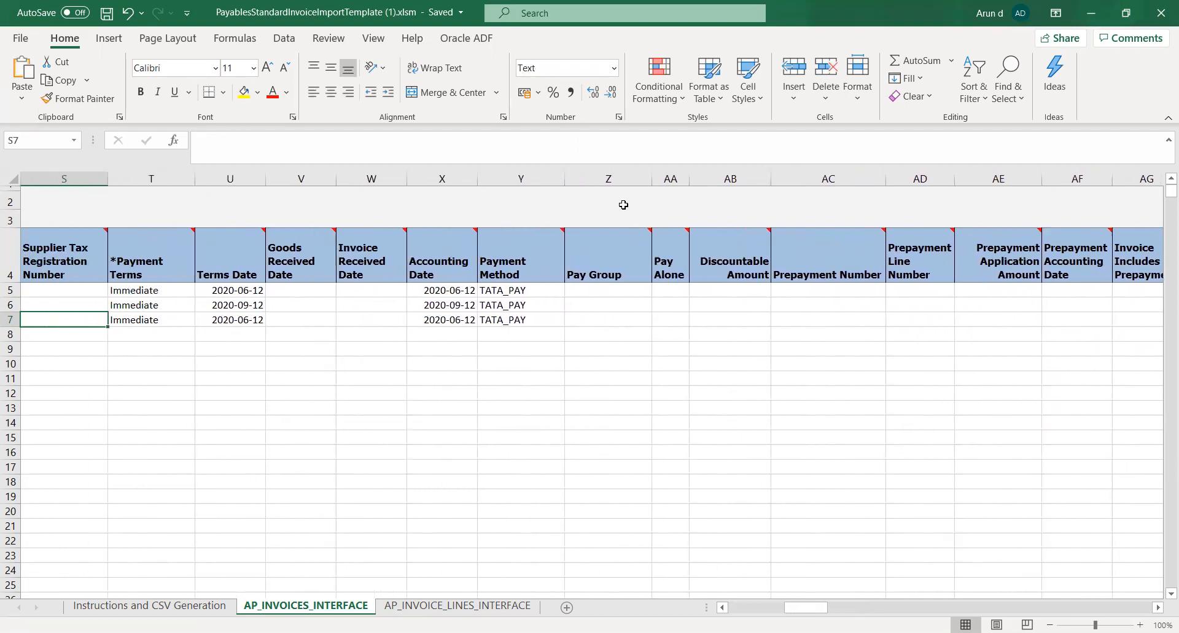
key("shift+Tab")
key("shift+Tab")
key("shift+Tab")
key("shift+Tab")
key("shift+Tab")
key("shift+Tab")
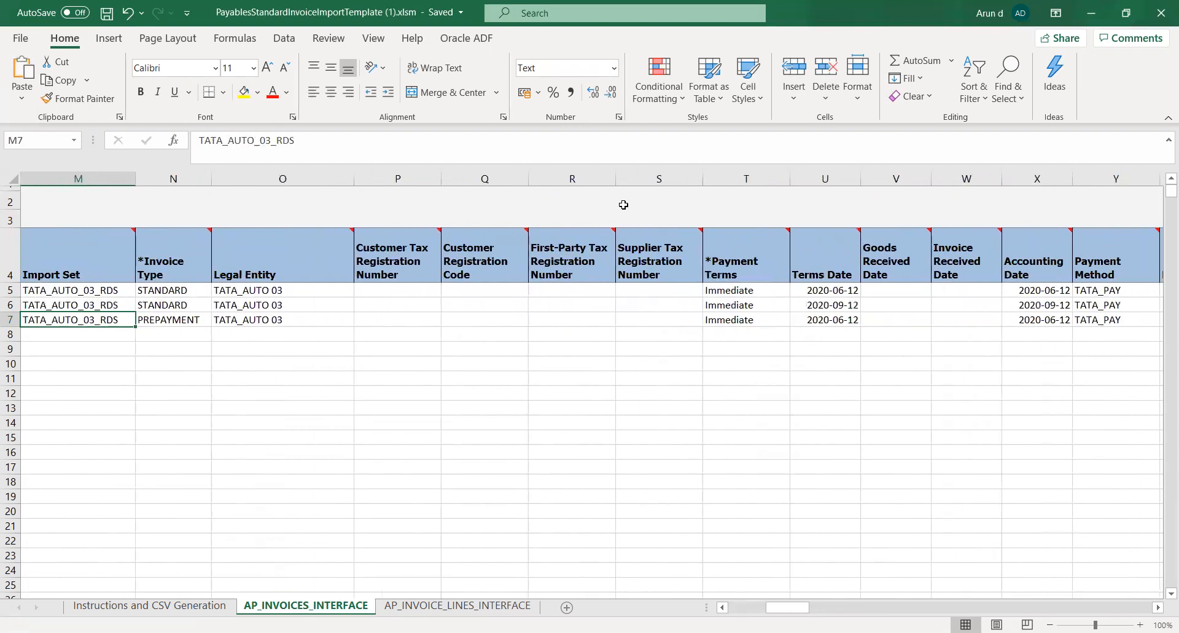
key("shift+Tab")
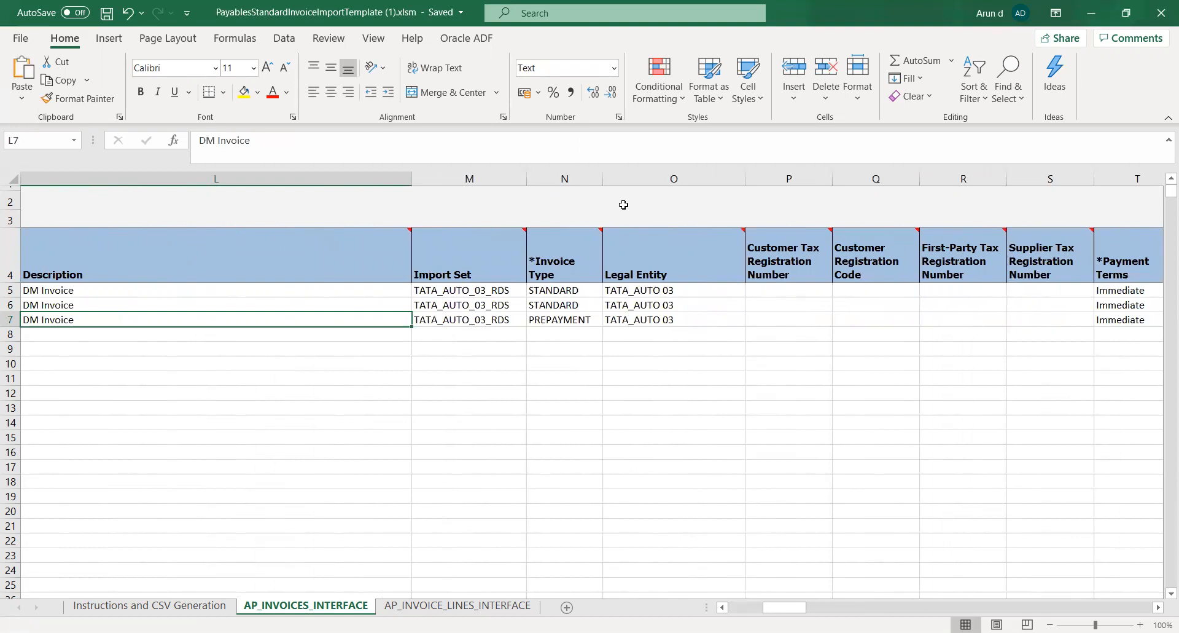
key("shift+Tab")
key("shift+Tab")
key("shift+Tab")
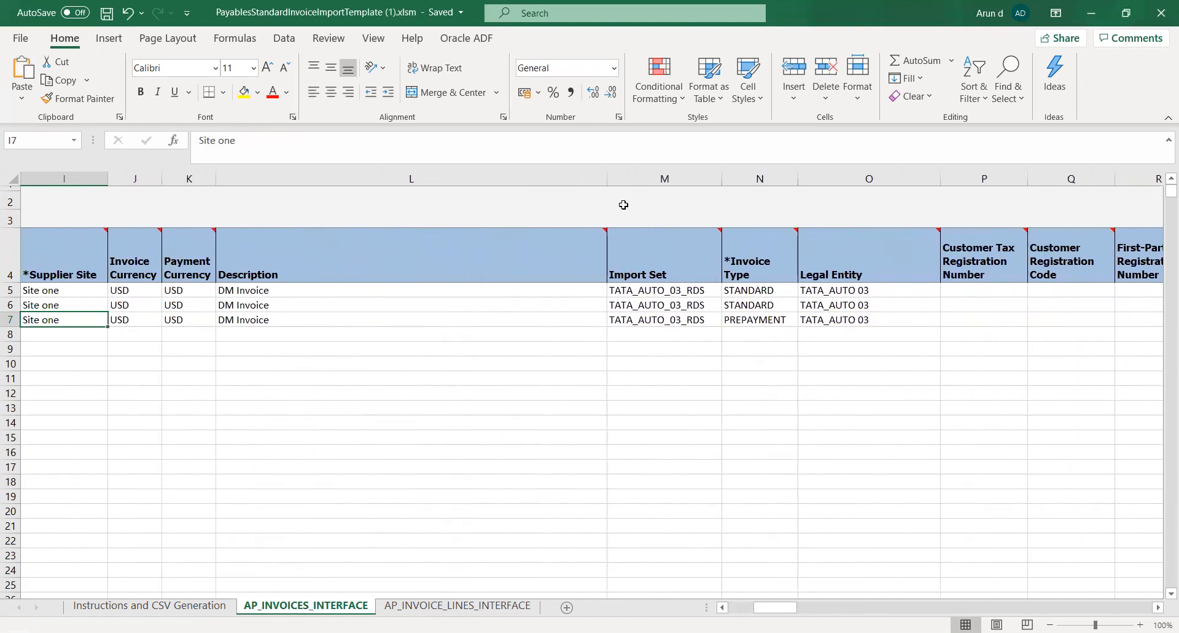
key("shift+Tab")
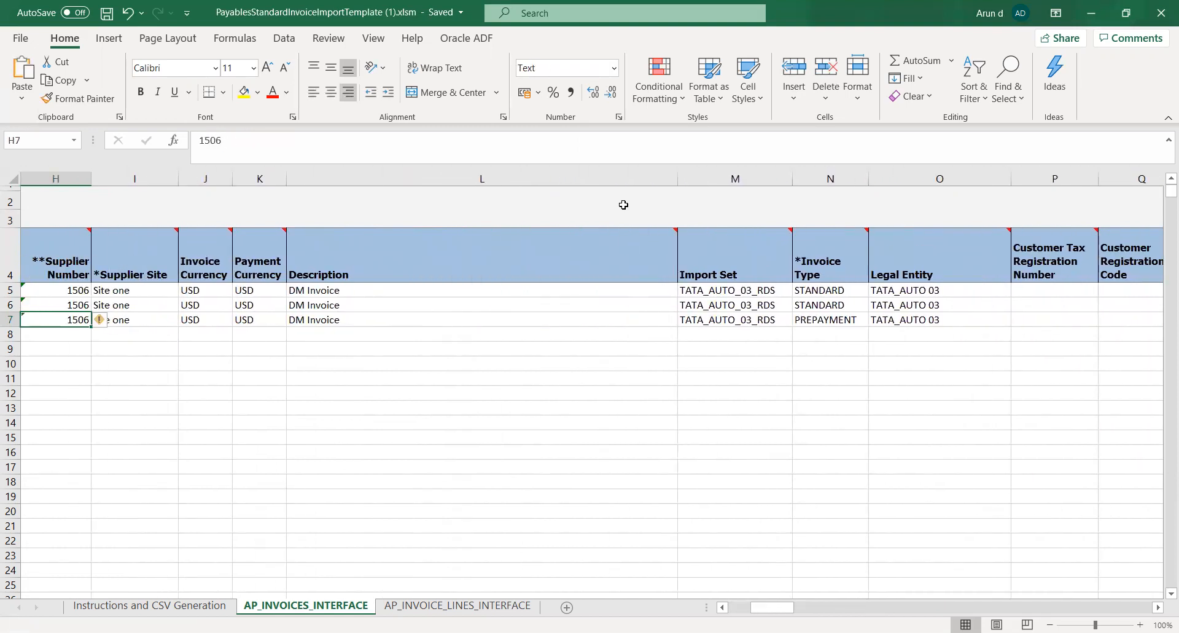
key("shift+Tab")
key("shift+Tab")
key("shift+Tab")
key("shift+Tab")
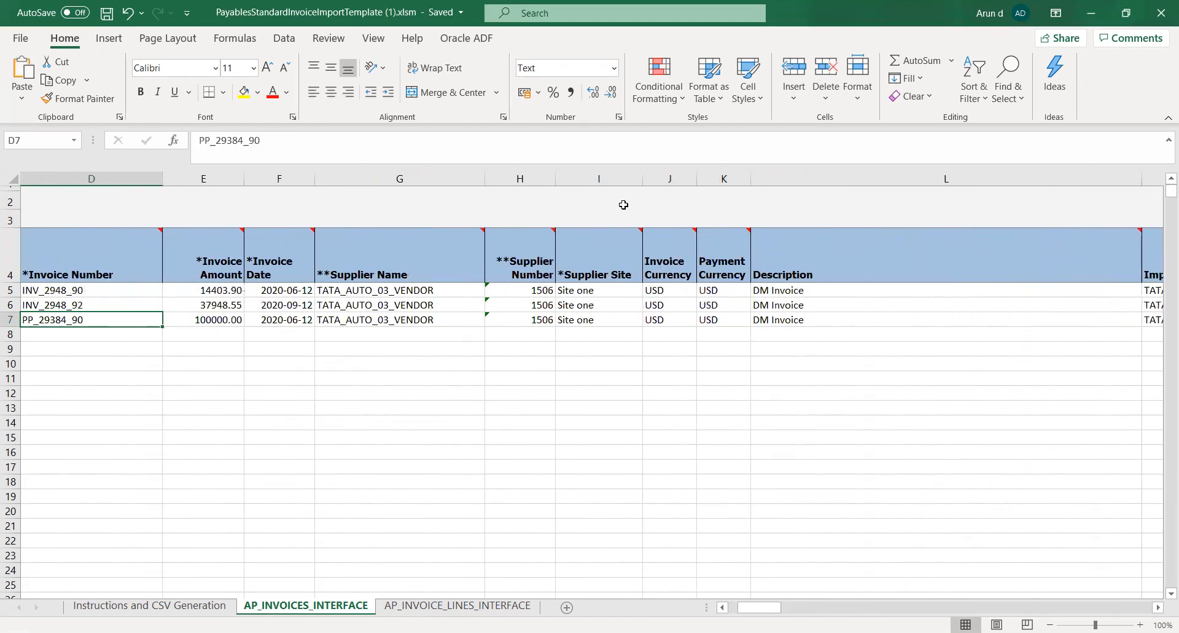
key("shift+Tab")
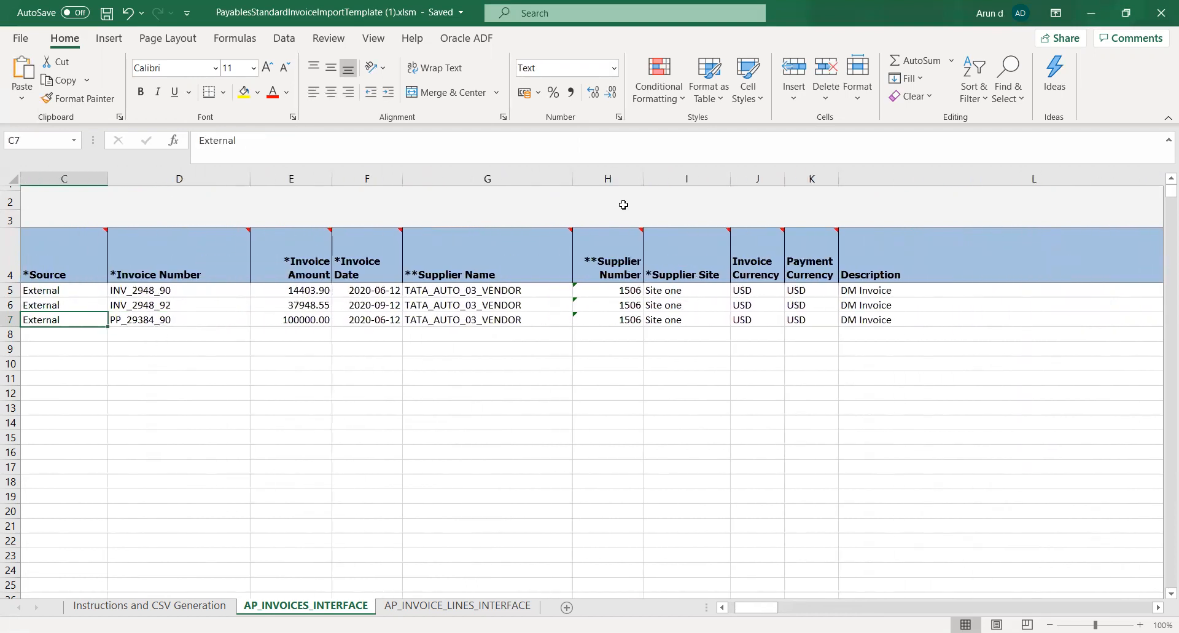
Append the suffix _LK to the Invoice Number in row 5
key("Tab")
key("Up")
key("Up")
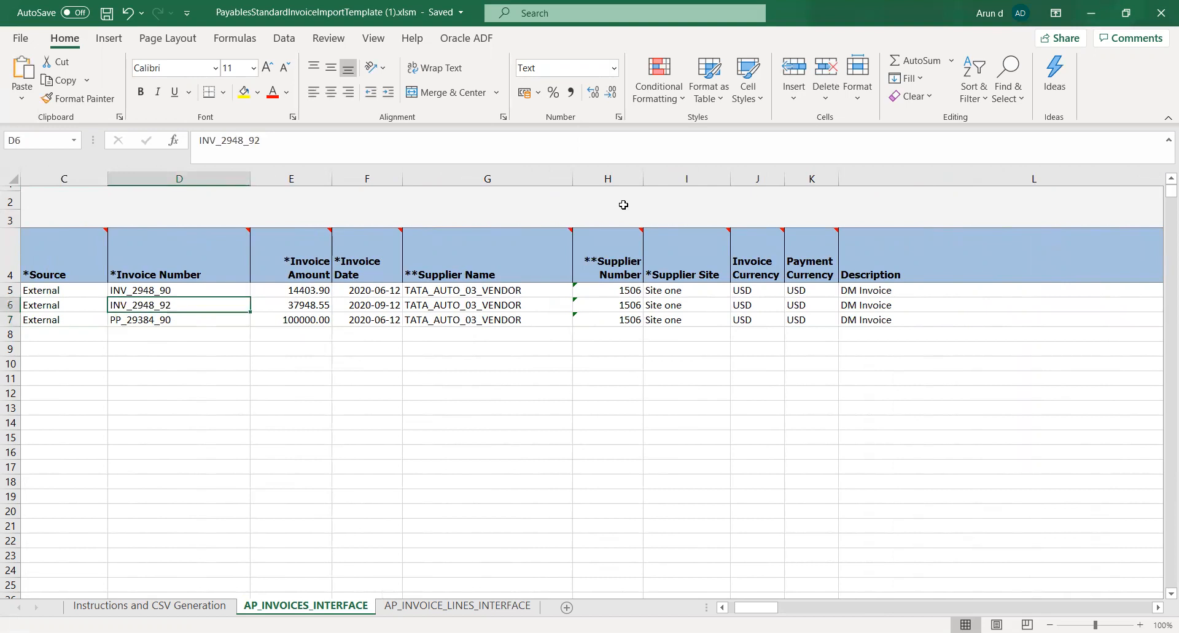
key("F2")
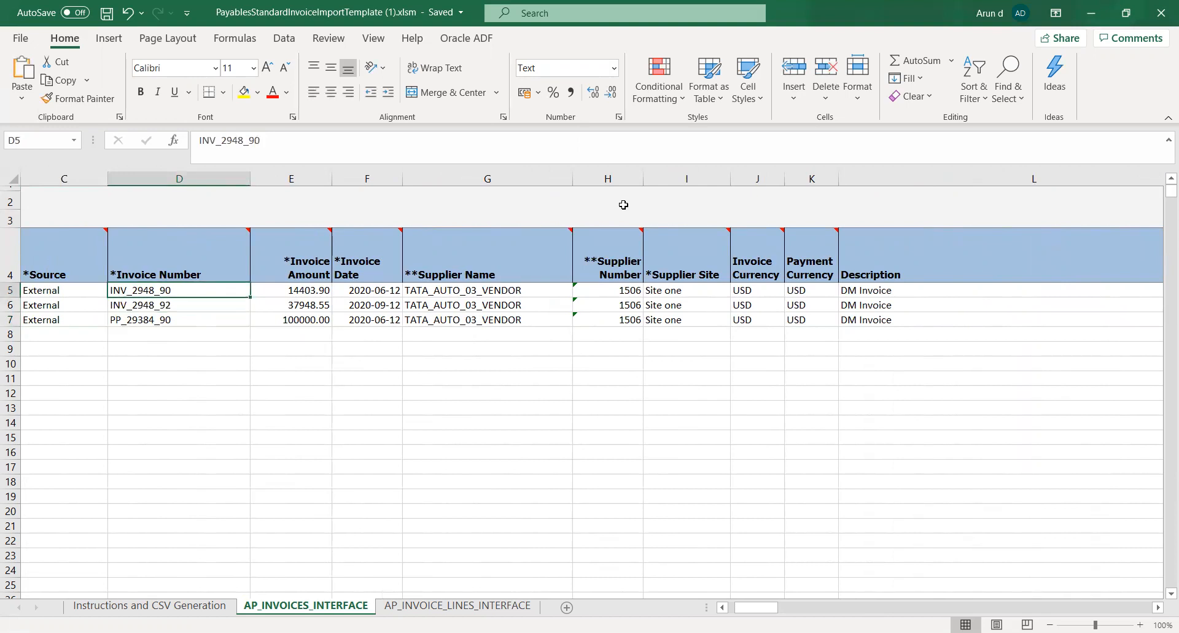
type("_LK")
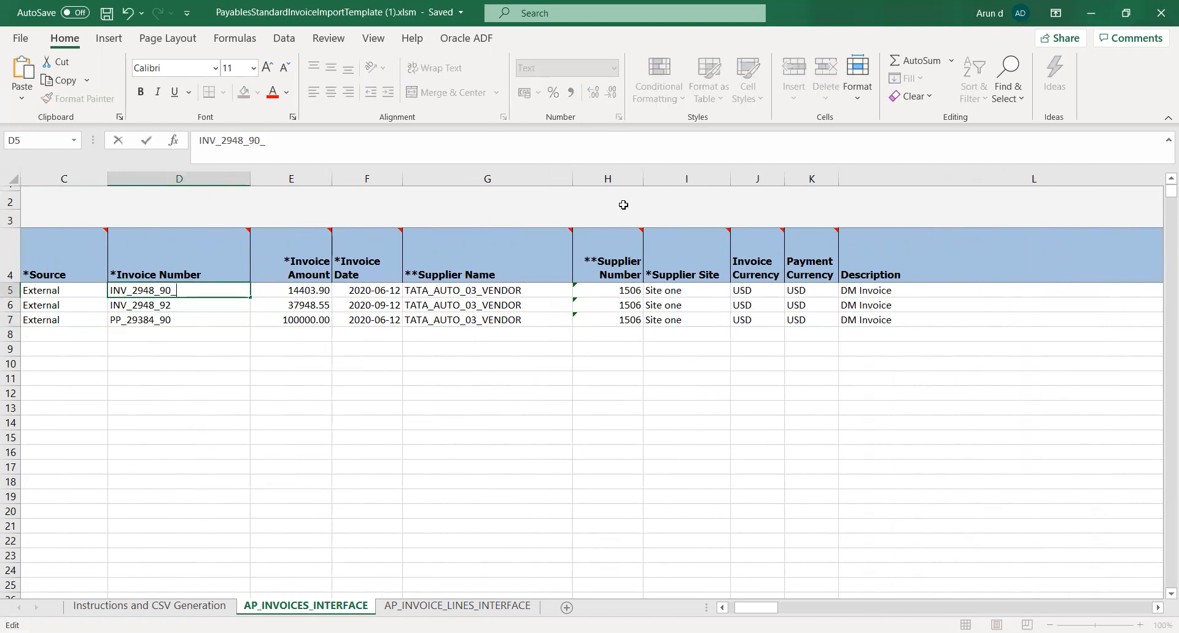
key("Tab")
Append the suffix _LK to the Invoice Number in row 6
key("Down")
key("Left")
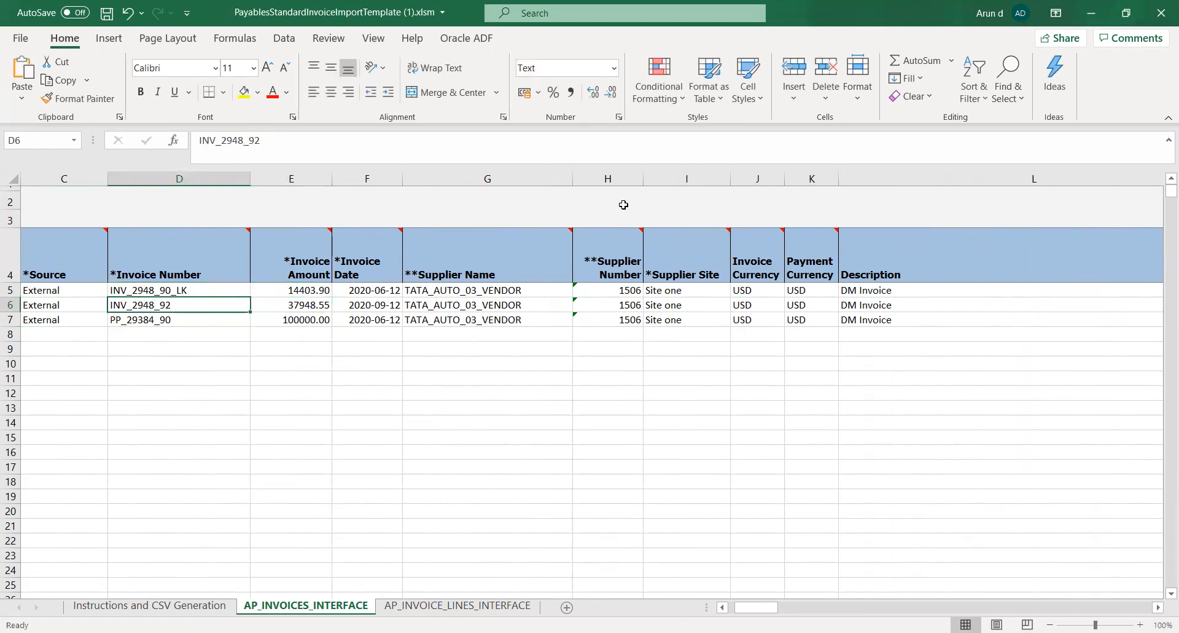
key("F2")
type("_LK")
key("Return")
Append the suffix _LK to the prepayment's Invoice Number in row 7 and save the workbook
key("Right")
key("Left")
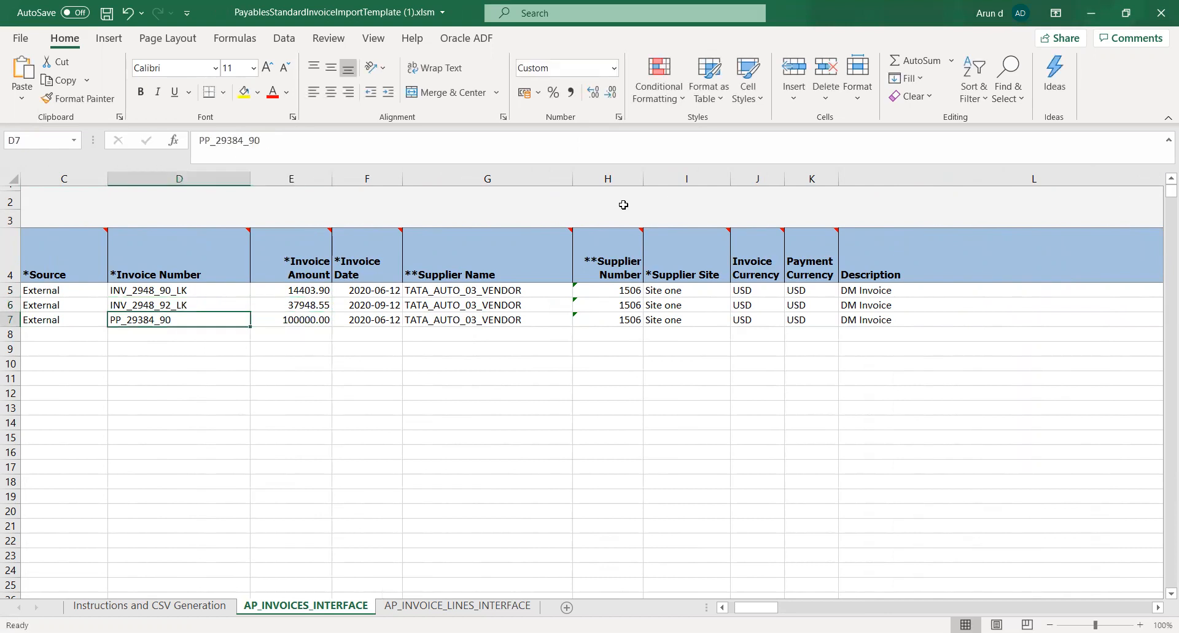
key("F2")
type("_LK")
key("Tab")
key("Left")
key("Left")
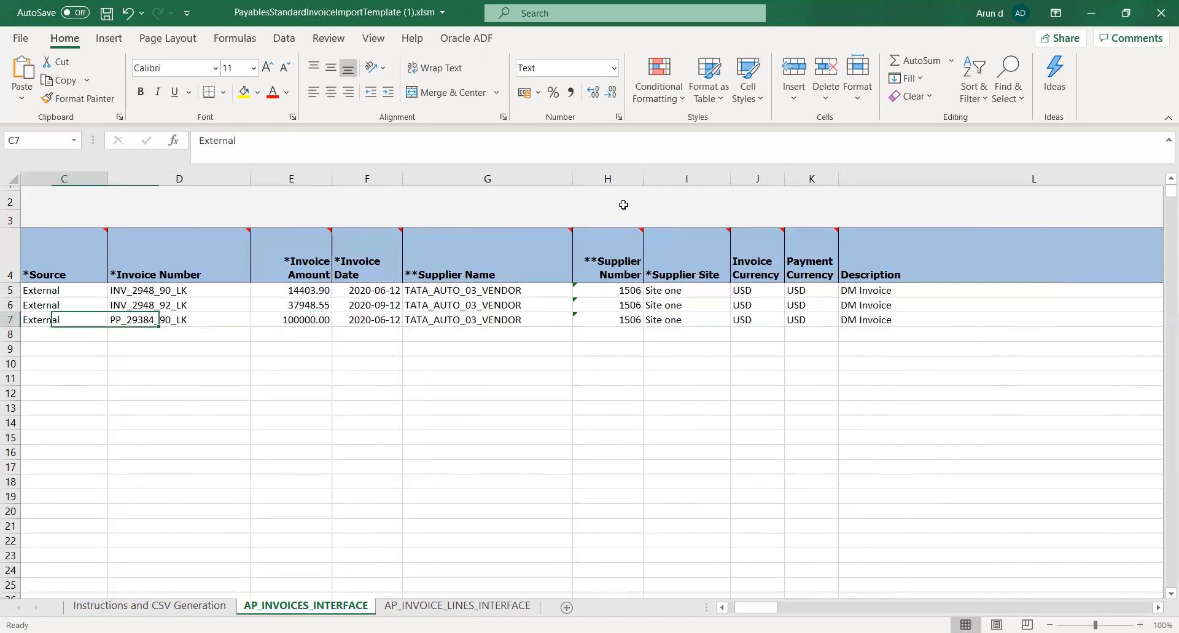
key("Left")
key("Left")
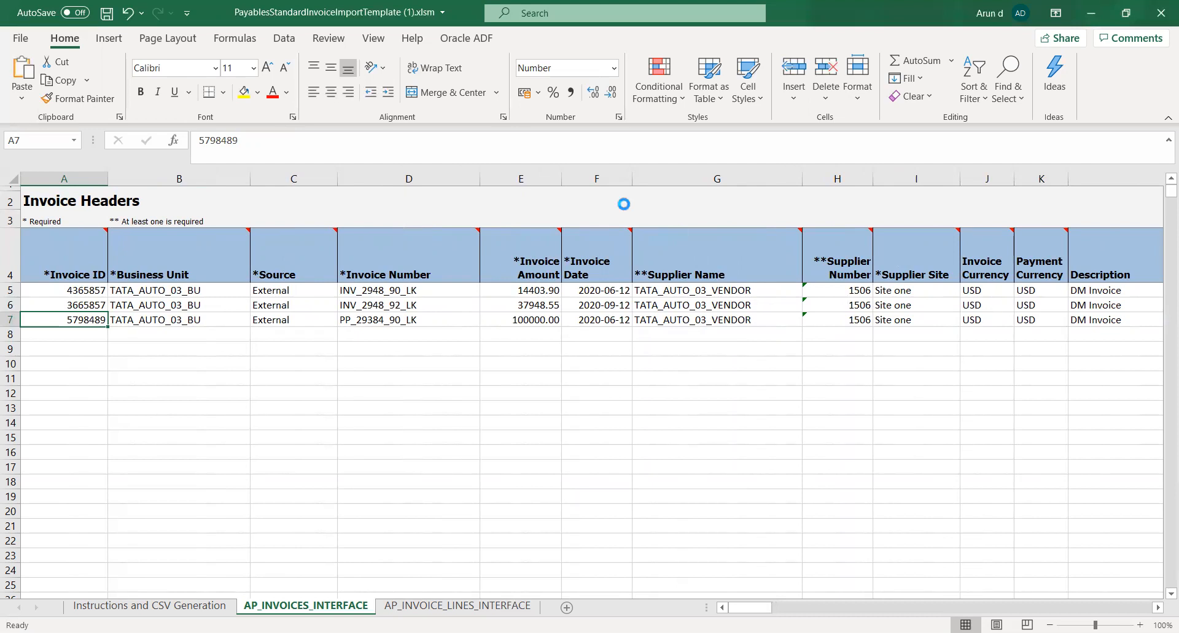
key("ctrl+s")
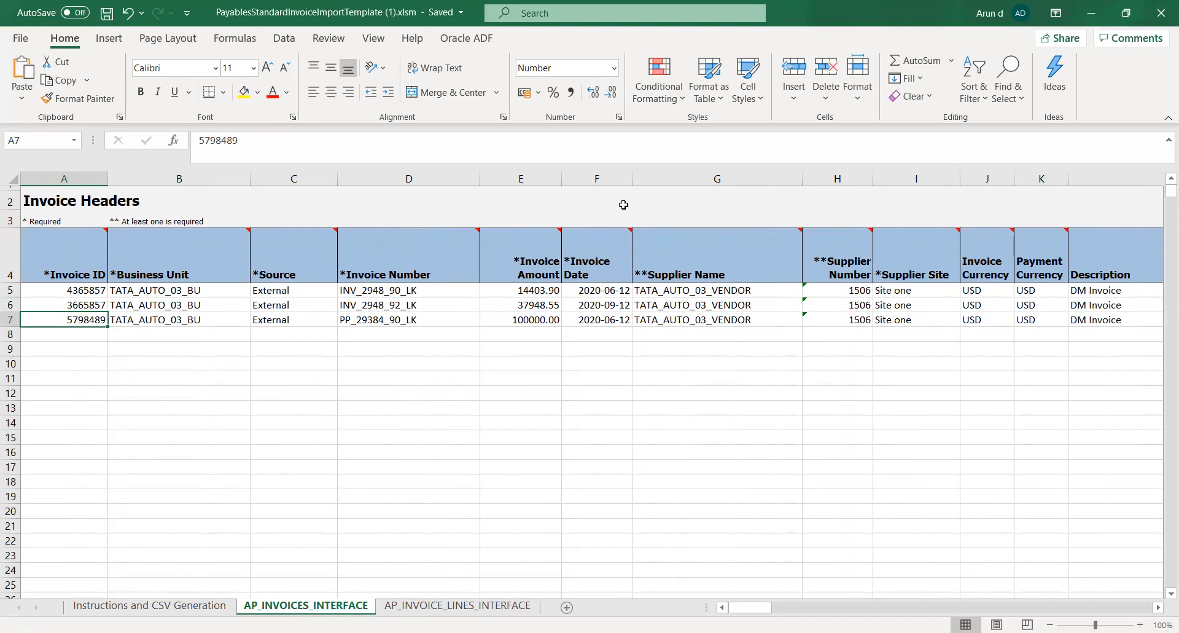
Add the prefix AK_ to the Invoice ID in row 7
key("F2")
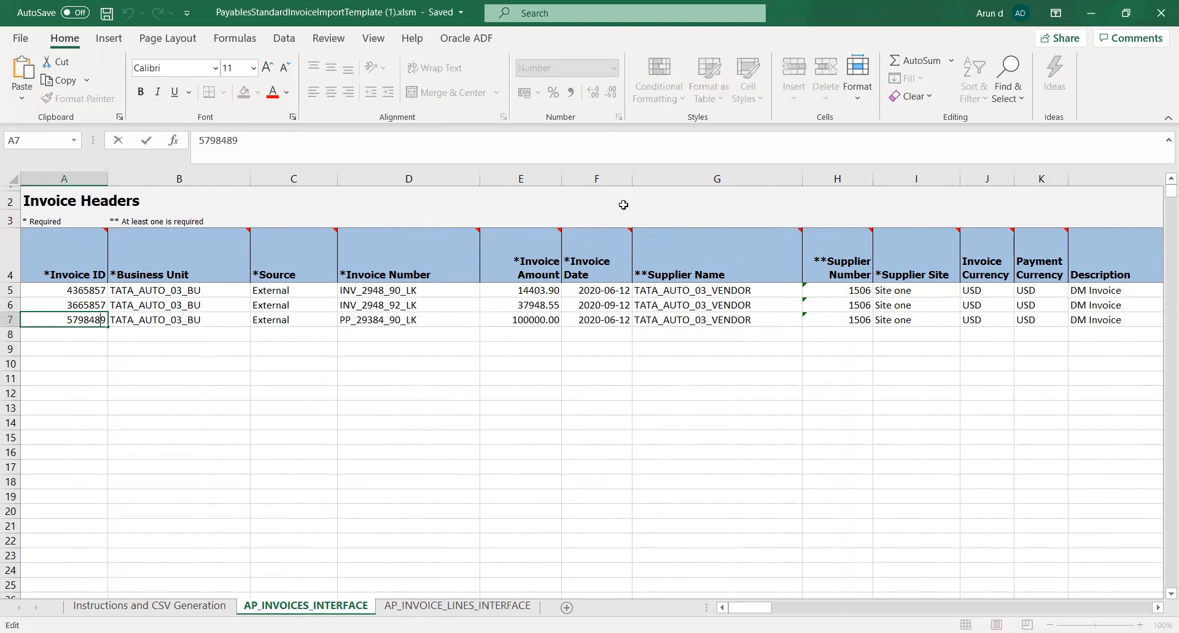
type("AK_")
key("Tab")
key("shift+Tab")
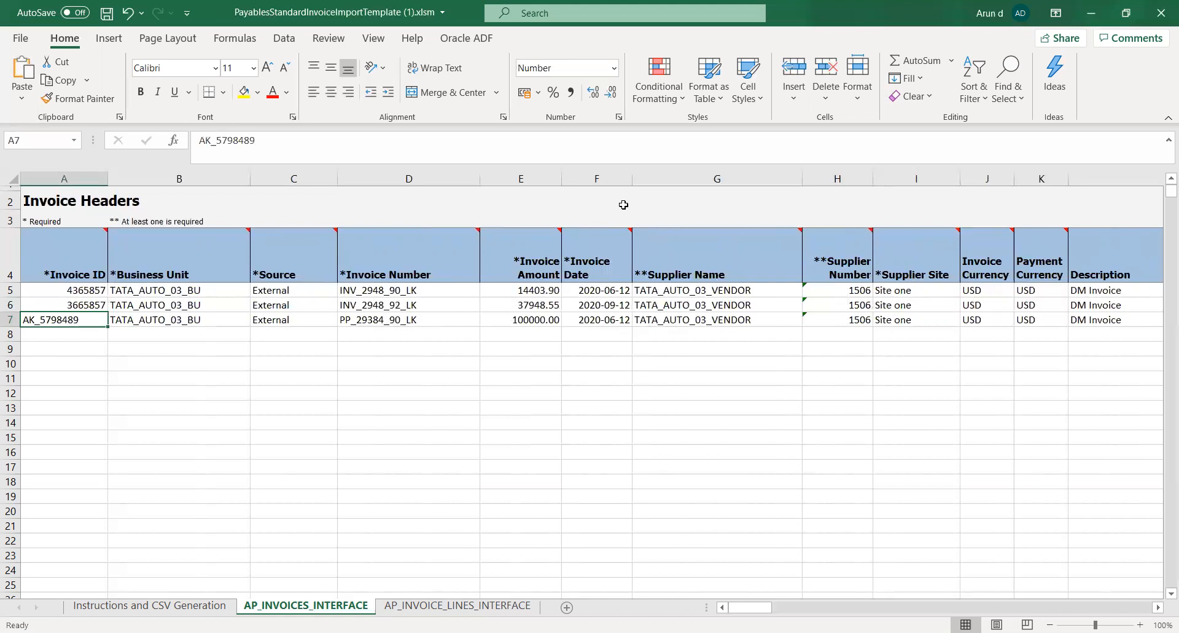
key("Up")
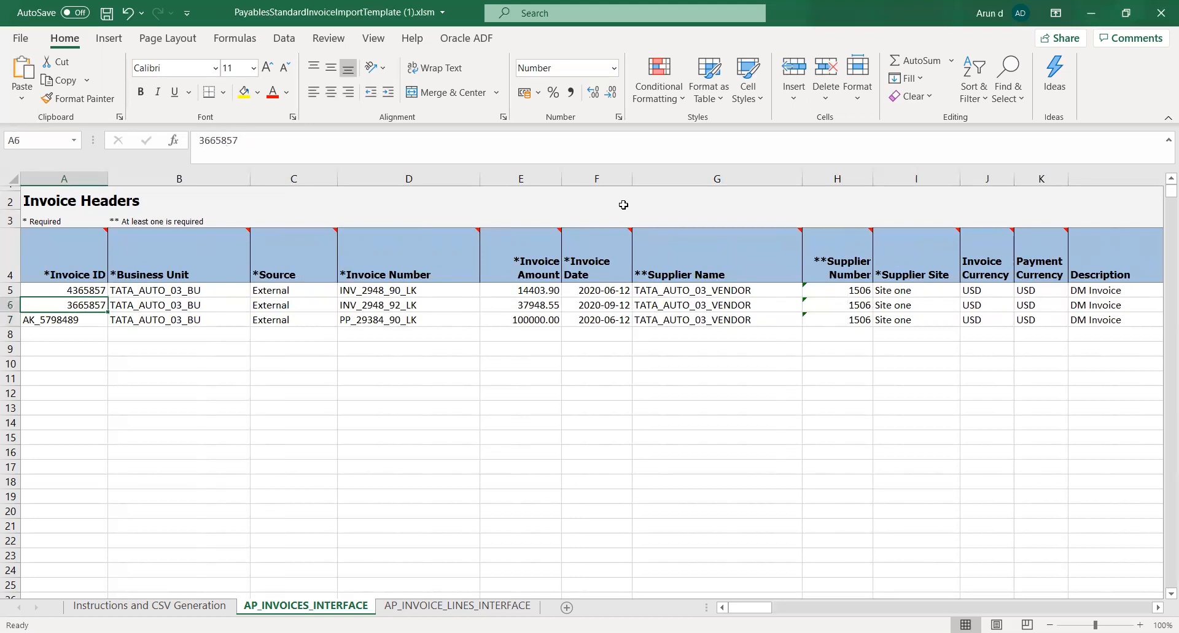
Check the Invoice Date values in rows 5 and 6 of the invoice headers
key("Right")
key("Right")
key("Right")
key("Right")
key("Right")
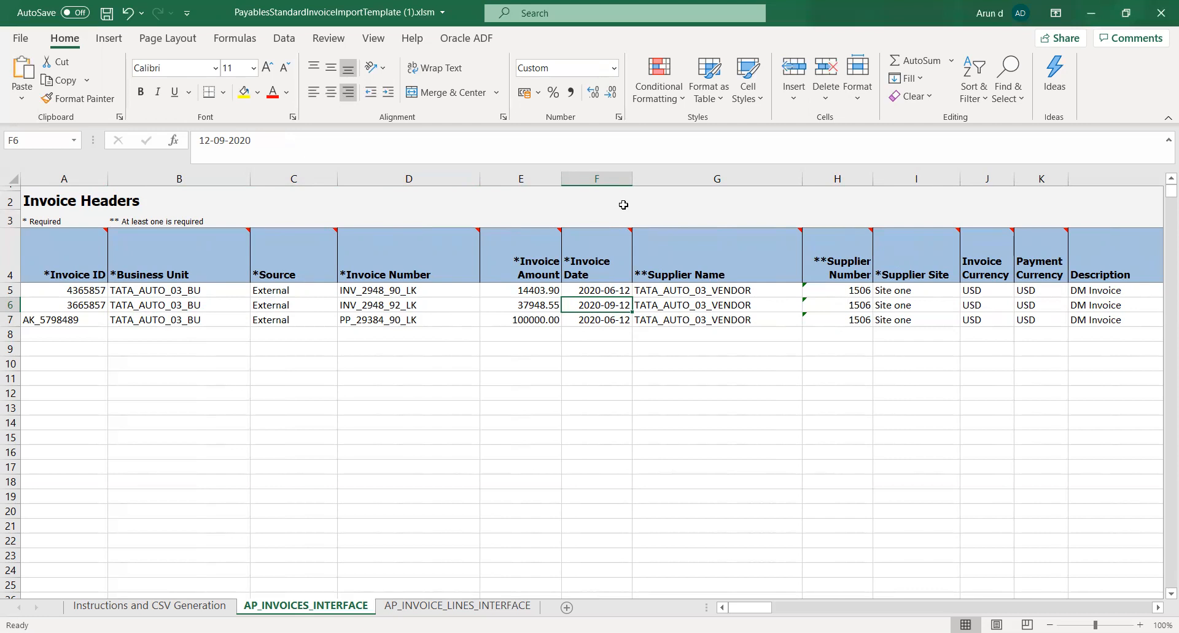
key("Up")
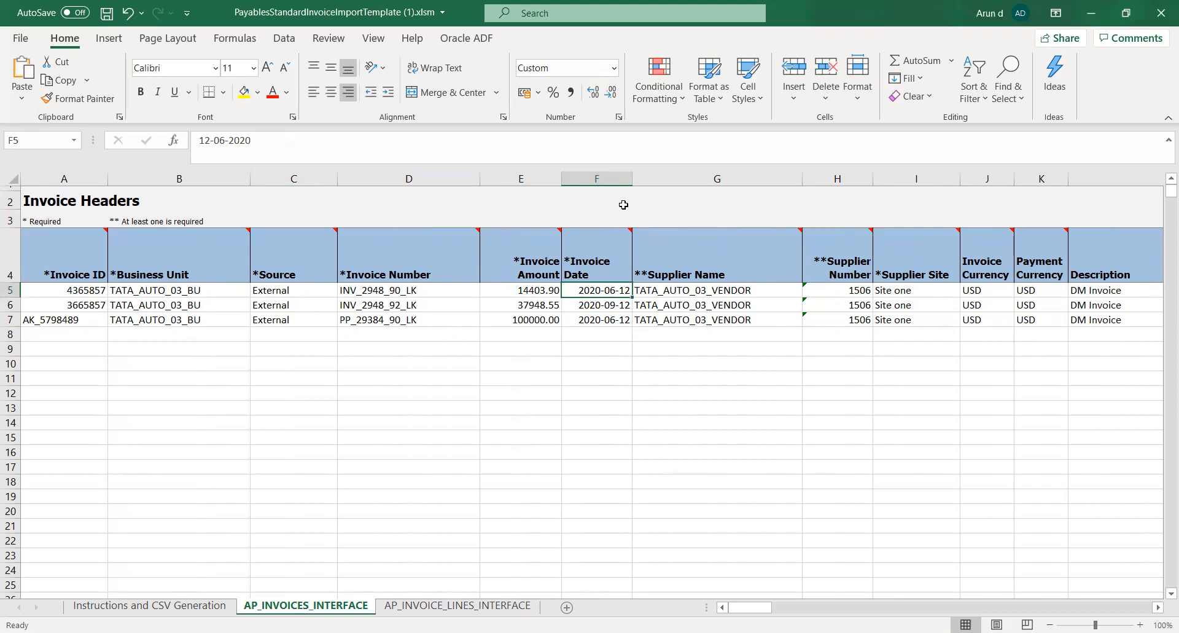
key("Down")
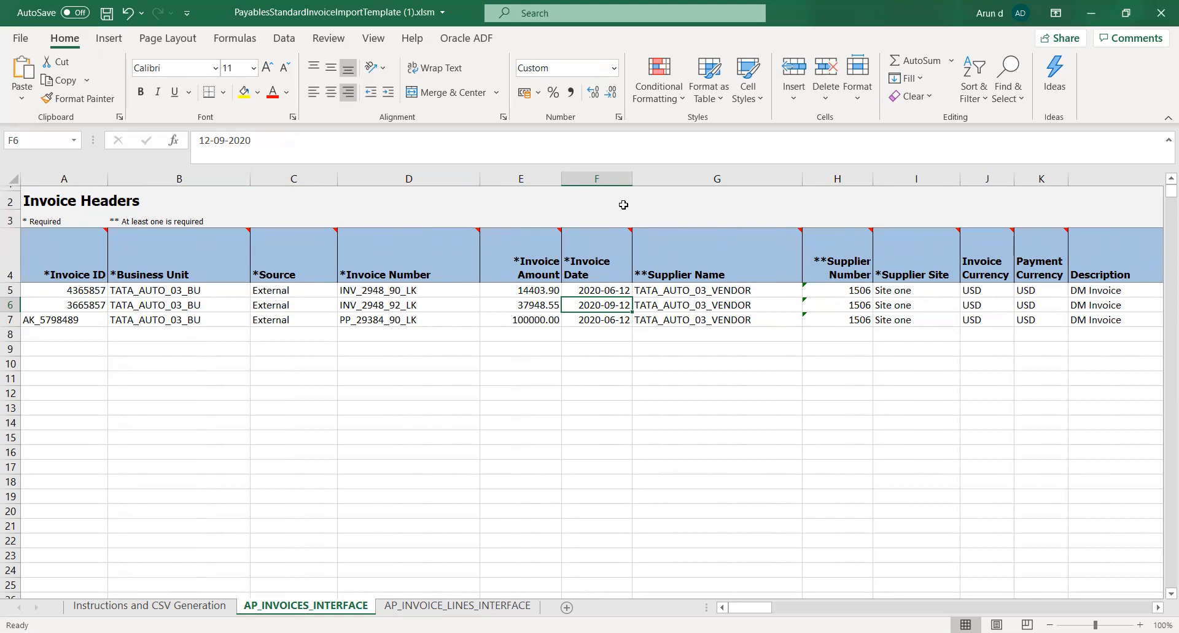
key("Left")
key("Left")
key("Left")
key("Left")
key("Left")
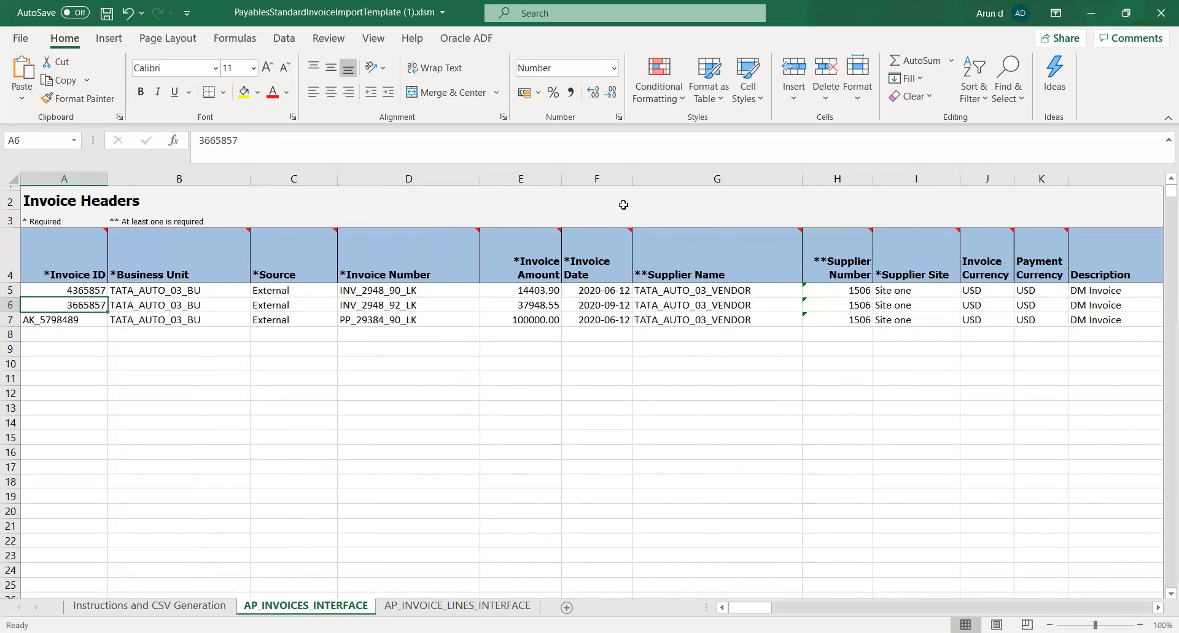
key("F2")
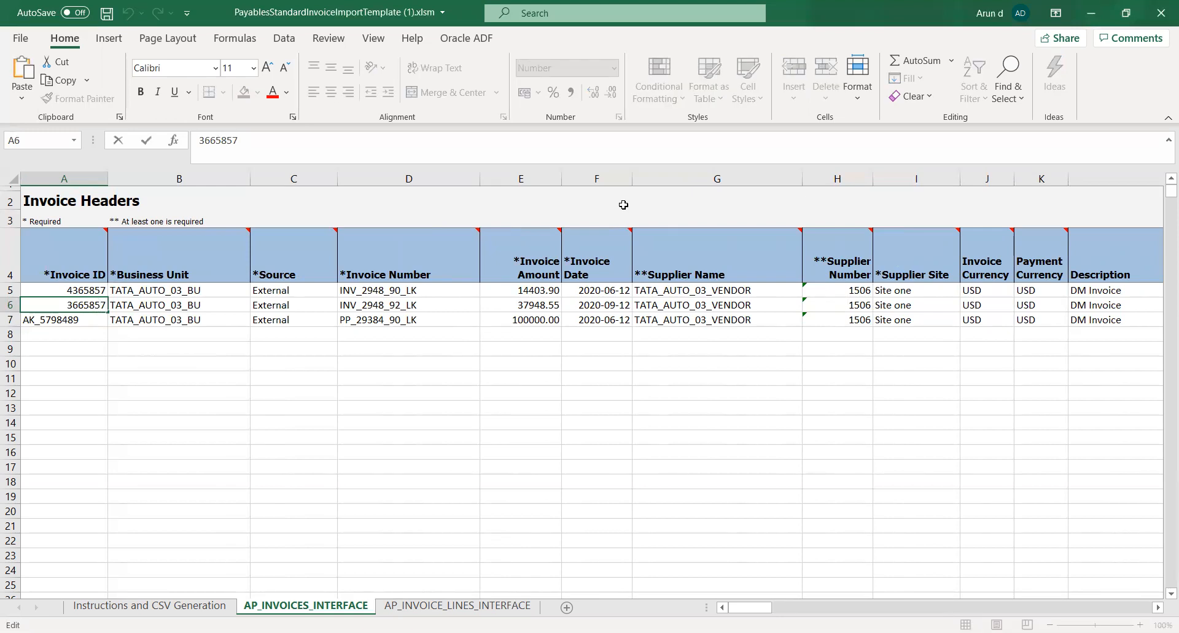
key("Tab")
key("Tab")
key("Tab")
key("Tab")
key("Tab")
key("Tab")
key("Tab")
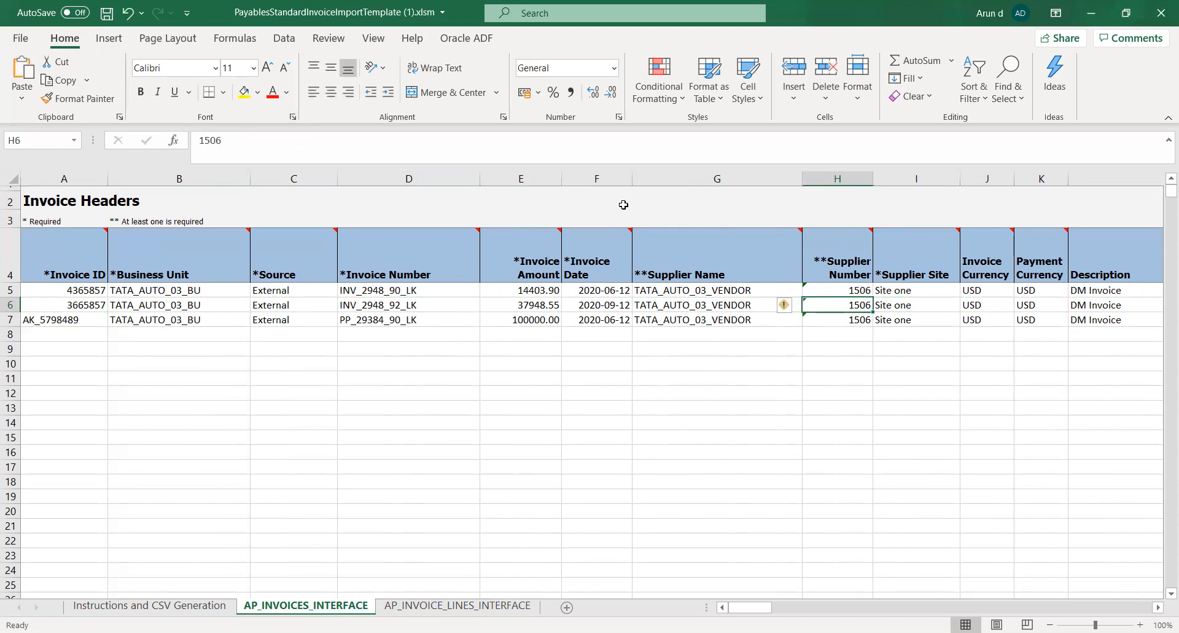
key("Left")
key("Left")
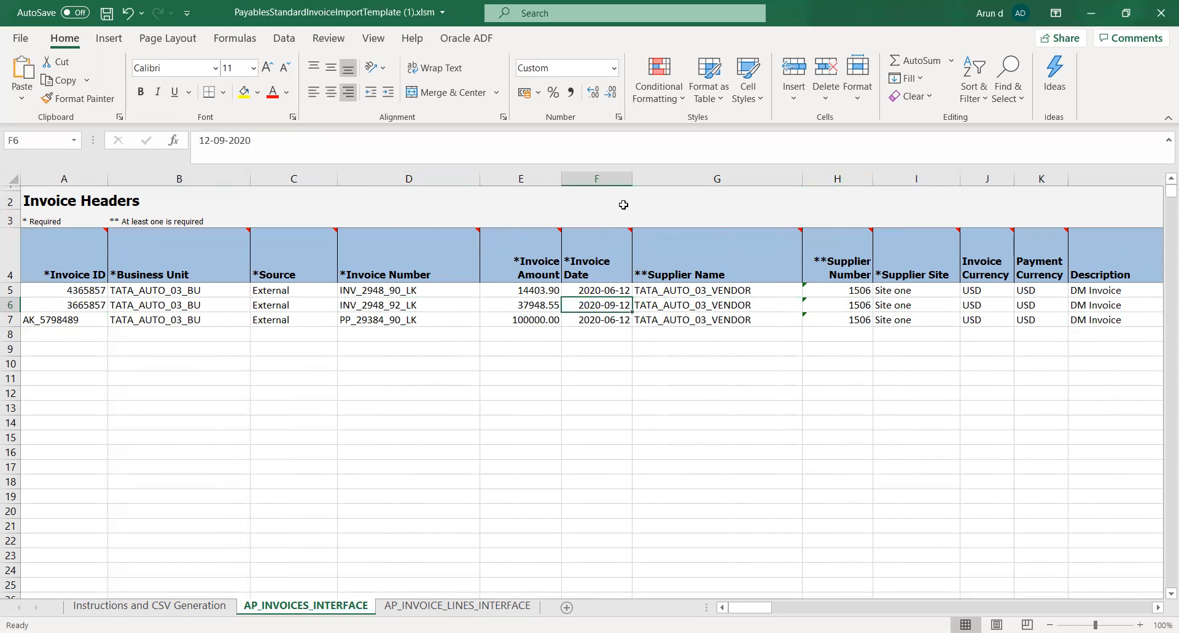
key("Left")
key("Left")
key("Left")
key("Left")
key("Left")
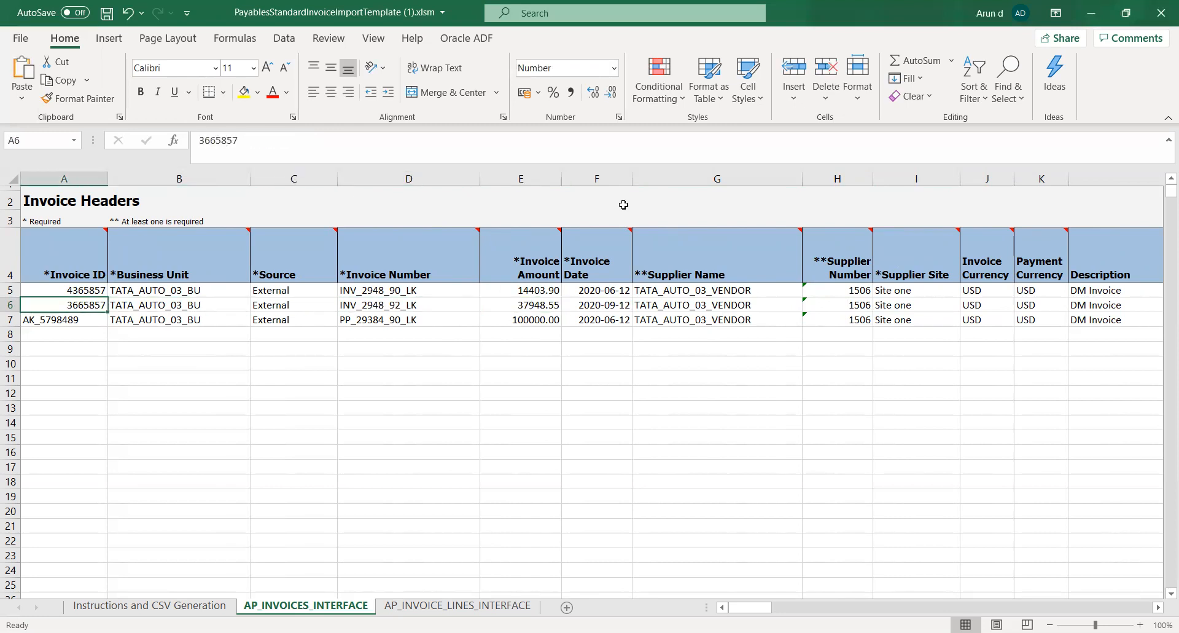
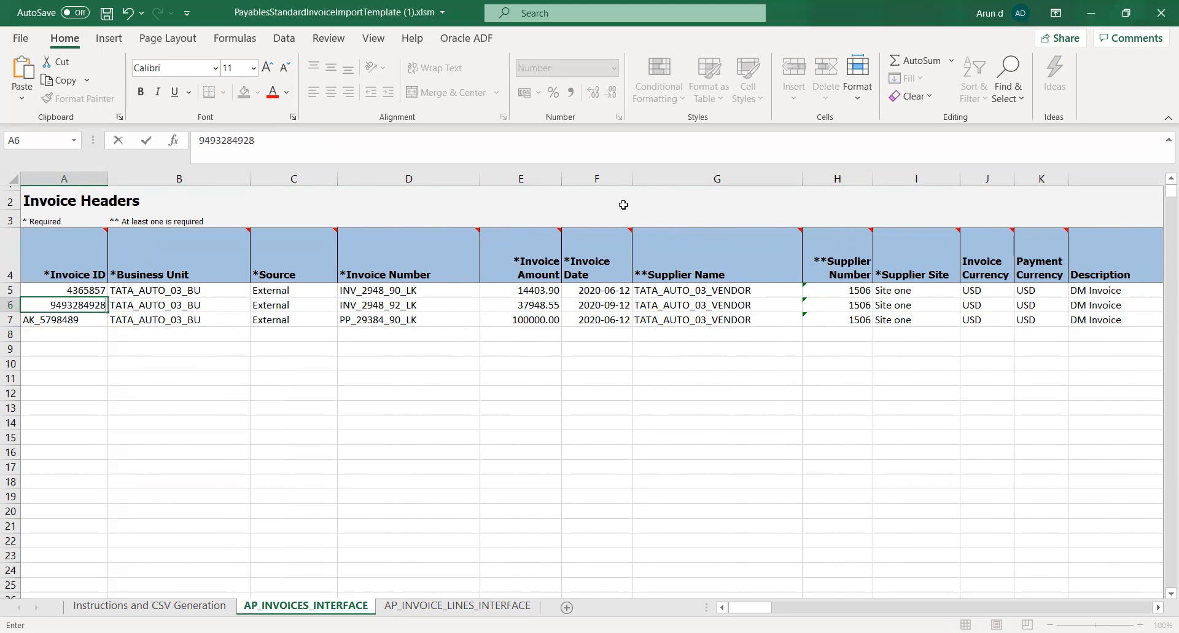
key("Return")
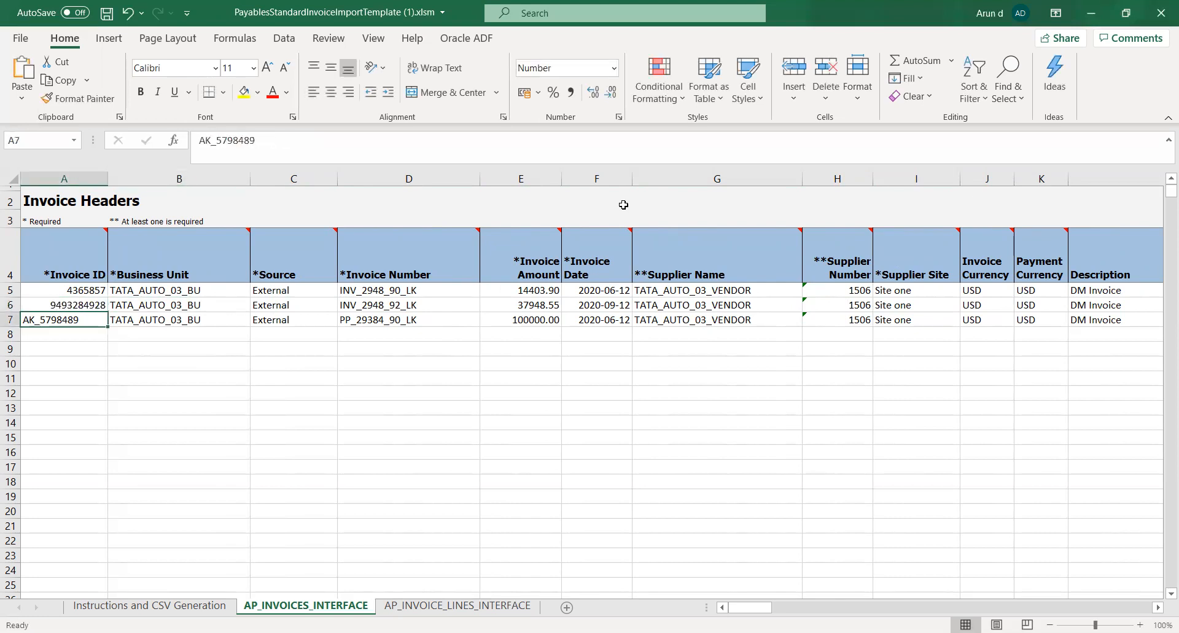
Replace the prepayment's Invoice ID in row 7 with 987398388
type("987398388")
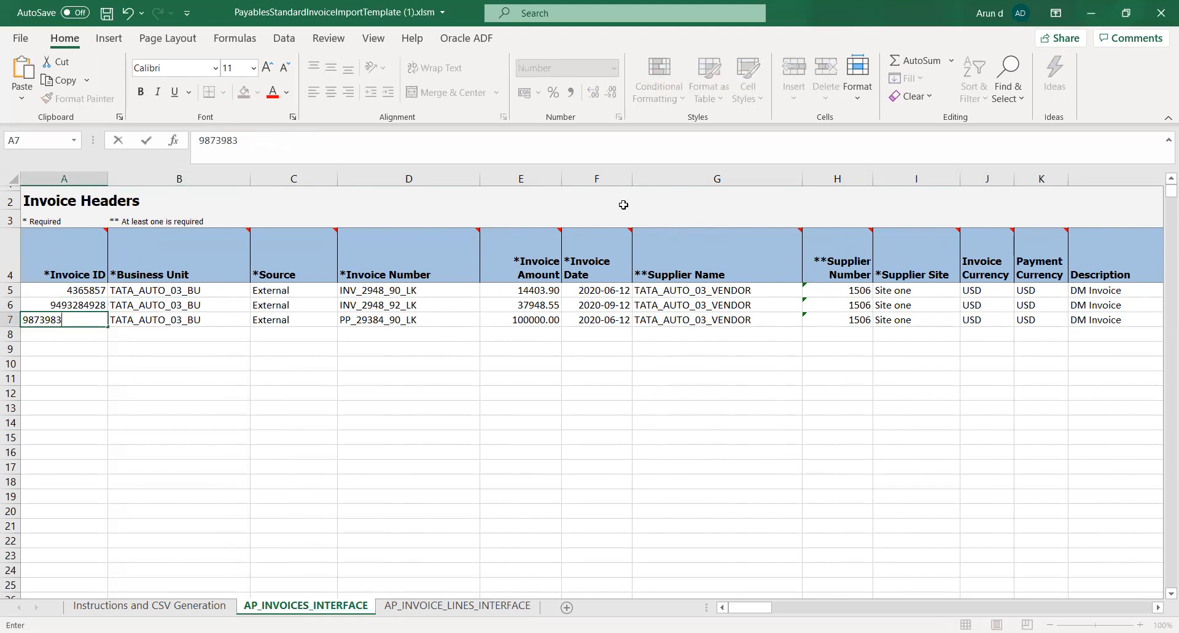
key("Tab")
key("Left")
key("Up")
key("Up")
type("9214987498")
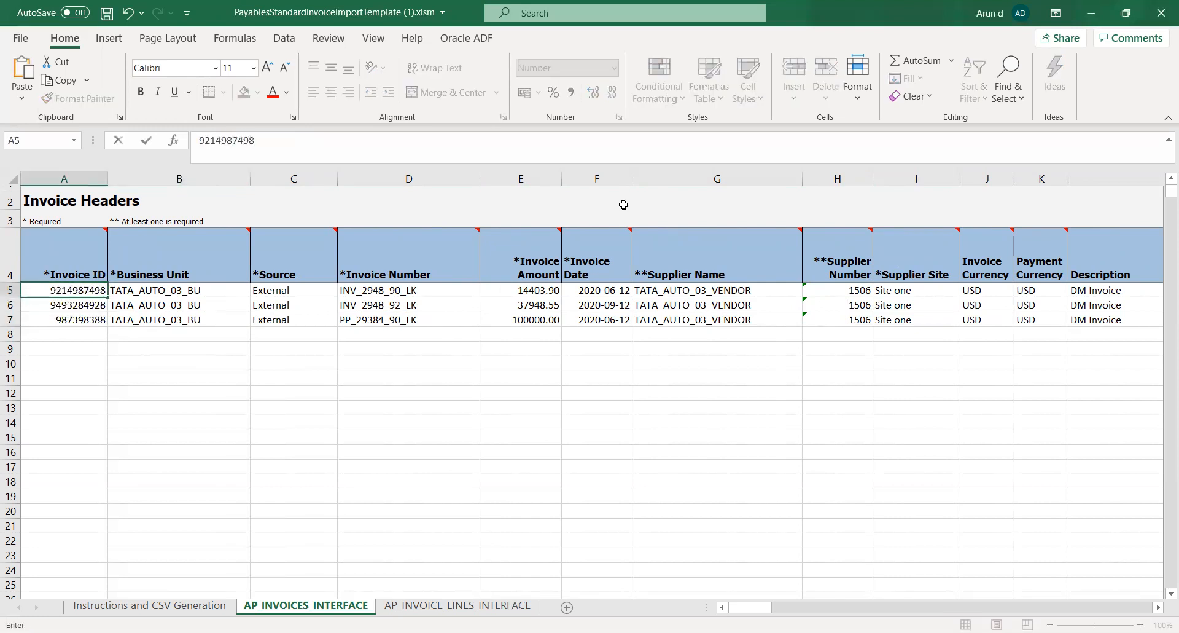
key("Tab")
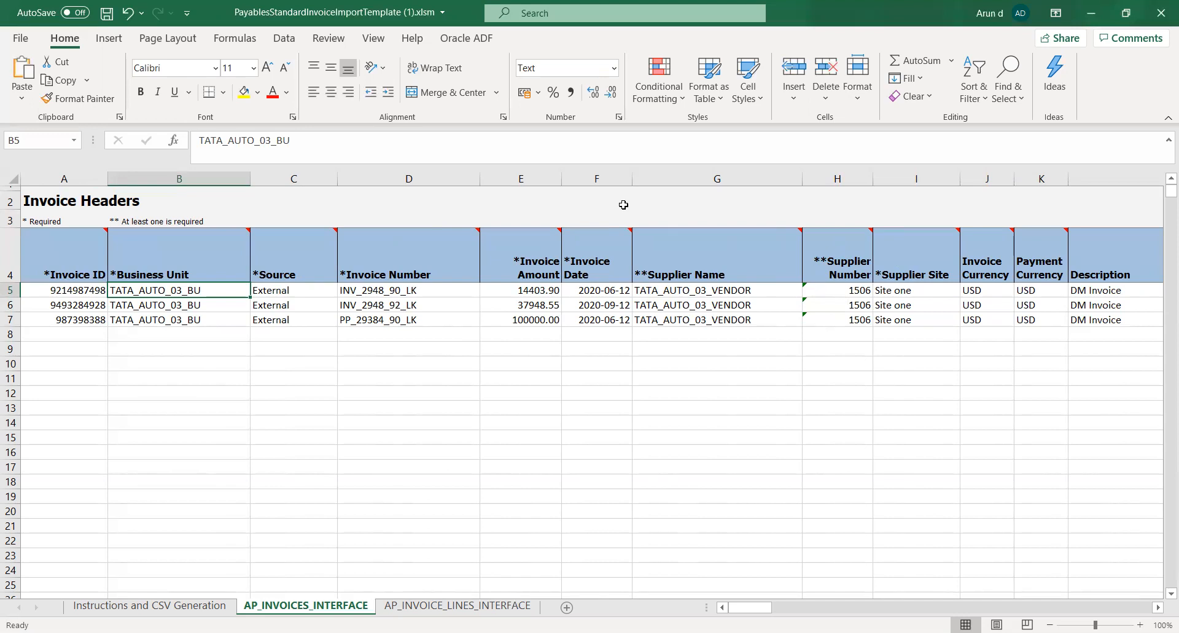
key("ctrl+s")
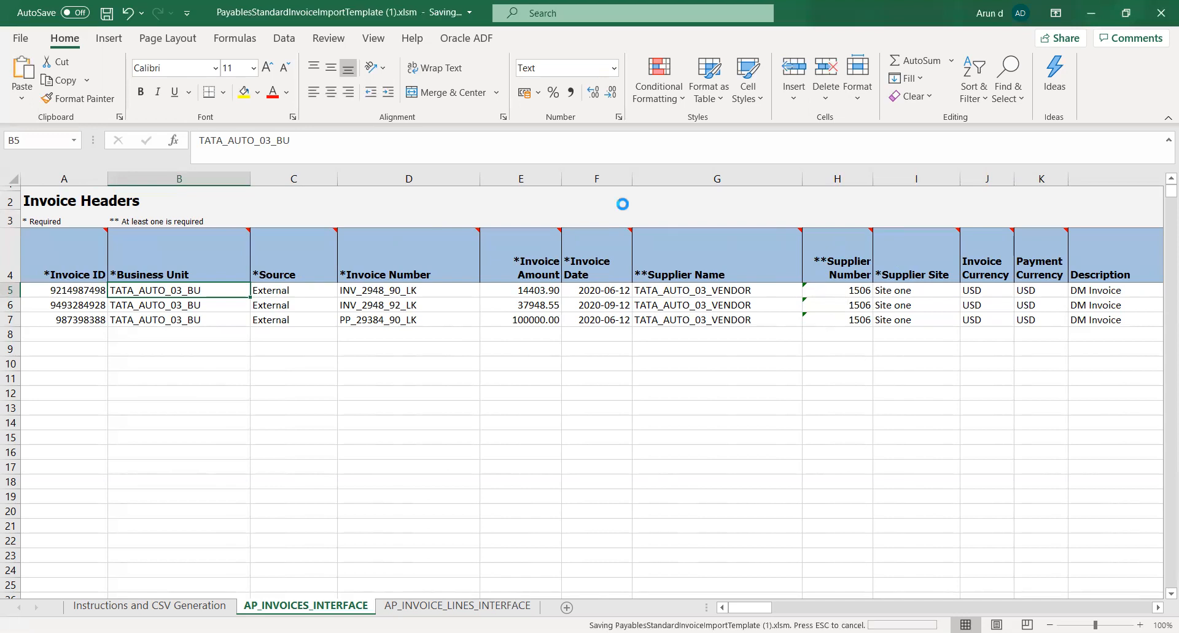
key("Down")
key("Down")
key("Down")
key("Down")
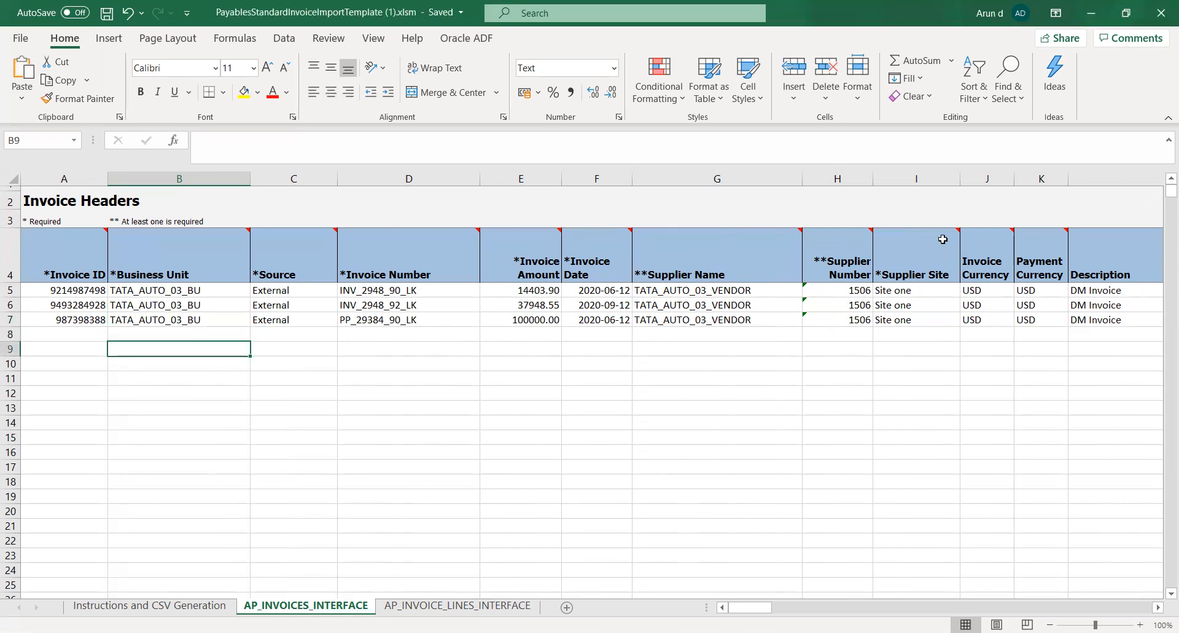
Copy the three header Invoice IDs into rows 5 to 7 of the Invoice ID column on AP_INVOICE_LINES_INTERFACE and save the workbook
left_click_drag(61, 288, 62, 318)
key("ctrl+c")
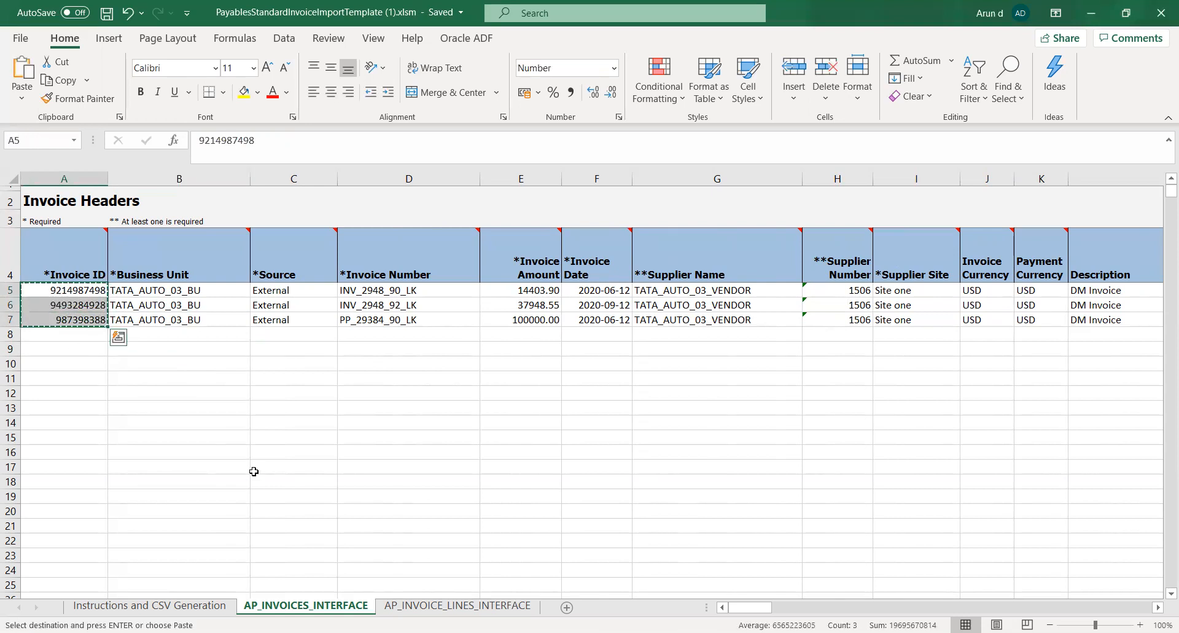
left_click(513, 606)
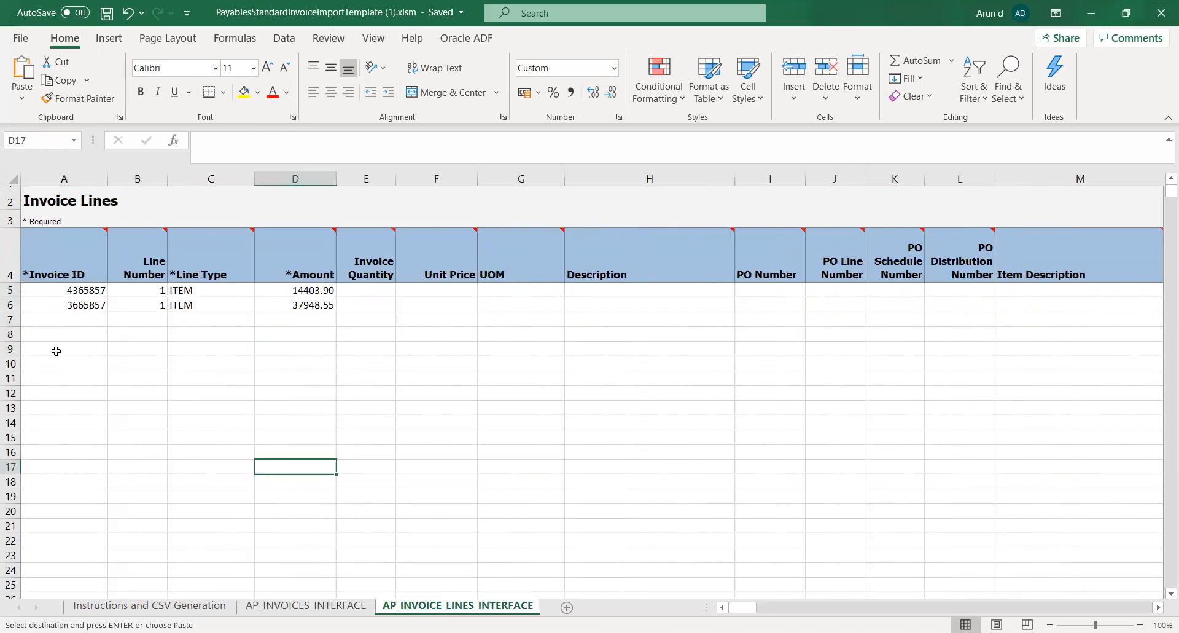
left_click(57, 296)
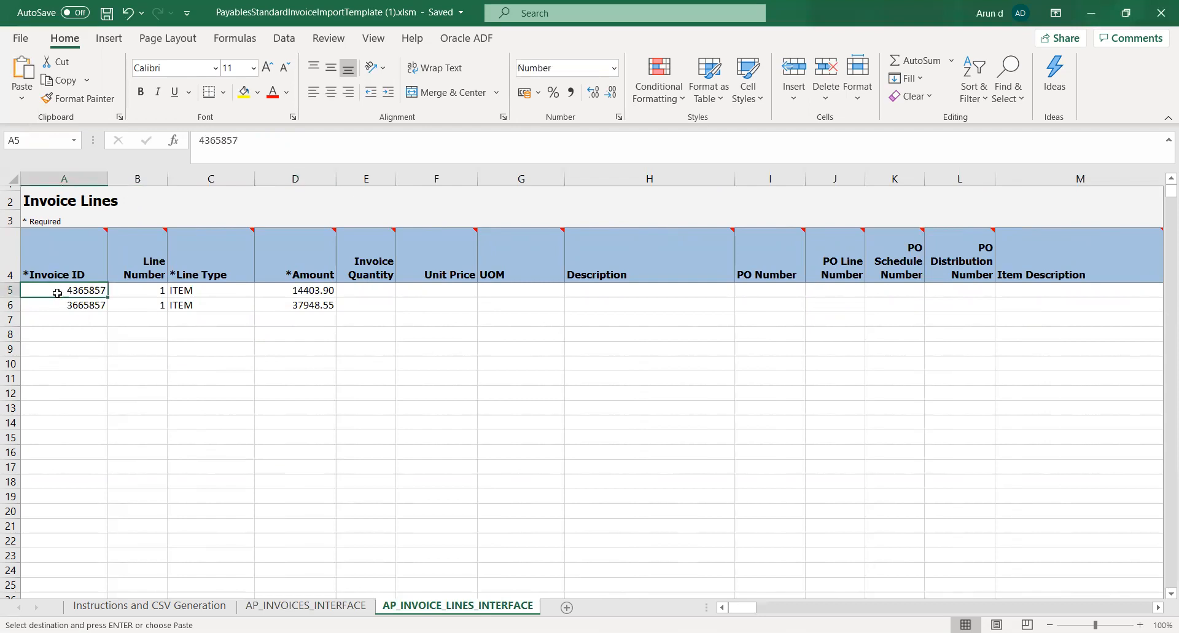
key("ctrl+v")
key("ctrl+s")
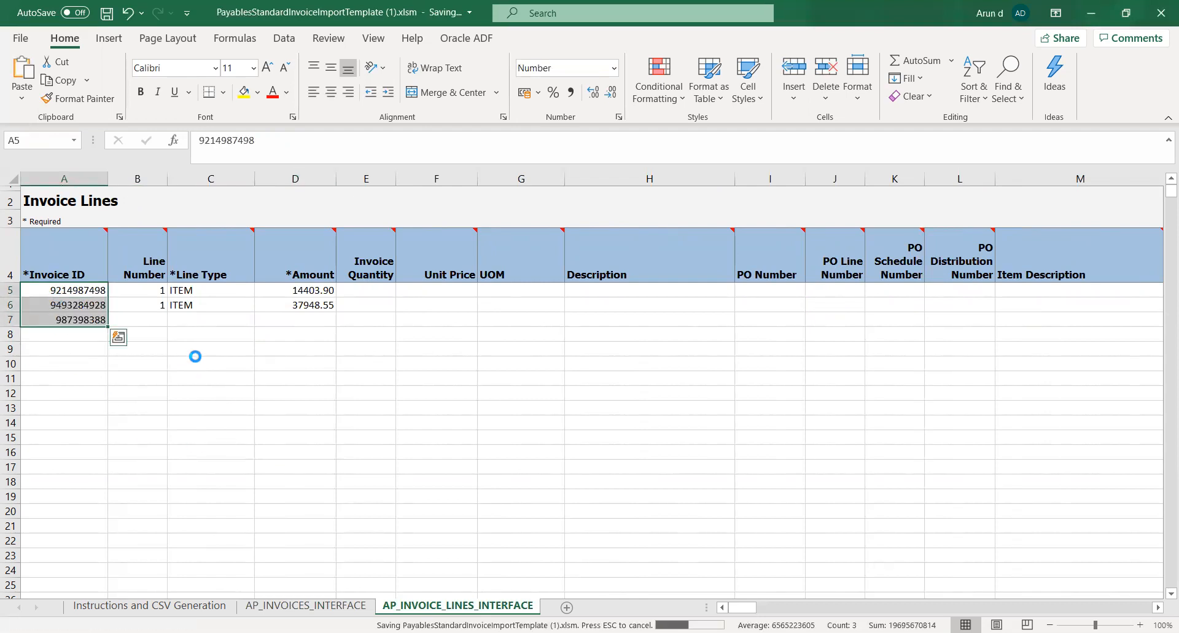
Set the Line Number to 1 and the Line Type to ITEM in row 7 of the invoice lines
left_click(183, 333)
left_click(147, 319)
type("1")
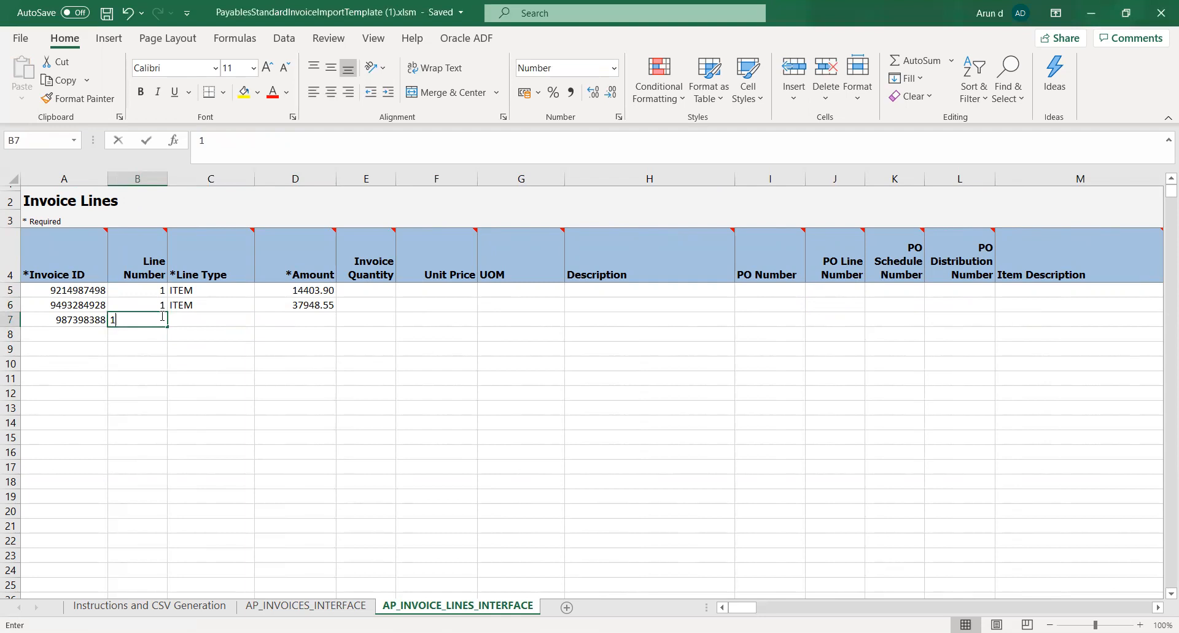
left_click(200, 322)
left_click(262, 320)
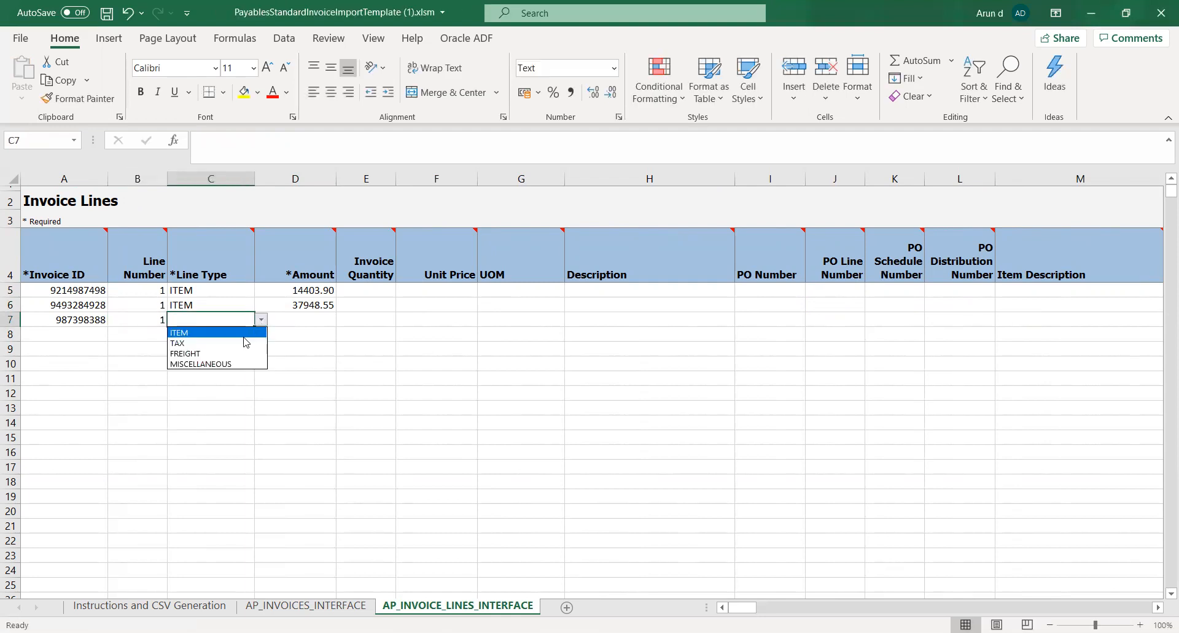
left_click(243, 333)
Copy the prepayment's 100000 Invoice Amount from row 7 of the headers sheet into the row 7 Amount of the invoice lines
left_click(295, 322)
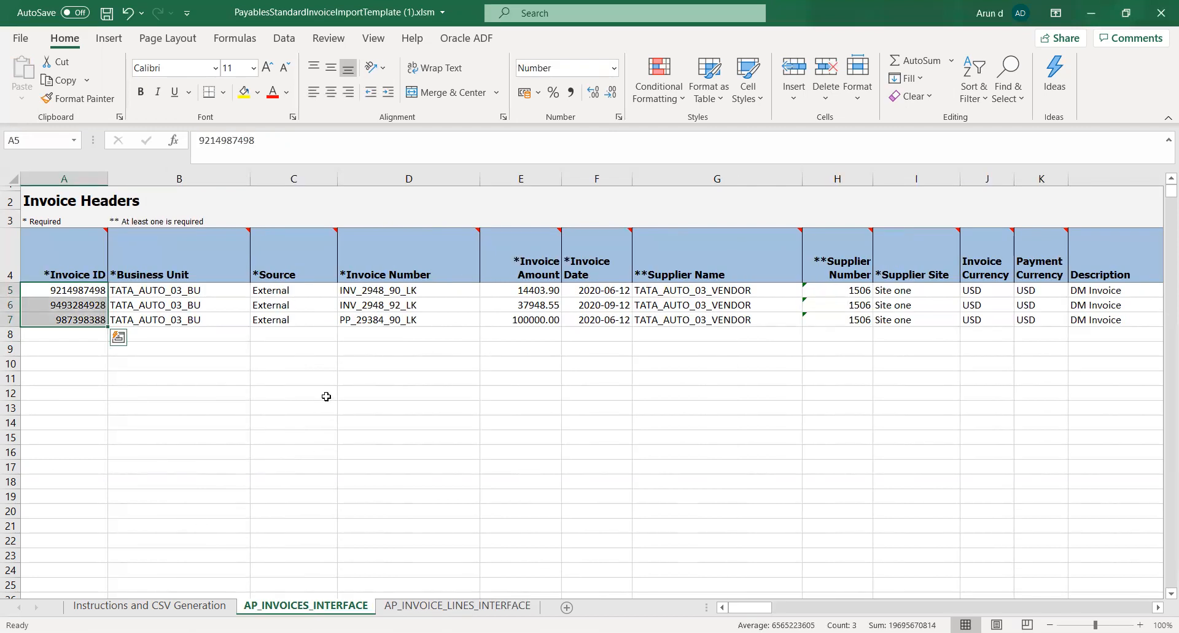
left_click(395, 365)
left_click(532, 321)
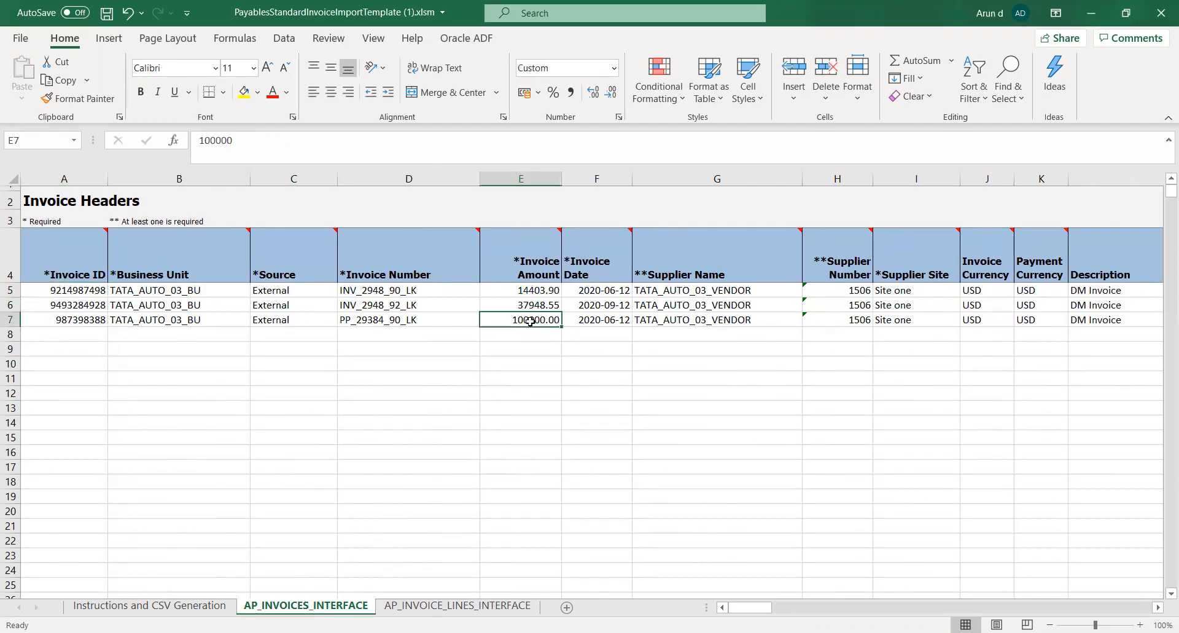
key("ctrl+c")
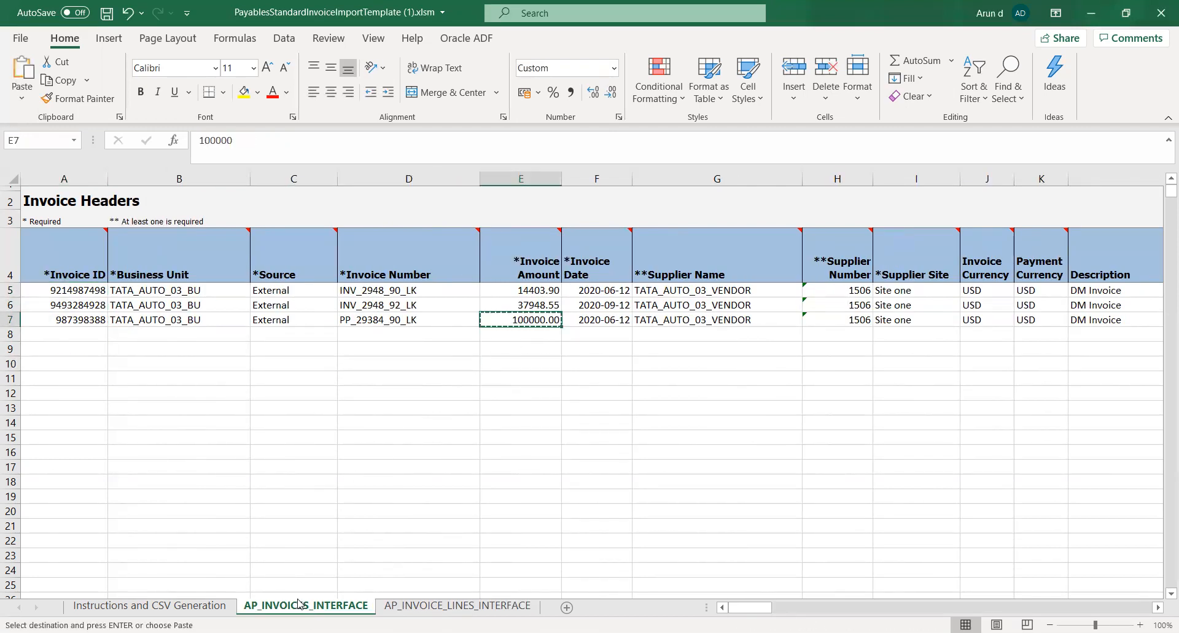
left_click(448, 606)
key("ctrl+v")
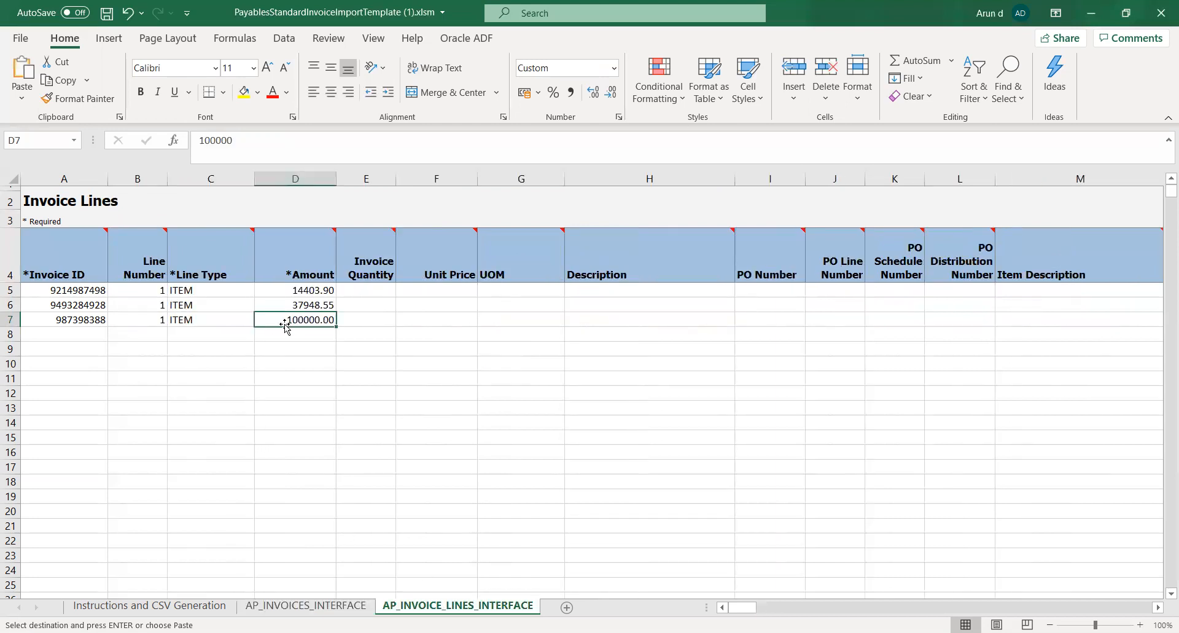
Review the remaining line columns in row 7 and select its Distribution Combination cell
key("Right")
key("Right")
key("Right")
key("Right")
key("Right")
key("Right")
key("Right")
key("Right")
key("Right")
key("Right")
key("Right")
key("Right")
key("Right")
key("Right")
key("Right")
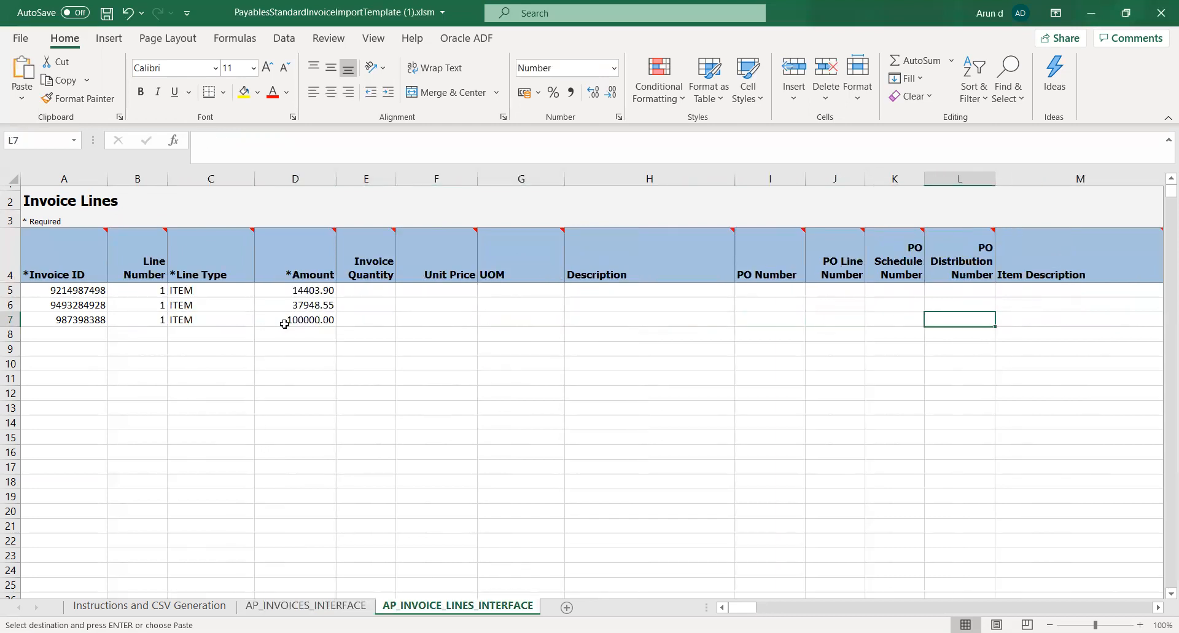
key("Right")
key("Right")
key("Right")
key("Right")
key("Right")
key("Right")
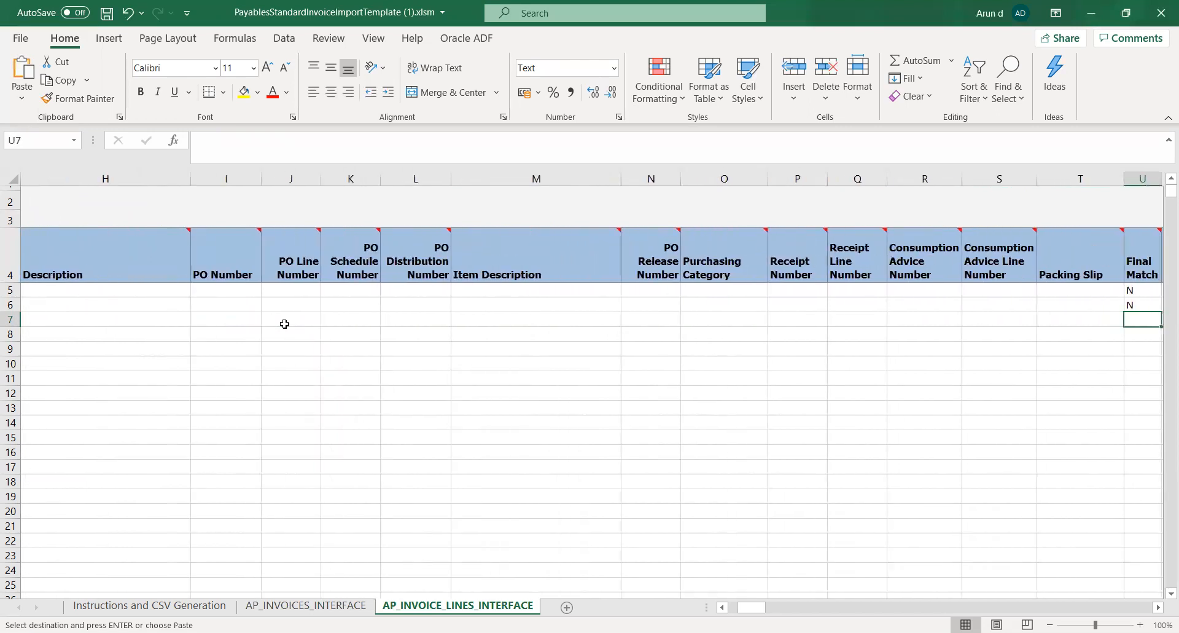
key("Right")
key("Right")
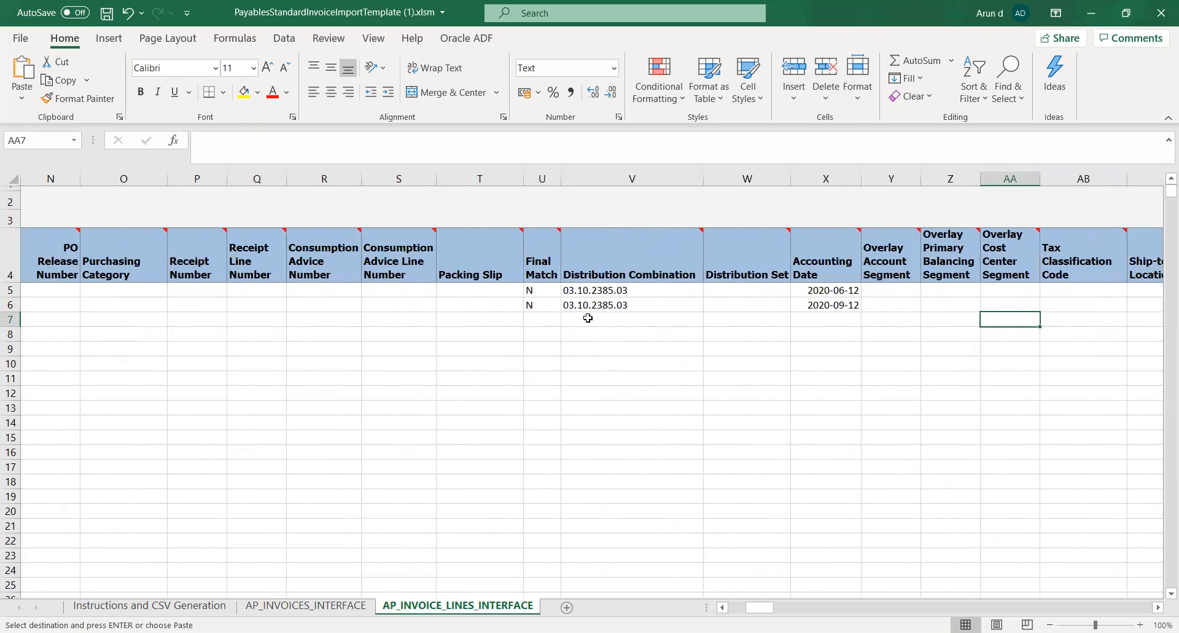
left_click(588, 319)
Save the workbook and go through the row 7 header values on AP_INVOICES_INTERFACE as far as the Liability Combination
left_click(329, 610)
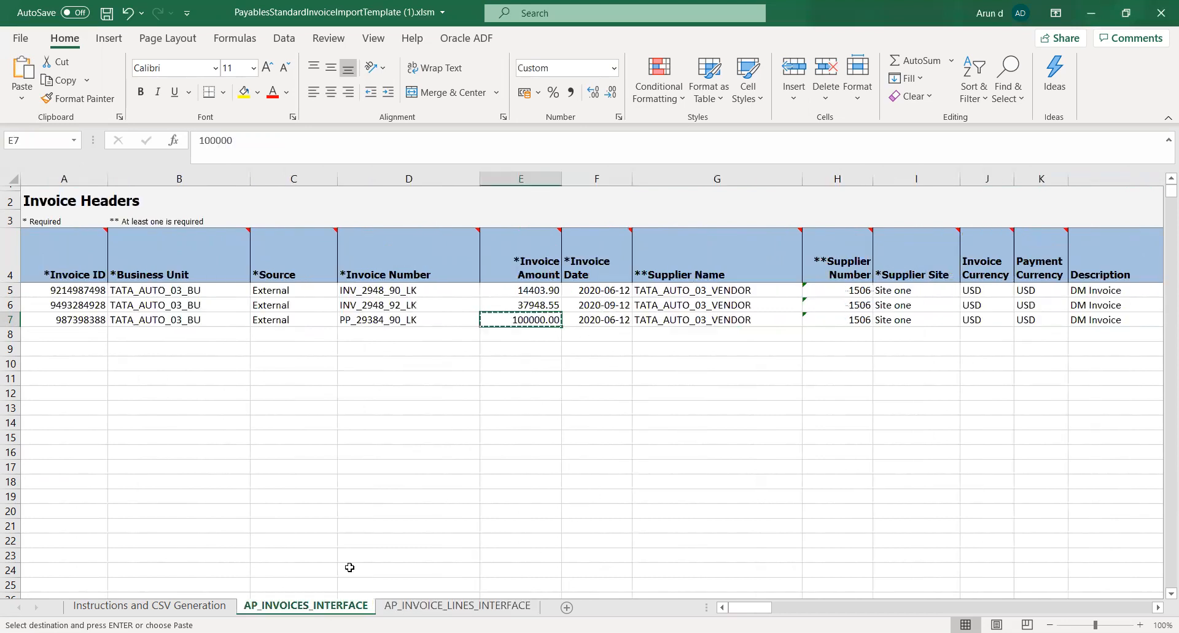
key("ctrl+s")
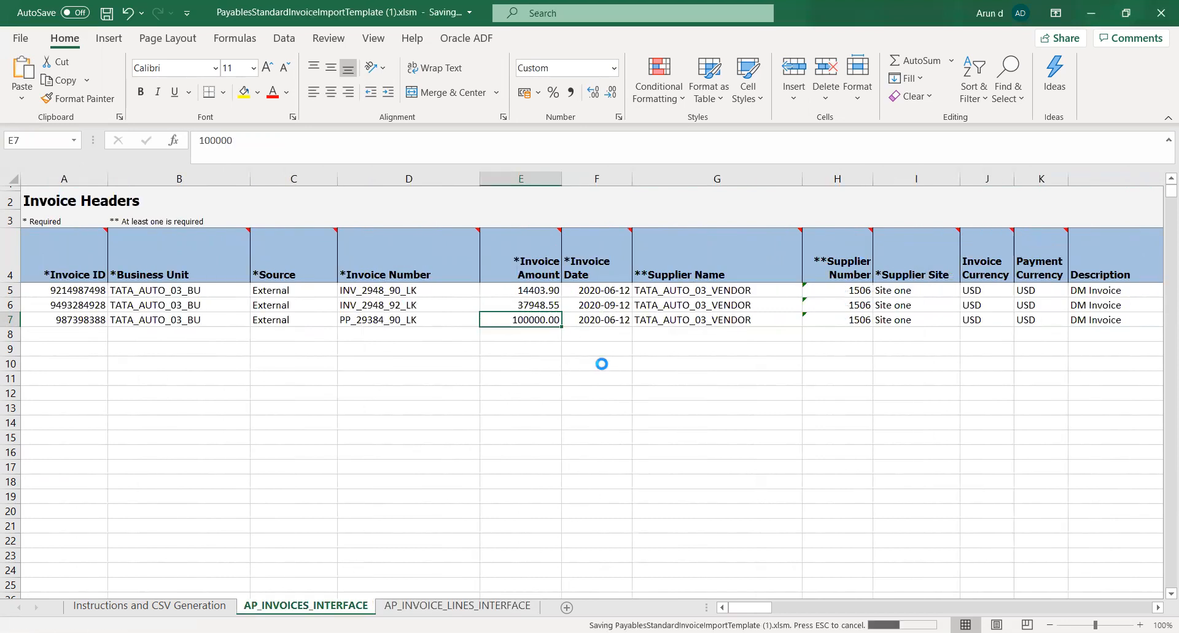
key("Right")
key("Right")
key("Right")
key("Right")
key("Right")
key("Right")
key("Right")
key("Right")
key("Right")
key("Right")
key("Right")
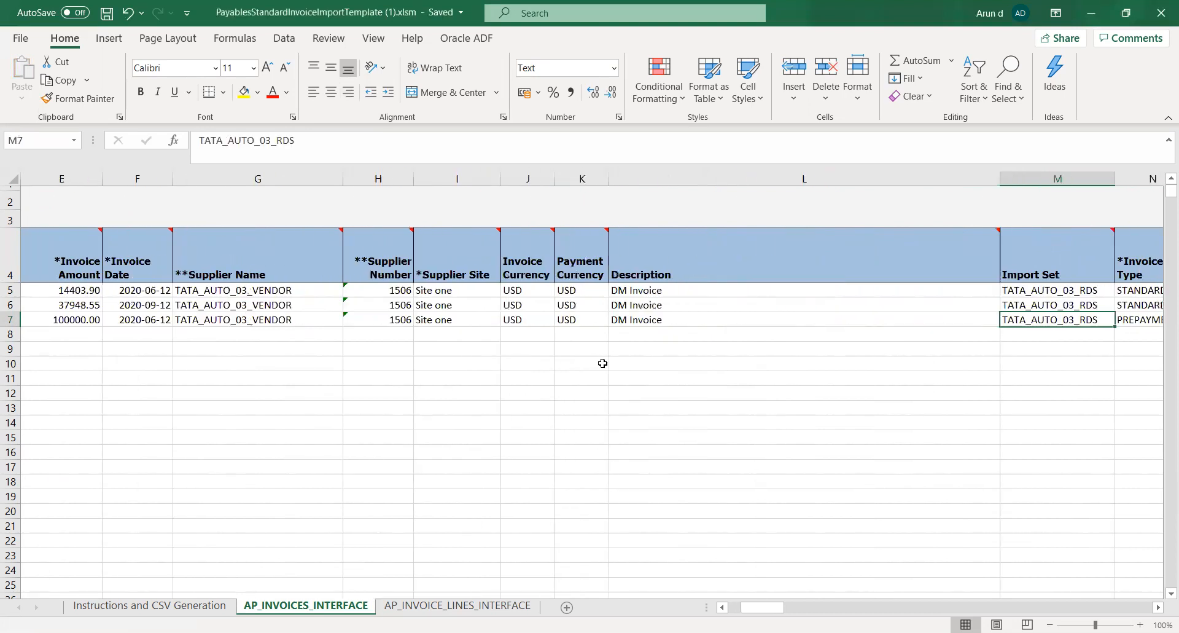
key("Right")
key("Right")
key("Right")
key("Right")
key("Right")
key("Right")
key("Right")
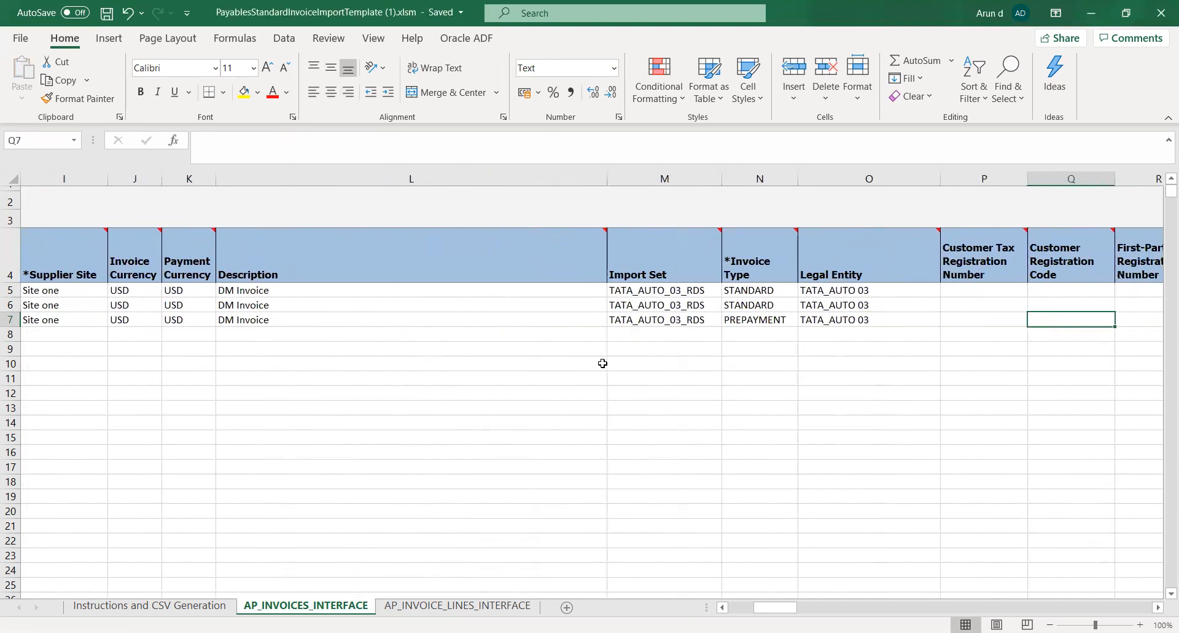
key("Right")
key("Right")
key("Right")
key("Right")
key("Right")
key("Right")
key("Right")
key("Right")
key("Right")
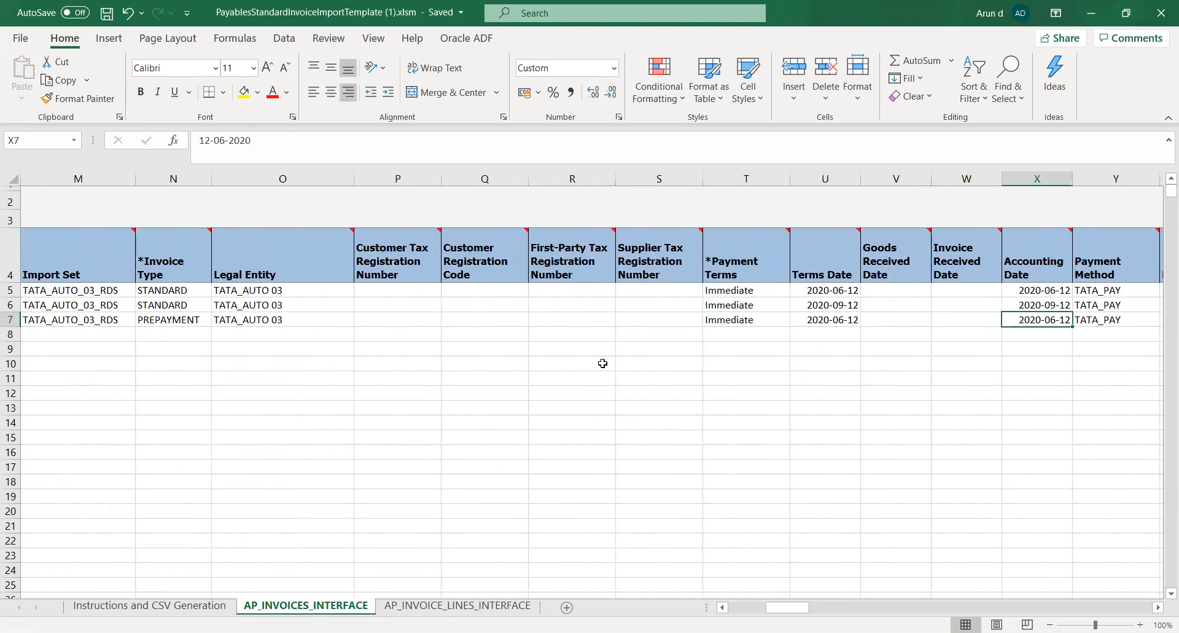
key("Right")
key("Right")
key("Right")
key("Right")
key("Right")
key("Right")
key("Right")
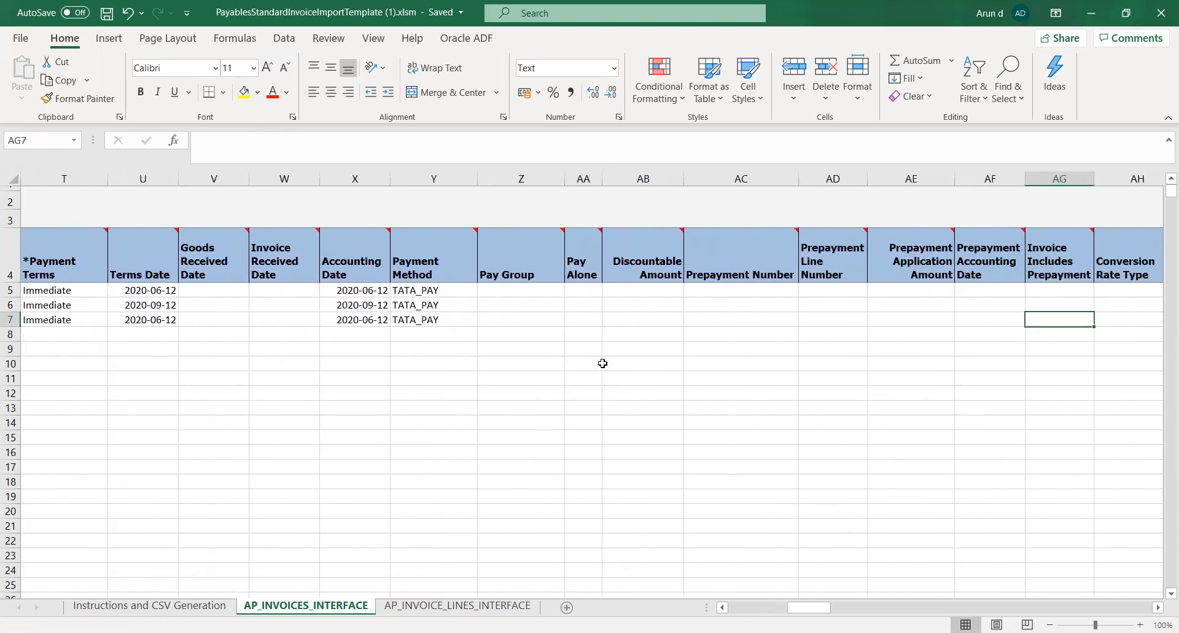
key("Left")
key("Left")
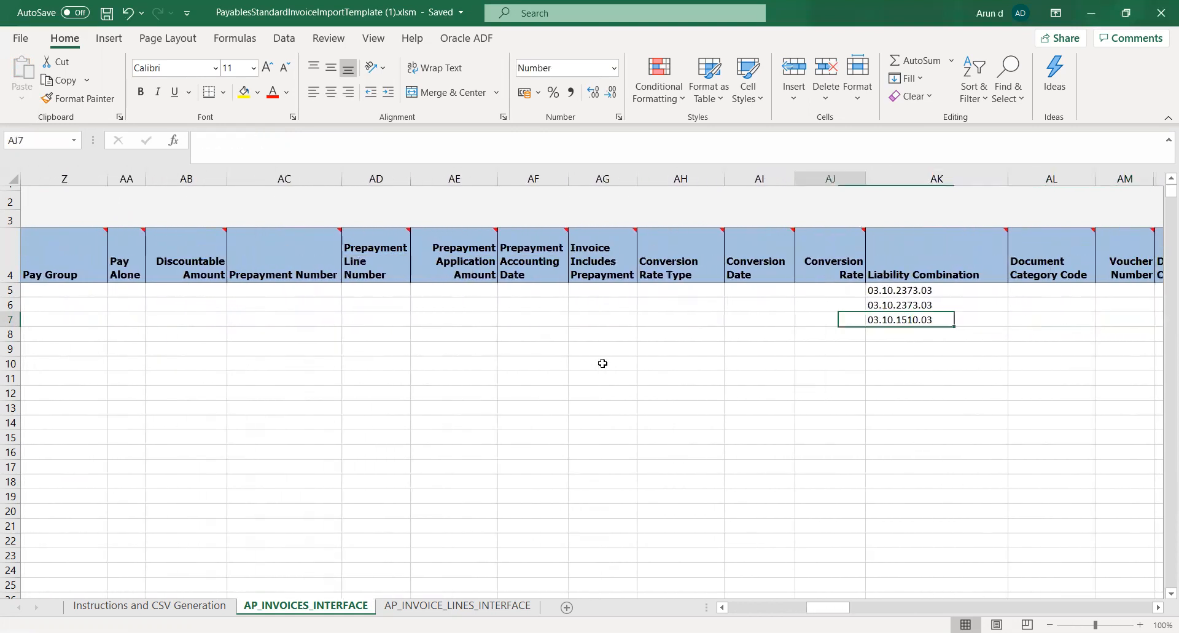
Copy the row 7 Liability Combination 03.10.1510.03 into the row 7 Distribution Combination of the invoice lines and save the workbook
key("ctrl+c")
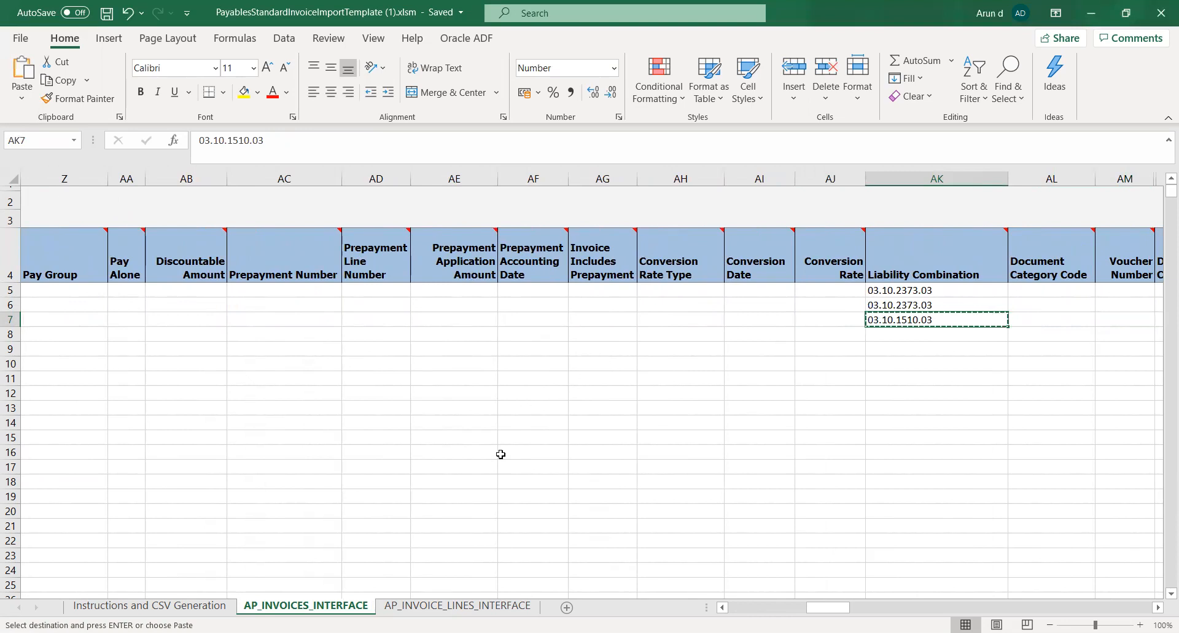
left_click(458, 605)
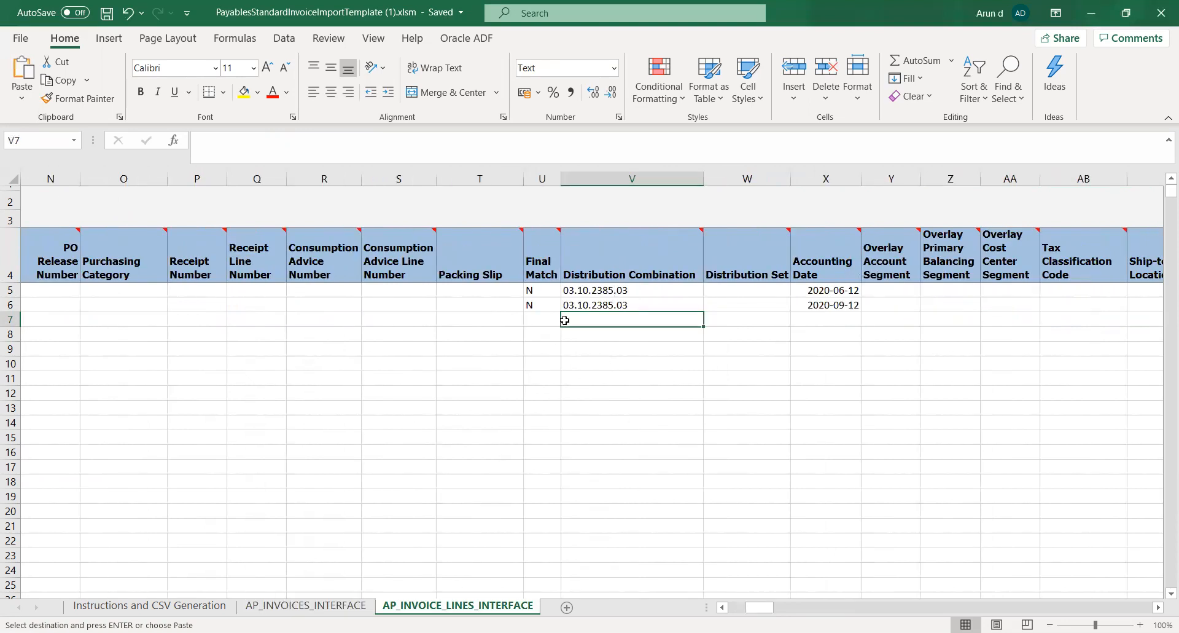
left_click(458, 150)
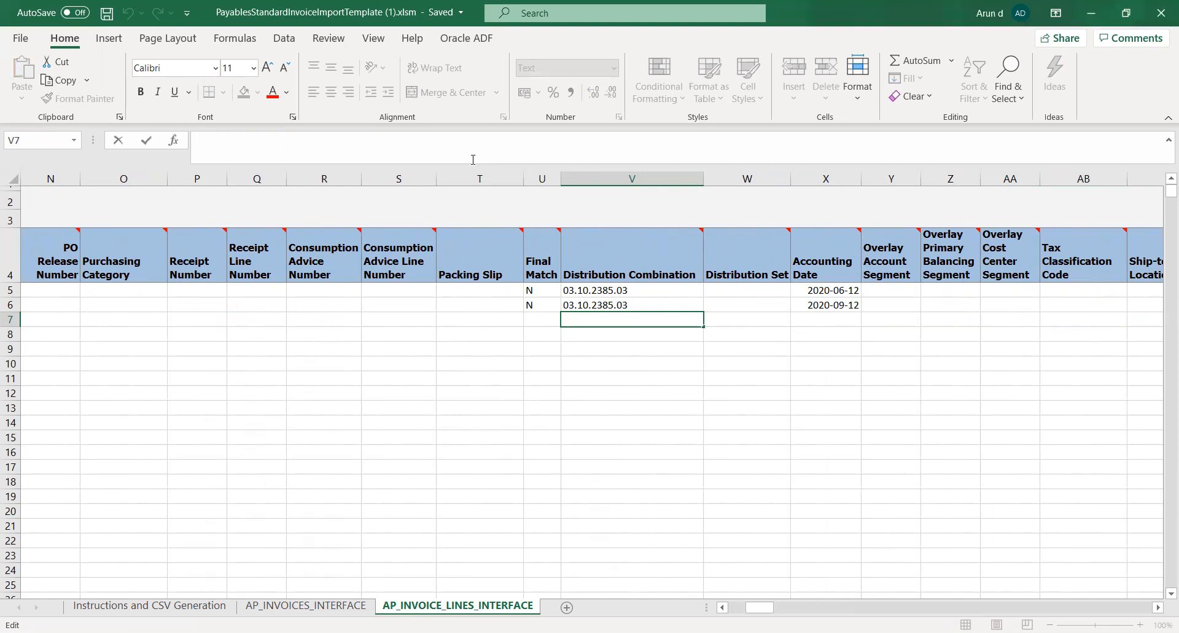
left_click(338, 605)
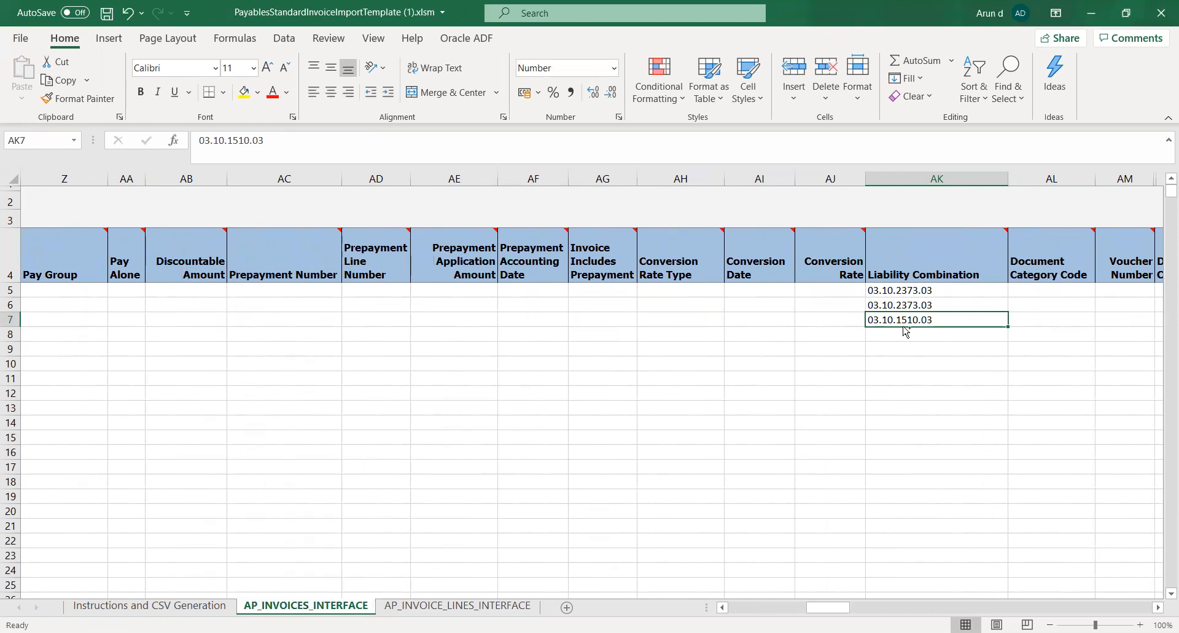
key("ctrl+c")
left_click(418, 594)
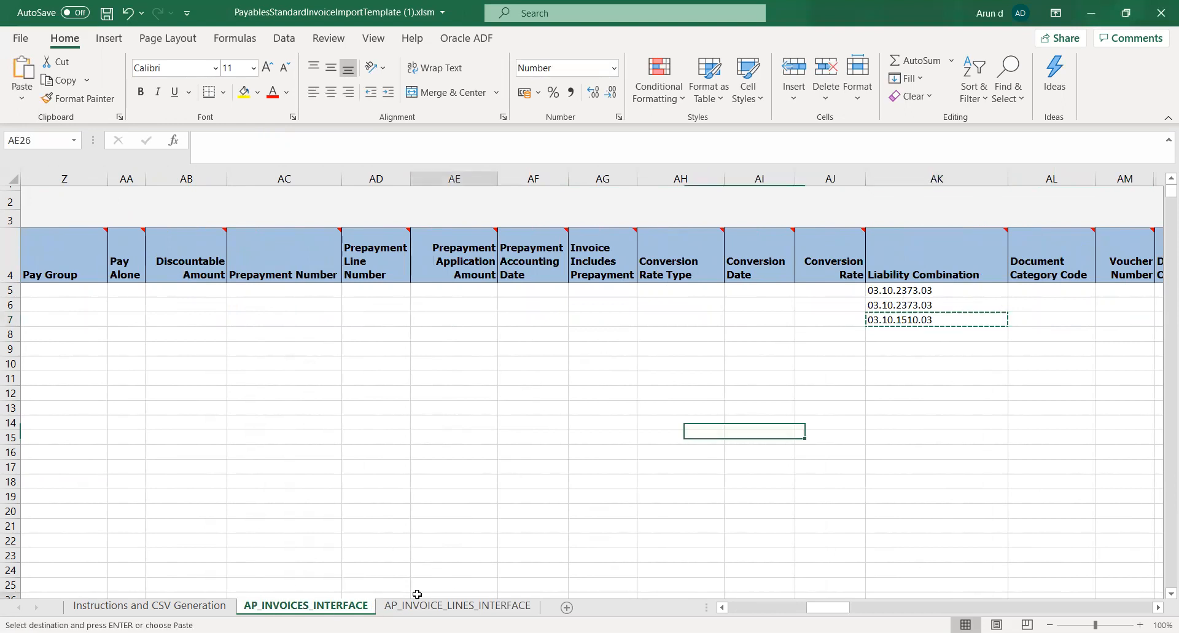
left_click(425, 608)
key("ctrl+v")
key("ctrl+s")
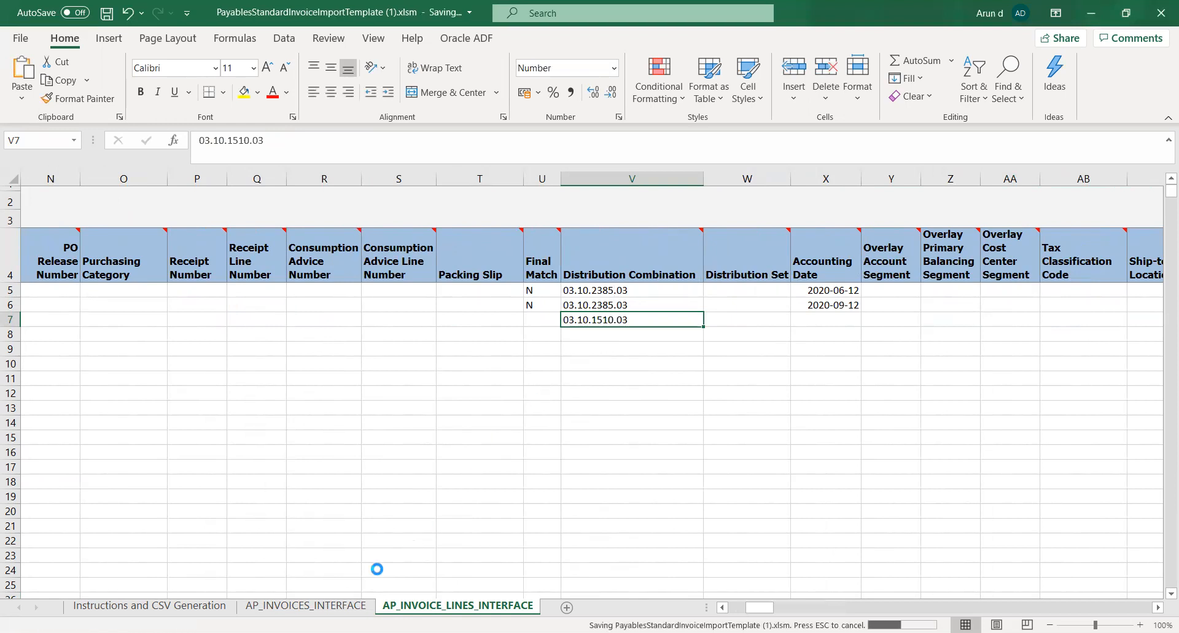
Replace the row 7 Liability Combination on the headers sheet with 03.10.2373.03 and save the workbook
left_click(313, 605)
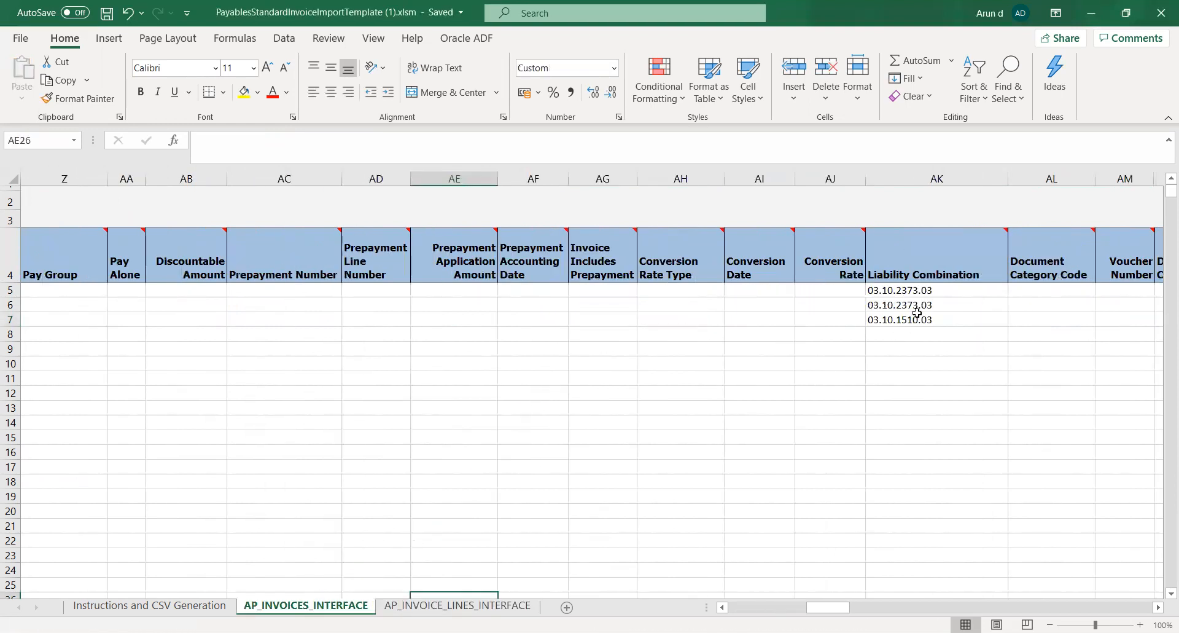
key("Delete")
key("Right")
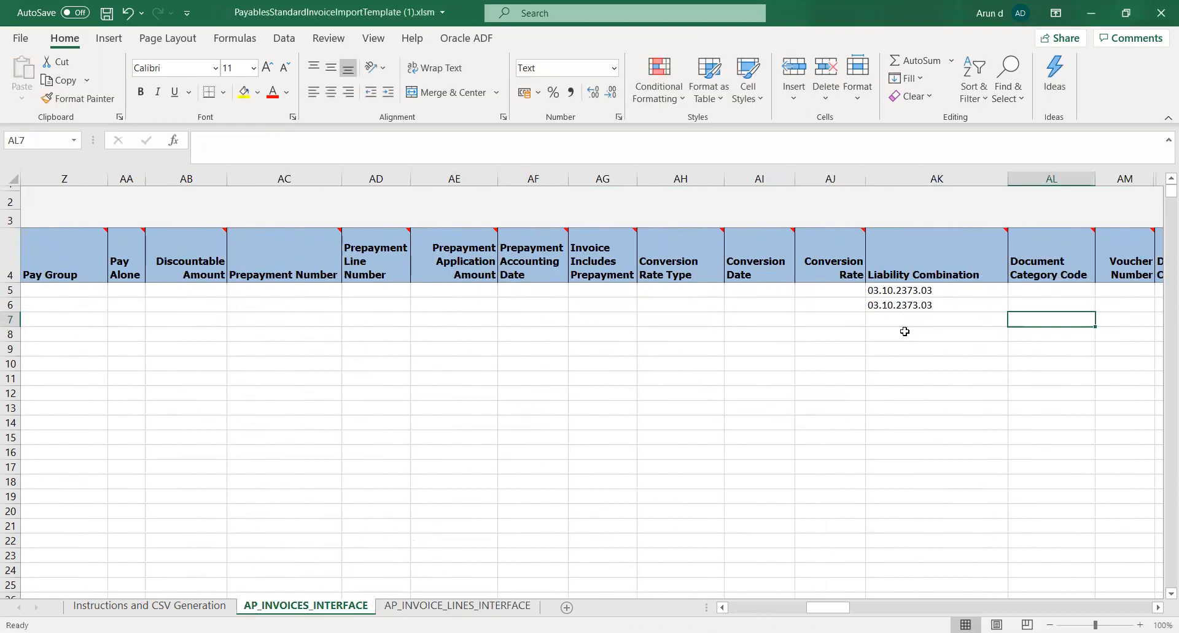
left_click(878, 317)
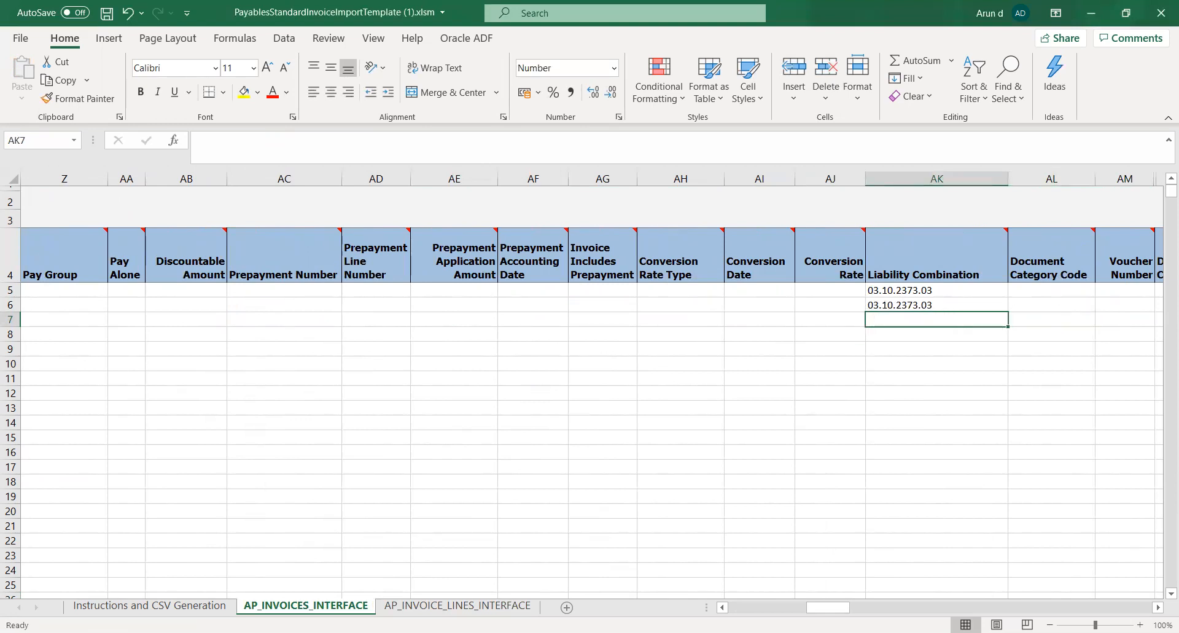
key("alt+Tab")
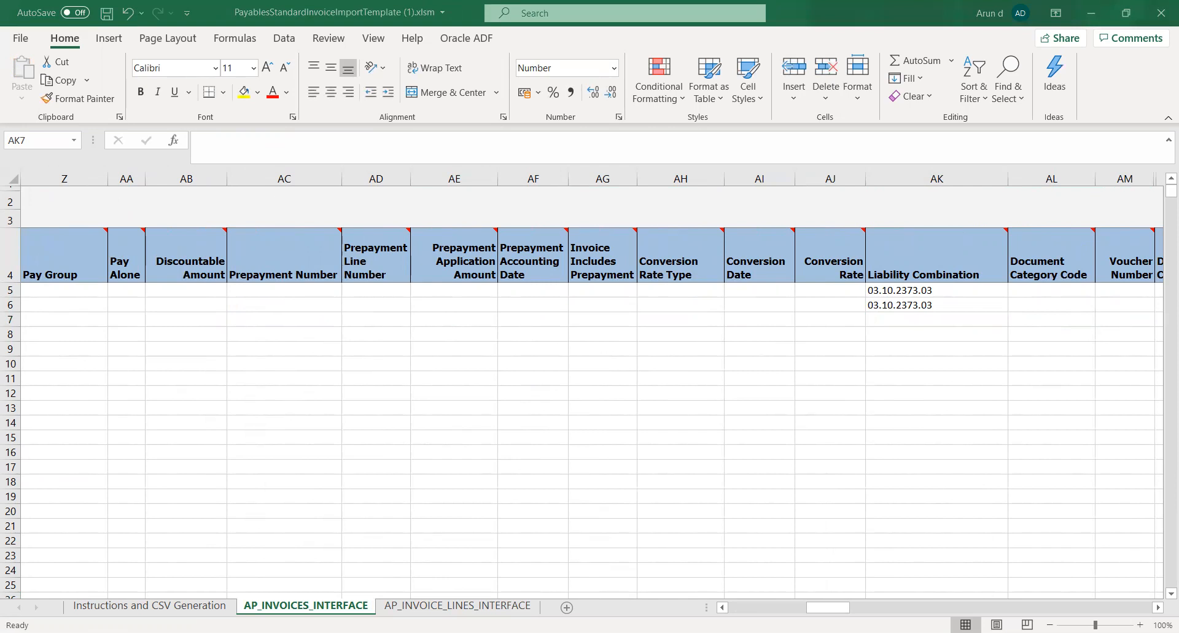
key("alt+Tab")
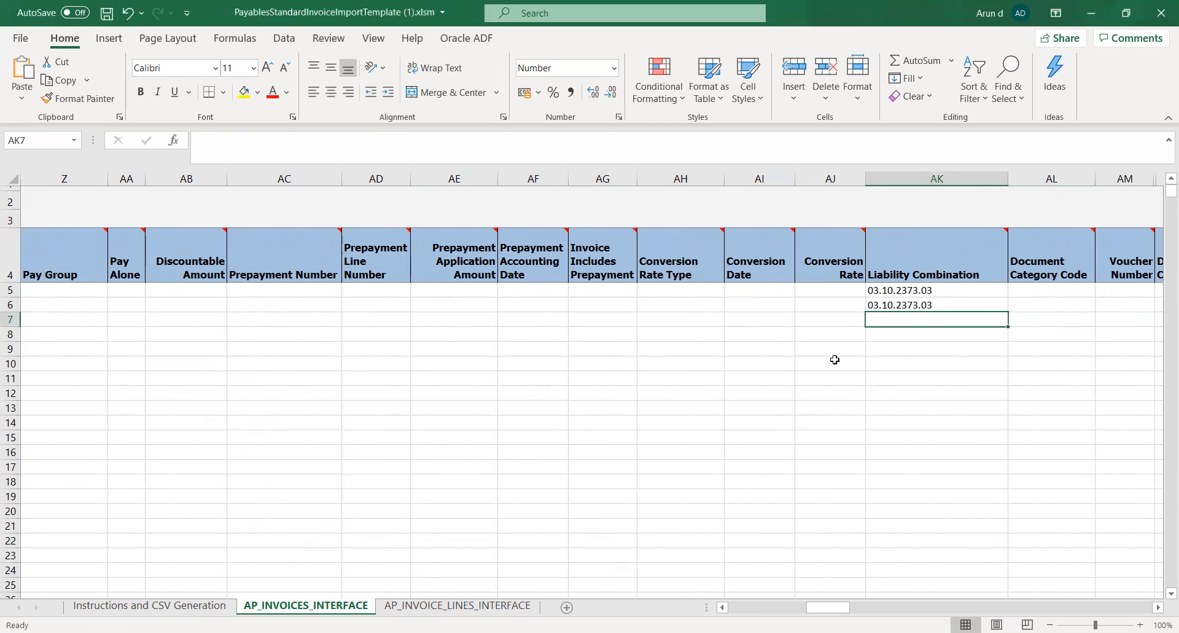
left_click(711, 146)
key("ctrl+v")
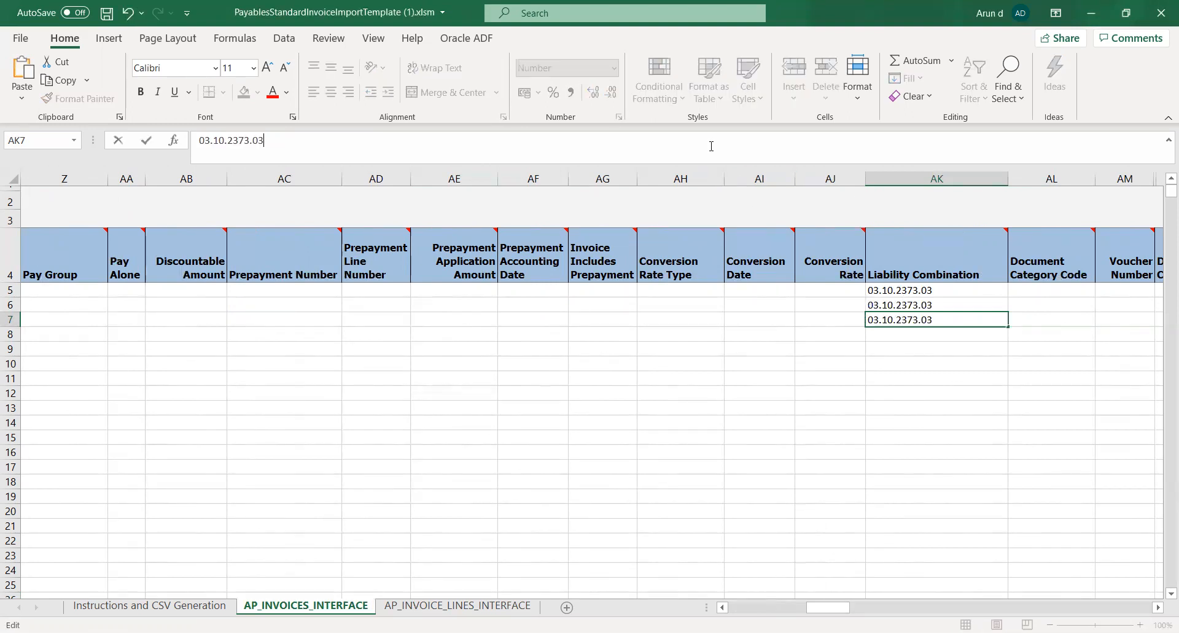
key("Tab")
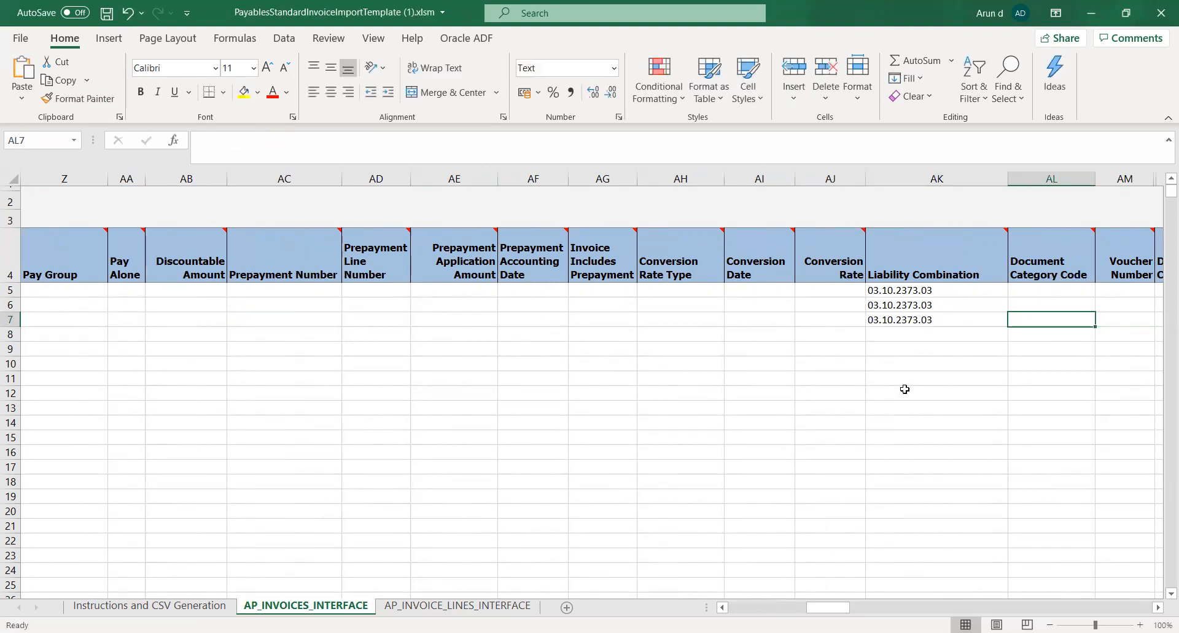
key("ctrl+s")
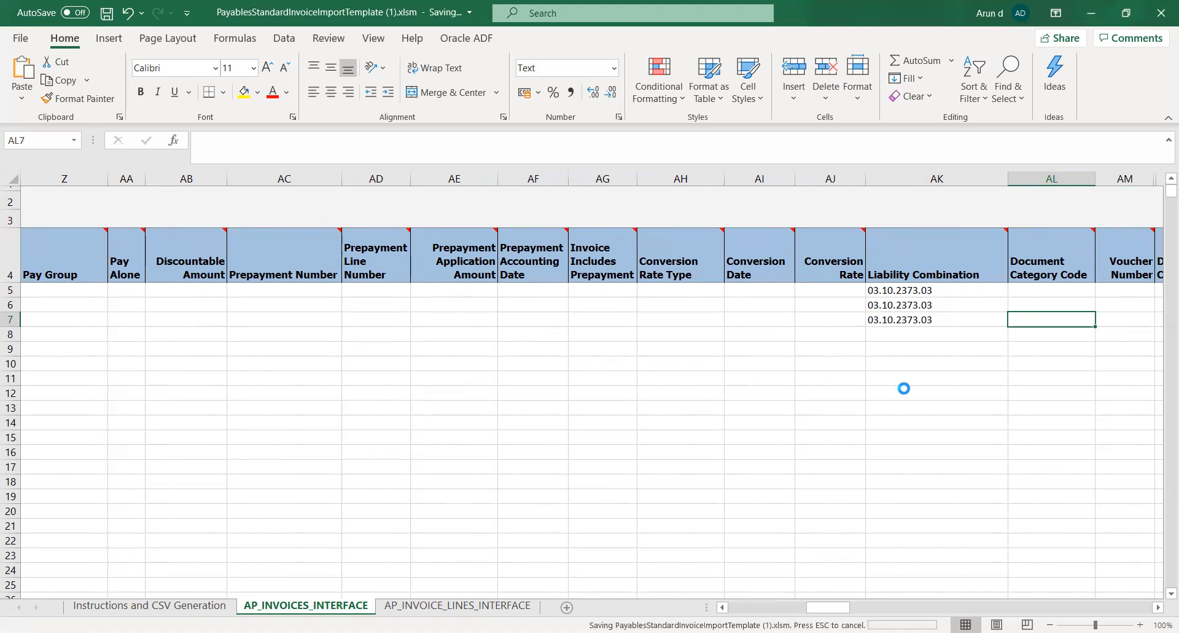
Set Final Match to N in row 7 of AP_INVOICE_LINES_INTERFACE
left_click(452, 608)
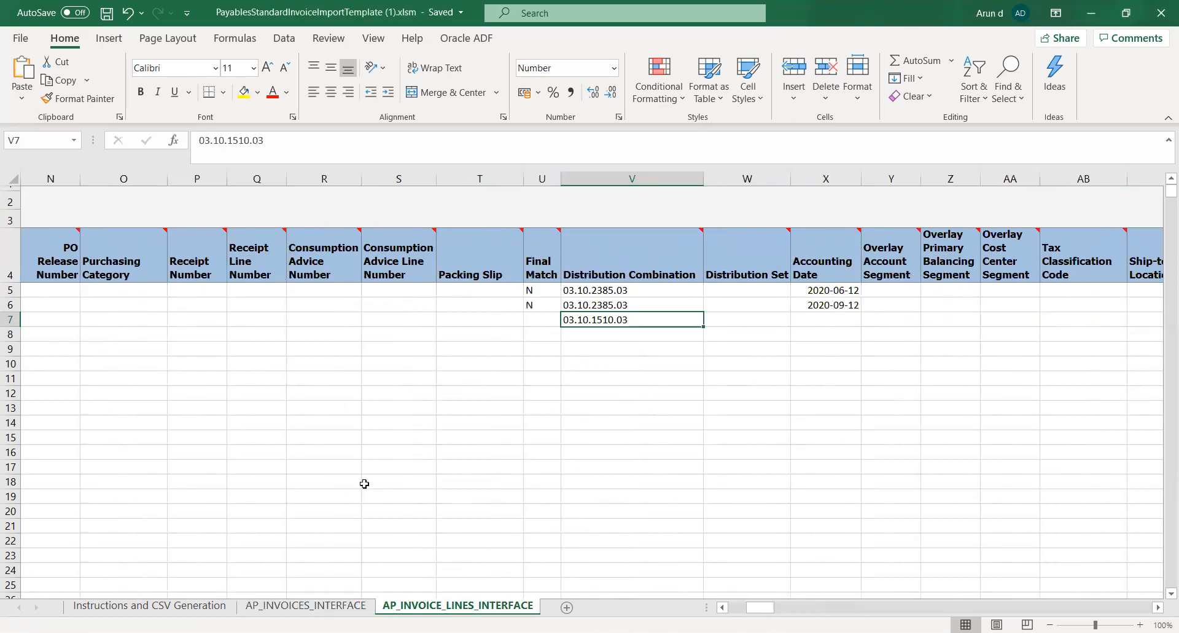
left_click(546, 317)
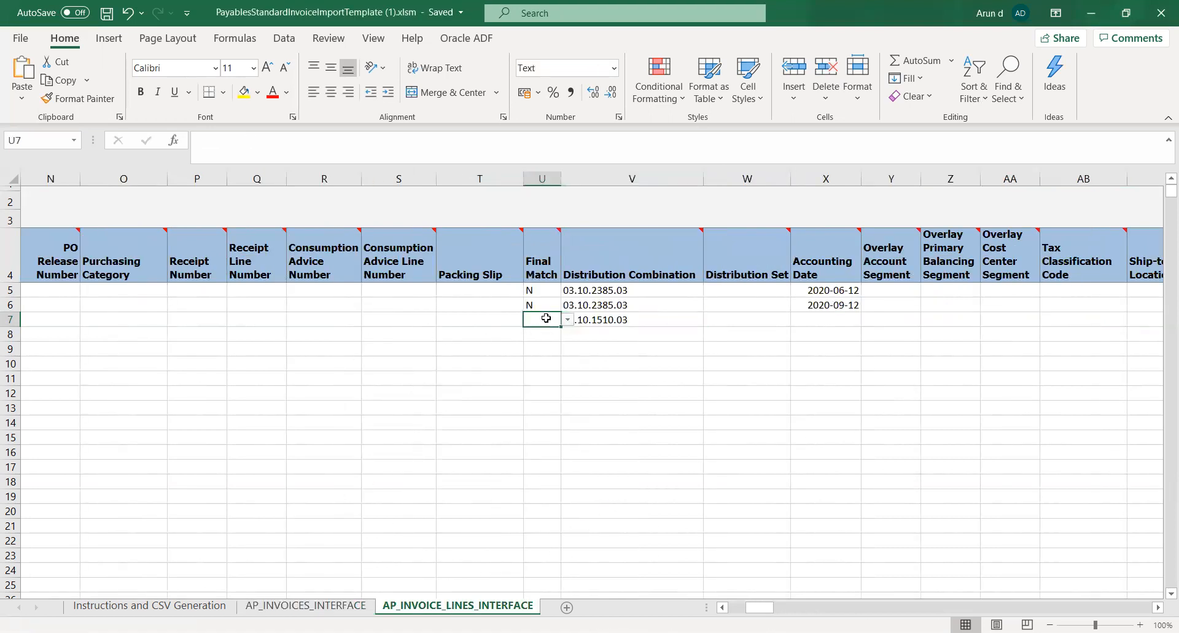
left_click(568, 320)
left_click(541, 342)
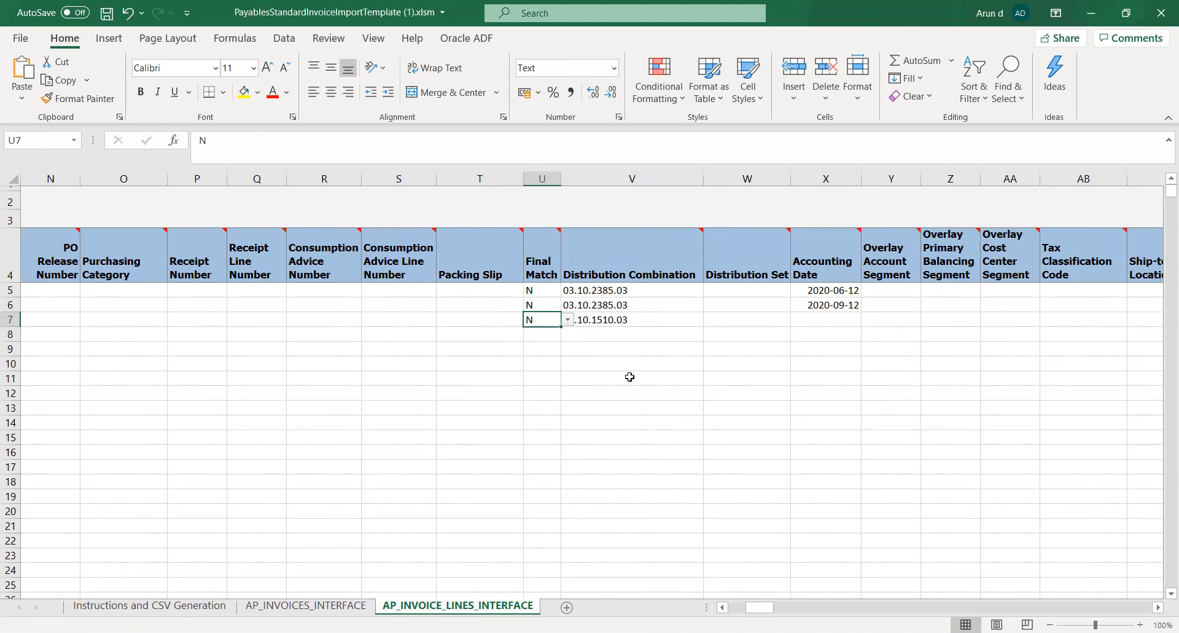
left_click(631, 377)
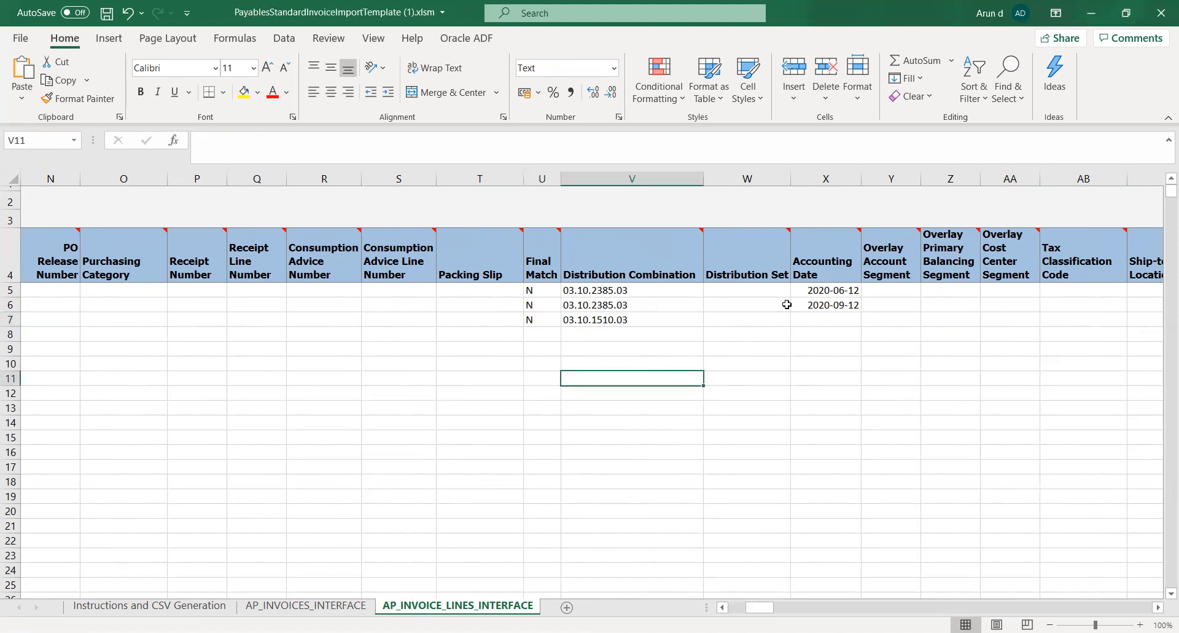
Copy the prepayment's Invoice Date 2020-06-12 from row 7 of the headers sheet into the row 7 Accounting Date of the invoice lines
left_click(320, 607)
left_click_drag(828, 607, 749, 607)
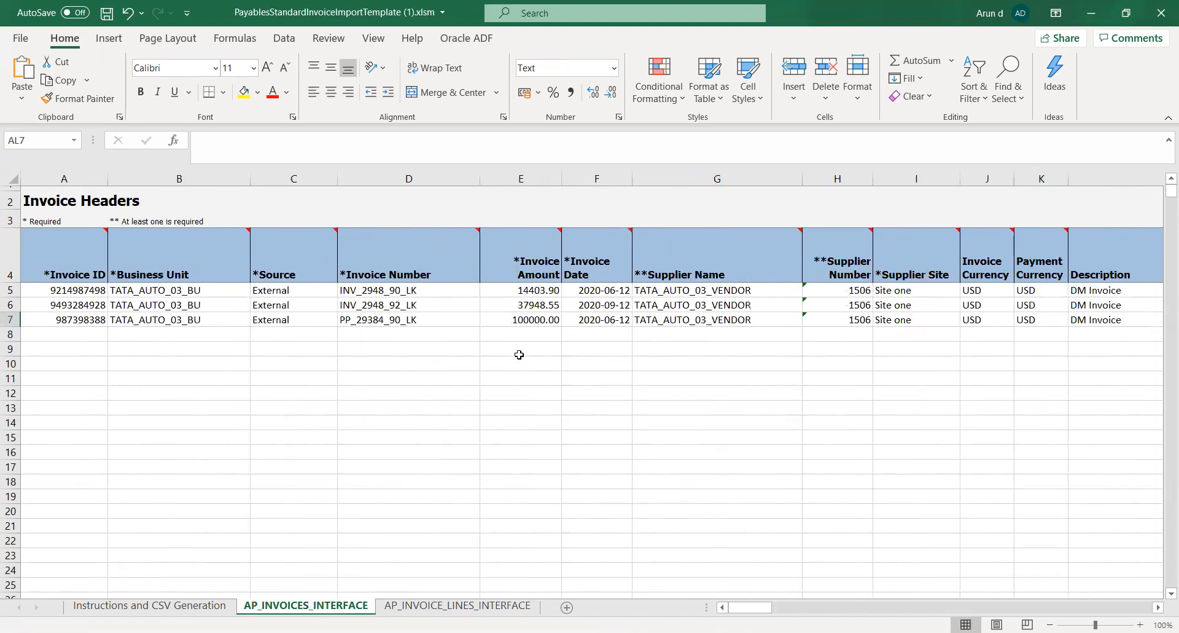
left_click(593, 321)
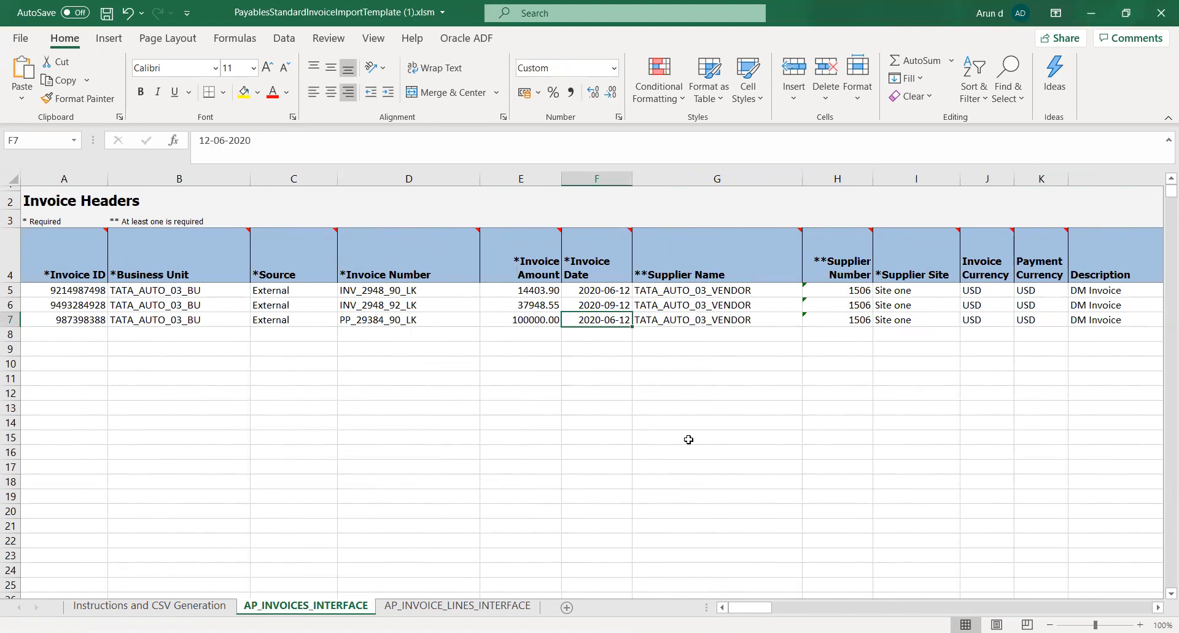
key("ctrl+c")
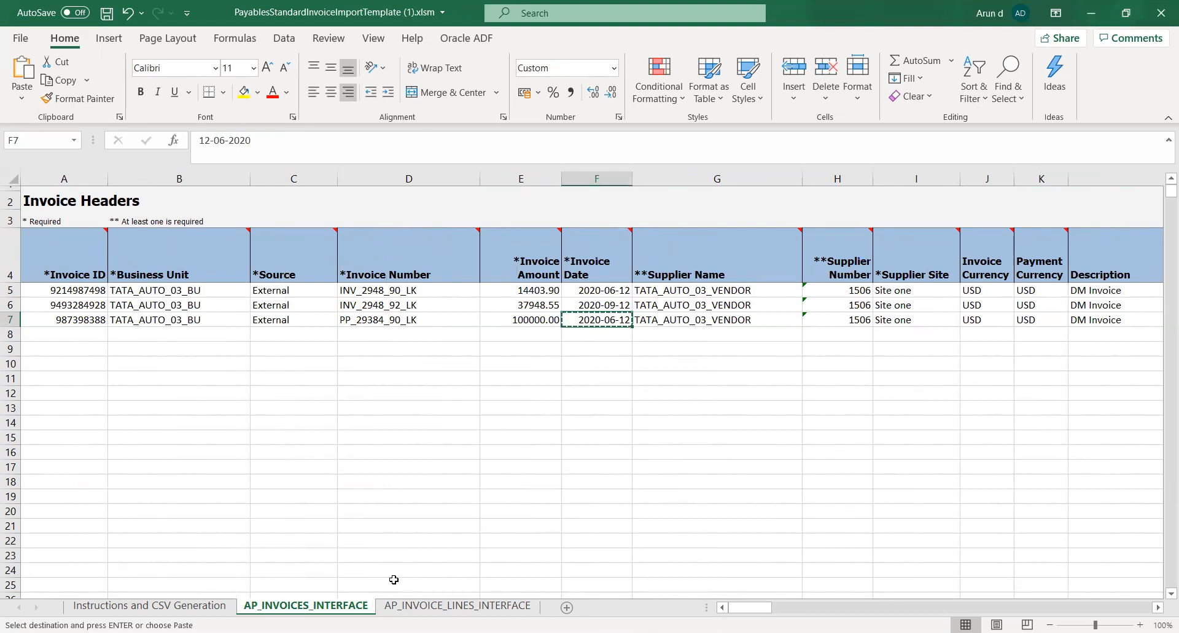
left_click(441, 605)
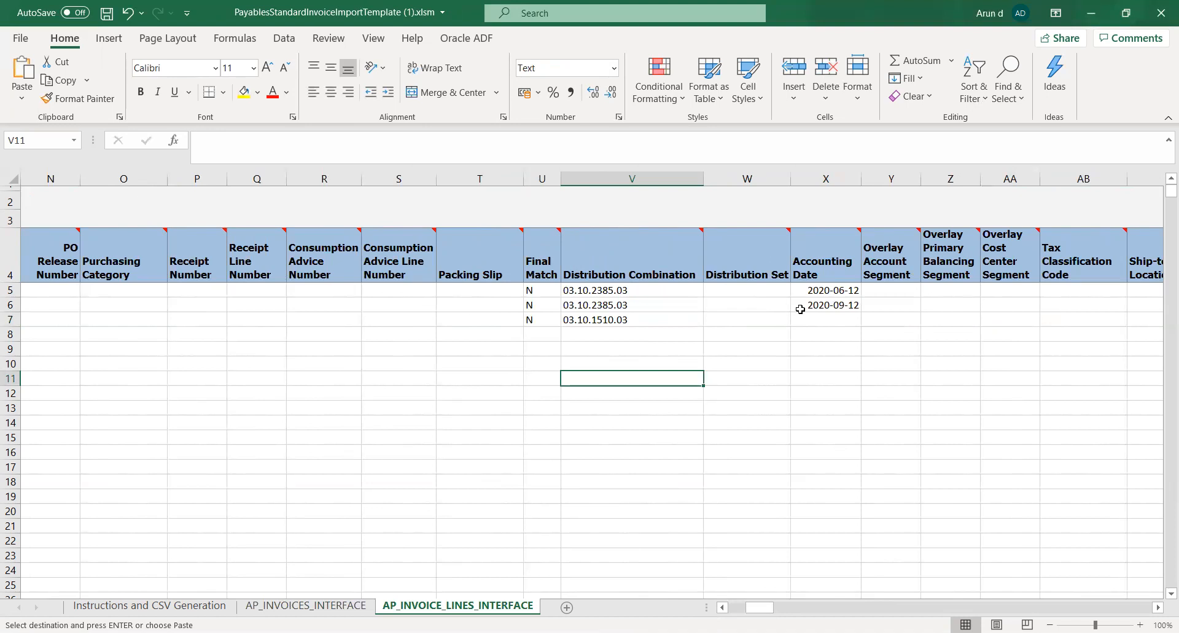
left_click(815, 324)
left_click(307, 141)
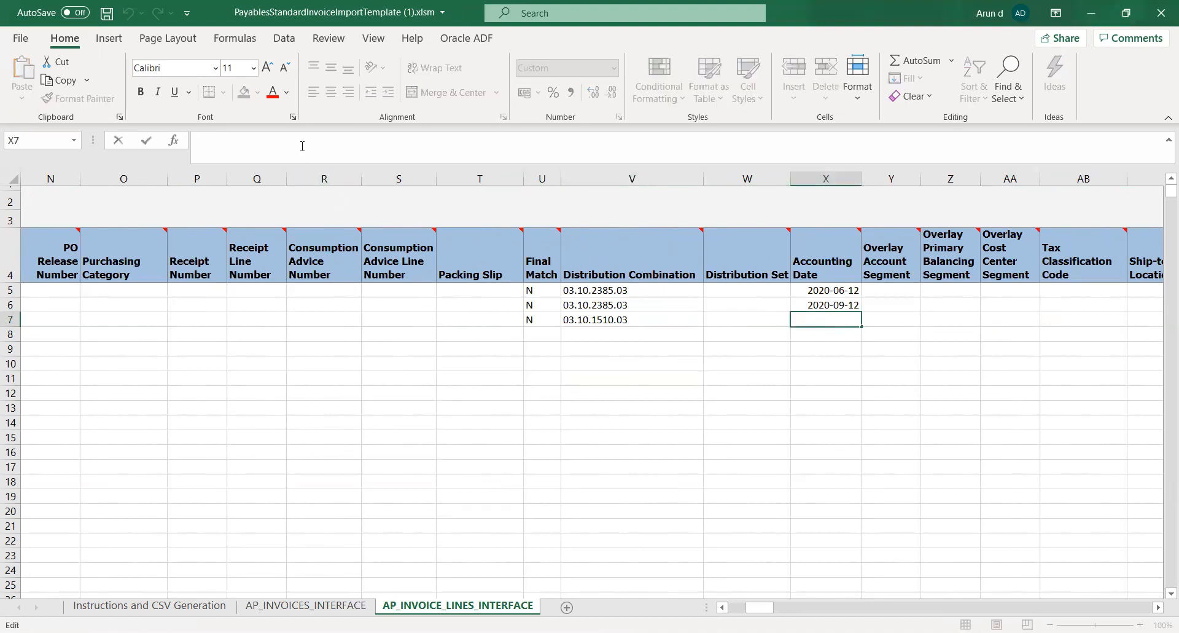
left_click(341, 606)
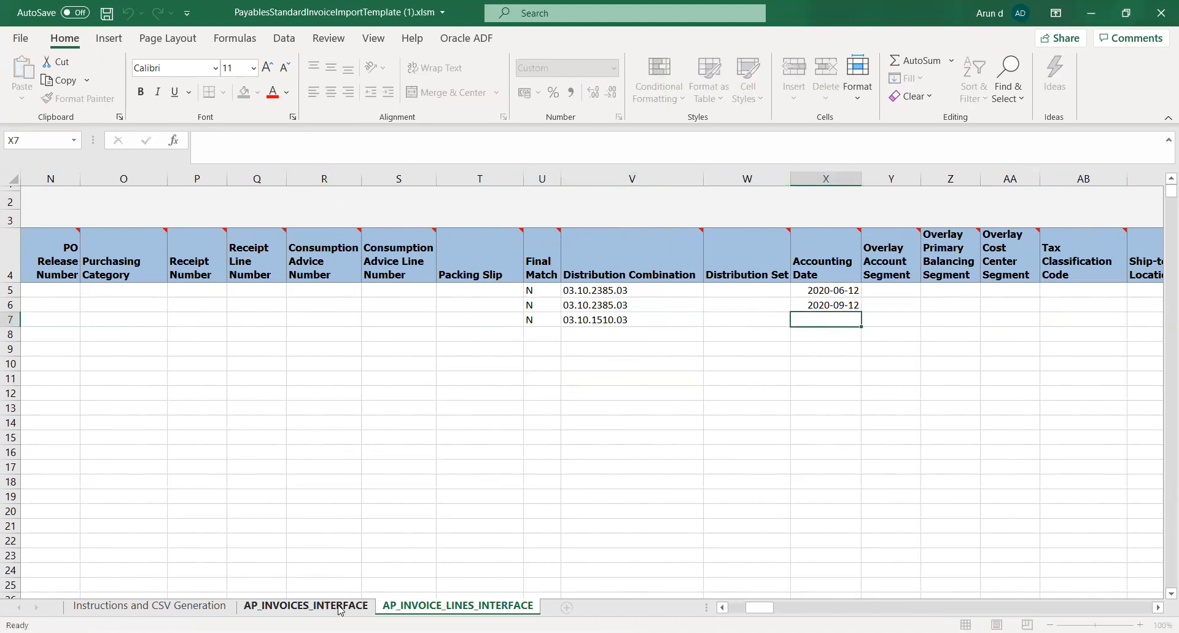
key("ctrl+c")
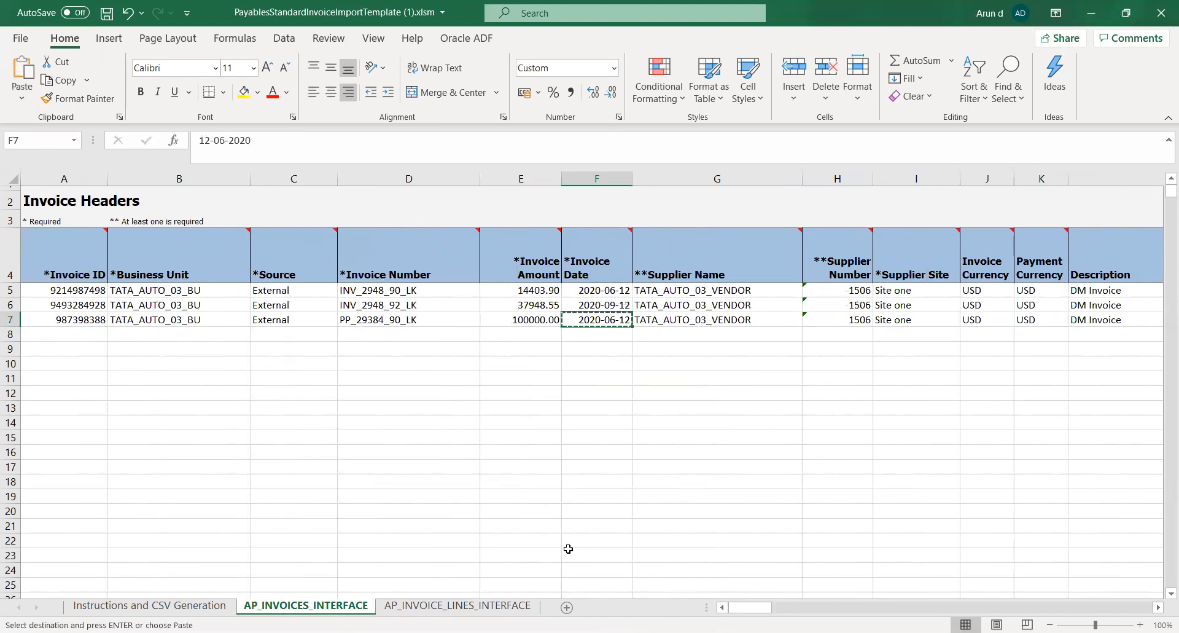
left_click(457, 605)
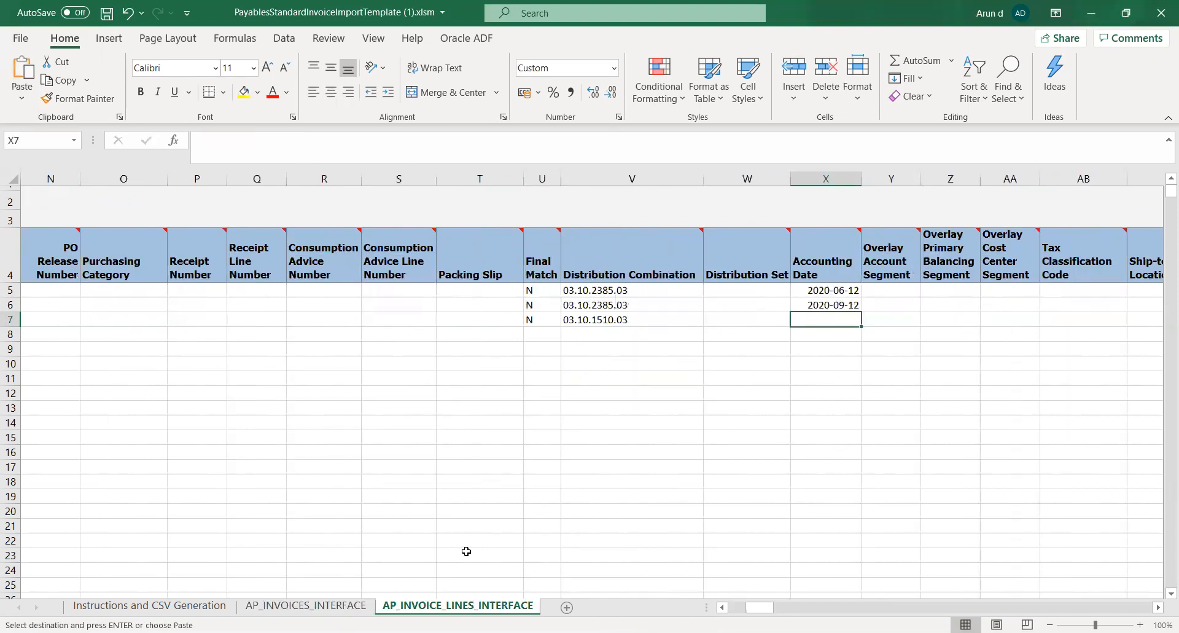
key("ctrl+v")
Check the remaining row 7 columns of AP_INVOICE_LINES_INTERFACE up to Tax Status Code and save the workbook
key("Right")
key("Right")
key("Right")
key("Right")
key("Right")
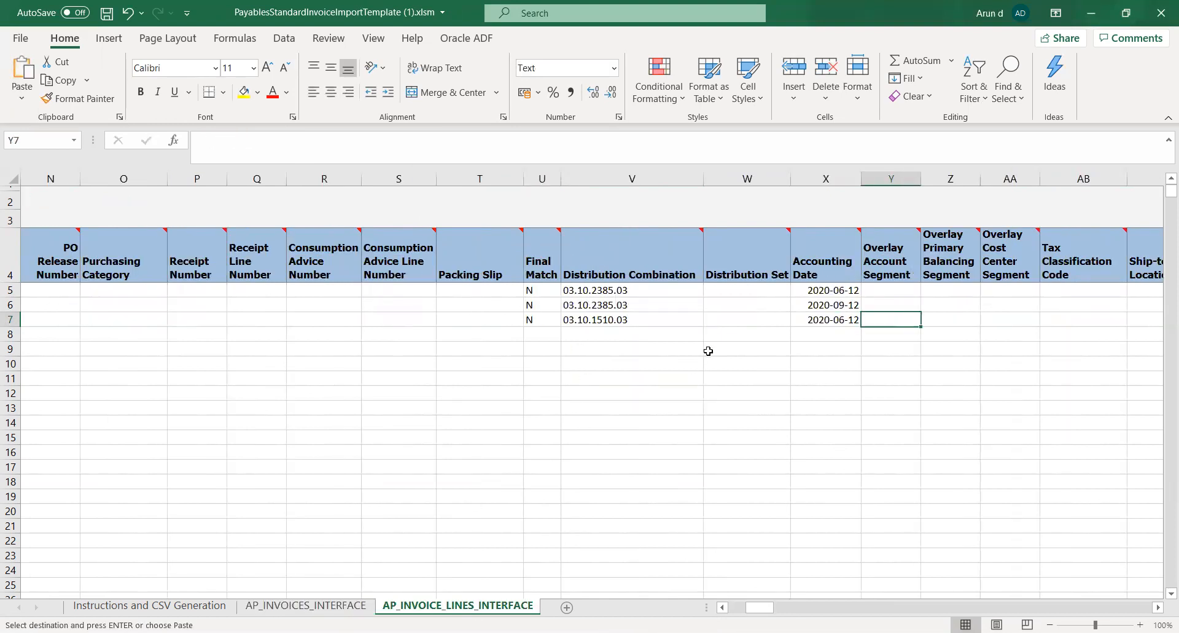
key("Right")
key("Right")
key("Right")
key("Right")
key("Right")
key("Right")
key("Right")
key("Right")
key("Right")
key("Right")
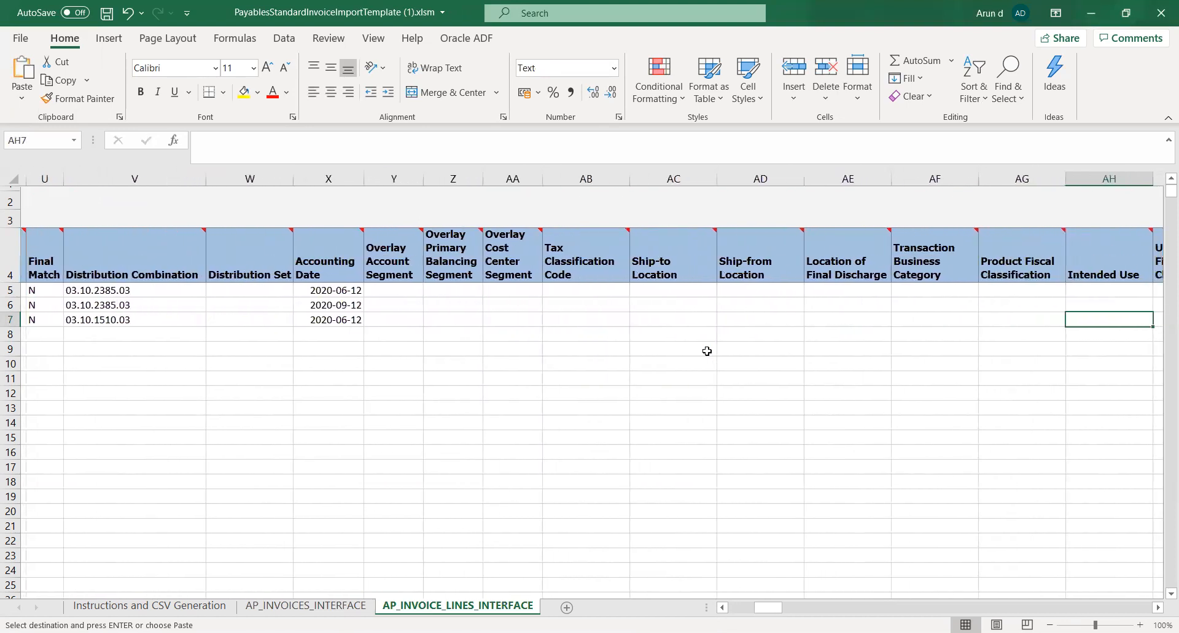
key("Right")
key("Right")
key("Right")
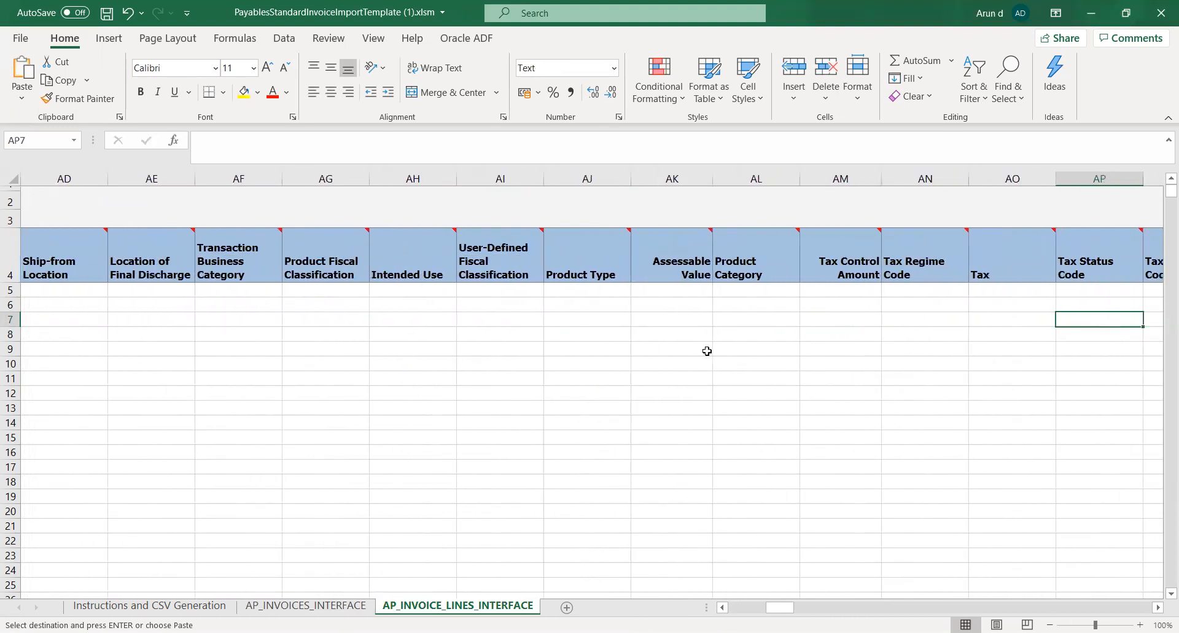
key("ctrl+s")
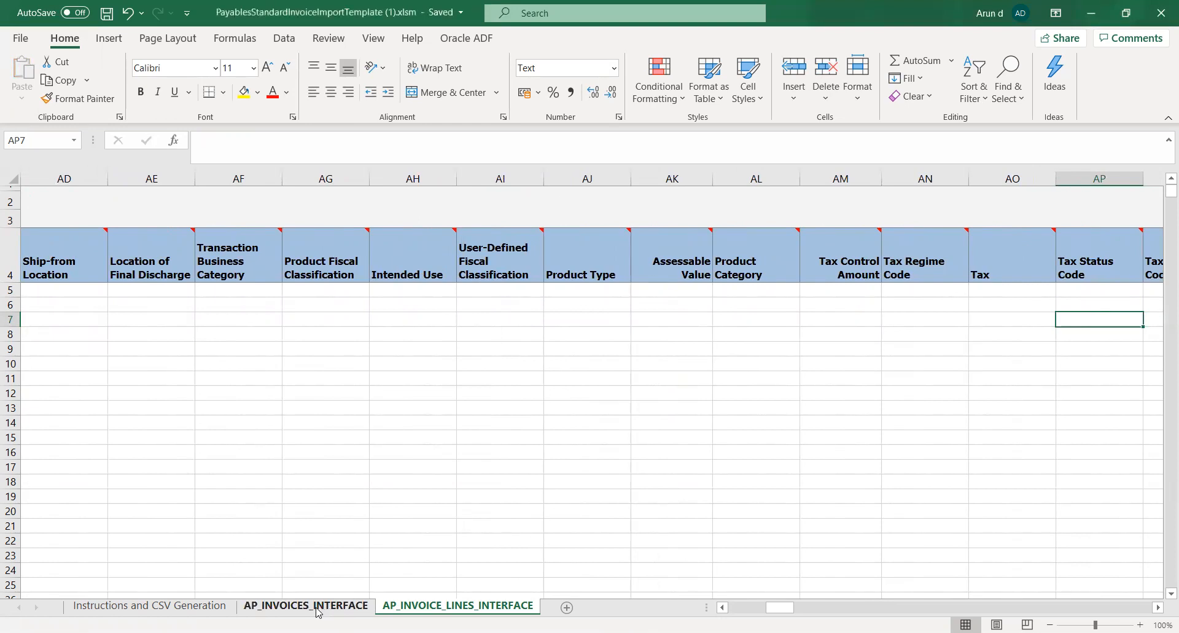
Review the Invoice Date and Invoice Amount entries of the three invoices in rows 5 to 7 of AP_INVOICES_INTERFACE
left_click(319, 607)
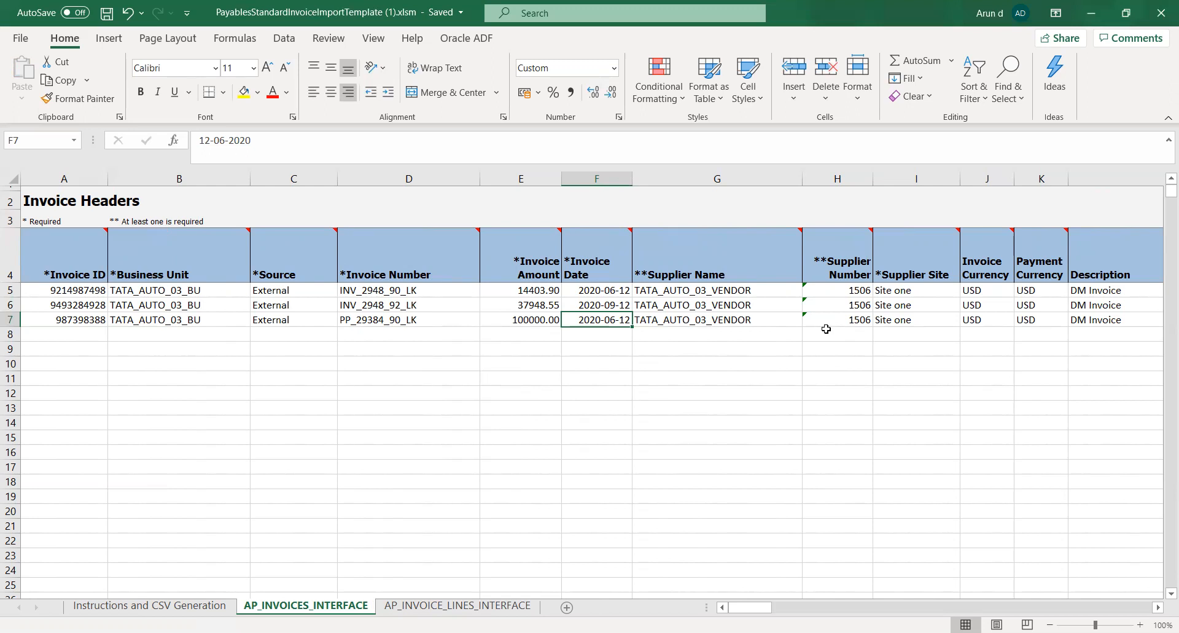
left_click_drag(369, 405, 362, 397)
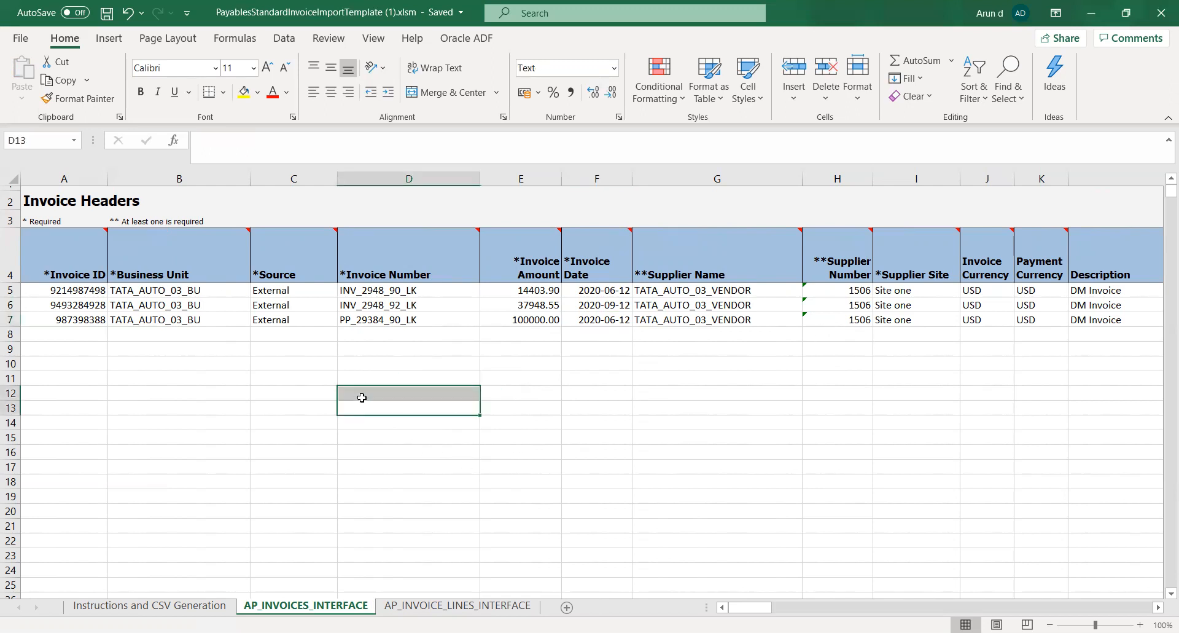
left_click(258, 393)
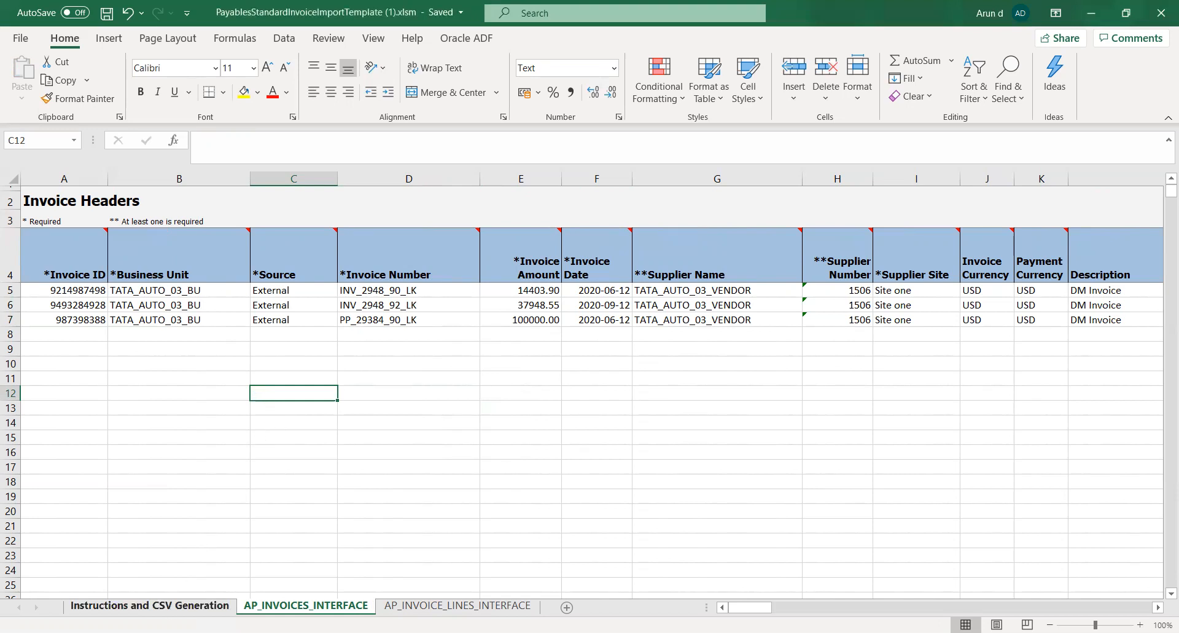
left_click(159, 606)
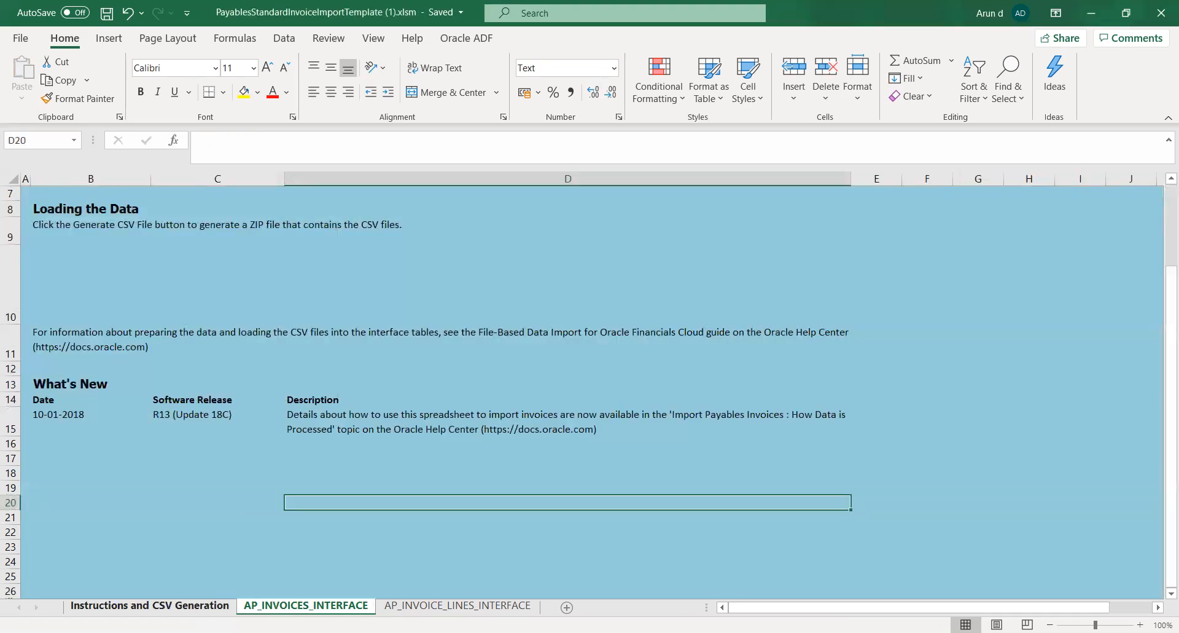
left_click(410, 607)
left_click(348, 608)
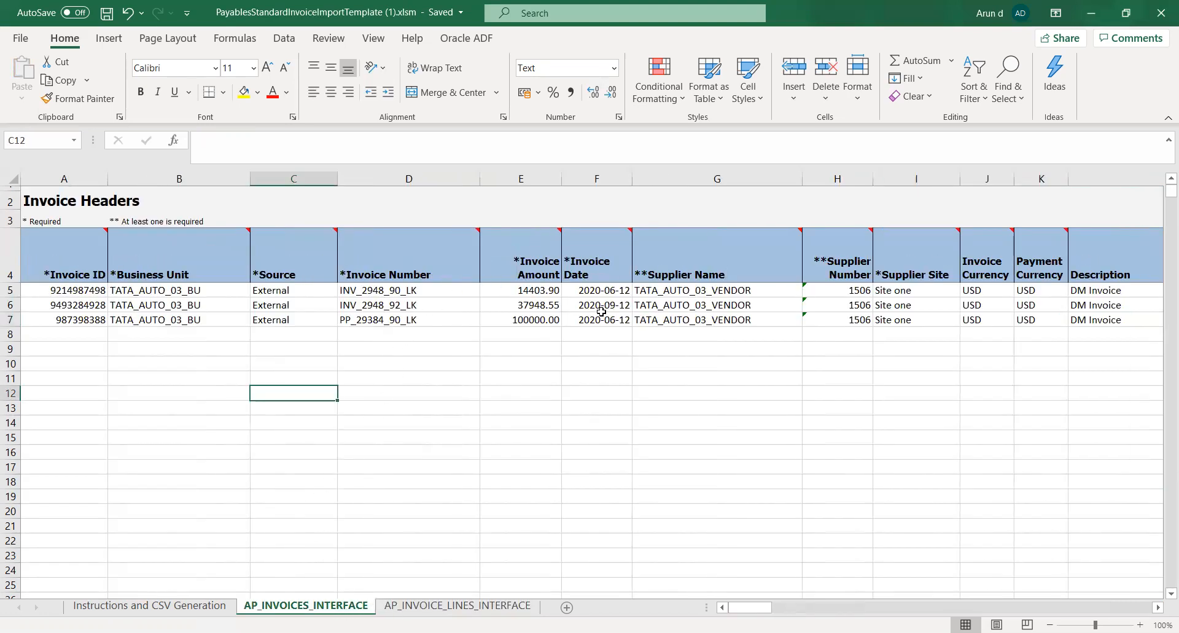
left_click(605, 292)
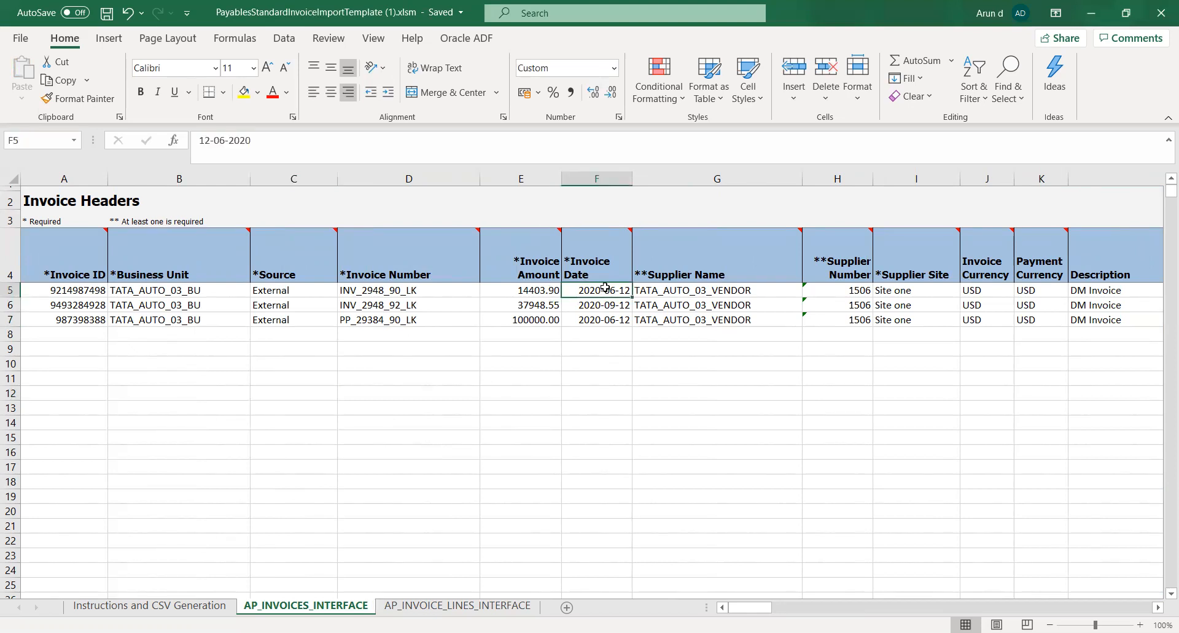
left_click(604, 305)
left_click(599, 321)
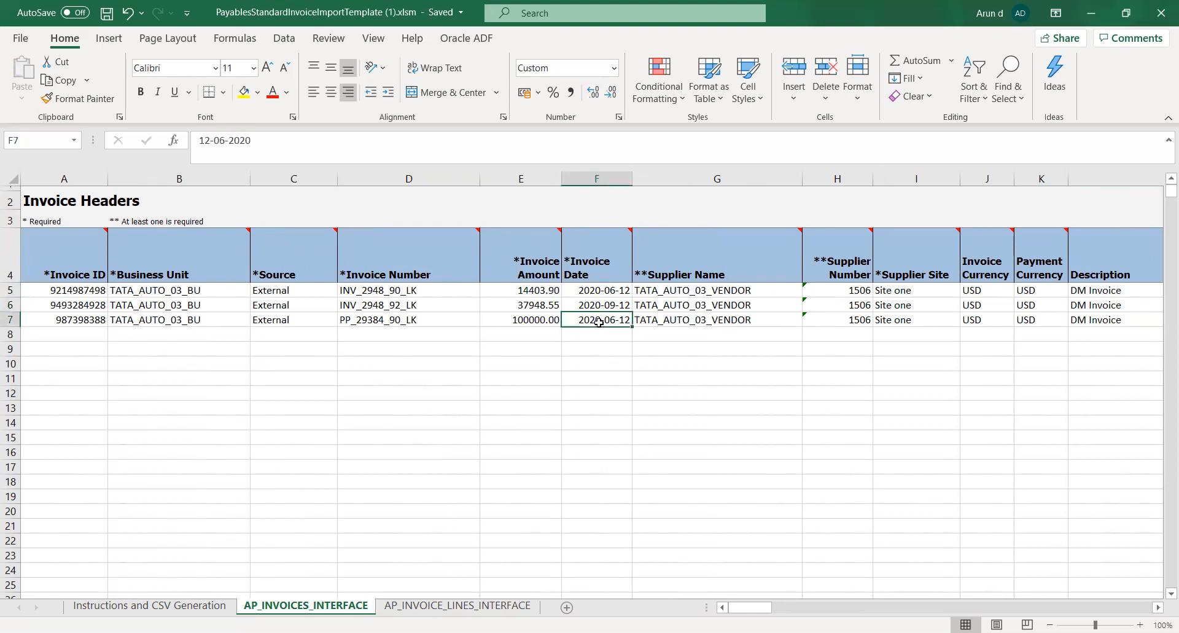
left_click_drag(512, 292, 511, 302)
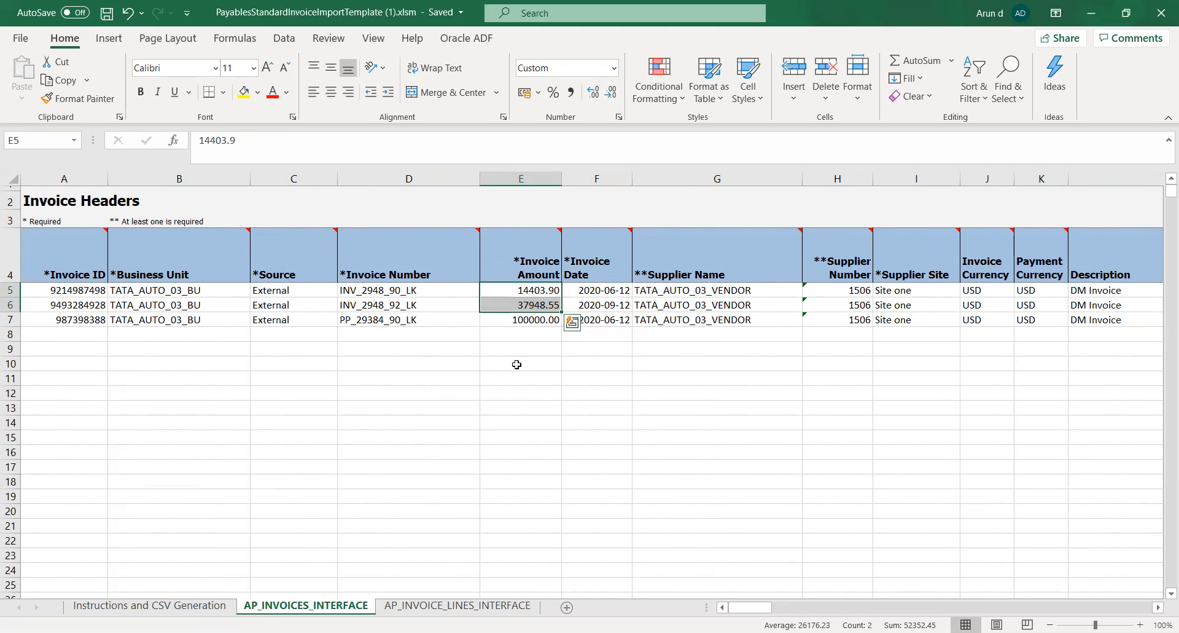
left_click(515, 348)
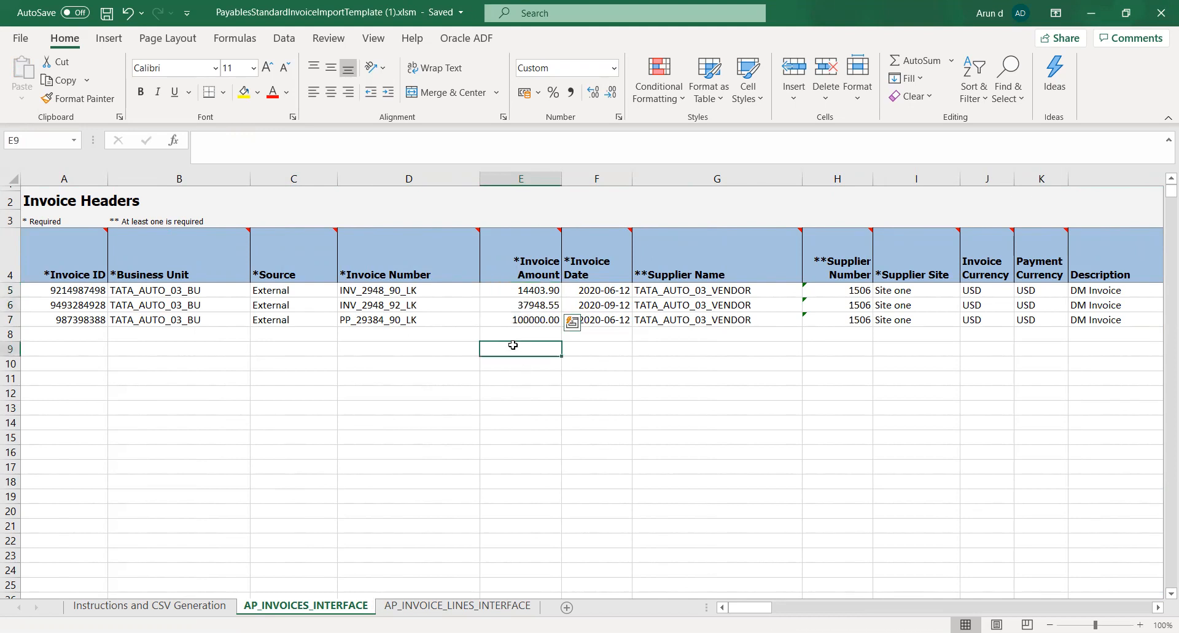
left_click(516, 321)
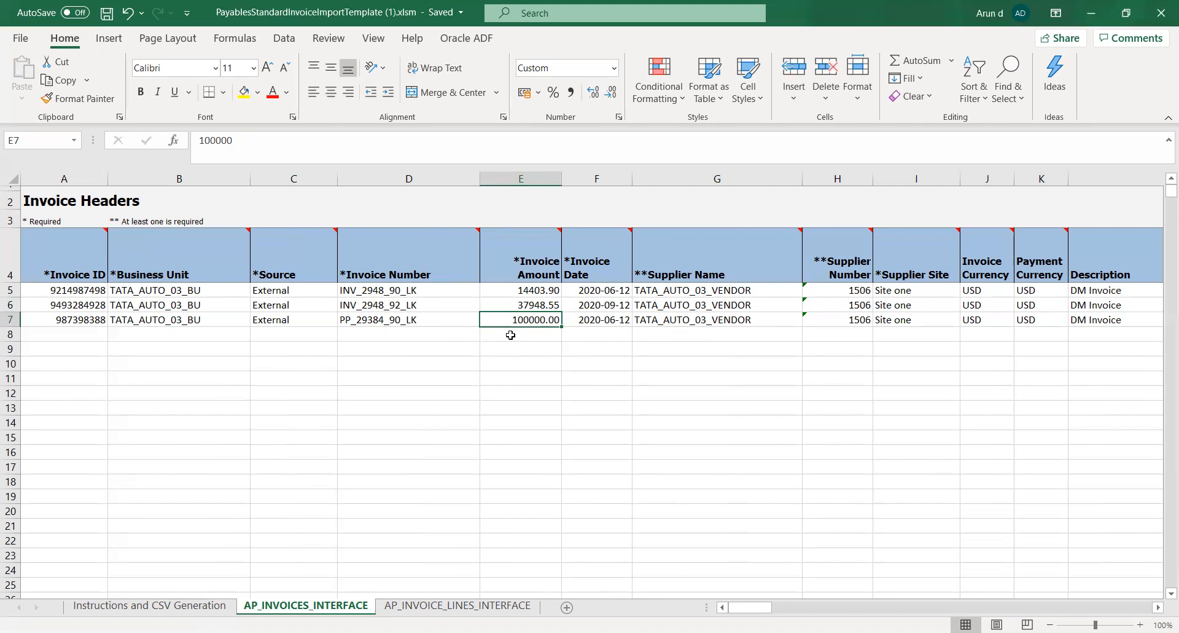
Examine the prepayment's header fields in row 7, from Source through Description
key("Right")
key("Right")
key("Right")
key("Right")
key("Right")
key("Right")
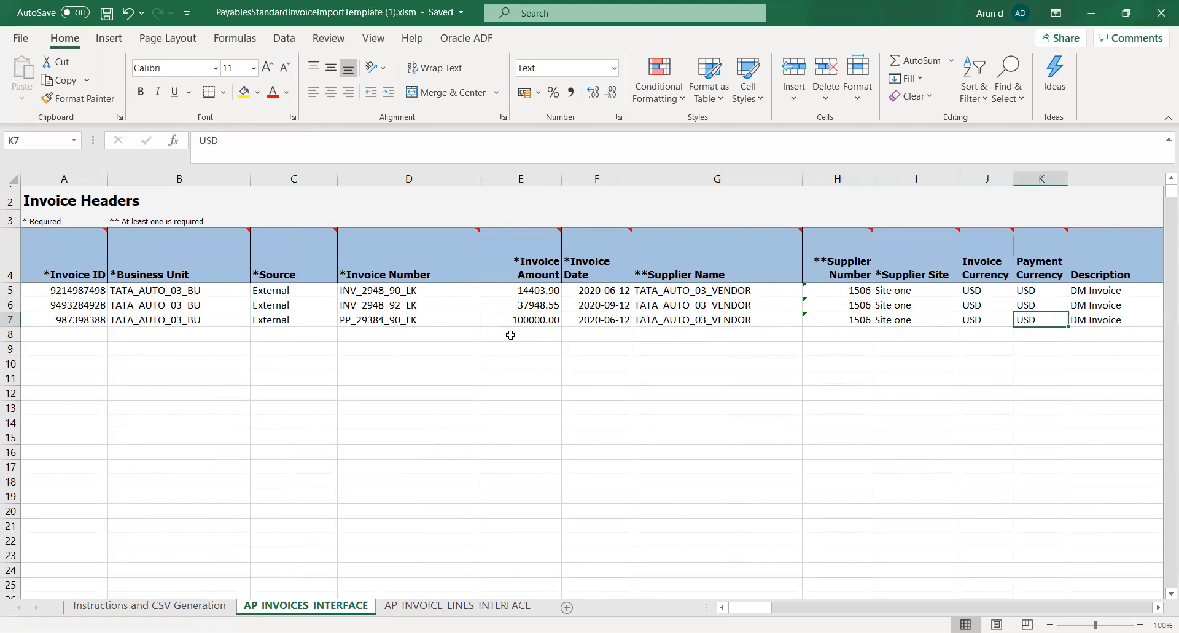
key("Left")
key("Left")
key("Left")
key("Left")
key("Left")
key("Left")
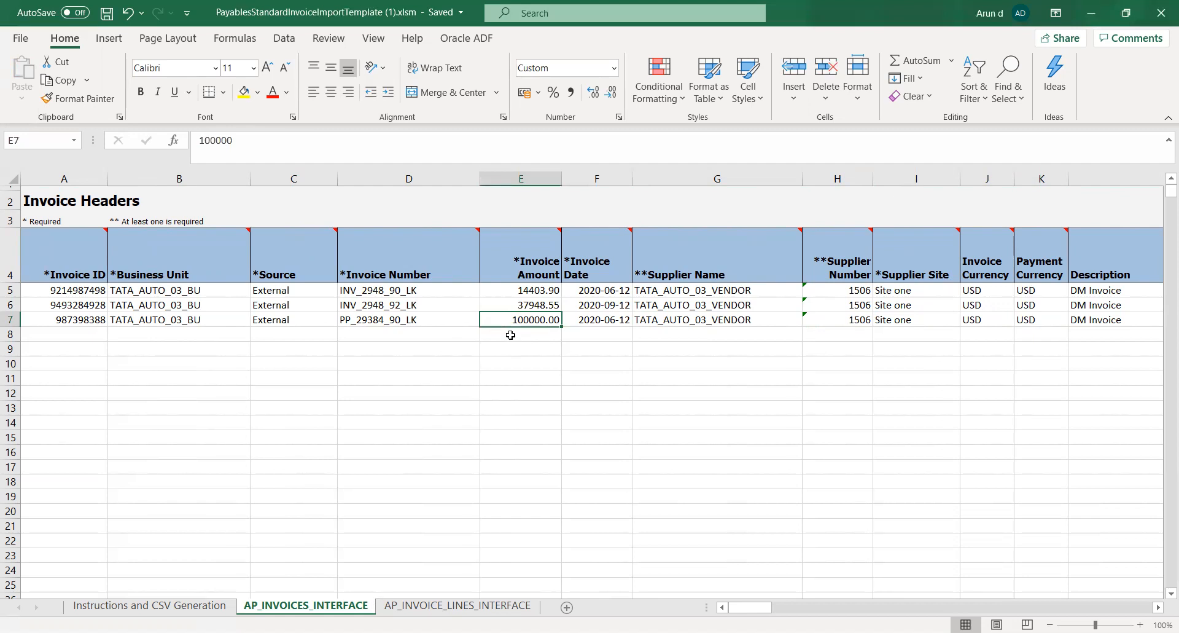
key("Right")
key("Right")
key("Right")
key("Right")
key("Right")
key("Right")
key("Right")
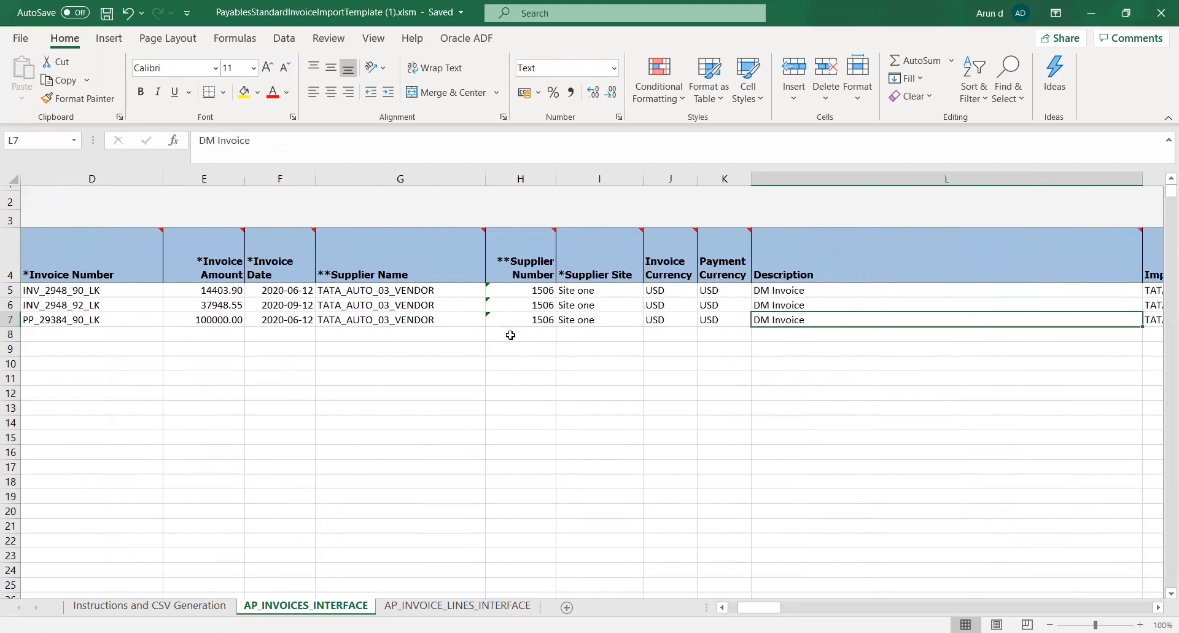
key("Left")
key("Left")
key("Left")
key("Left")
key("Left")
key("Left")
key("Left")
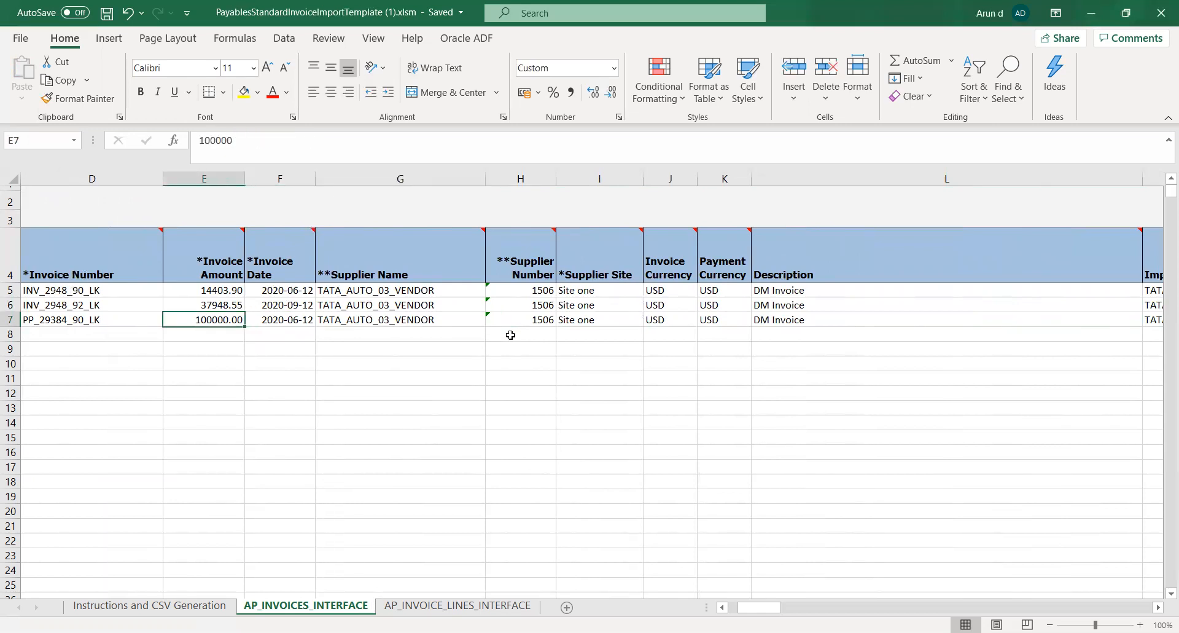
key("Left")
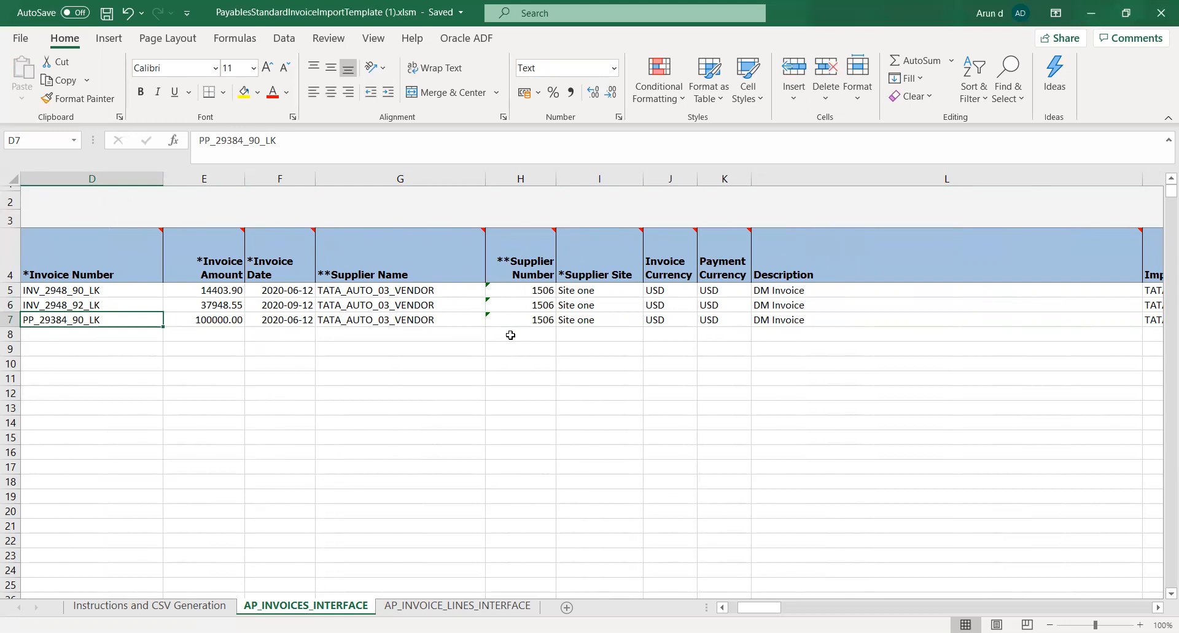
key("Left")
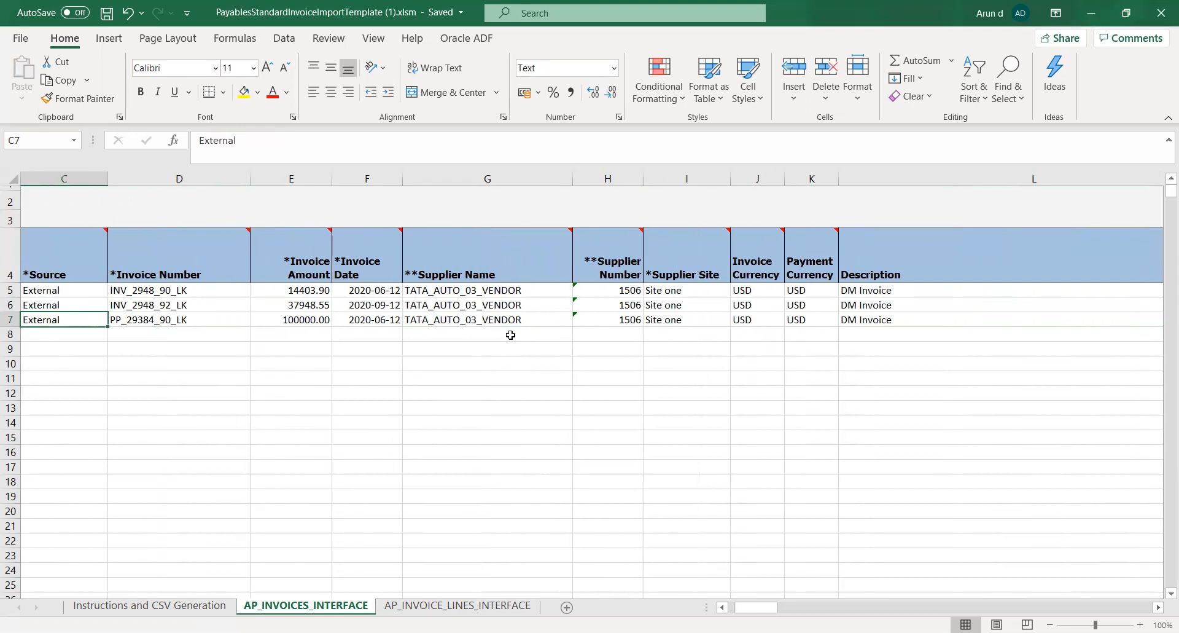
Examine the header columns for applying a prepayment, from Prepayment Number to Prepayment Accounting Date, against rows 5 to 7
key("Right")
key("Right")
key("Right")
key("Right")
key("Right")
key("Right")
key("Right")
key("Right")
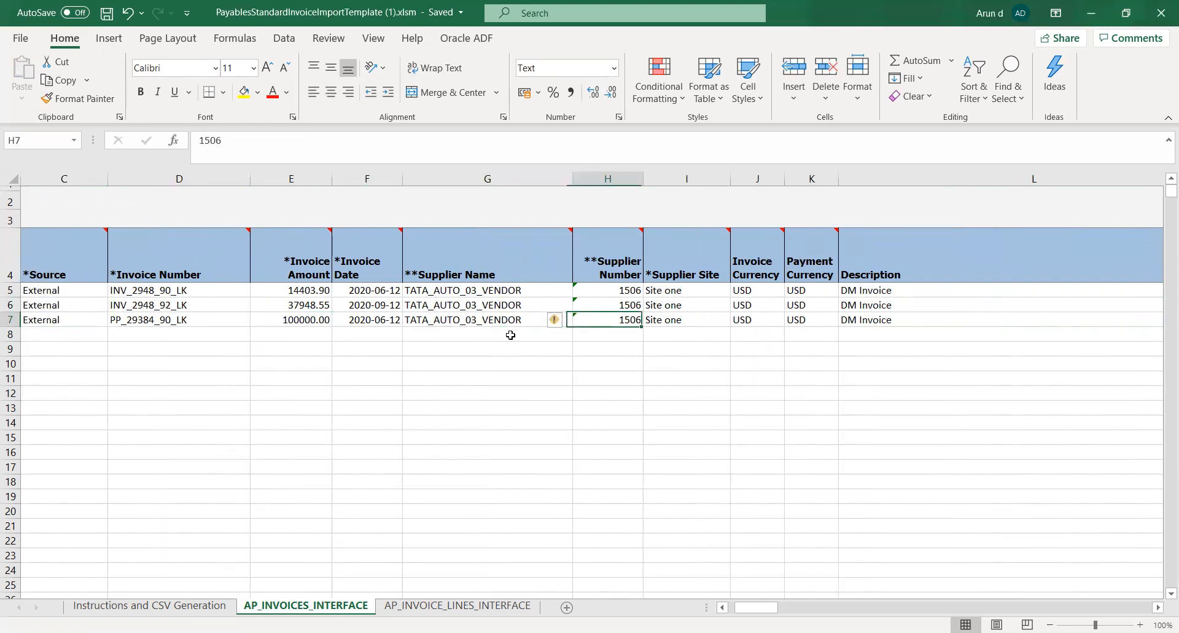
key("Right")
key("Right")
key("Right")
key("Right")
key("Right")
key("Right")
key("Right")
key("Right")
key("Right")
key("Right")
key("Right")
key("Right")
key("Right")
key("Right")
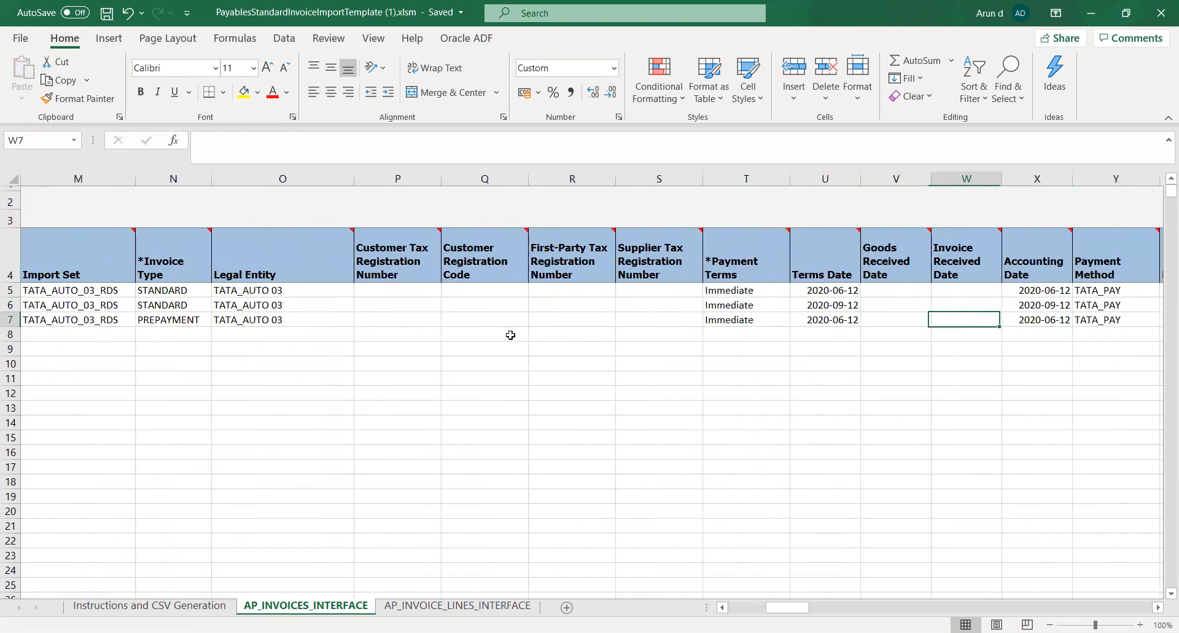
key("Right")
key("Right")
key("Right")
key("Right")
key("Right")
key("Right")
key("Right")
key("Right")
key("Right")
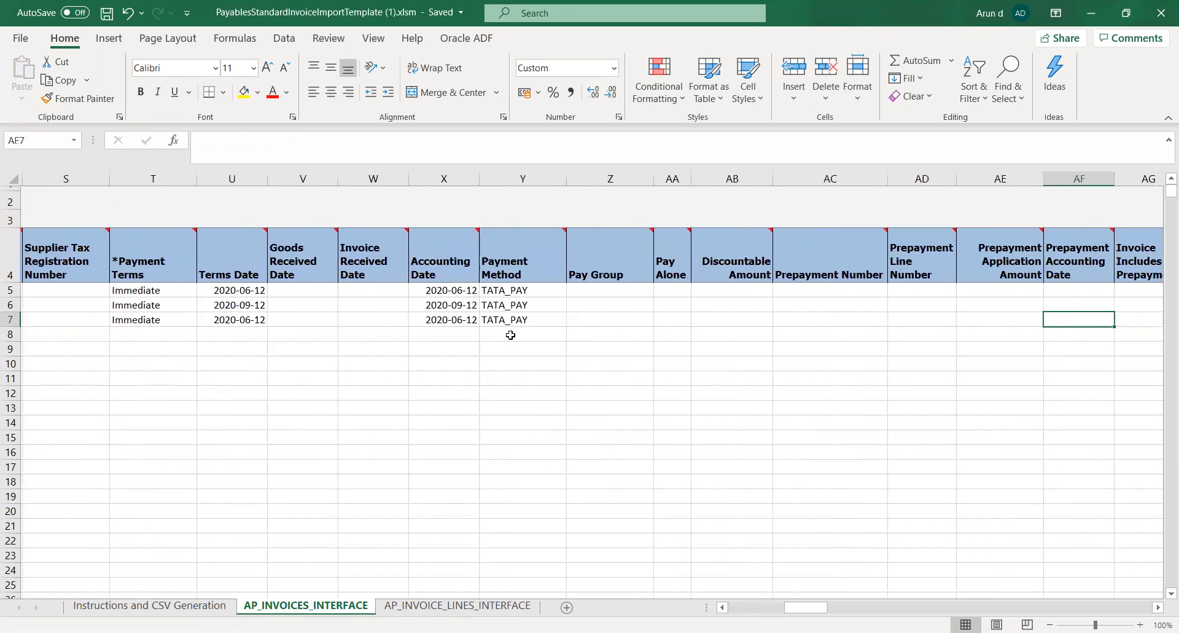
key("Left")
key("Left")
key("Left")
key("Left")
key("Left")
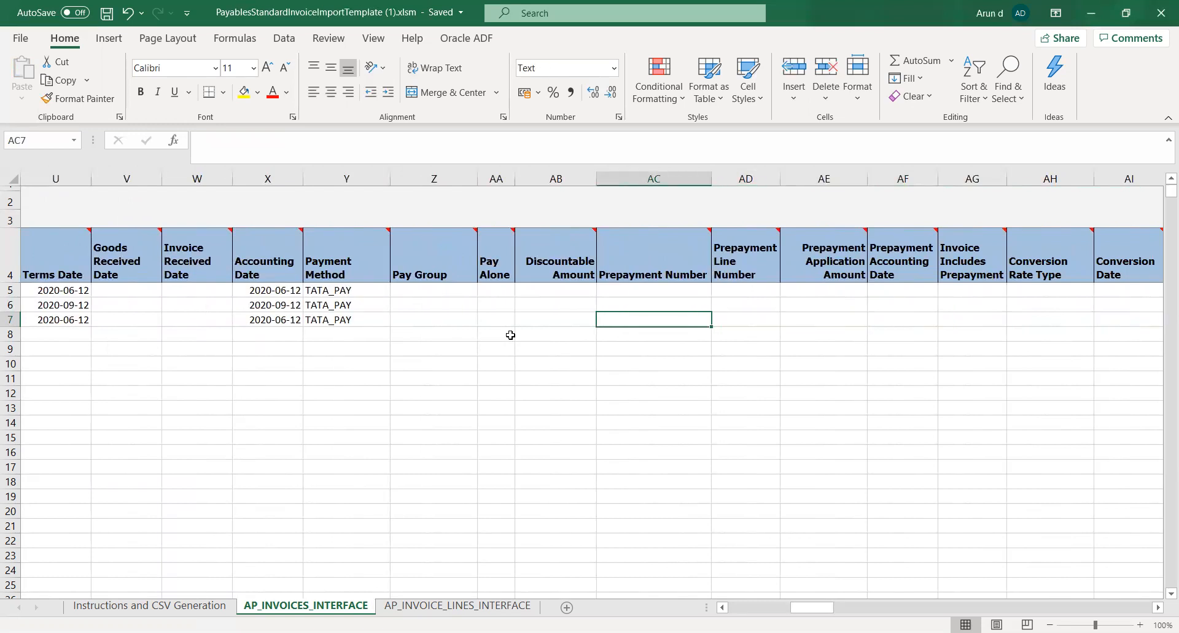
key("Up")
key("Up")
key("Down")
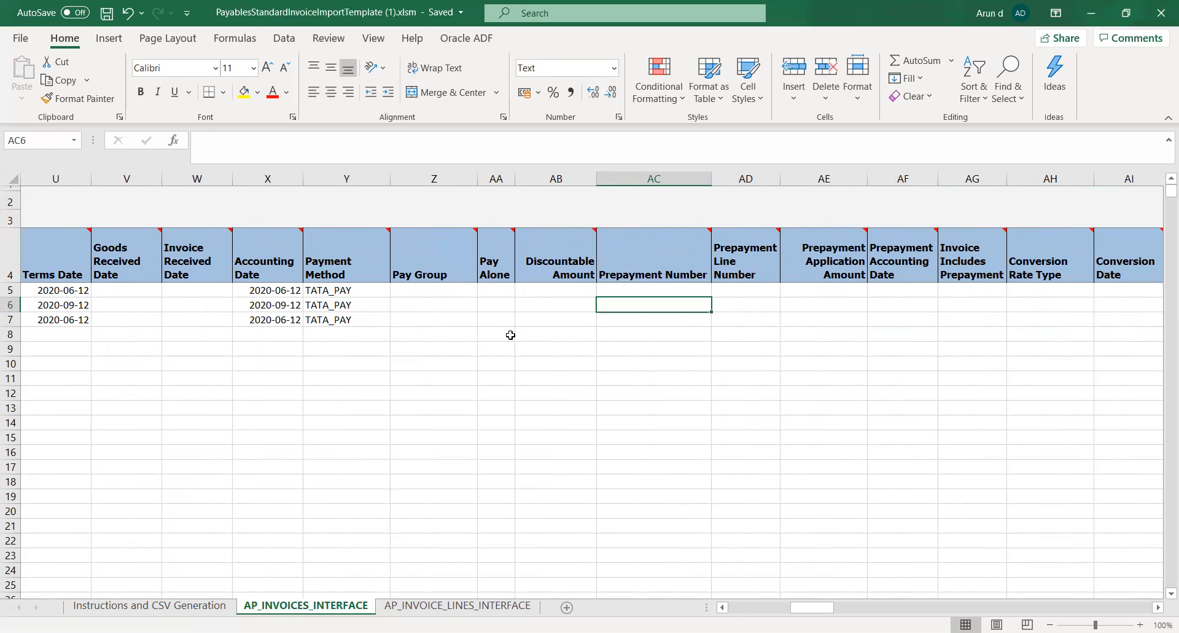
key("Down")
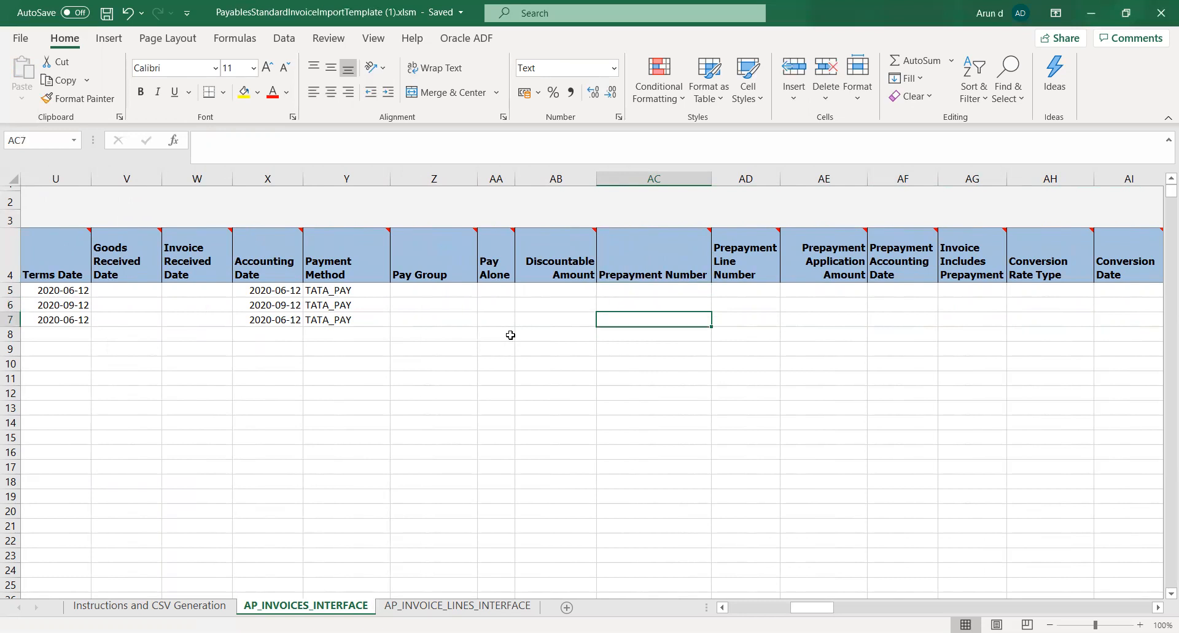
key("Up")
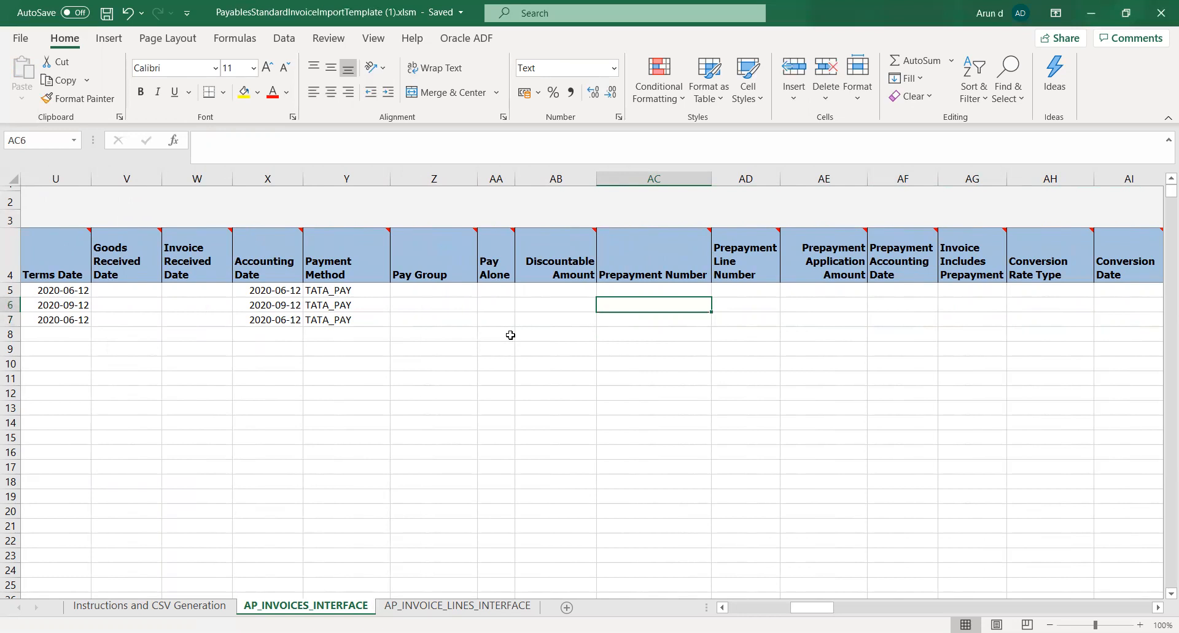
key("Down")
key("Left")
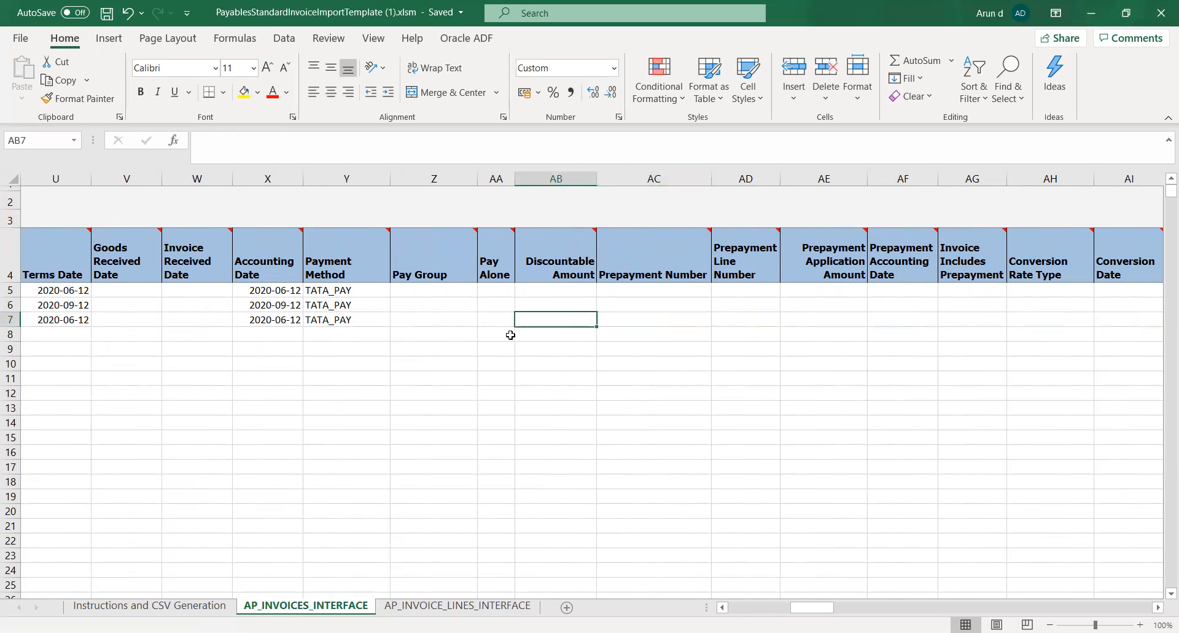
key("Left")
key("Left")
key("Left")
key("Left")
key("Left")
key("Left")
key("Left")
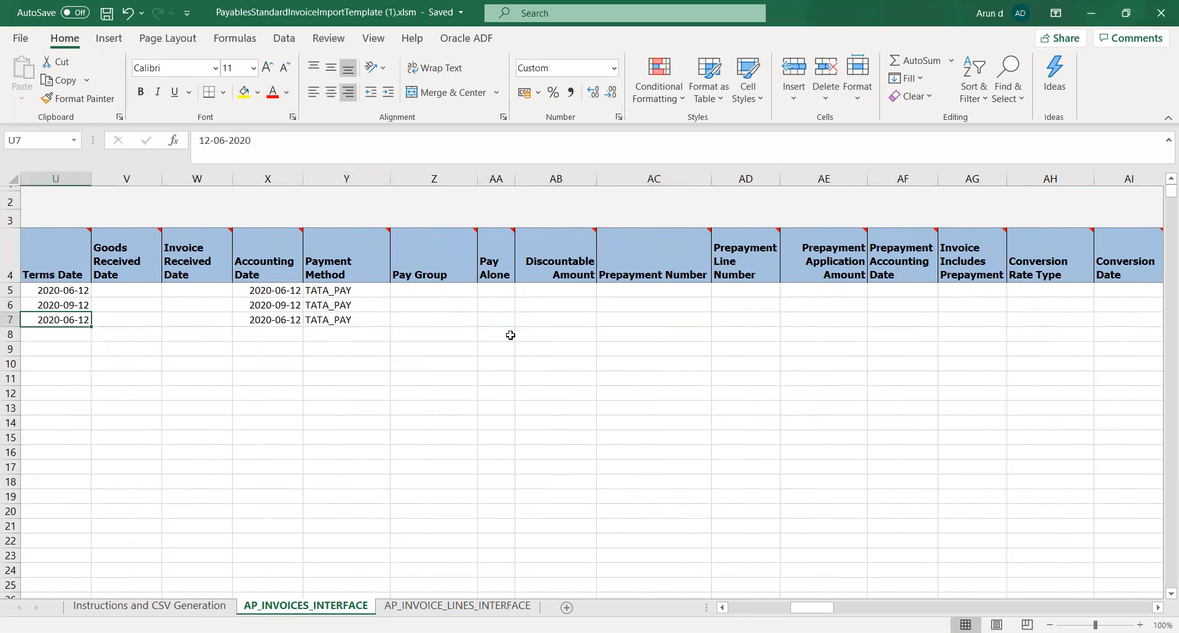
key("Left")
key("Left")
key("Left")
key("Left")
key("Left")
key("Left")
key("Left")
key("Left")
key("Left")
key("Left")
key("Left")
key("Left")
key("Left")
key("Left")
key("Left")
key("Left")
key("Left")
key("Left")
key("Left")
key("Left")
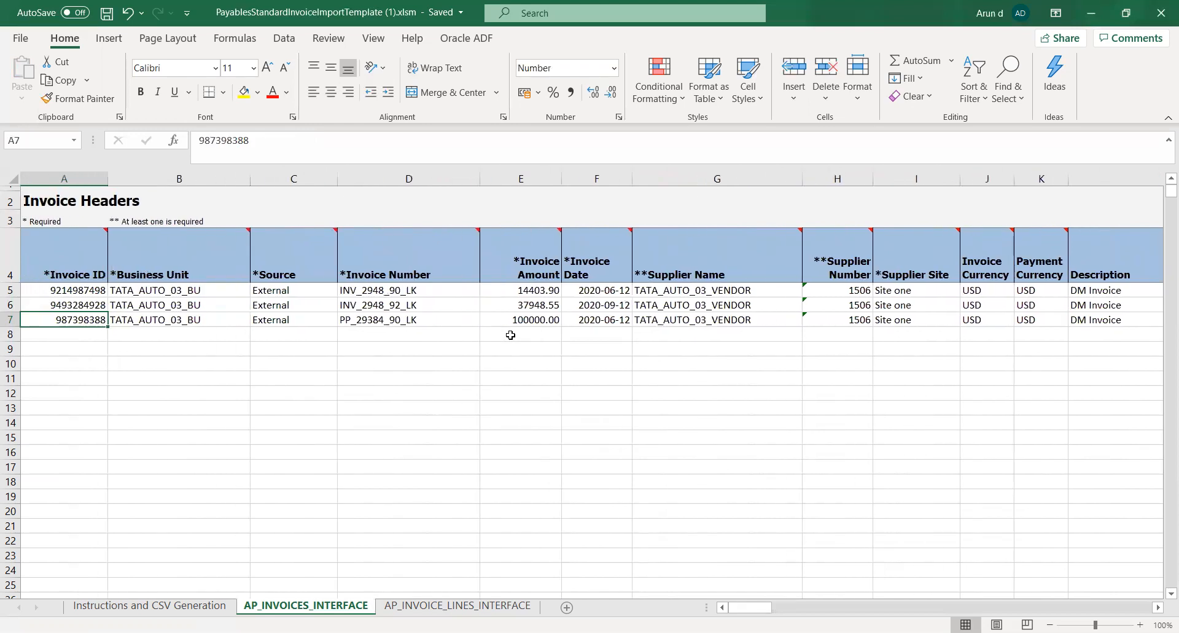
key("Right")
key("Right")
key("Right")
key("Right")
key("Right")
key("Left")
key("Left")
key("Left")
key("Left")
key("Left")
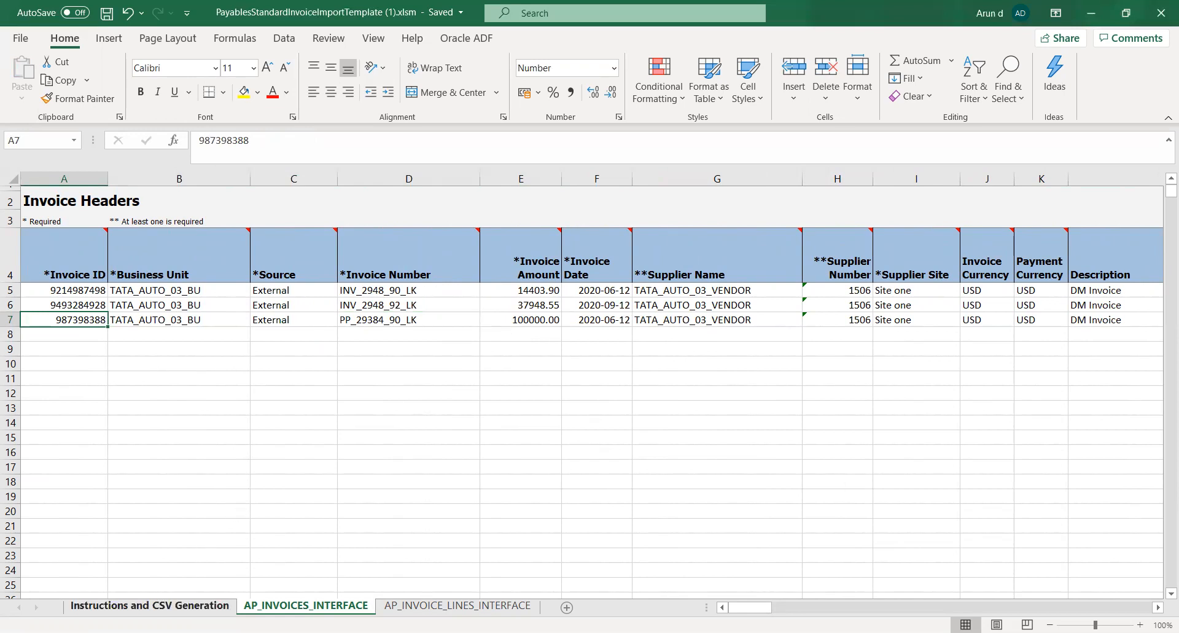
Generate the CSV file from the Instructions and CSV Generation sheet and choose Documents > TATA TRX > Invoices as the ZIP location
left_click(149, 605)
left_click(124, 274)
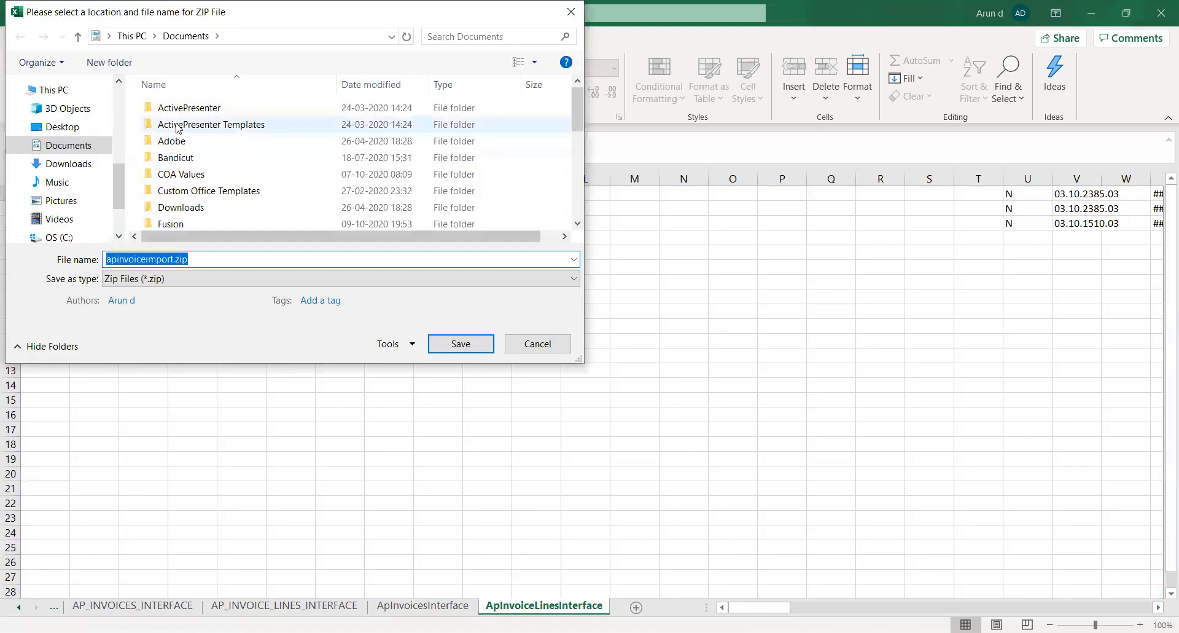
scroll(380, 158, "down", 10)
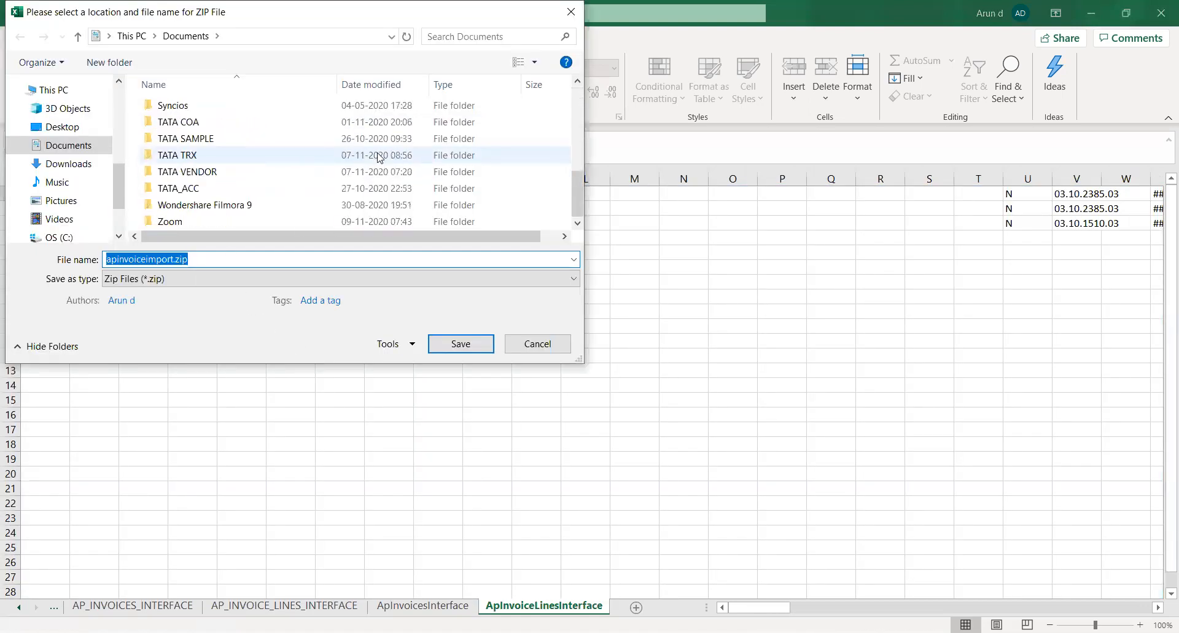
double_click(215, 156)
double_click(174, 110)
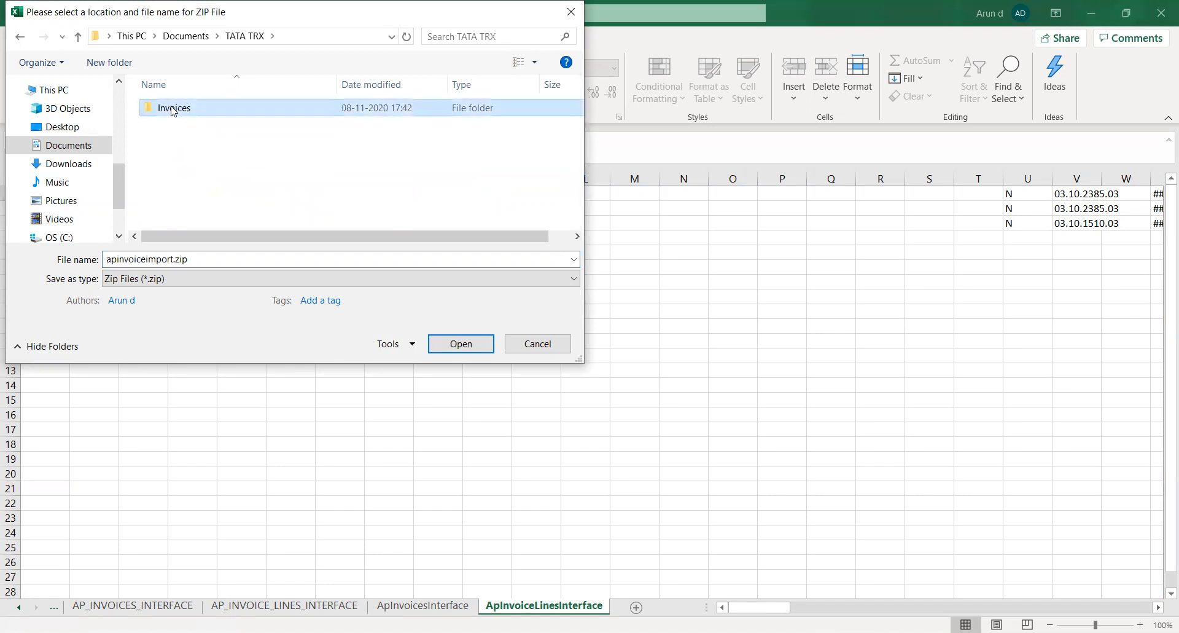
Create a new folder with the default name inside Invoices and save apinvoiceimport.zip in it
right_click(167, 153)
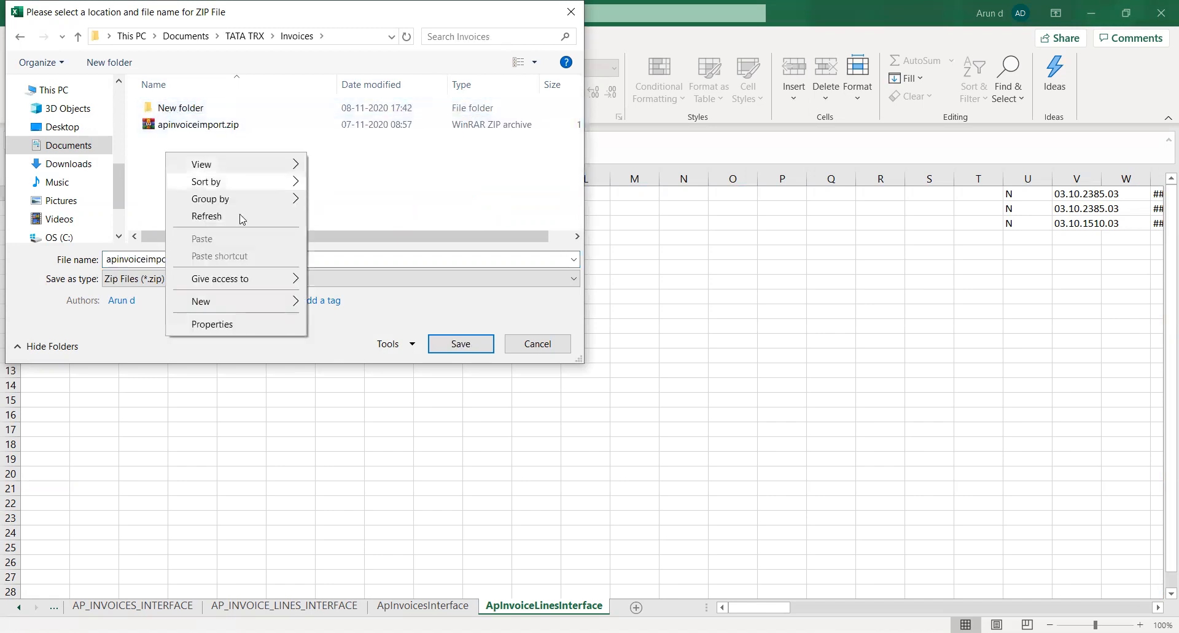
mouse_move(276, 300)
left_click(339, 304)
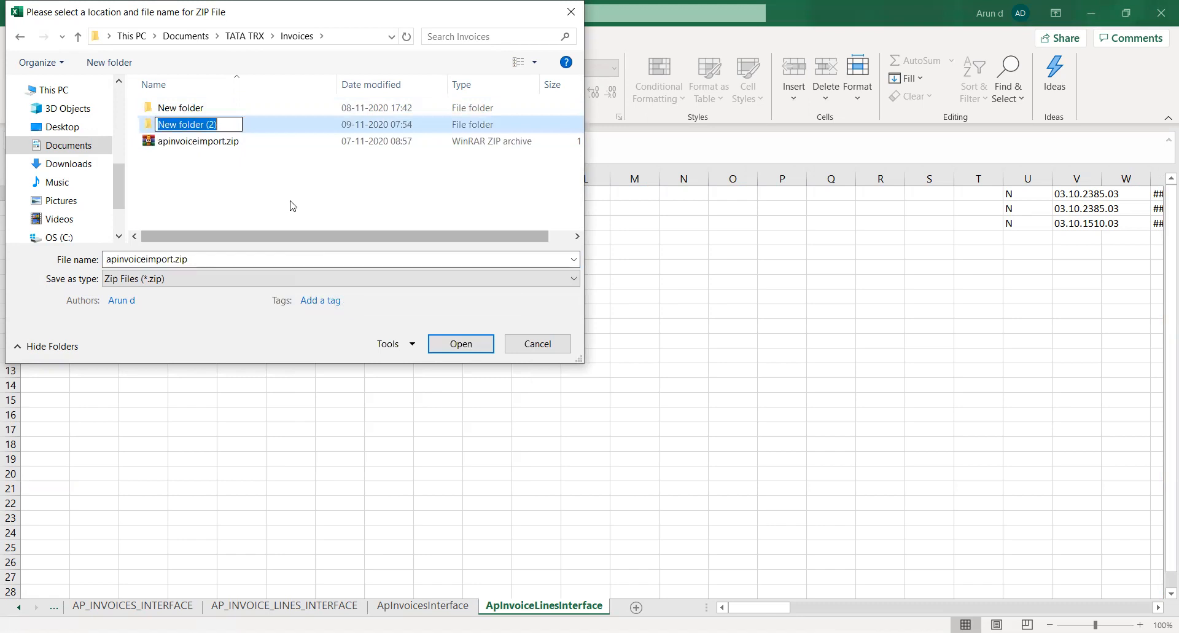
key("Return")
key("Return")
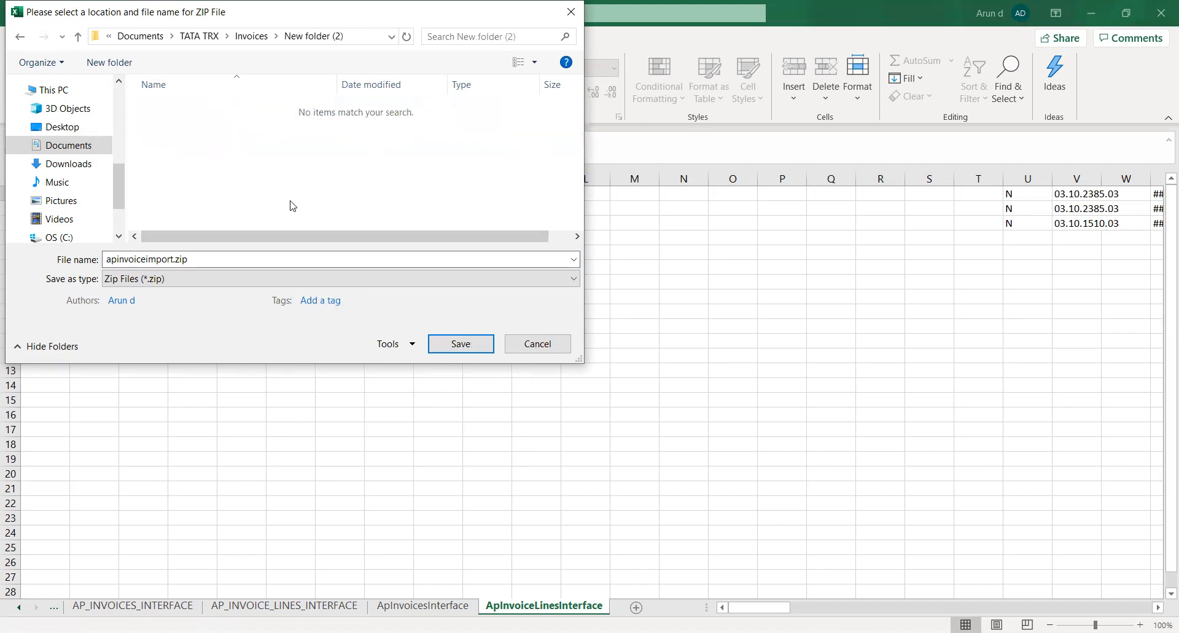
left_click(454, 346)
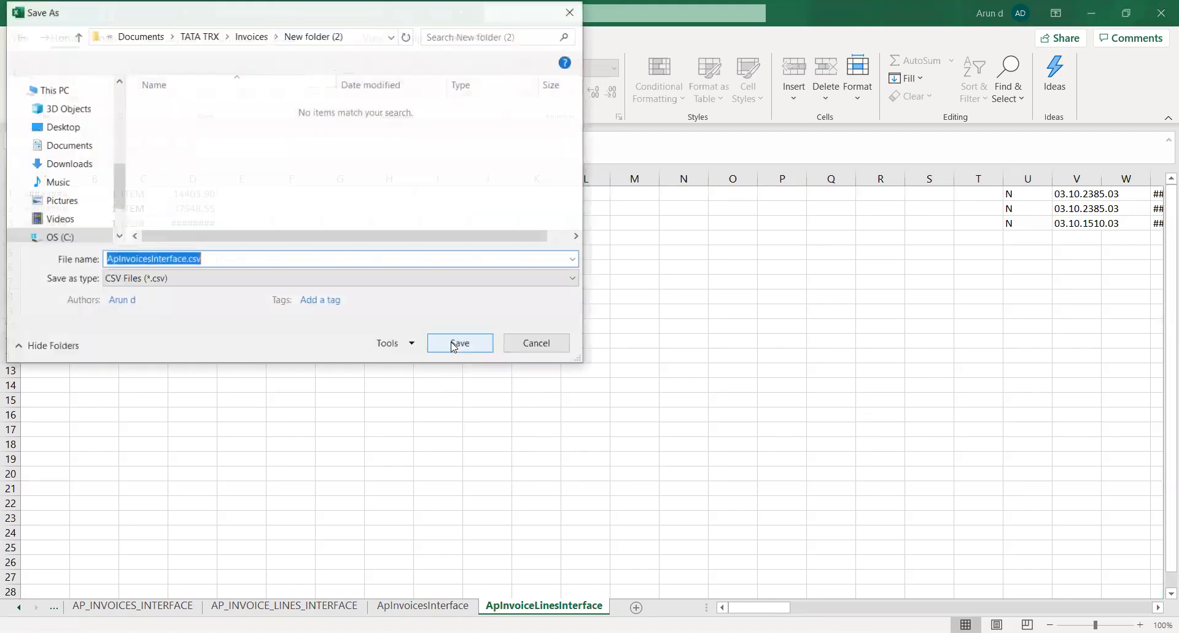
Save ApInvoicesInterface.csv and ApInvoiceLinesInterface.csv in the same new folder, and close the spreadsheet program
left_click(454, 347)
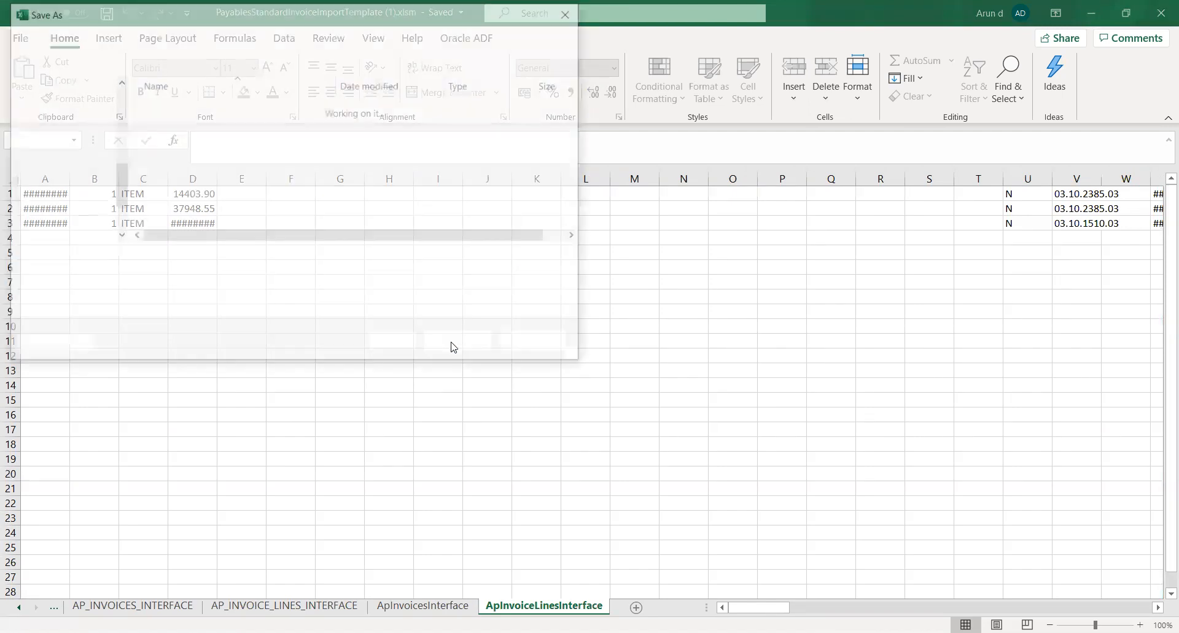
left_click(454, 347)
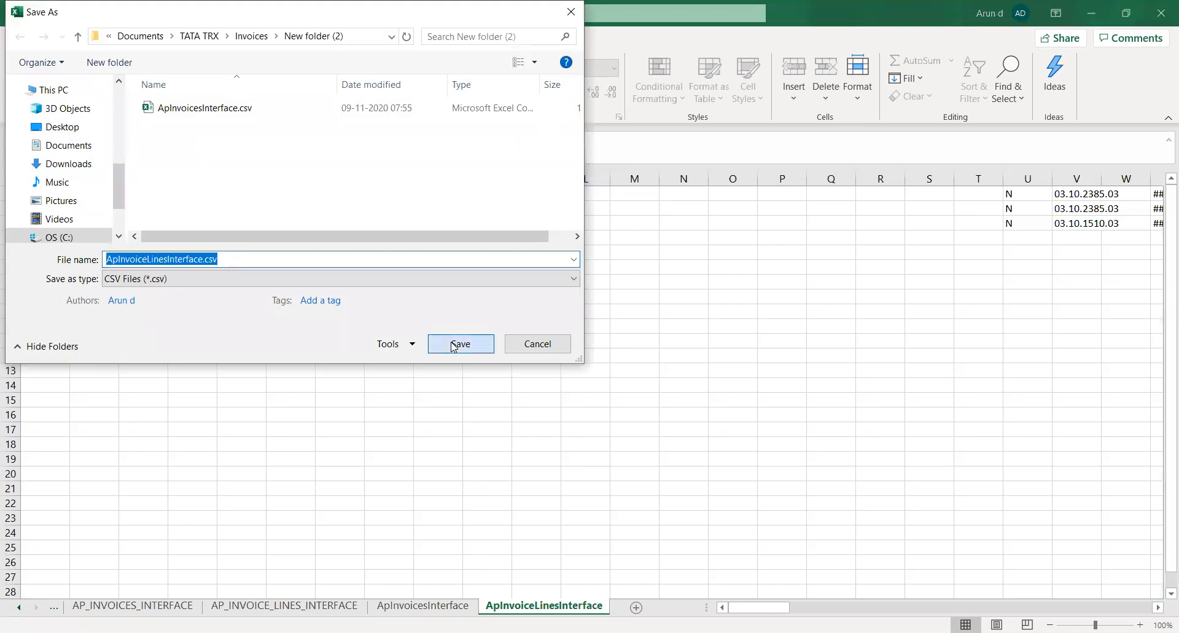
left_click(628, 376)
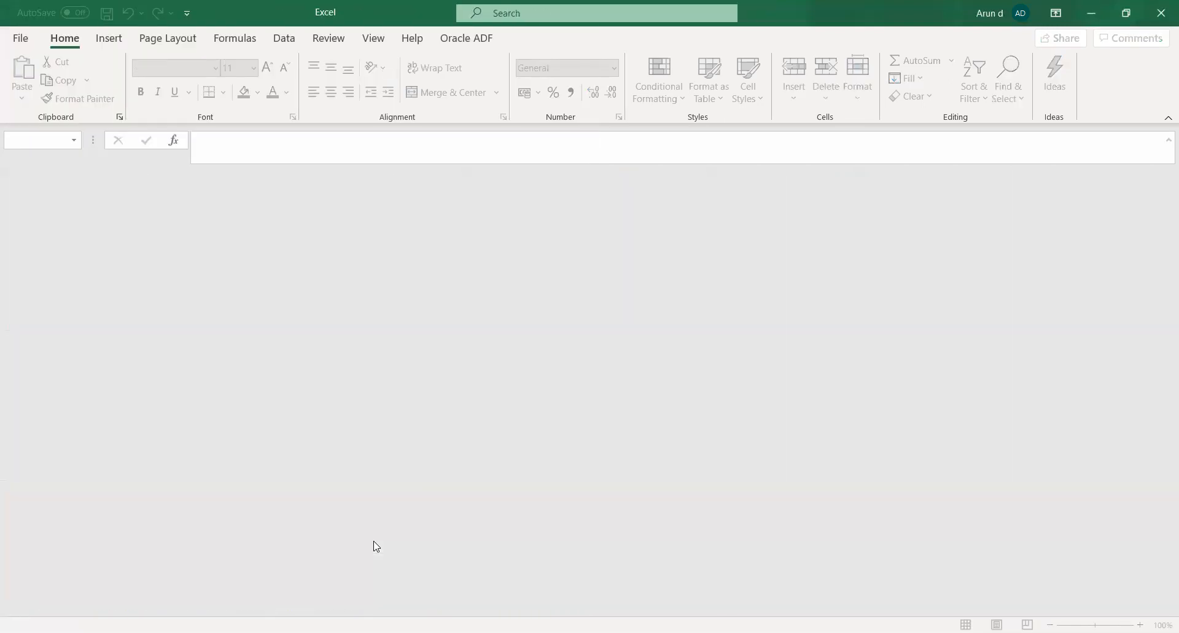
left_click(1160, 16)
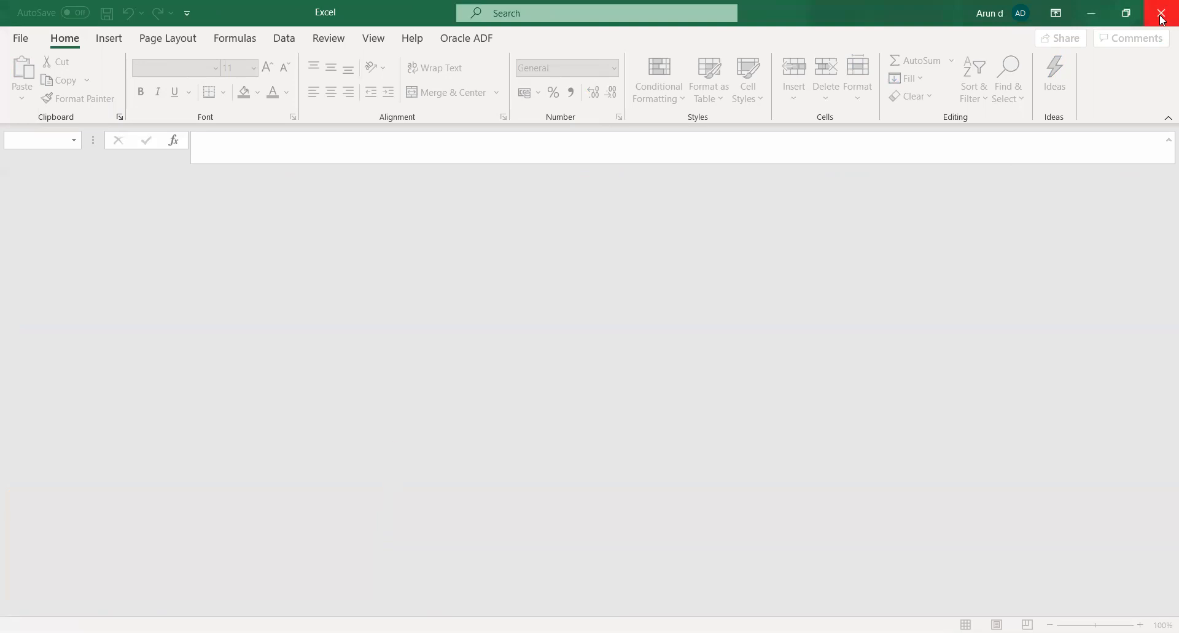
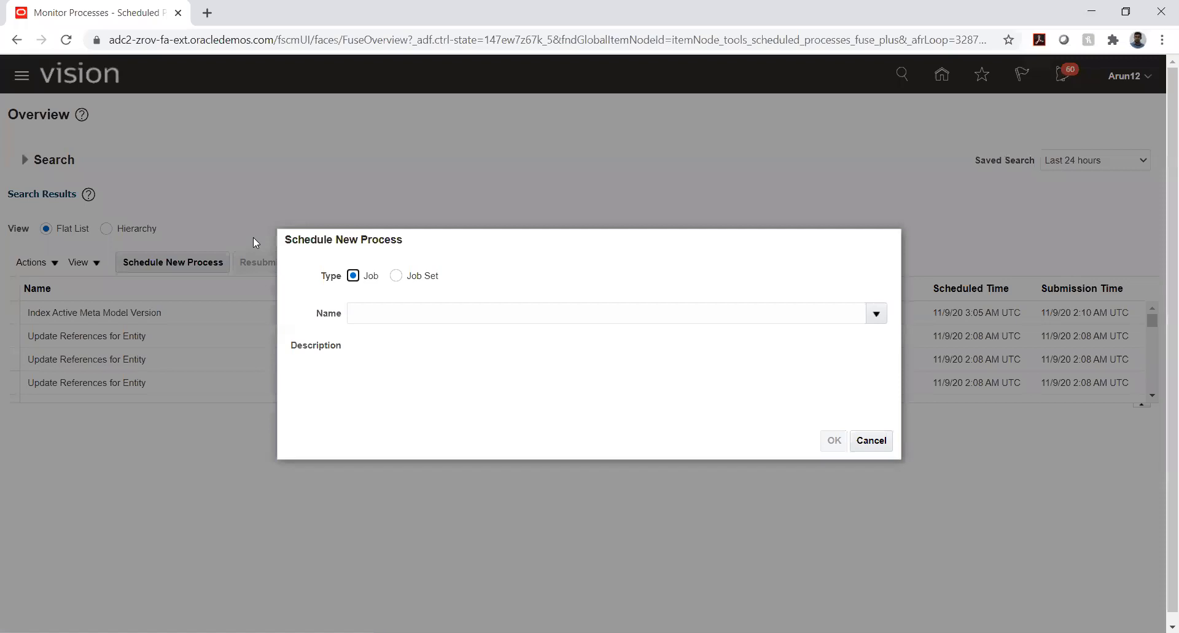
Pick the Load Interface File for Import job for the new process, finding it with Load inter%, and open its details
left_click(572, 305)
left_click(578, 318)
type("Lo")
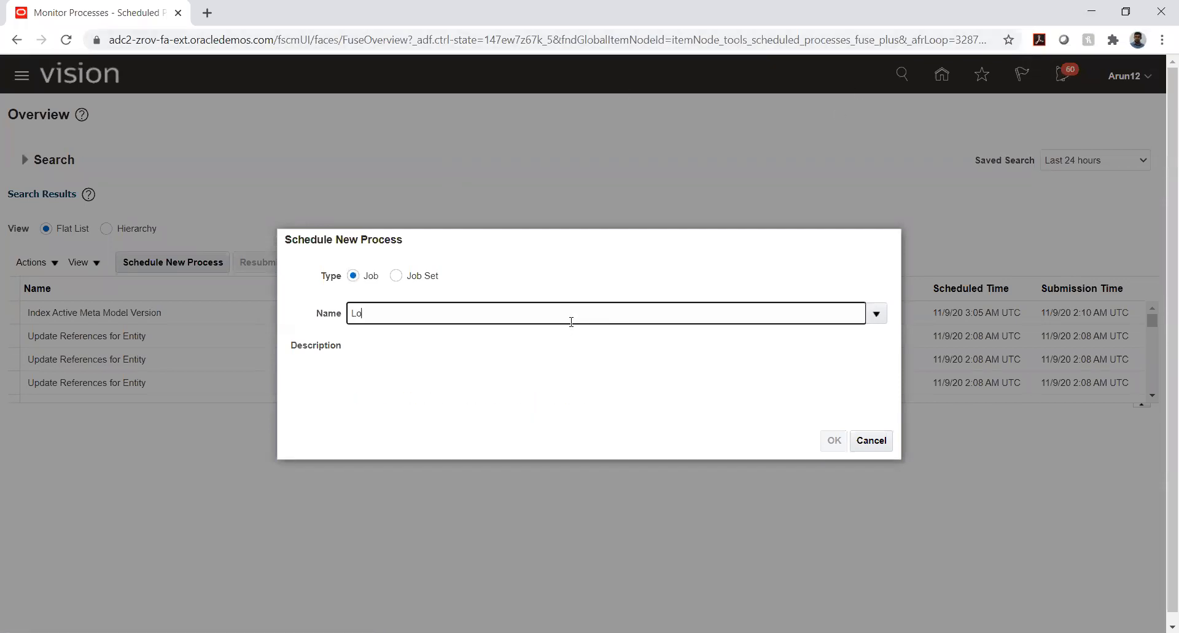
type("ad inter%")
key("Tab")
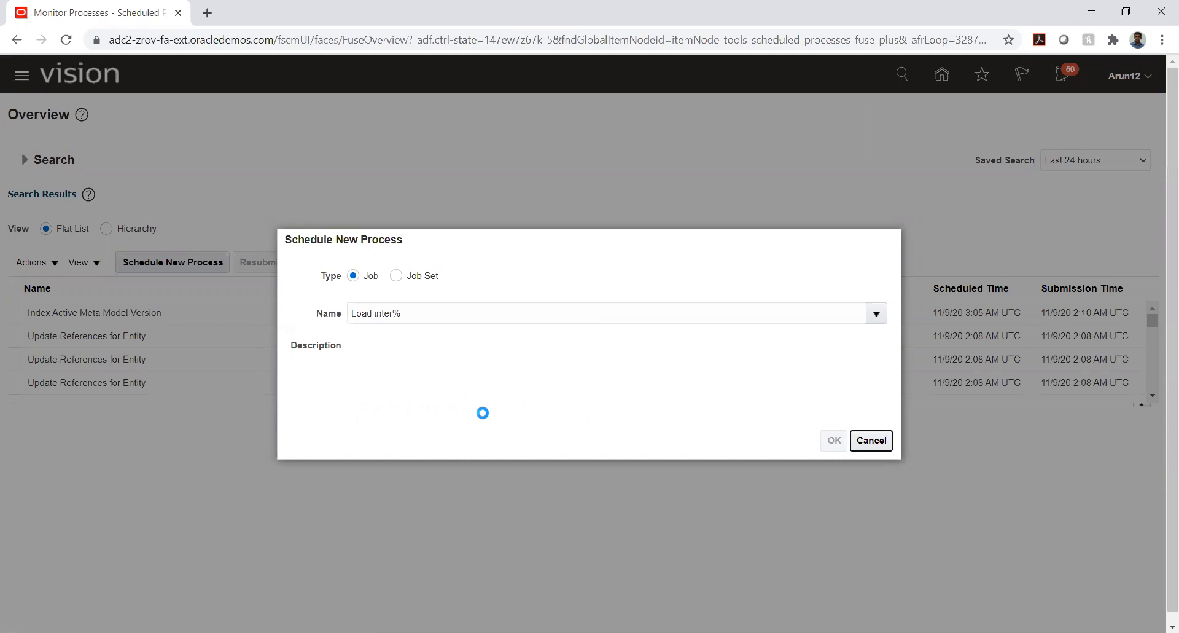
left_click(831, 442)
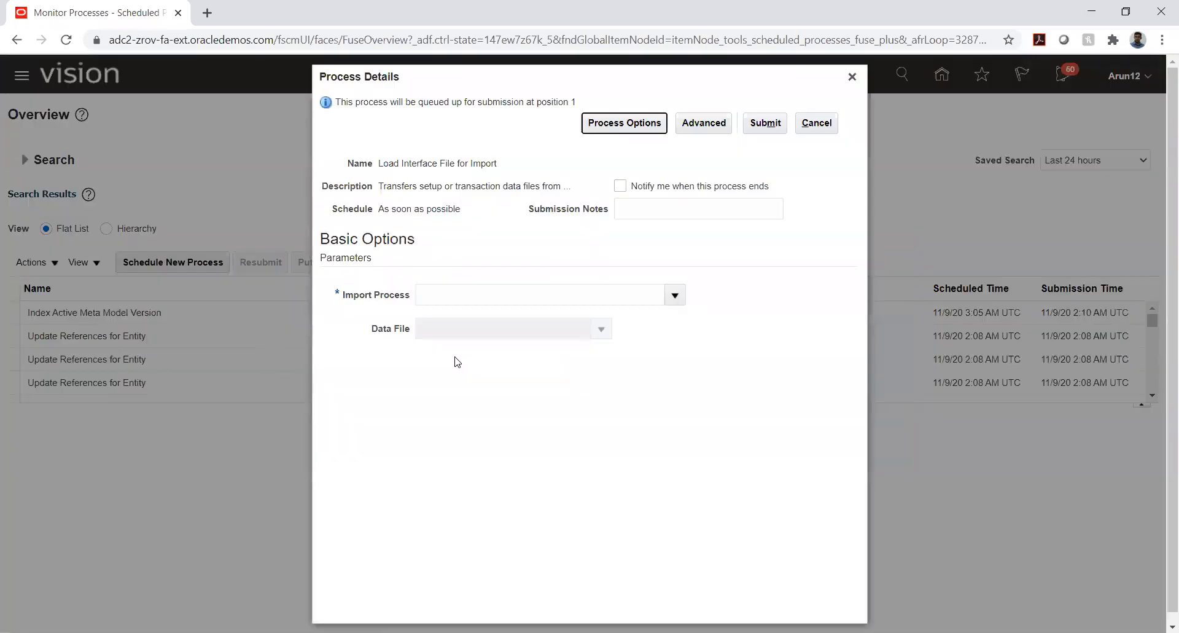
Open the search for the Import Process parameter and look up processes matching Import%
left_click(675, 294)
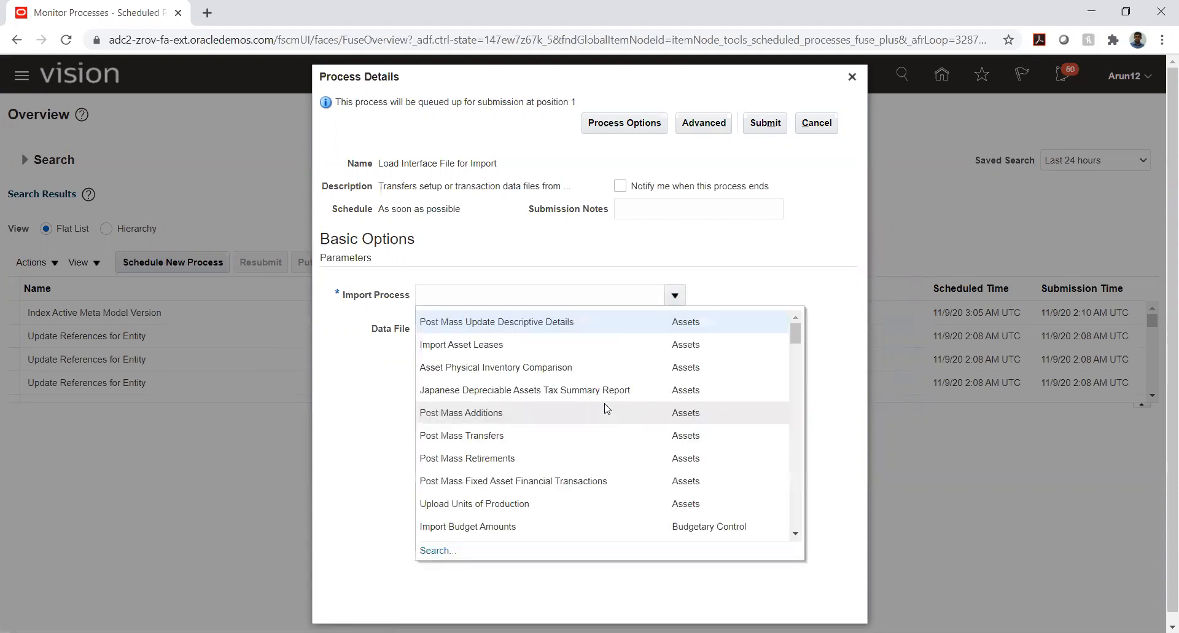
left_click(436, 550)
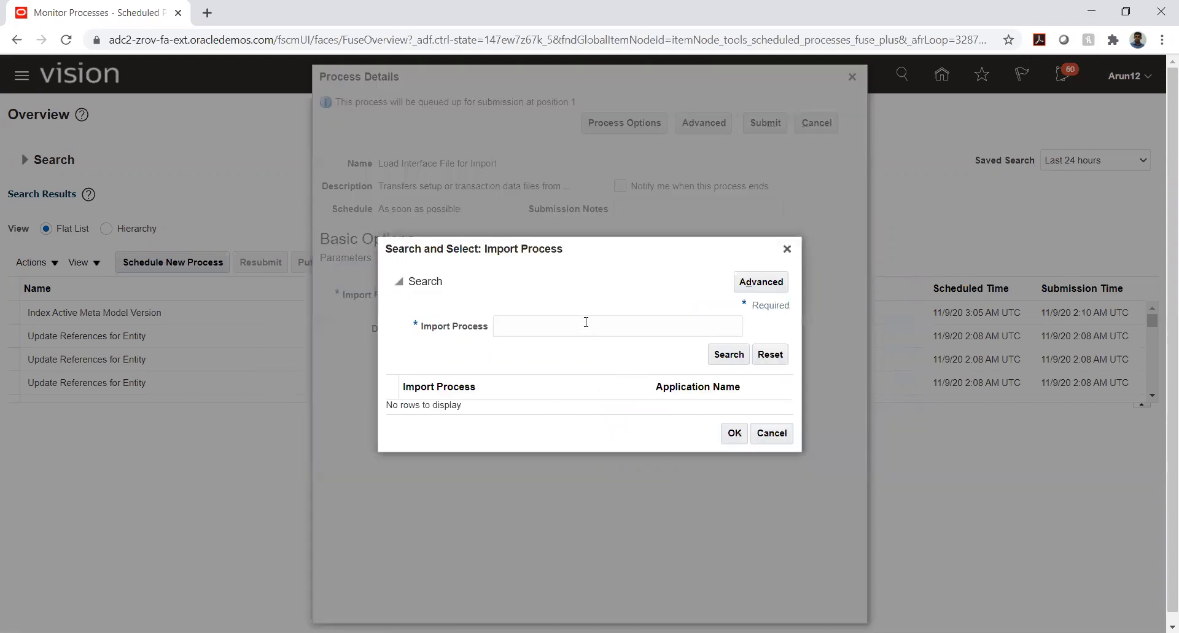
left_click(584, 323)
type("Import")
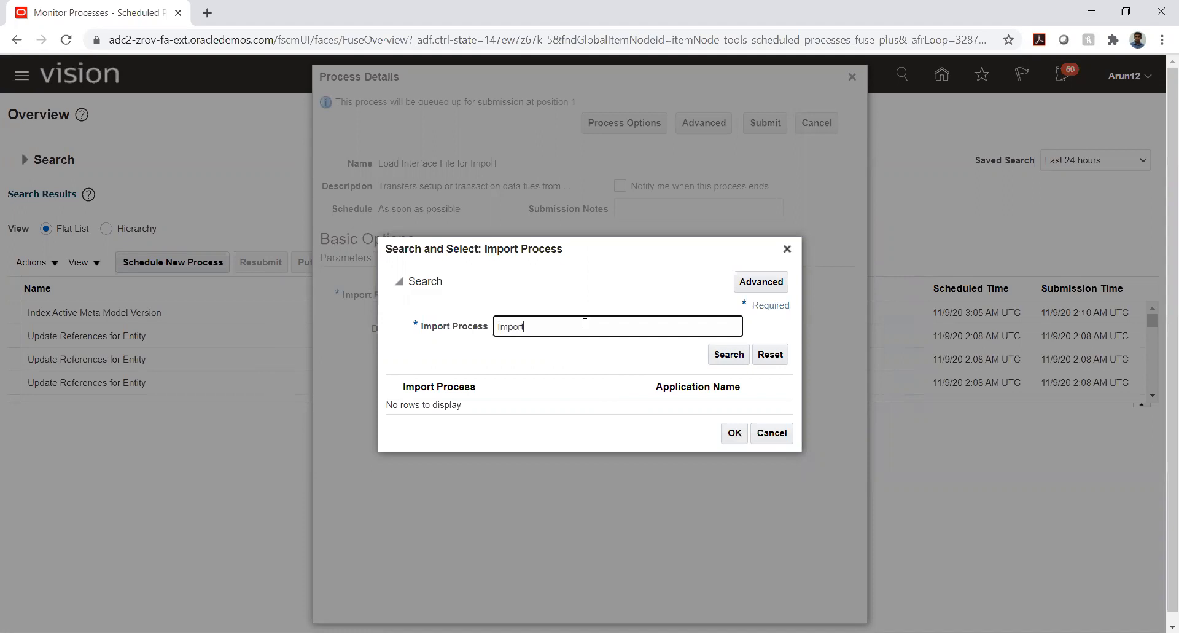
type("%")
key("Return")
Select Import Payables Invoices from the matching processes as the import process
scroll(524, 370, "down", 3)
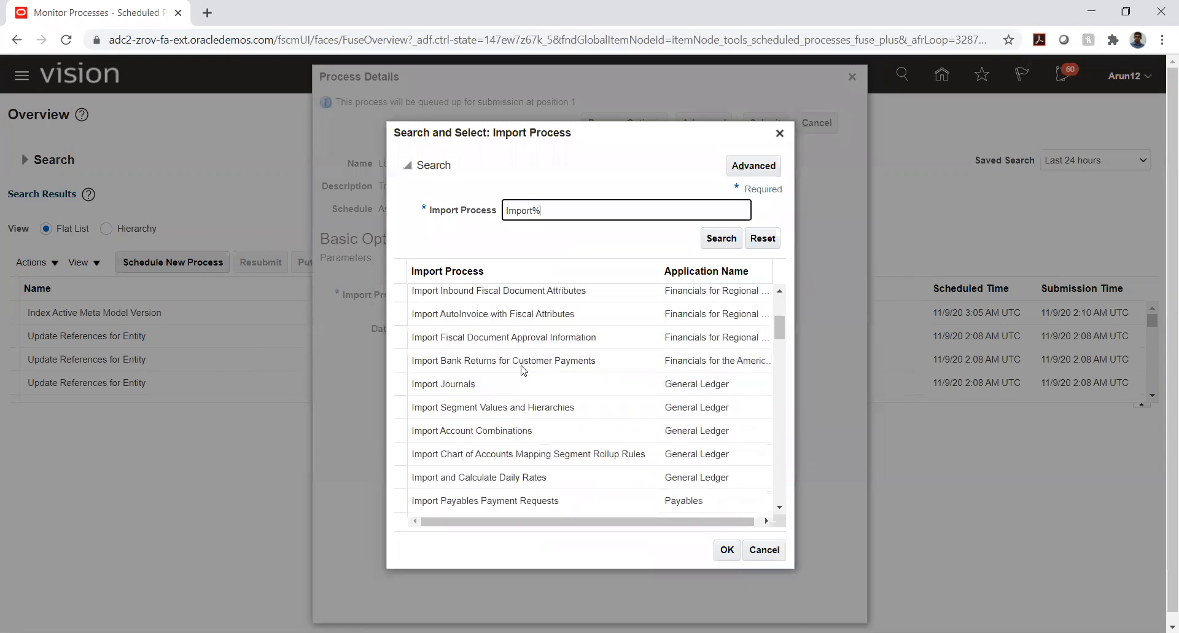
scroll(524, 369, "down", 2)
scroll(517, 365, "down", 12)
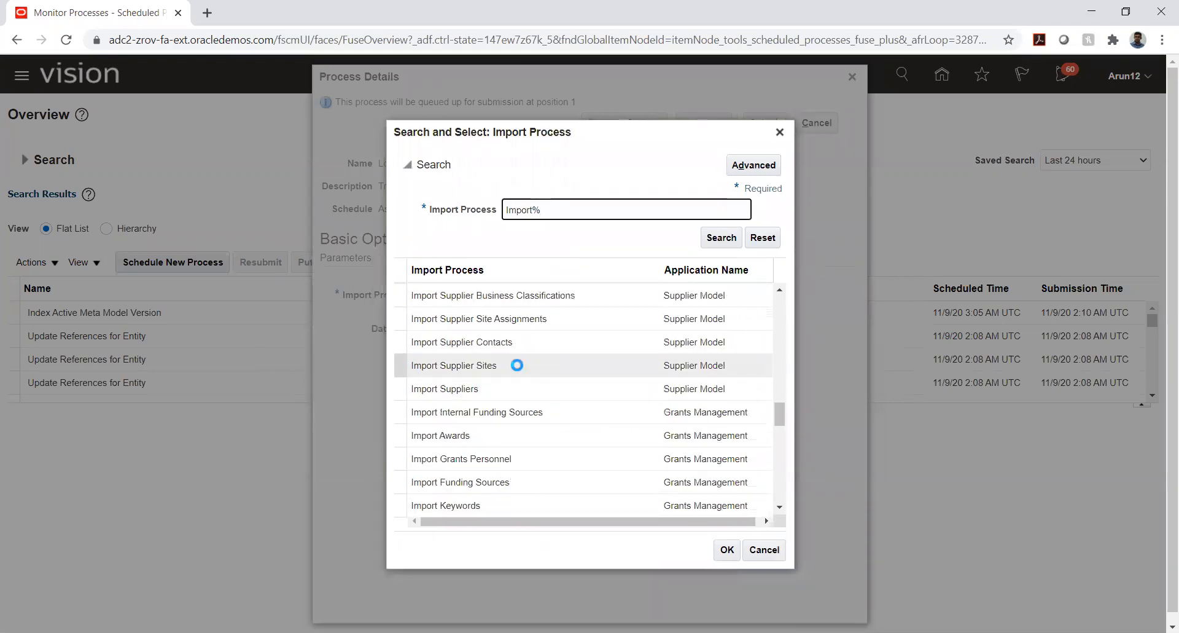
scroll(518, 366, "down", 3)
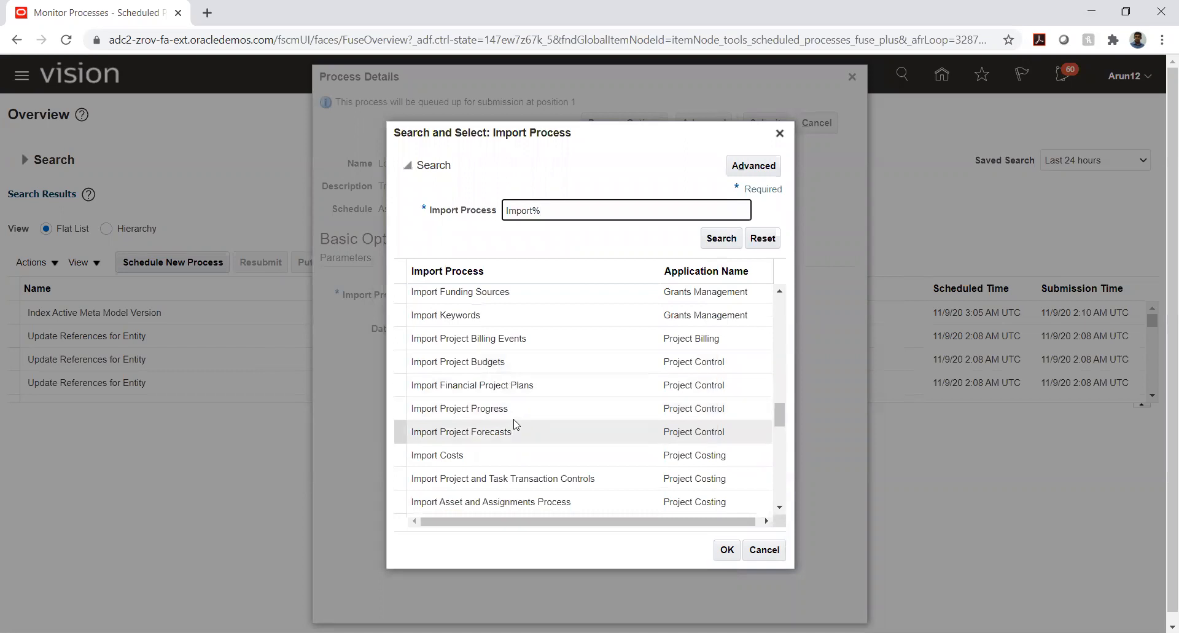
scroll(506, 382, "down", 2)
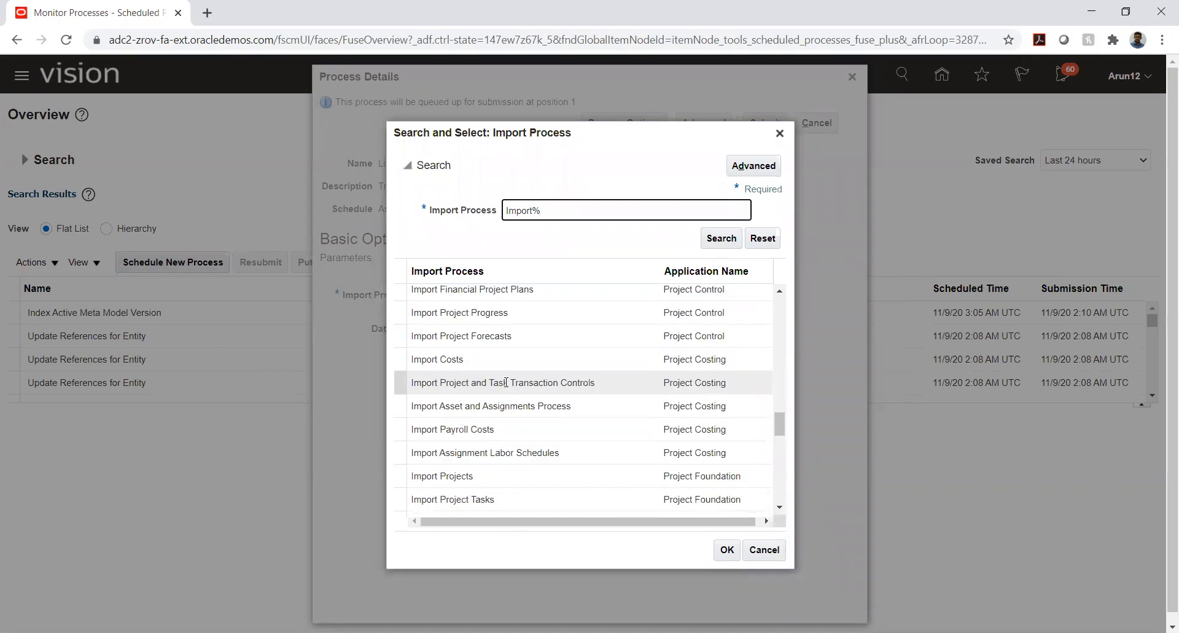
scroll(506, 382, "up", 4)
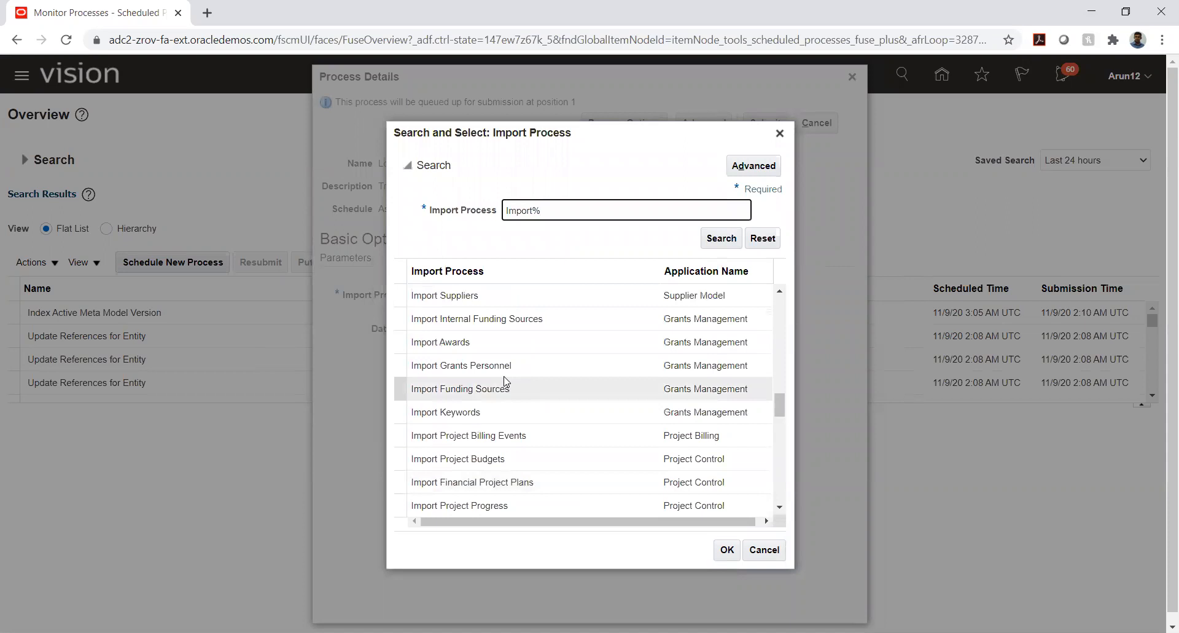
scroll(504, 377, "down", 8)
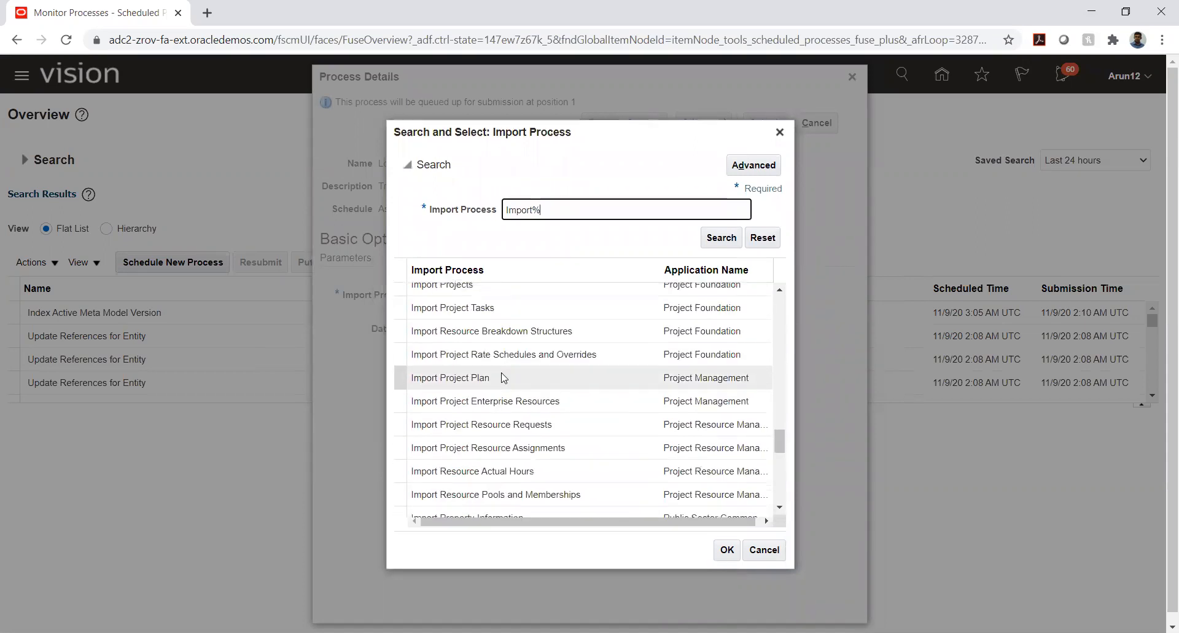
scroll(504, 377, "down", 15)
scroll(505, 377, "up", 15)
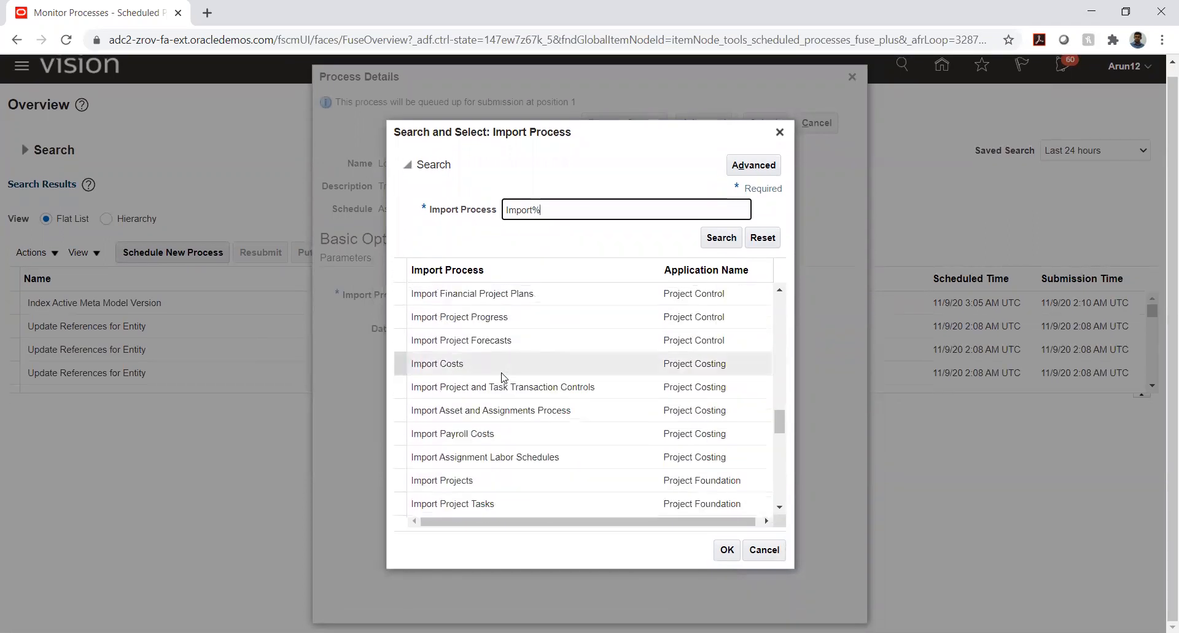
scroll(504, 377, "up", 10)
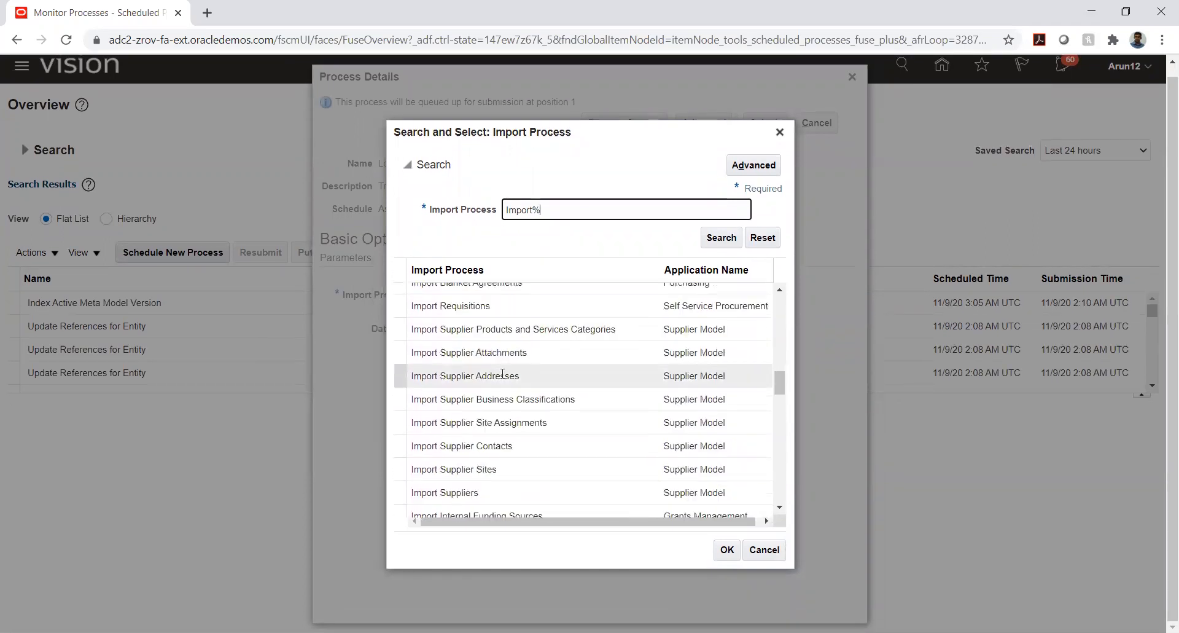
scroll(502, 376, "up", 6)
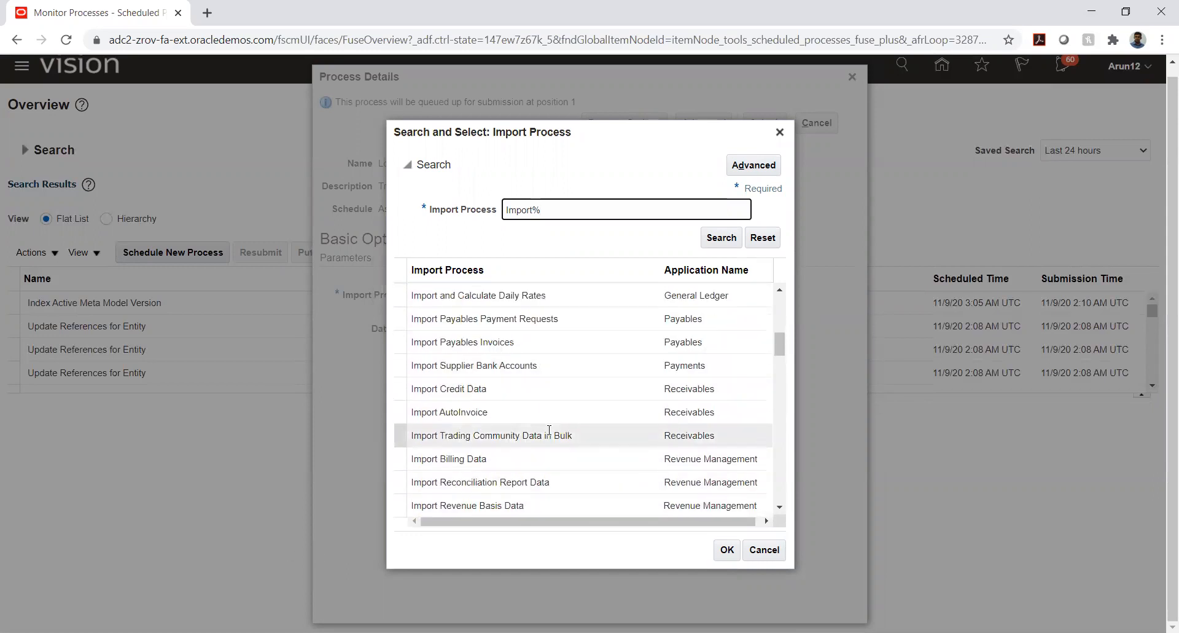
left_click(534, 350)
left_click(728, 550)
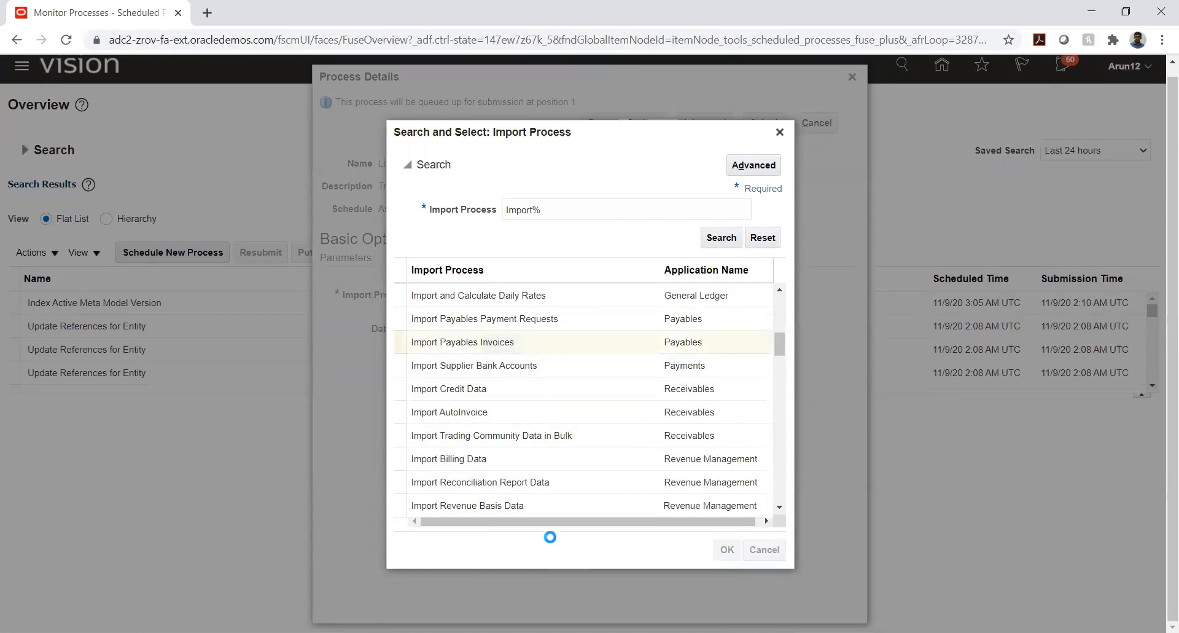
Upload apinvoiceimport.zip from New folder (2) inside TATA TRX > Invoices as the data file
left_click(602, 330)
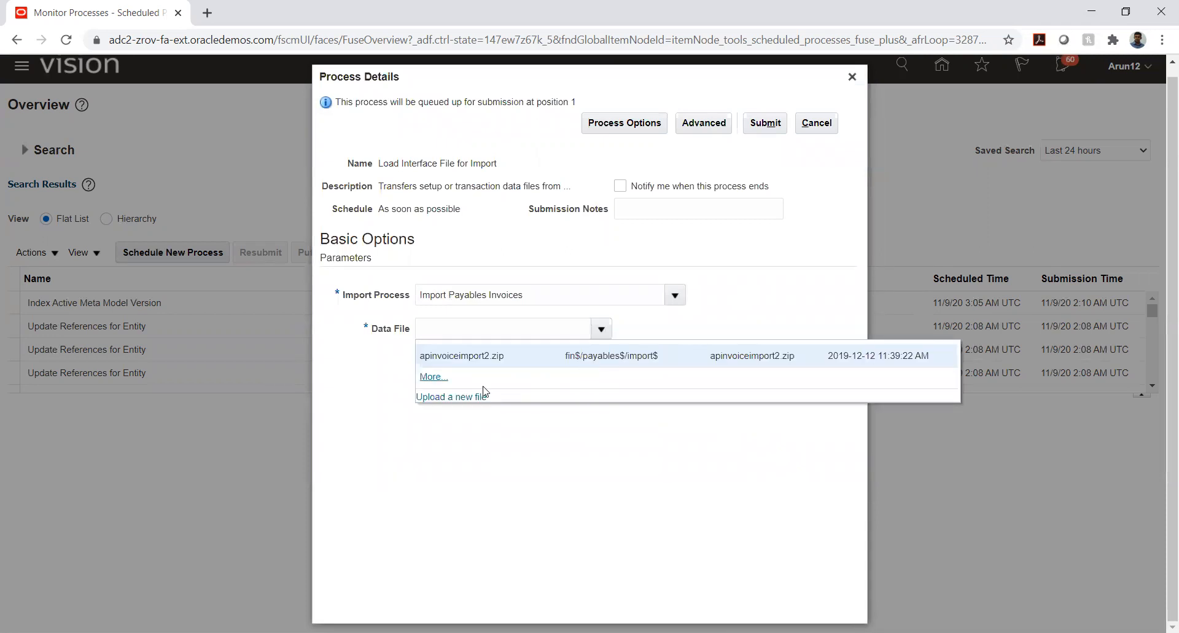
left_click(482, 396)
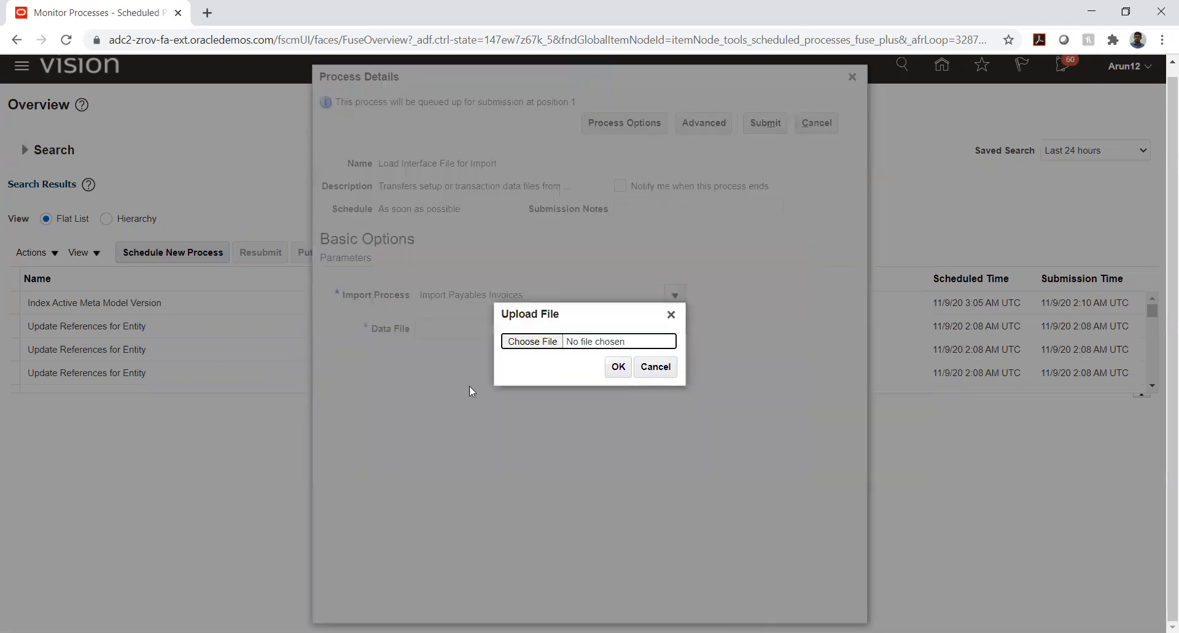
left_click(522, 343)
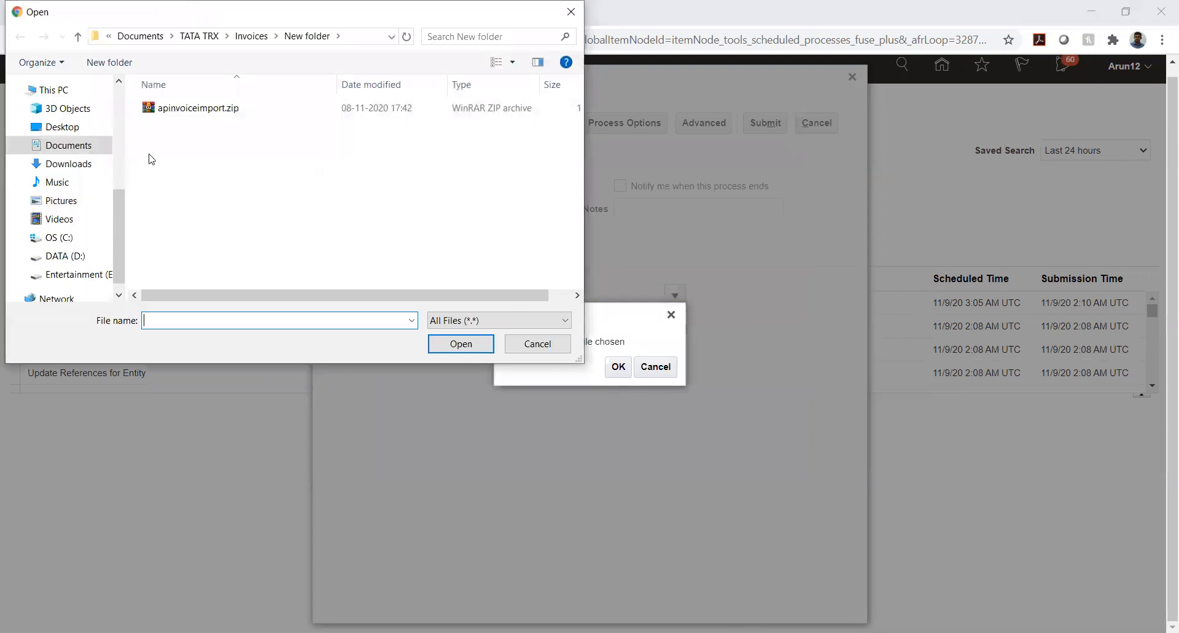
left_click(252, 37)
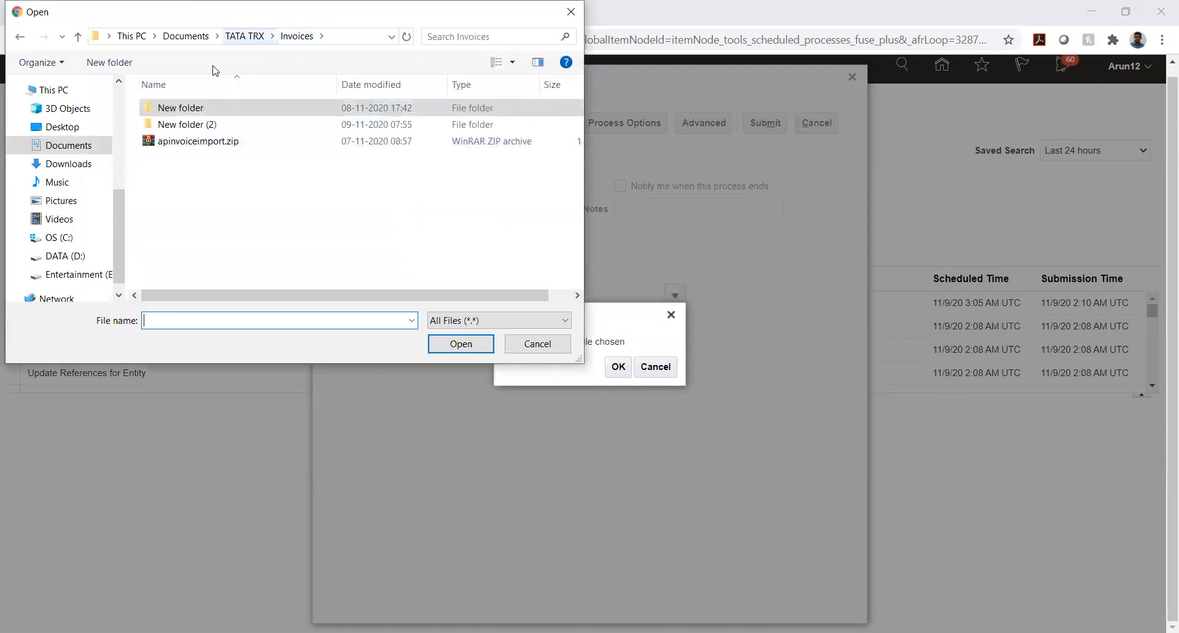
double_click(184, 124)
left_click(185, 108)
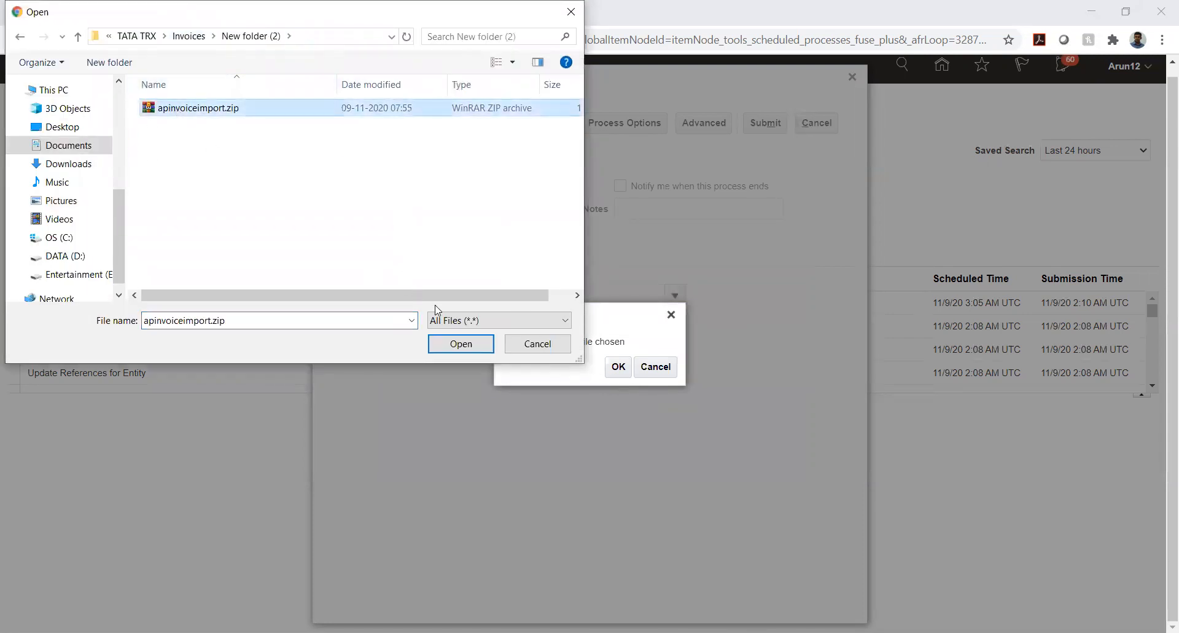
left_click(460, 343)
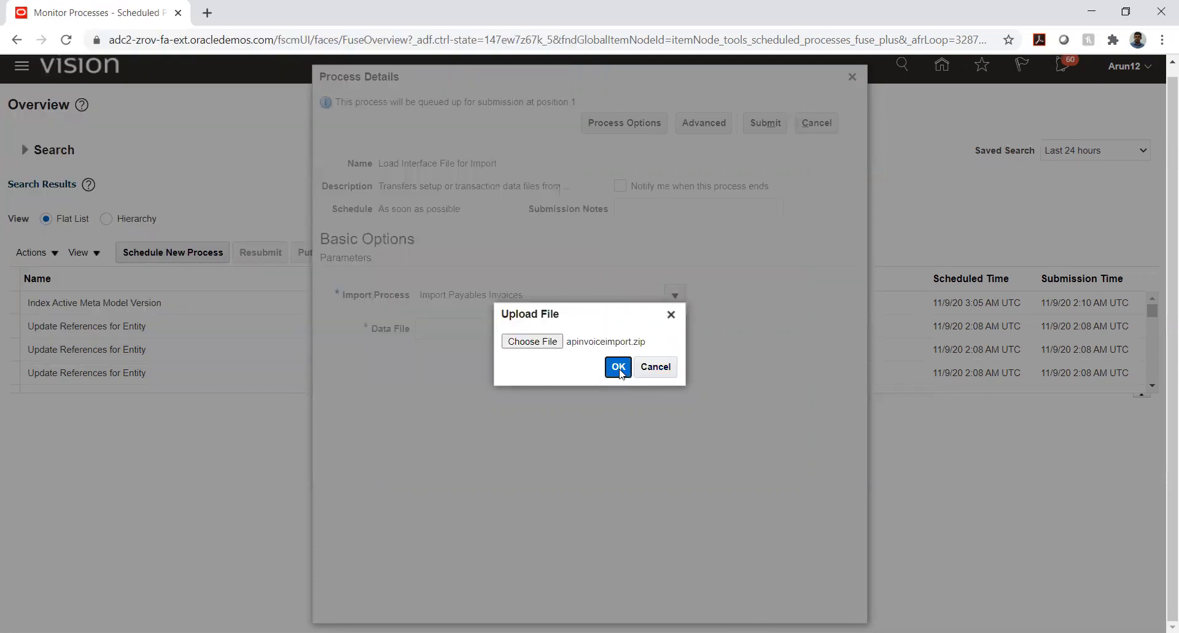
left_click(619, 367)
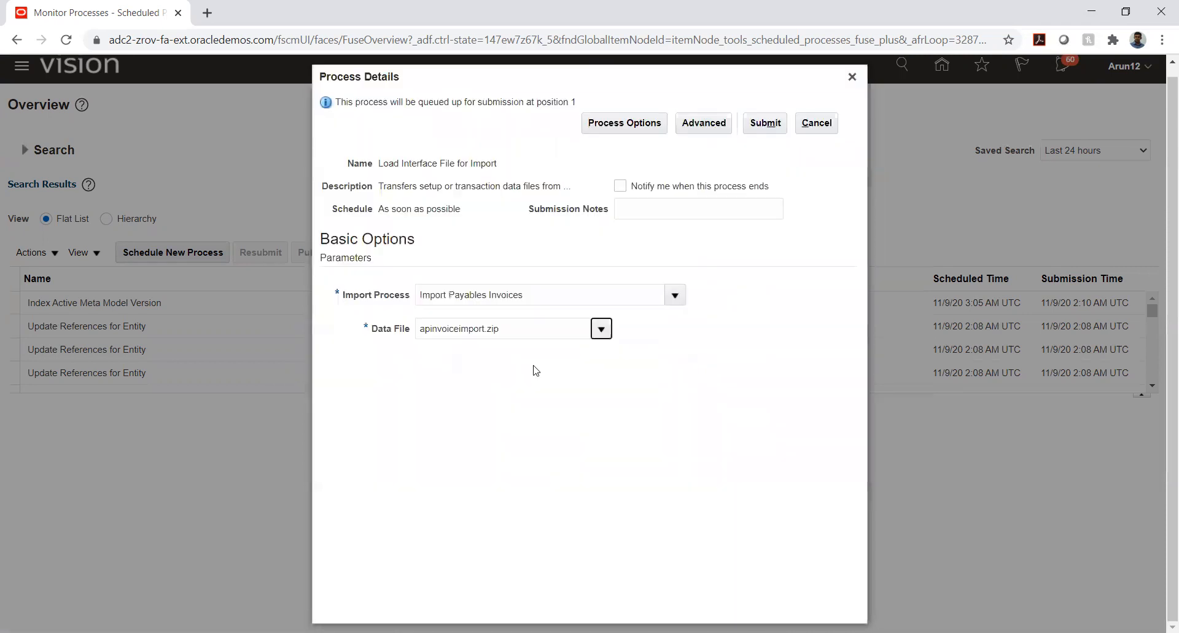
Submit the Load Interface File for Import process and refresh the list of scheduled processes
left_click(764, 123)
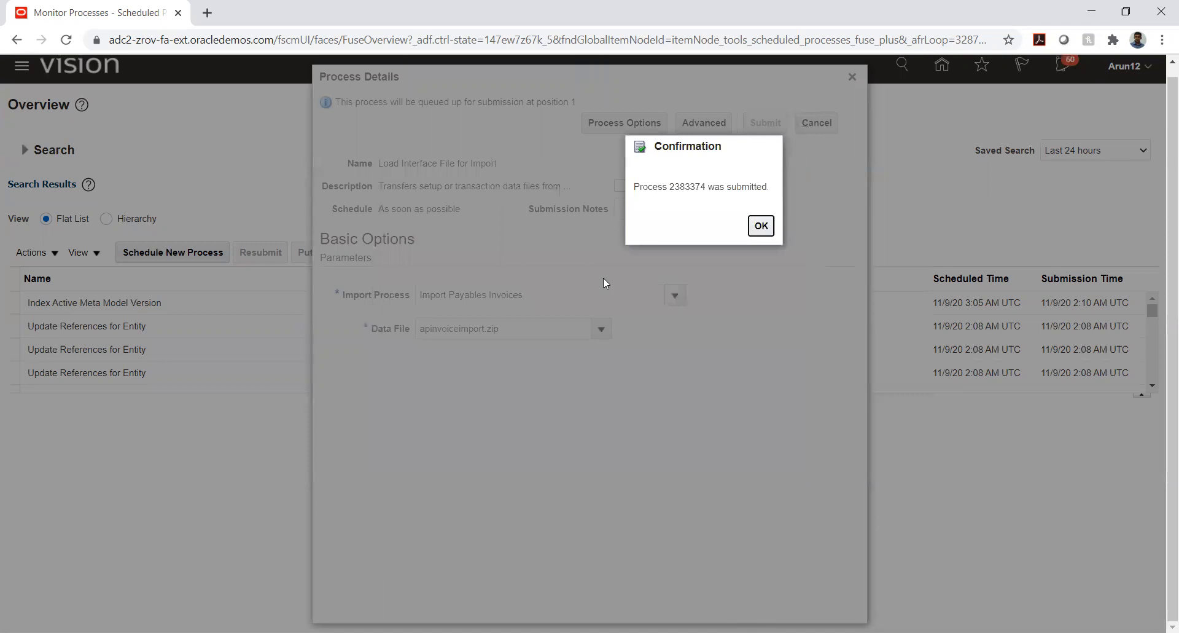
left_click(760, 225)
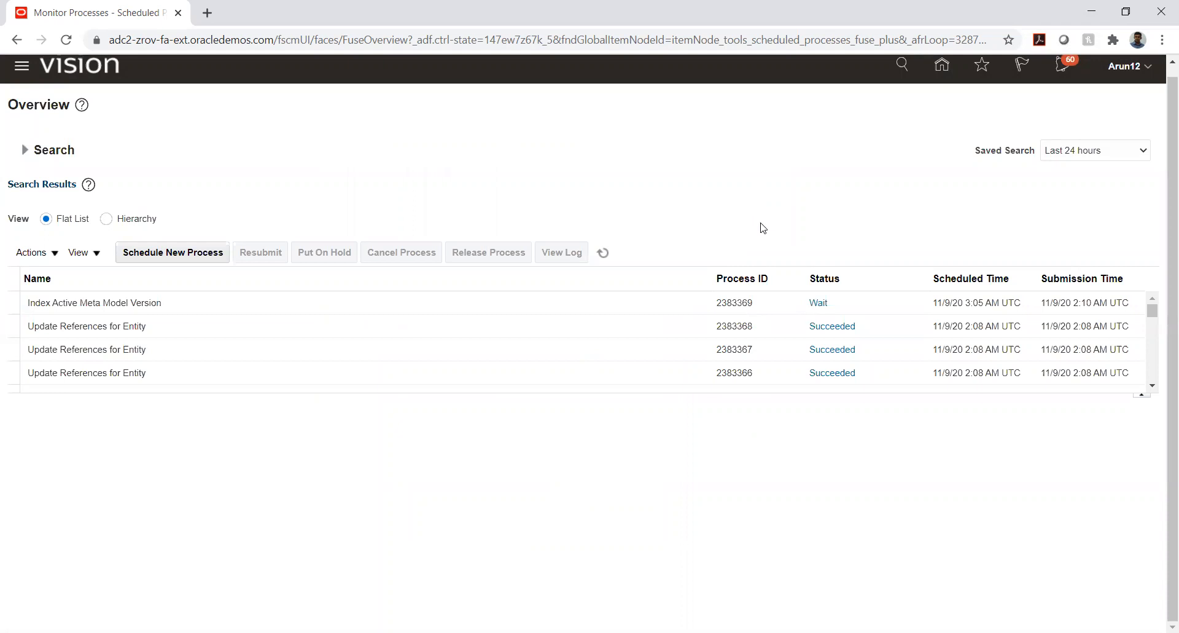
left_click(604, 252)
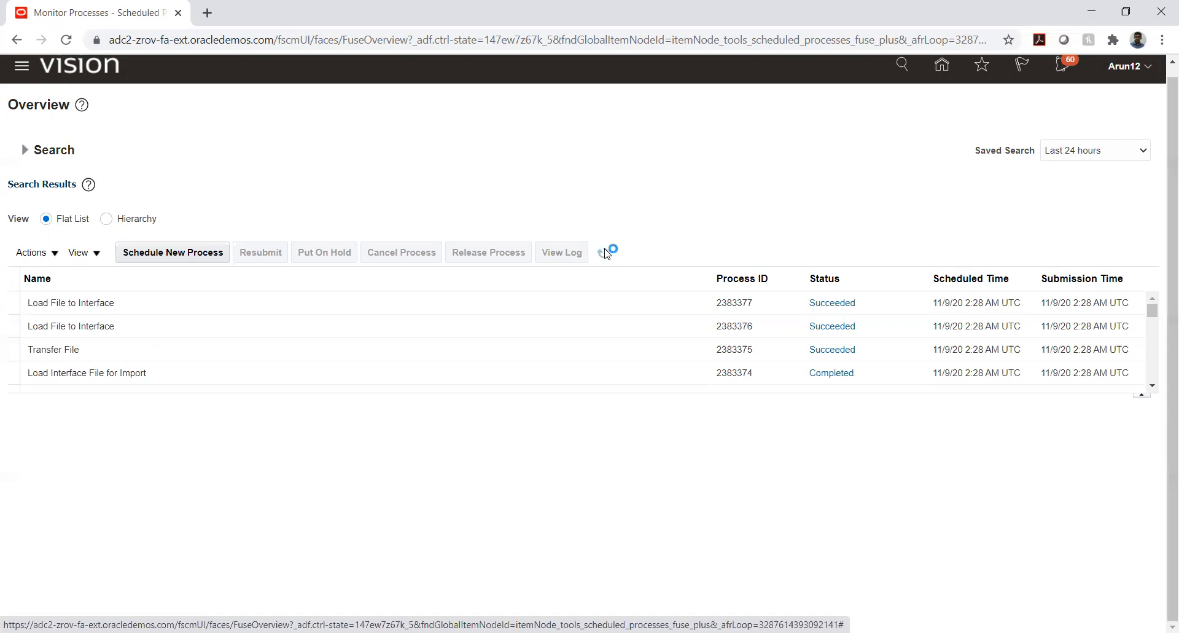
Start scheduling a new process and search for job names matching Import%
left_click(210, 252)
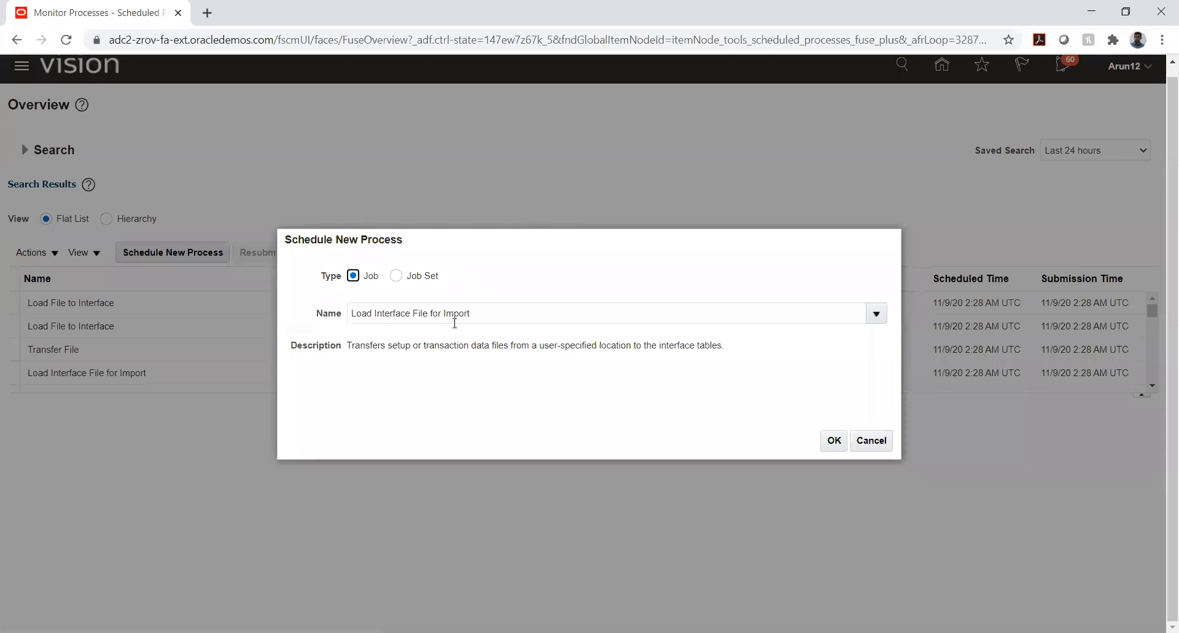
left_click(483, 313)
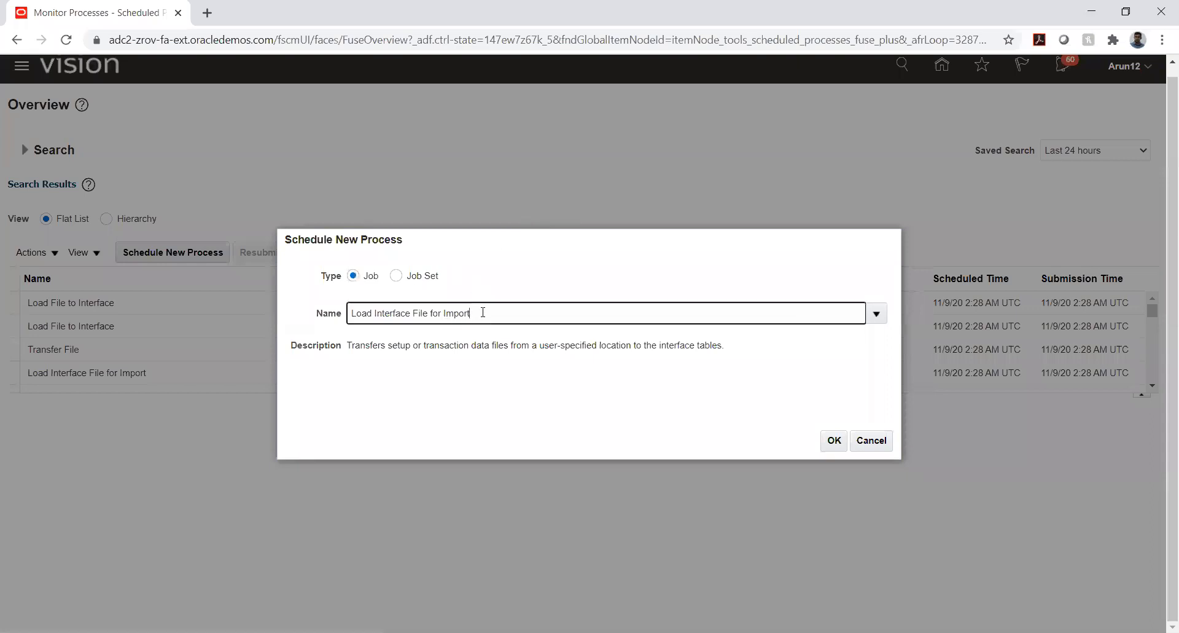
triple_click(484, 312)
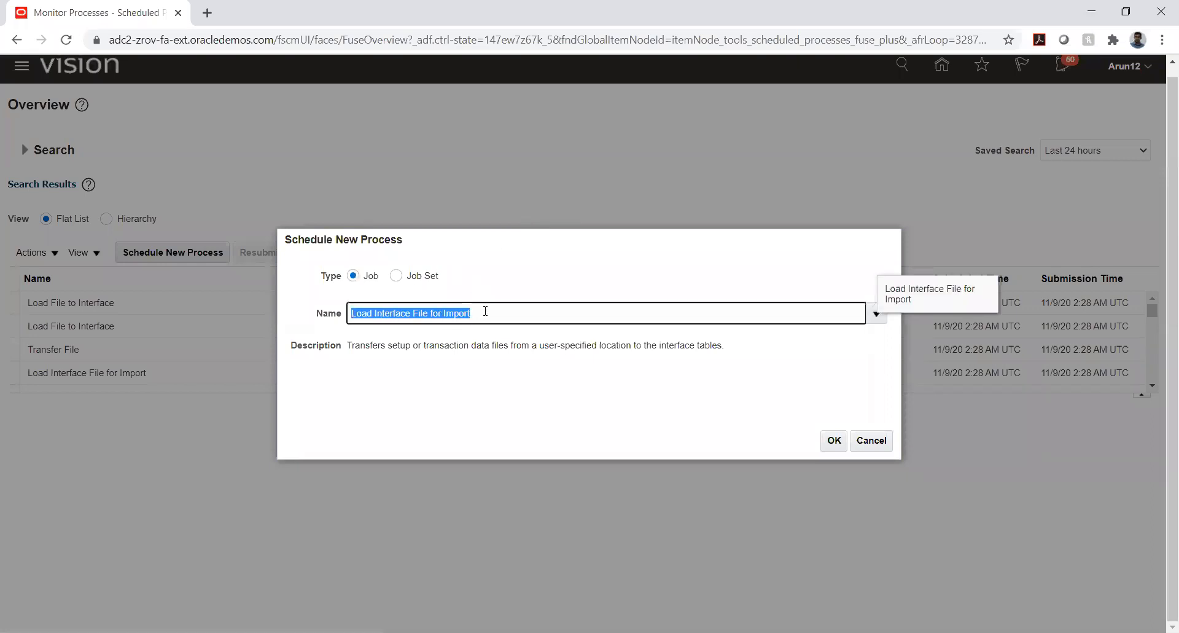
type("Import")
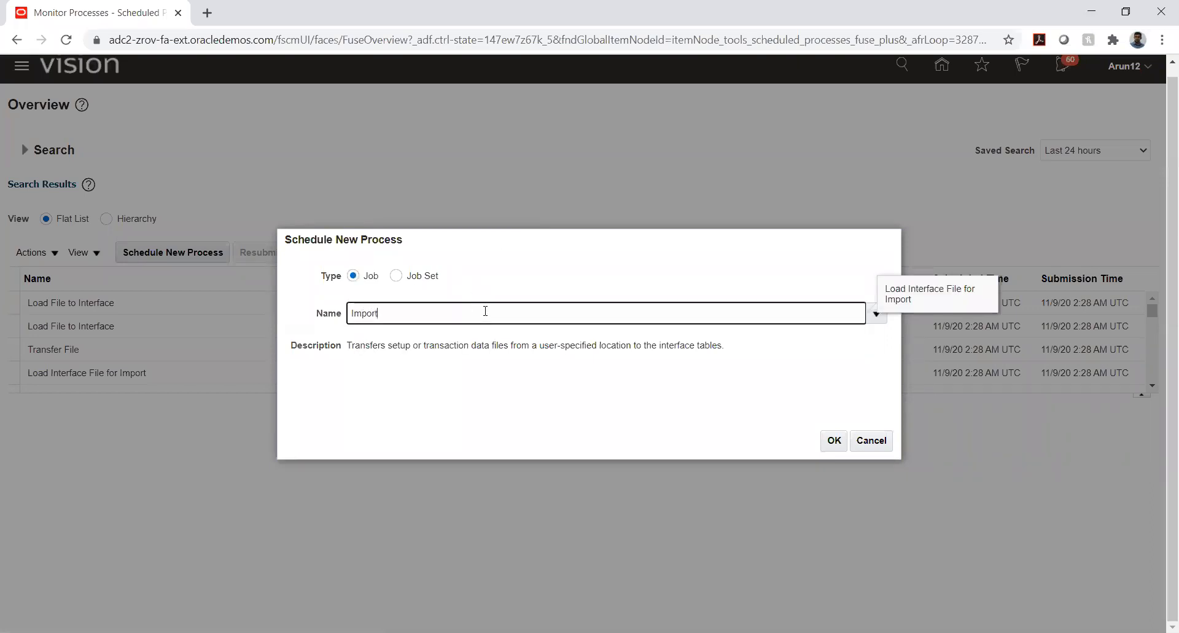
type("%")
key("Tab")
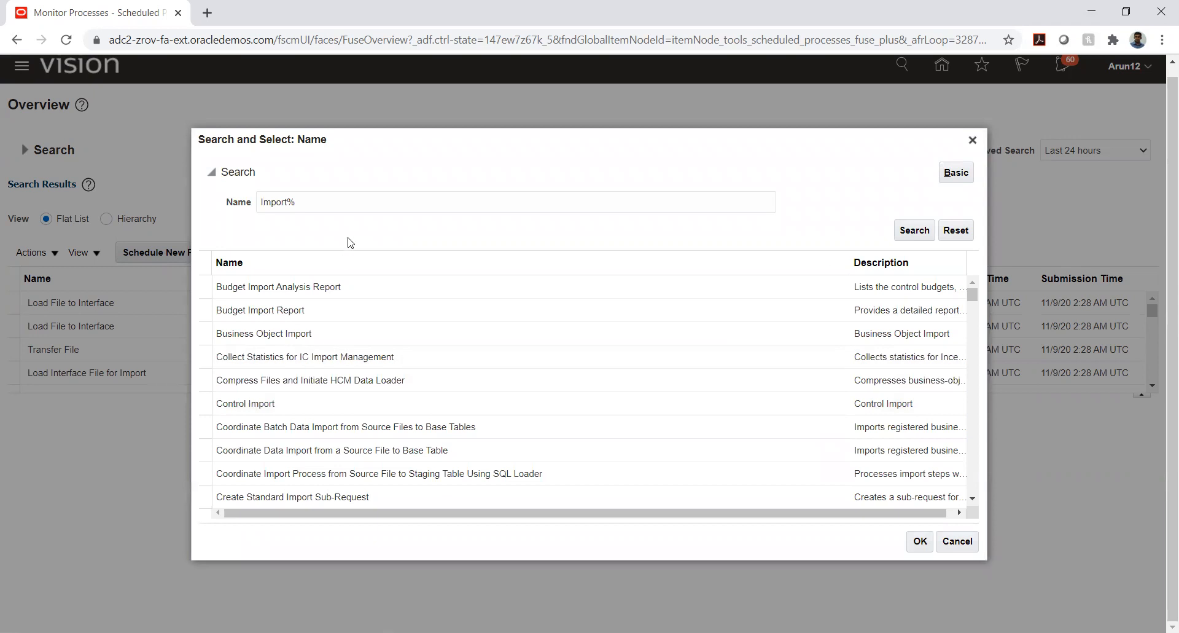
Choose Import Payables Invoices from the matching jobs and open its process details
scroll(284, 337, "down", 3)
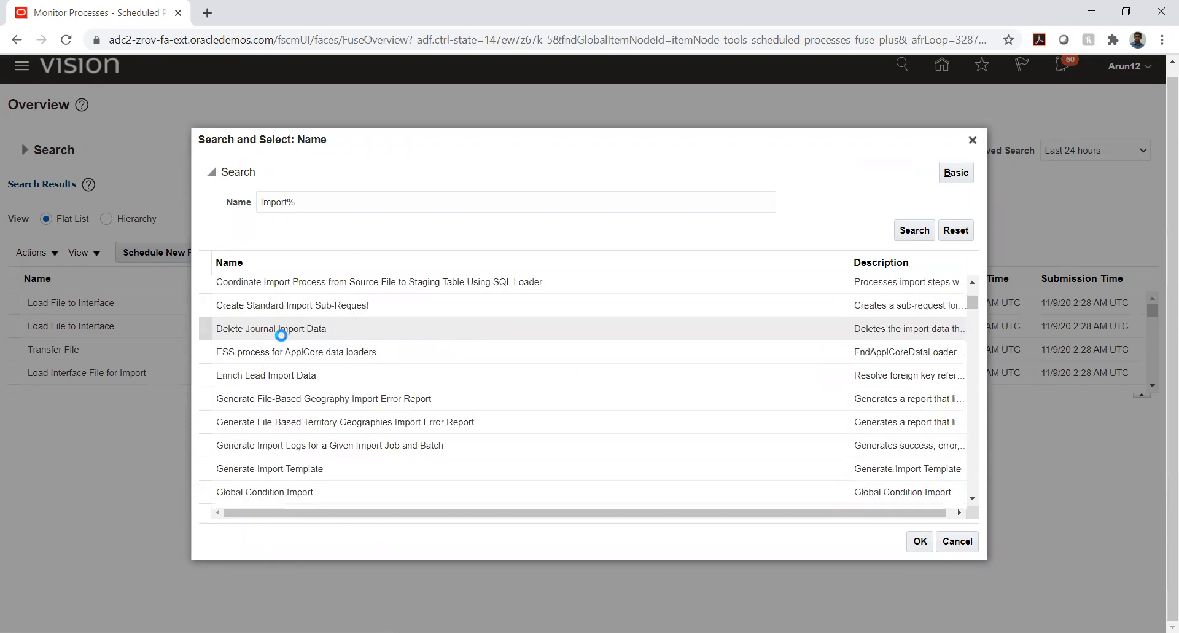
scroll(283, 340, "down", 2)
scroll(282, 340, "down", 4)
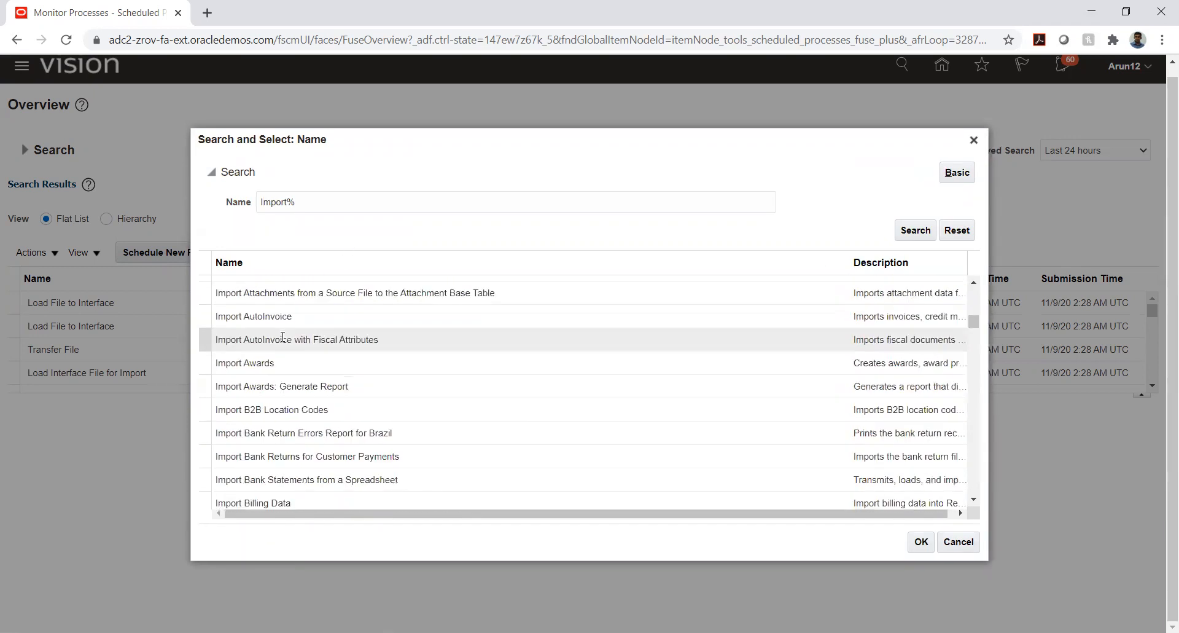
scroll(283, 337, "down", 4)
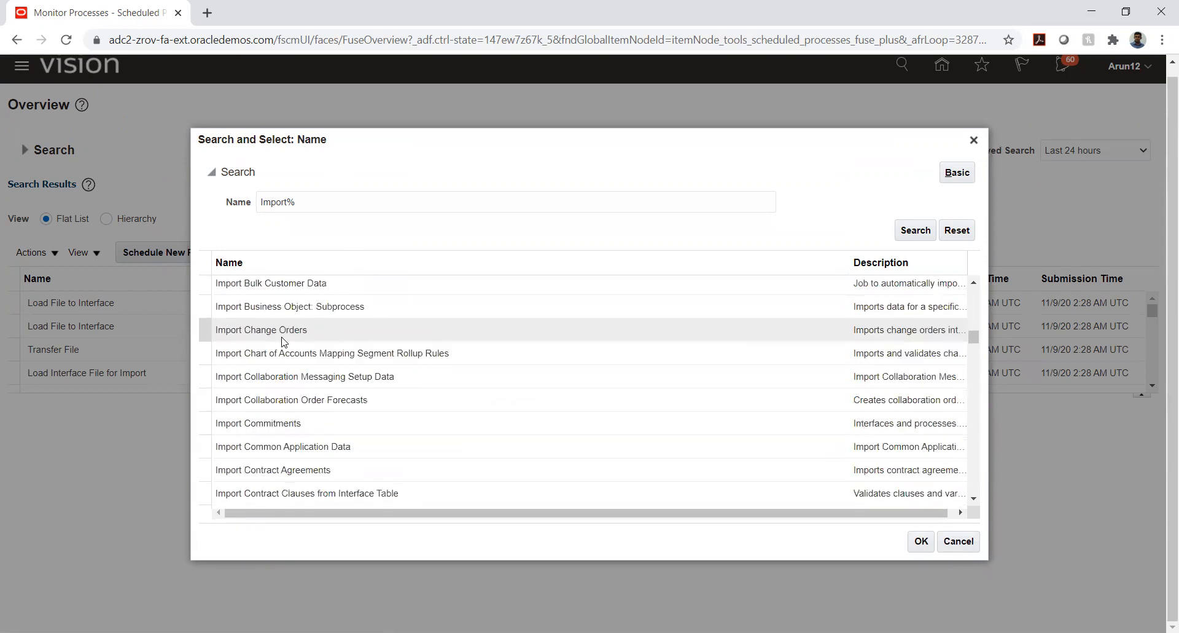
scroll(282, 336, "down", 3)
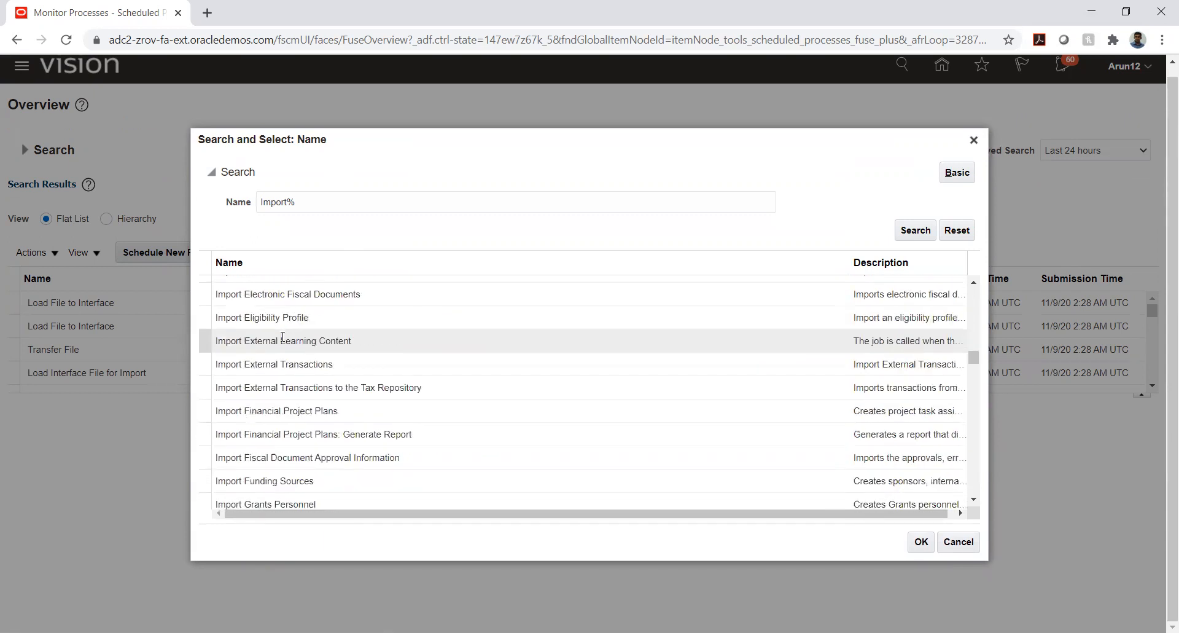
scroll(283, 337, "down", 2)
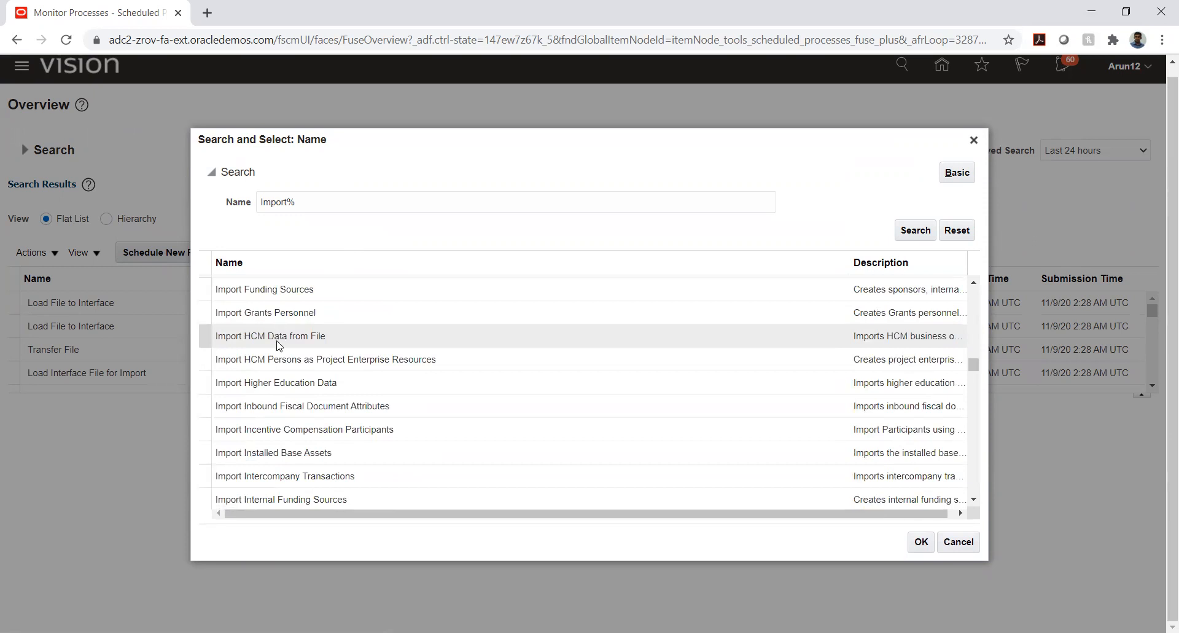
scroll(279, 345, "down", 2)
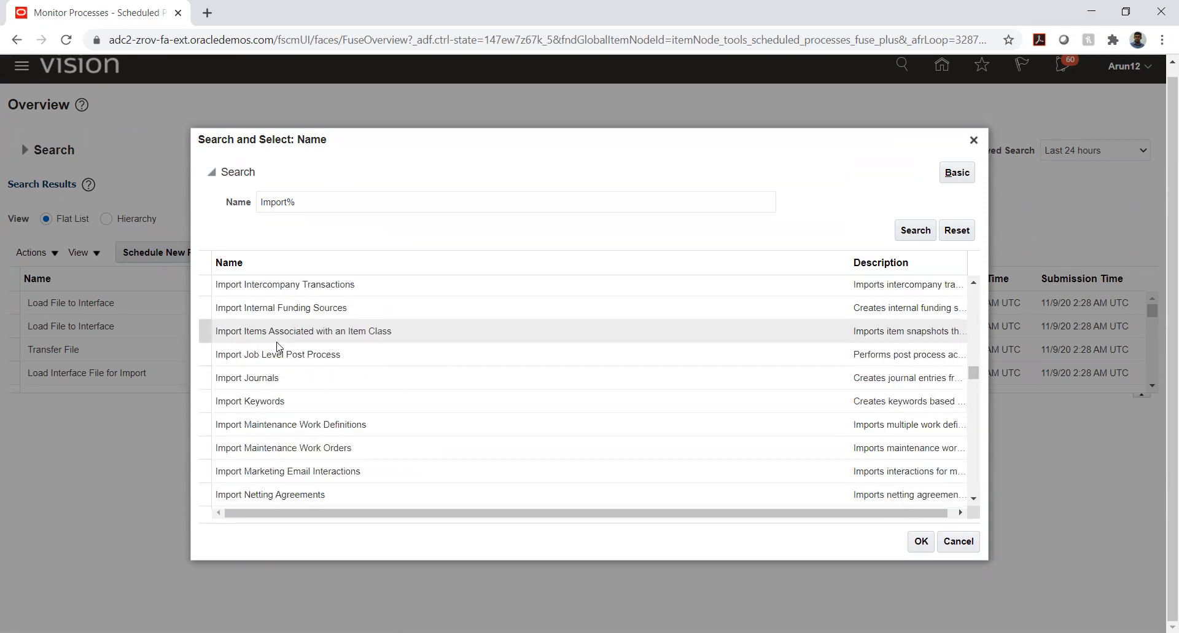
scroll(278, 341, "down", 3)
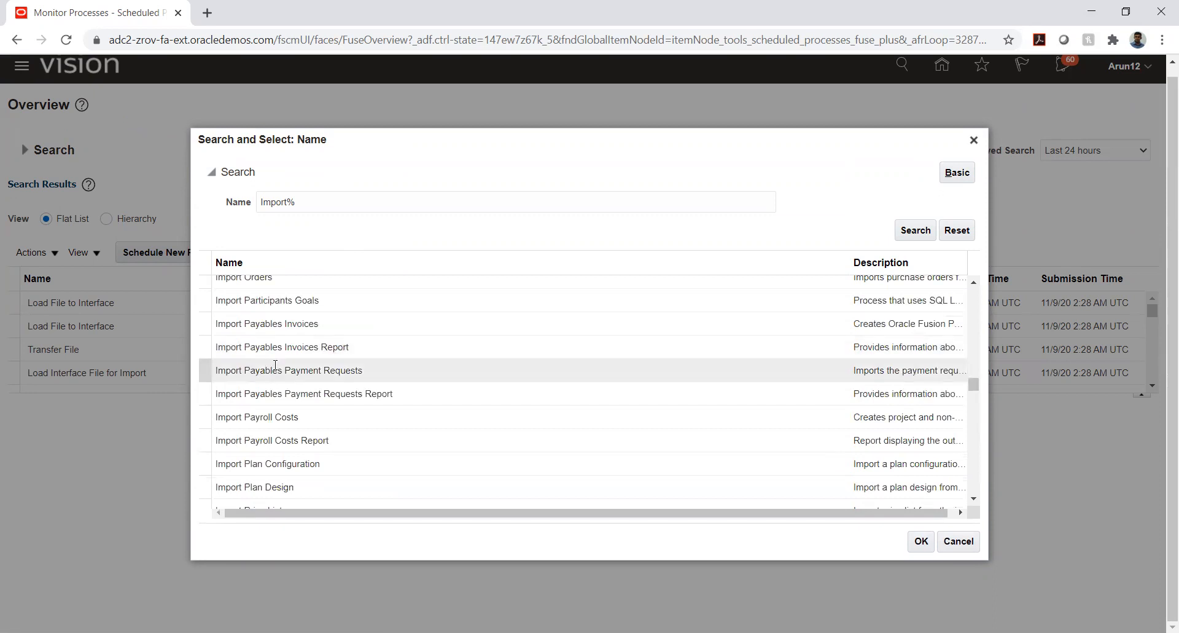
left_click(270, 322)
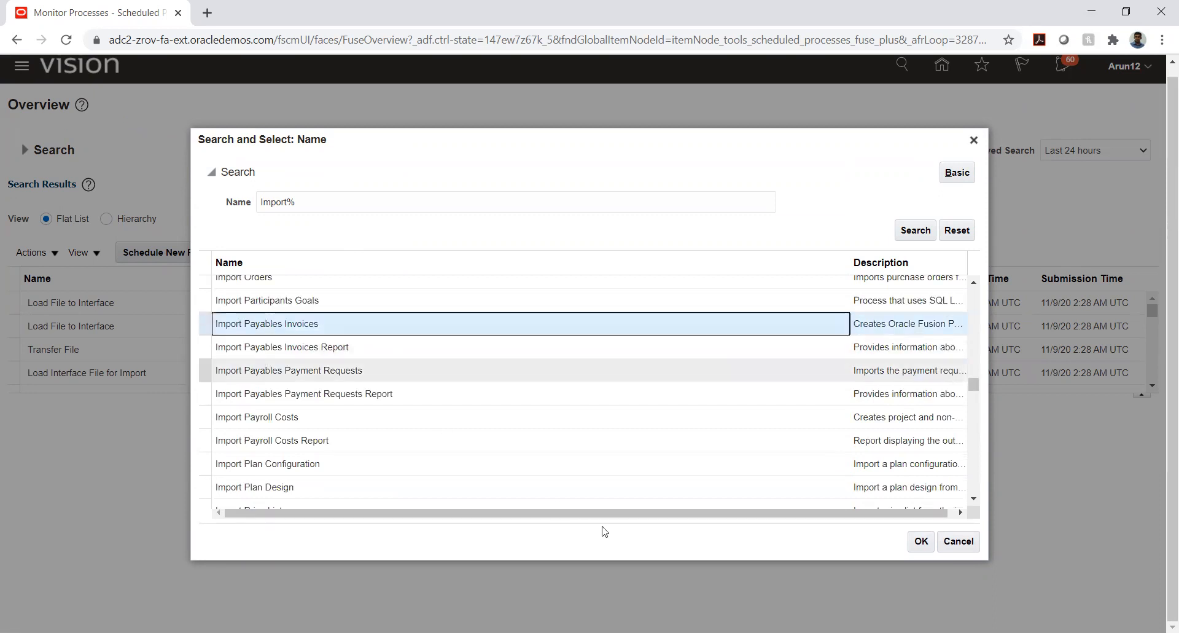
left_click(915, 541)
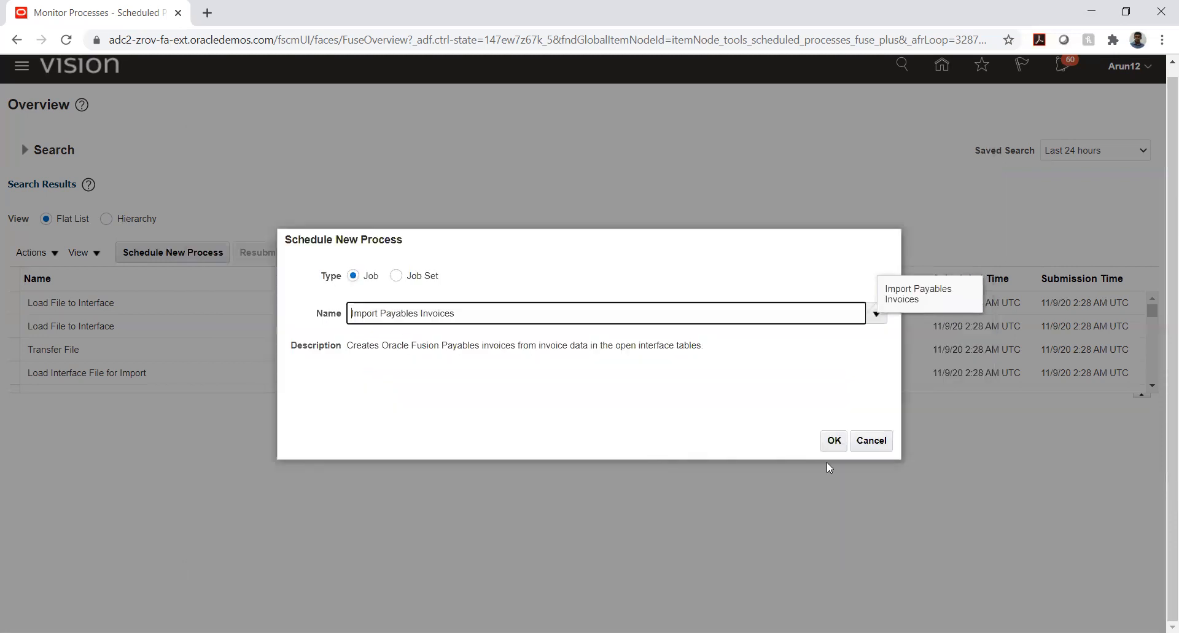
left_click(833, 439)
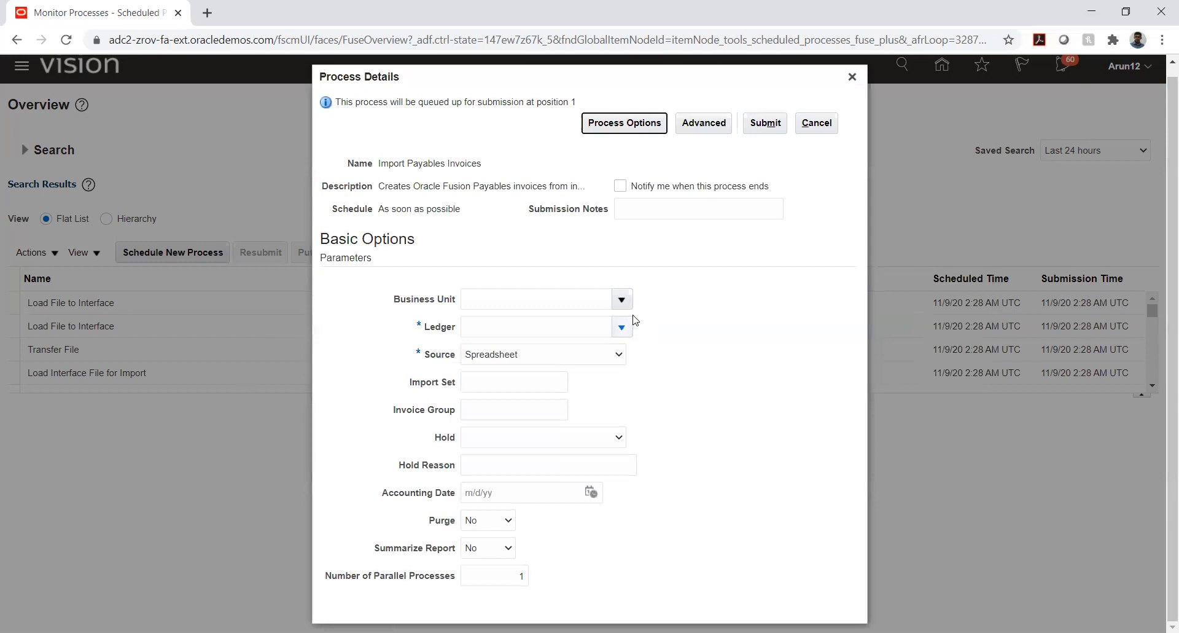
Search the business units for TATA_A and set the Business Unit parameter to TATA_AUTO_03_BU
left_click(622, 300)
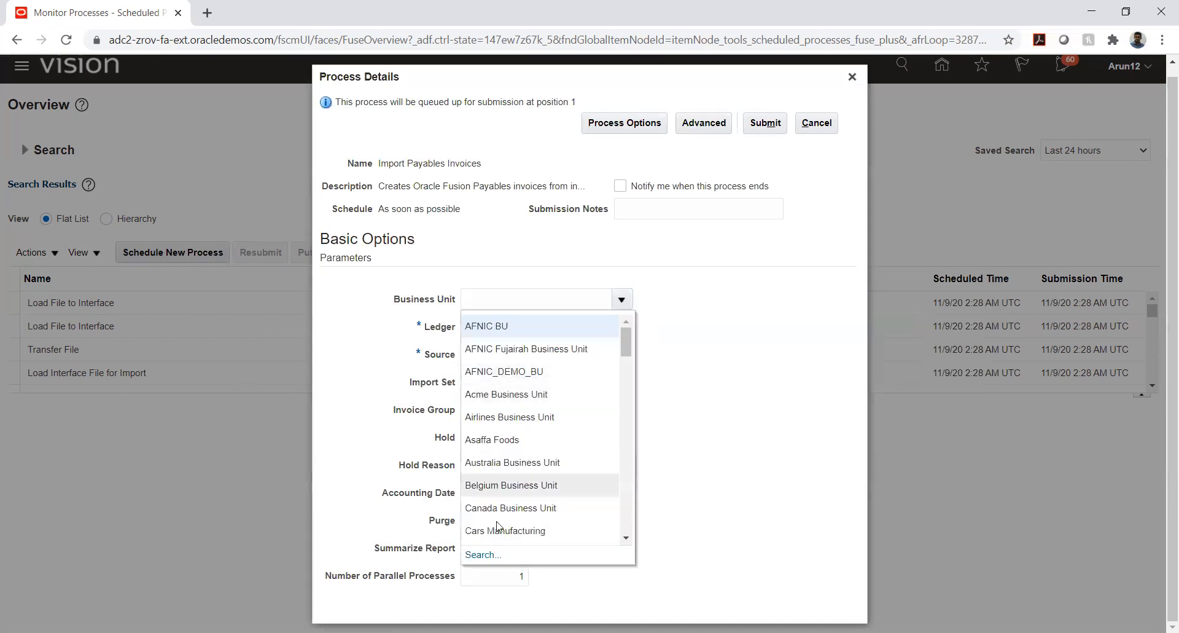
left_click(482, 554)
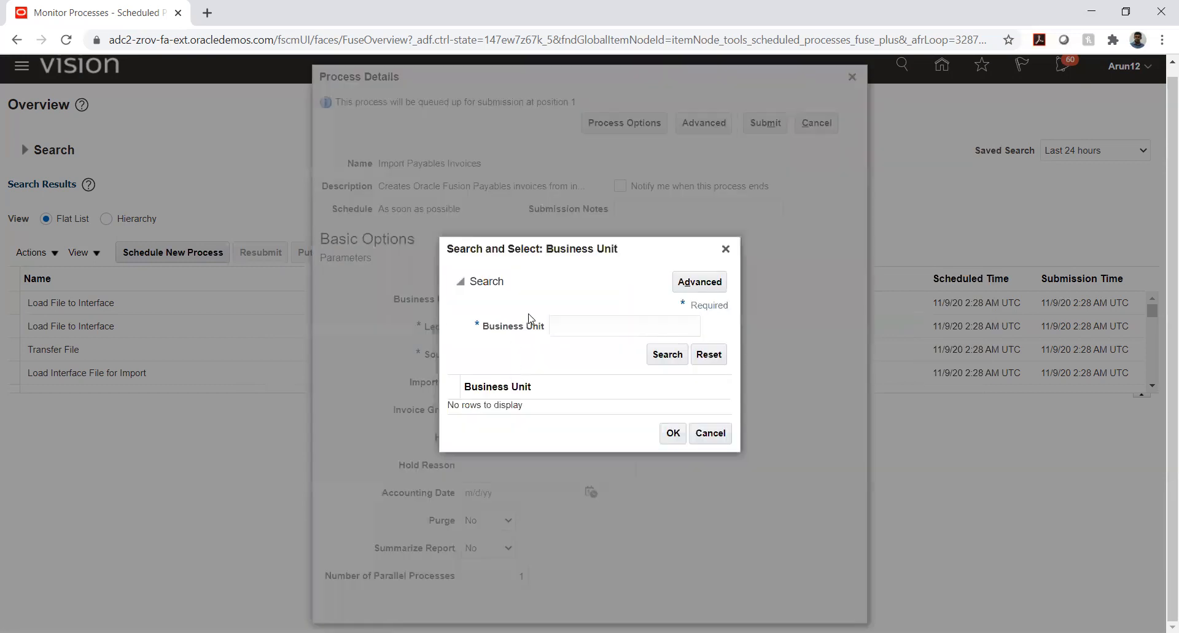
left_click(570, 325)
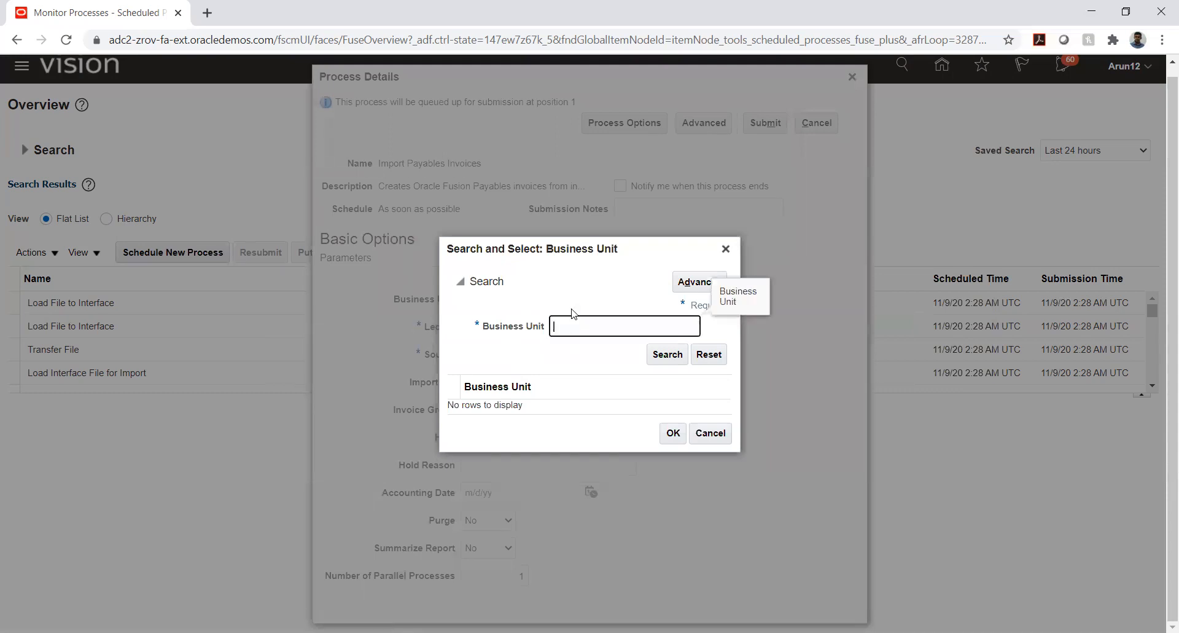
type("TATA_A")
key("Return")
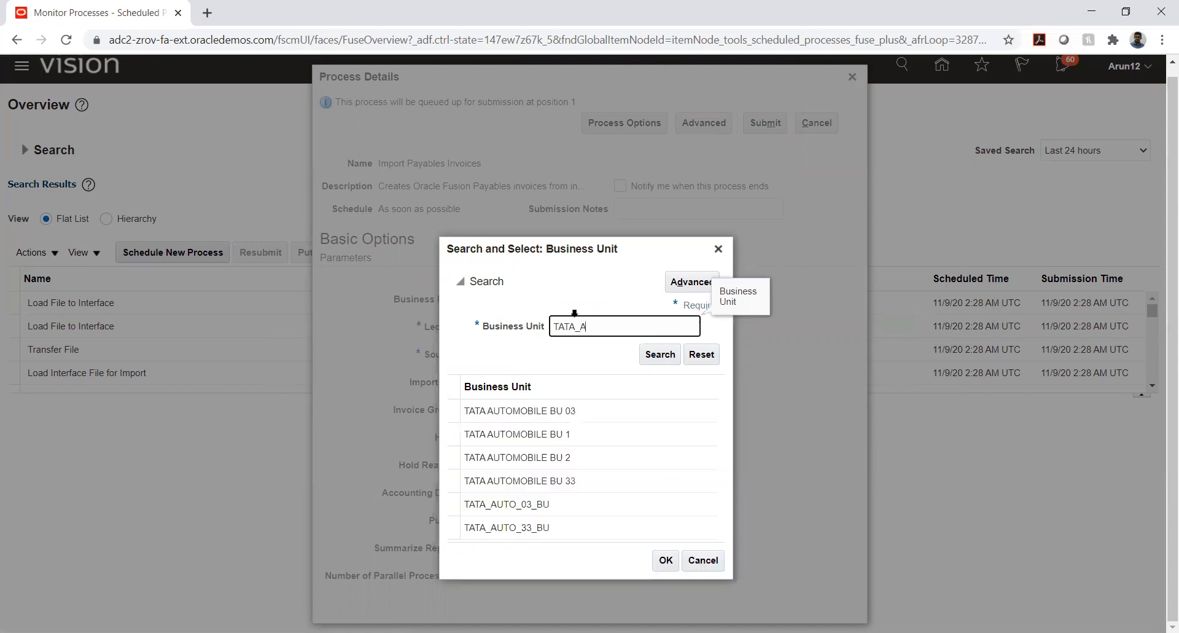
left_click(569, 441)
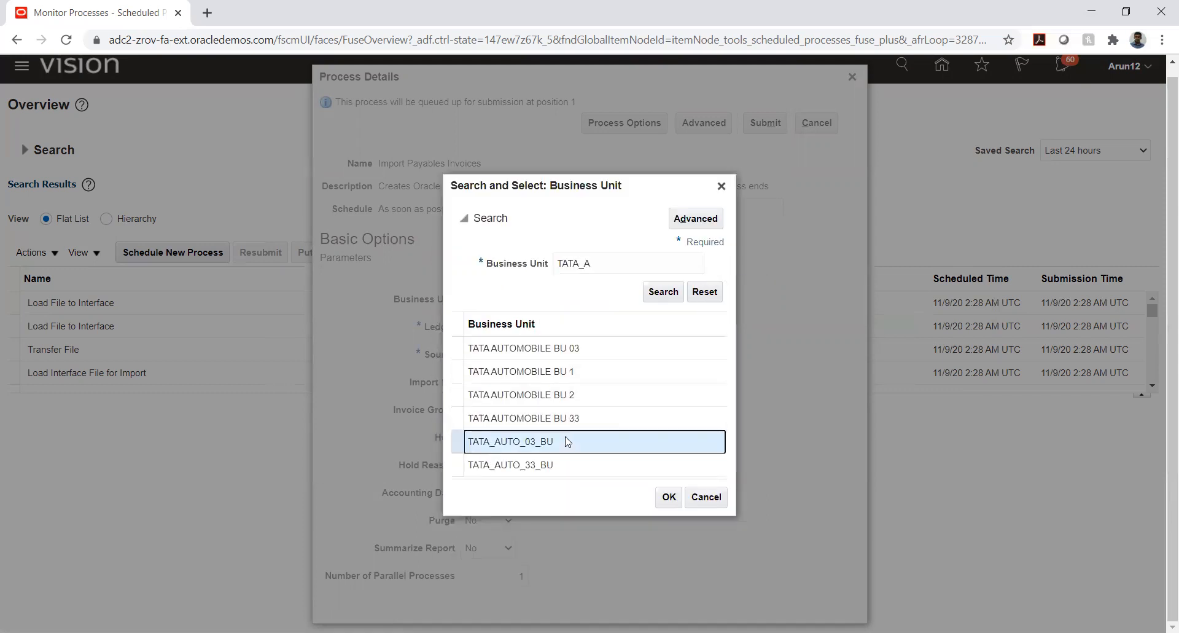
left_click(668, 497)
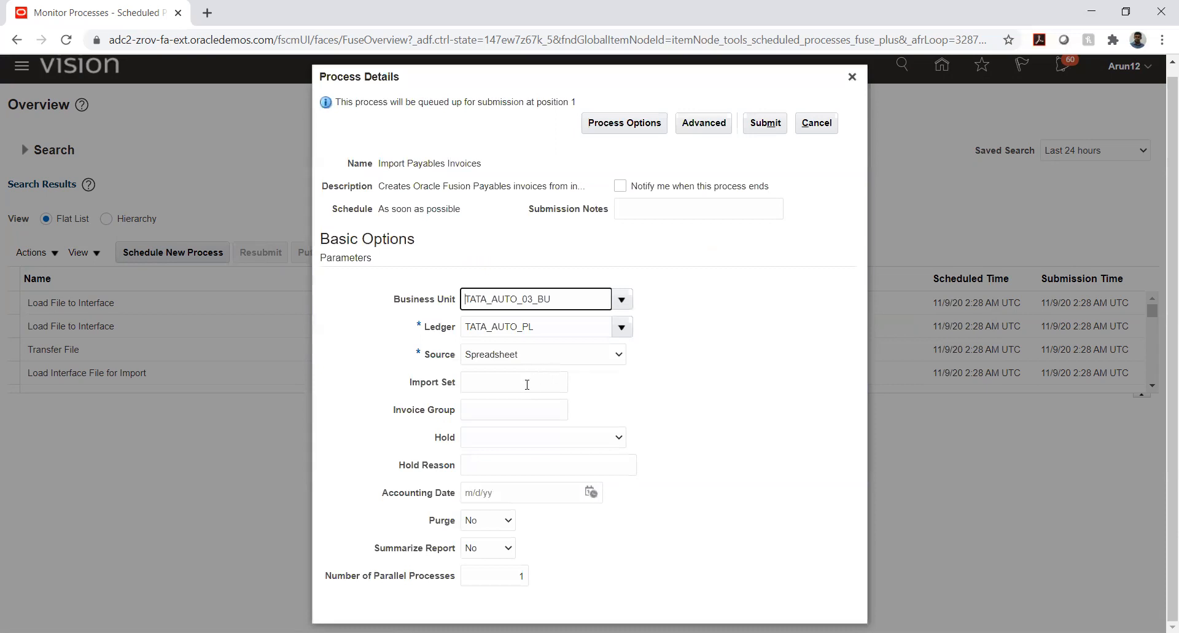
Set the invoice source to External and submit the Import Payables Invoices process
left_click(575, 356)
scroll(529, 442, "up", 5)
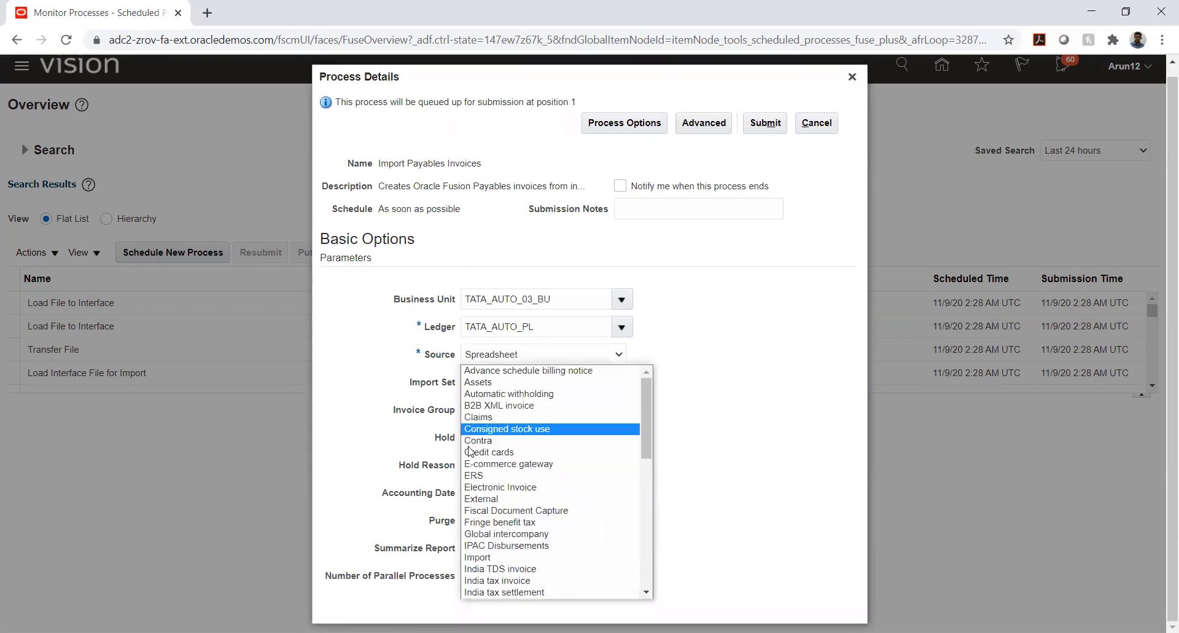
left_click(494, 502)
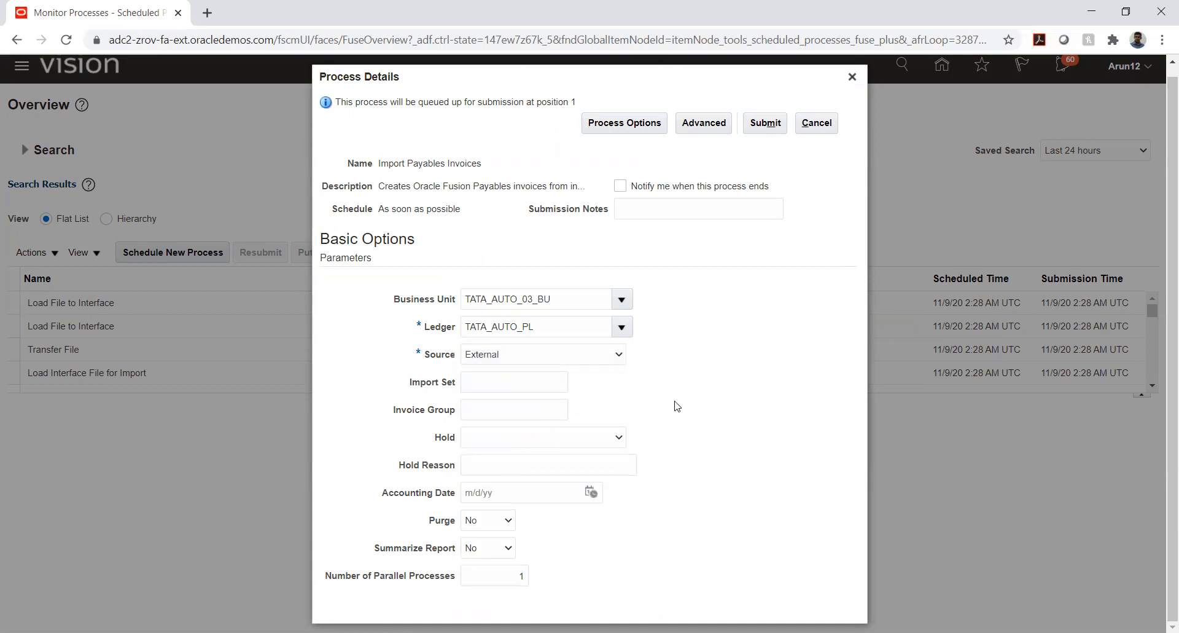
left_click(765, 122)
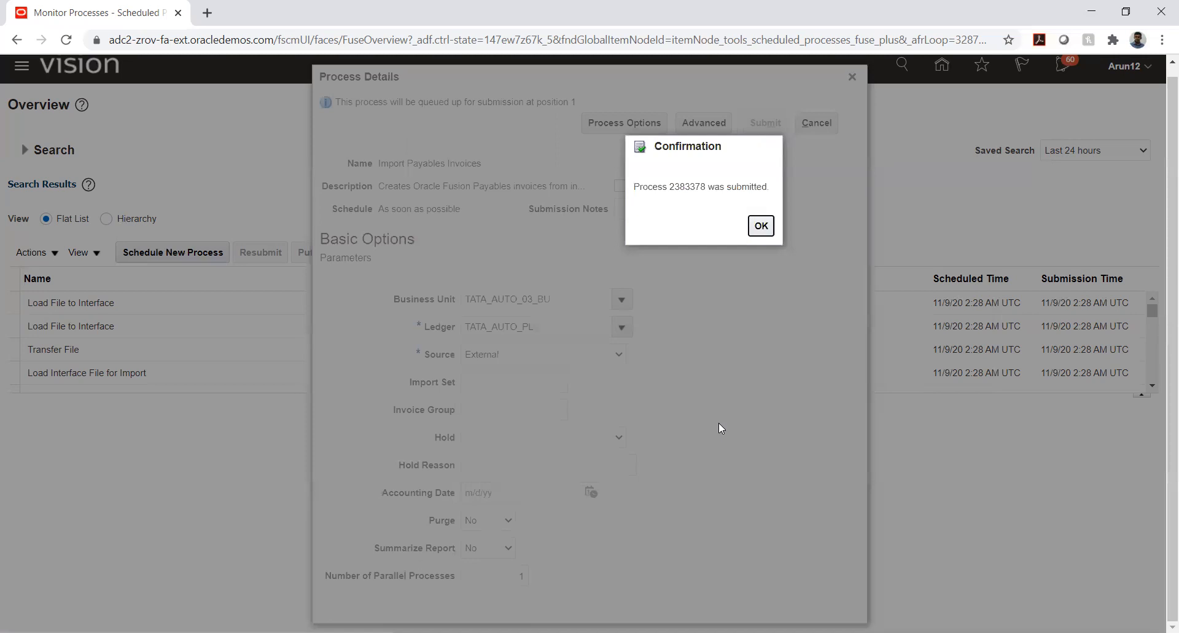
left_click(761, 226)
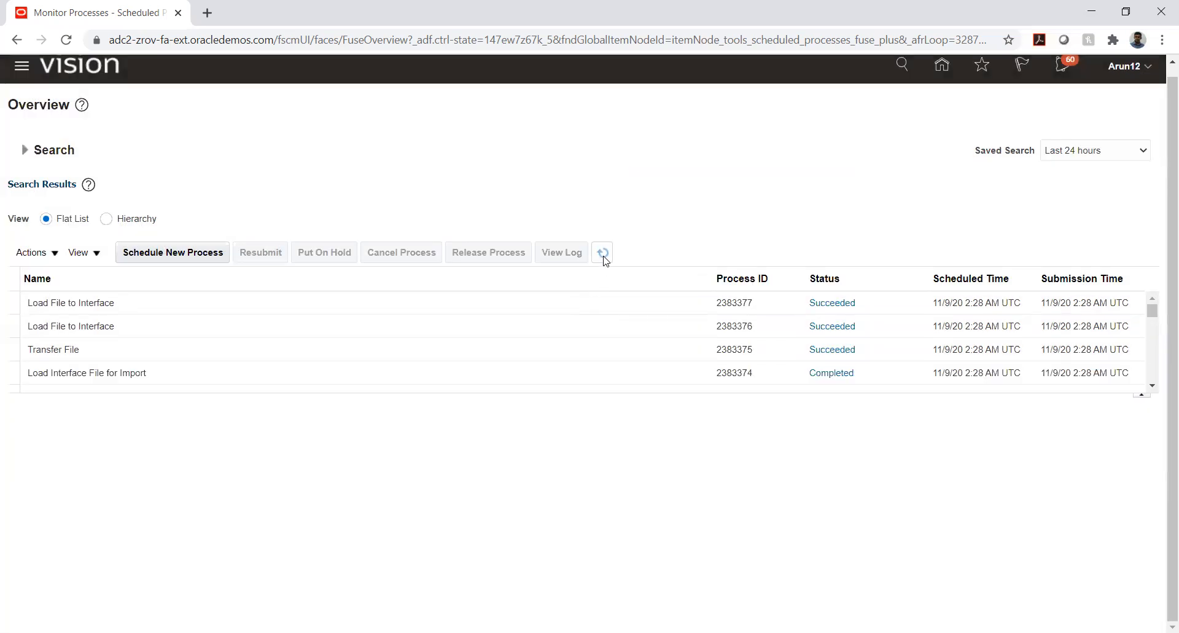
Refresh the scheduled processes list repeatedly to monitor the status of Import Payables Invoices and its report
left_click(603, 255)
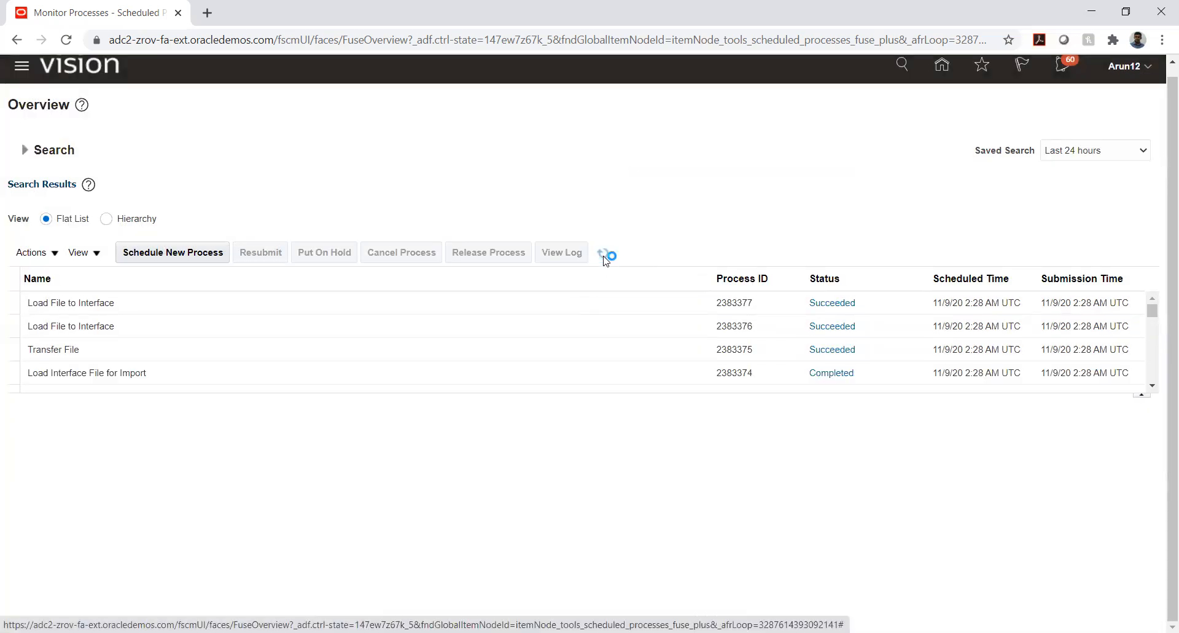
left_click(604, 255)
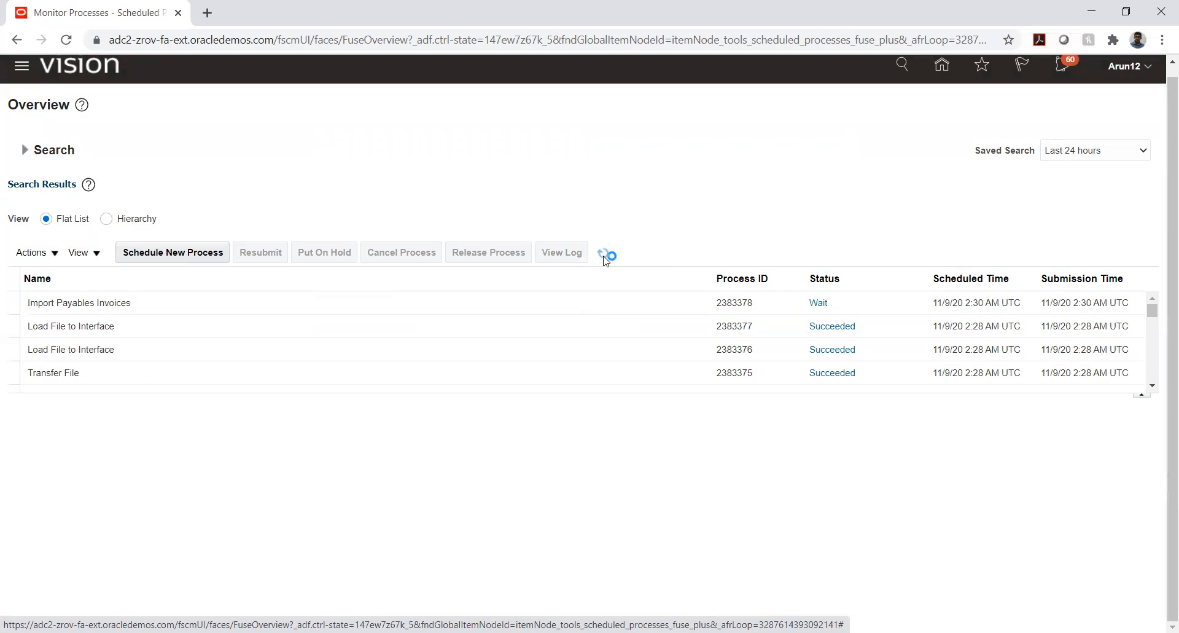
left_click(605, 257)
left_click(605, 256)
left_click(604, 254)
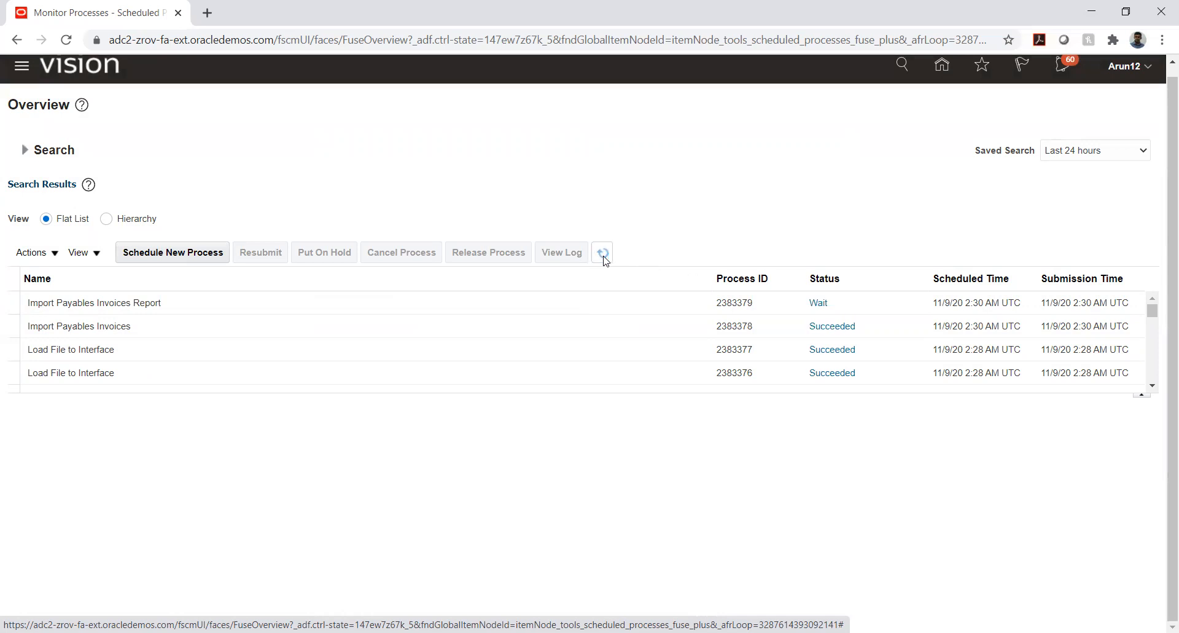
left_click(604, 254)
left_click(604, 254)
left_click(604, 256)
left_click(604, 256)
left_click(604, 256)
left_click(604, 255)
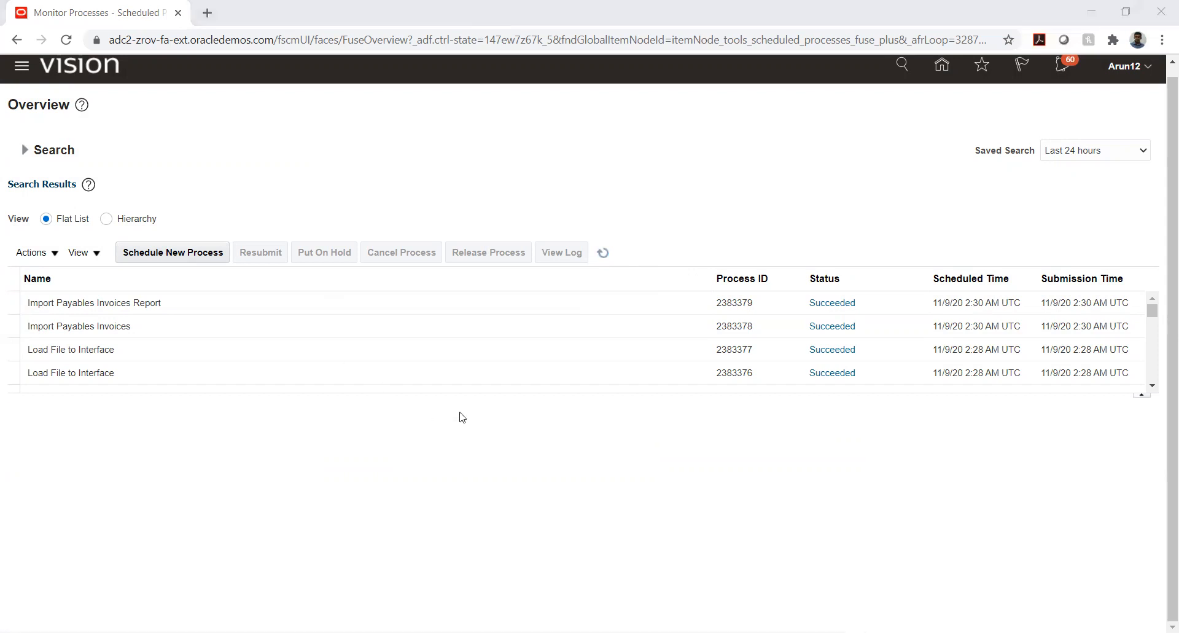
Republish the output of the Import Payables Invoices Report process and open the downloaded PDF
left_click(186, 310)
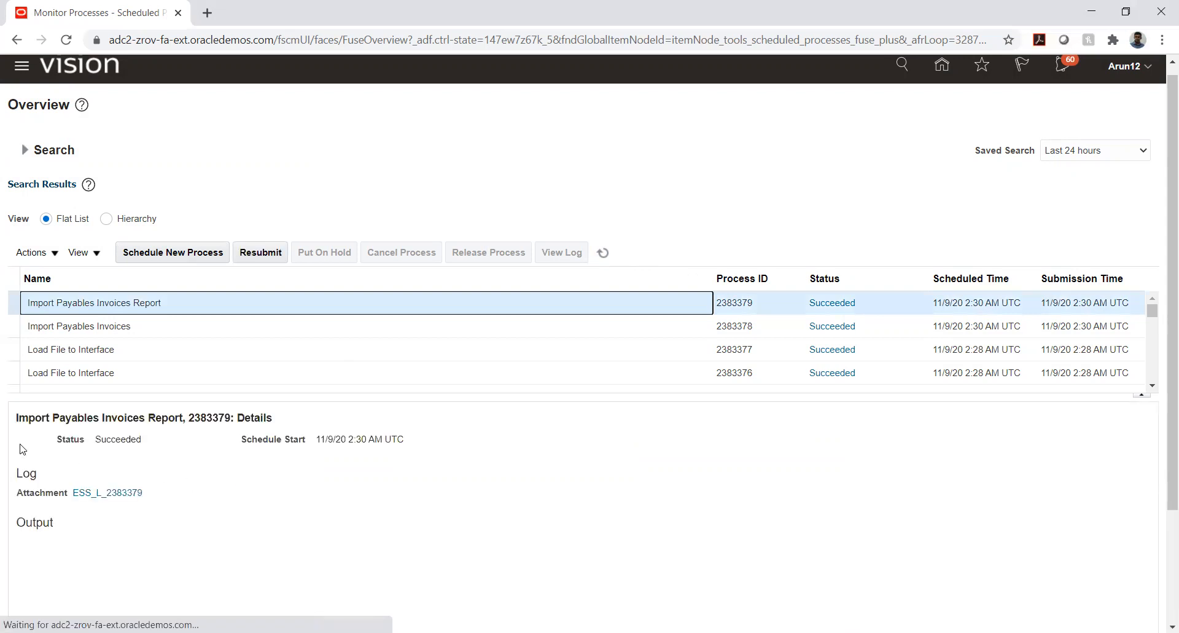
scroll(11, 448, "down", 2)
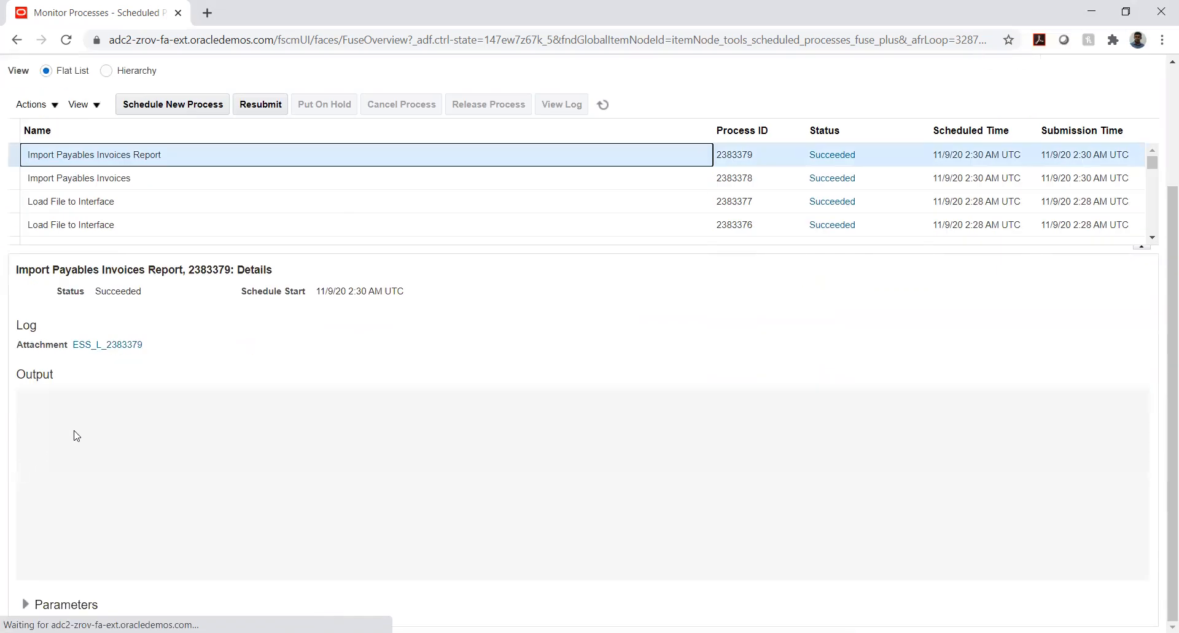
left_click(269, 449)
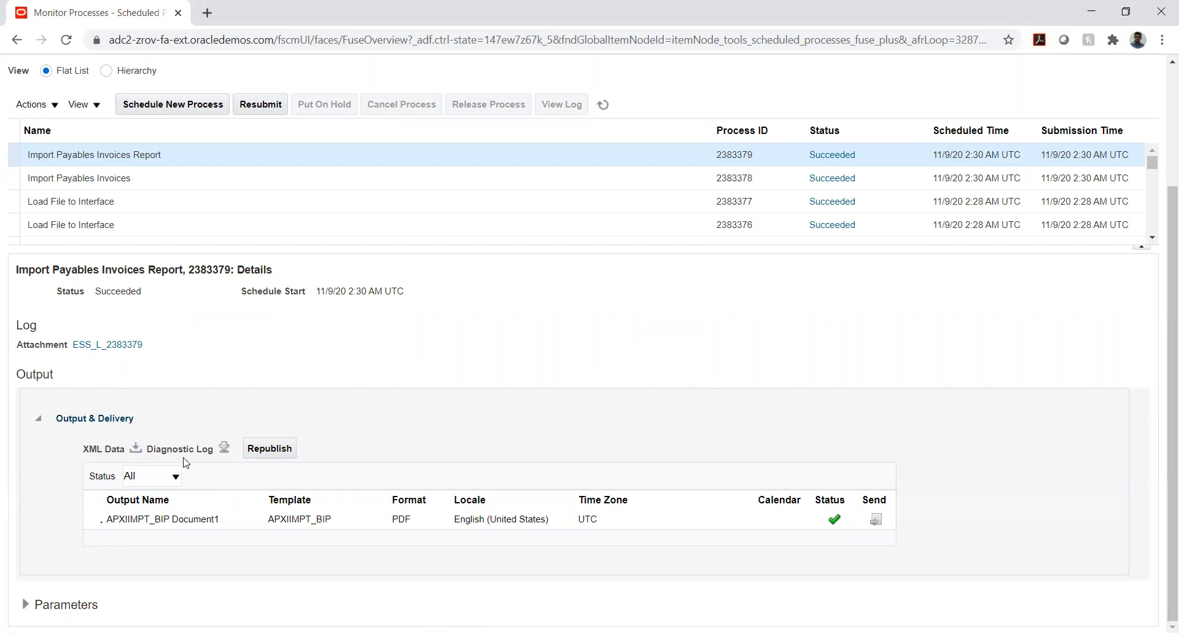
left_click(264, 451)
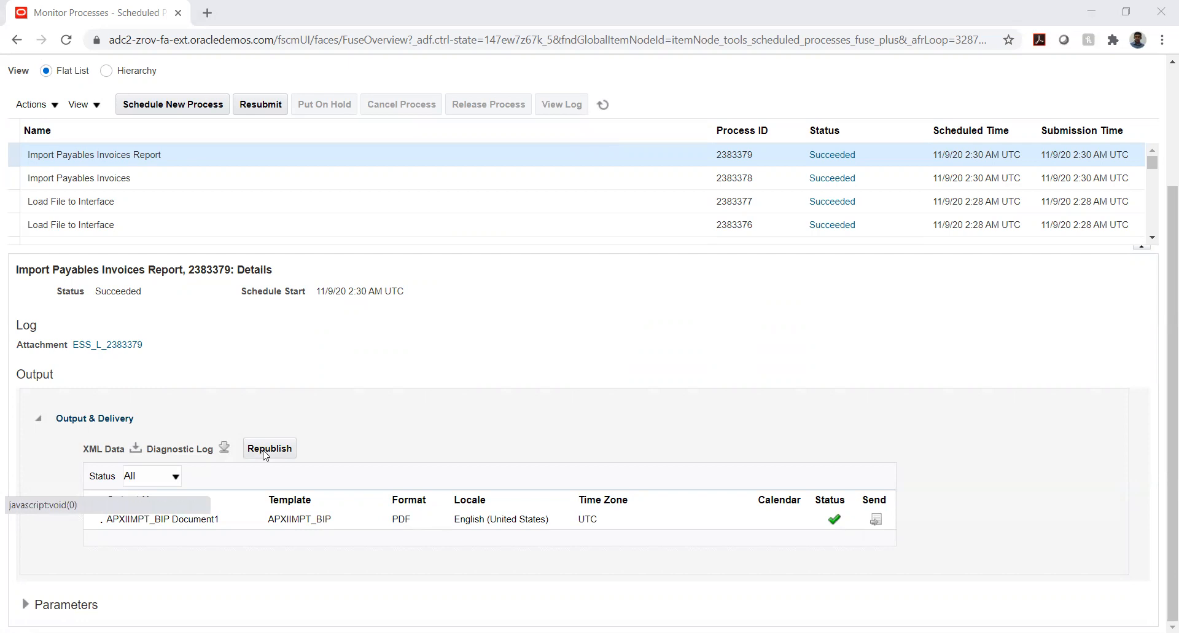
left_click(265, 453)
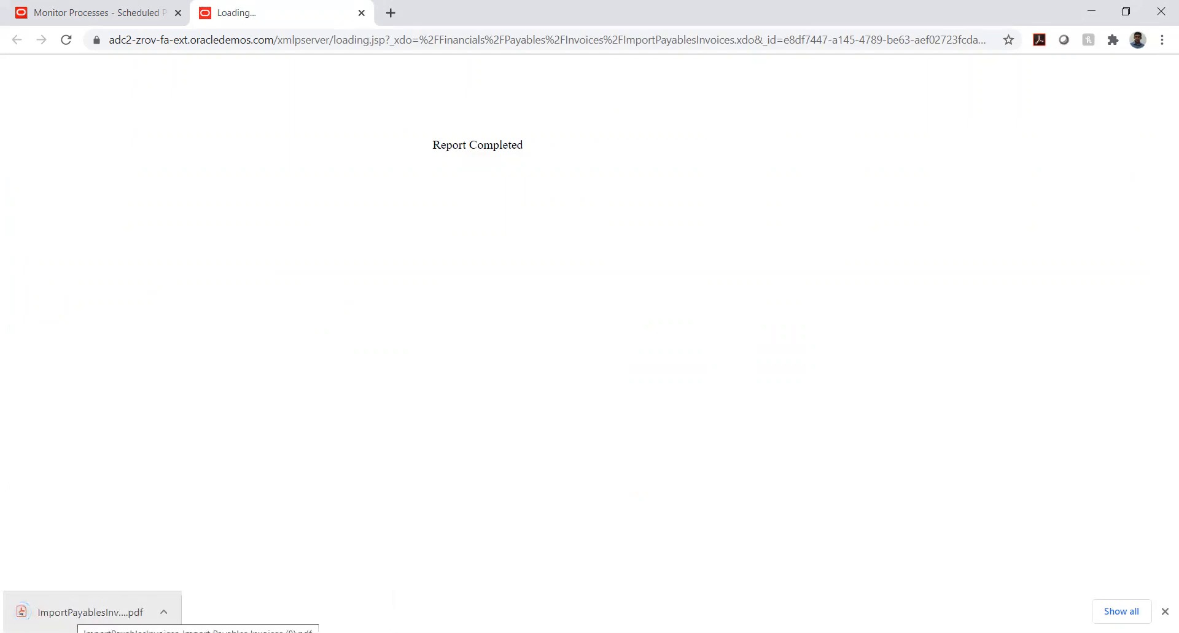
left_click(90, 612)
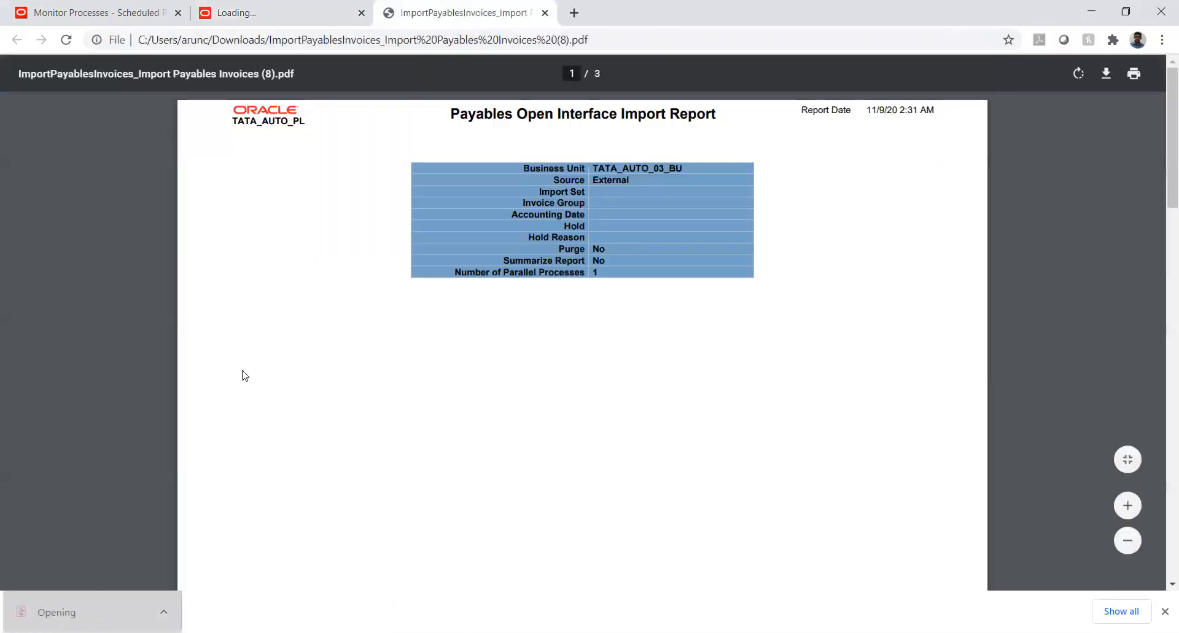
Review the audit table in the import report and copy the prepayment invoice number PP_29384_90_LK
scroll(390, 308, "down", 8)
scroll(382, 312, "down", 3)
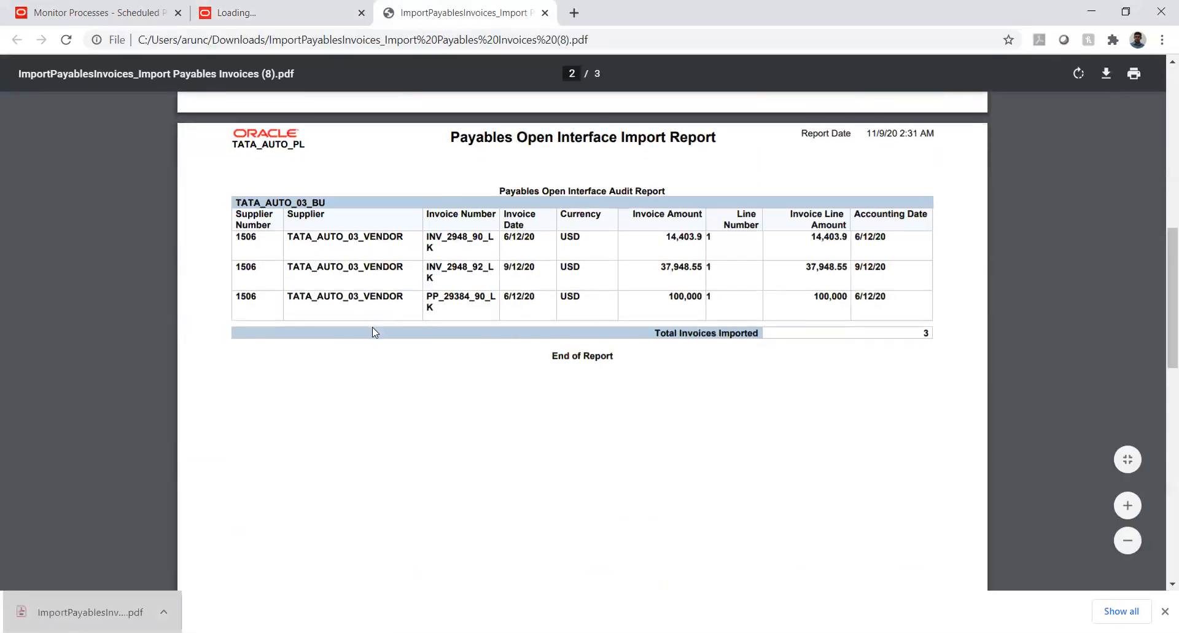
scroll(371, 334, "up", 2)
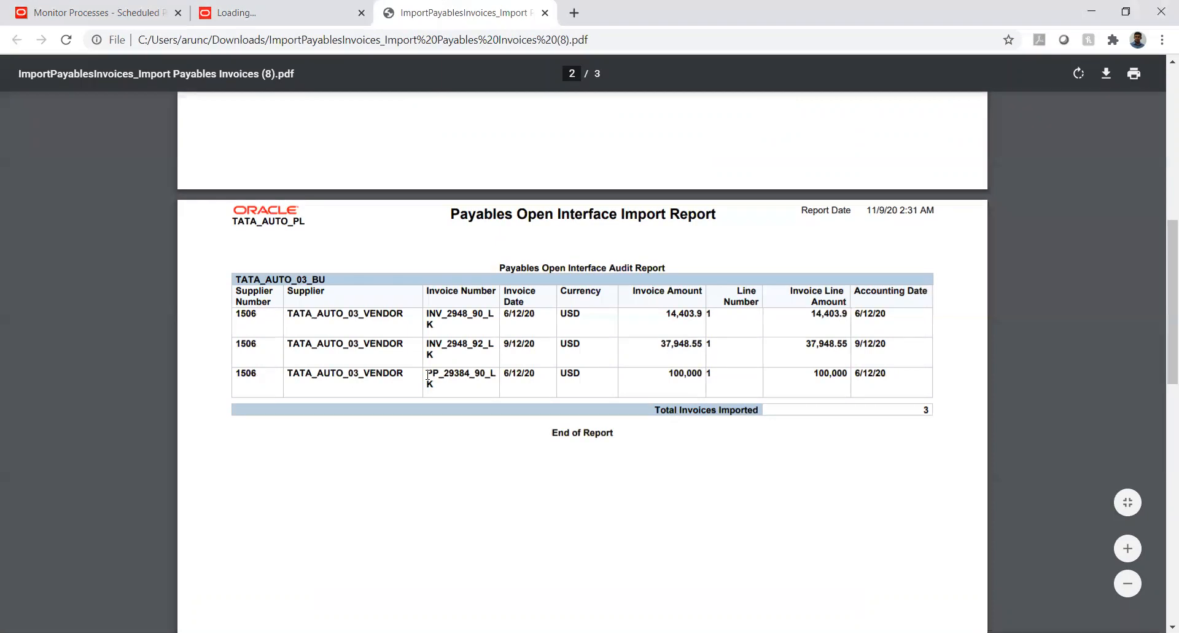
left_click_drag(429, 374, 436, 387)
key("ctrl+c")
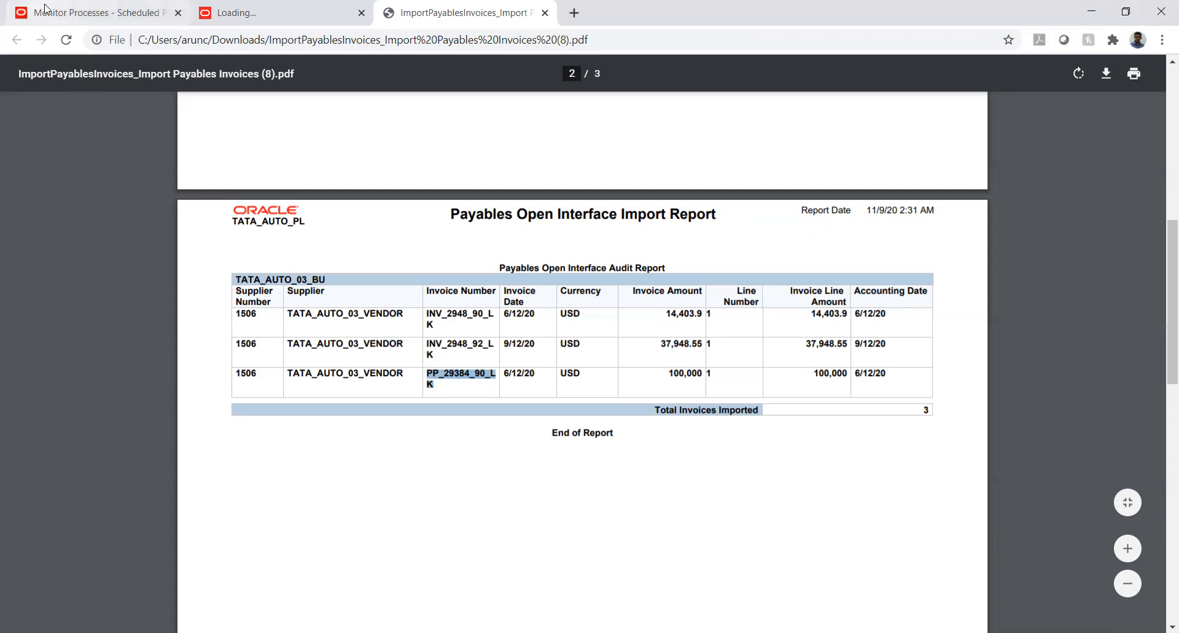
Return to Oracle Fusion and open the Manage Invoices page of the Payables Invoices work area
left_click(27, 19)
scroll(785, 387, "up", 3)
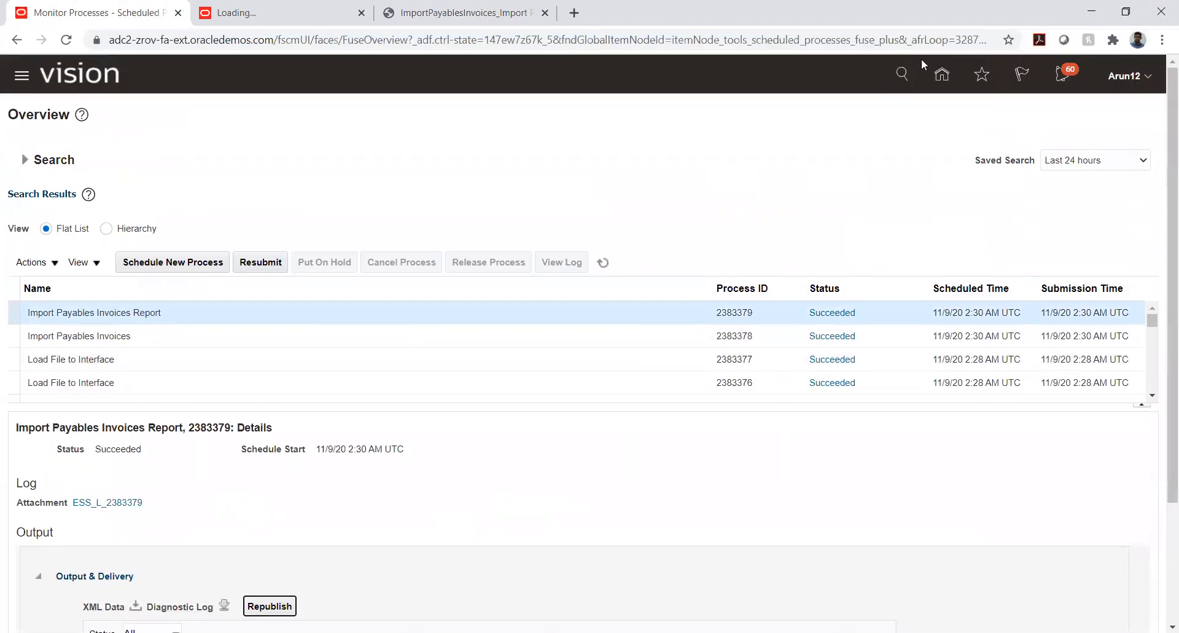
left_click(941, 76)
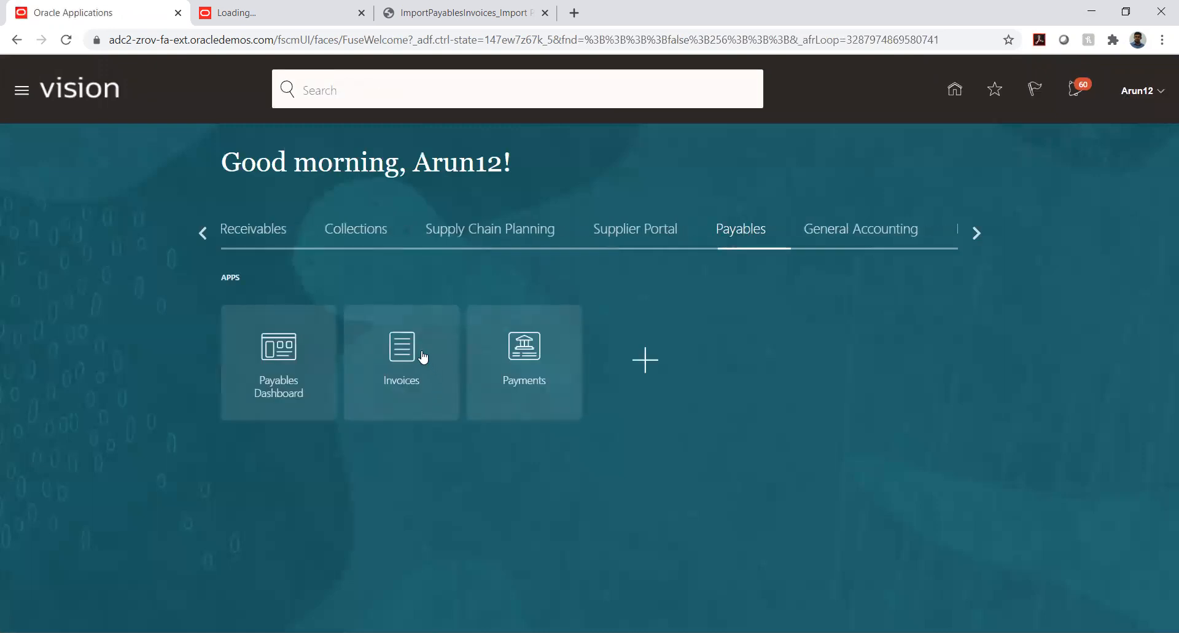
left_click(410, 354)
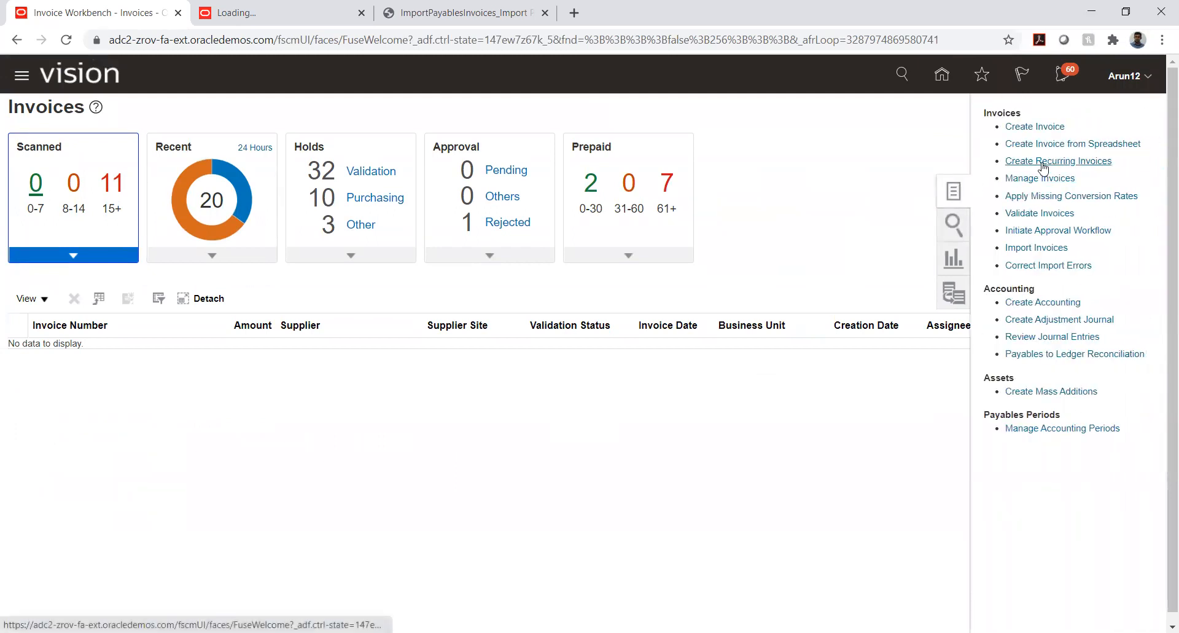
left_click(1044, 178)
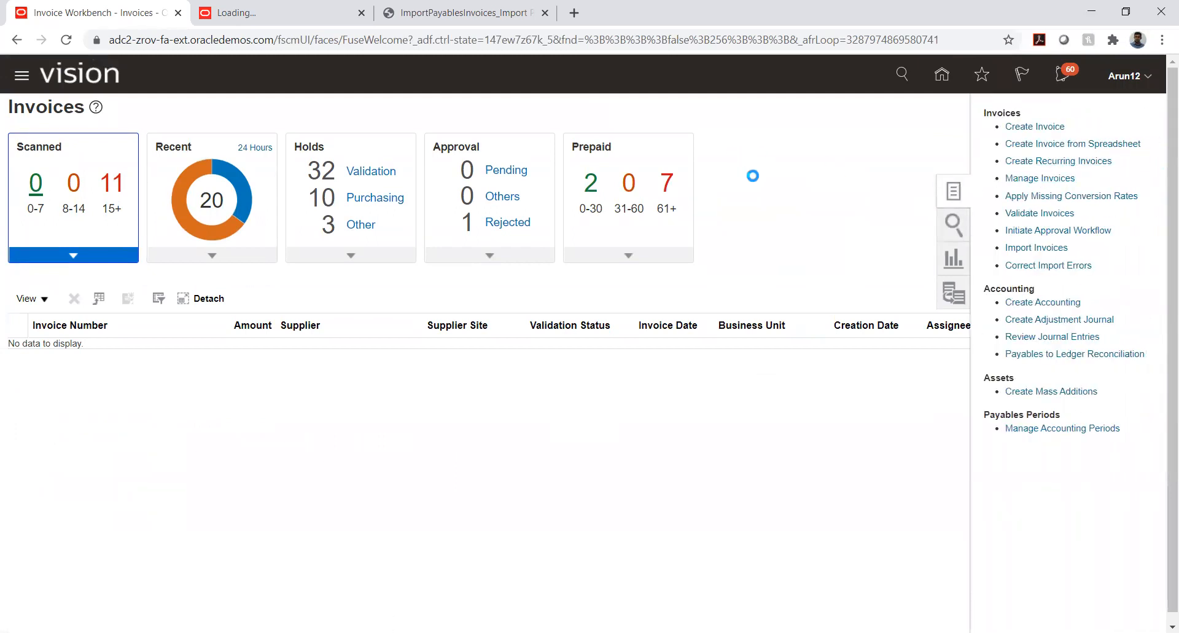
Try to find the imported prepayment by searching for the copied invoice number PP_29384_90_L K
left_click(284, 269)
key("ctrl+v")
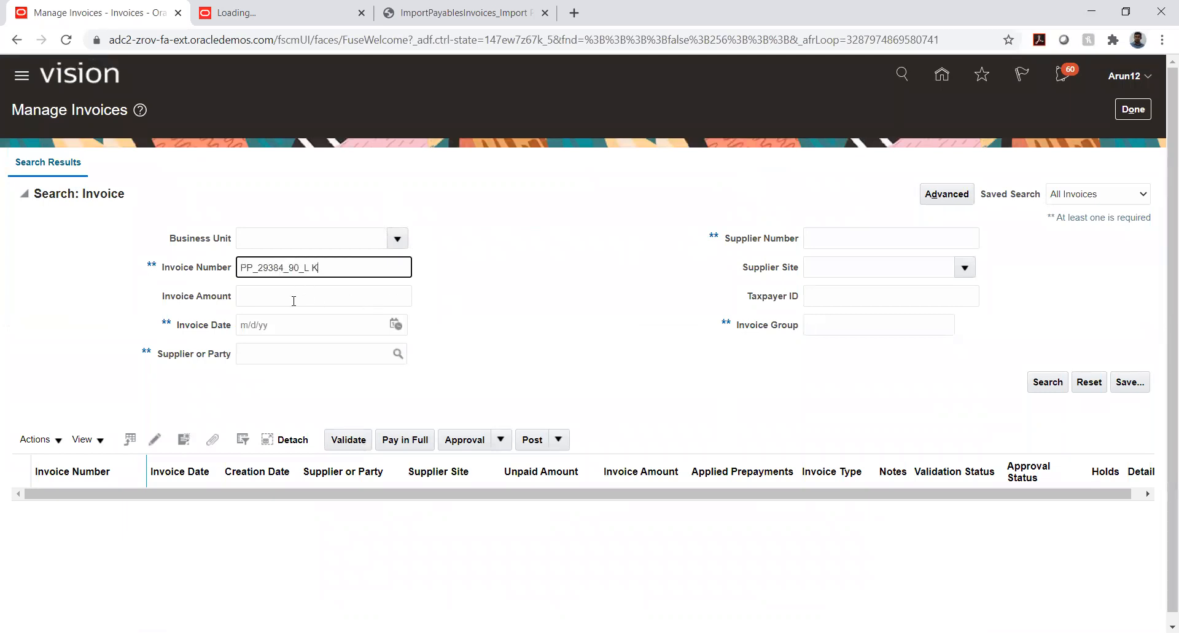
left_click(1044, 383)
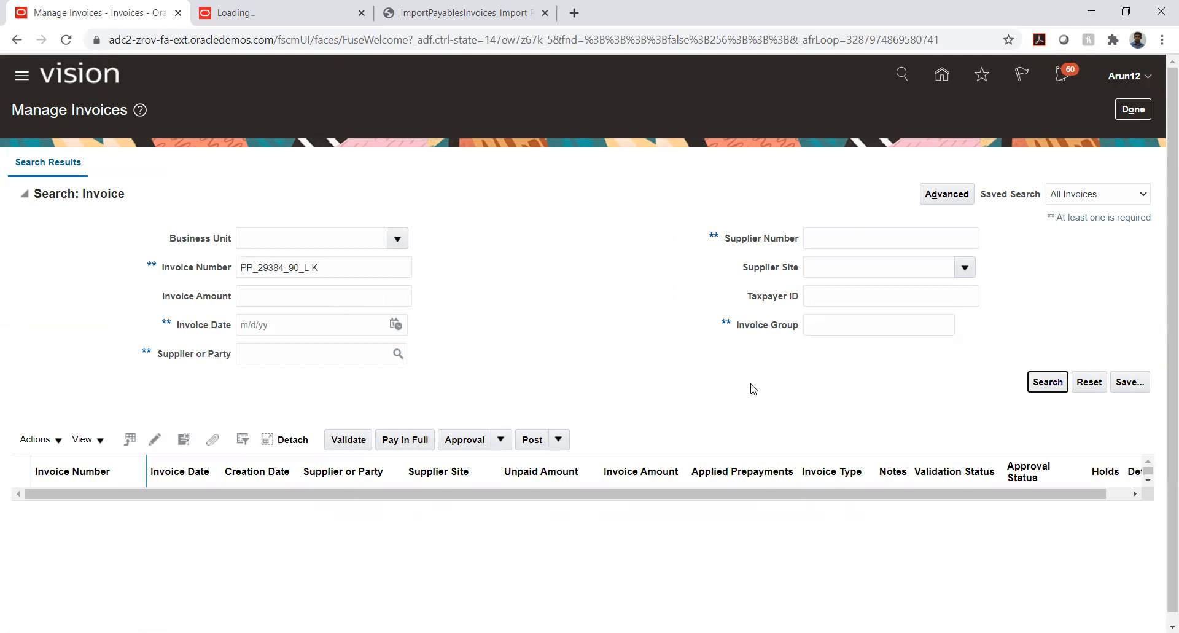
left_click(1037, 380)
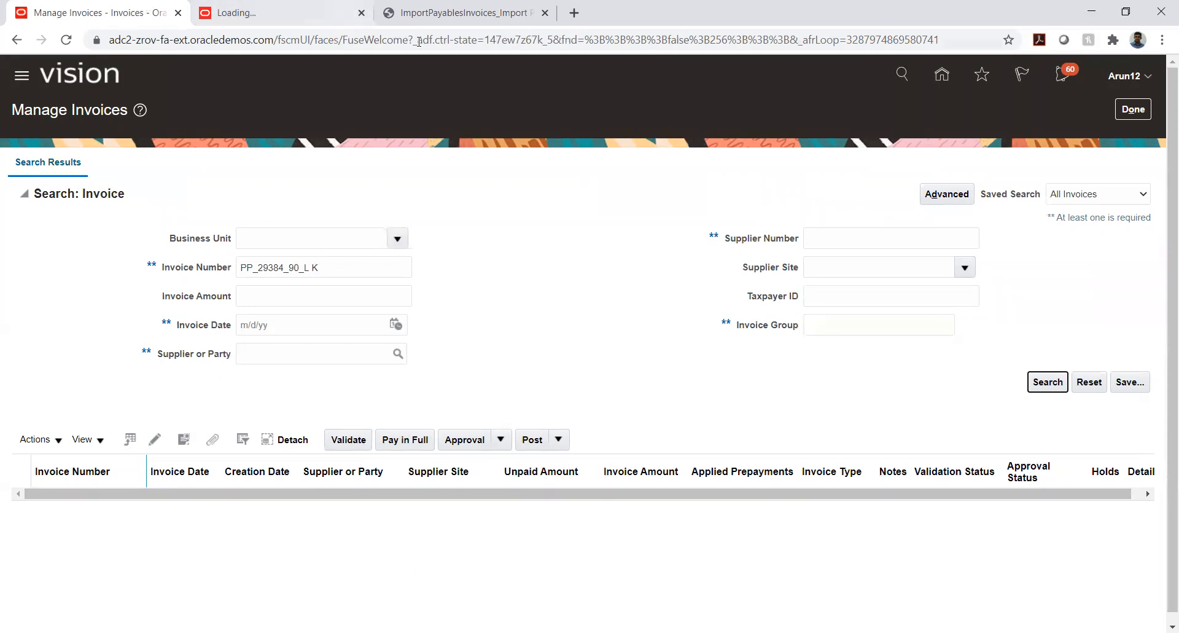
Recheck the business unit, supplier and invoice numbers in the import report PDF, and return to Manage Invoices
left_click(446, 18)
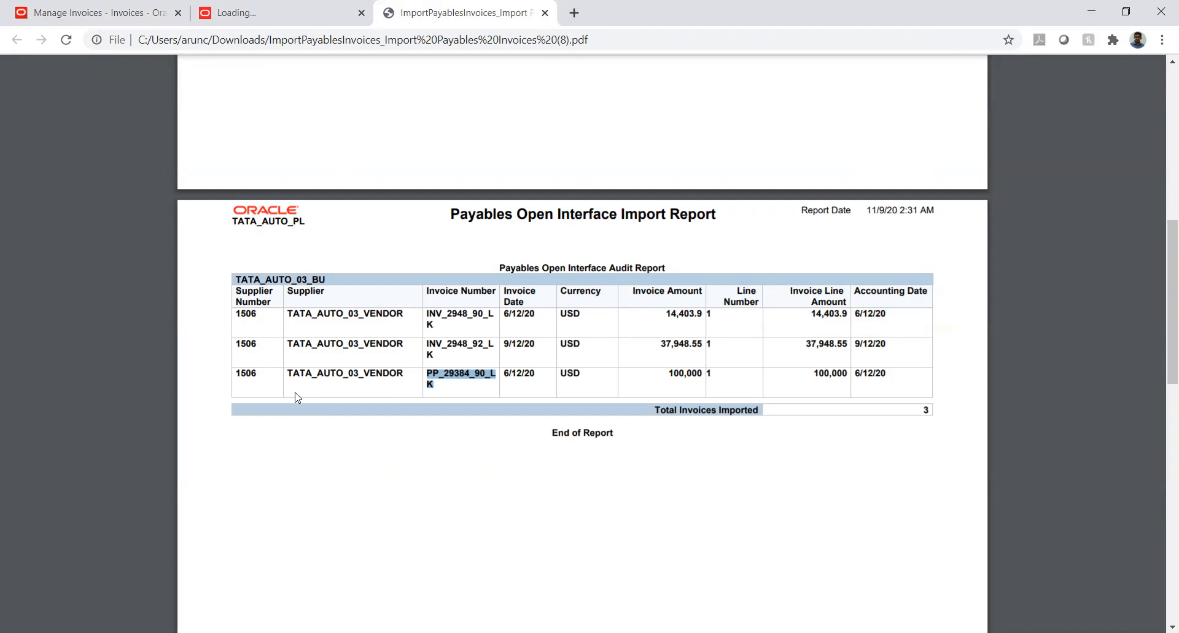
scroll(436, 376, "up", 8)
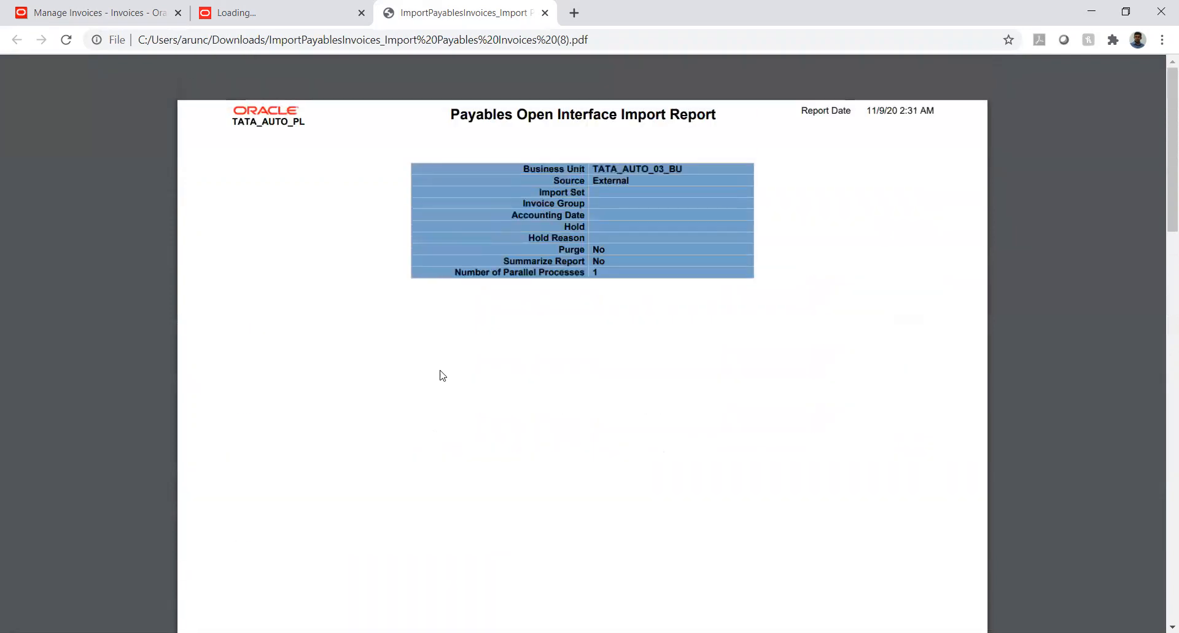
scroll(442, 375, "down", 8)
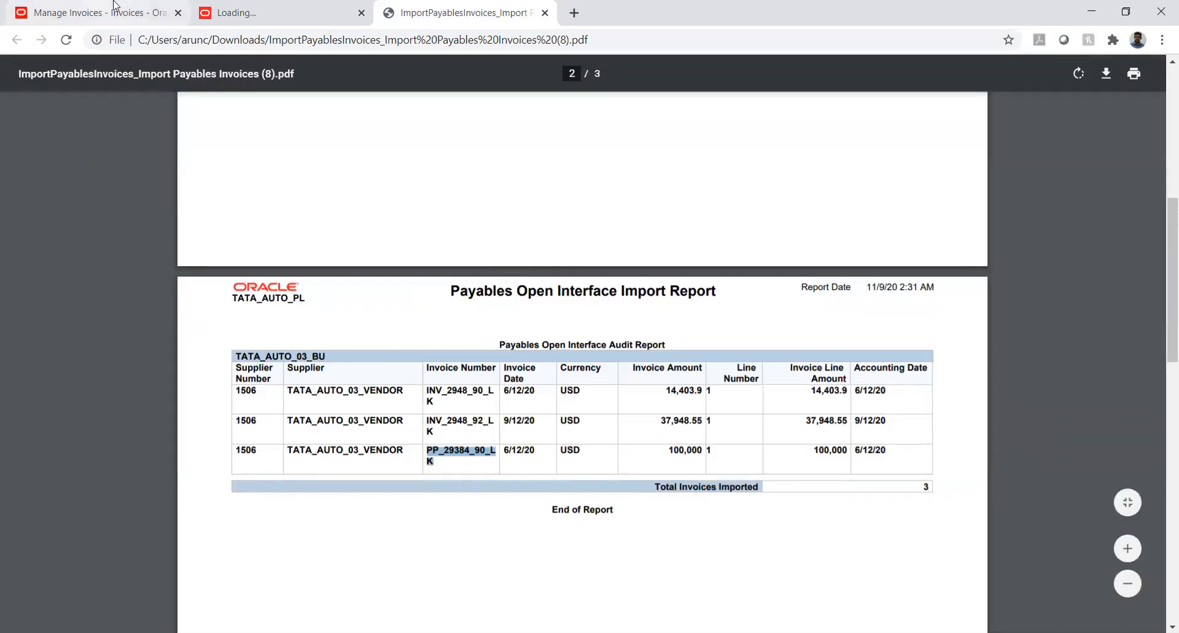
left_click(92, 12)
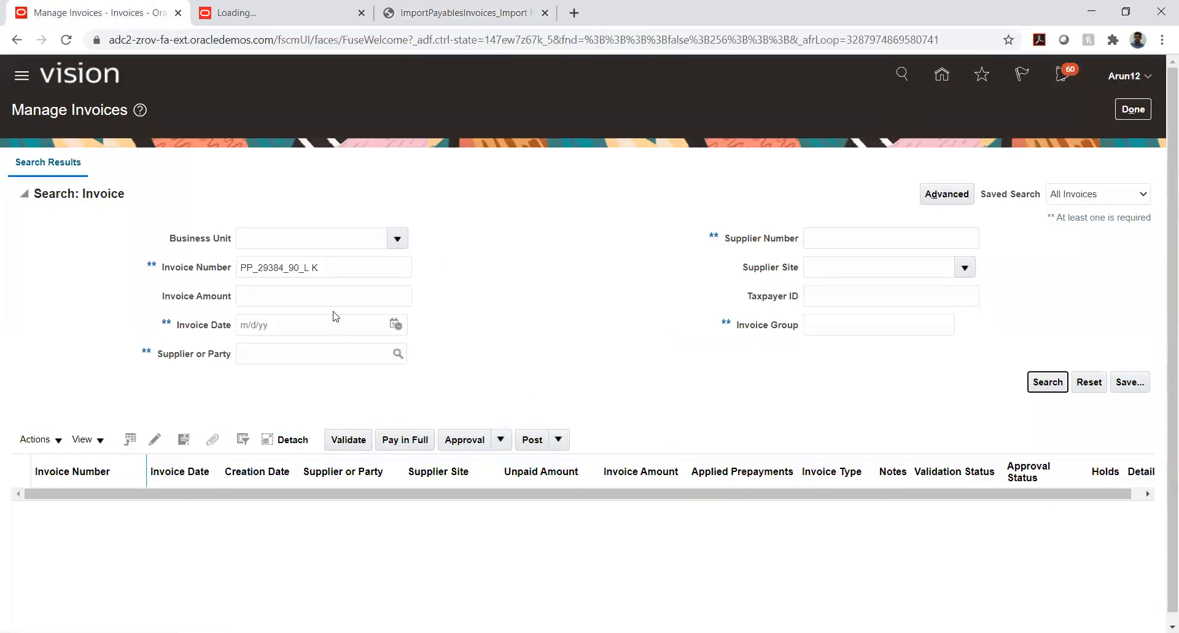
Clear the invoice number criterion and search for invoices of the supplier TATA_AUTO_03_VENDOR
triple_click(327, 262)
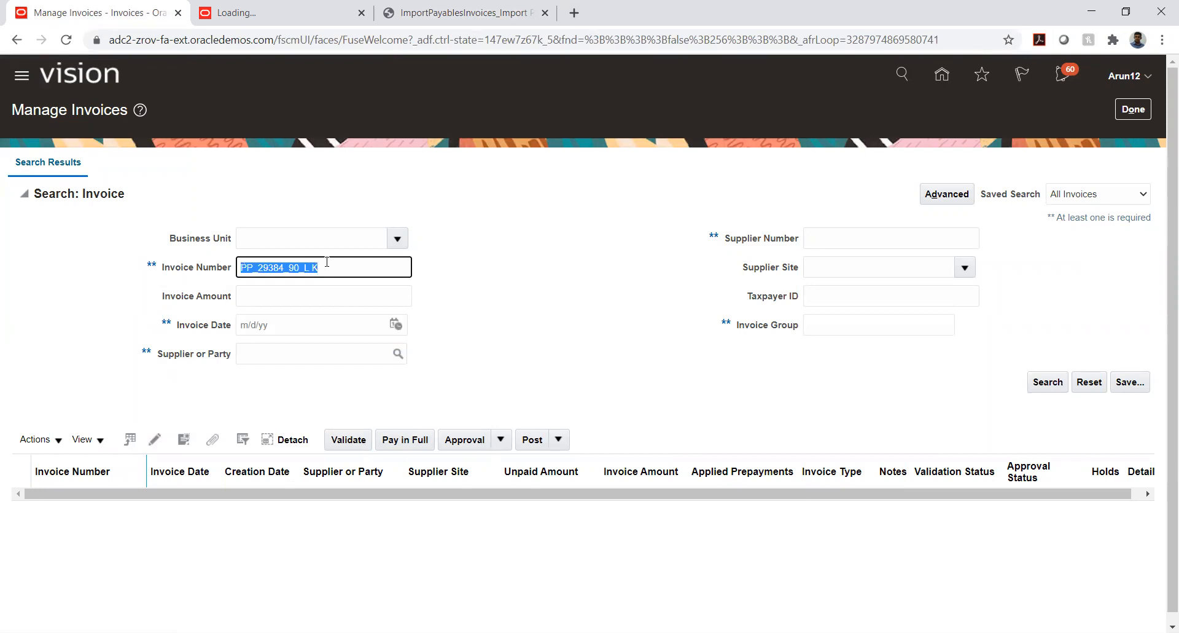
key("BackSpace")
left_click(274, 348)
type("TATA")
key("Tab")
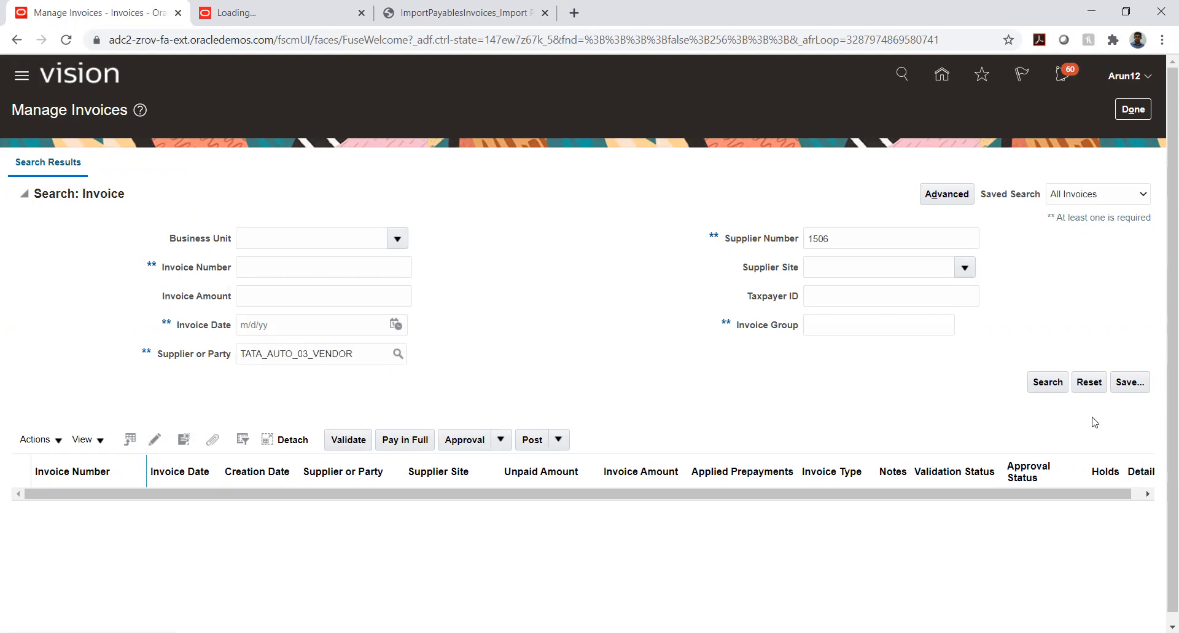
left_click(1047, 381)
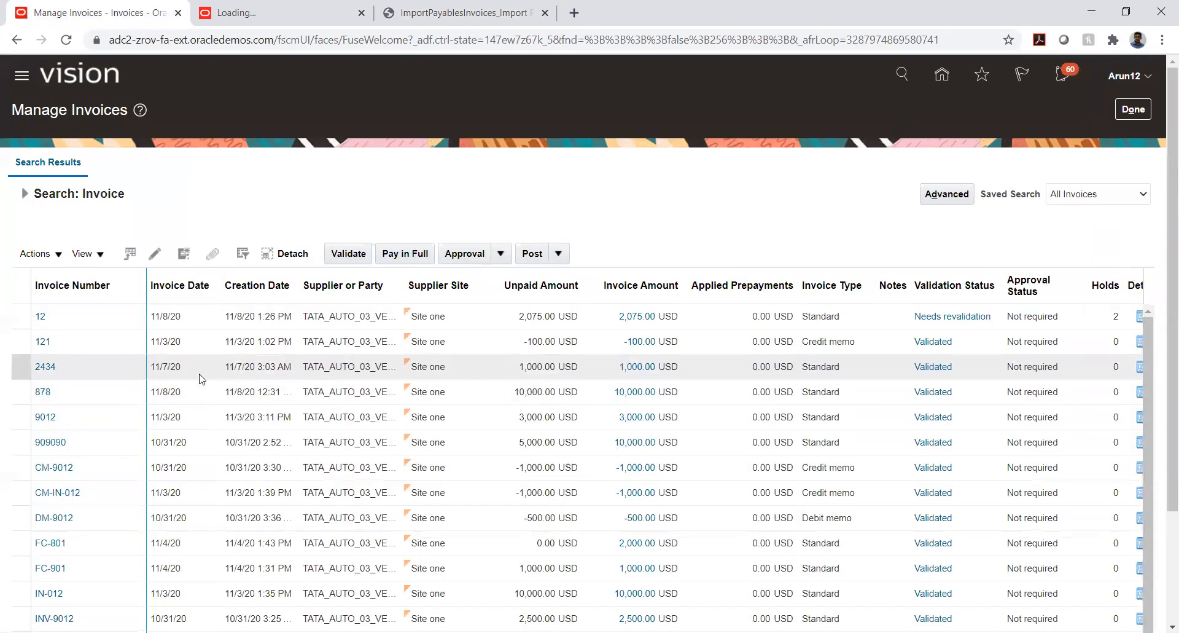
Open prepayment PP_29384_90_LK for editing, review its header and lines, and leave it and Manage Invoices without changes
scroll(109, 404, "down", 6)
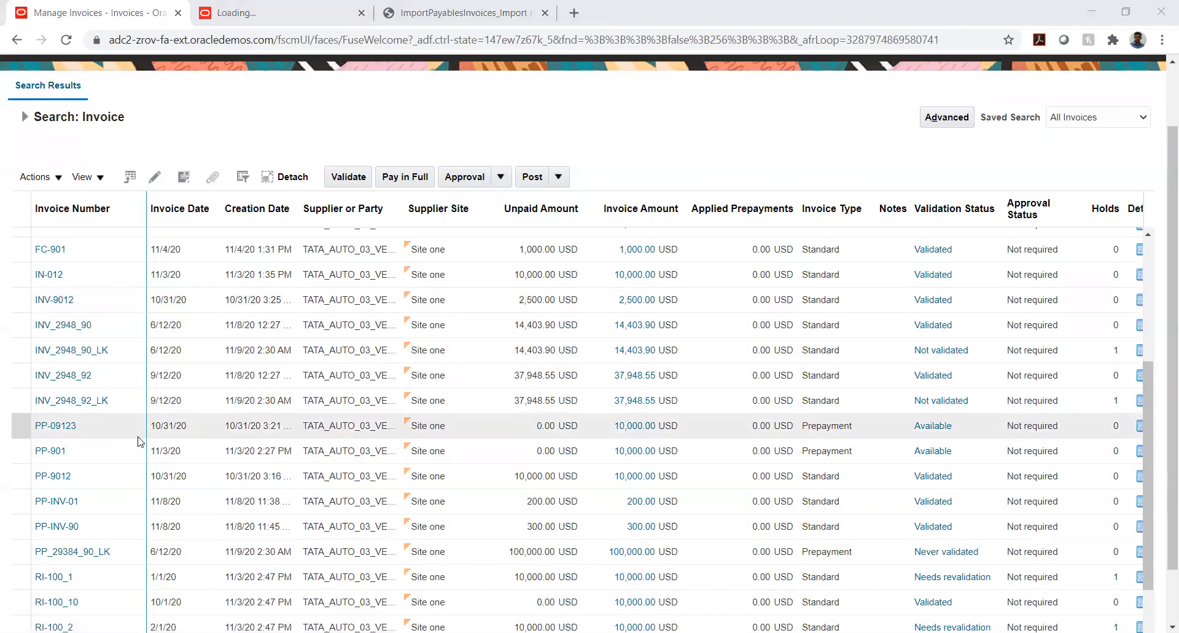
left_click(69, 553)
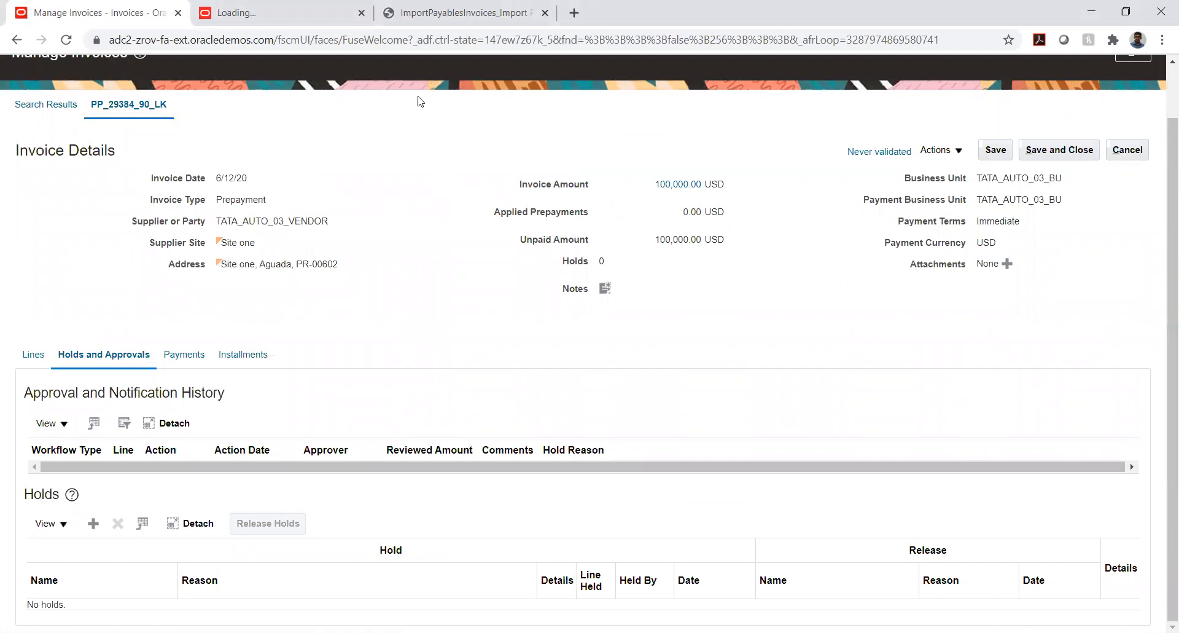
left_click(948, 156)
left_click(947, 170)
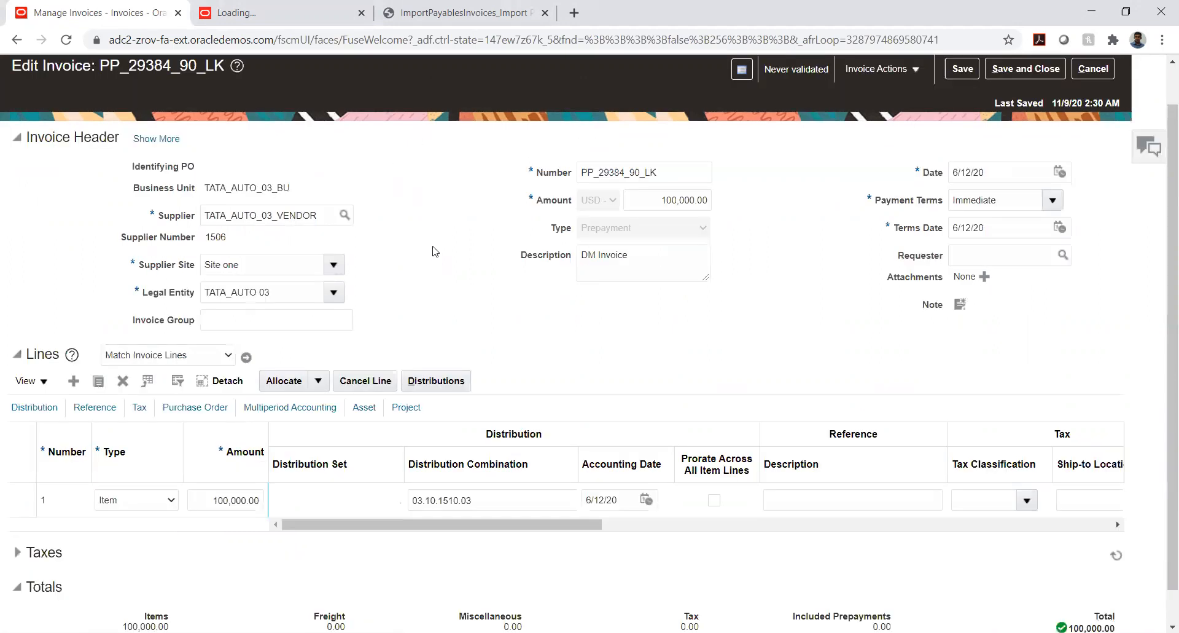
scroll(431, 255, "up", 1)
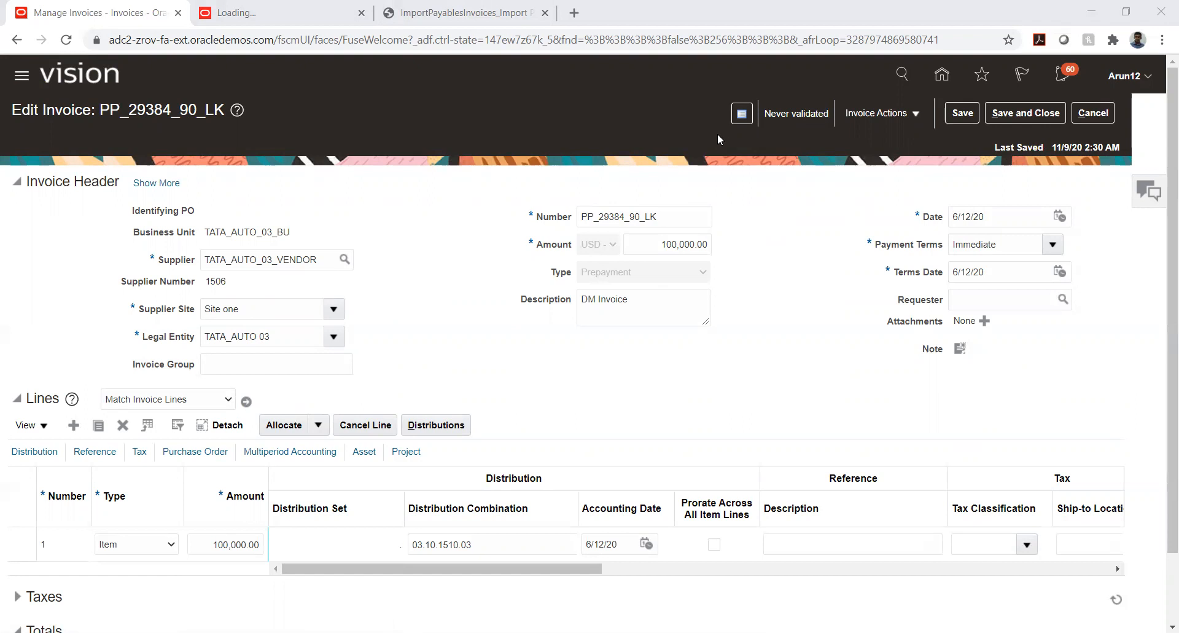
left_click(1099, 116)
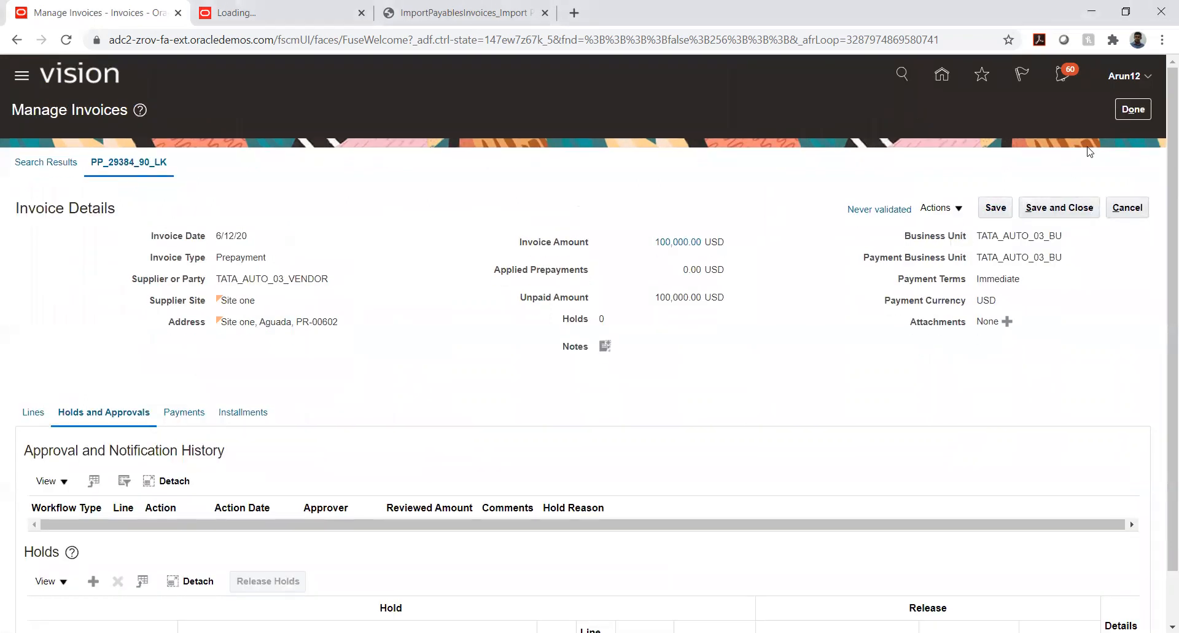
left_click(1117, 111)
left_click(1148, 193)
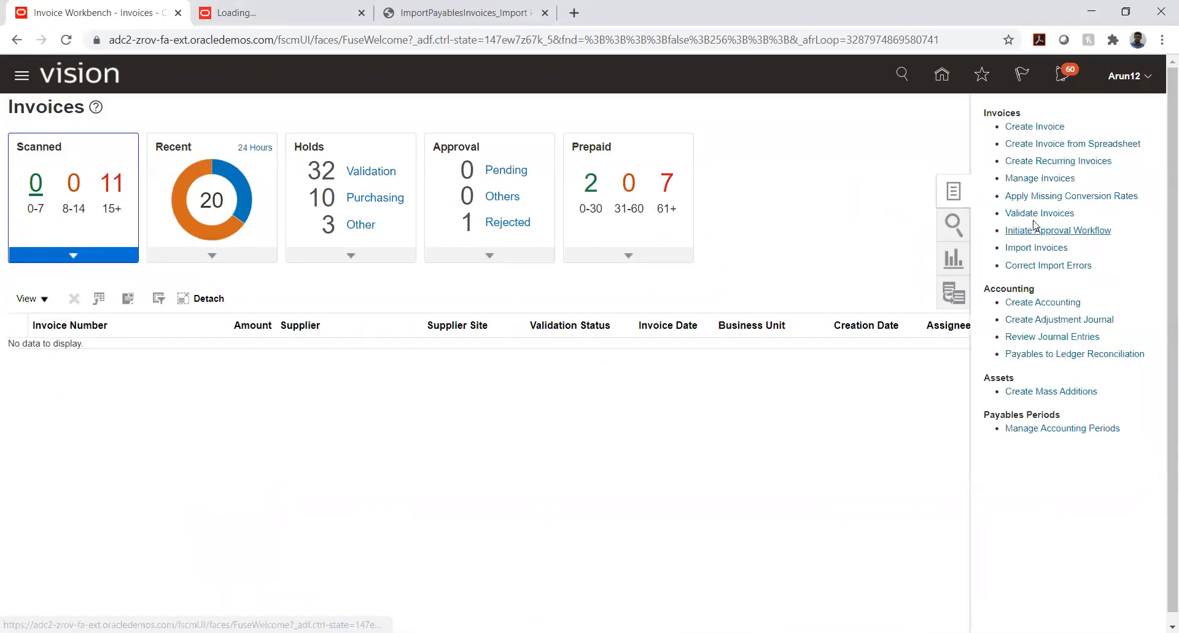
Start a Validate Payables Invoices request, search business units for TATA_A and set the Business Unit to TATA_AUTO_03_BU
left_click(1034, 214)
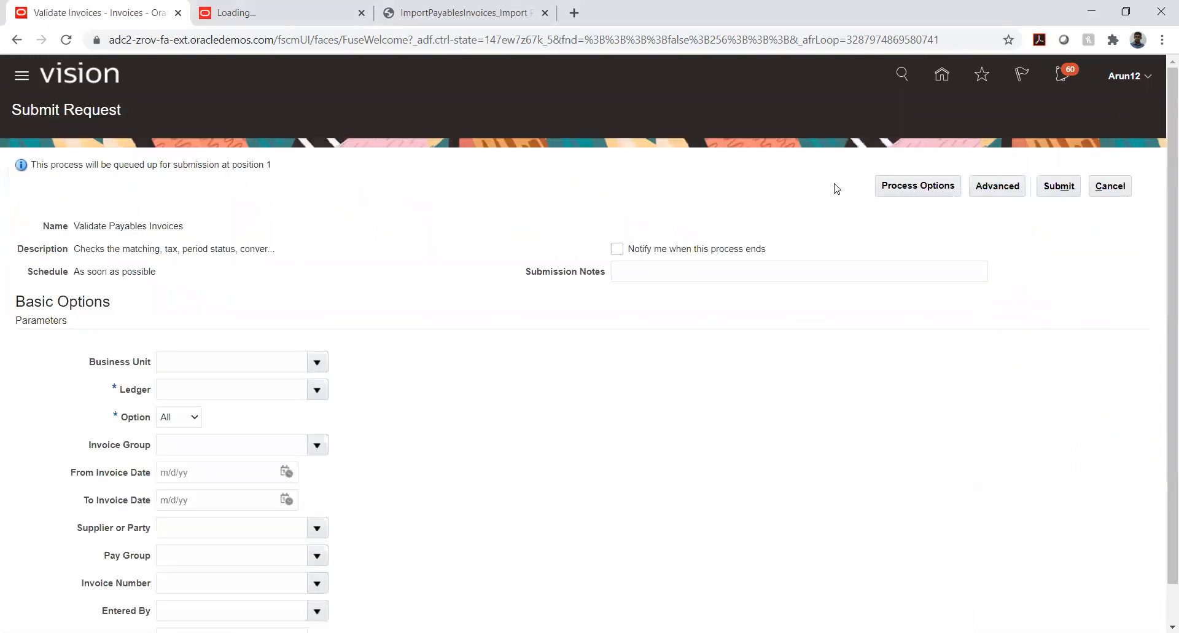
left_click(317, 361)
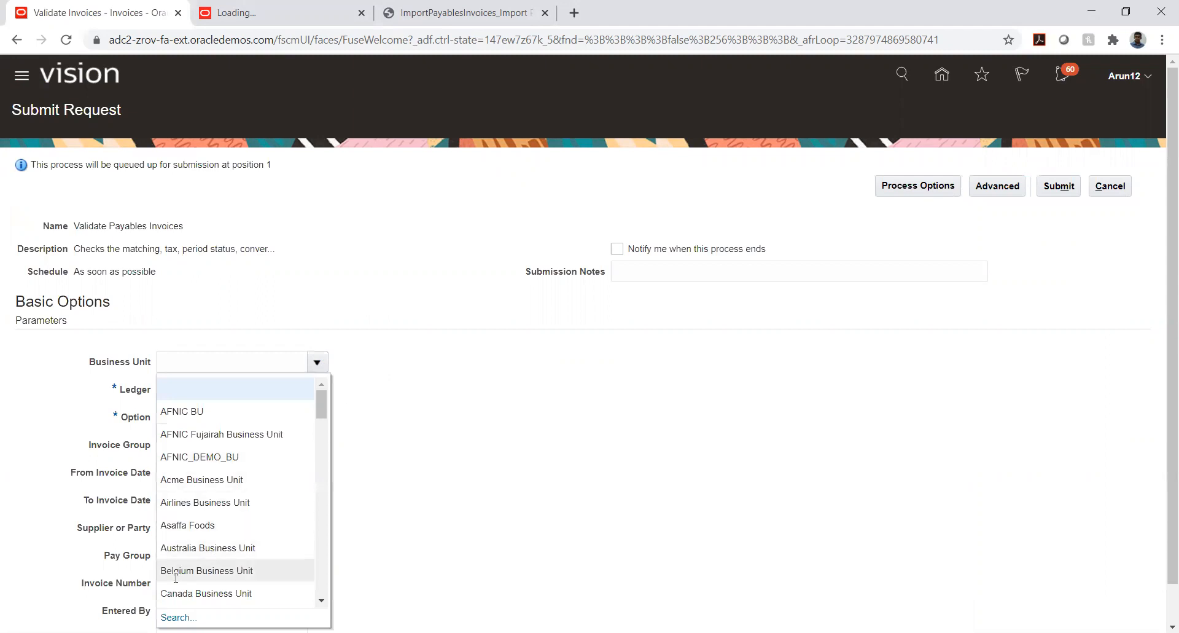
left_click(177, 616)
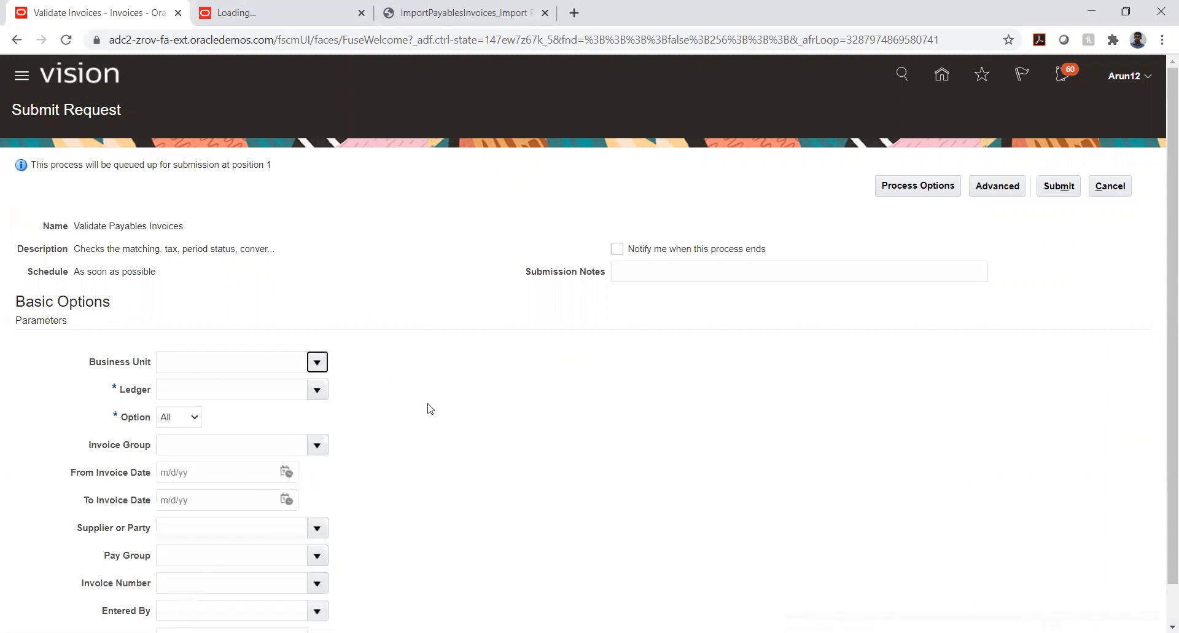
left_click(569, 327)
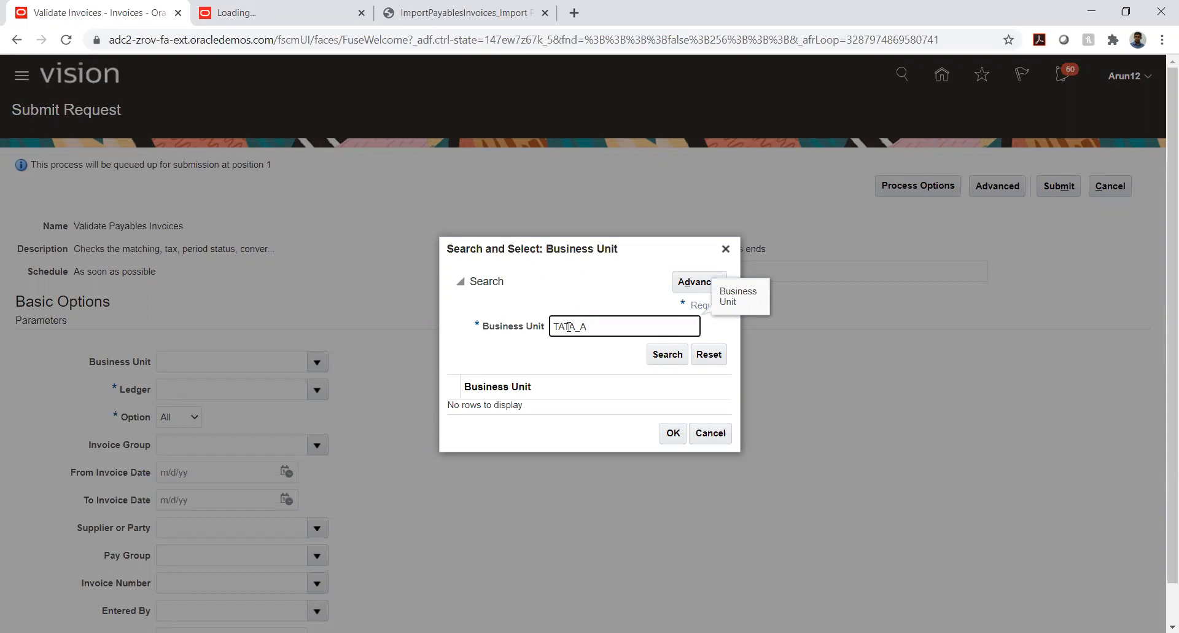
left_click(667, 355)
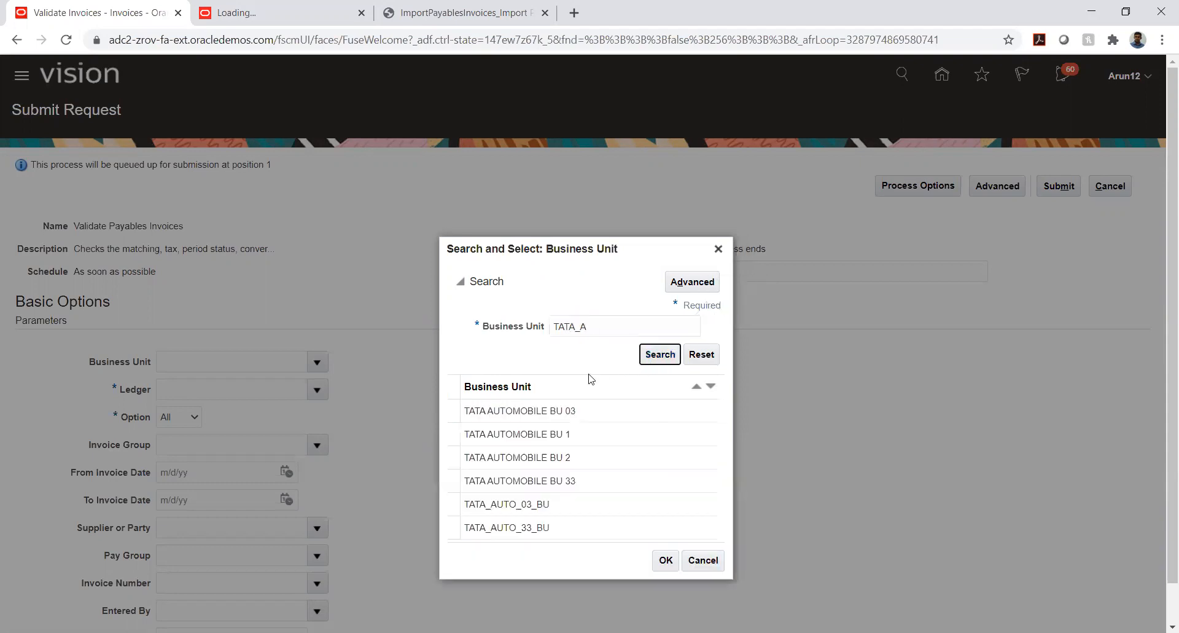
left_click(578, 443)
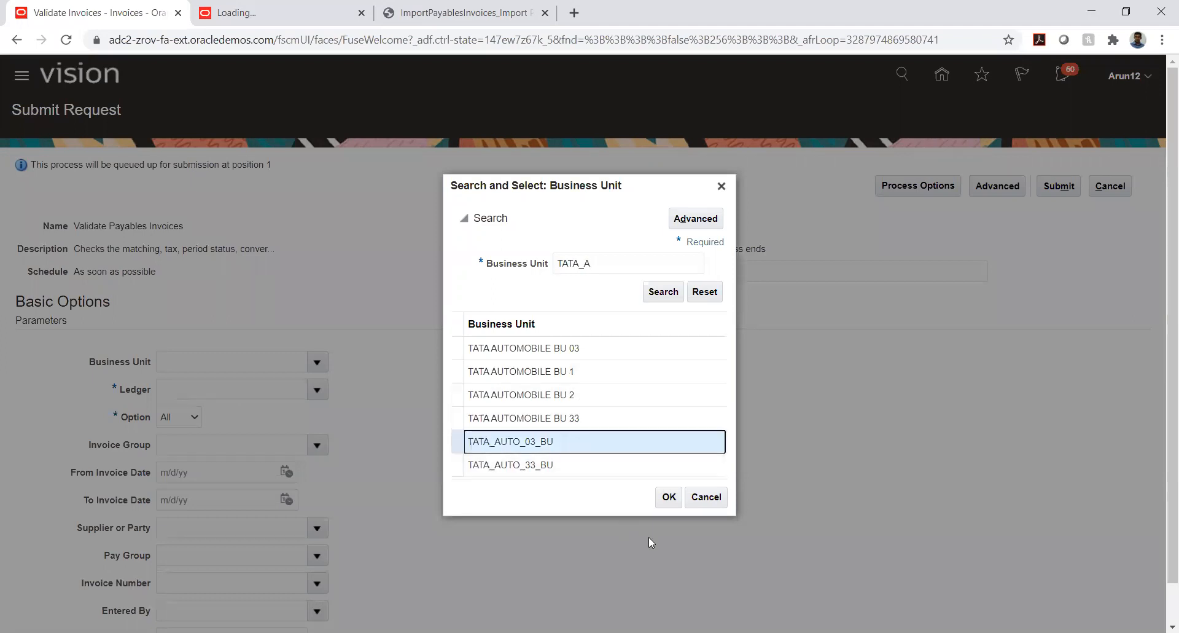
left_click(668, 498)
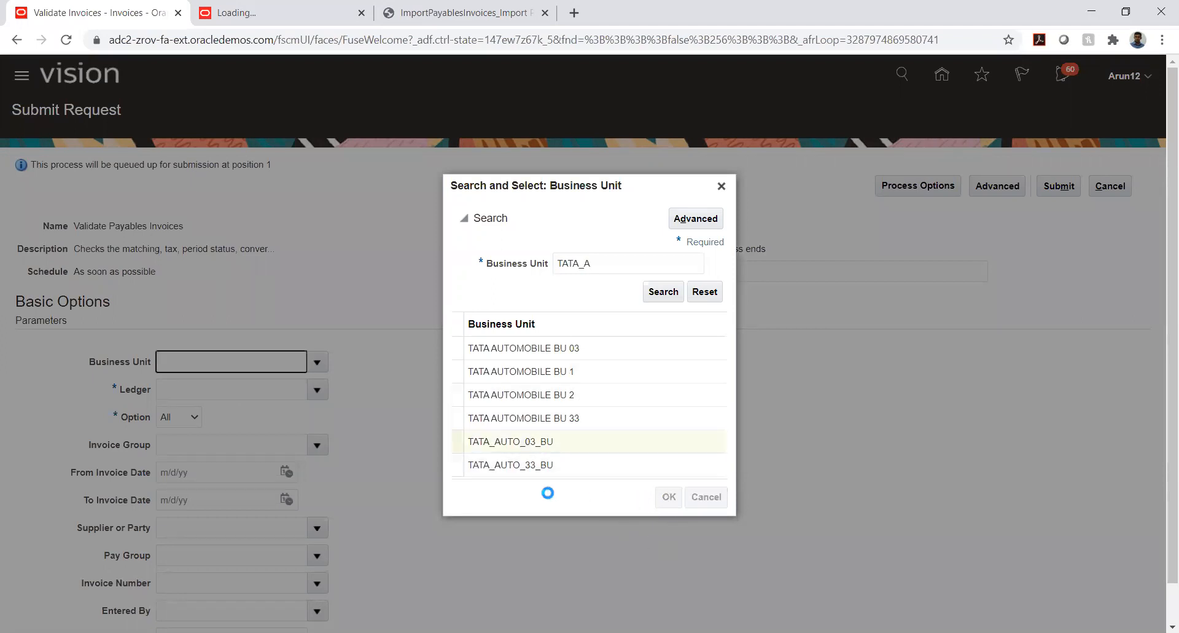
left_click(463, 421)
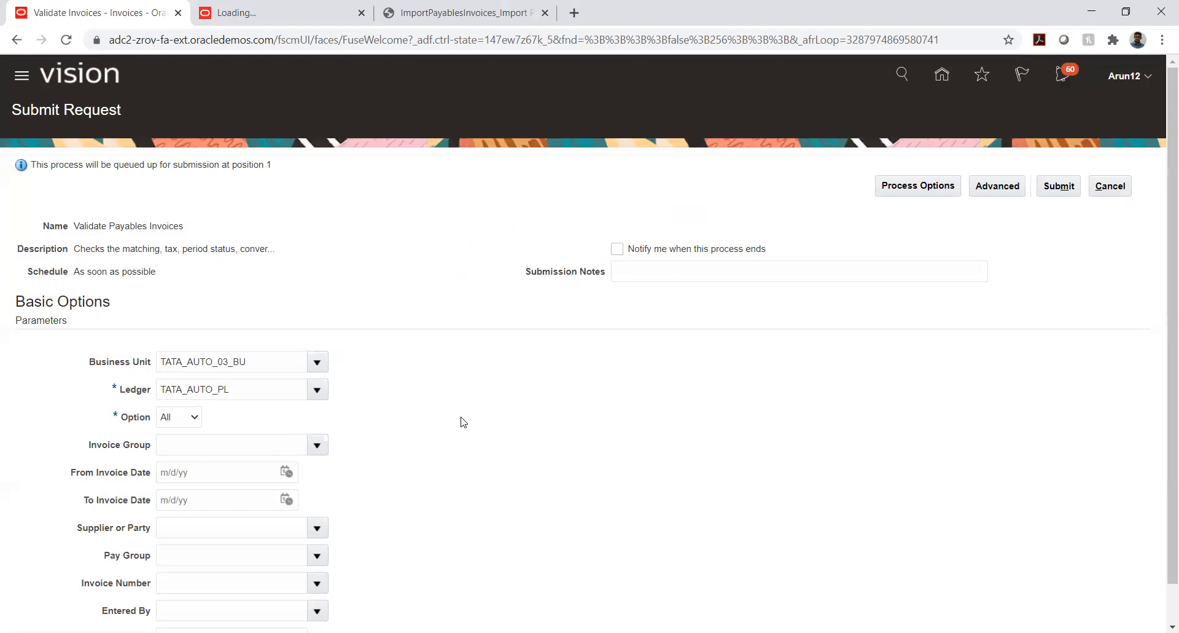
Review the remaining parameters, submit the Validate Payables Invoices request and acknowledge the confirmation
scroll(461, 419, "down", 2)
scroll(952, 344, "up", 2)
left_click(1067, 184)
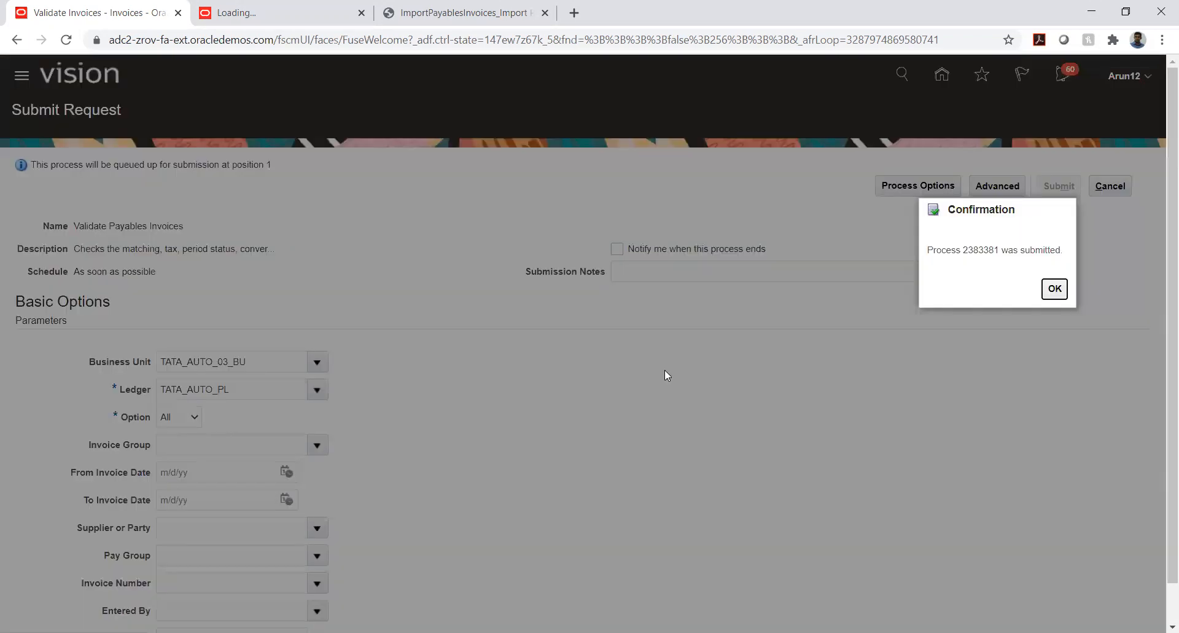
left_click(1049, 291)
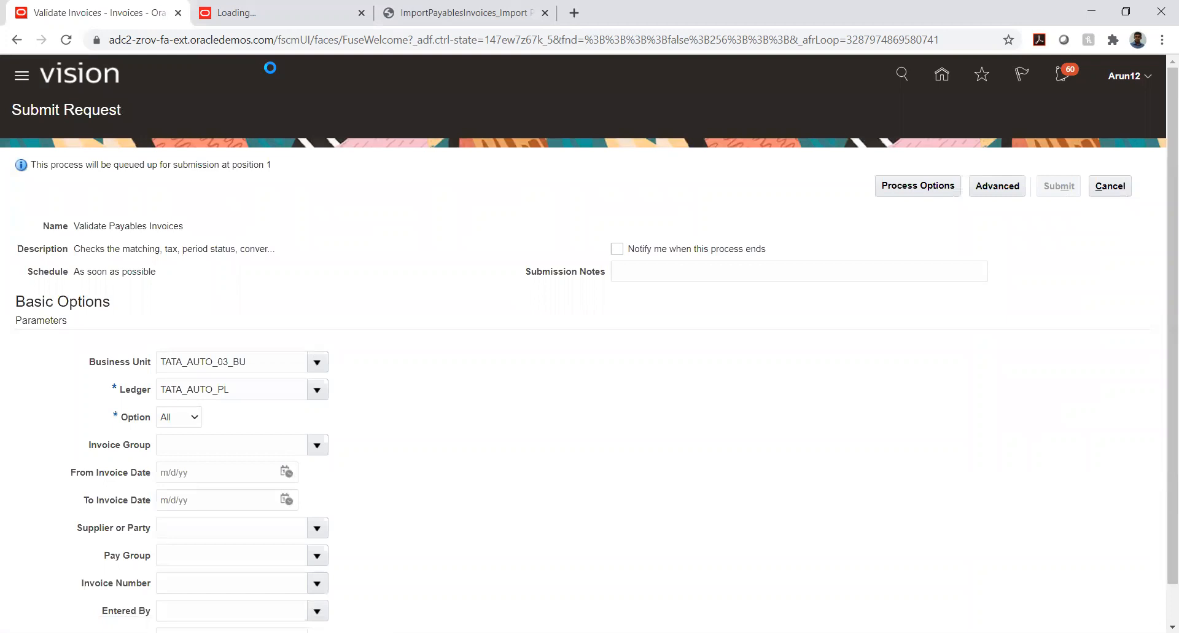
Open the Scheduled Processes overview from the main navigation
left_click(22, 81)
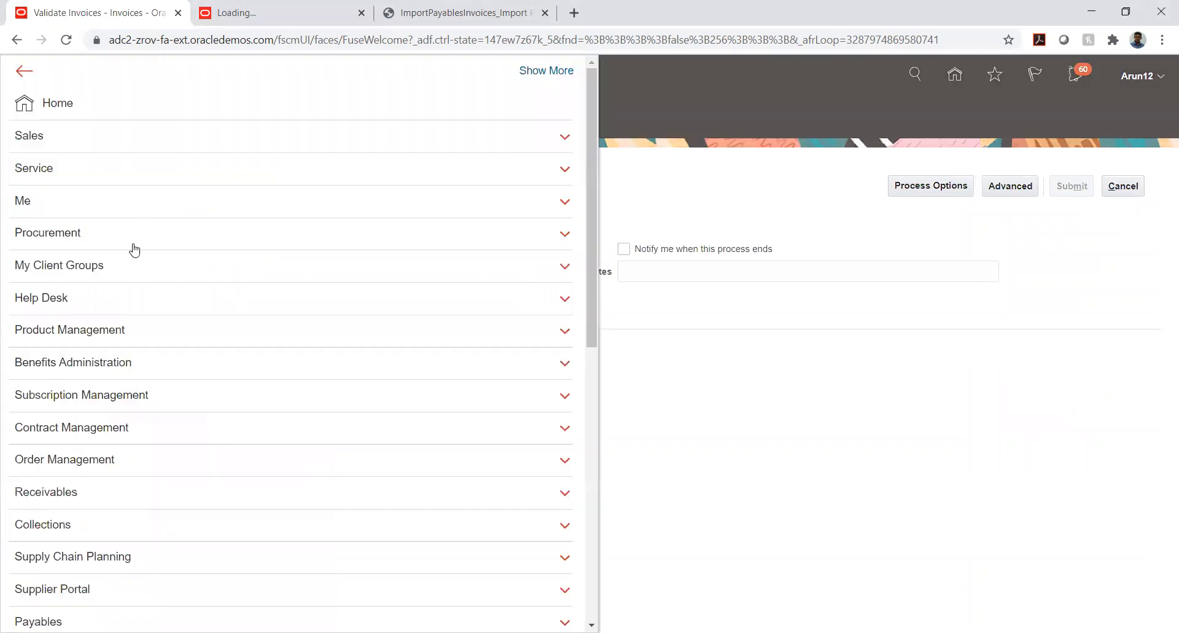
scroll(136, 283, "down", 6)
left_click(401, 587)
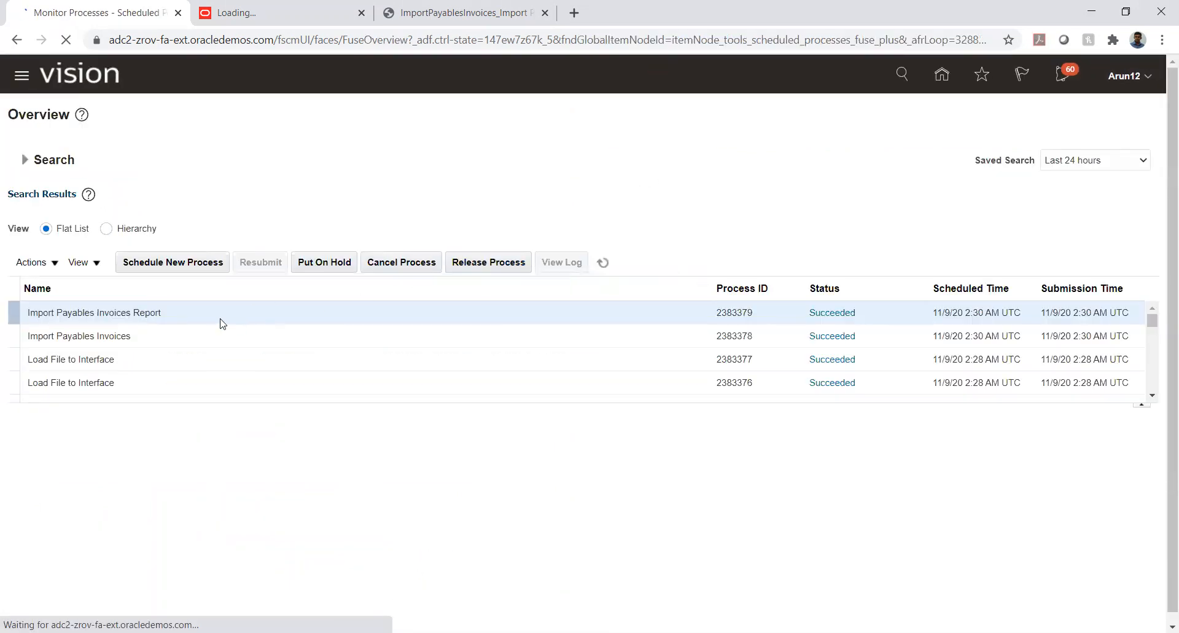
Refresh the scheduled process list repeatedly to monitor the status of the Validate Payables Invoices request
left_click(601, 262)
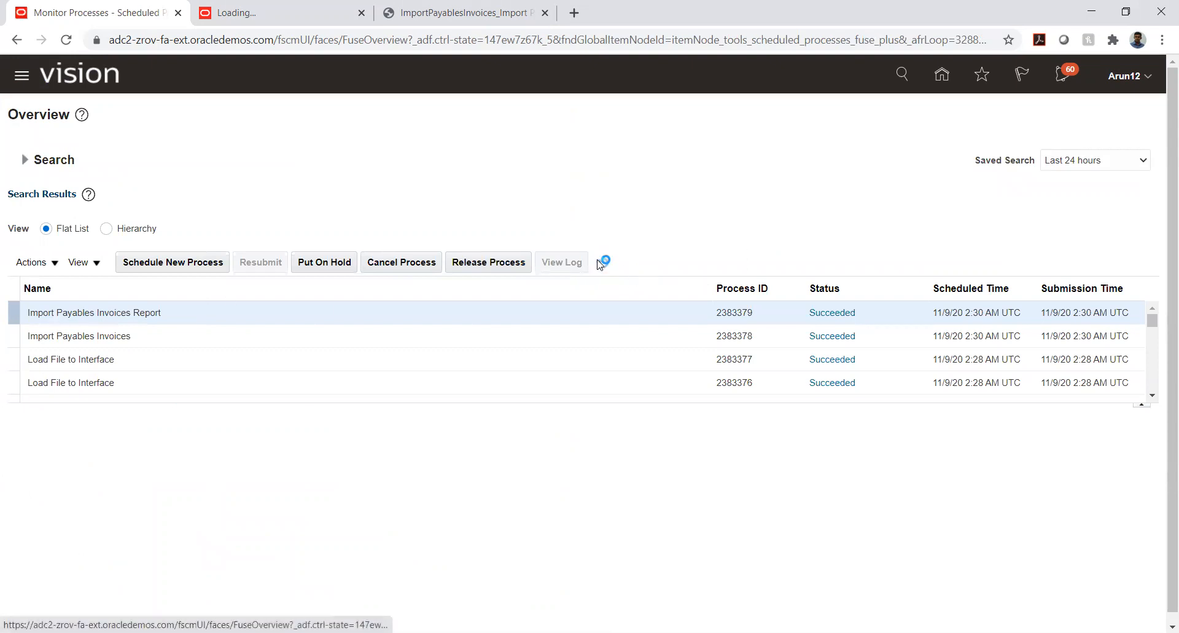
left_click(601, 263)
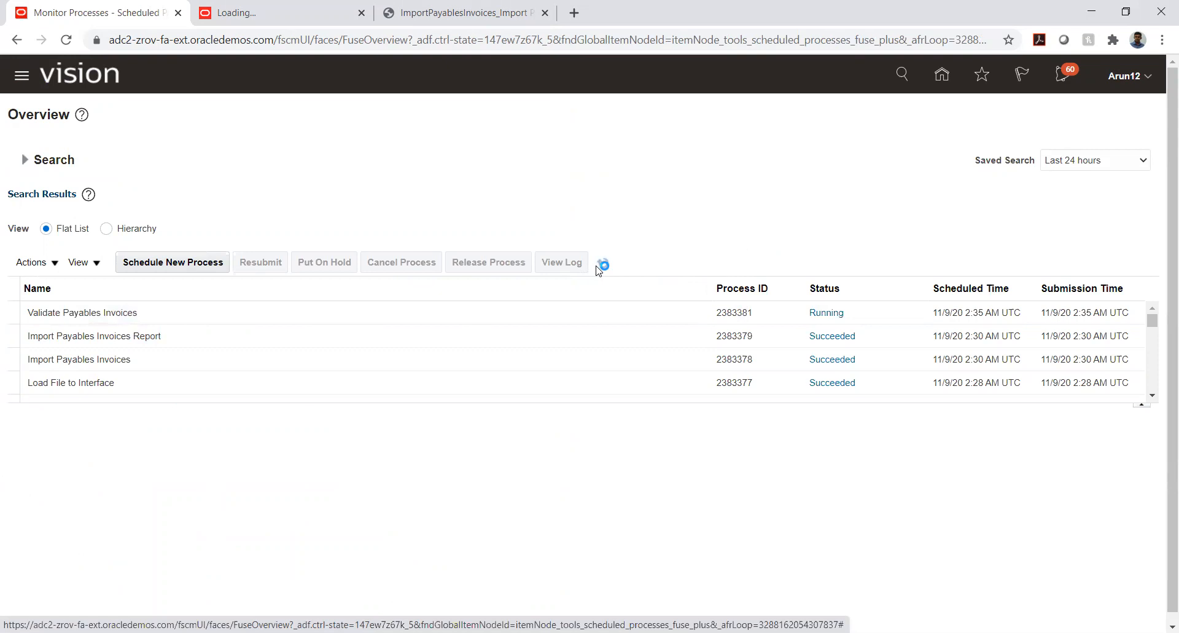
left_click(598, 270)
left_click(601, 268)
left_click(601, 268)
Return to the home page, open the Payables Invoices work area and go to Manage Invoices
left_click(938, 74)
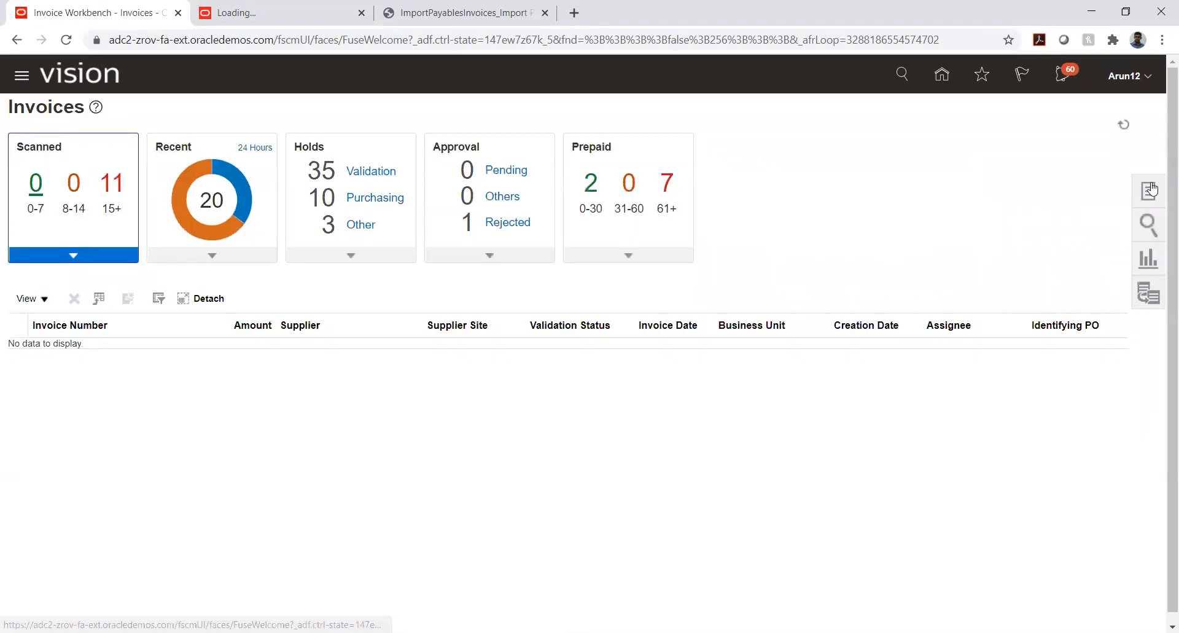
left_click(1151, 190)
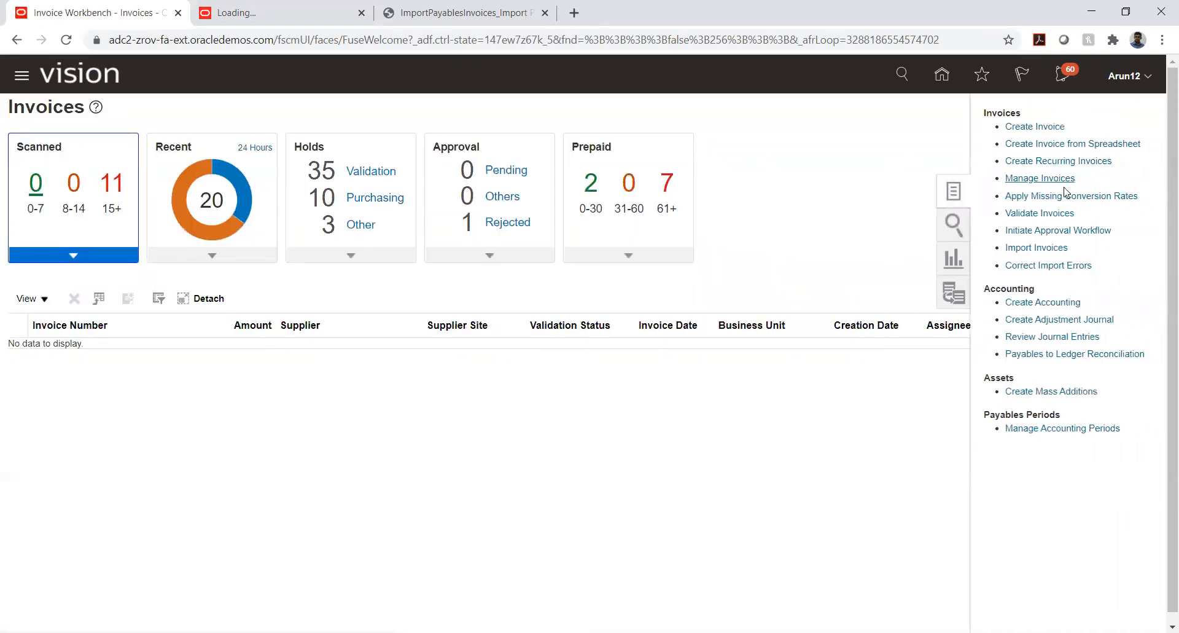
left_click(1038, 178)
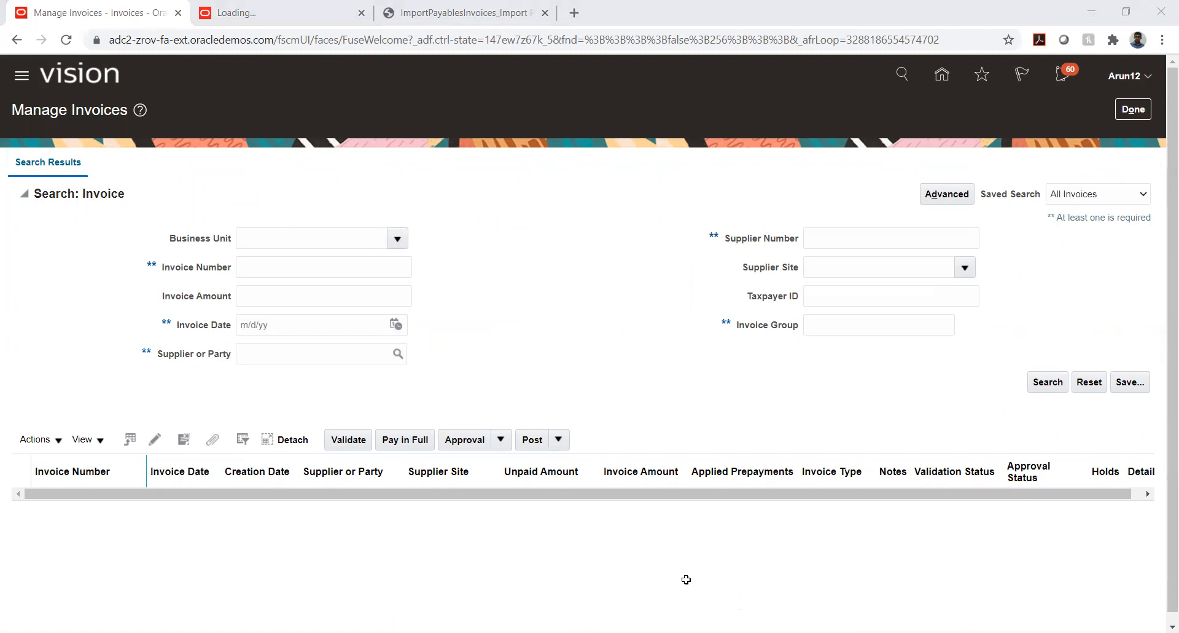
Search for invoices of the supplier TATA_AUTO_03_VENDOR, looking the supplier up by TATA_A
left_click(323, 349)
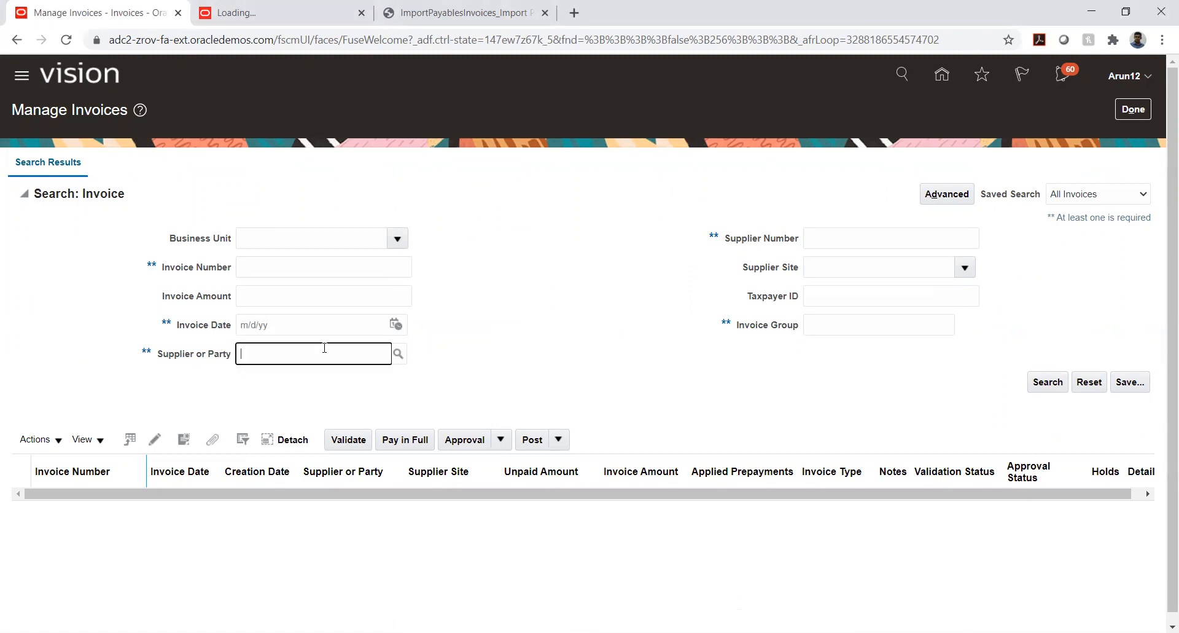
type("TATA_A")
key("Tab")
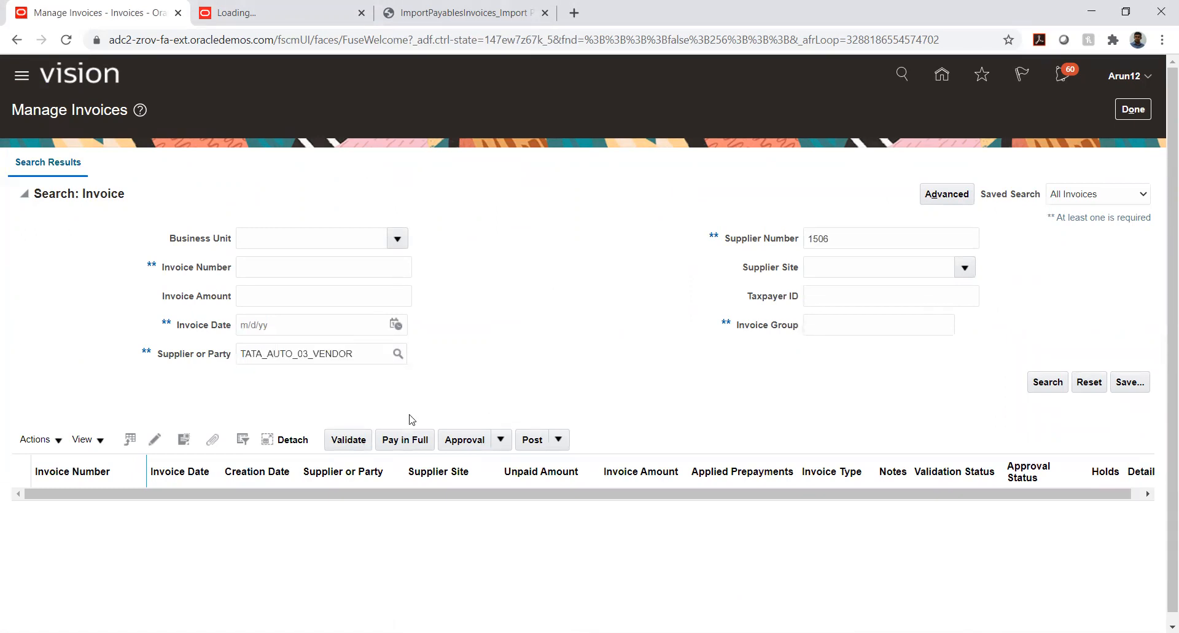
left_click(1052, 383)
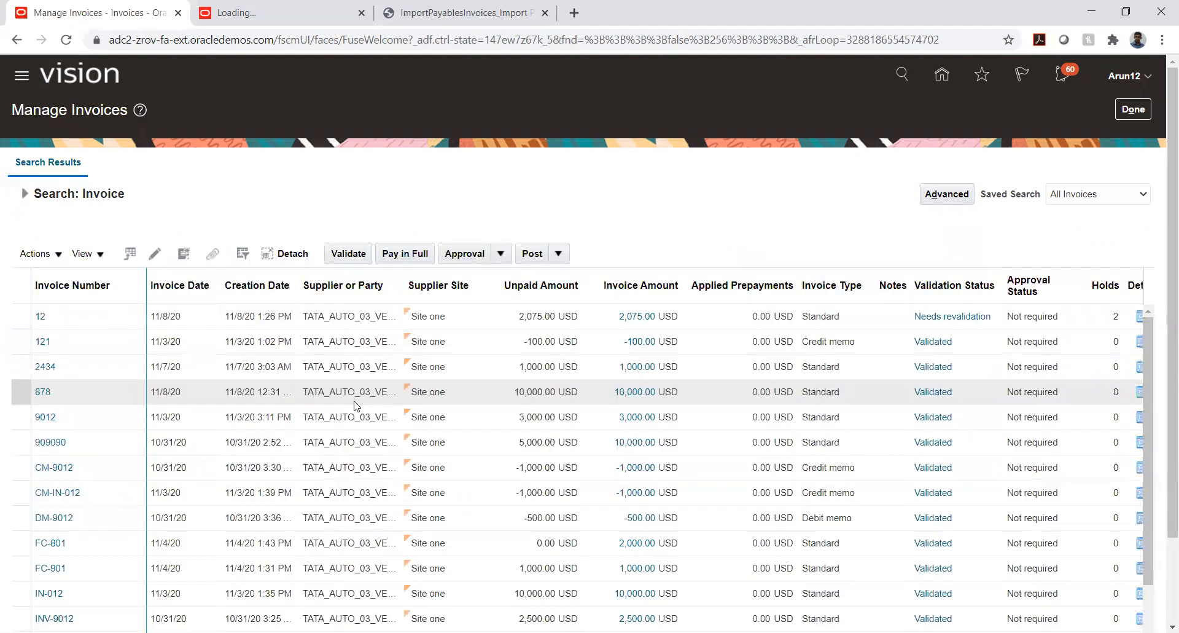
Find prepayment PP_29384_90_LK in the search results, view its invoice details and open it for editing
scroll(133, 425, "down", 2)
scroll(134, 425, "down", 4)
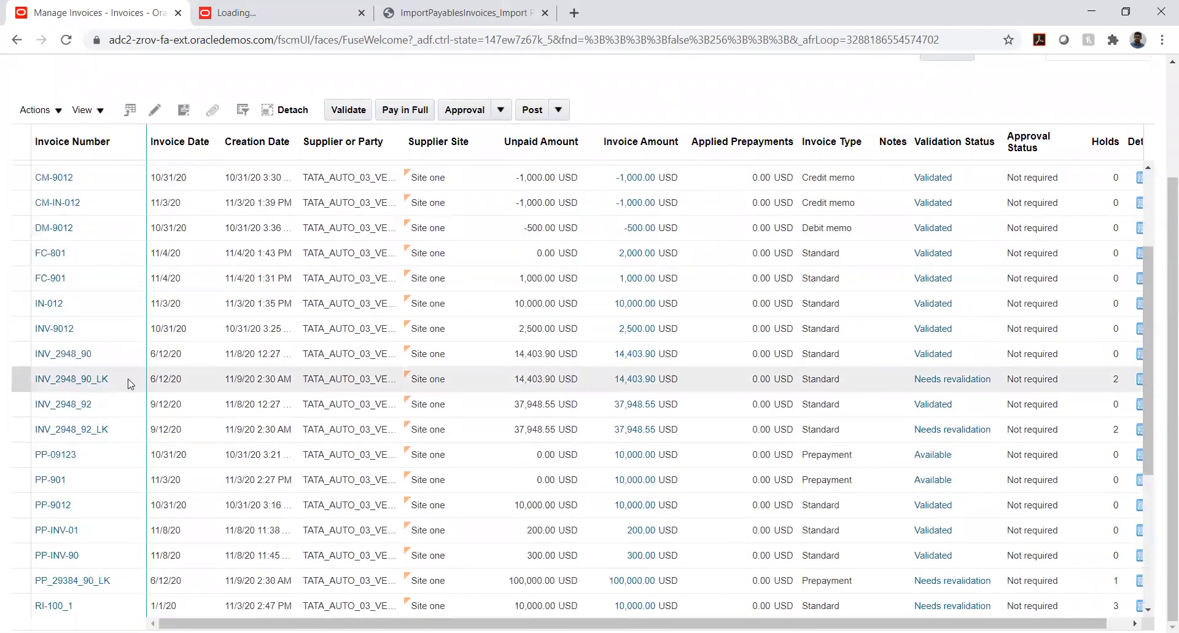
scroll(110, 338, "down", 2)
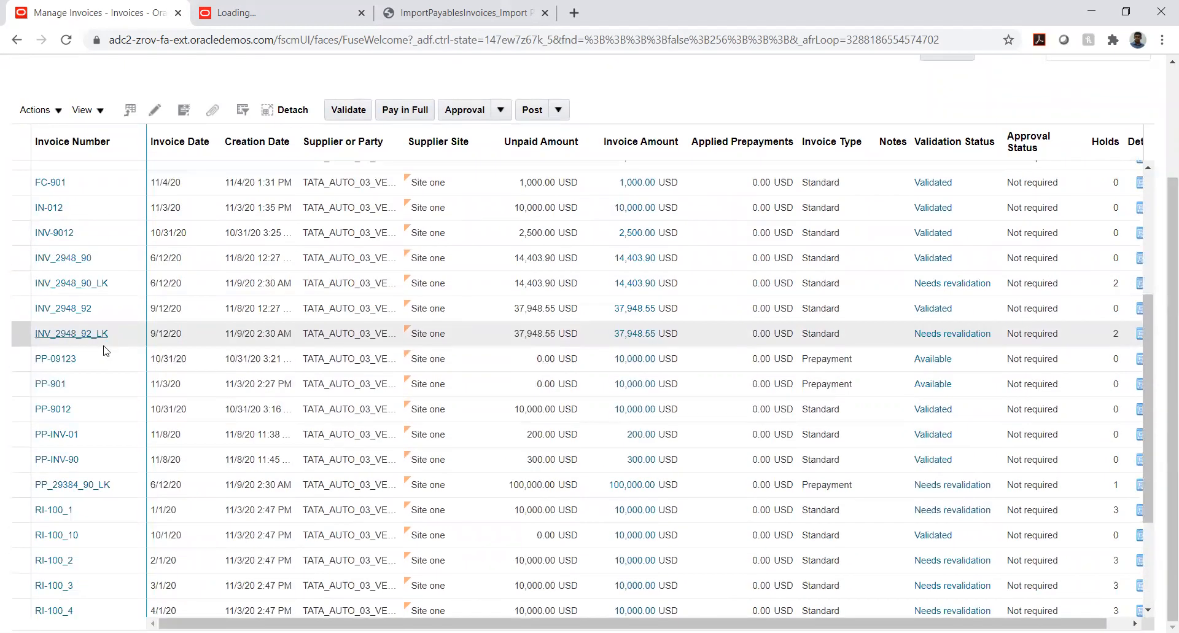
left_click(123, 487)
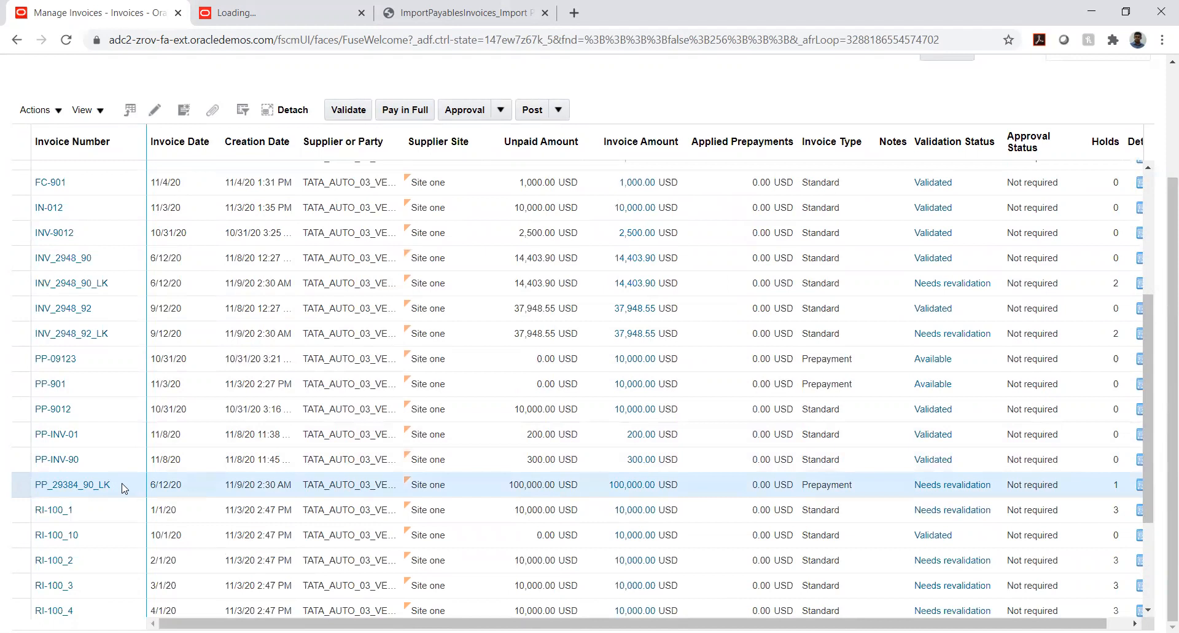
left_click(52, 484)
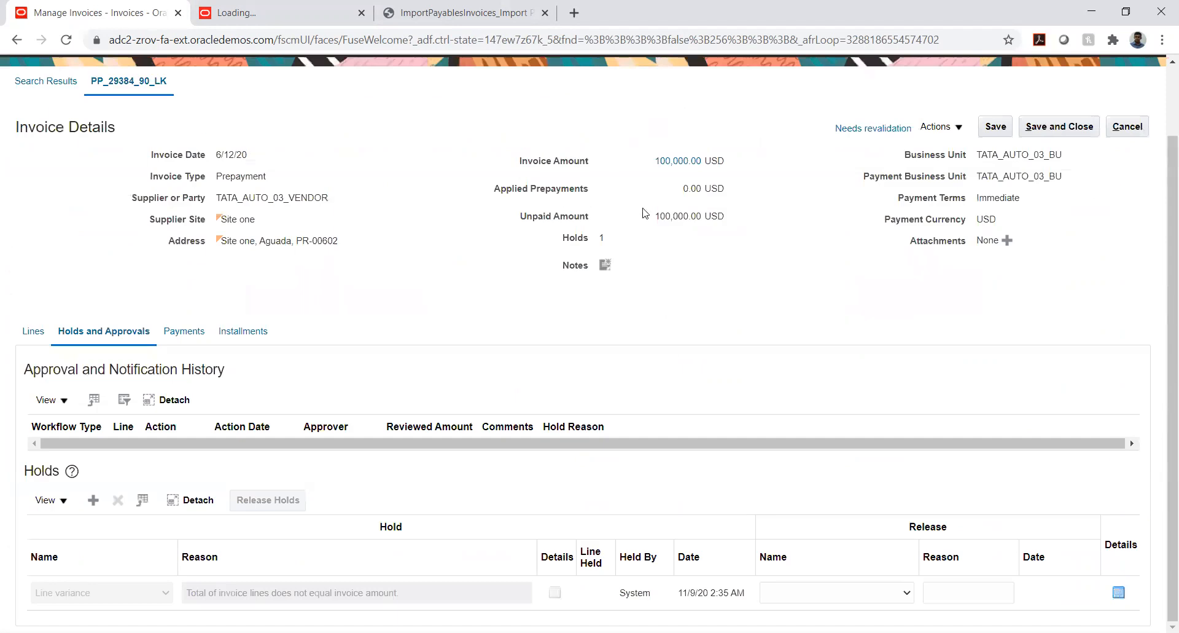
left_click(961, 130)
left_click(955, 173)
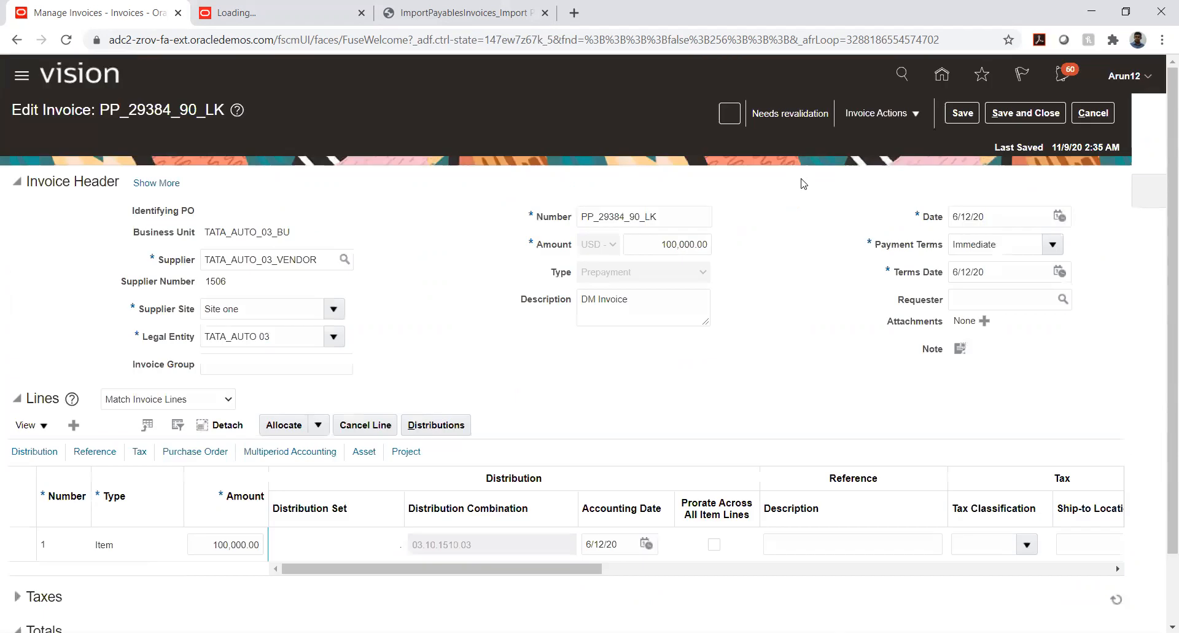
Check the validation status and holds in the invoice summary, and compare the header amount with the invoice totals
left_click(793, 114)
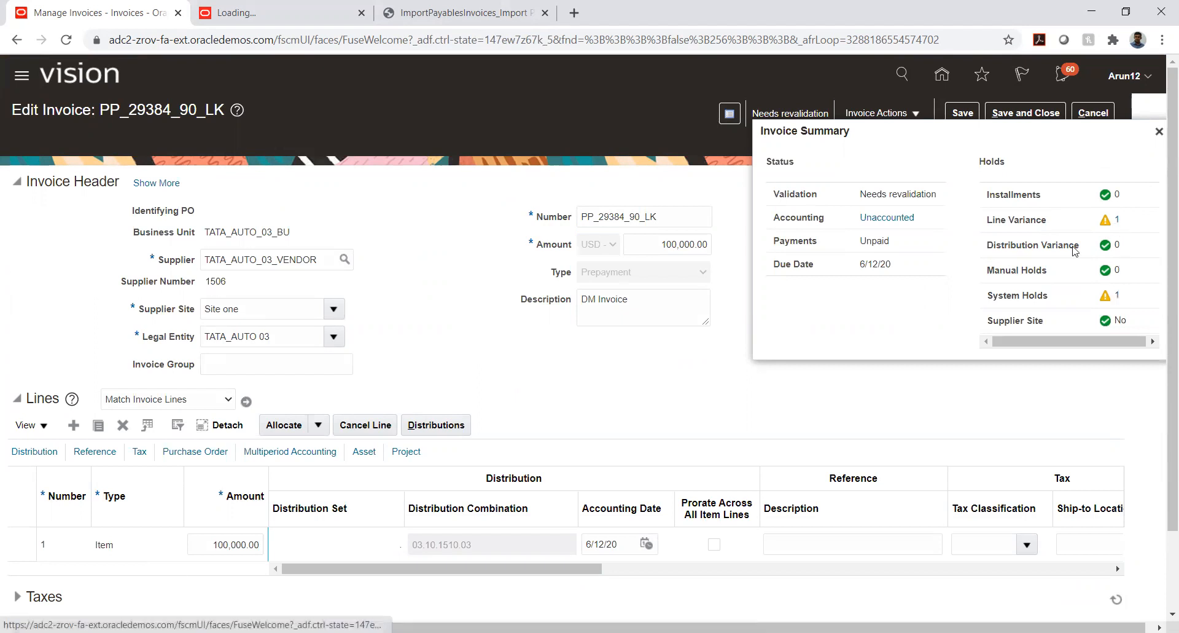
left_click(1159, 132)
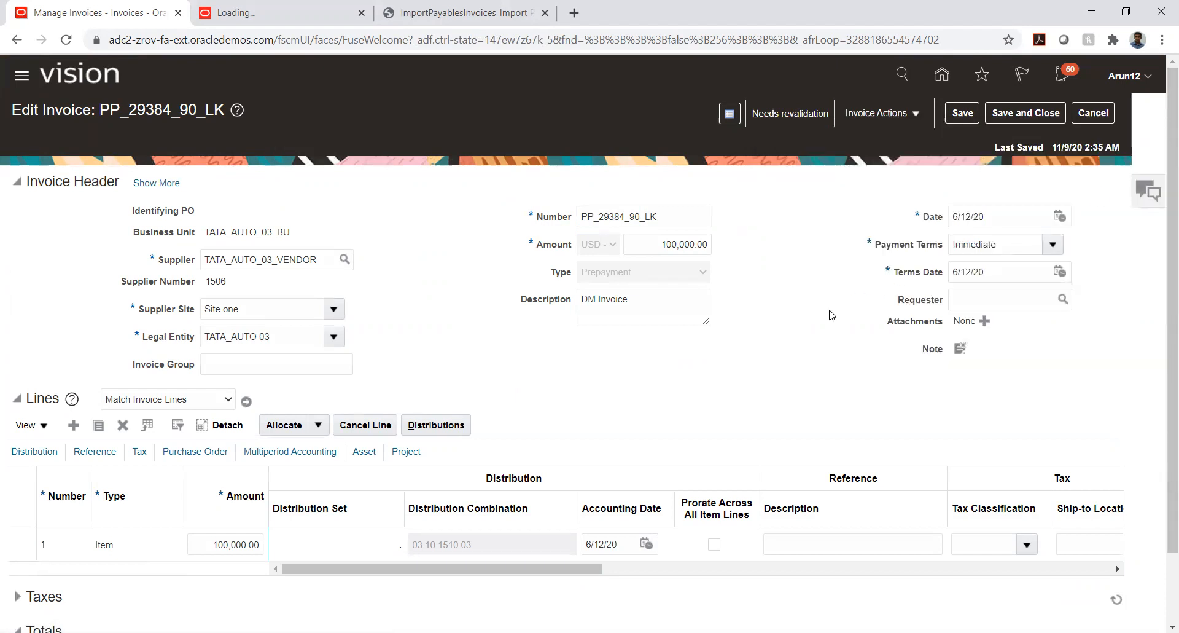
scroll(1113, 294, "down", 2)
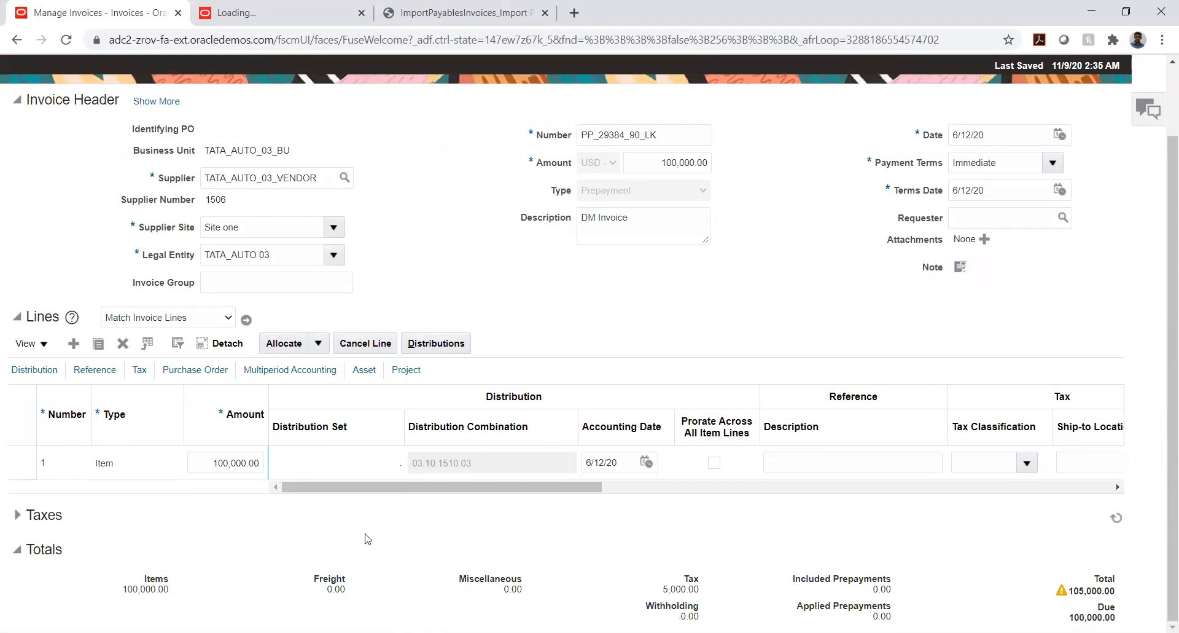
scroll(762, 318, "up", 2)
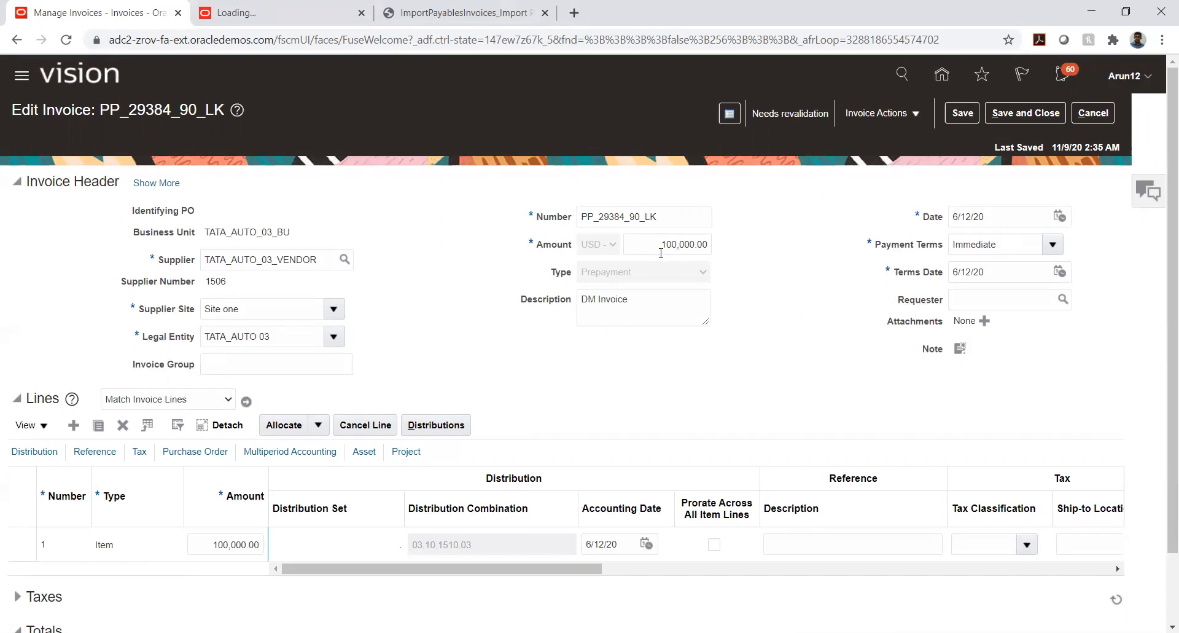
scroll(976, 363, "down", 2)
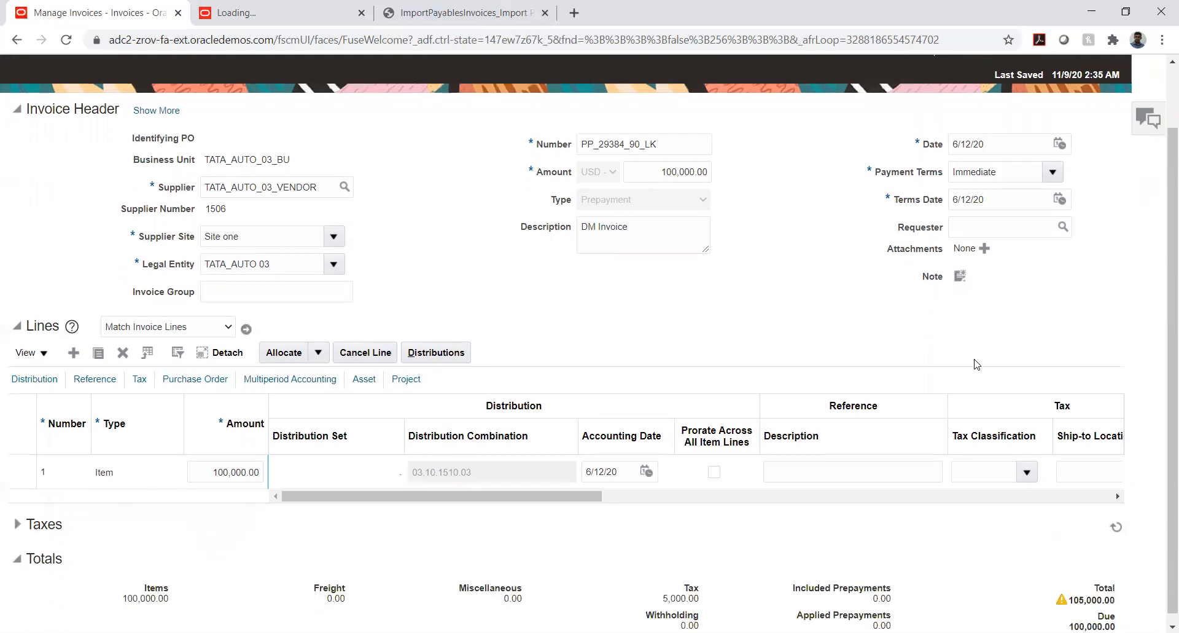
Expand the Taxes section and examine the transaction tax and totals against the header amount
left_click(18, 515)
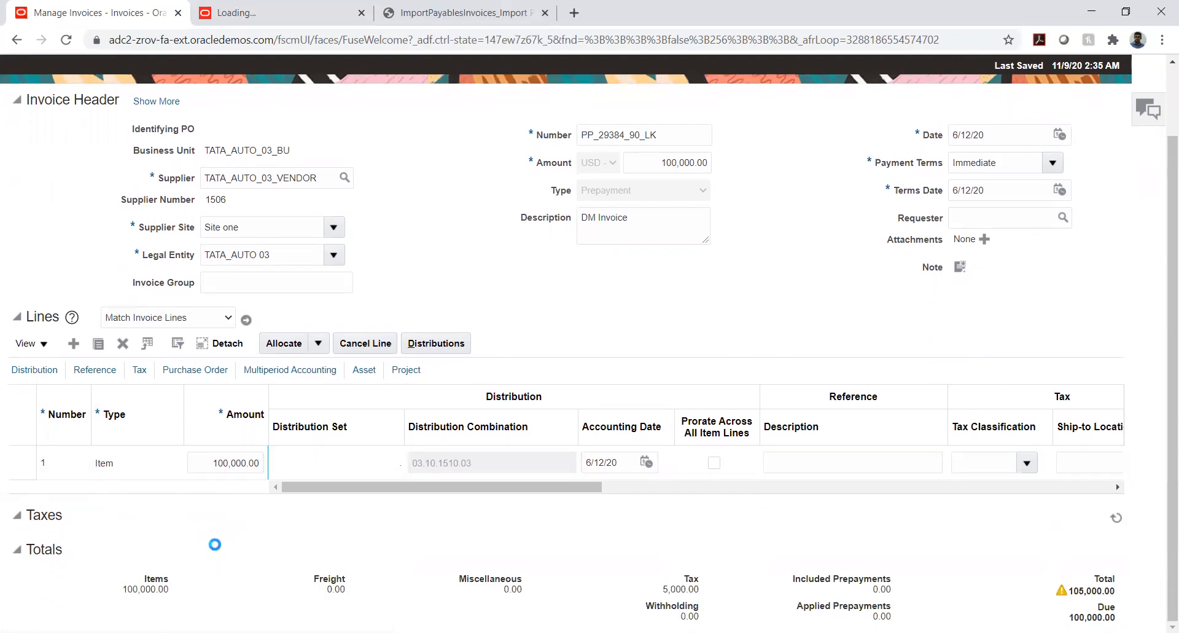
scroll(215, 540, "down", 3)
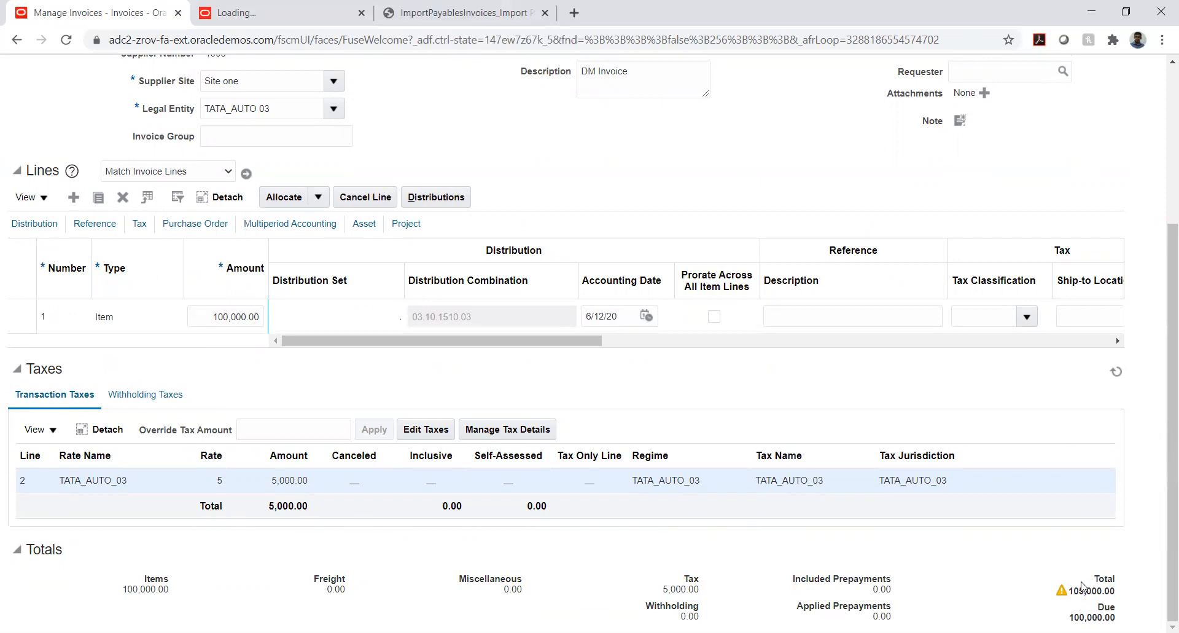
scroll(1079, 489, "up", 4)
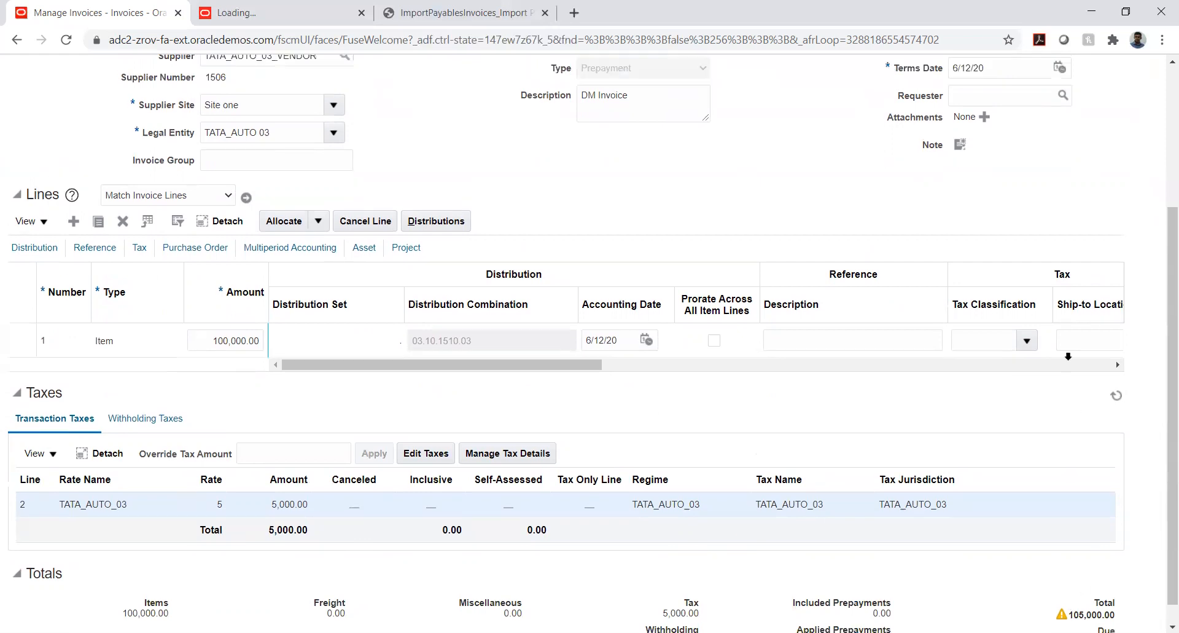
left_click(680, 244)
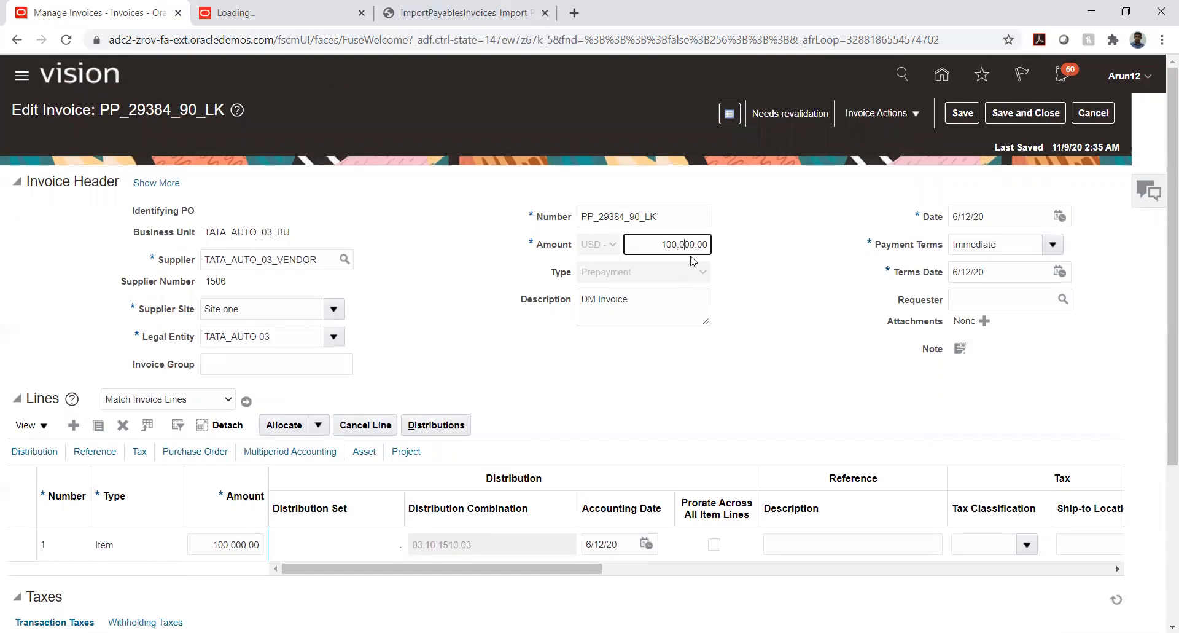
scroll(871, 308, "down", 4)
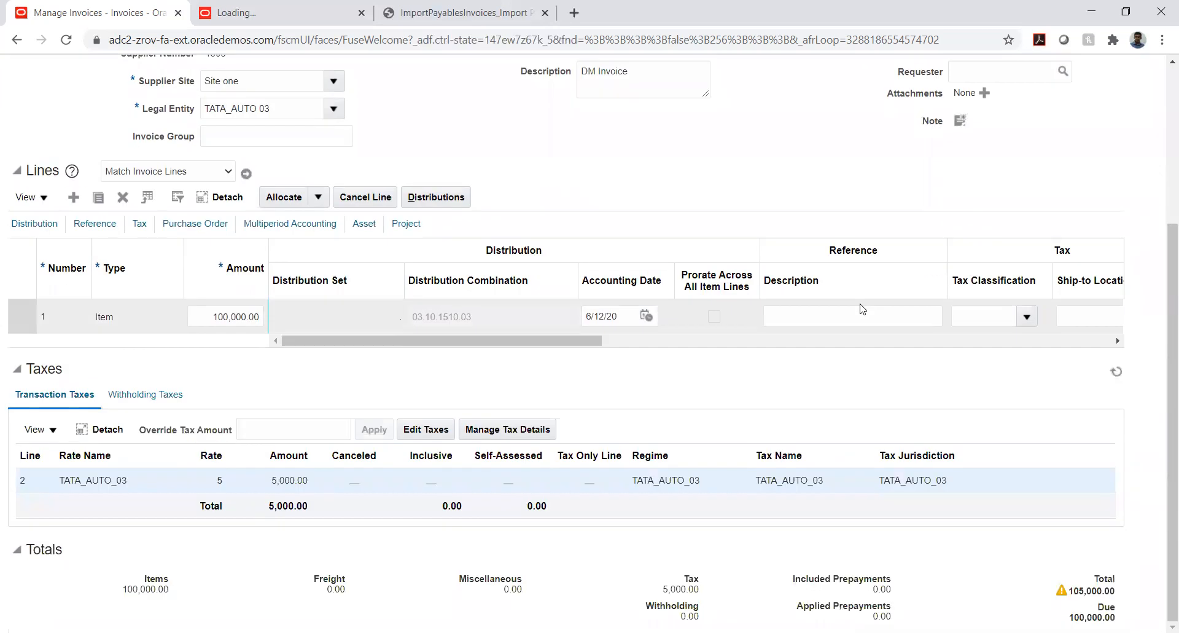
scroll(850, 310, "up", 4)
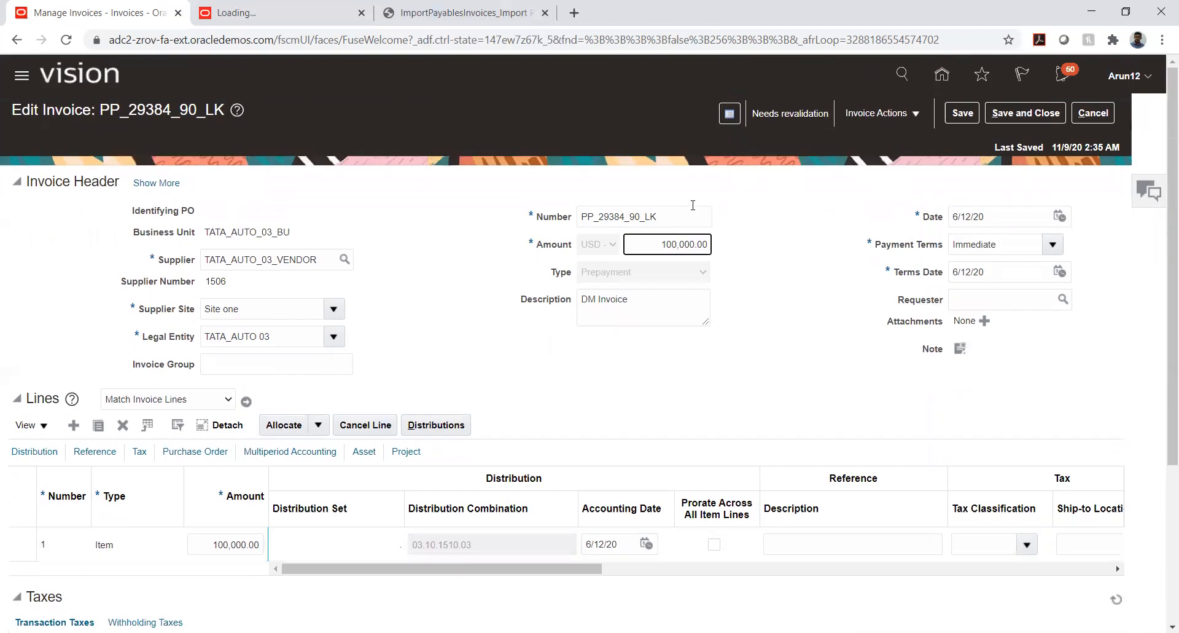
Set the invoice header amount of PP_29384_90_LK to 105,000.00 USD
left_click(675, 245)
key("BackSpace")
type("5")
key("Tab")
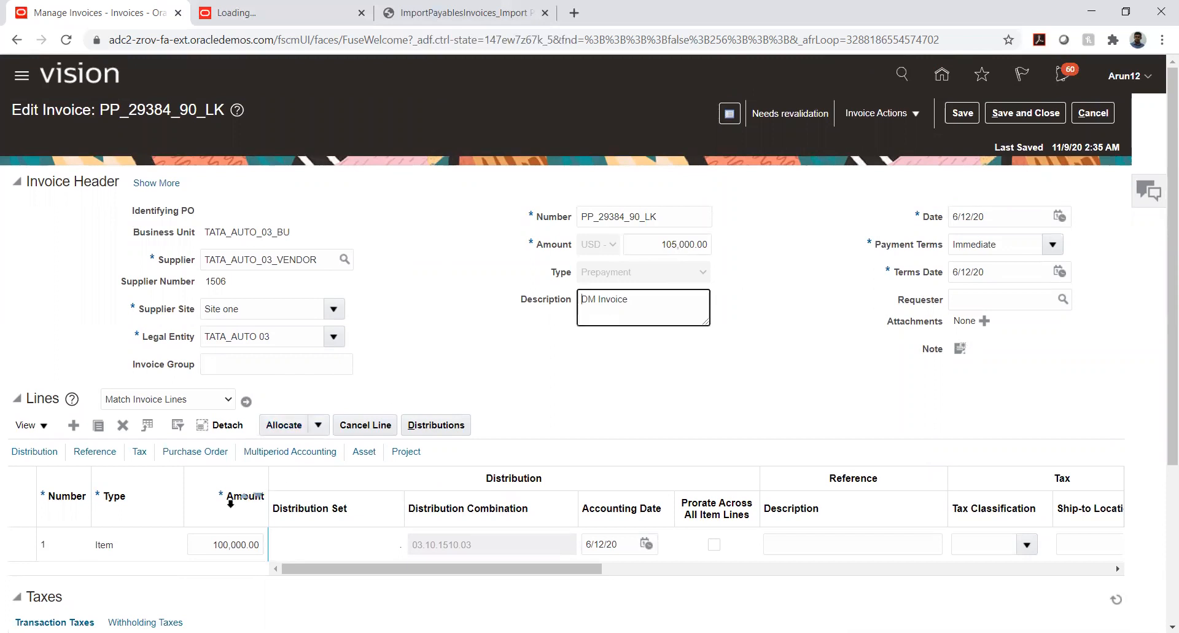
Set the amount of invoice line 1 to 105,000.00
left_click(188, 546)
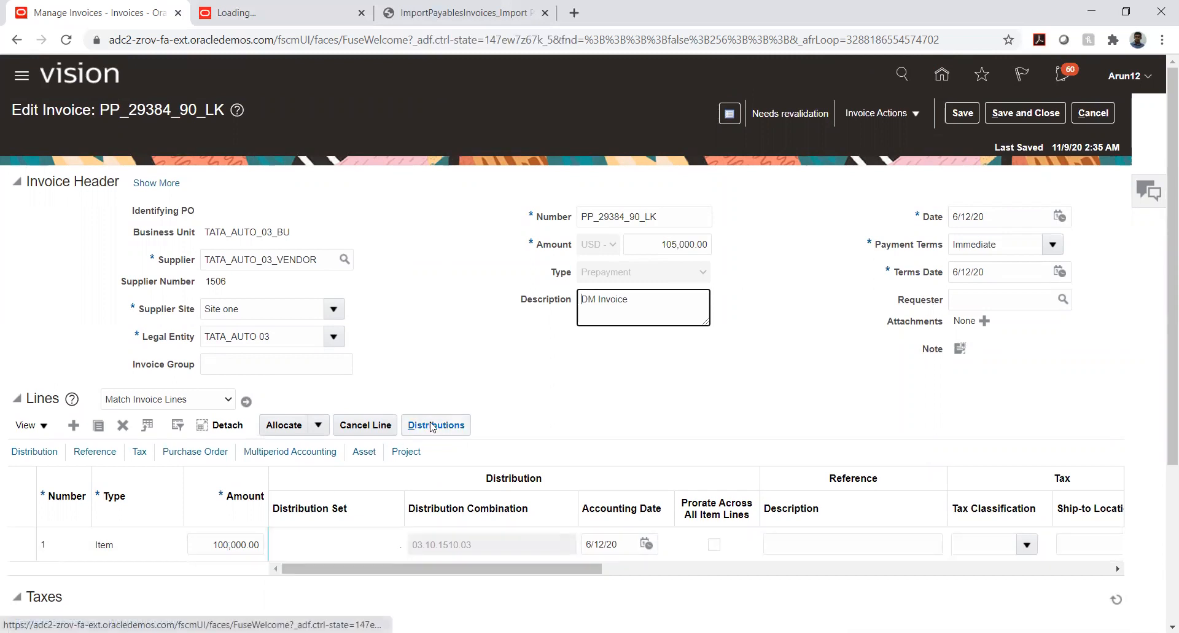
left_click(229, 543)
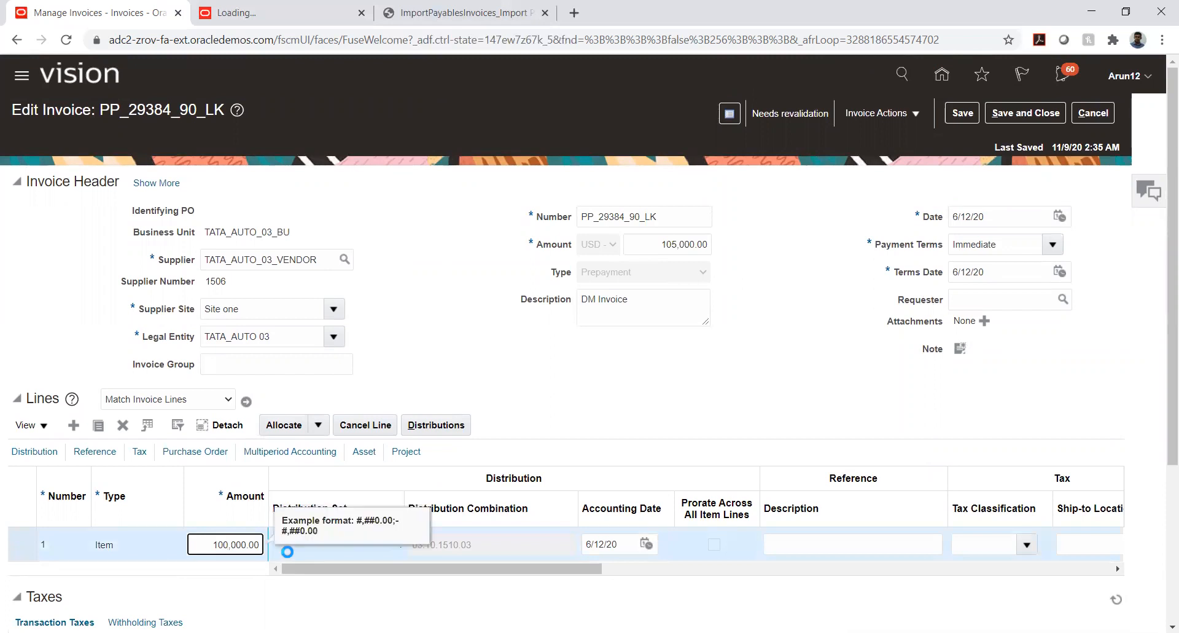
key("BackSpace")
type("5")
Open the distributions of invoice line 1, set the item distribution amount to 105,000.00 and save the change
left_click(436, 424)
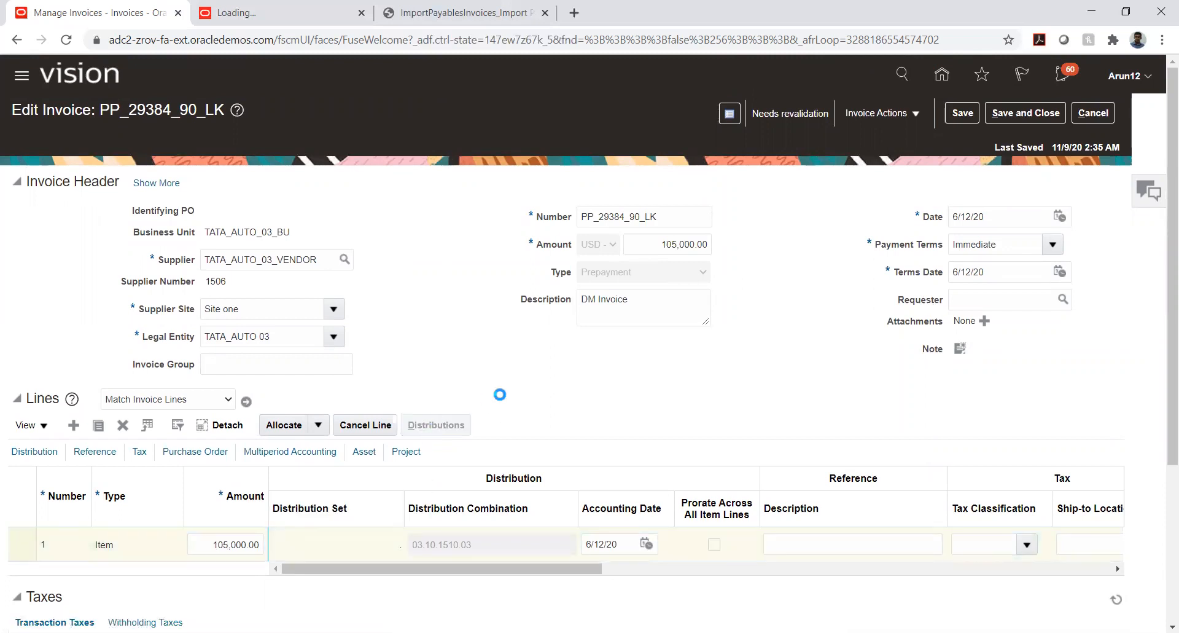
left_click(834, 225)
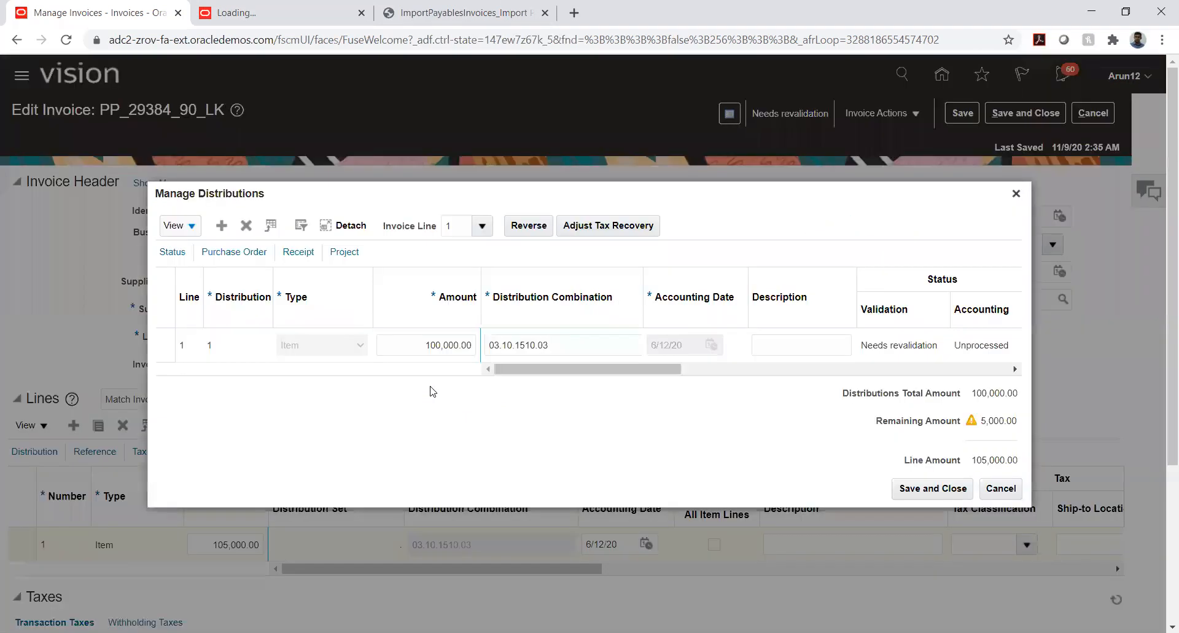
left_click(444, 345)
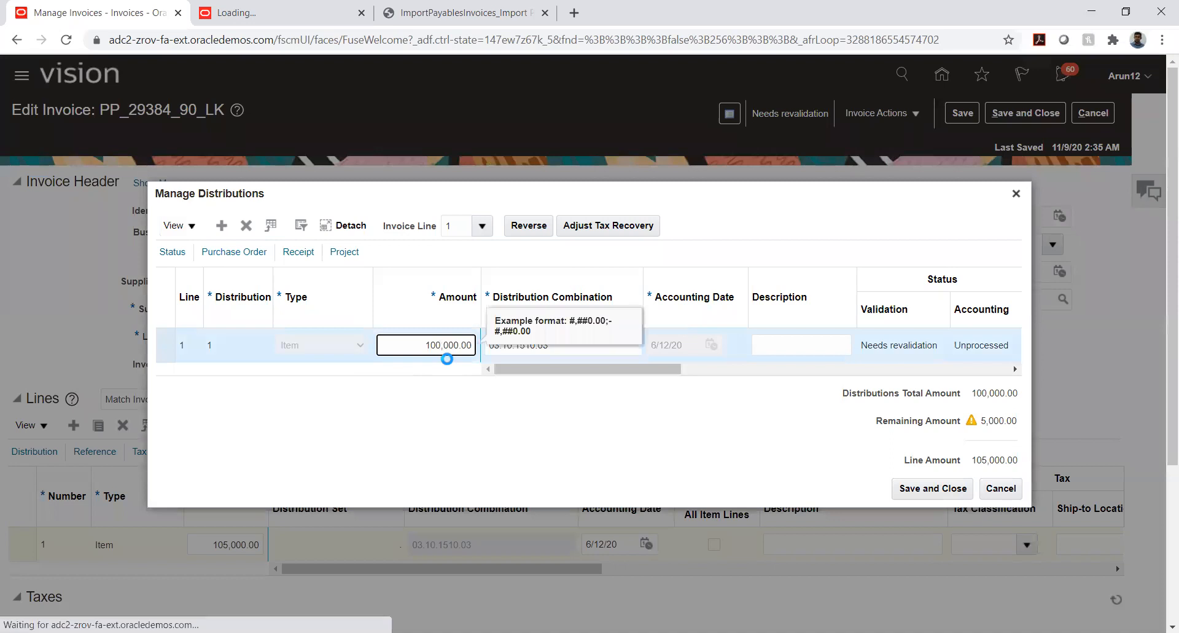
key("BackSpace")
type("5")
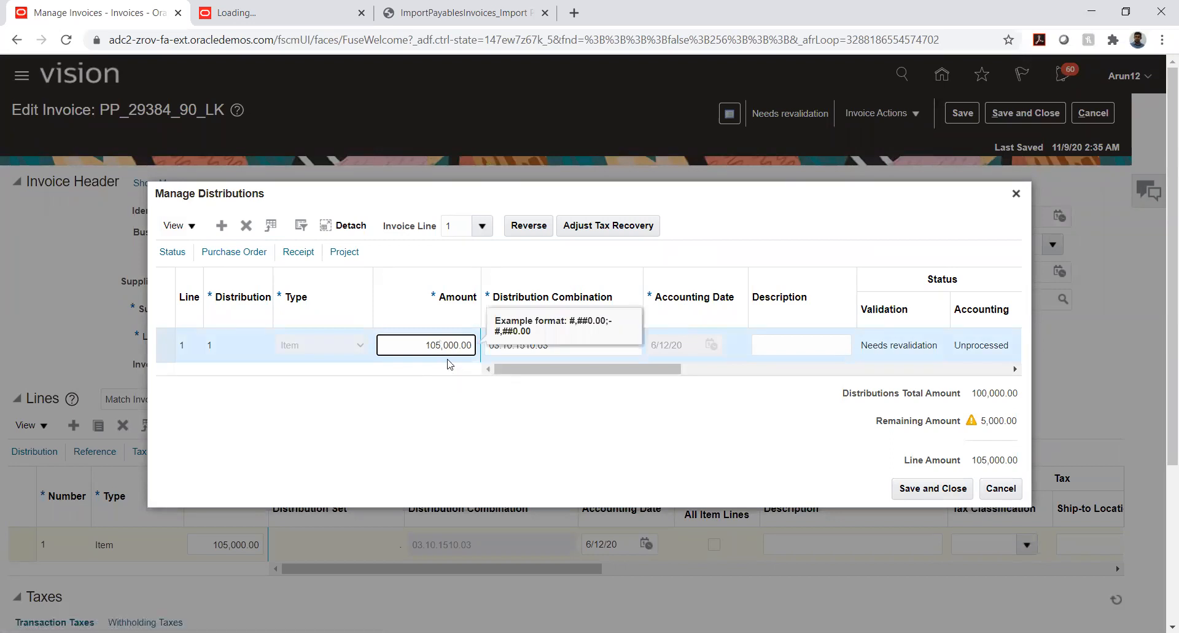
left_click(915, 489)
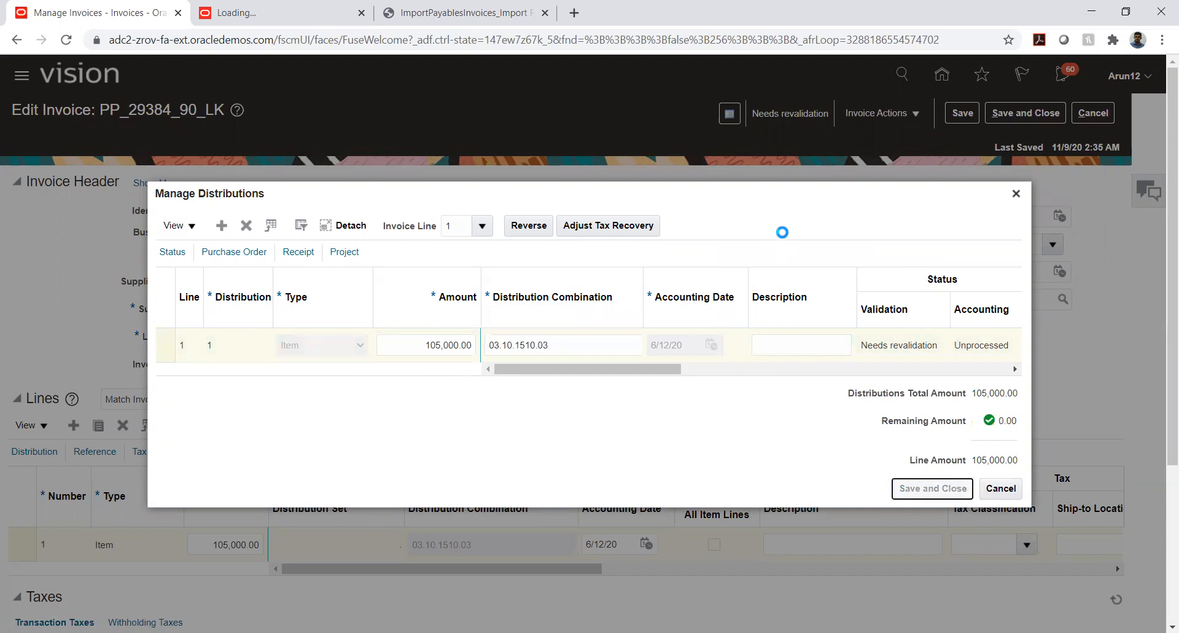
left_click(993, 485)
Review the invoice's taxes and totals against the changed header and line amounts
scroll(1106, 393, "down", 4)
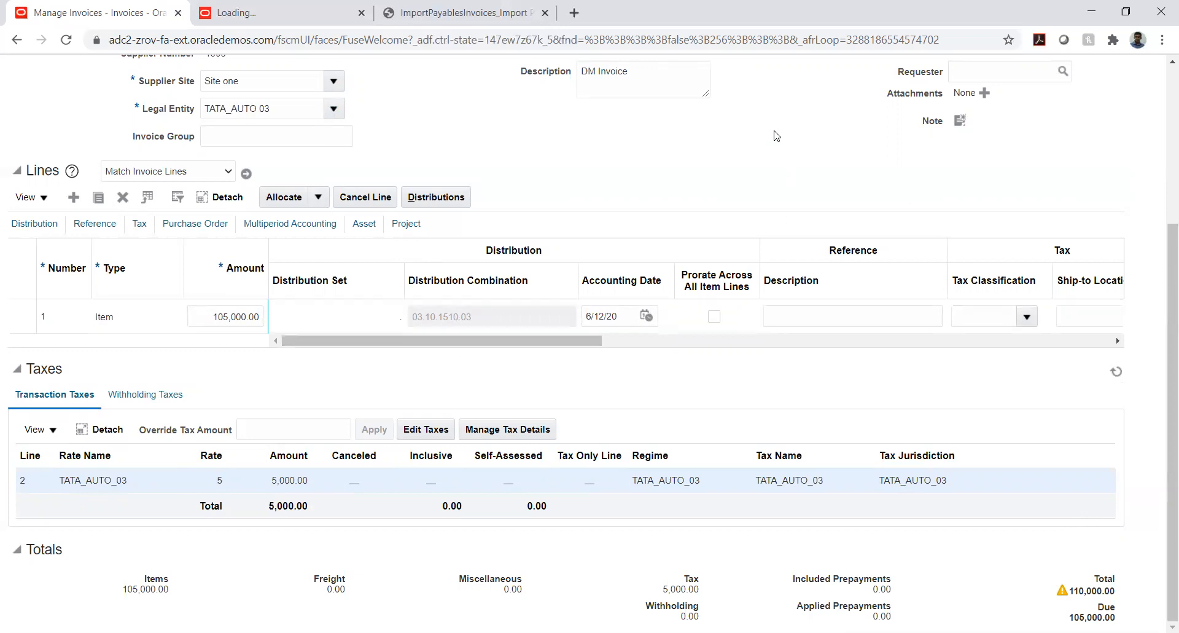
scroll(811, 137, "up", 4)
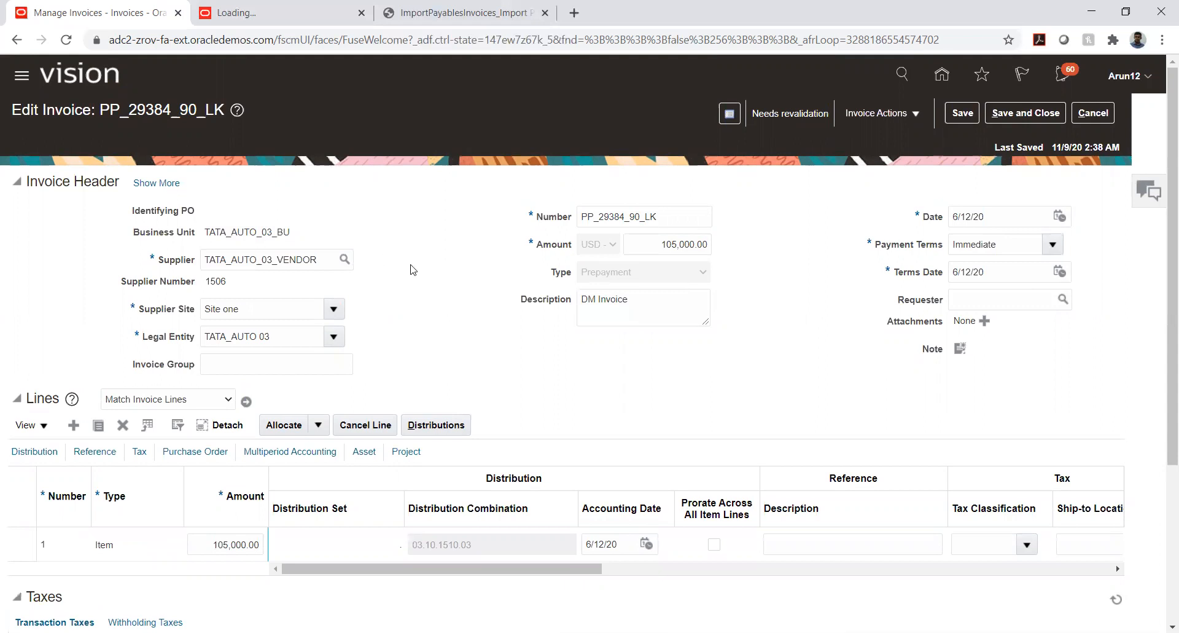
scroll(413, 305, "down", 4)
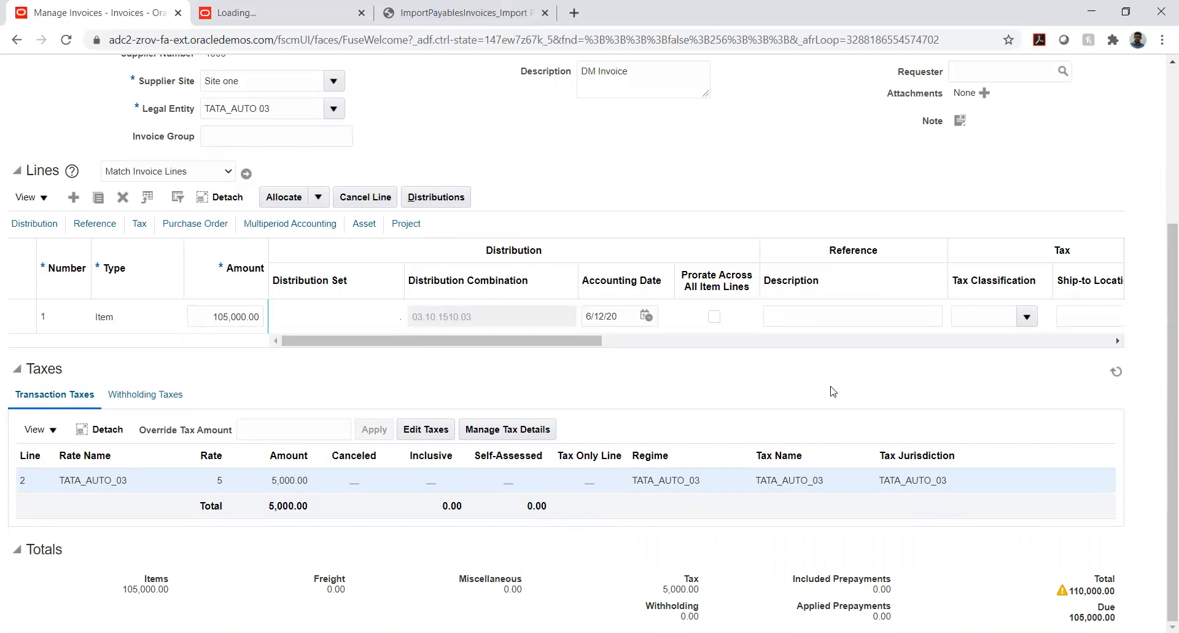
Compare the header and line amounts of invoice PP_29384_90_LK with its transaction tax and totals
scroll(832, 391, "up", 1)
scroll(832, 391, "up", 2)
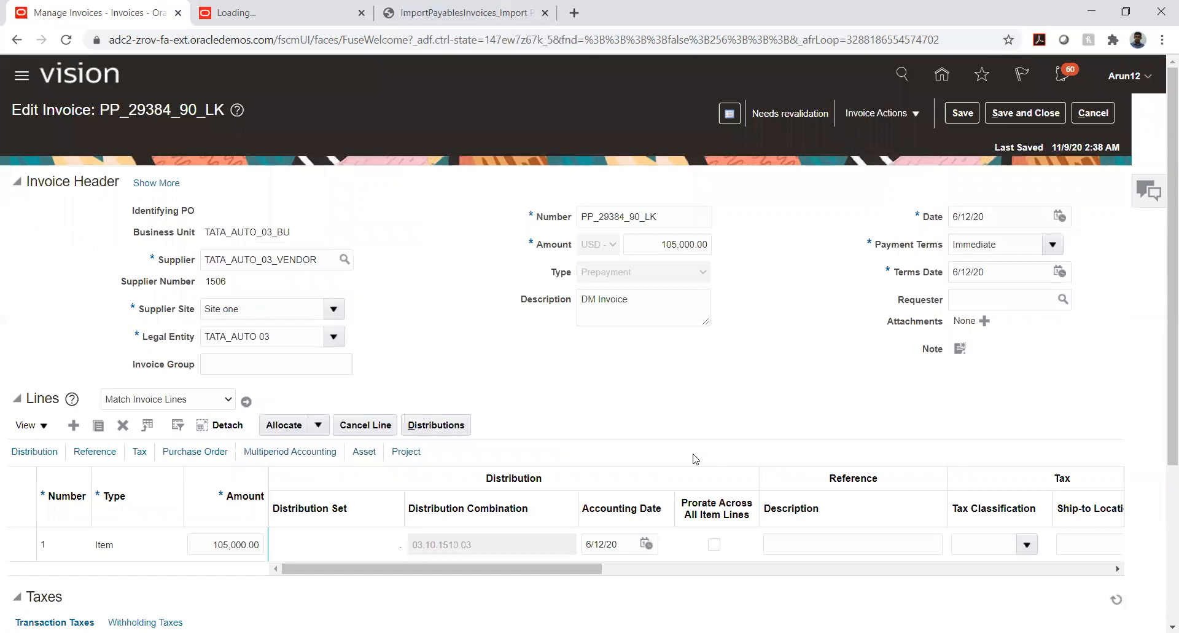
scroll(830, 396, "down", 4)
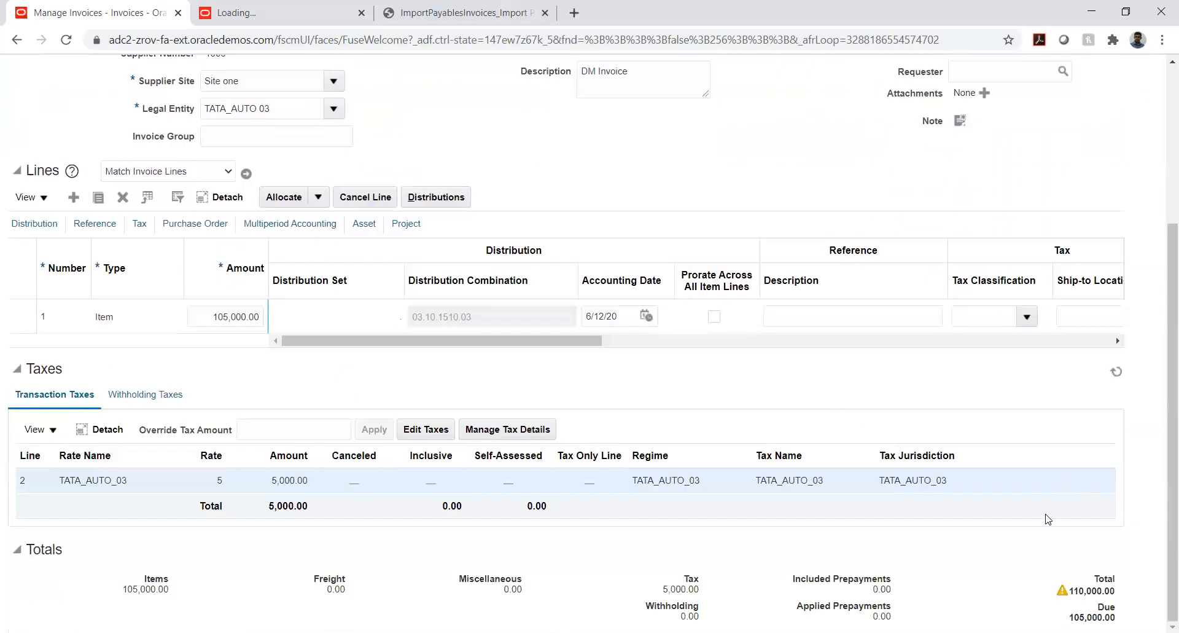
scroll(974, 535, "up", 3)
scroll(974, 535, "up", 2)
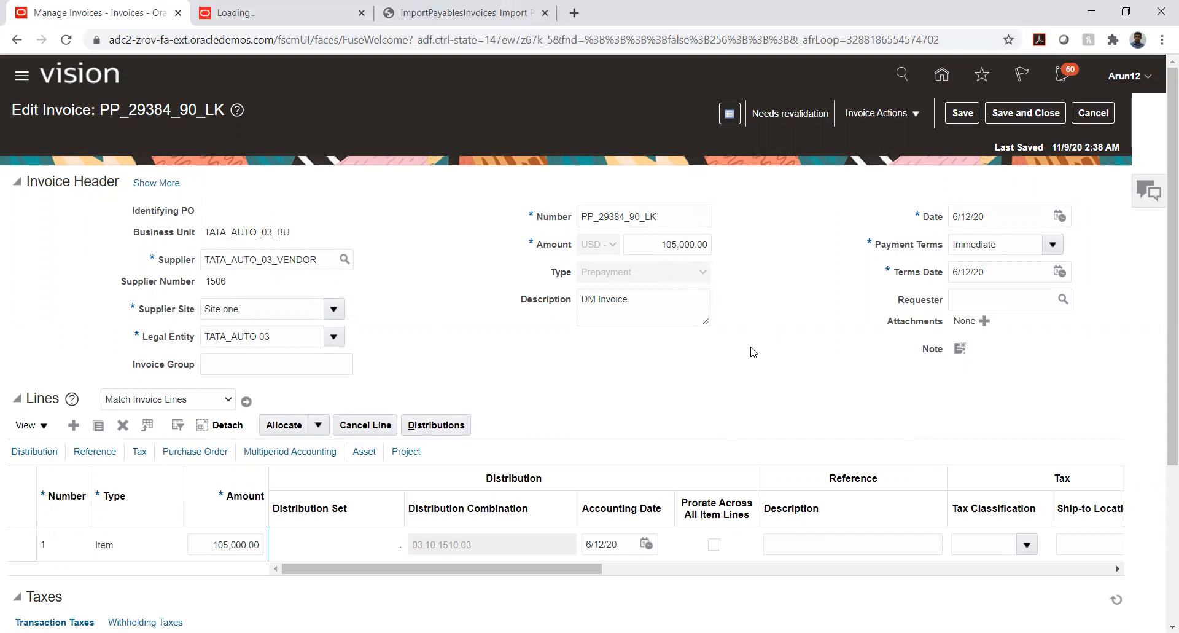
scroll(1125, 351, "down", 4)
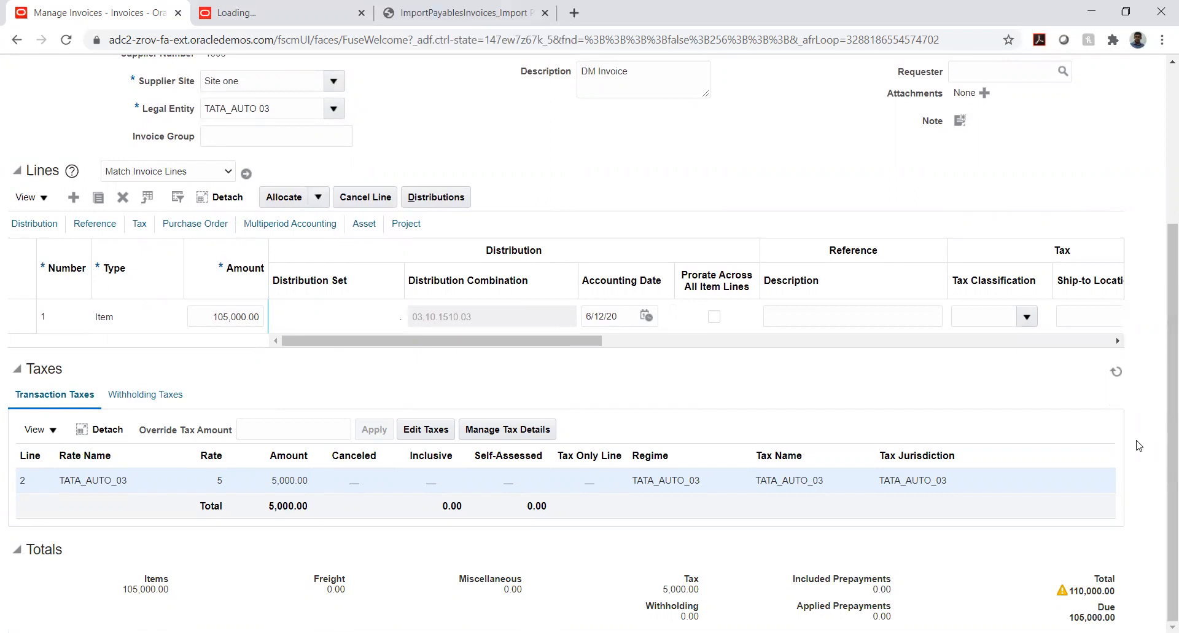
scroll(1140, 446, "up", 4)
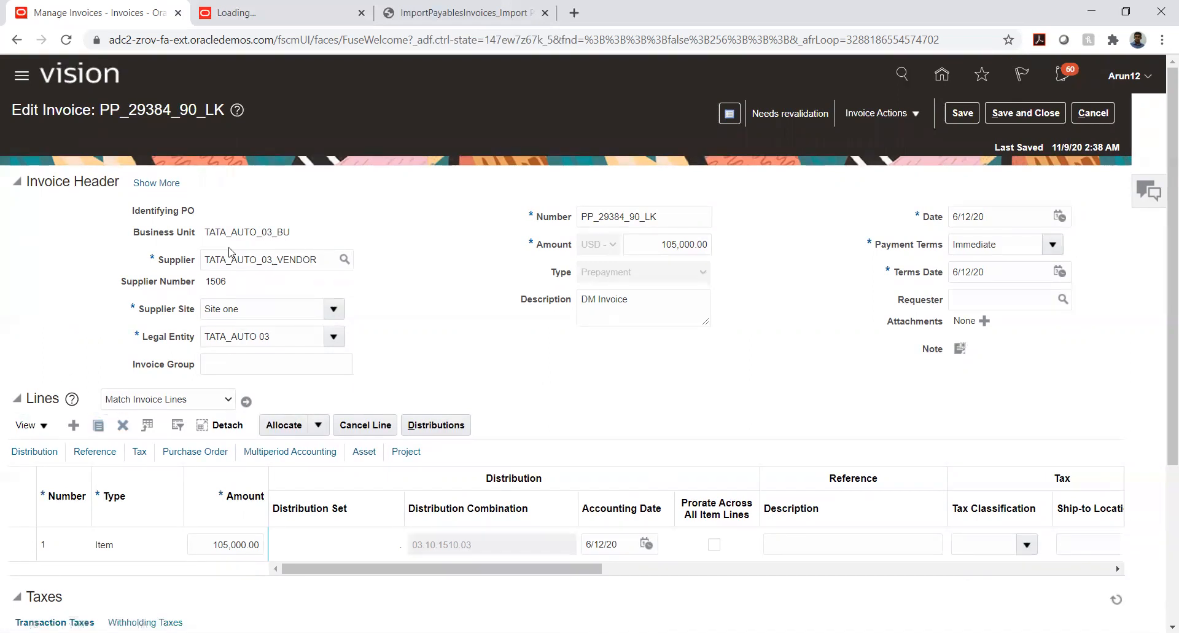
Save the invoice and look over the available invoice actions
left_click_drag(206, 232, 294, 221)
left_click(368, 229)
left_click(962, 113)
left_click(902, 114)
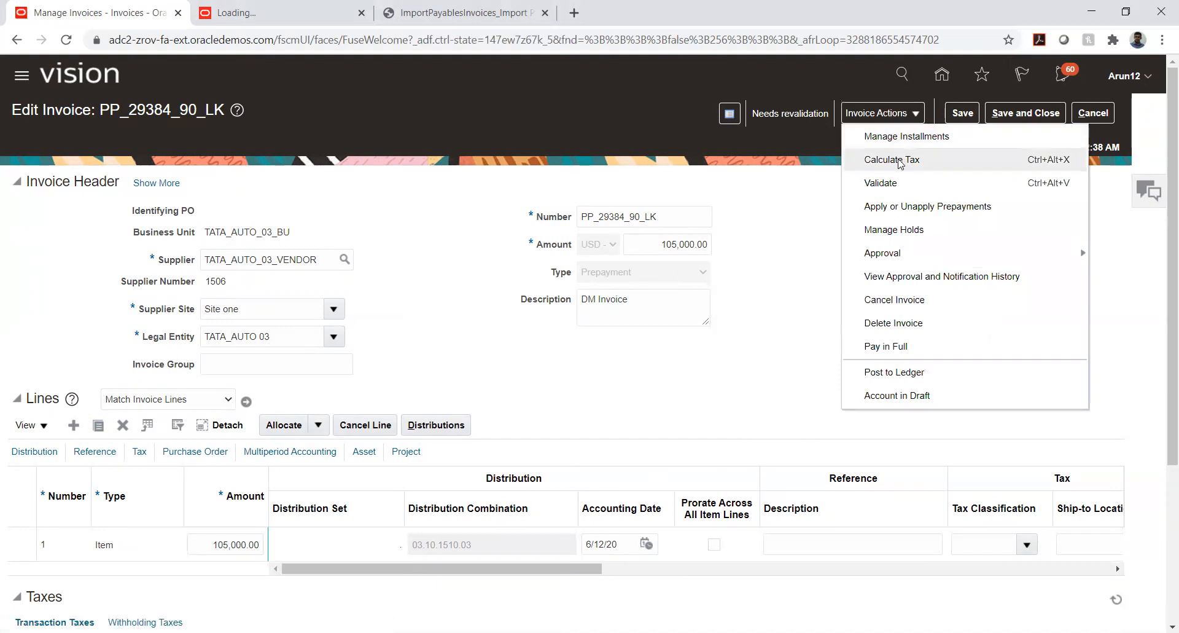
left_click(768, 247)
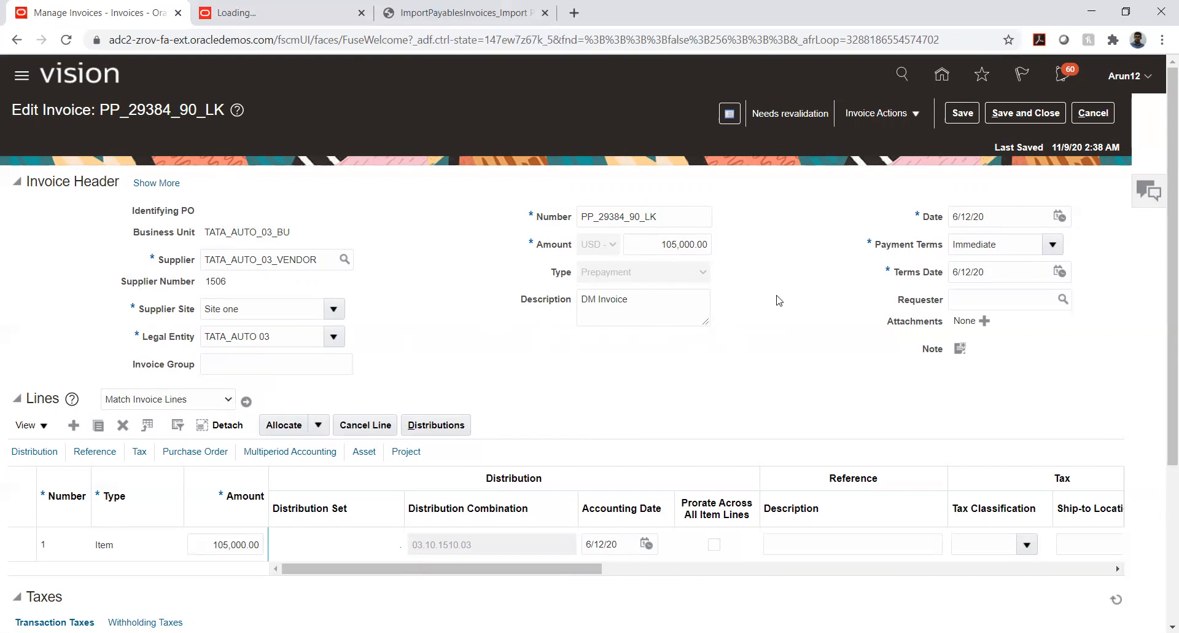
Examine how the tax line makes the invoice total differ from the header amount and the item line amount
scroll(779, 300, "down", 4)
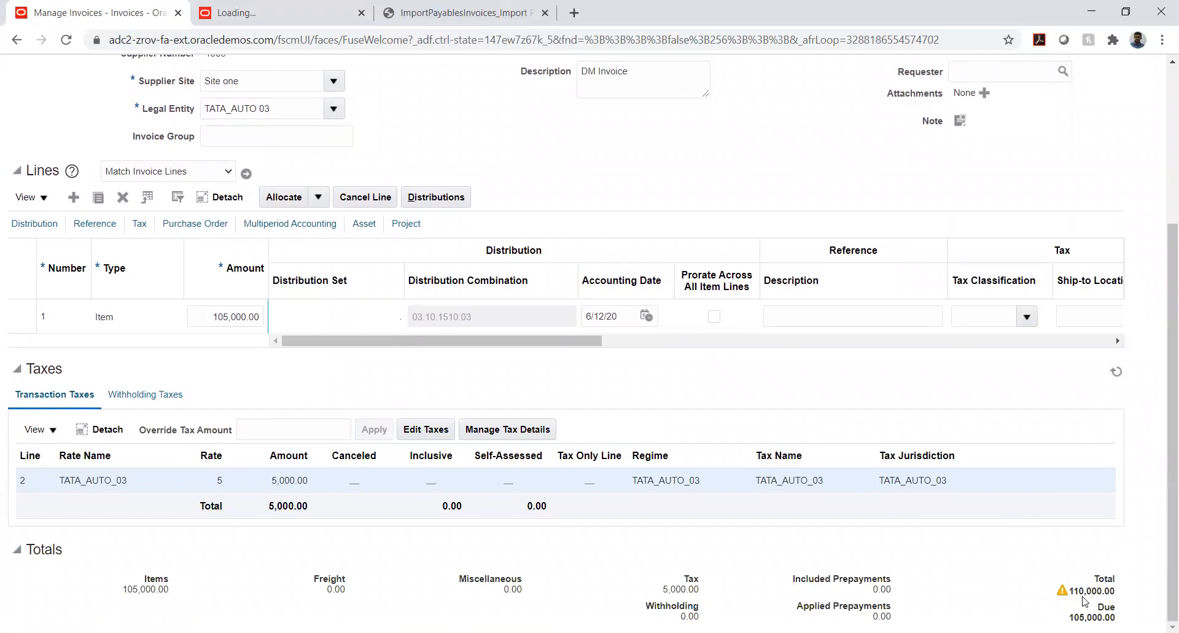
scroll(847, 329, "up", 4)
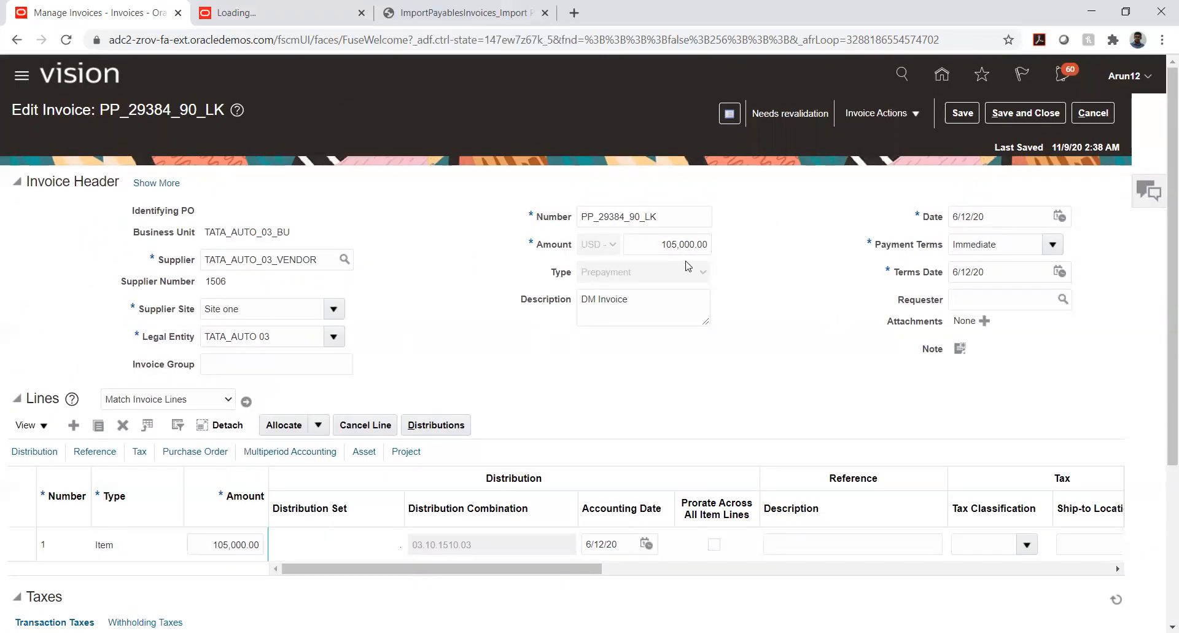
scroll(917, 424, "down", 4)
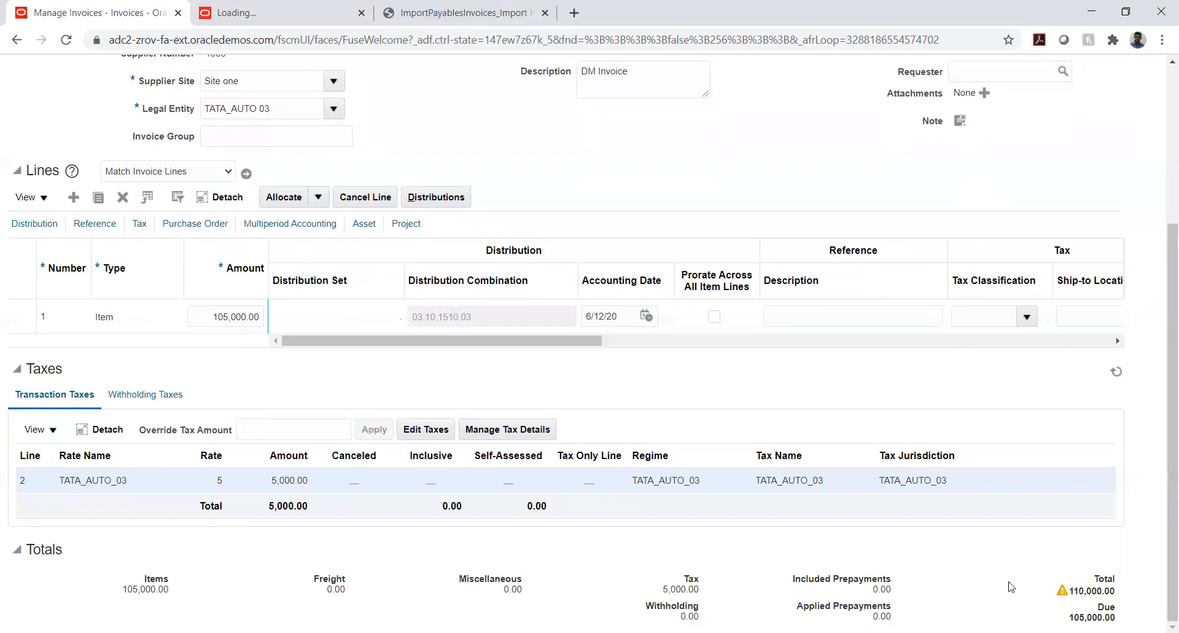
scroll(842, 391, "up", 4)
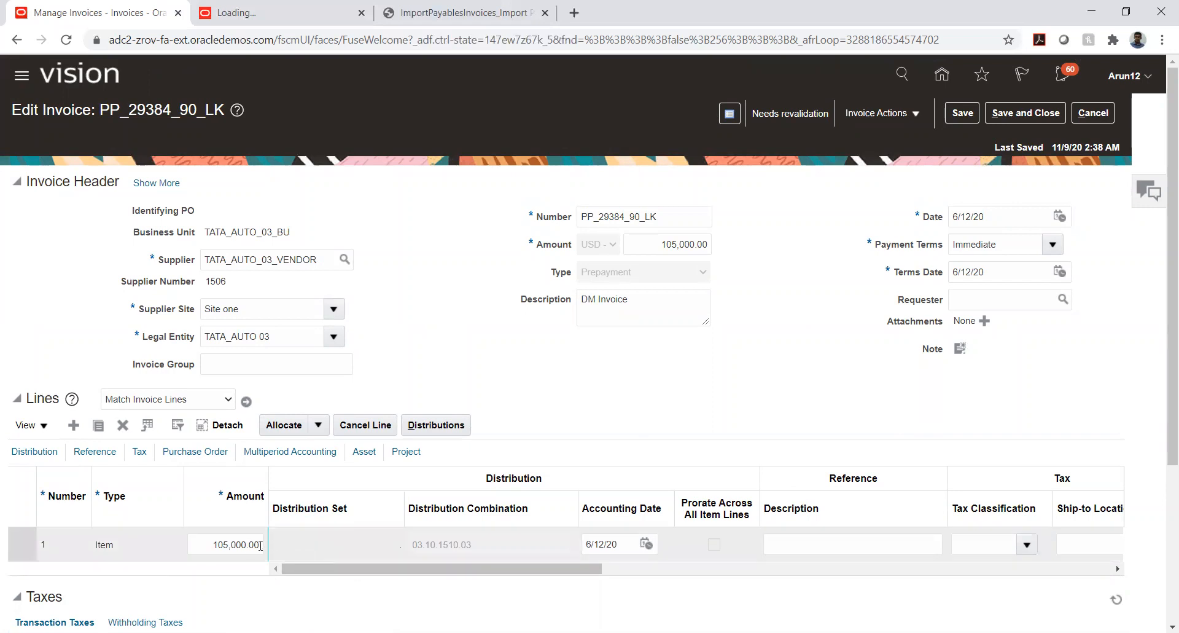
scroll(1159, 385, "down", 4)
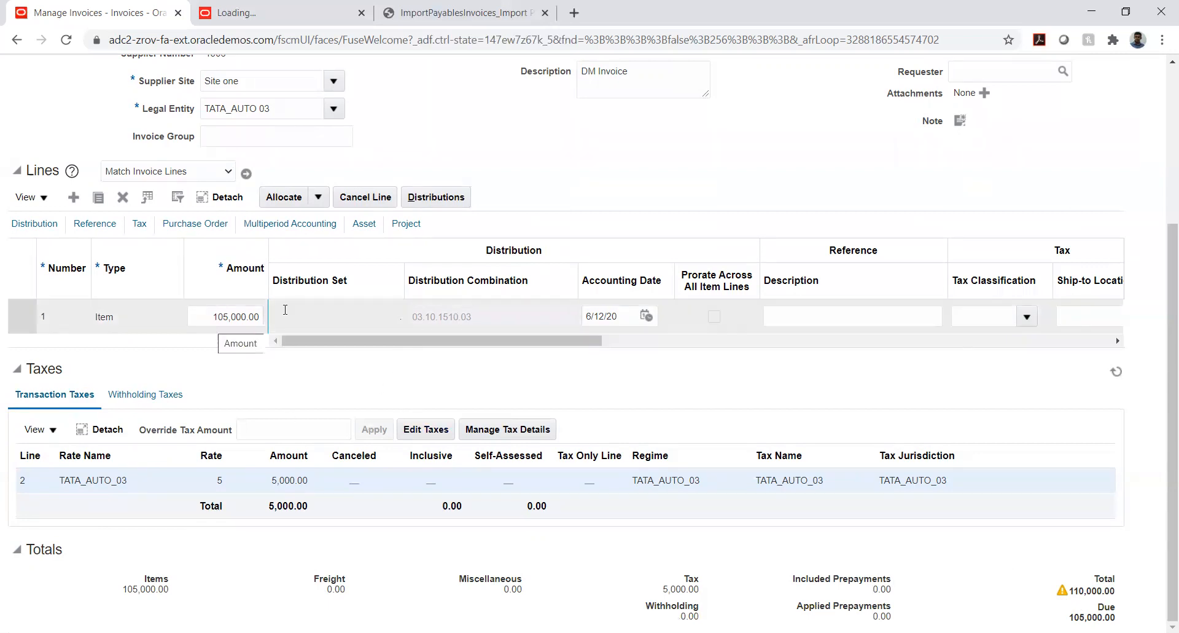
scroll(799, 301, "up", 4)
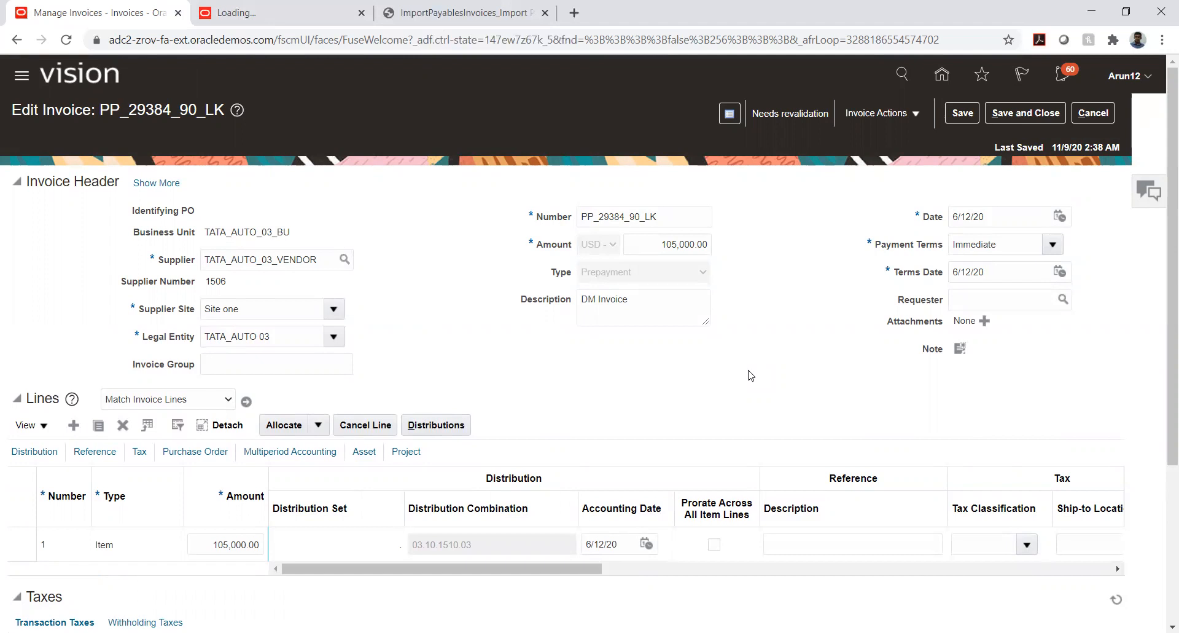
scroll(737, 382, "down", 4)
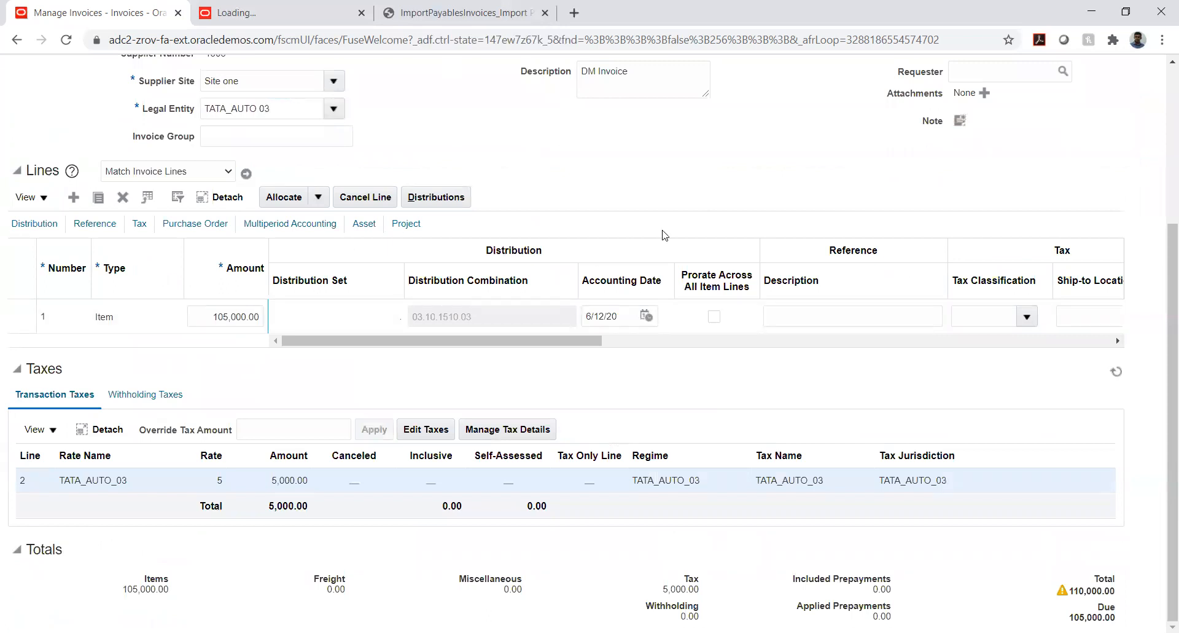
scroll(822, 335, "up", 4)
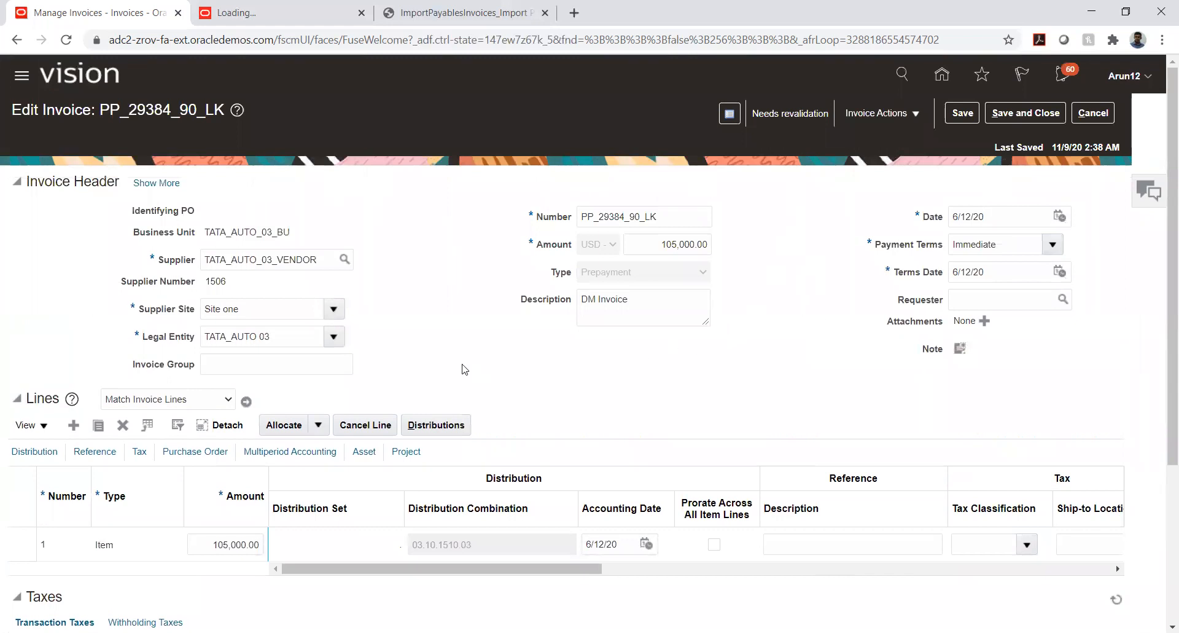
scroll(462, 363, "down", 1)
scroll(461, 363, "down", 2)
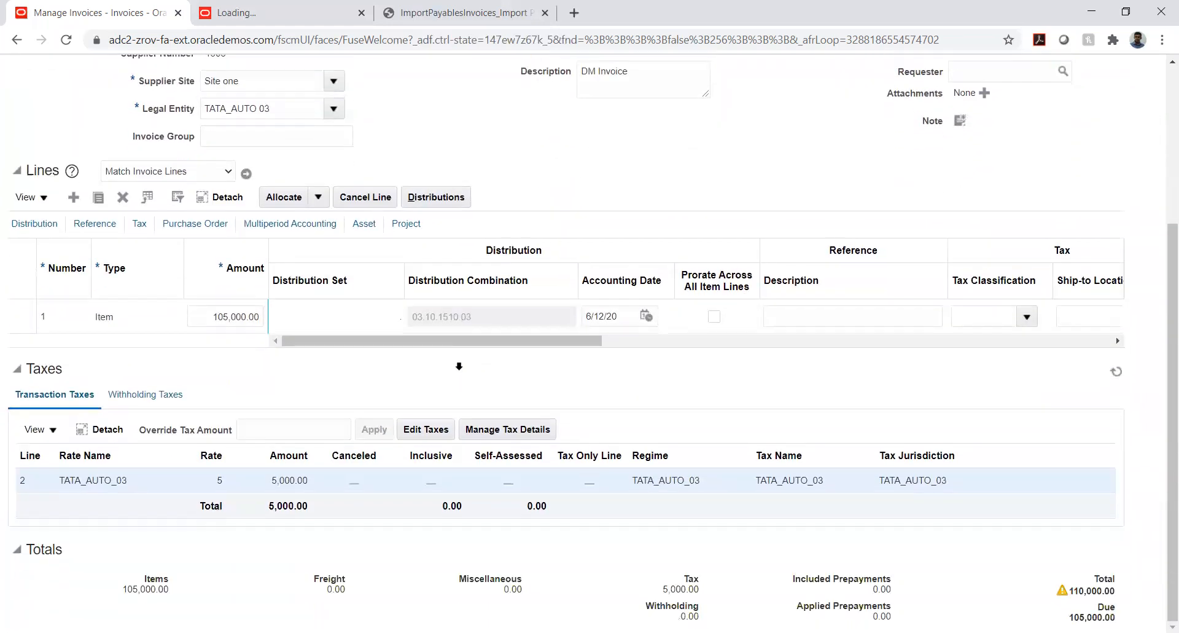
Cancel the TATA_AUTO_03 transaction tax line on the invoice and save the tax change
left_click(425, 430)
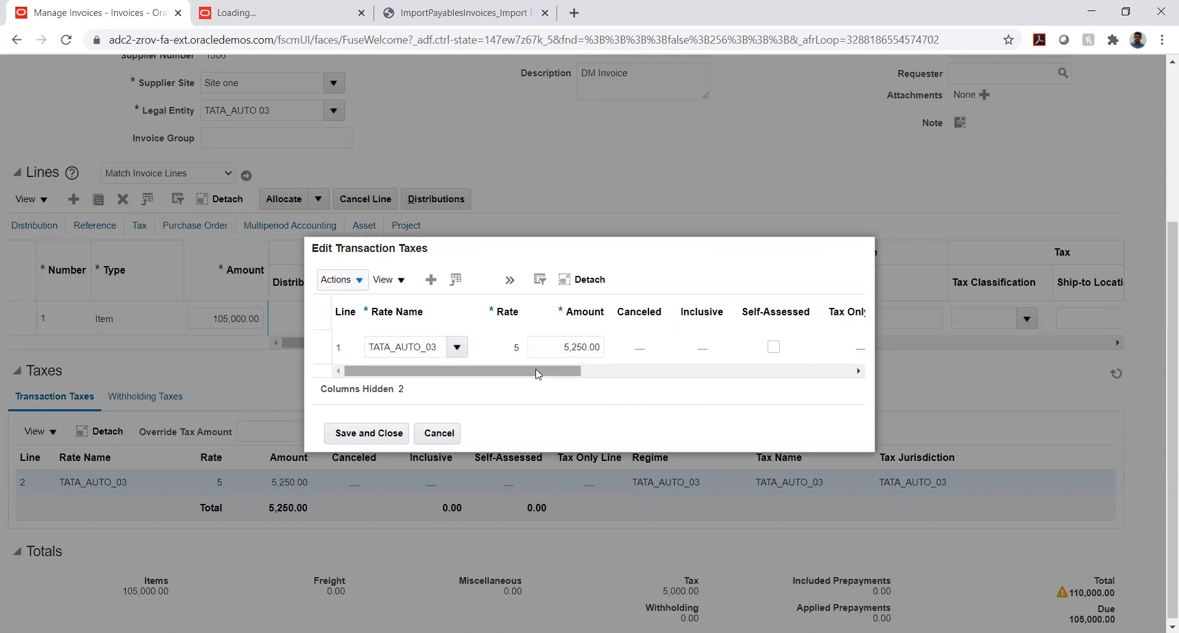
left_click_drag(537, 372, 389, 332)
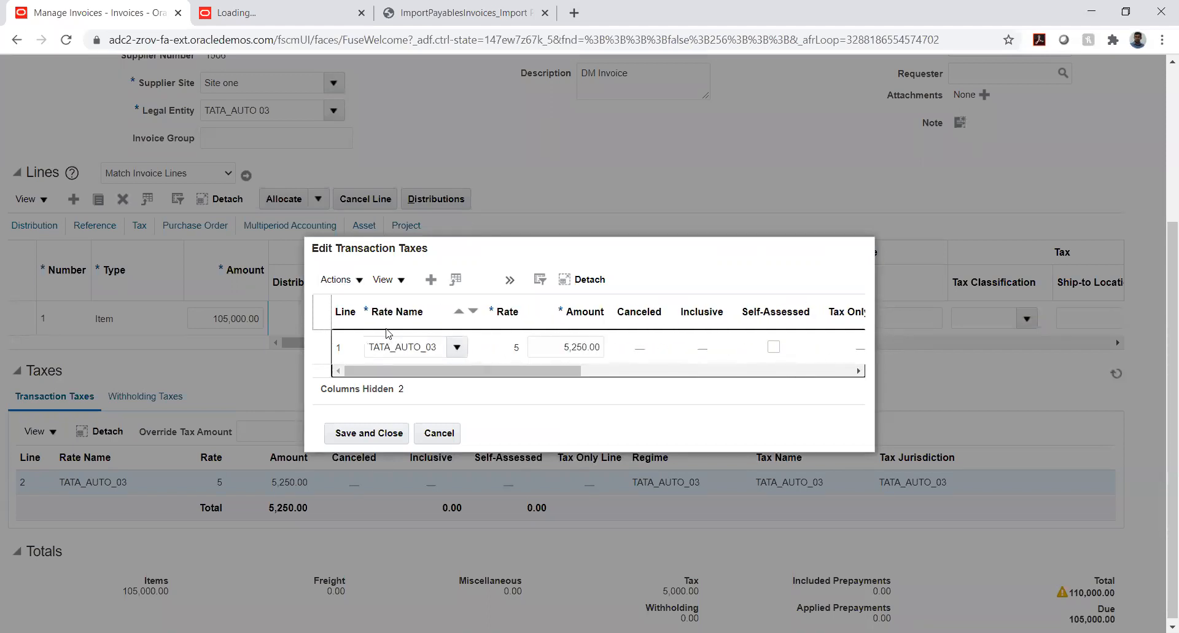
left_click(360, 285)
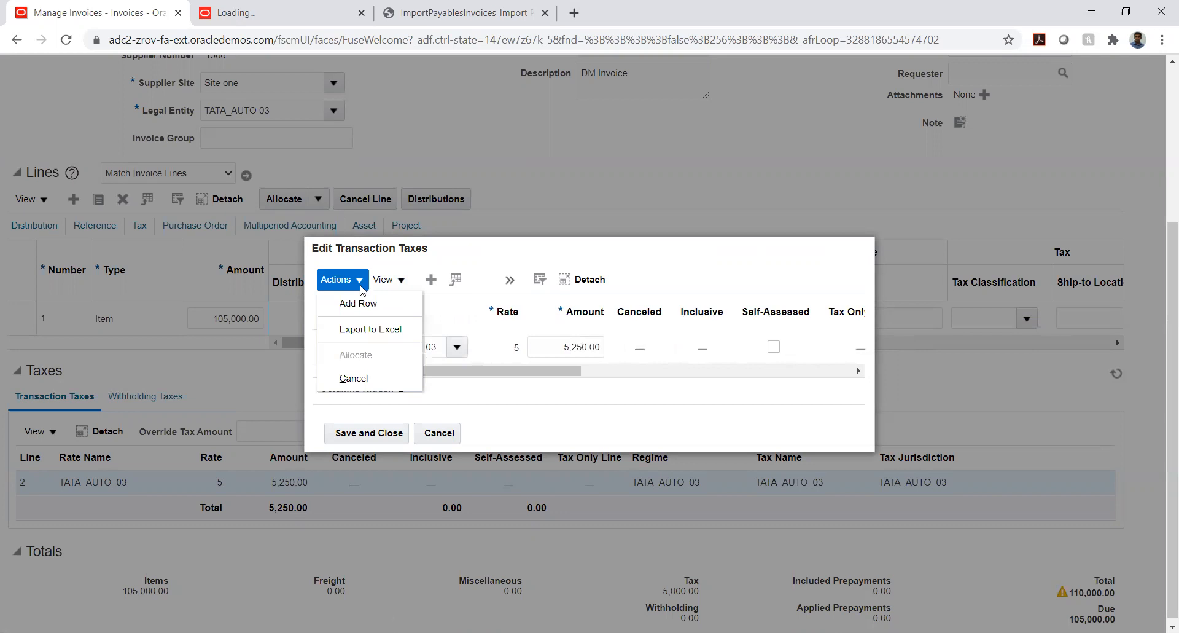
left_click(351, 381)
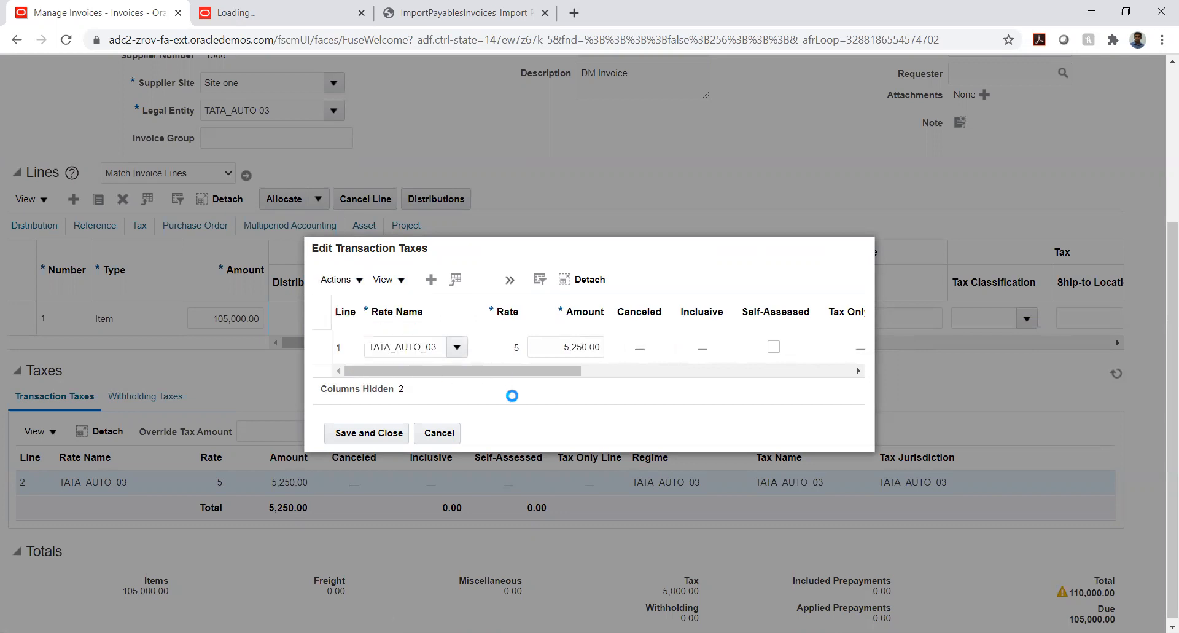
left_click(374, 433)
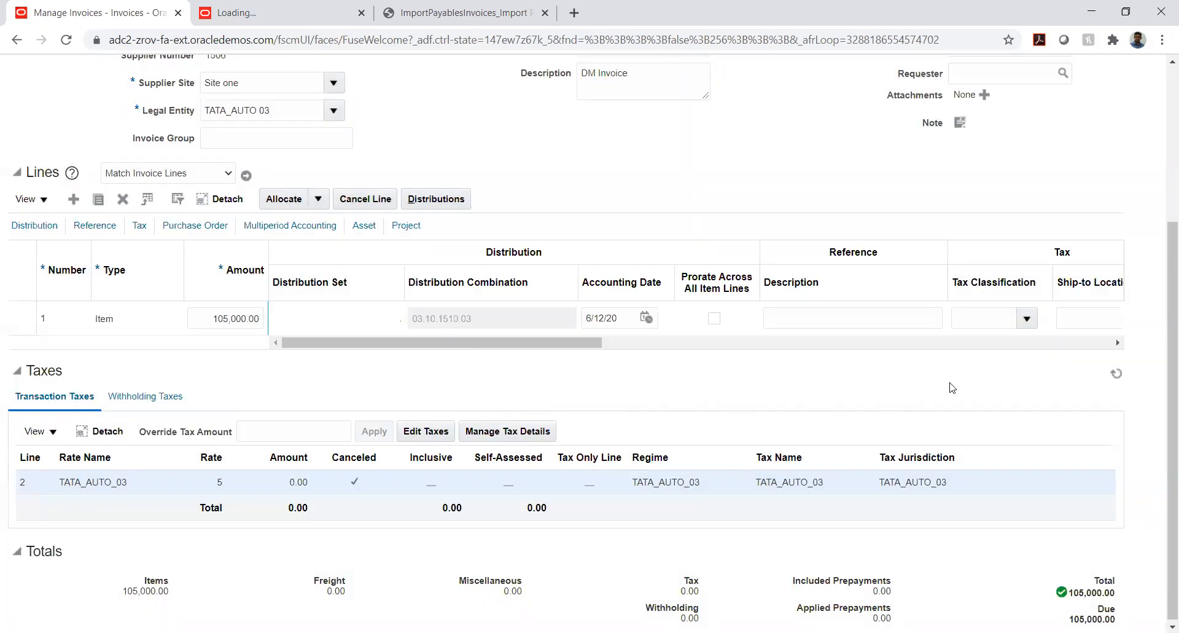
Validate invoice PP_29384_90_LK and check its status, taxes and totals
scroll(979, 370, "up", 4)
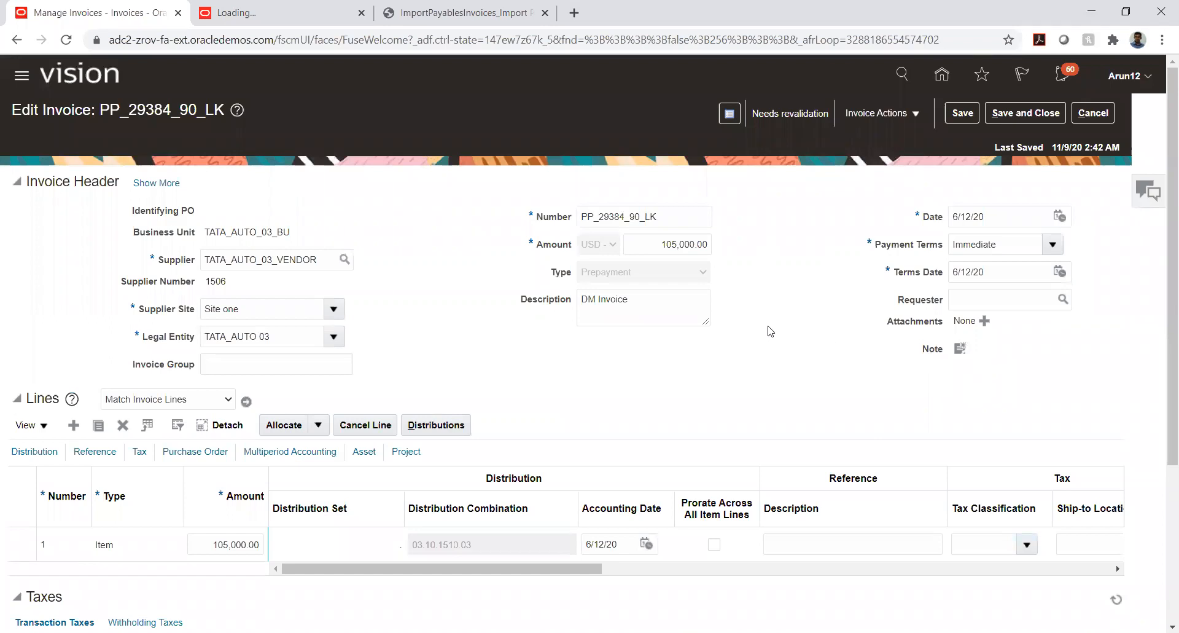
left_click(888, 117)
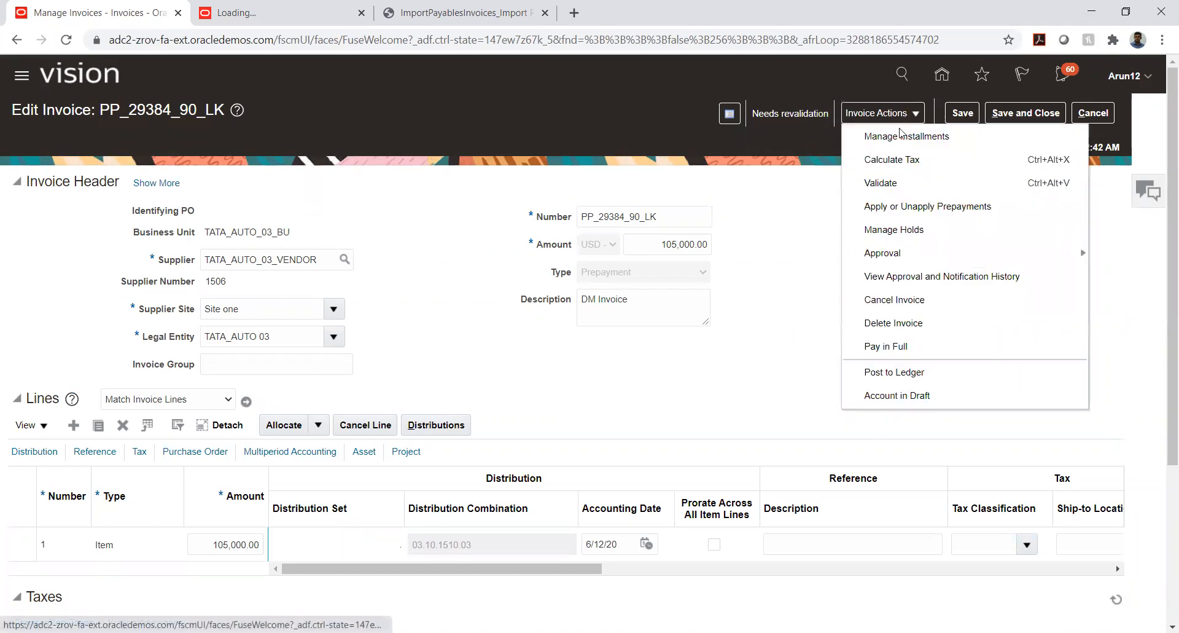
left_click(880, 177)
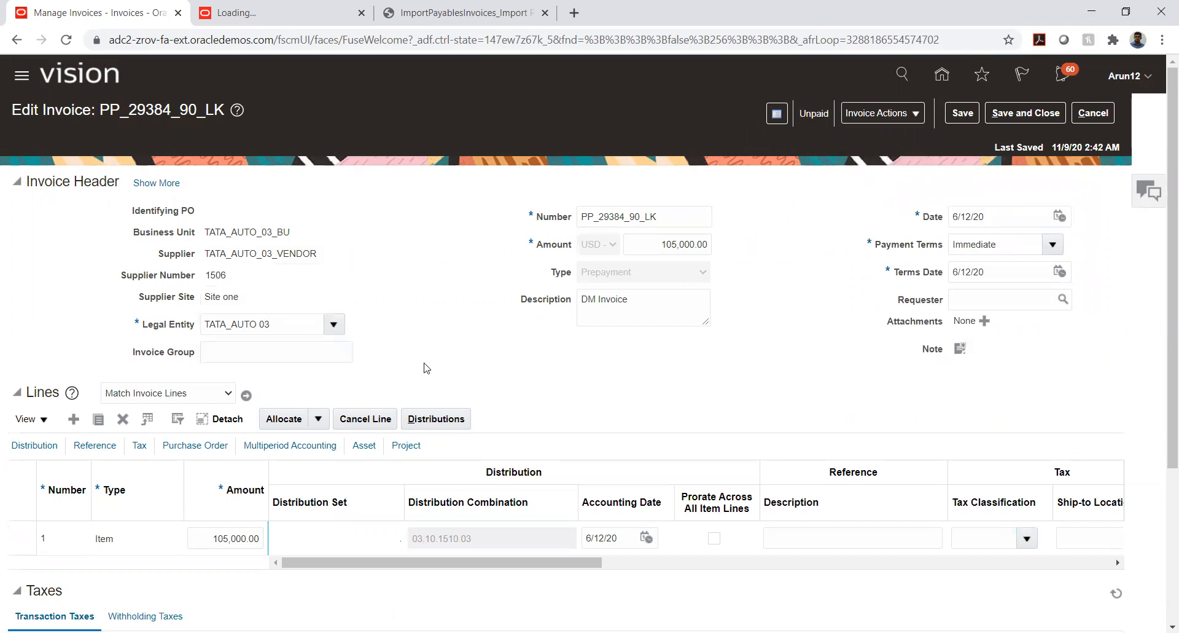
scroll(287, 523, "down", 4)
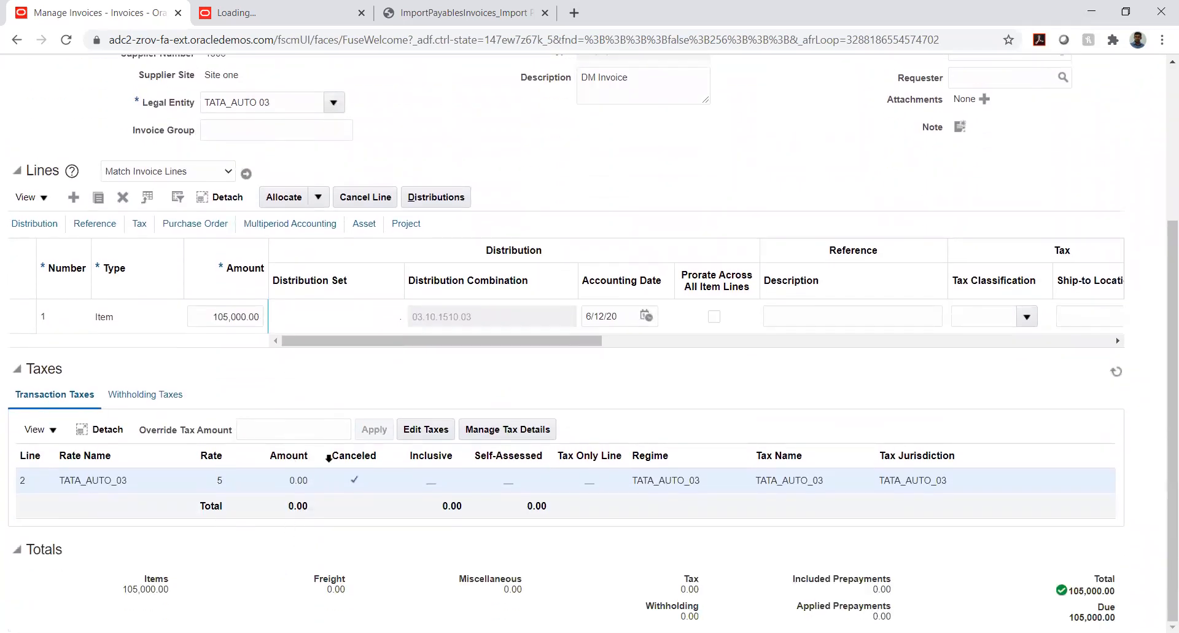
scroll(814, 372, "up", 4)
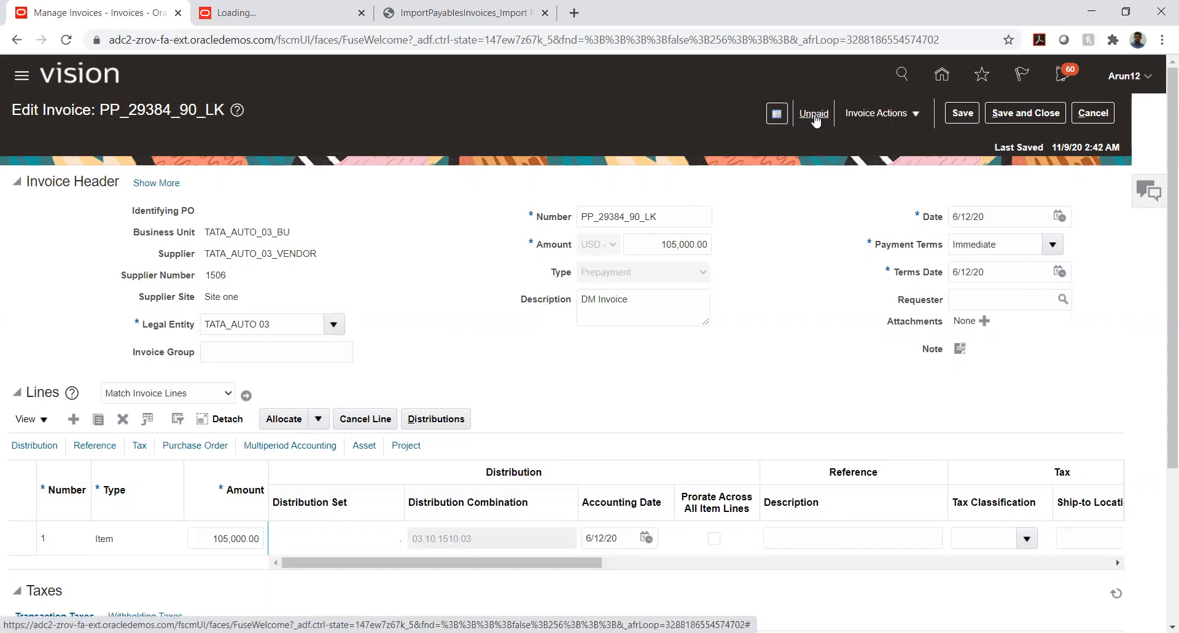
Post the validated prepayment invoice to the ledger
left_click(902, 115)
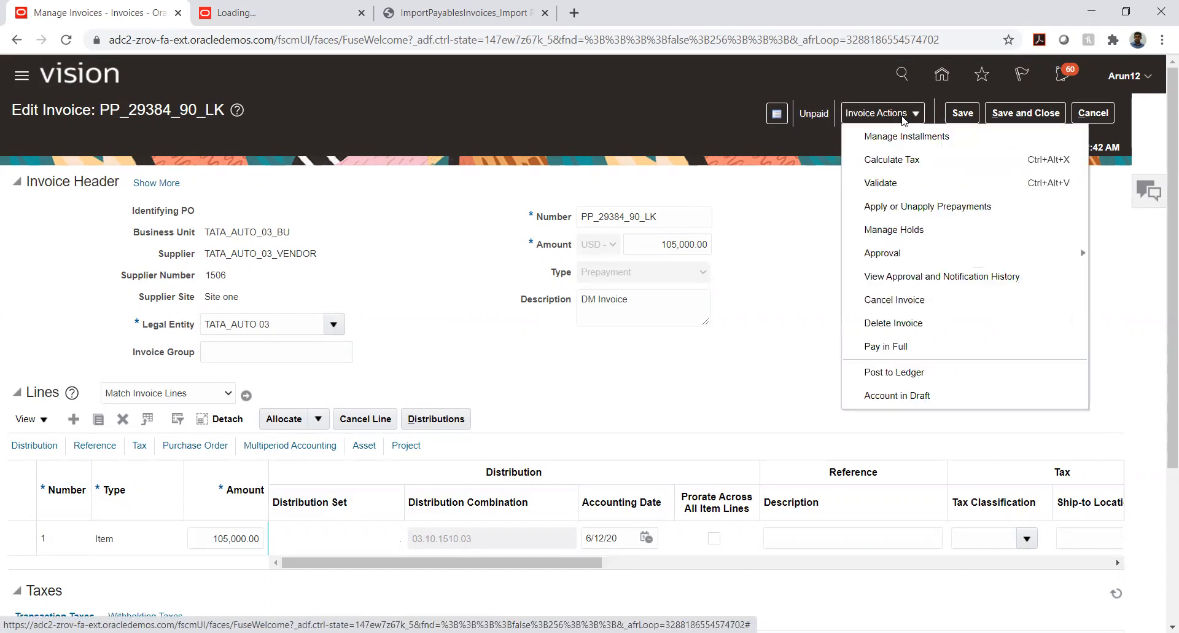
left_click(861, 371)
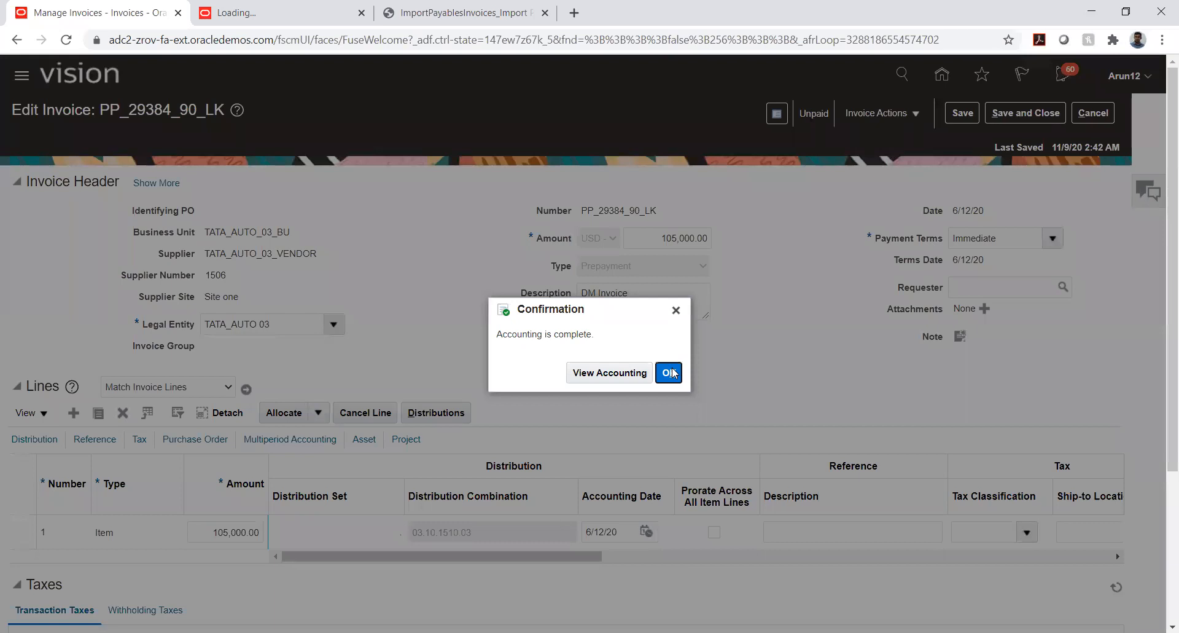
left_click(672, 372)
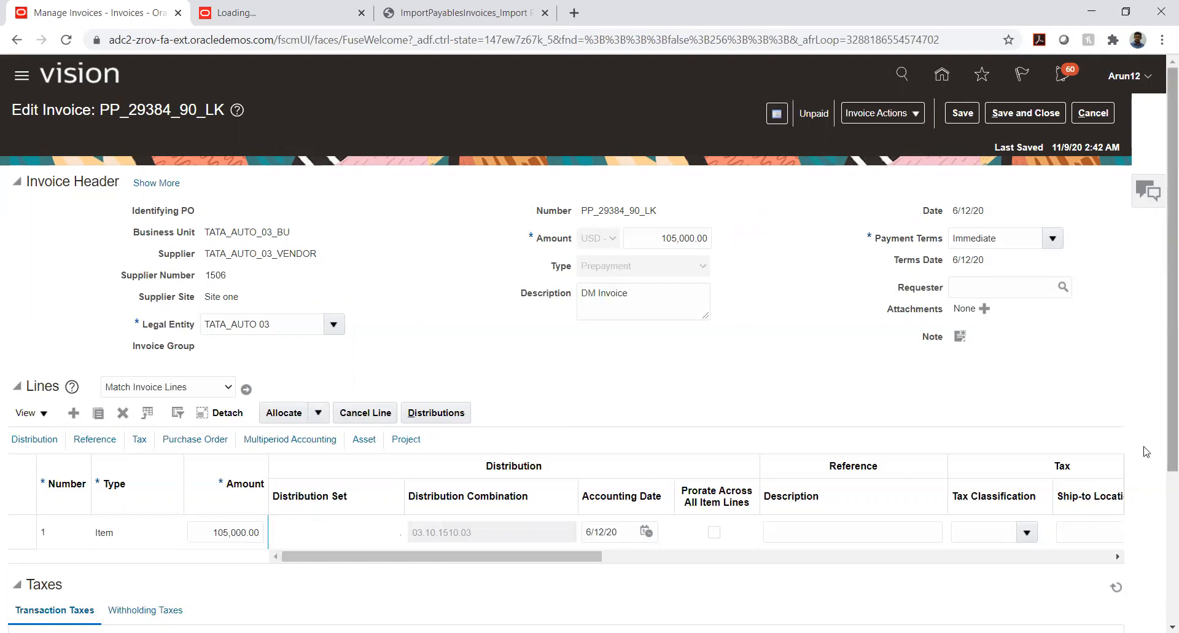
Switch to the Use case.xlsx workbook in Excel and enter Prepayment in cell F6 with PP-INV beneath it in F7
key("alt+Tab")
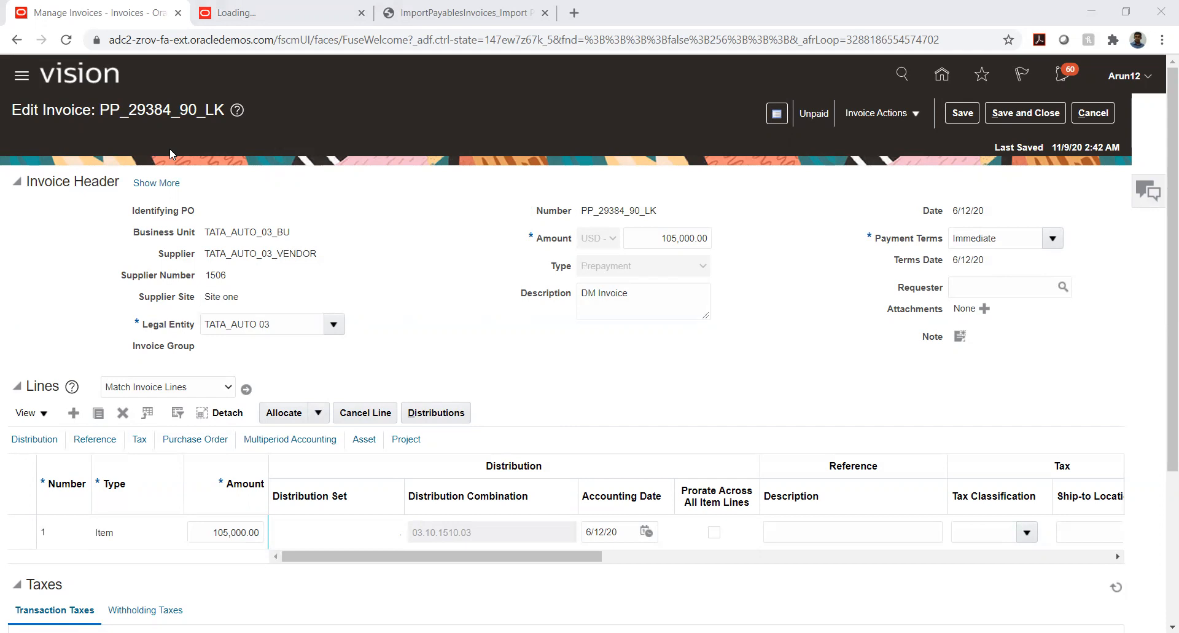
key("alt+Tab")
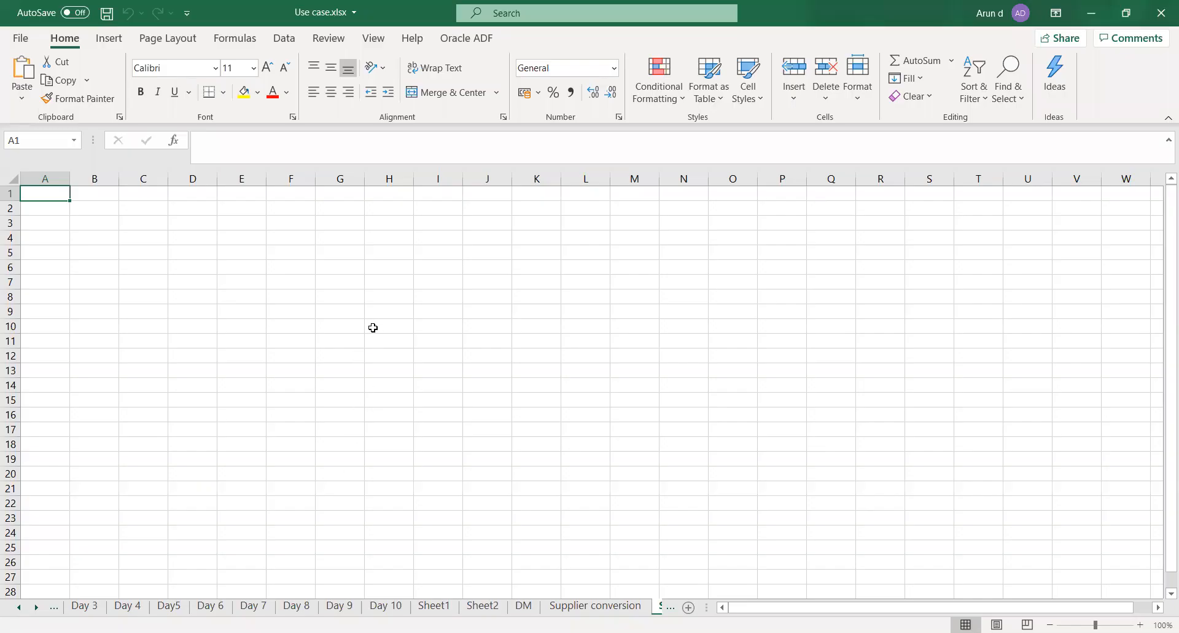
left_click(282, 266)
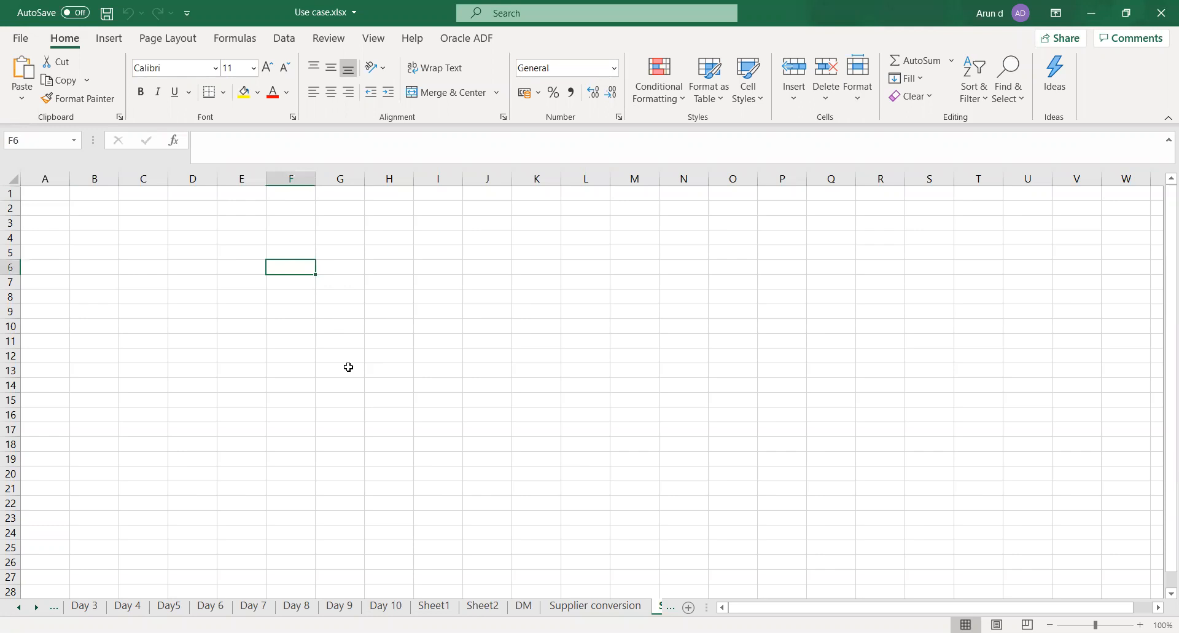
type("Pre")
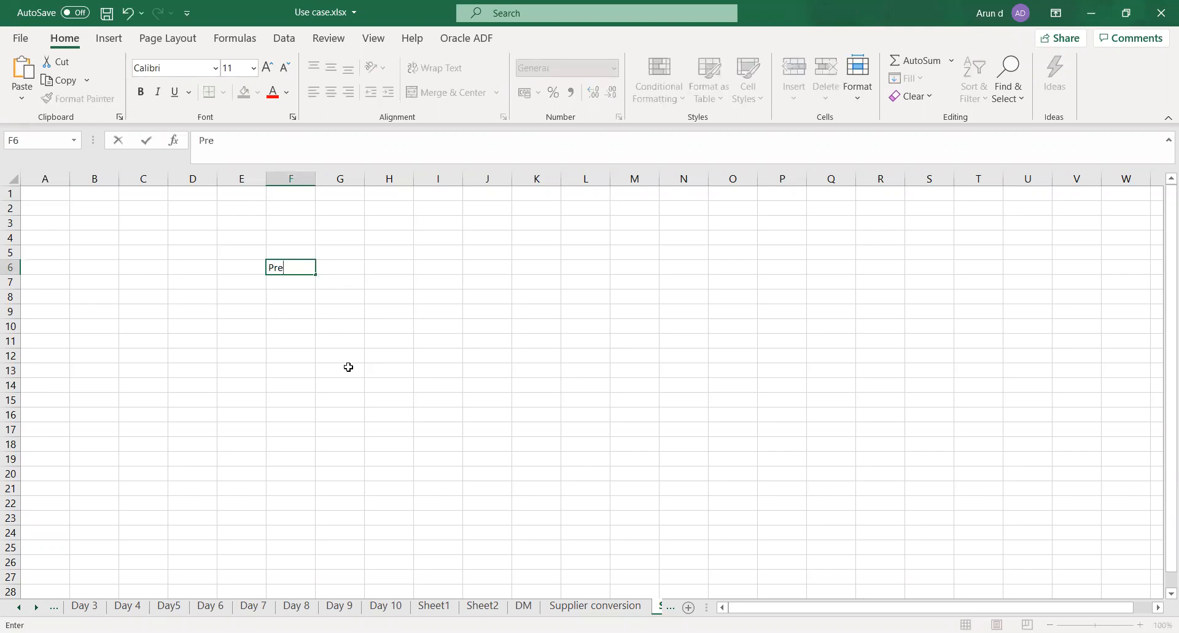
type("payment")
key("Return")
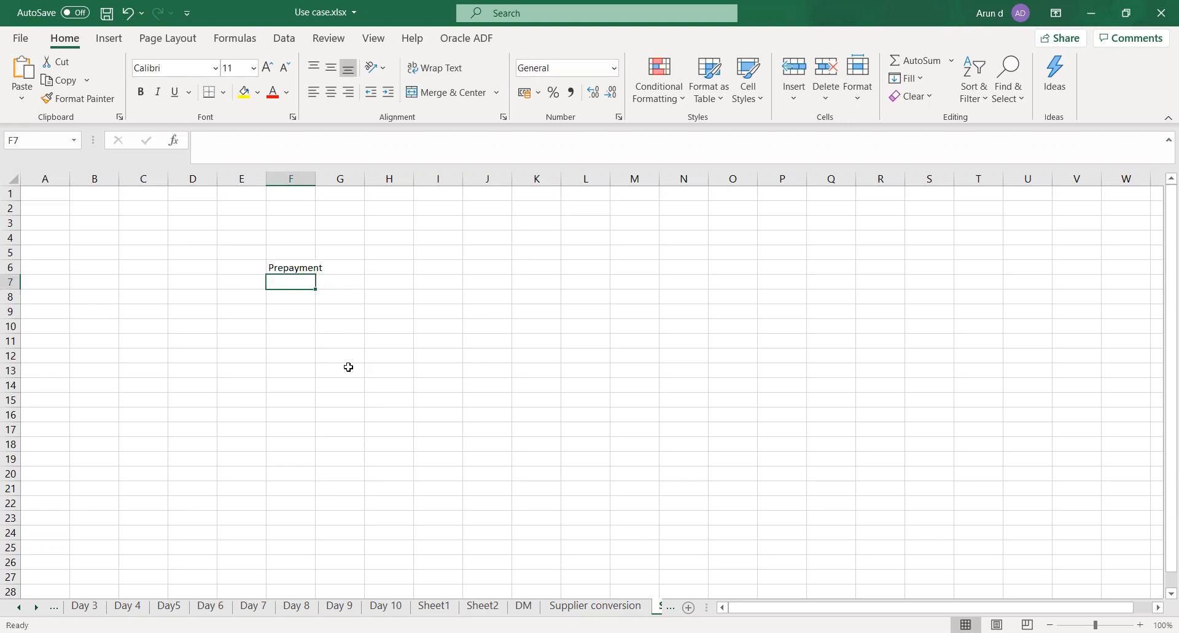
type("PP-INV")
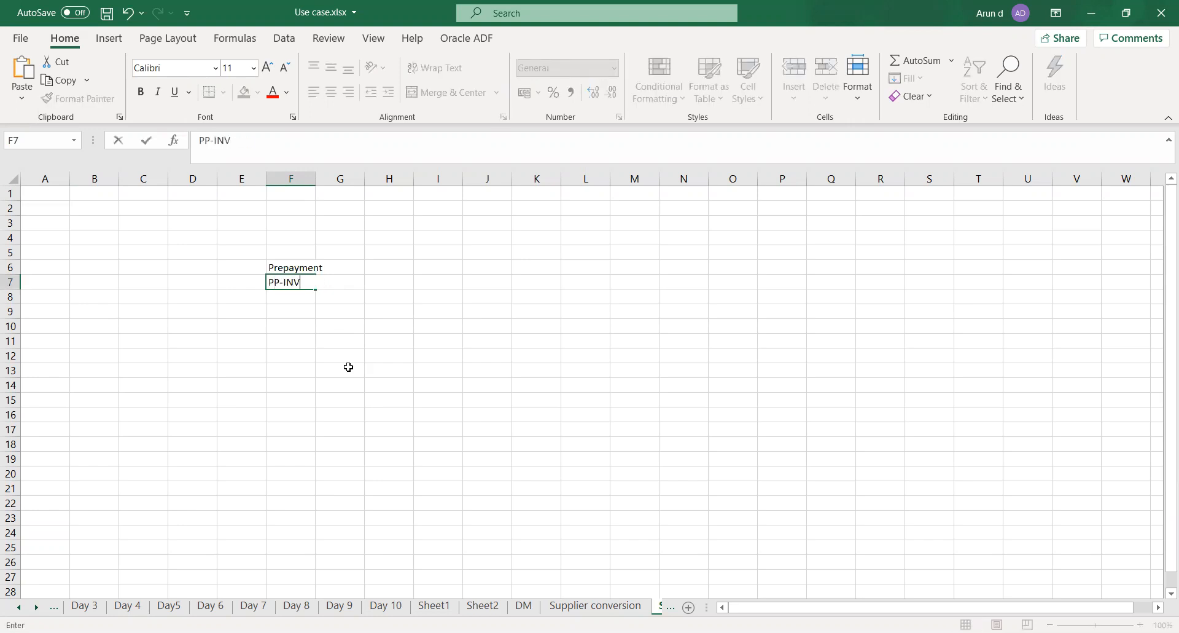
key("Tab")
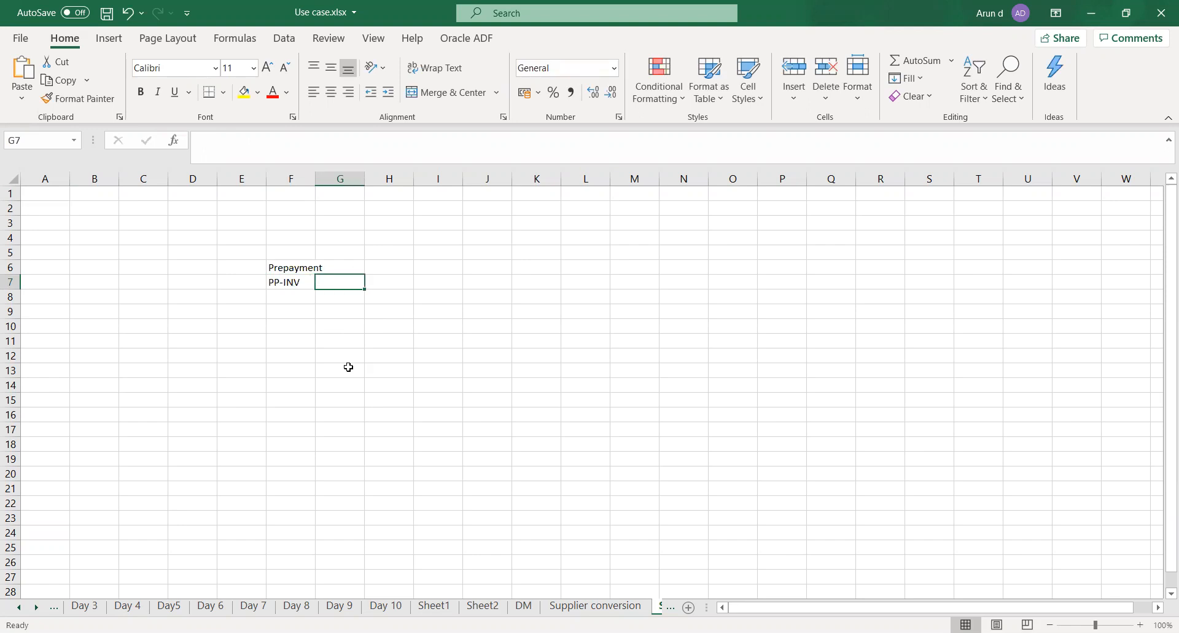
Add a Date row in row 8 for the prepayment, with the date 10-Jun-2020 in column F
key("Down")
key("Left")
key("Left")
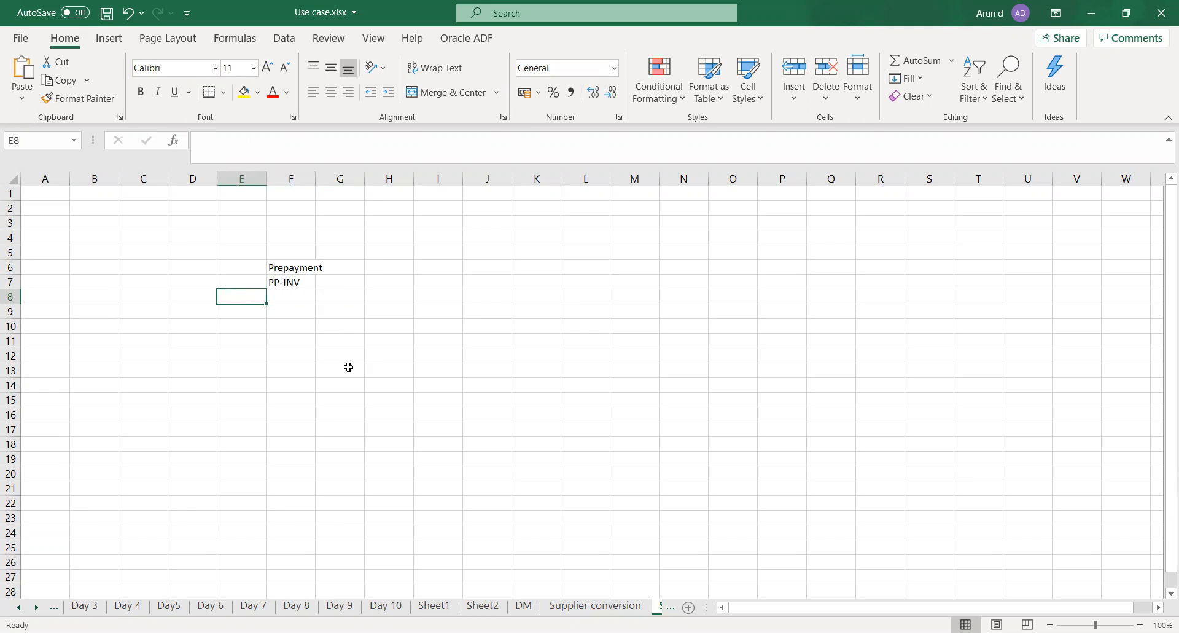
type("Date")
key("Tab")
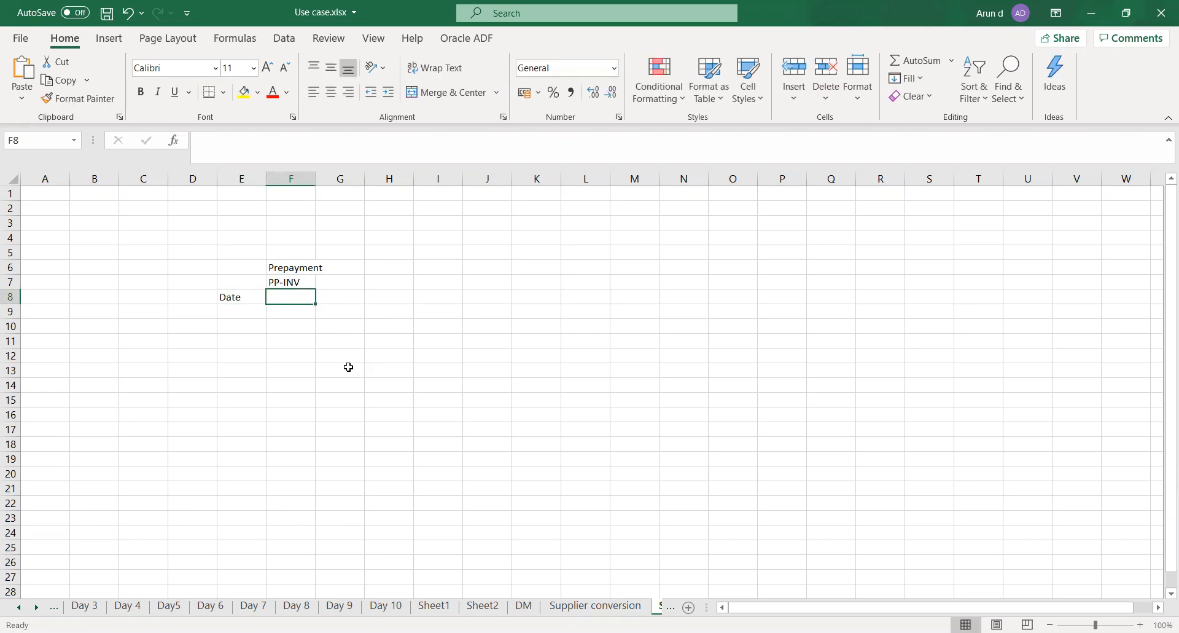
type("10")
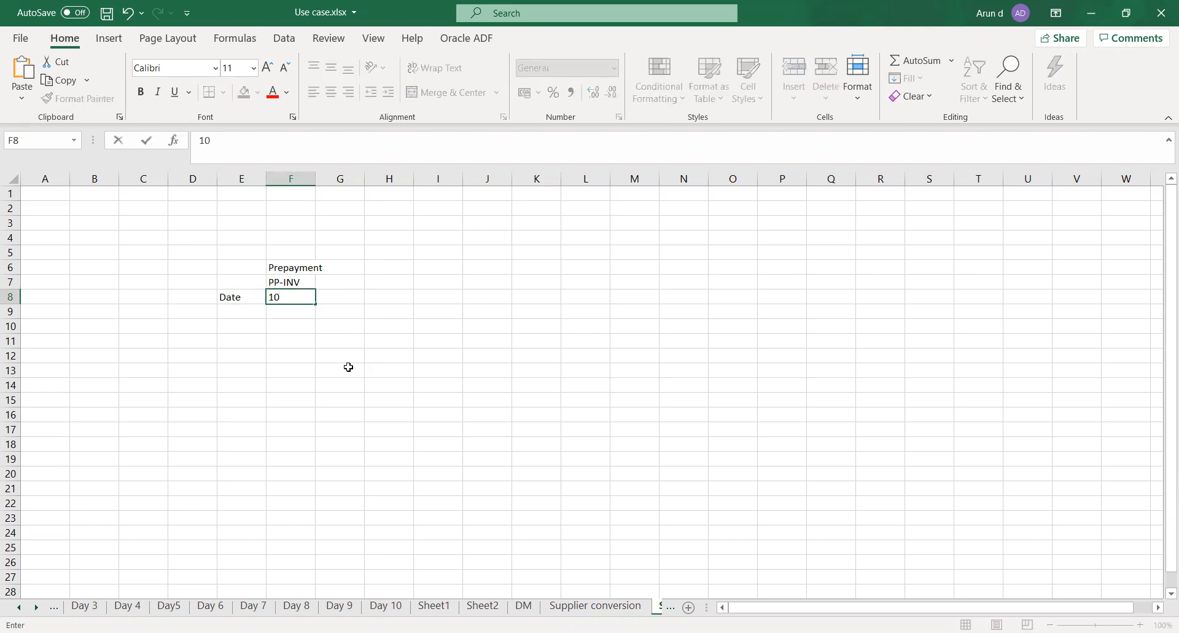
type("=")
key("BackSpace")
type("-Jun-2020")
key("Tab")
Add an Amount row in row 9 for the prepayment, with the value 1,00,000
key("Down")
key("Left")
key("Left")
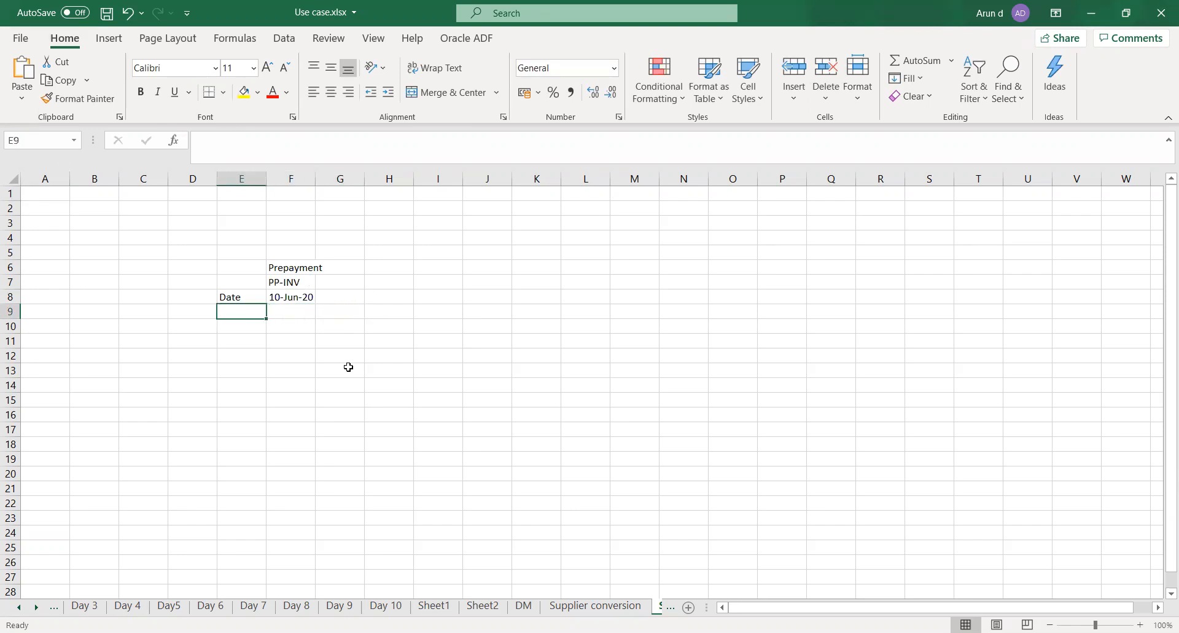
type("Amount")
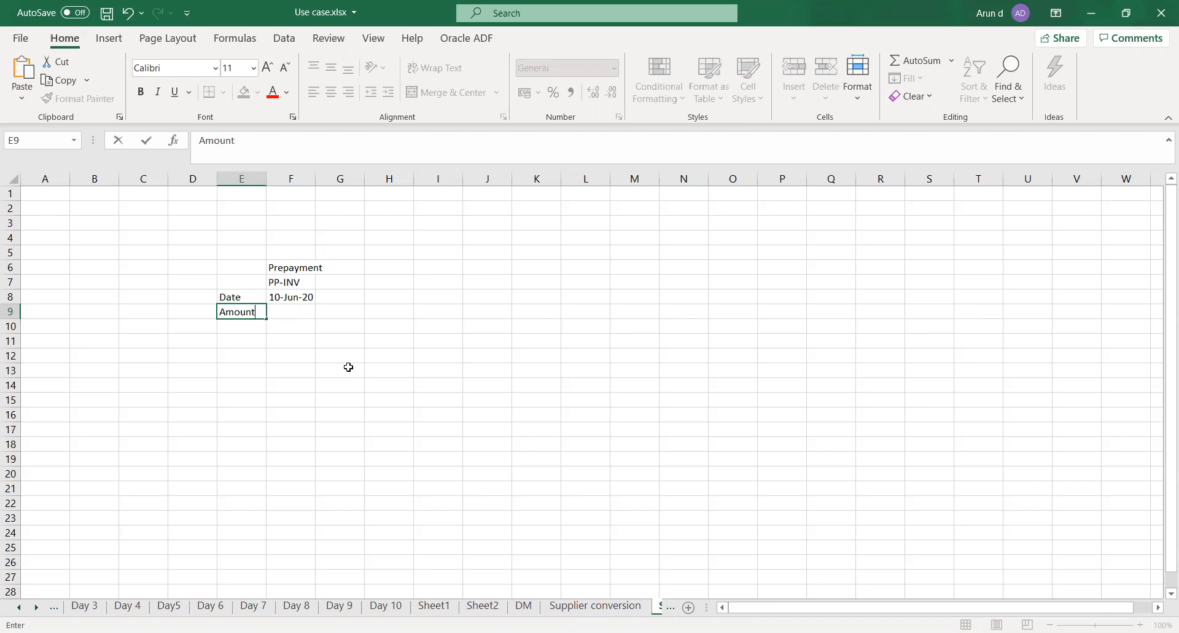
key("Tab")
type("1,00,000")
key("Tab")
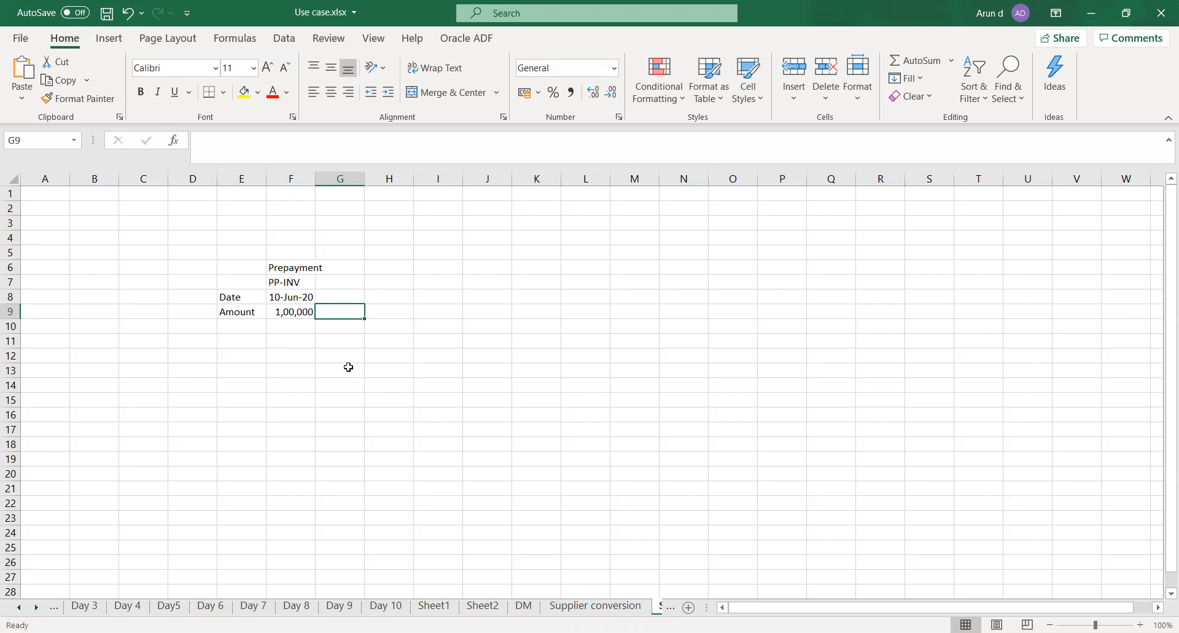
Enter the heading SI in cell F11, leaving one blank row below the prepayment block
key("Down")
key("Left")
key("Left")
key("Down")
key("Right")
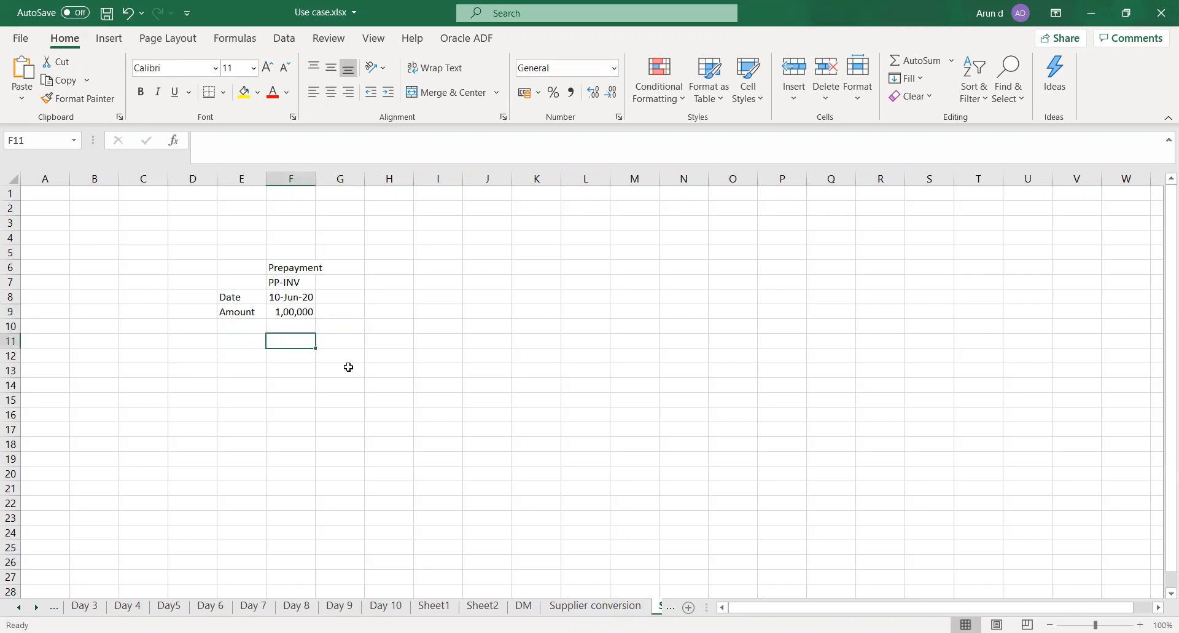
type("Sl")
key("Return")
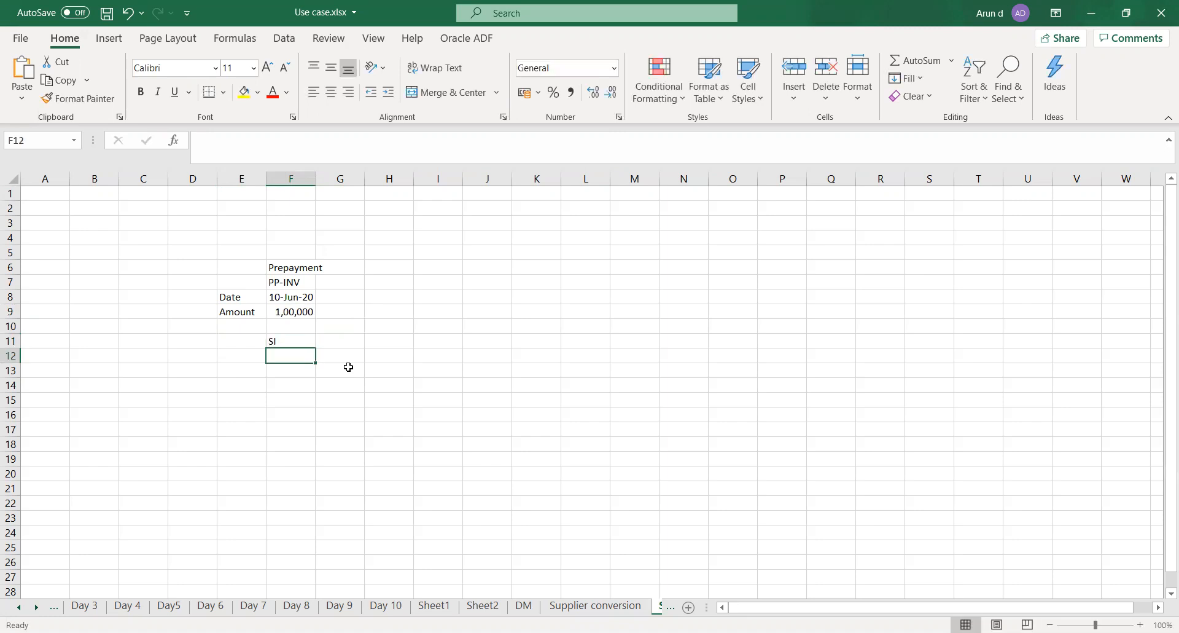
Add a Date row in row 12 under the SI heading, with the date 9-Nov-2020
key("Left")
type("Date")
key("Tab")
type("9-Nov")
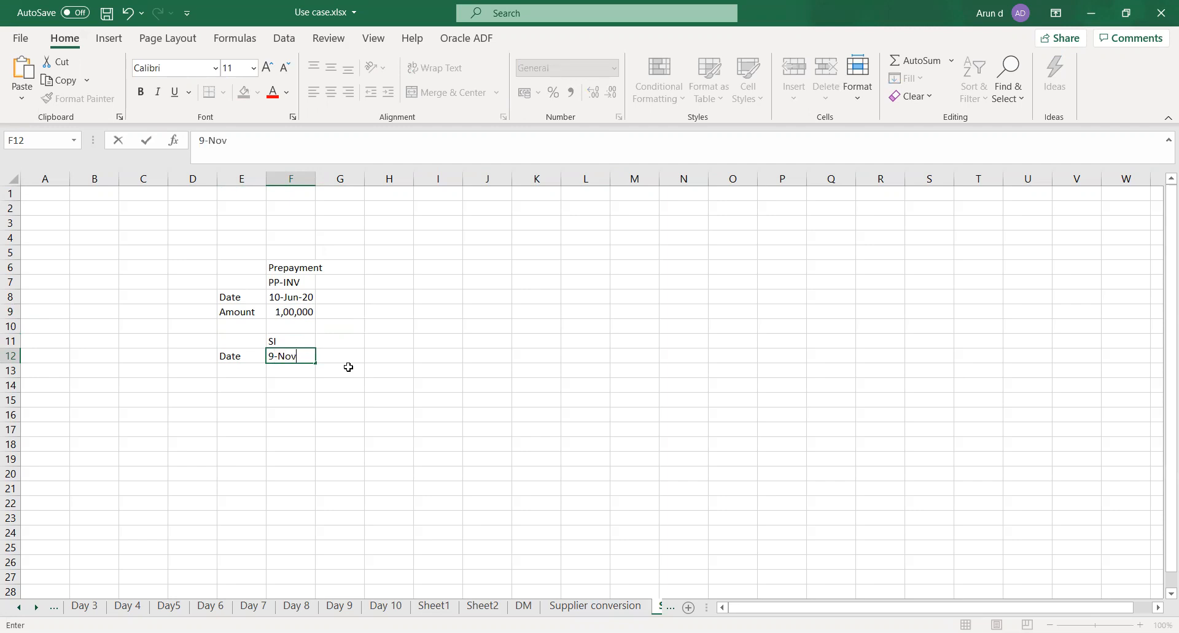
type("-2020")
key("Tab")
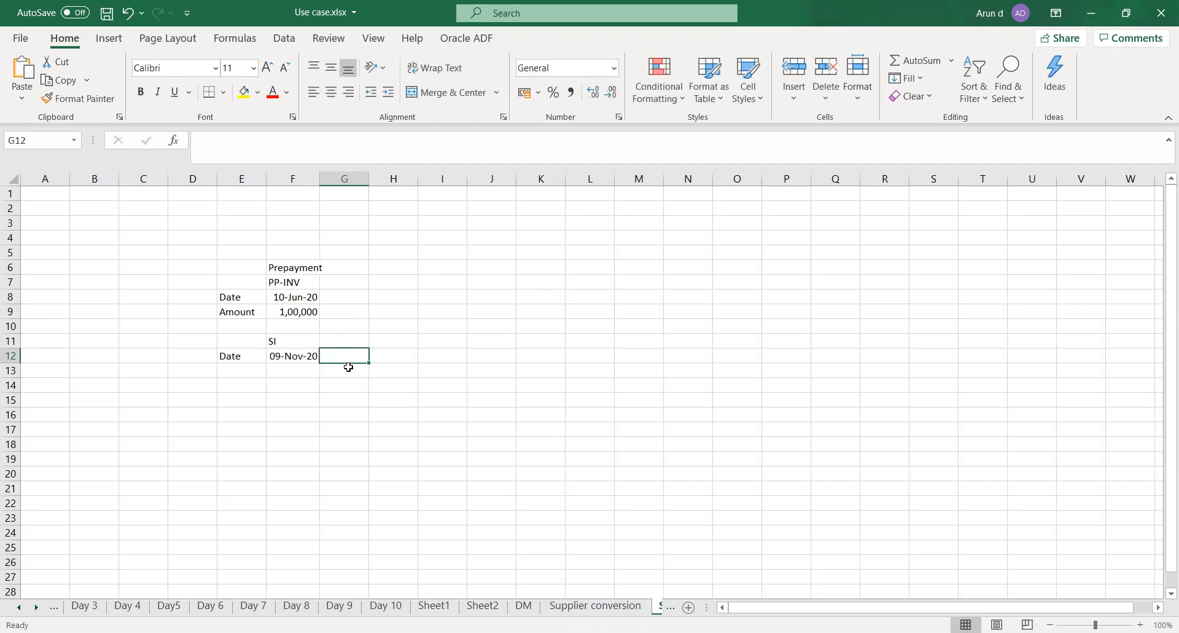
Add an Amount row in row 13 of the SI block, with the value 10,000
key("Left")
key("Down")
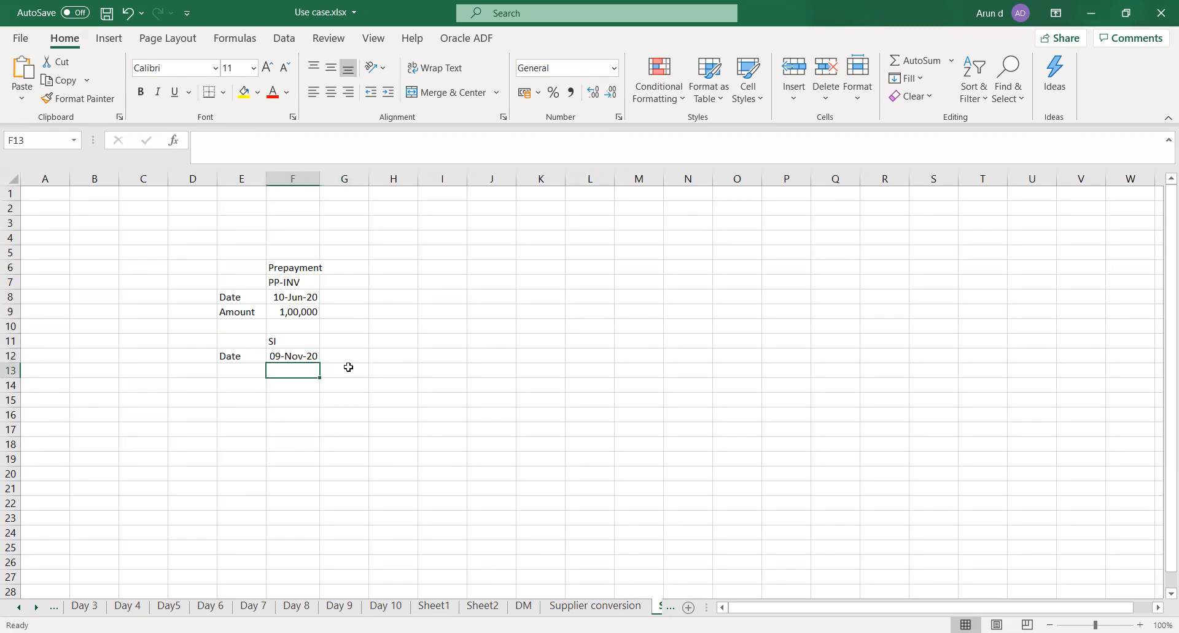
key("Left")
type("Amo")
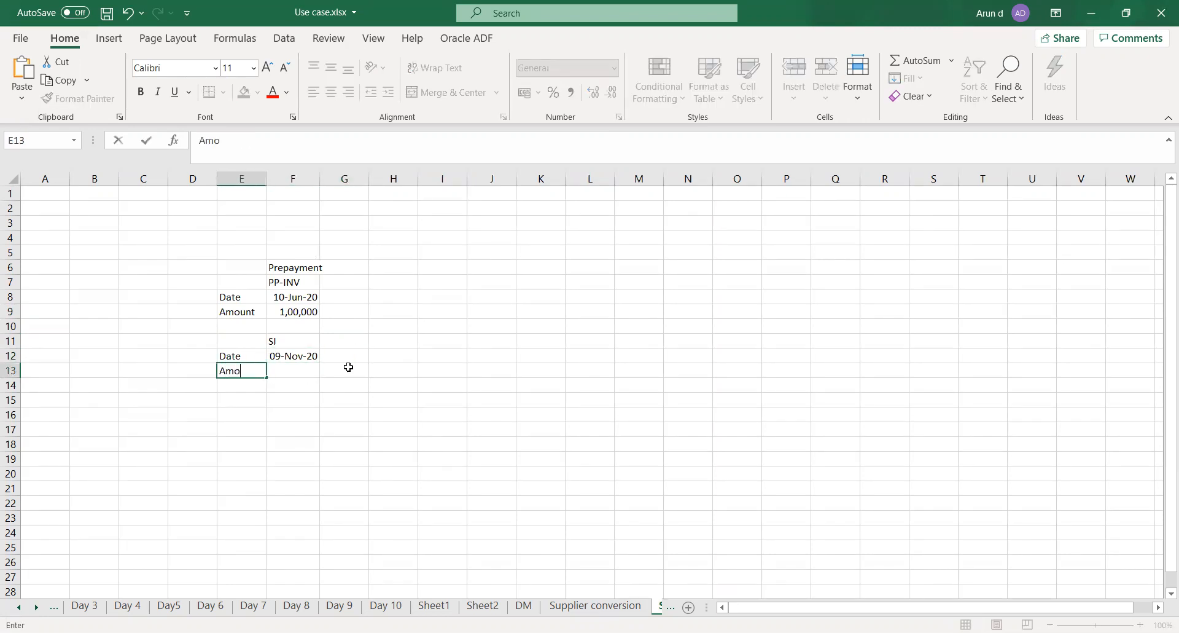
type("unt")
key("Tab")
type("10")
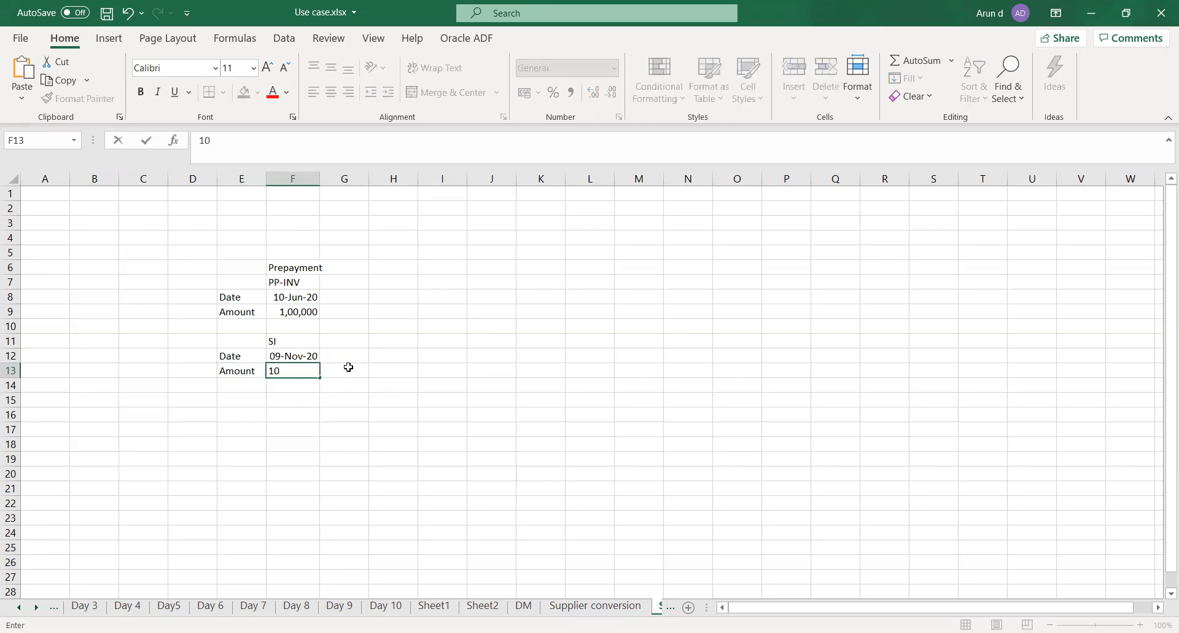
type(",000")
key("Tab")
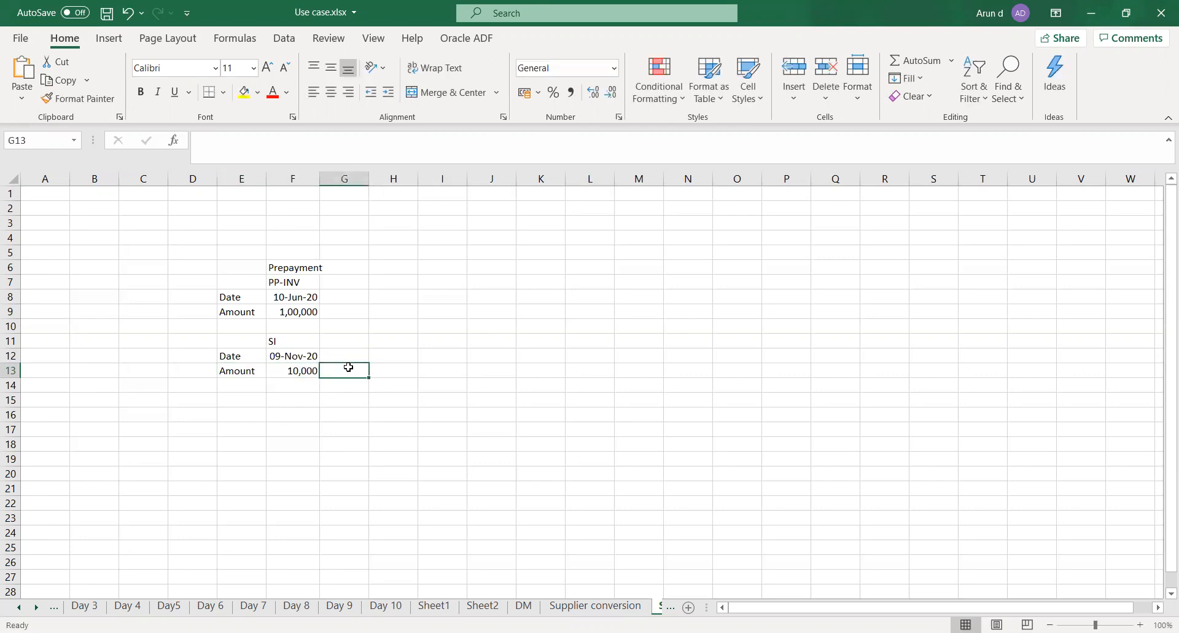
Label cell E14, below the SI block's Amount label, as Payment status
key("Down")
key("Up")
key("Up")
key("Up")
key("Down")
key("Down")
key("Down")
key("Left")
key("Left")
type("P")
type("m")
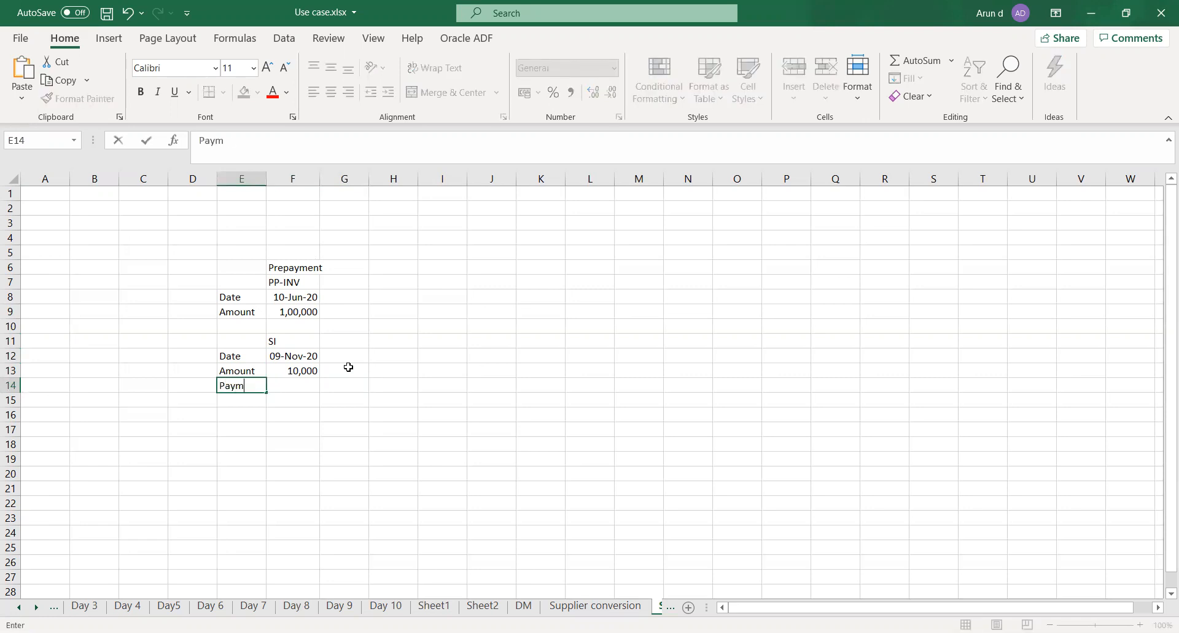
type("ent status")
key("Tab")
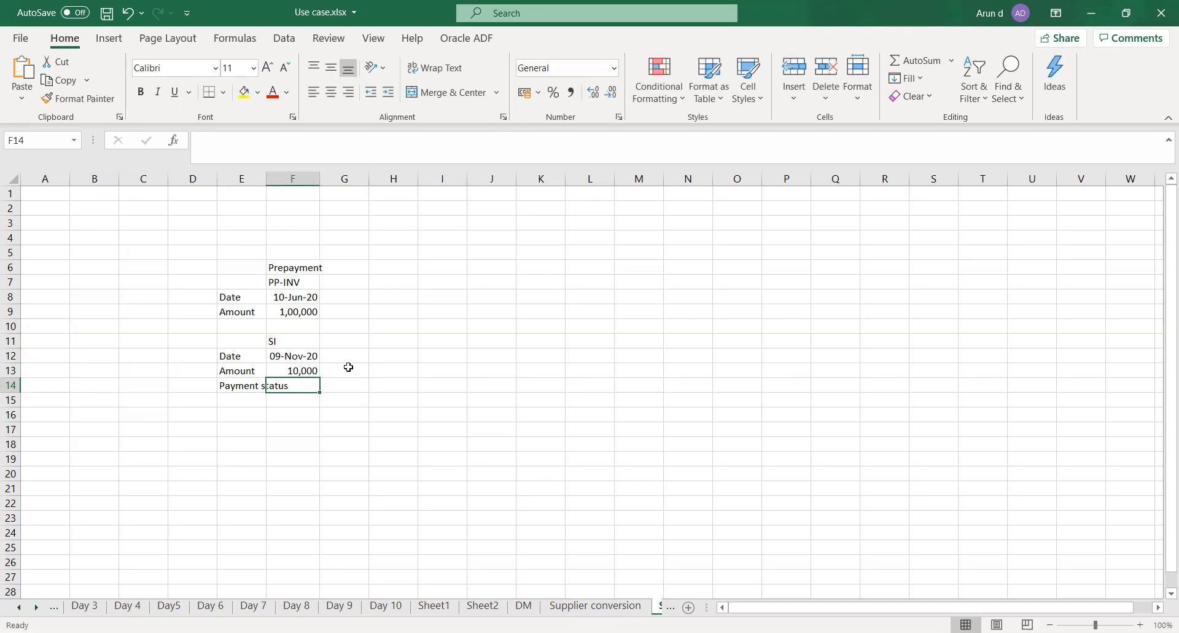
Enter Not paid as the SI payment status in cell F14
type("1,")
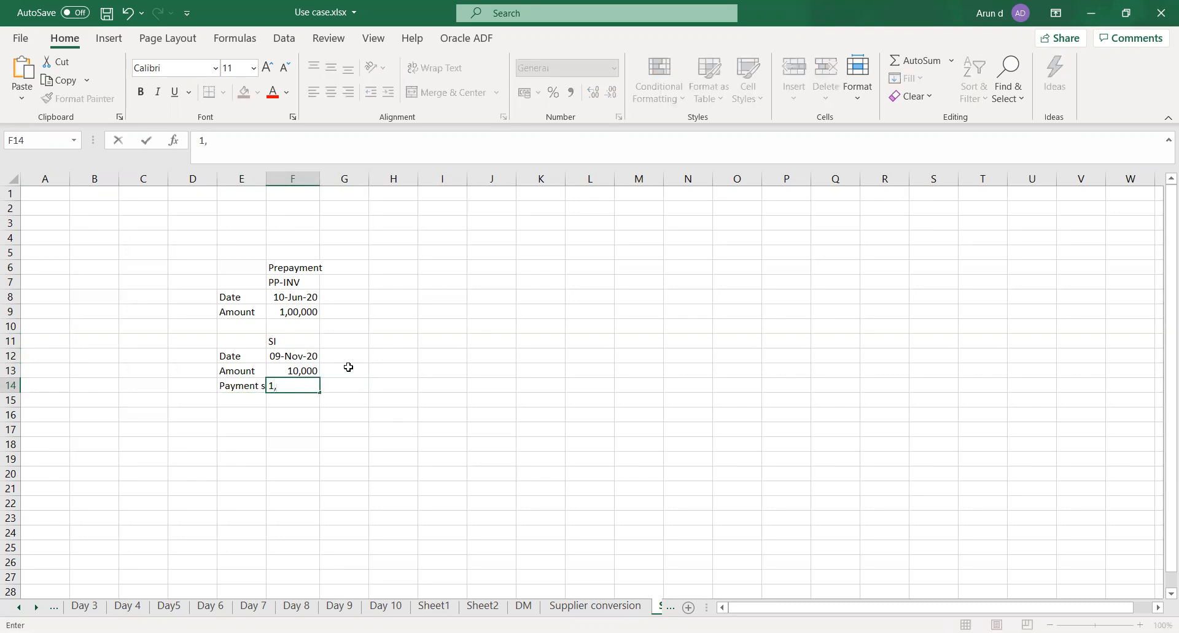
key("BackSpace")
key("BackSpace")
type("Not paid")
key("Tab")
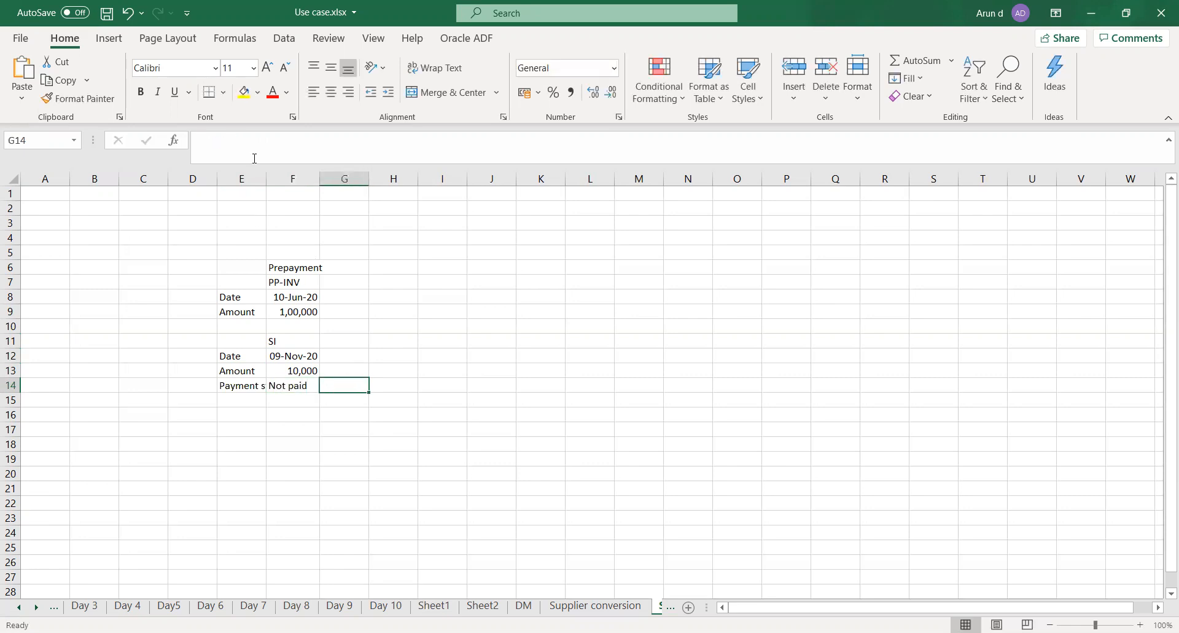
Fit column E's width to its contents, save the workbook, and select the prepayment amount cell
double_click(268, 185)
left_click(518, 369)
key("ctrl+s")
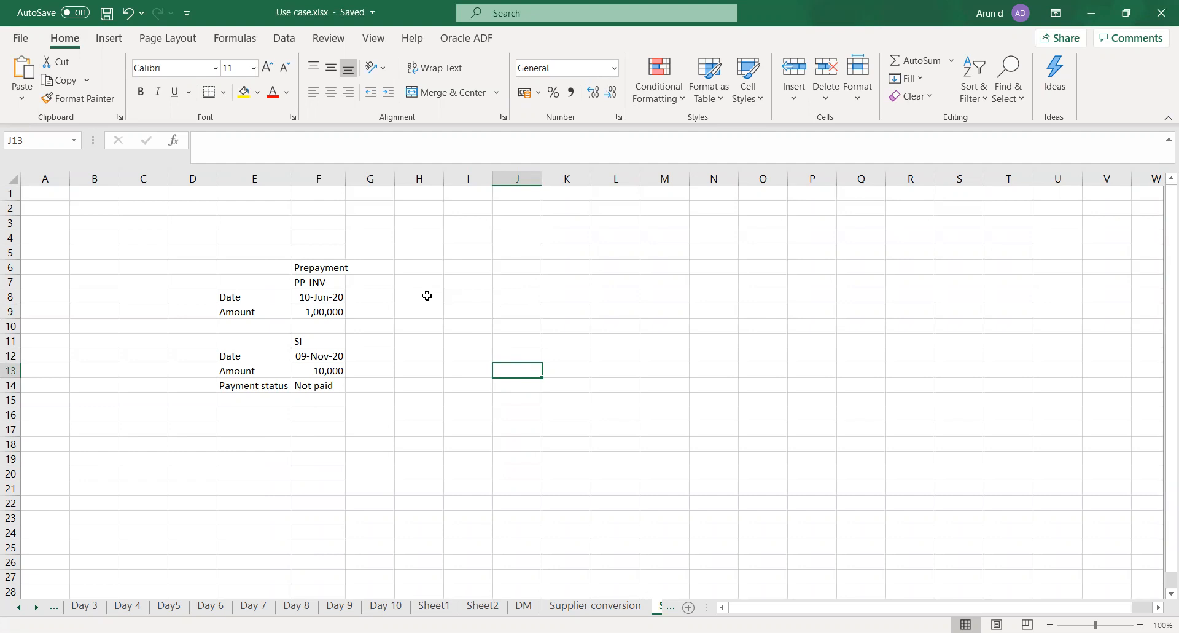
left_click(327, 313)
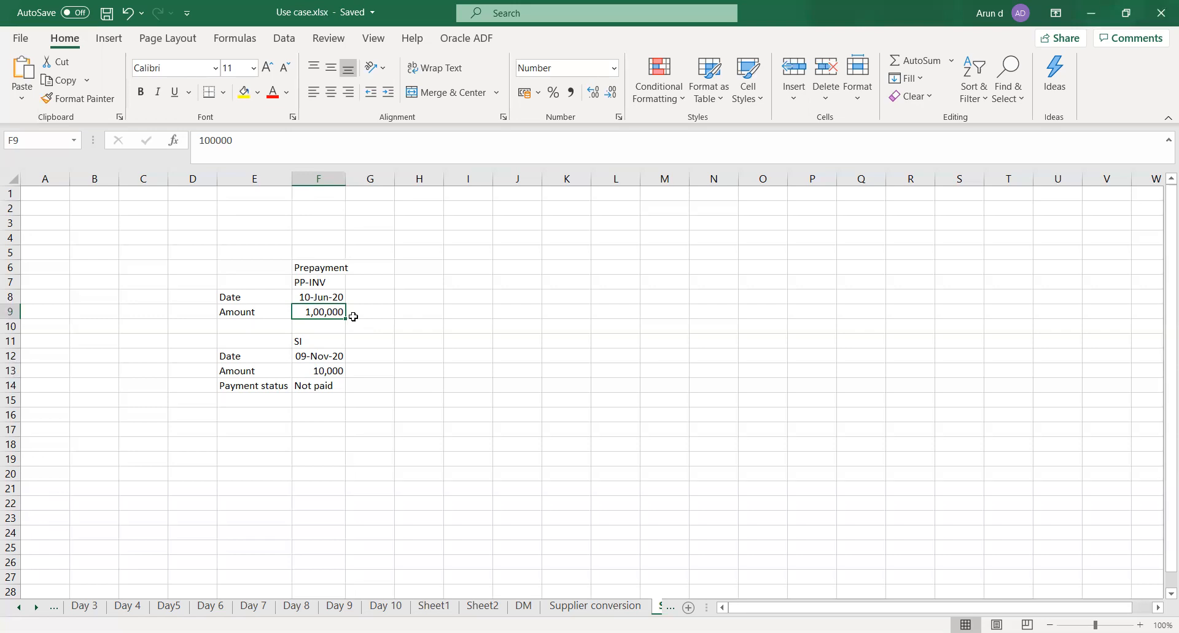
Enter the prepayment statuses Unvalidated, Unpaid and Available beside its amount in cells G9, H9 and I9, and save the workbook
left_click(362, 312)
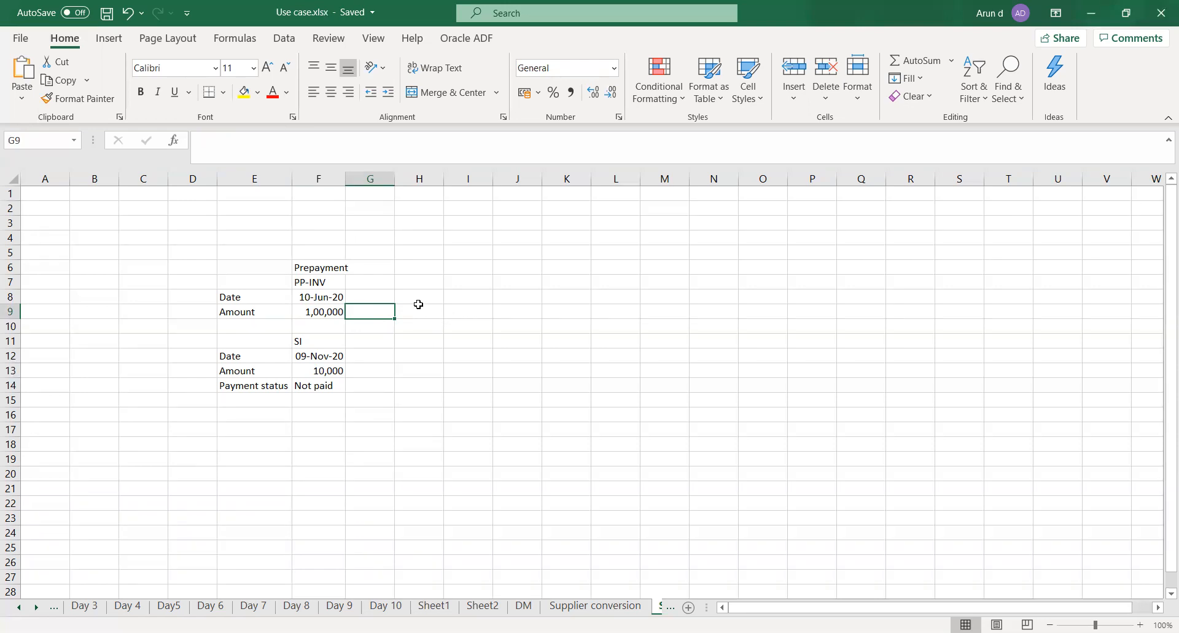
type("Un")
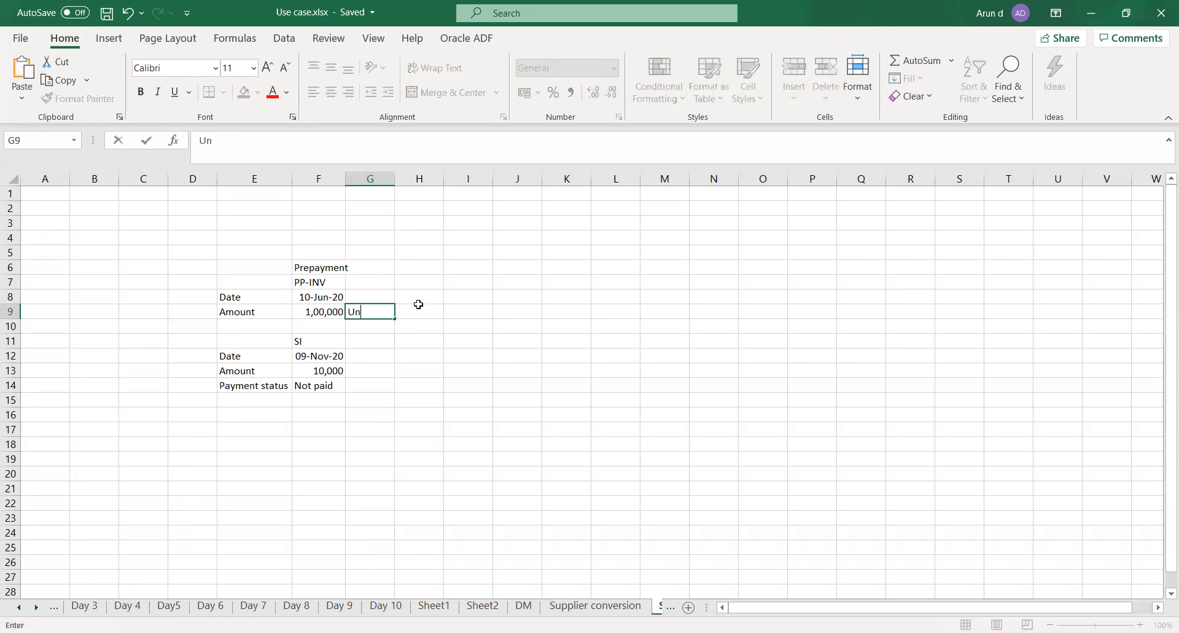
type("validated")
key("Tab")
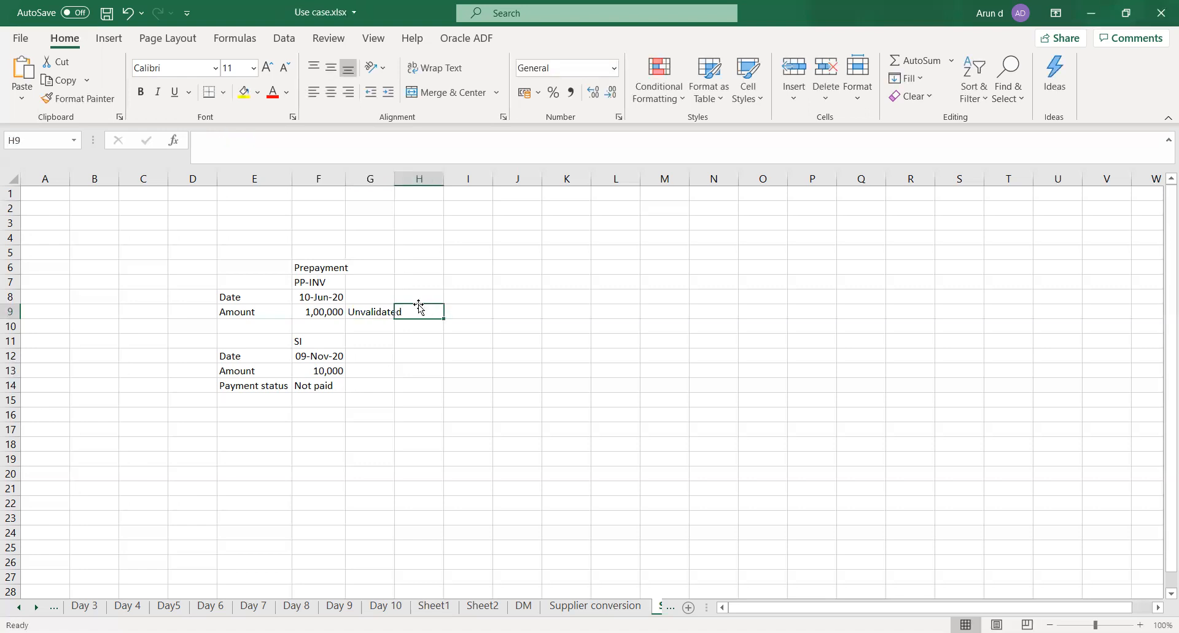
type("Unpaid")
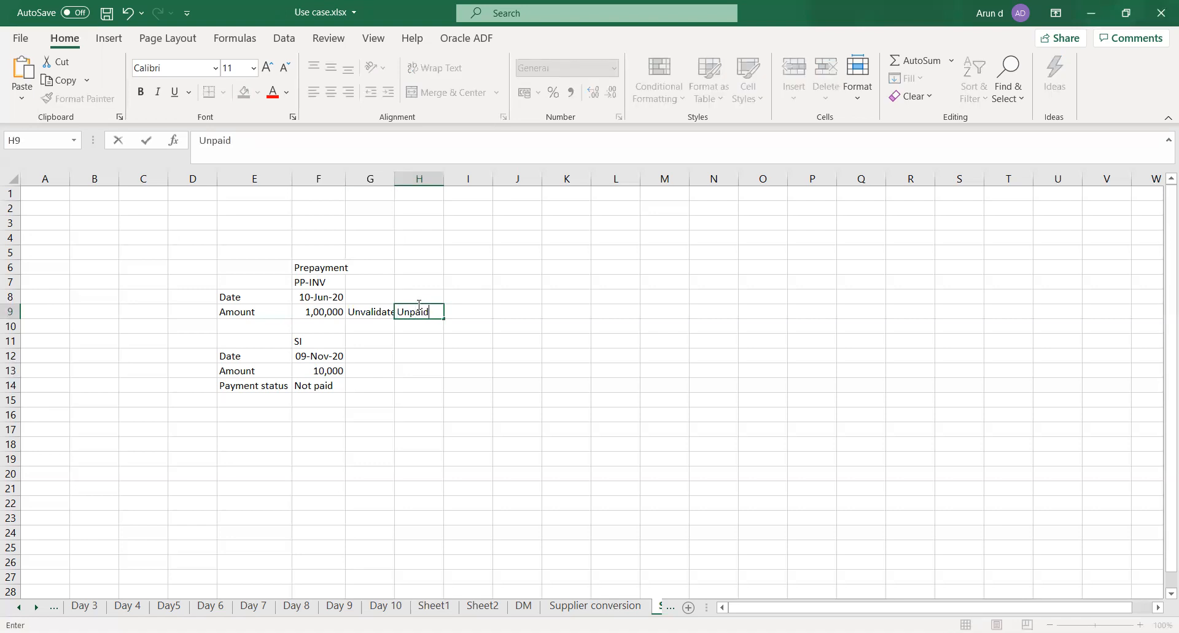
key("Tab")
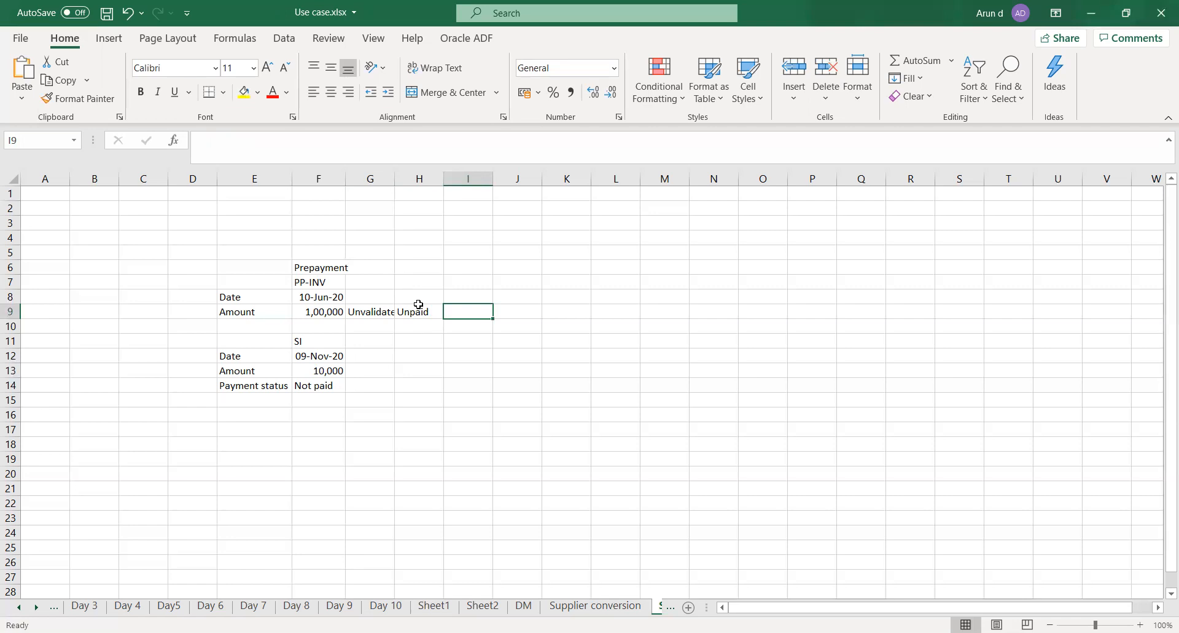
type("Avai")
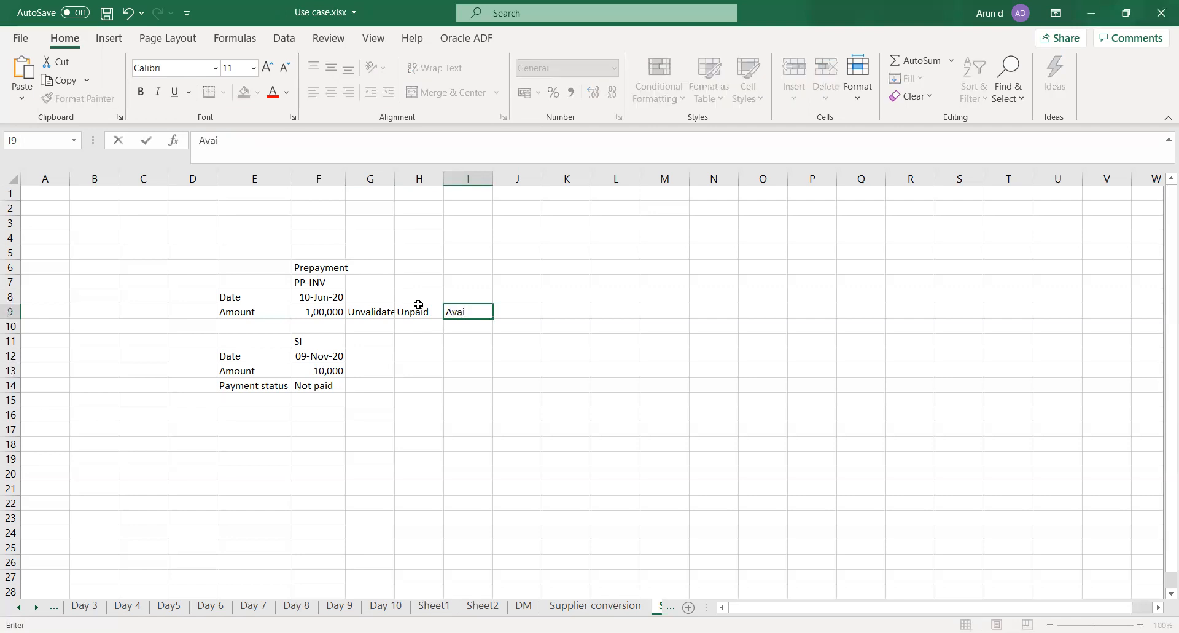
type("lable")
key("Tab")
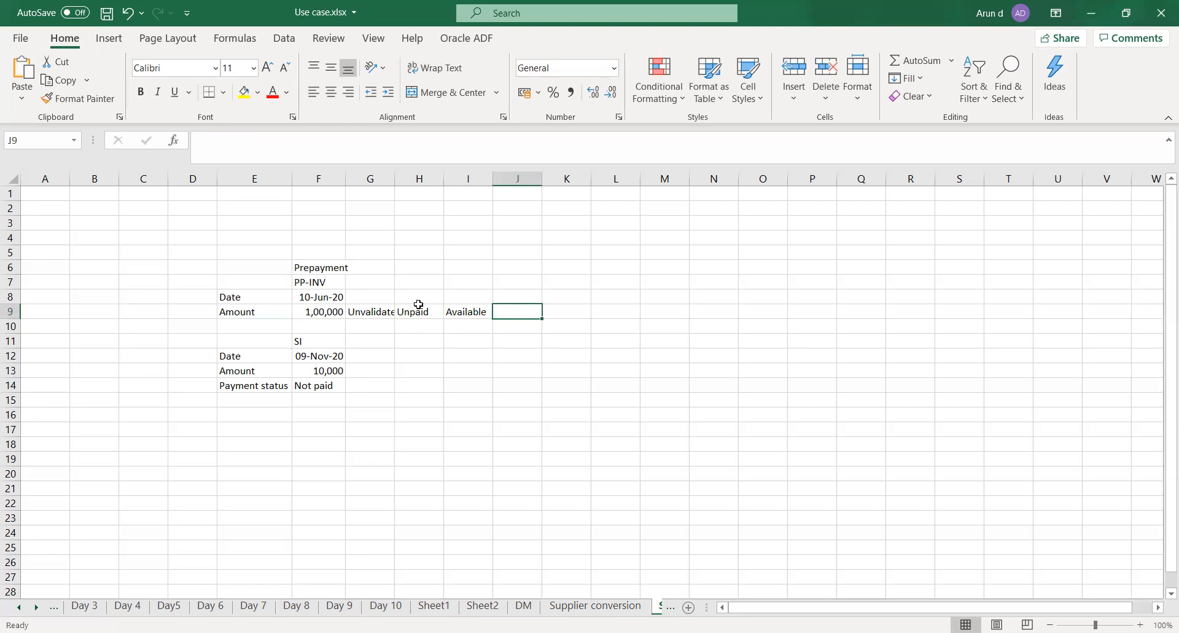
key("ctrl+s")
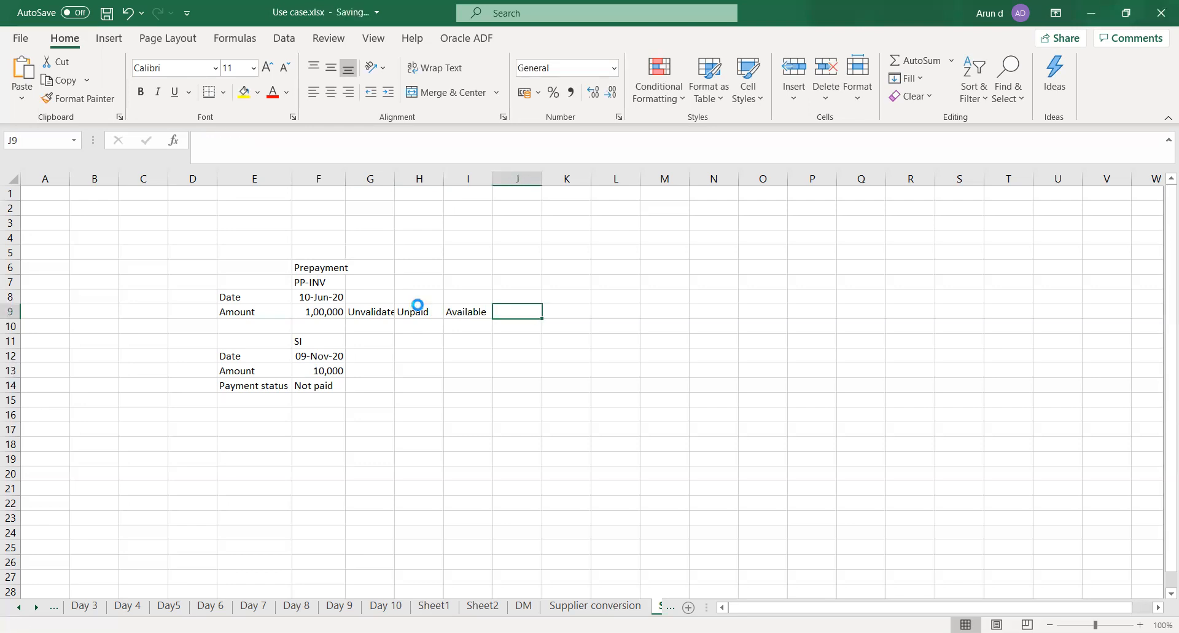
key("Down")
key("Down")
key("Down")
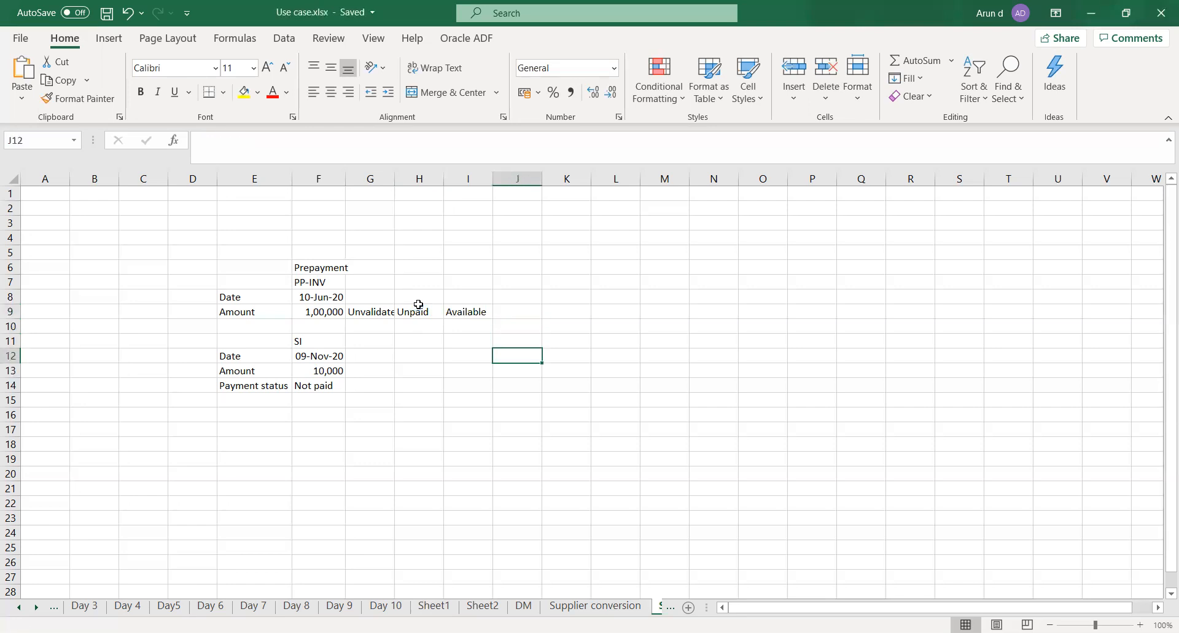
key("Left")
key("Left")
key("Left")
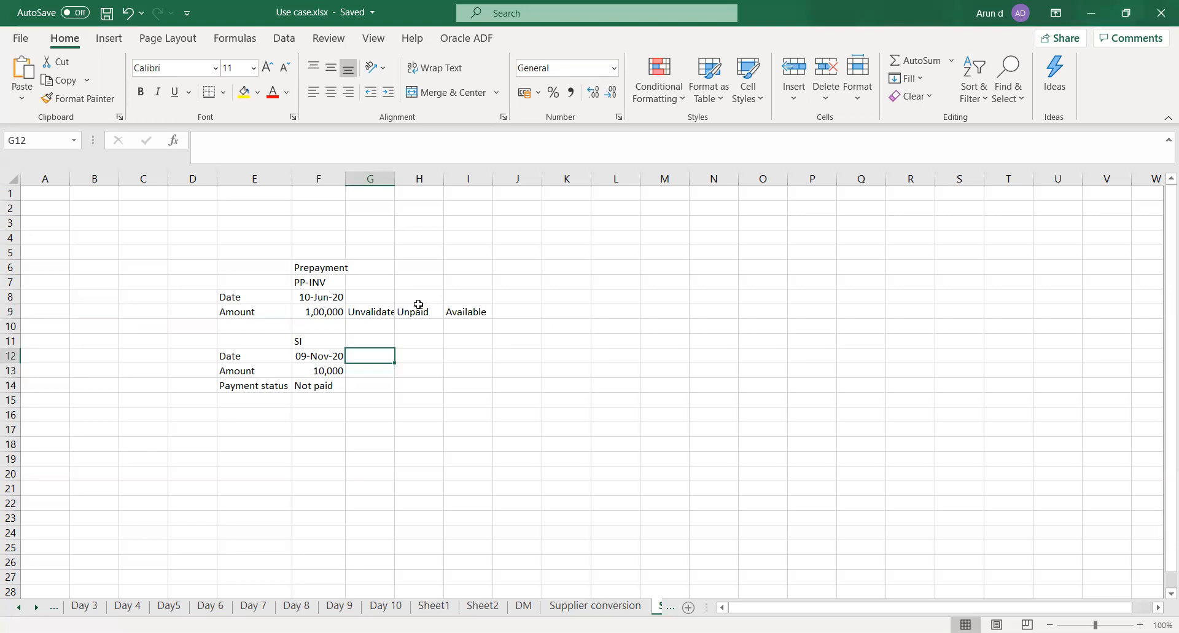
key("Up")
key("Up")
key("Up")
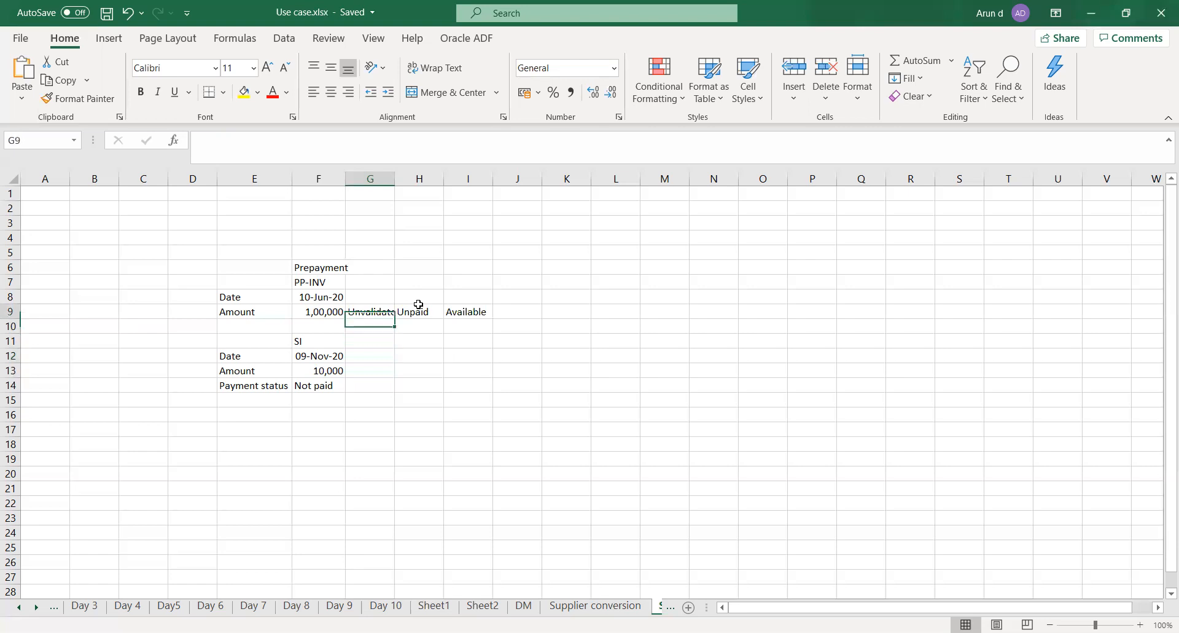
left_click(419, 304, "shift")
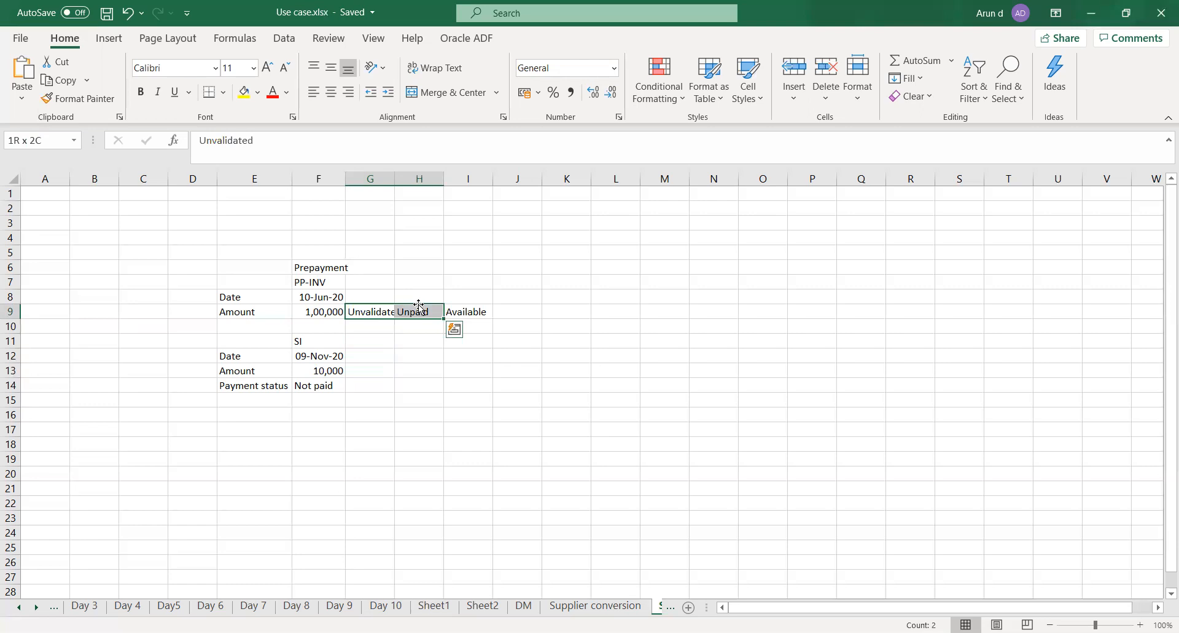
left_click(331, 411)
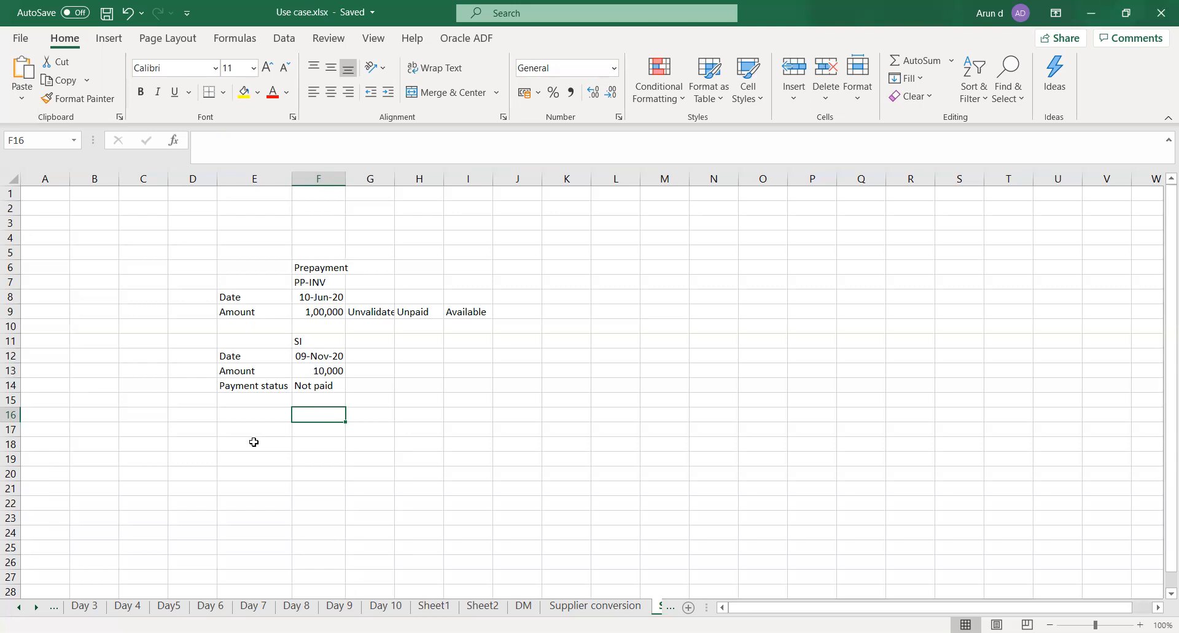
left_click(235, 416)
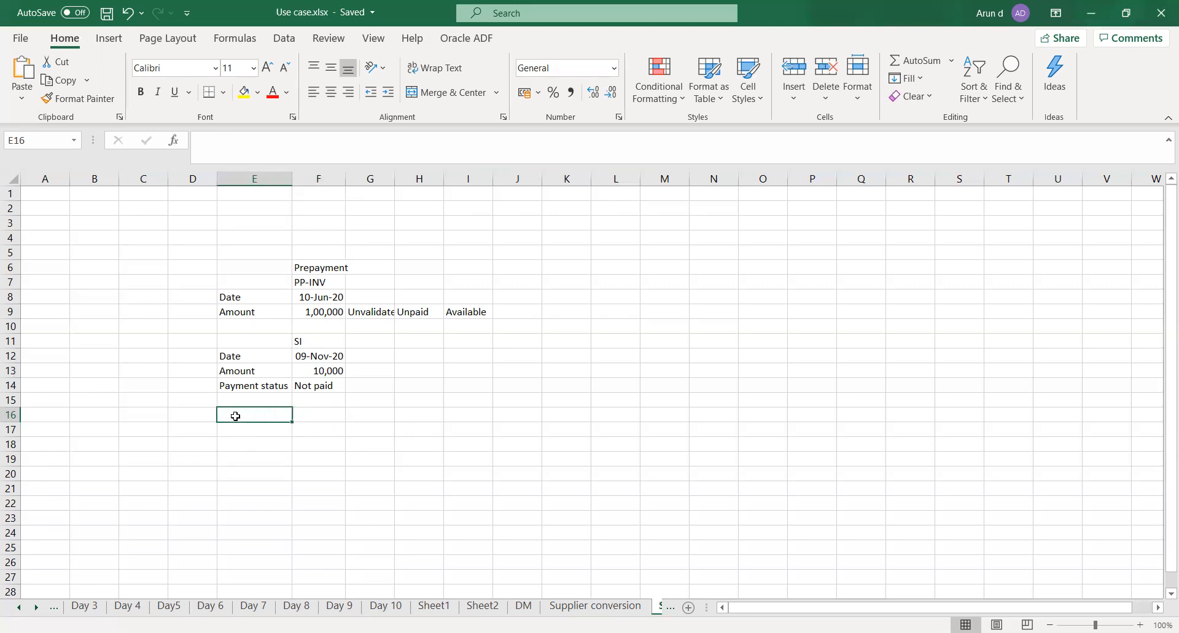
left_click(233, 428)
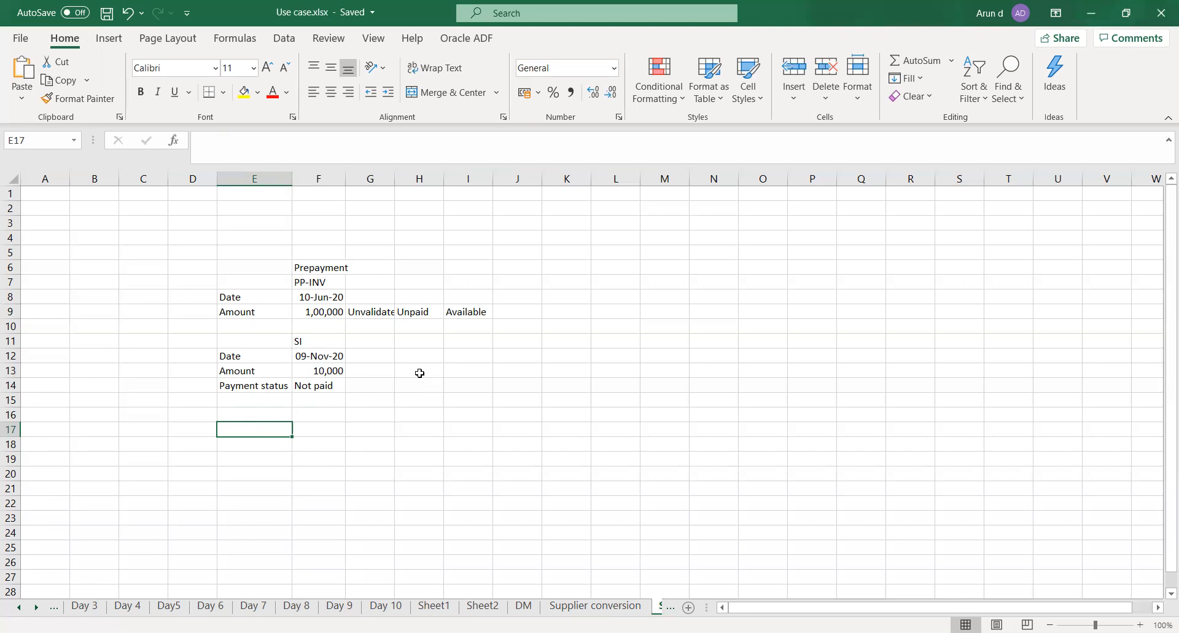
left_click(398, 366)
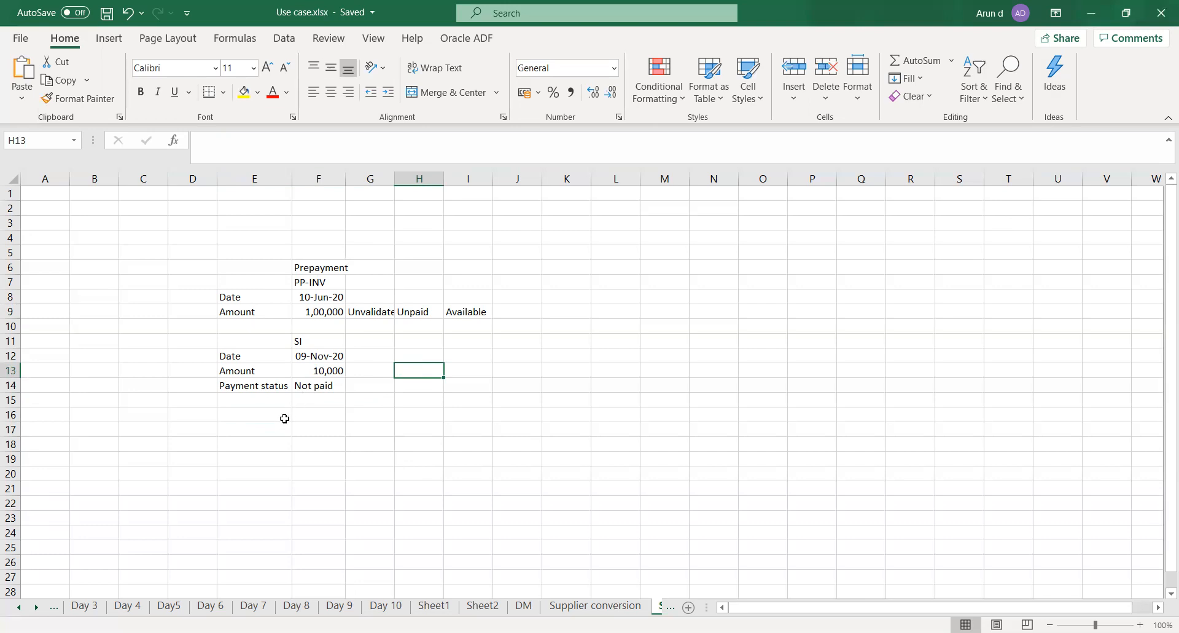
left_click(323, 371)
left_click(314, 310)
left_click(321, 368)
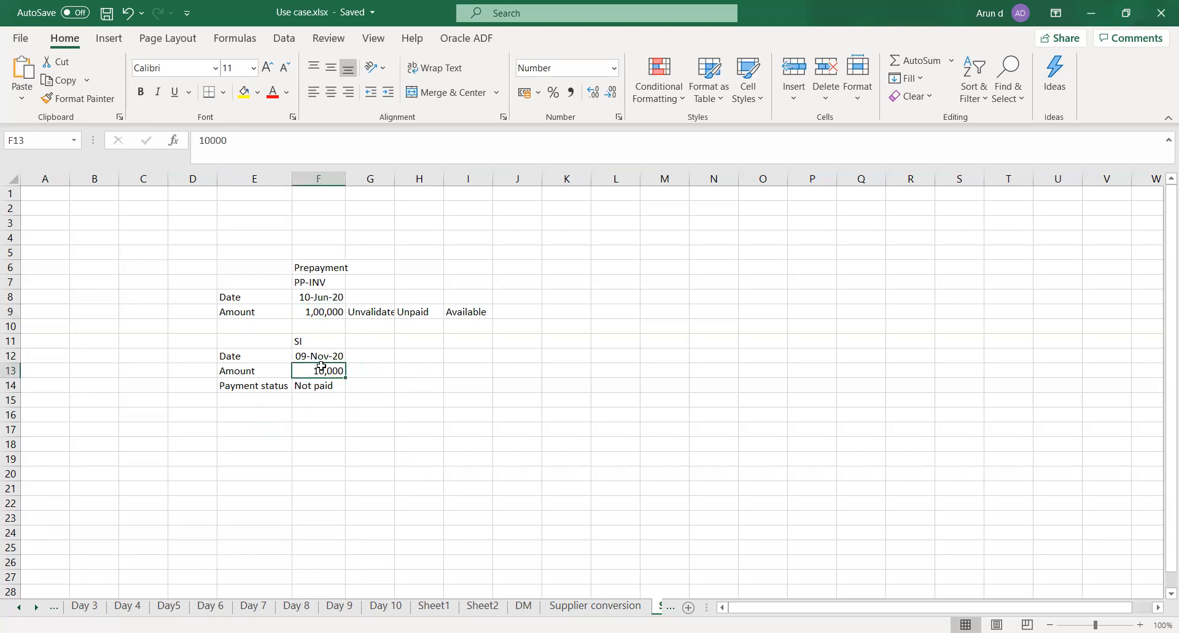
left_click(316, 310)
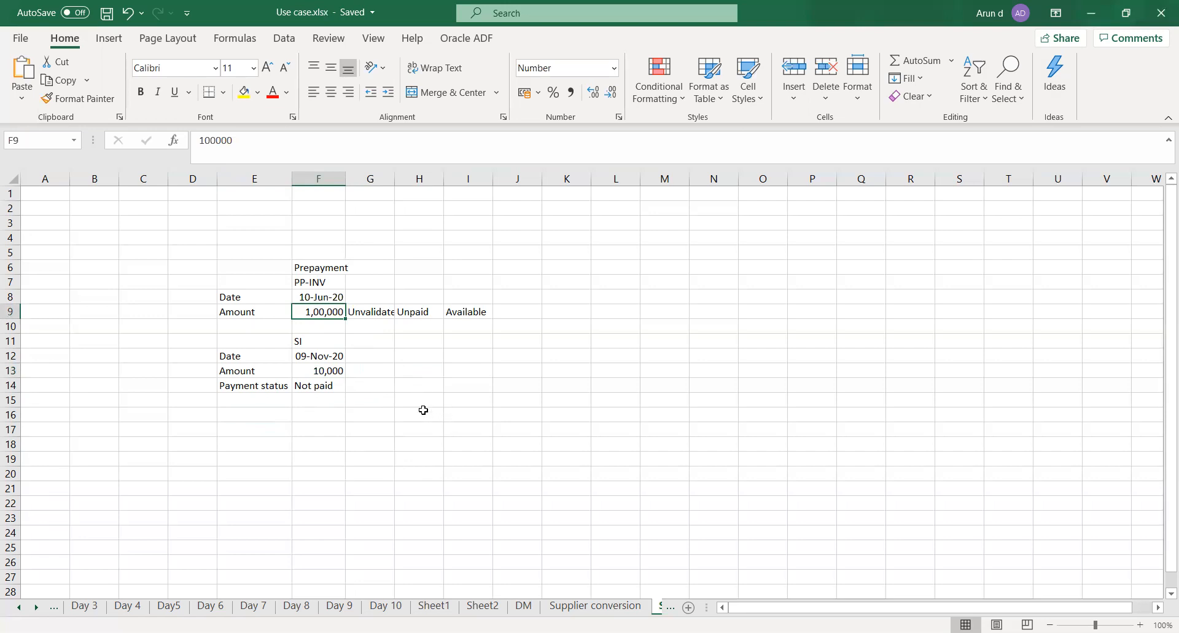
left_click(384, 428)
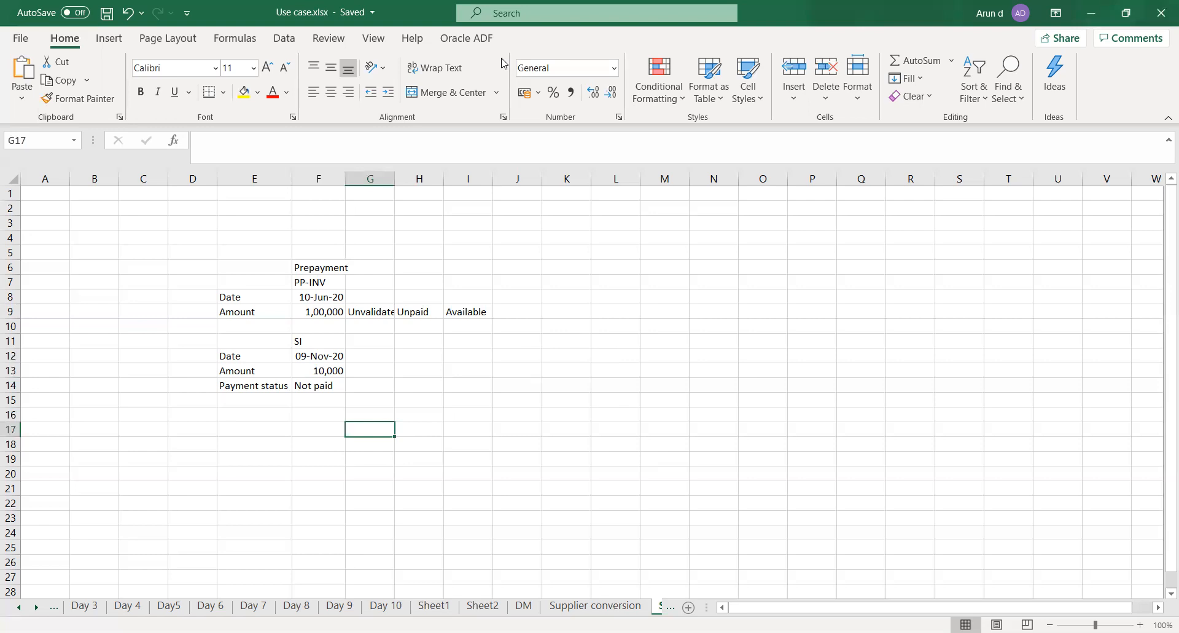
Switch to the Oracle invoice page and set up Pay in Full with bank account TATA_AUTO_03_ACC and payment process profile TATA_PAY
key("alt+Tab")
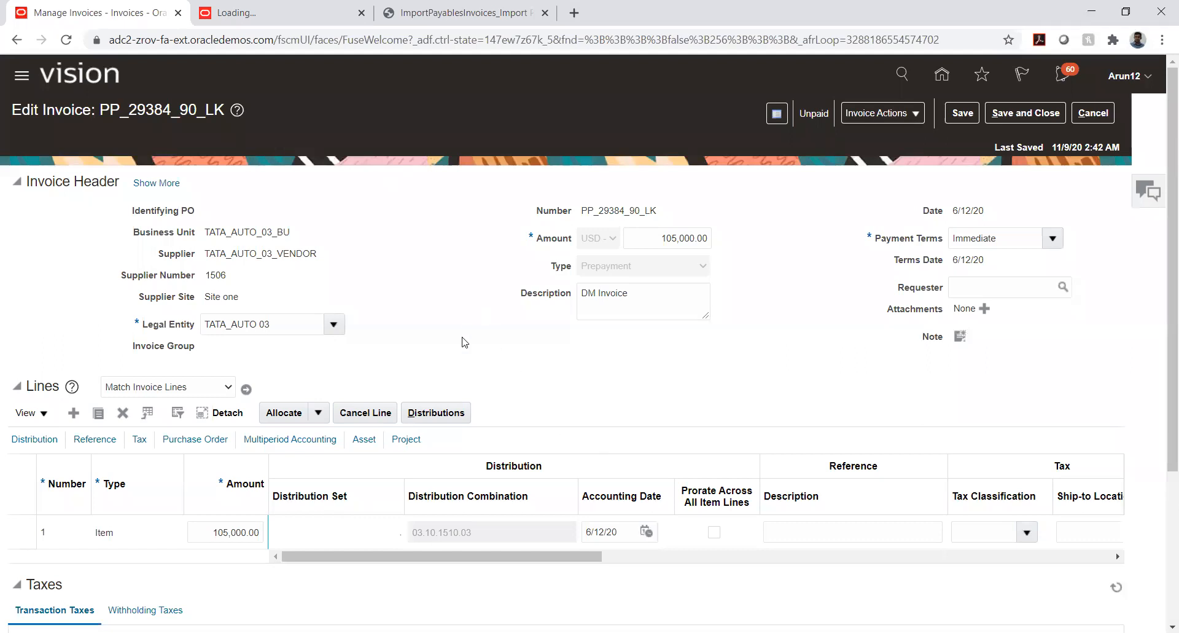
left_click(903, 115)
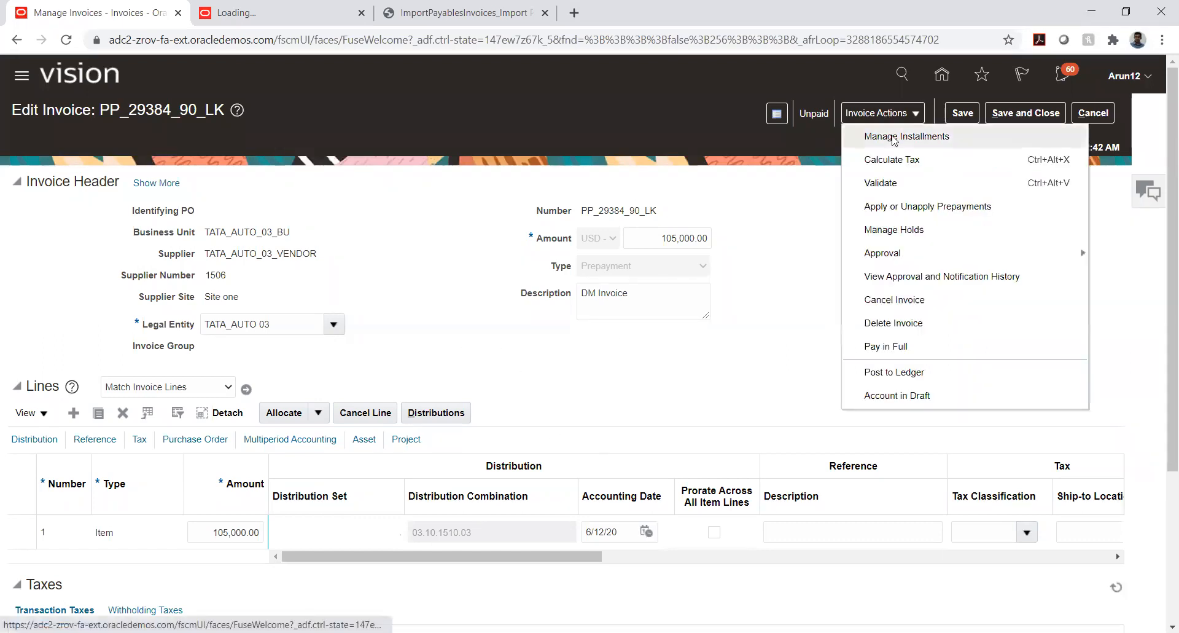
left_click(892, 355)
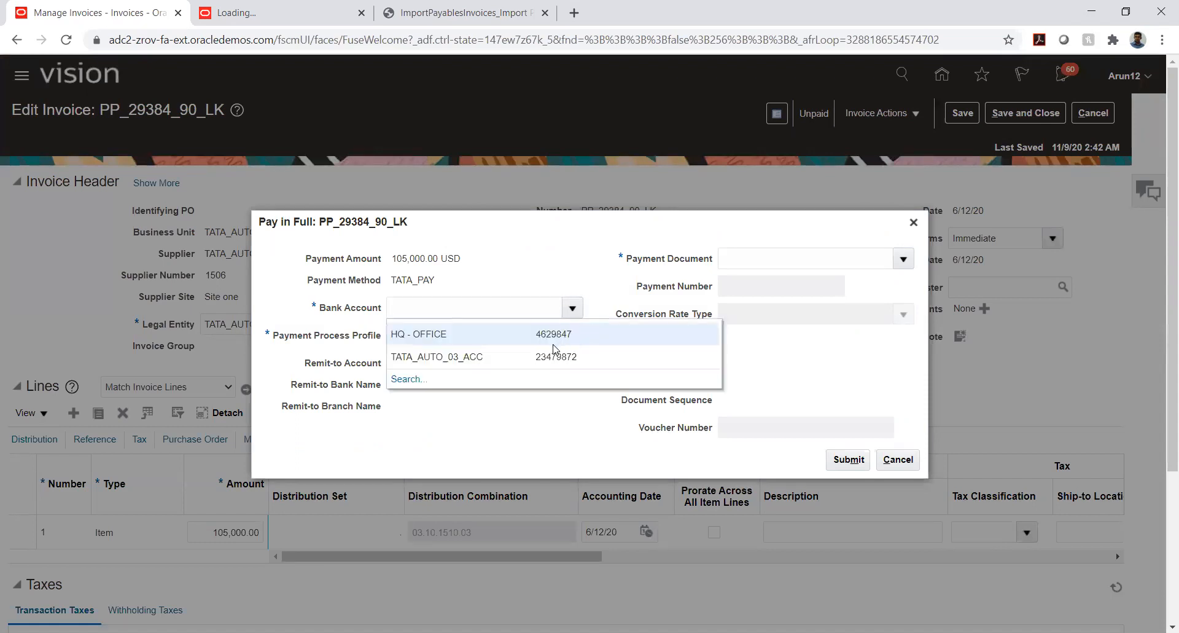
left_click(469, 357)
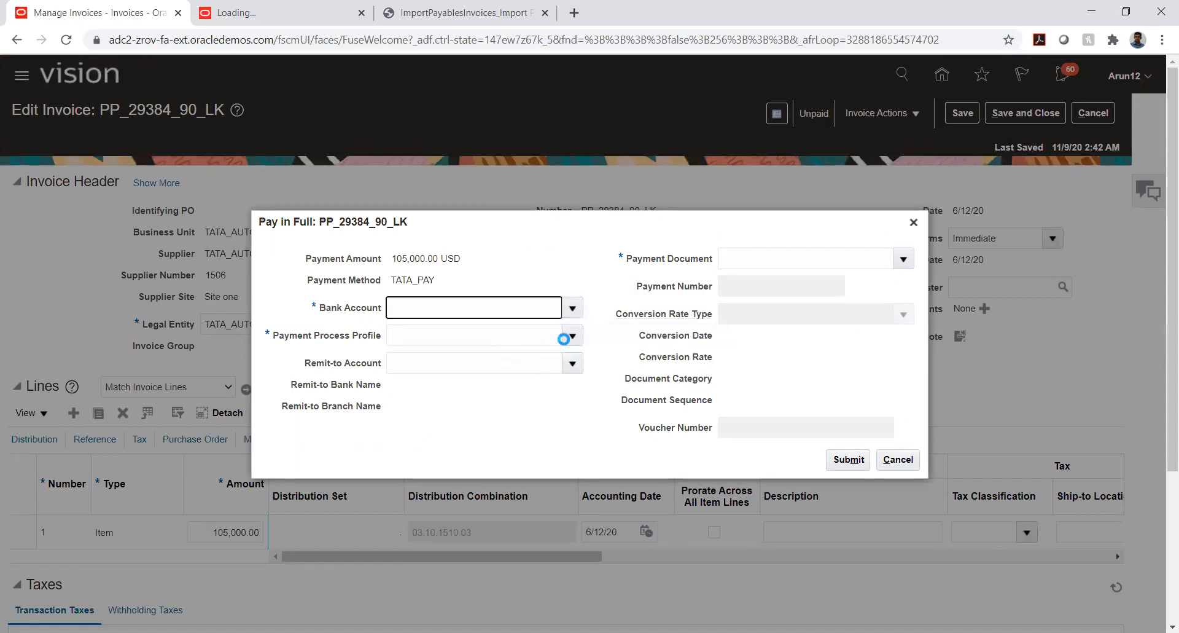
left_click(571, 337)
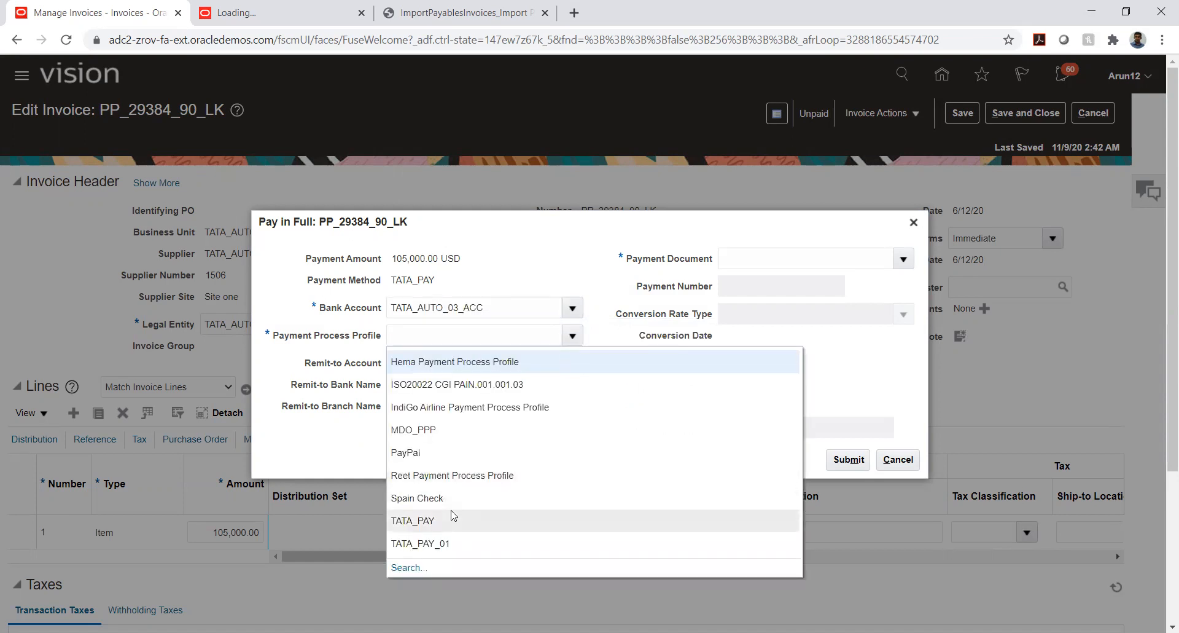
left_click(441, 523)
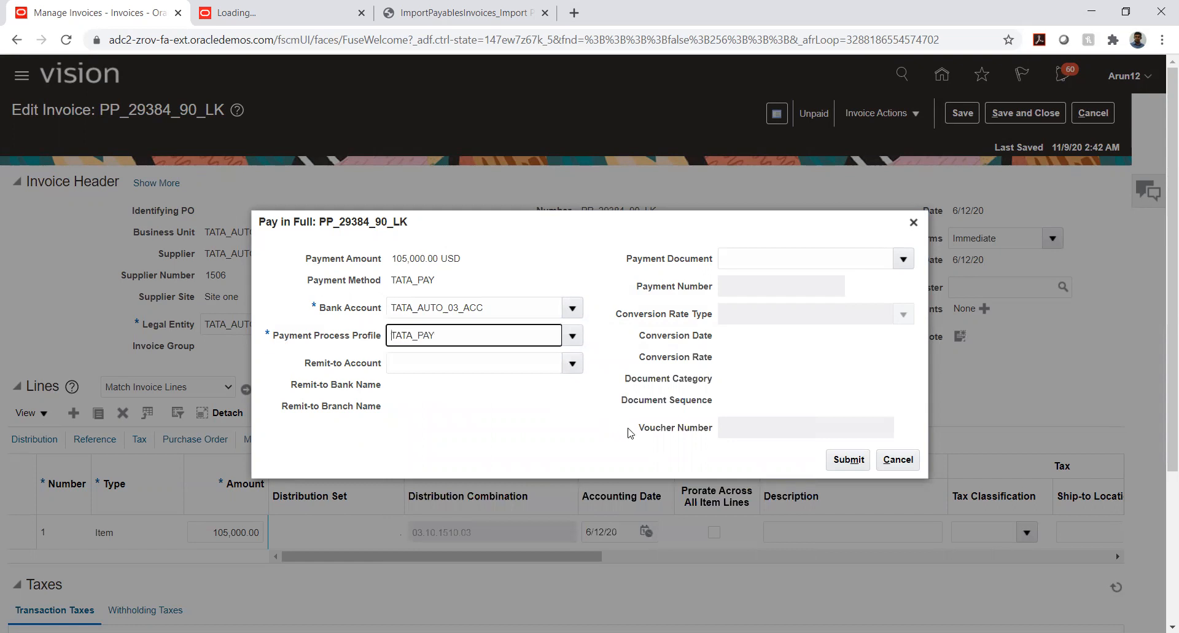
Submit the full payment of prepayment PP_29384_90_LK, then save and close the invoice
left_click(840, 459)
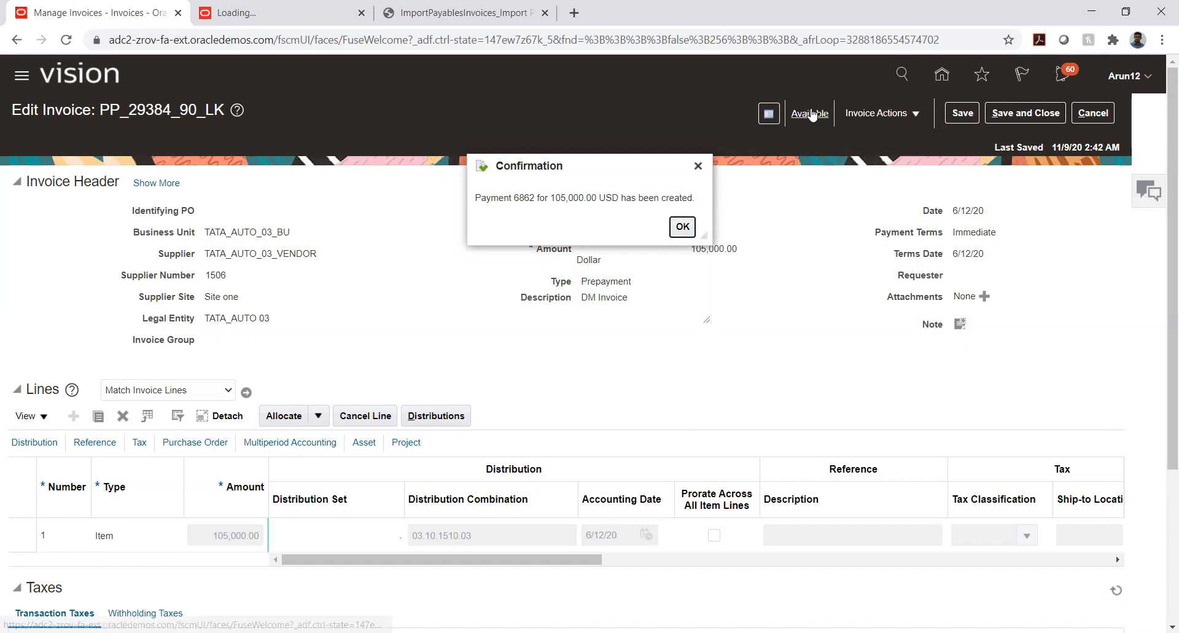
left_click(681, 227)
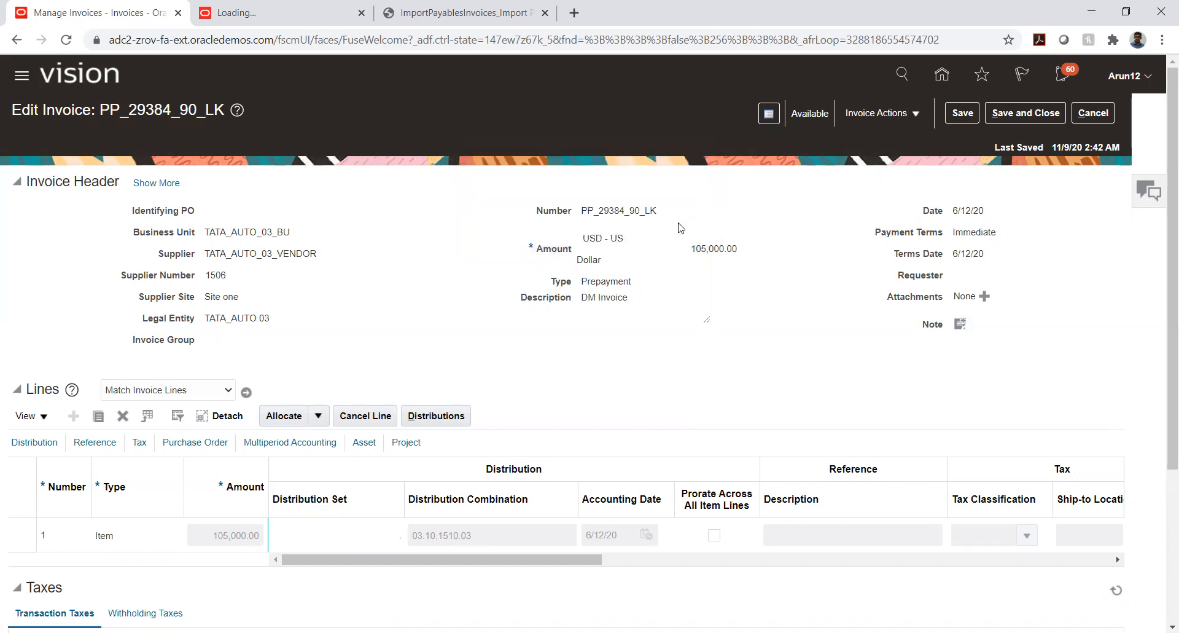
left_click(1022, 115)
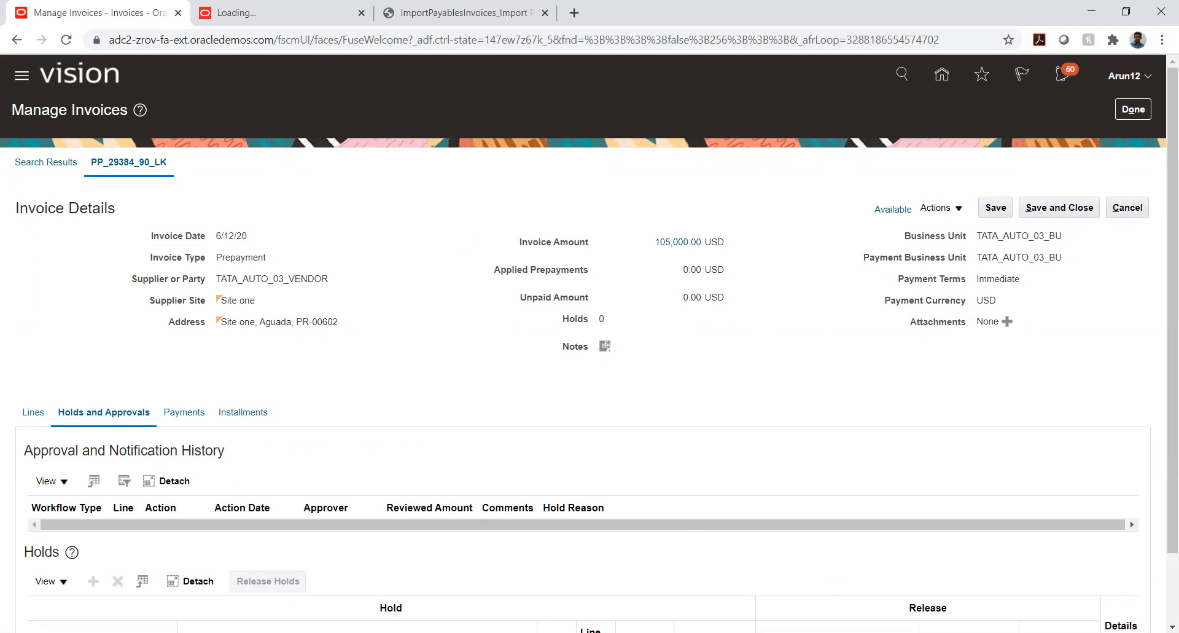
Switch back to the Excel workbook, enter Payment Batch in cell E18, and save
key("alt+Tab")
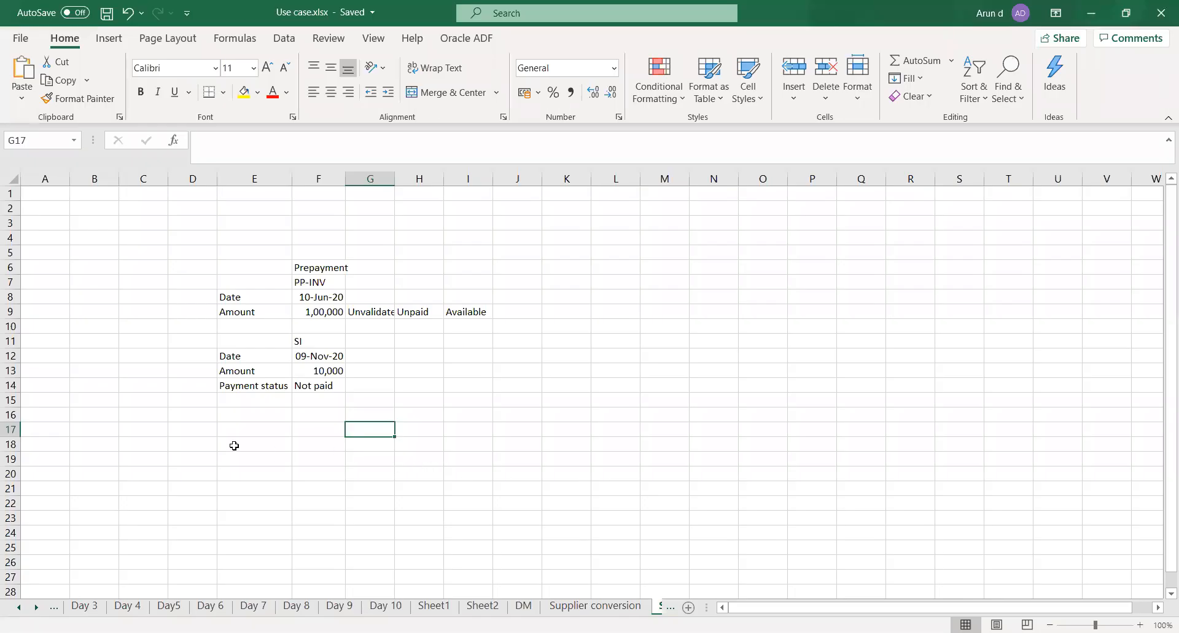
left_click(236, 441)
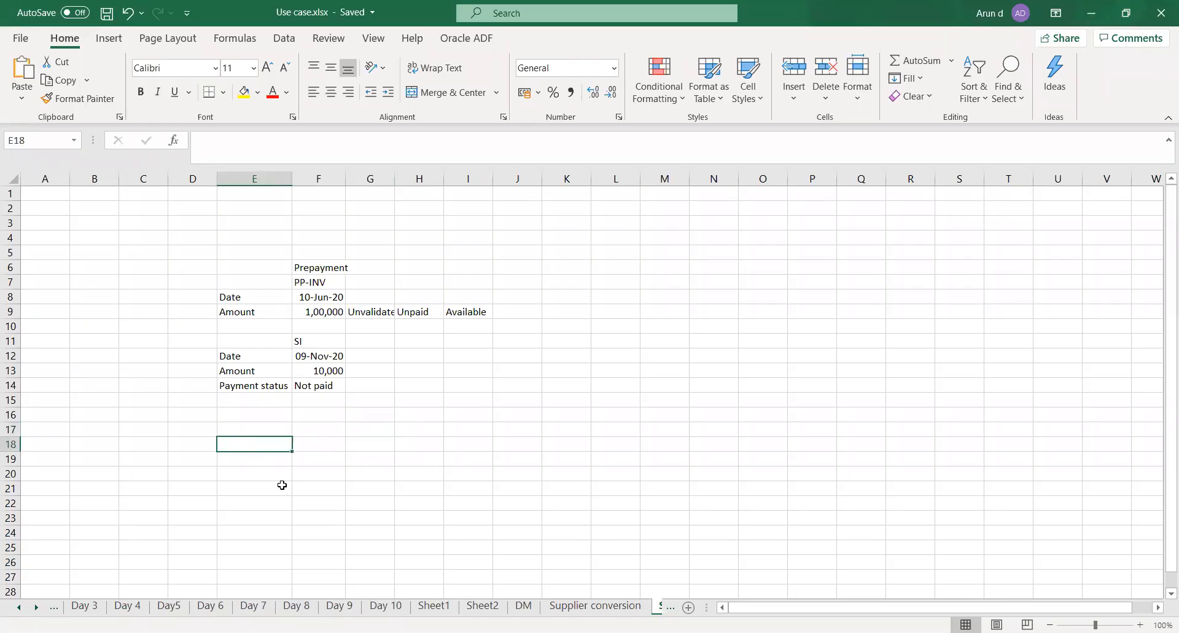
type("Payment Batch")
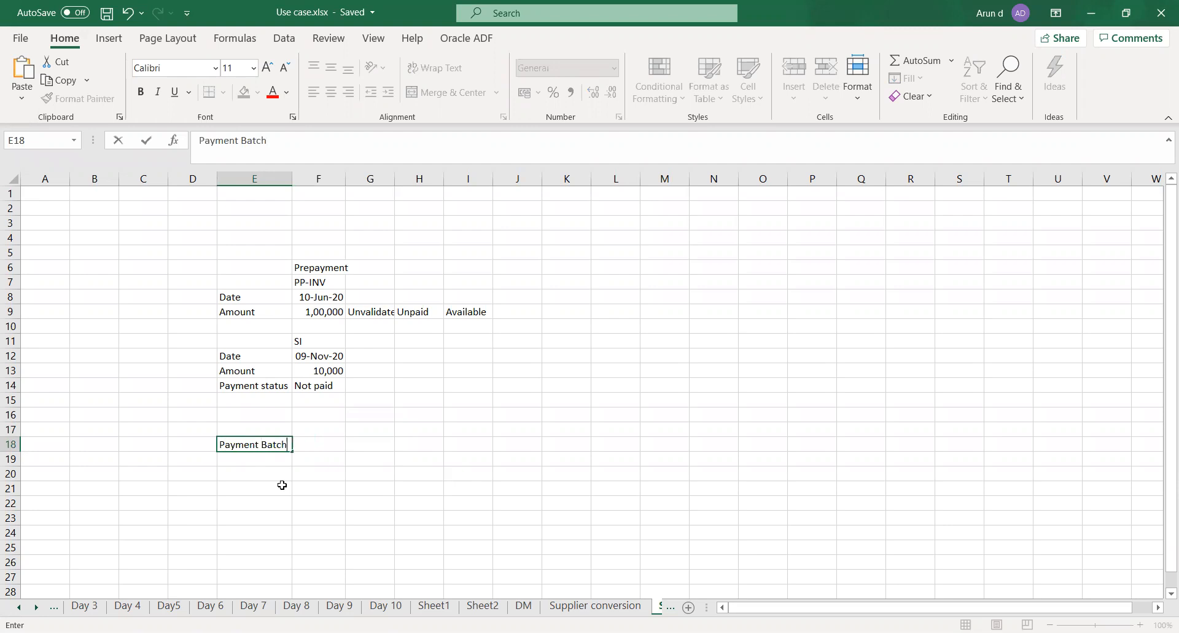
key("Tab")
key("Down")
key("Left")
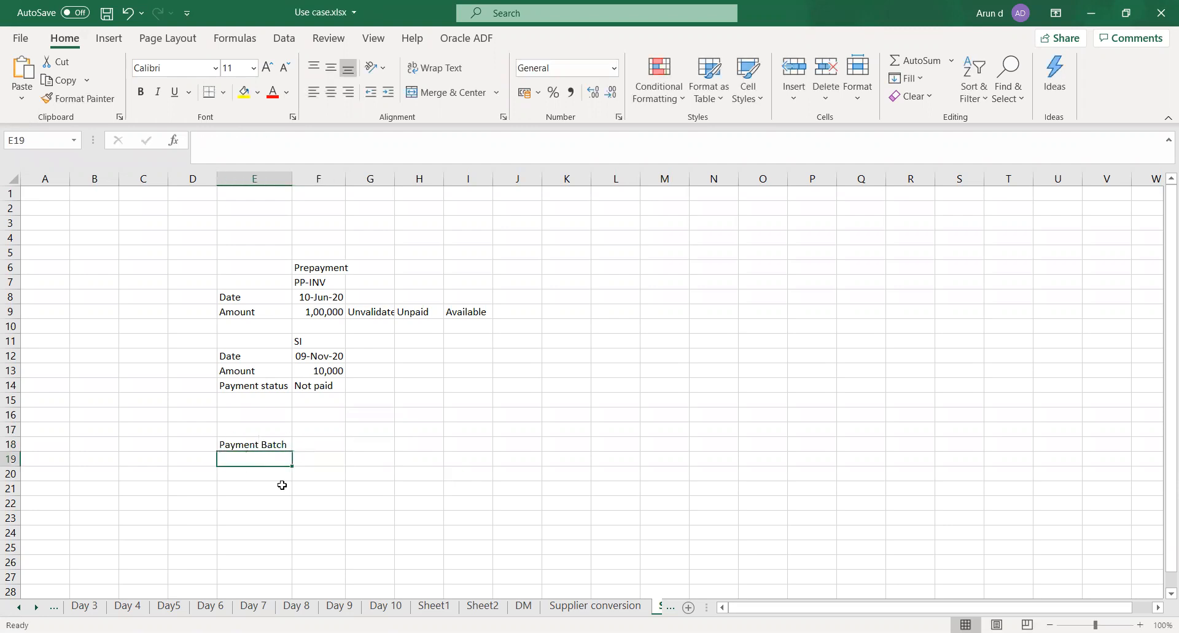
key("ctrl+s")
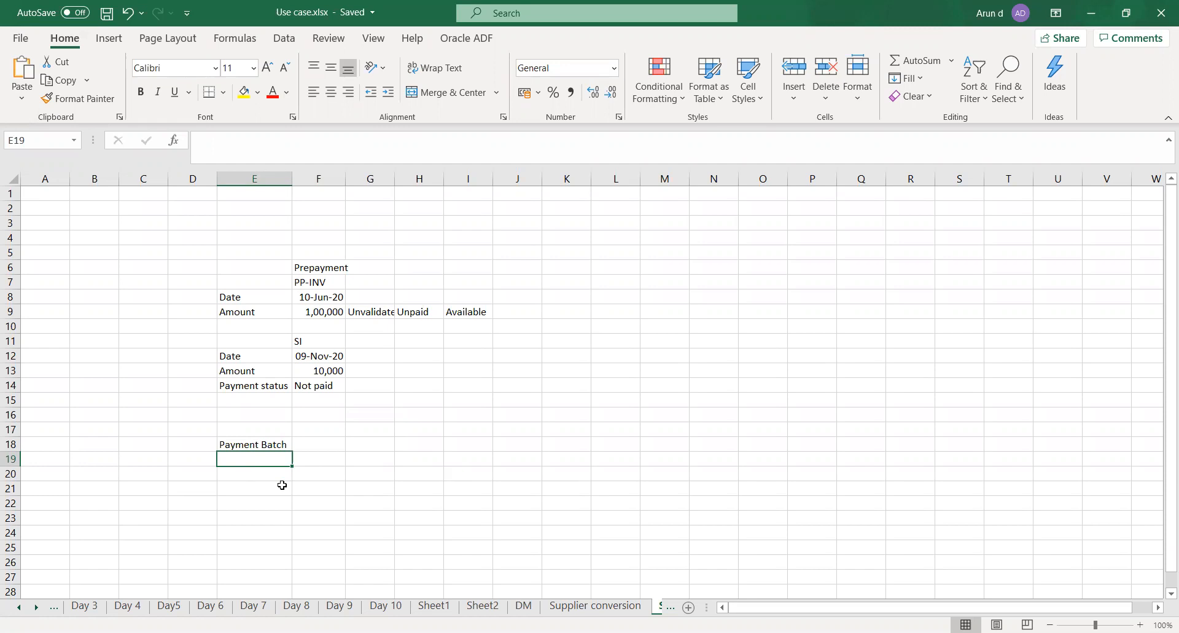
Enter 100 in cell E19, directly below the Payment Batch label
key("Left")
key("Right")
type("100")
key("Tab")
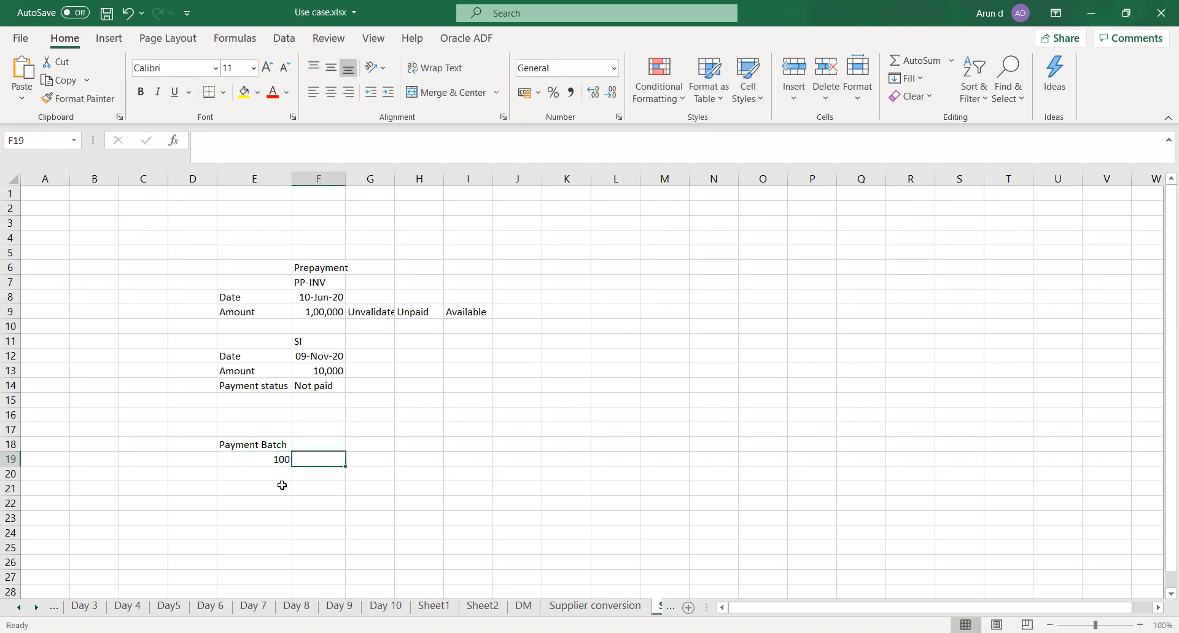
Enter Run batch in cell E20, below the value 100
key("Left")
key("Down")
type("Run batch")
key("Tab")
key("Left")
key("Down")
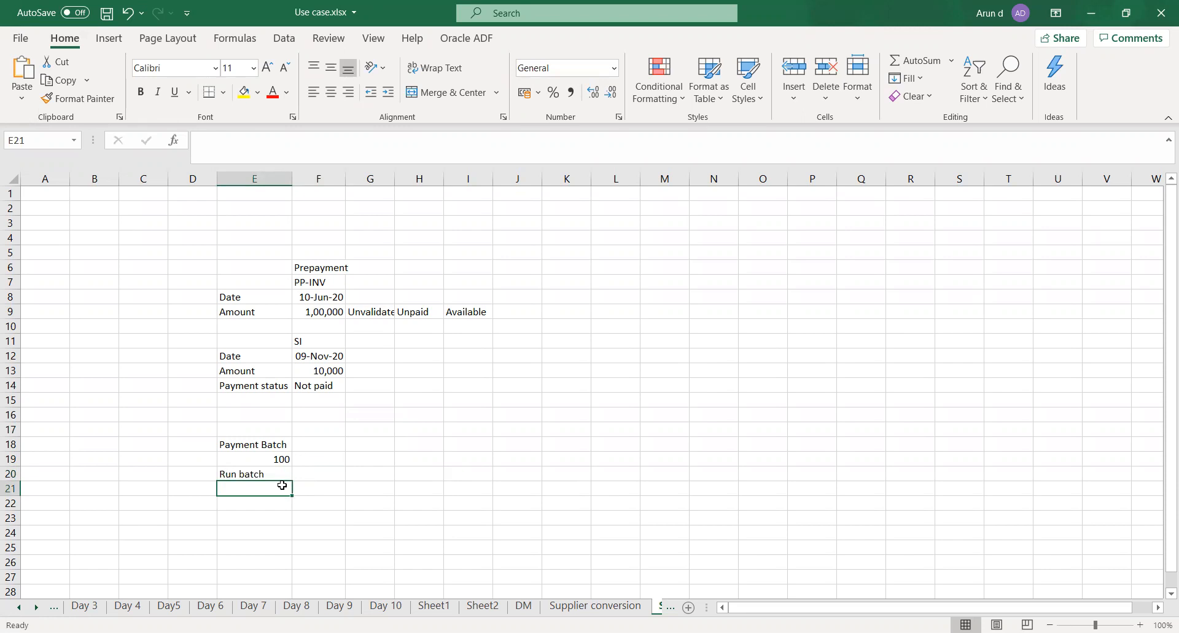
key("Down")
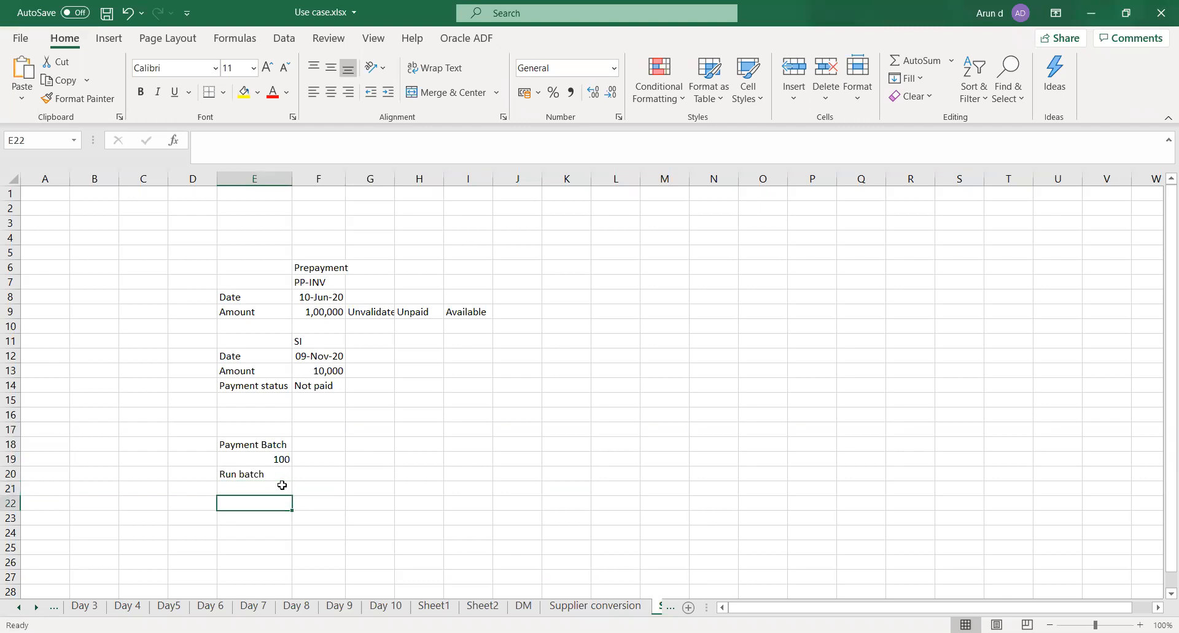
key("Left")
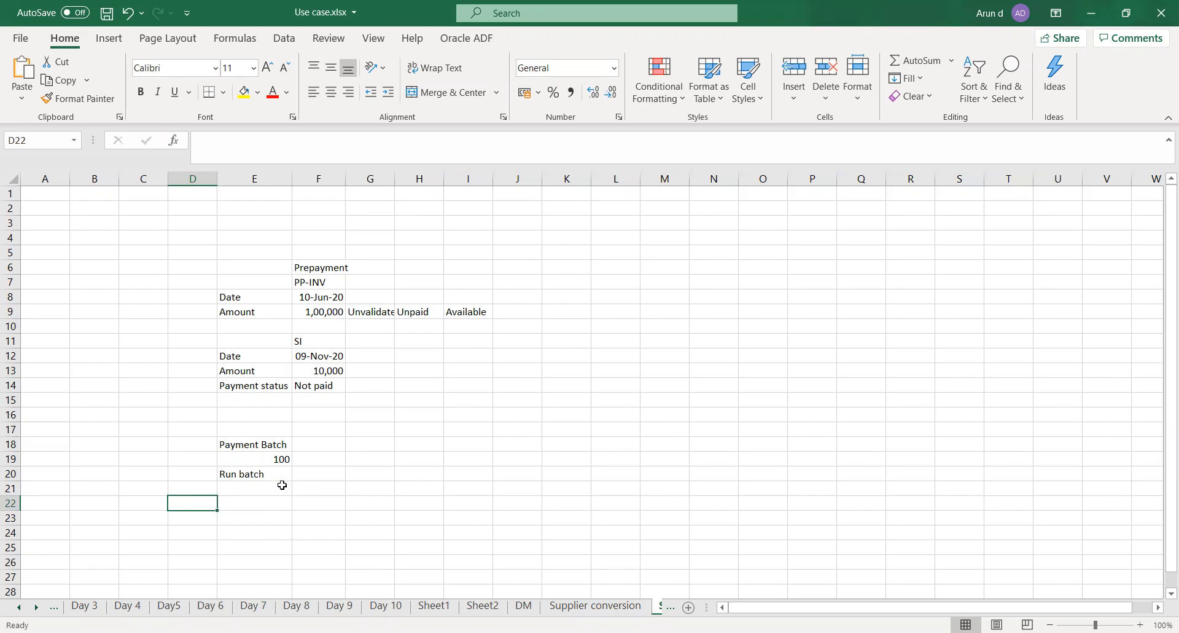
key("Right")
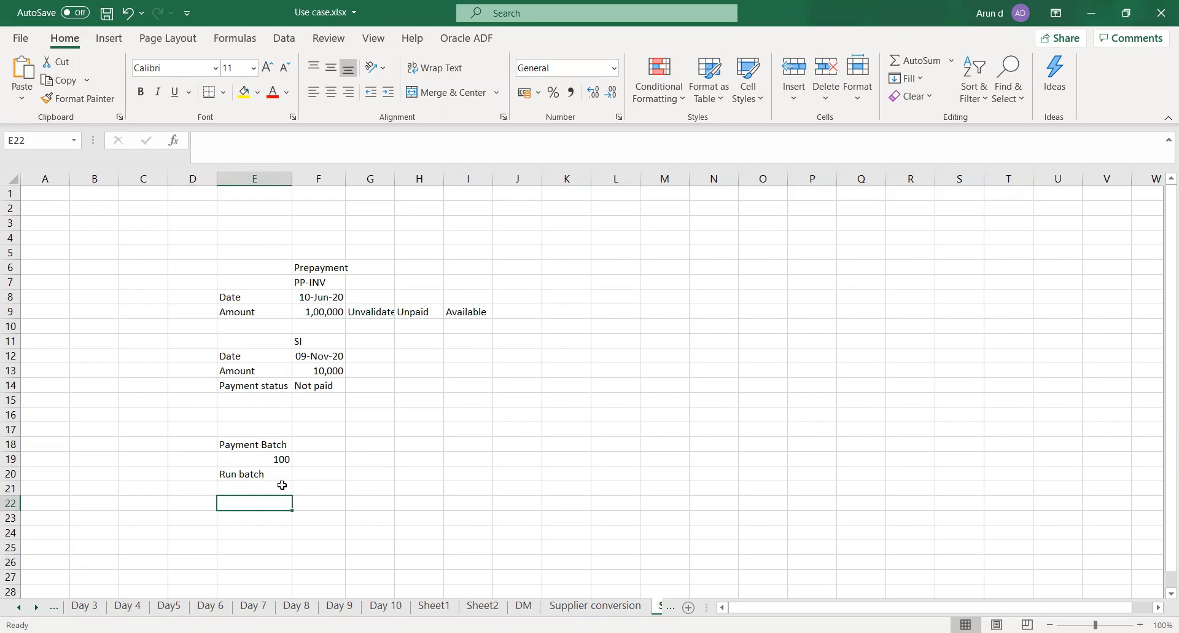
key("Up")
key("Up")
key("Up")
key("Up")
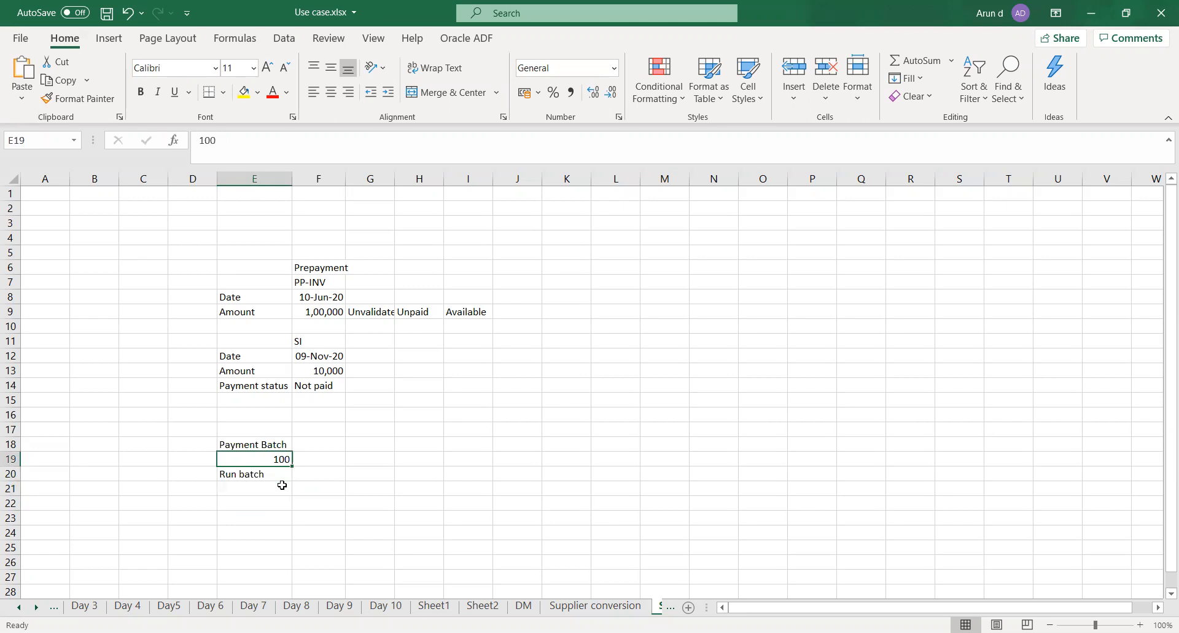
key("Down")
key("Down")
key("Down")
key("Down")
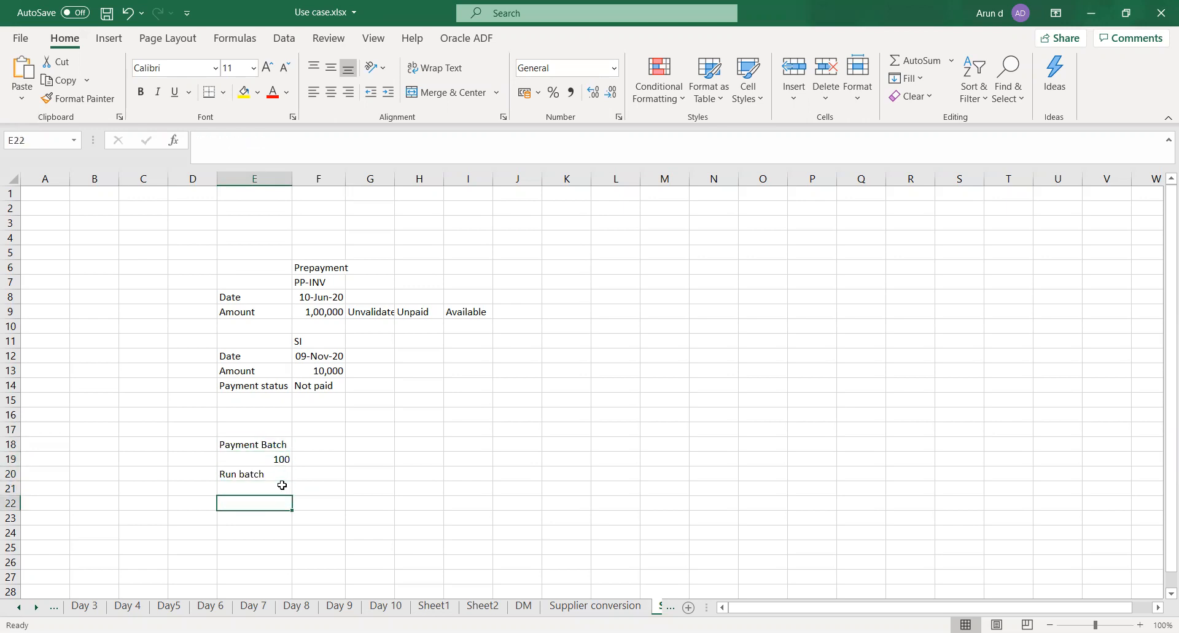
key("Left")
key("Right")
left_click(241, 518)
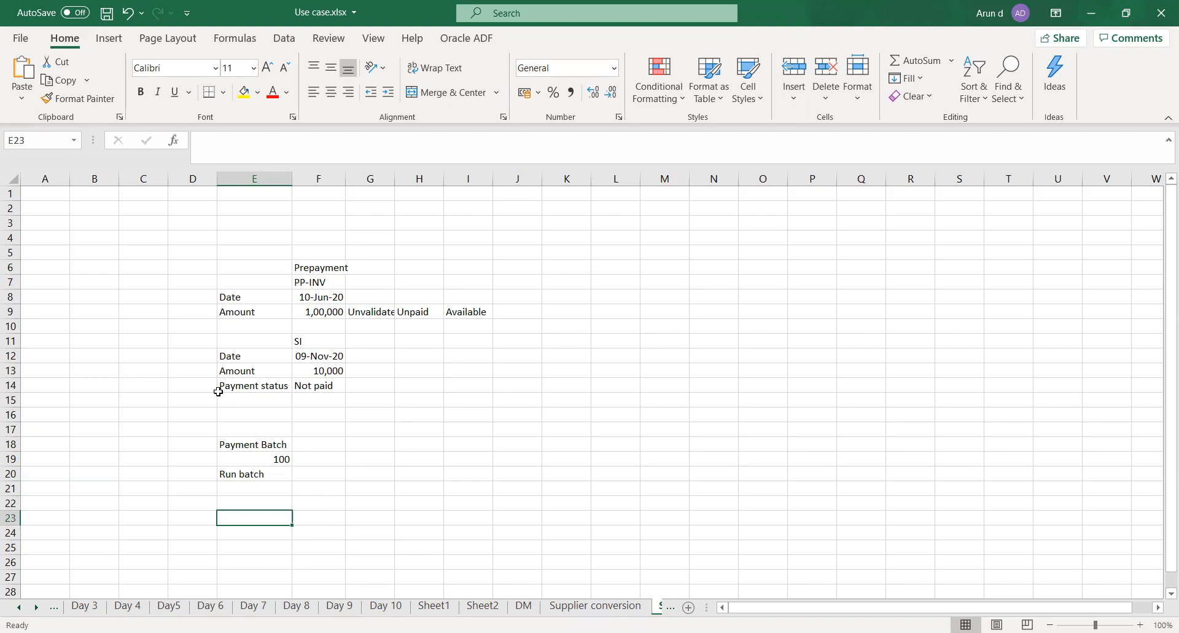
left_click(232, 357)
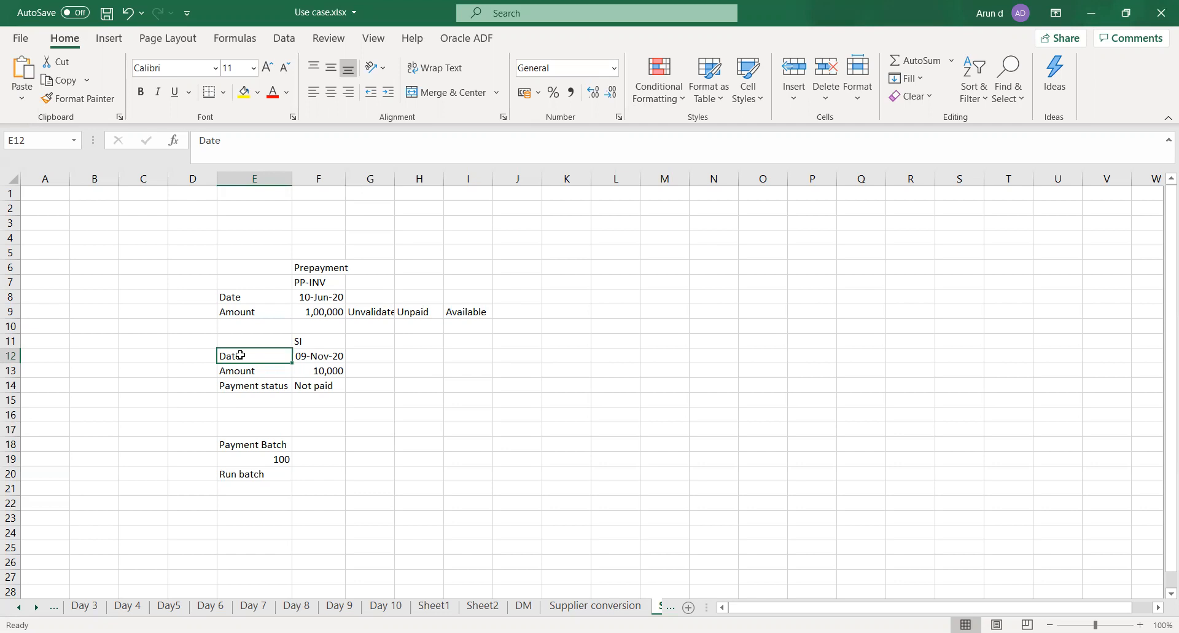
left_click(328, 358)
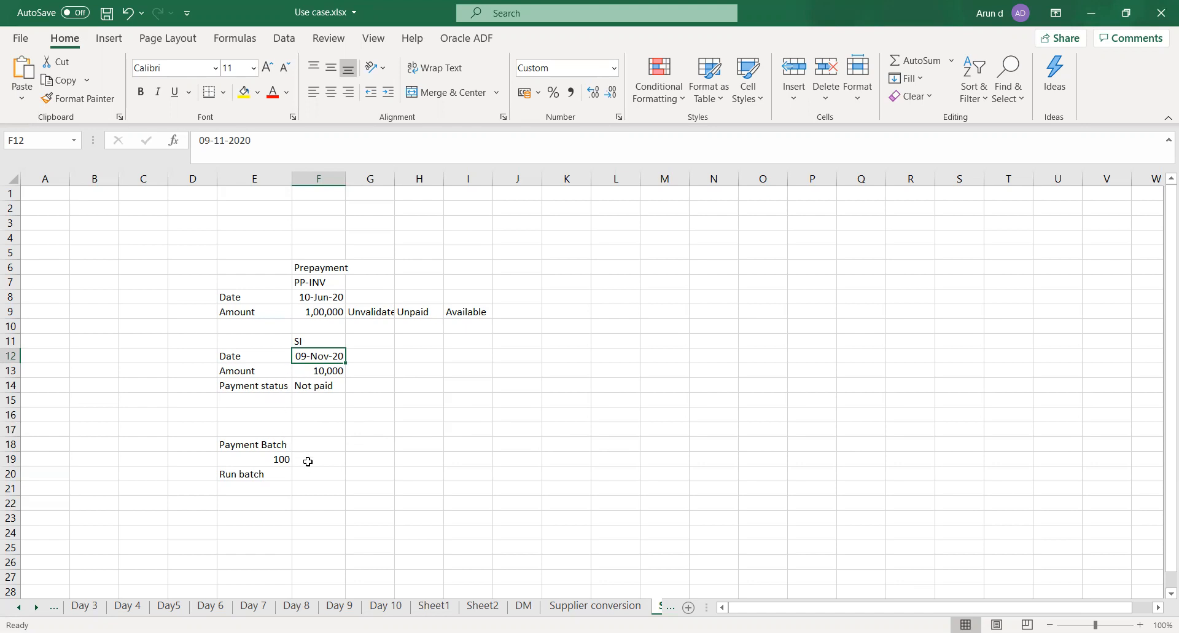
left_click(270, 445)
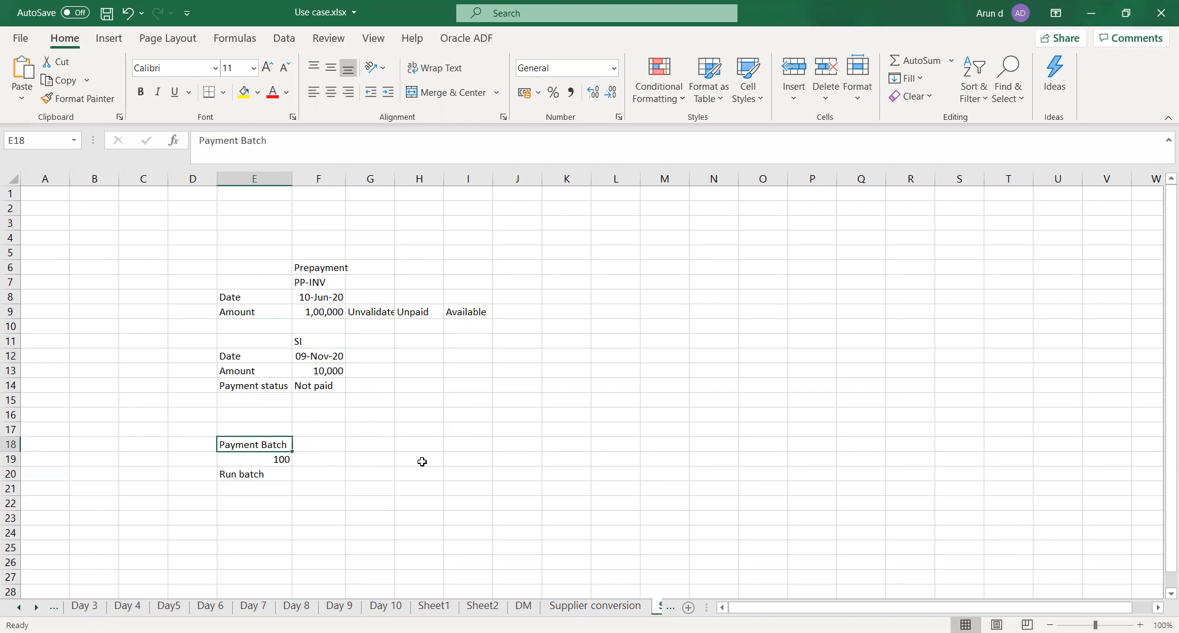
left_click(251, 460)
left_click(243, 442)
left_click(258, 498)
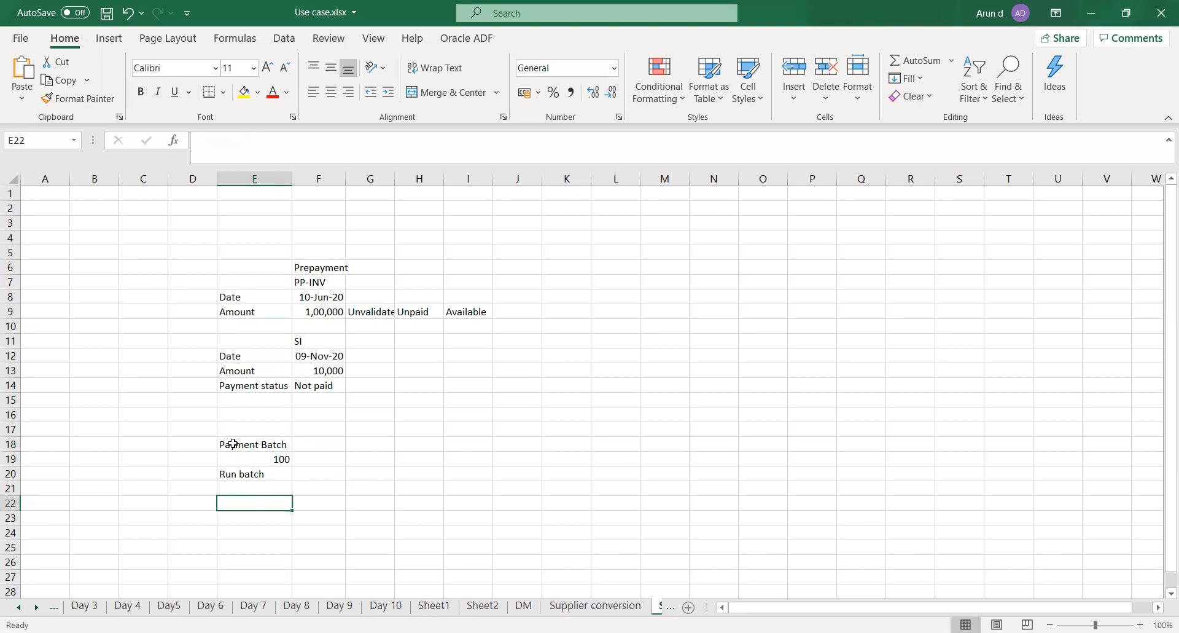
left_click_drag(239, 428, 251, 501)
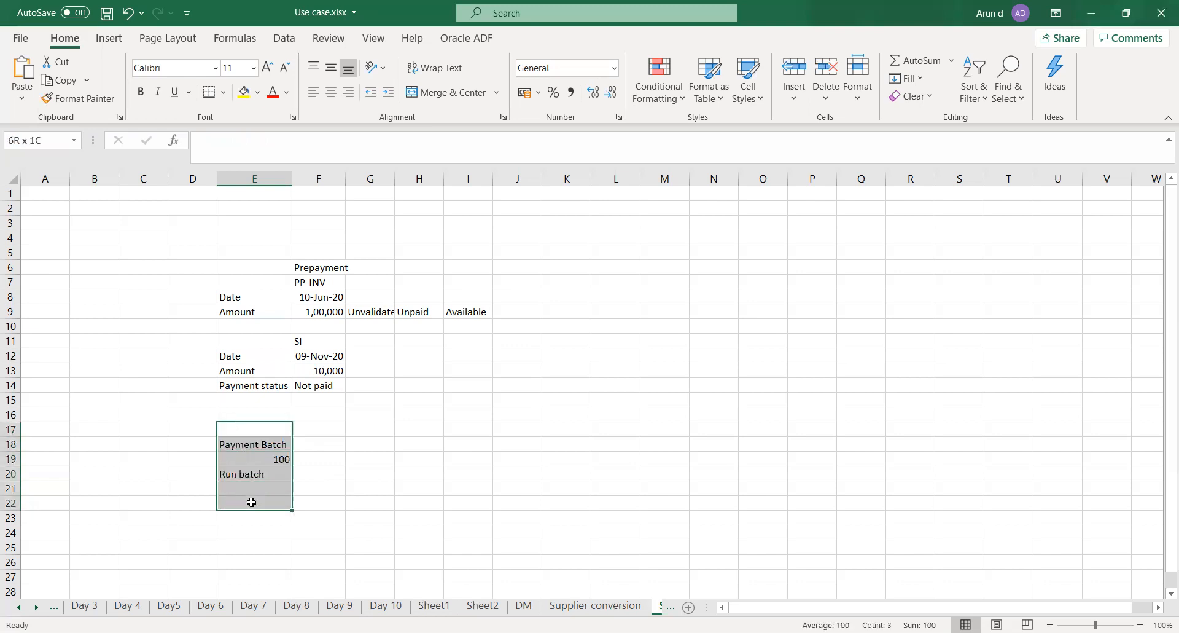
left_click(326, 459)
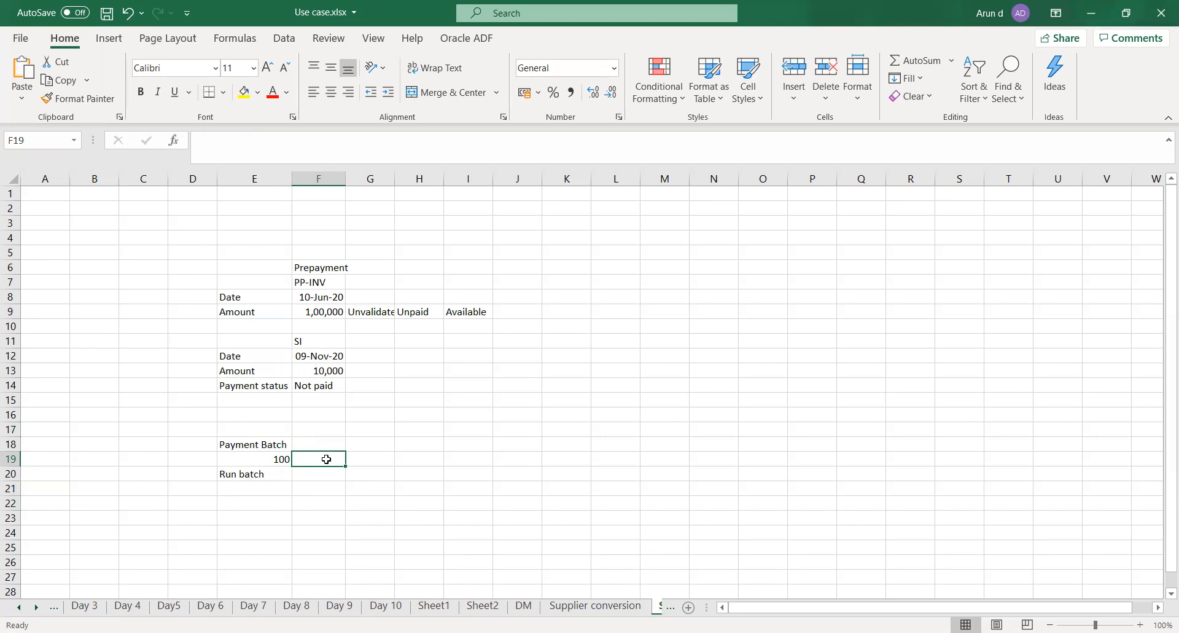
left_click_drag(233, 357, 309, 383)
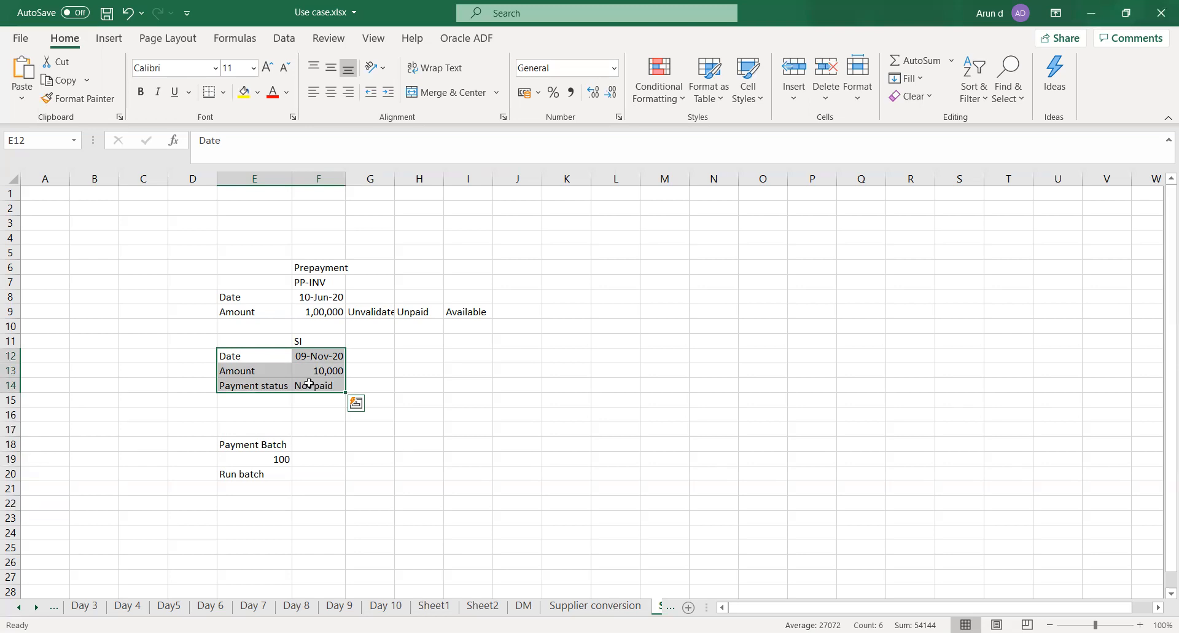
left_click(396, 632)
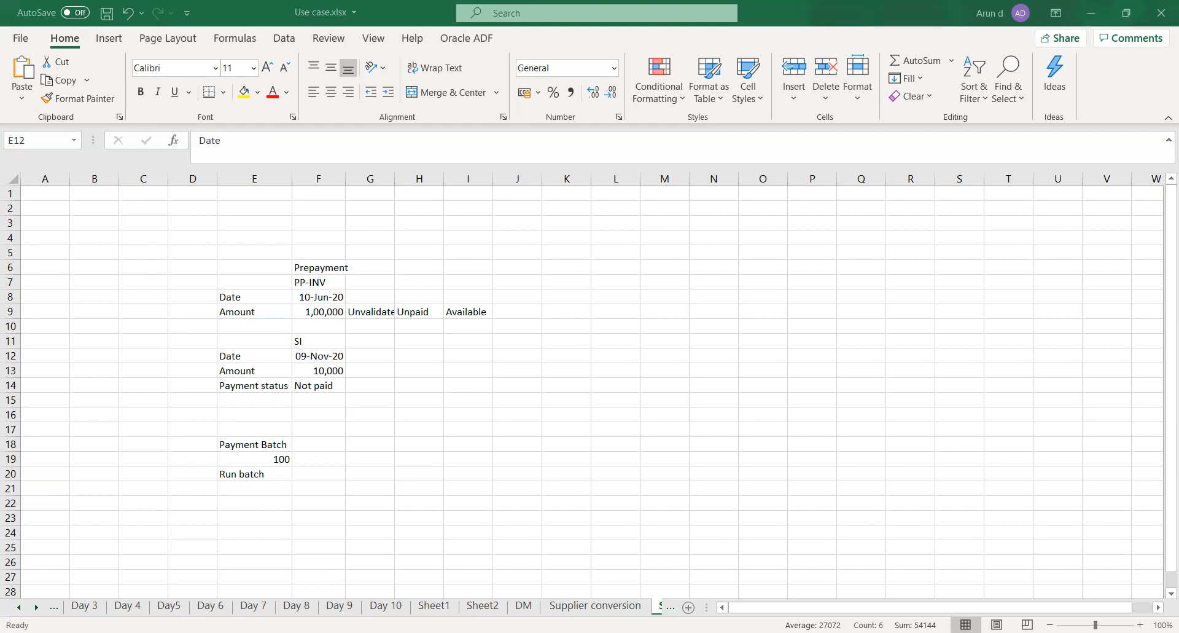
left_click(1091, 13)
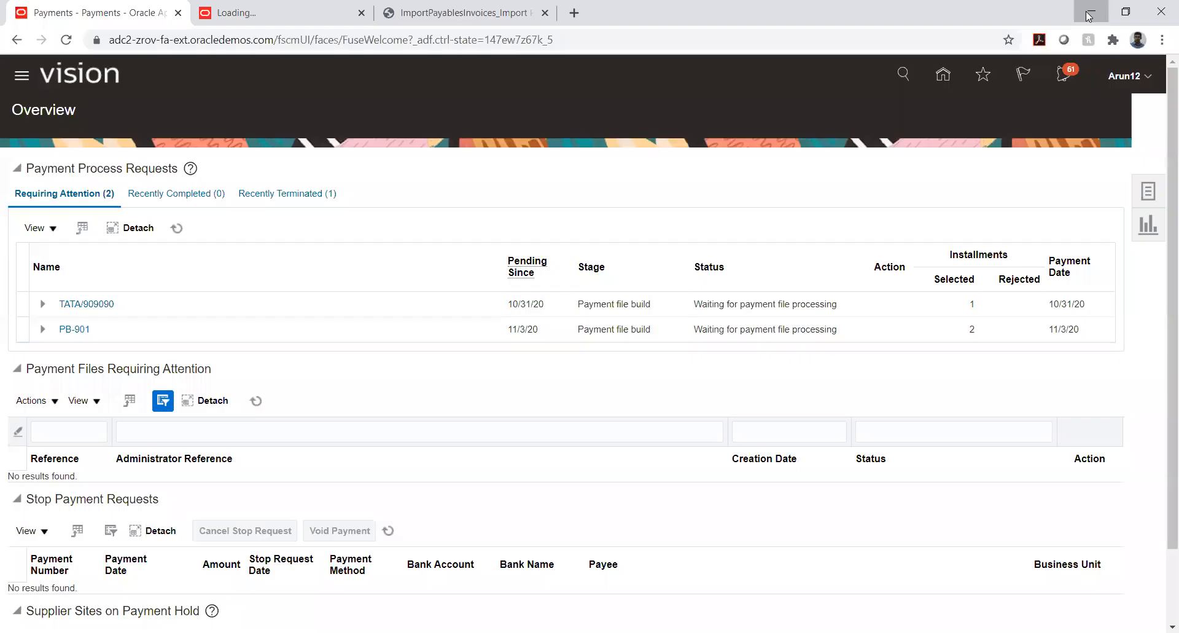
key("alt+Tab")
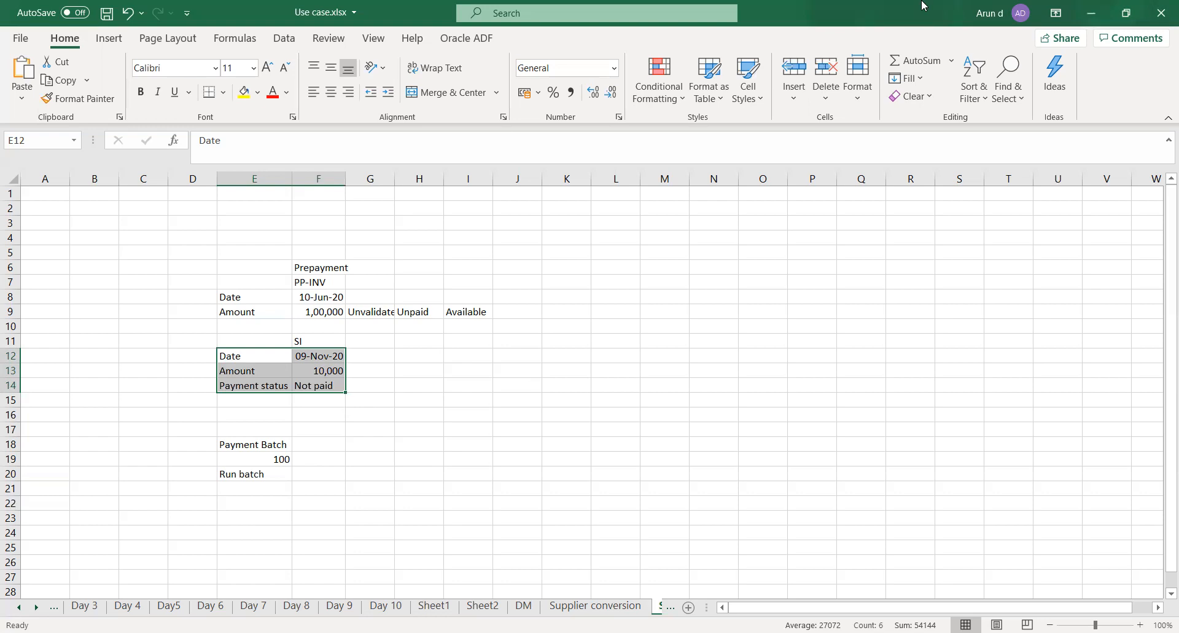
key("alt+Tab")
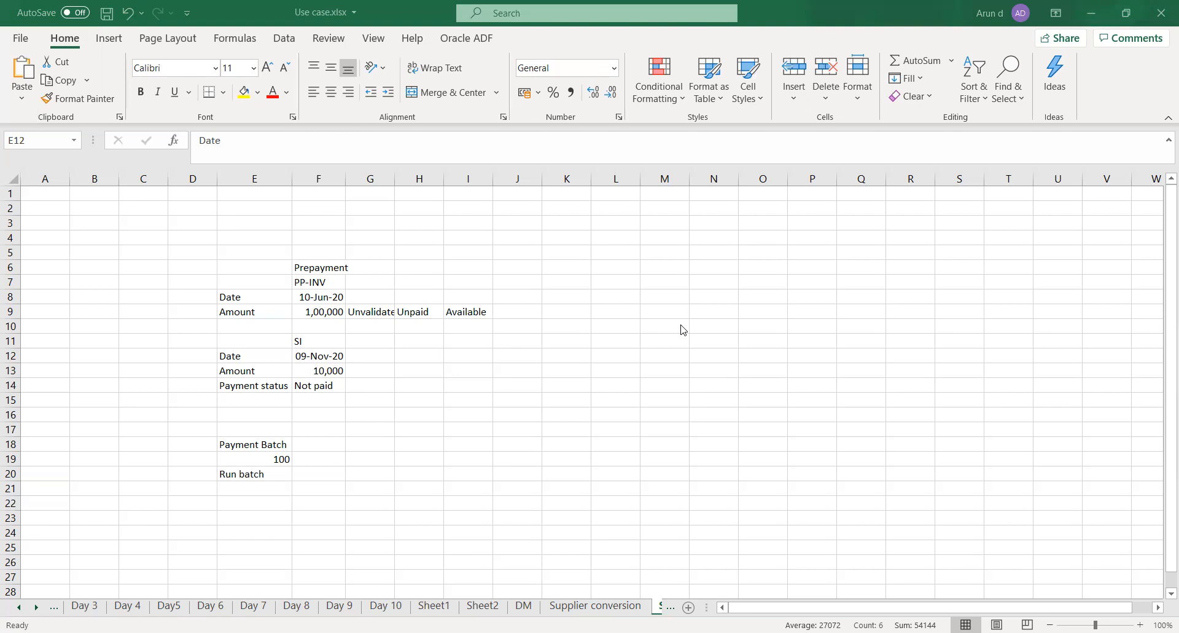
Switch to Oracle Fusion in the browser and open the implementation project TATA PROJECT through Setup and Maintenance
key("alt+Tab")
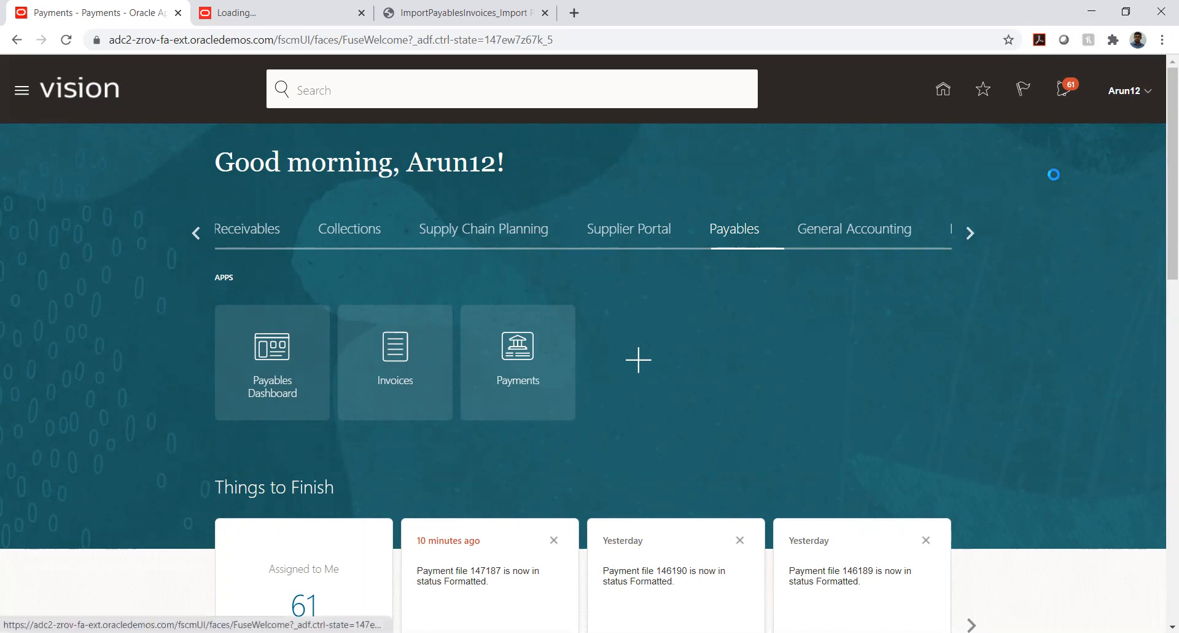
left_click(878, 316)
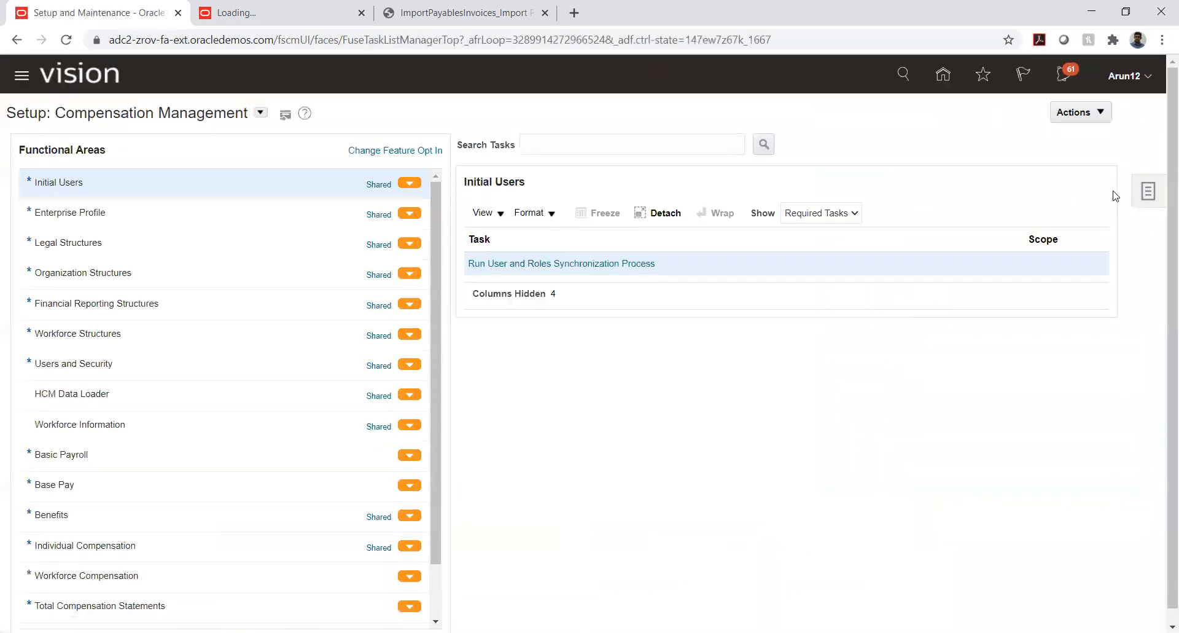
left_click(1143, 194)
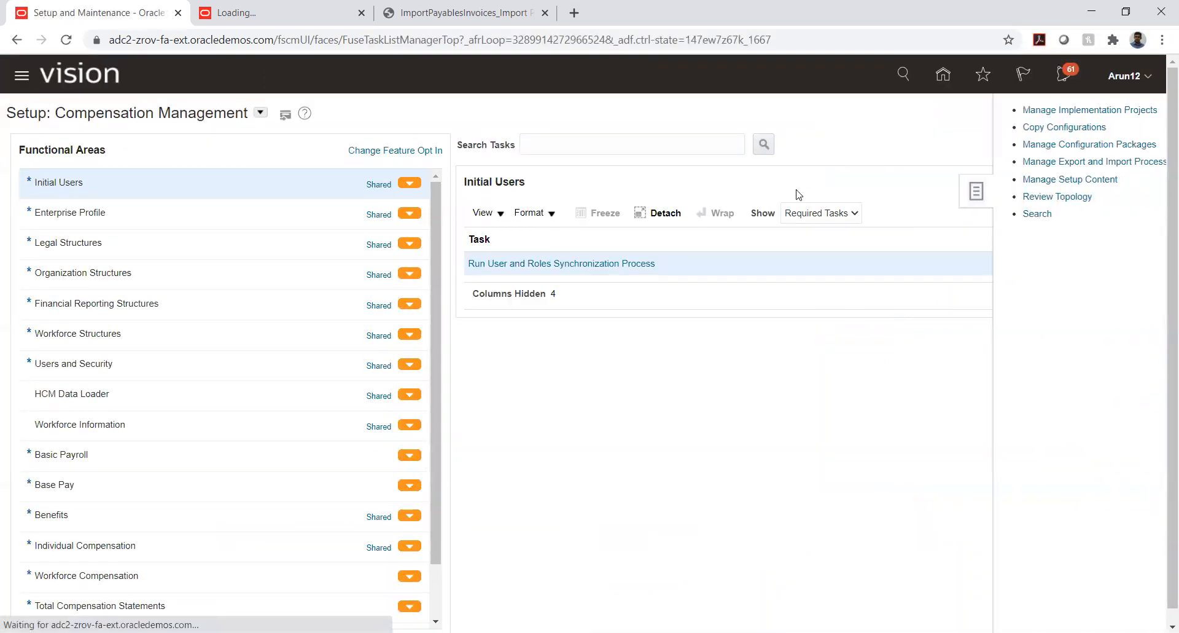
left_click(1061, 111)
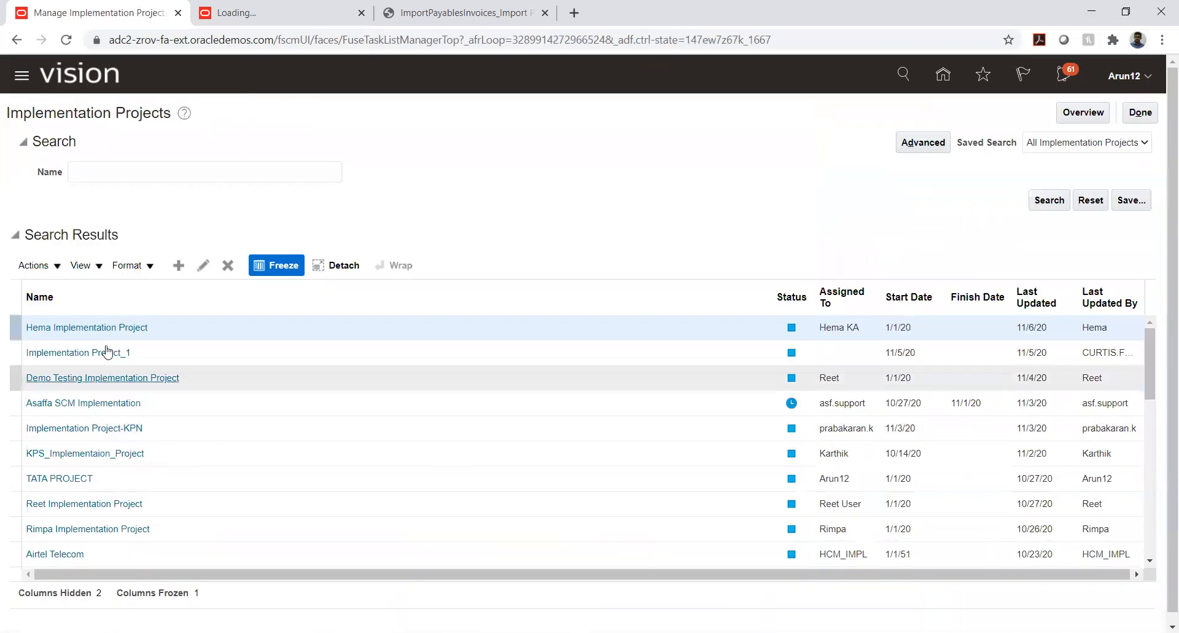
left_click(60, 479)
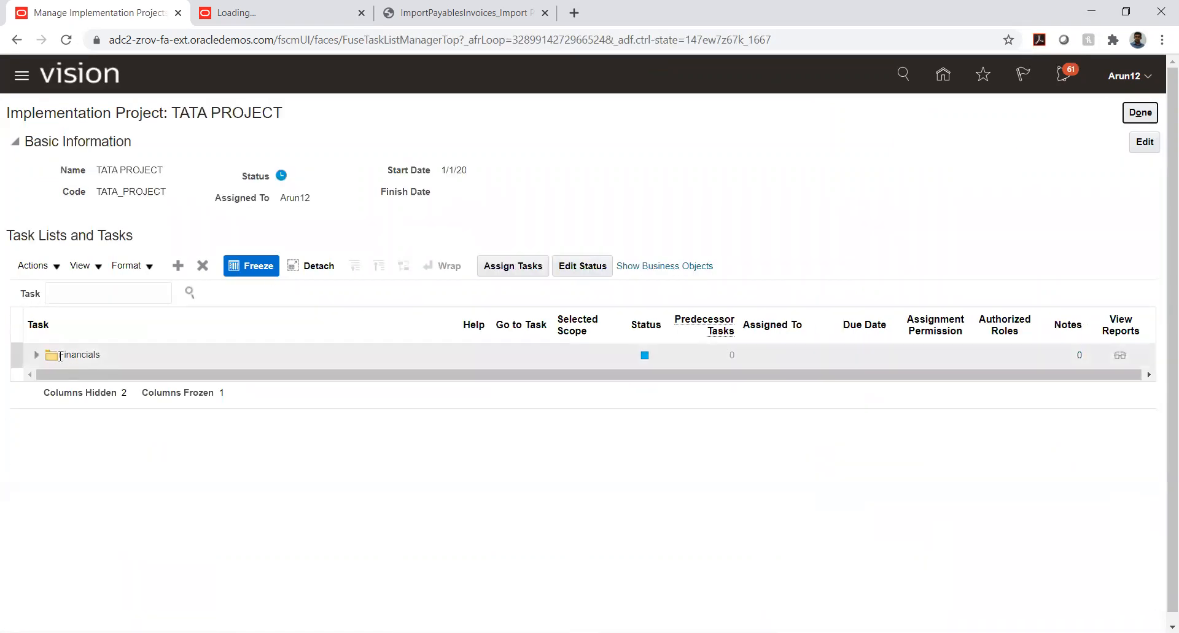
Expand Financials down to Define Payables under Define Invoicing and Payments Configuration, and look through the payables and payments setup tasks
left_click(36, 354)
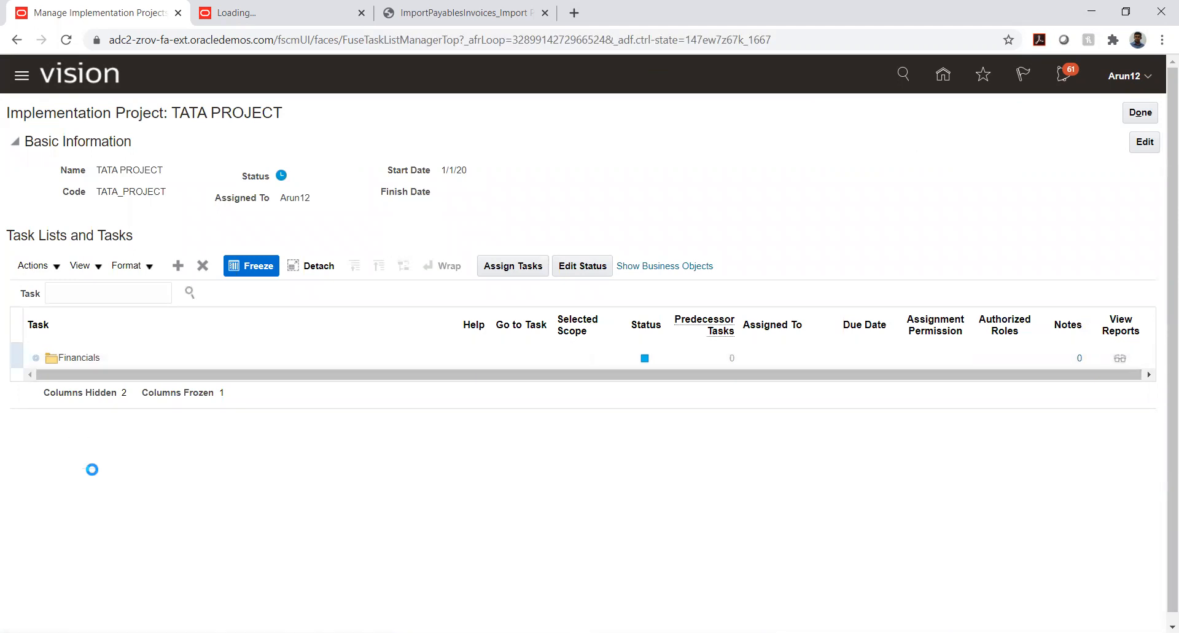
left_click(56, 443)
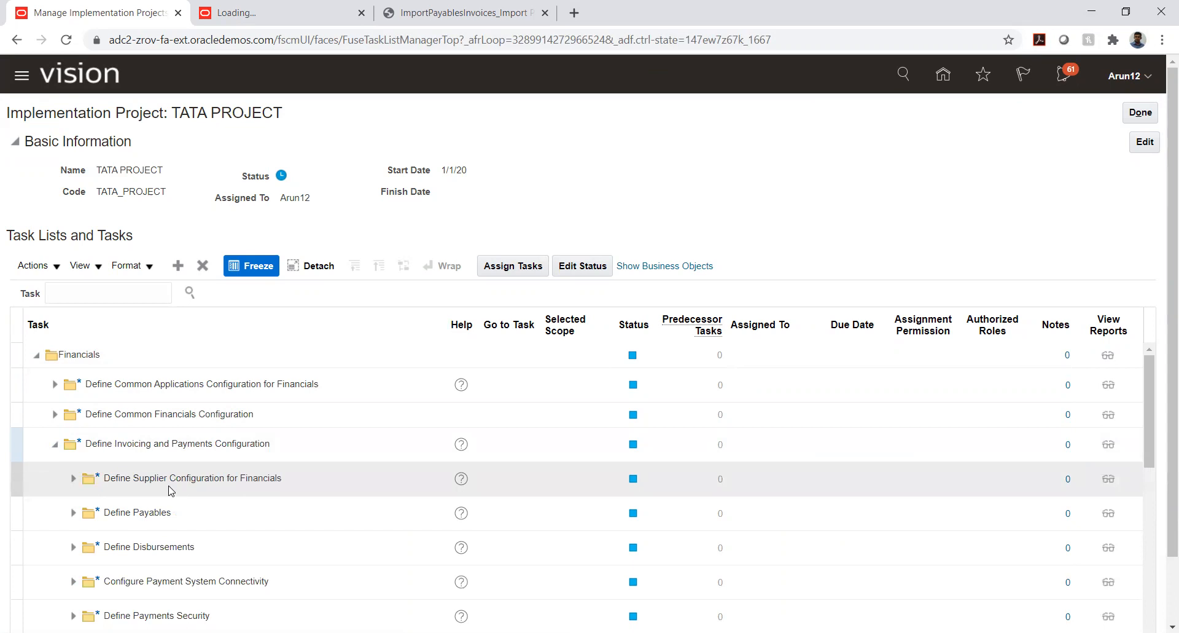
left_click(73, 513)
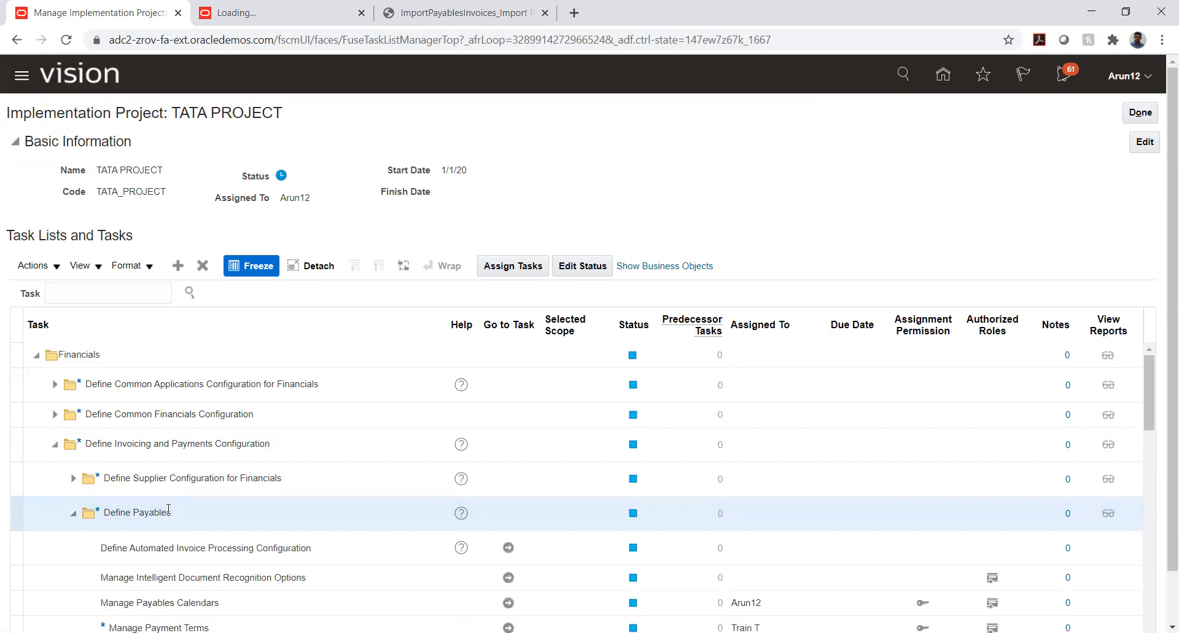
scroll(168, 509, "down", 2)
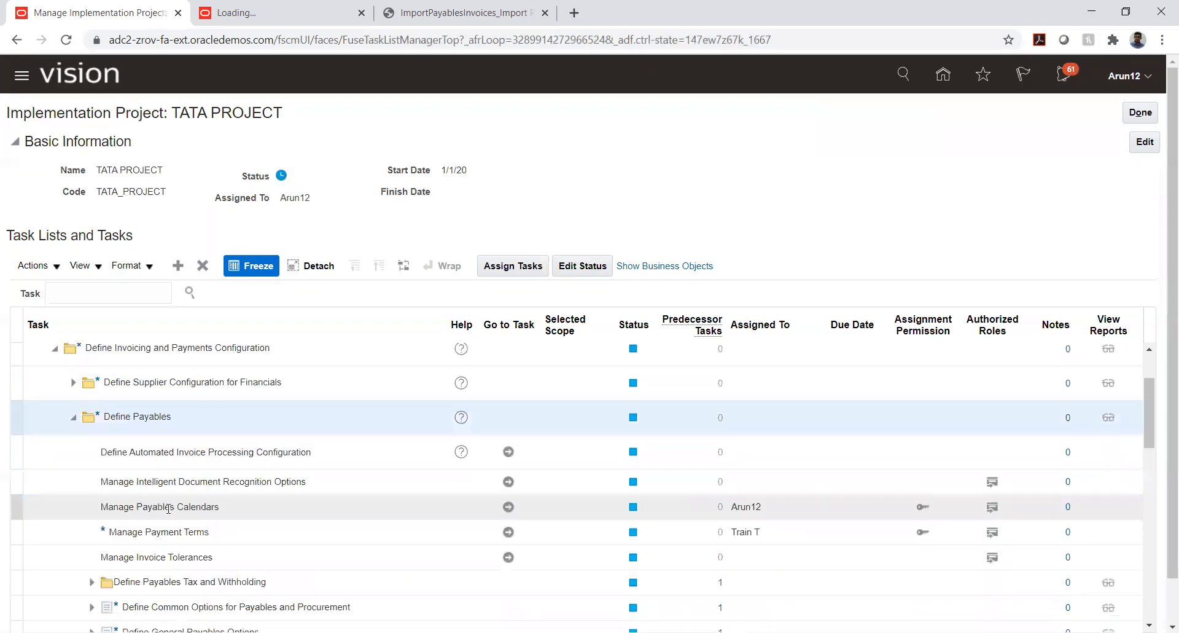
scroll(169, 509, "down", 2)
scroll(168, 508, "down", 2)
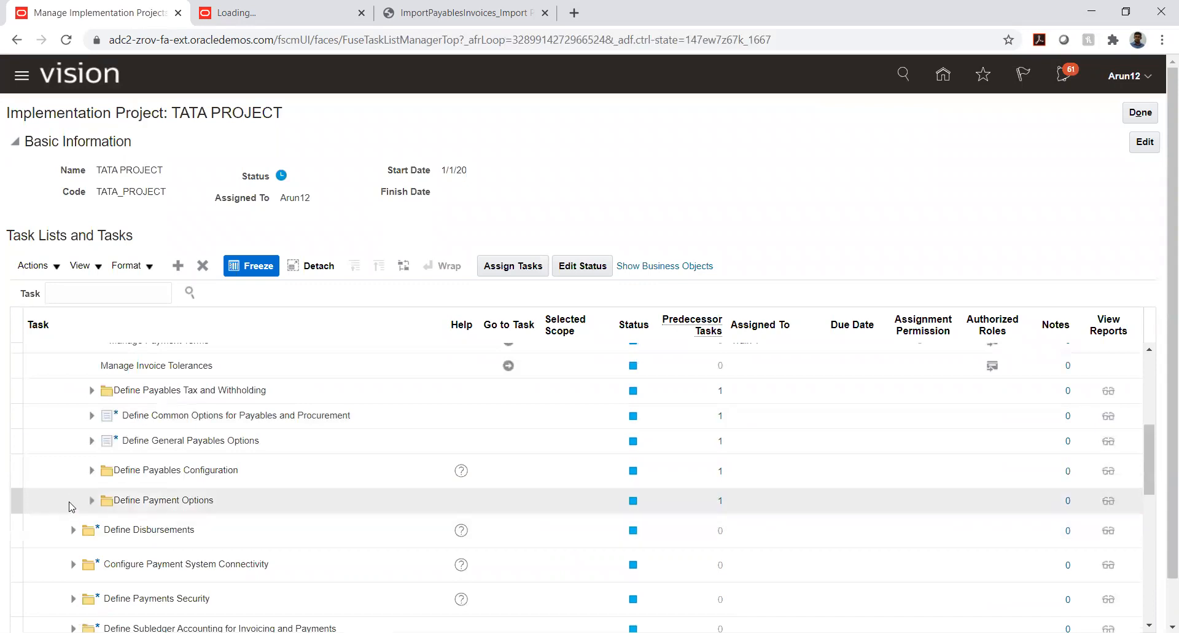
scroll(69, 505, "down", 2)
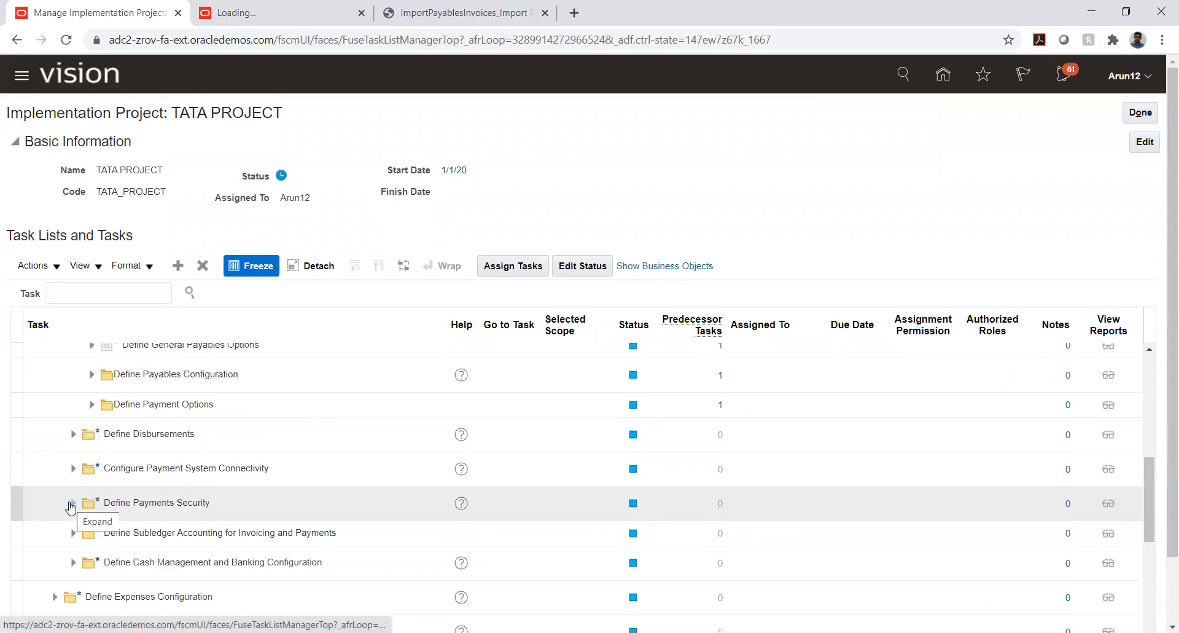
scroll(70, 506, "up", 6)
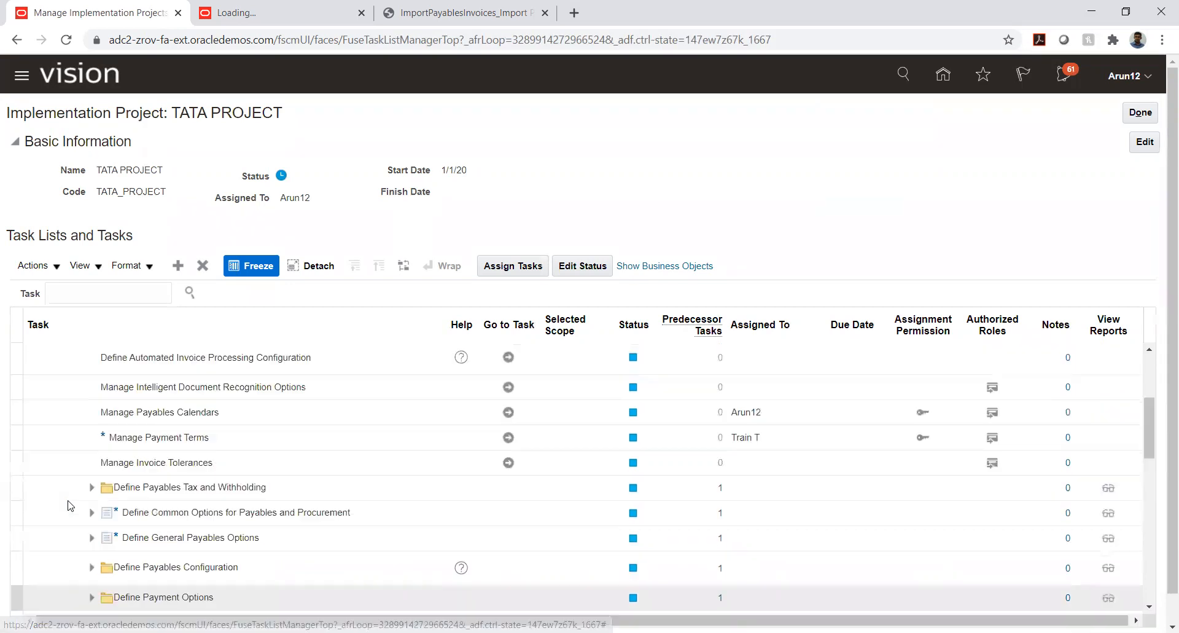
scroll(59, 396, "up", 2)
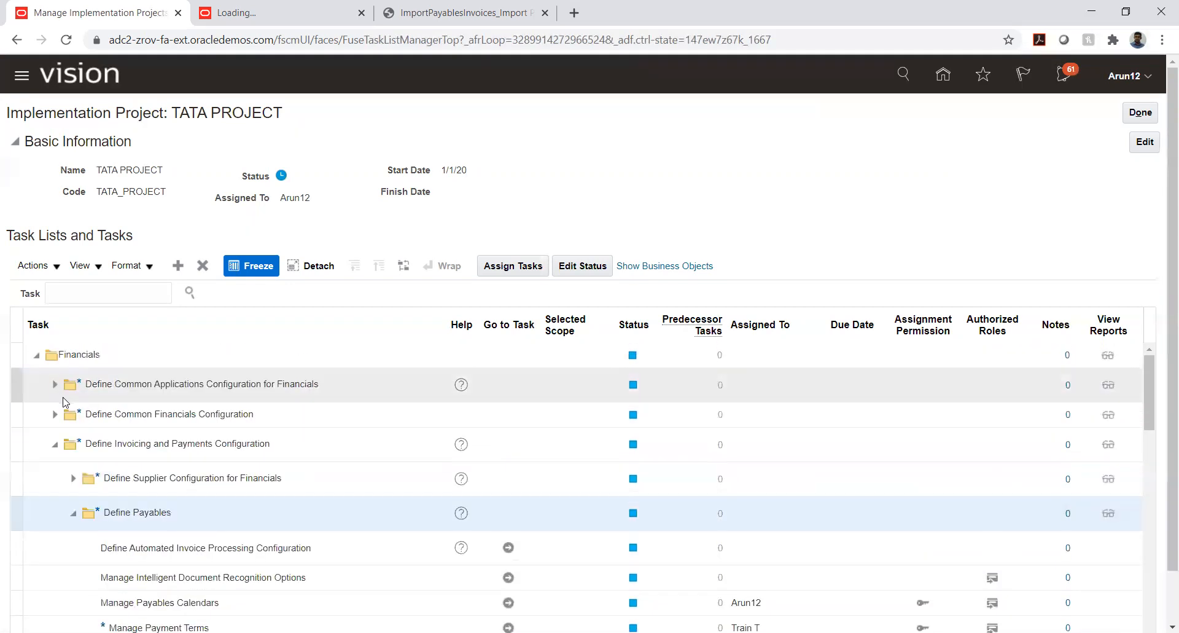
View the Manage Supplier Descriptive Flexfields task under Define Supplier Configuration for Financials, and return to the project's task list
left_click(72, 478)
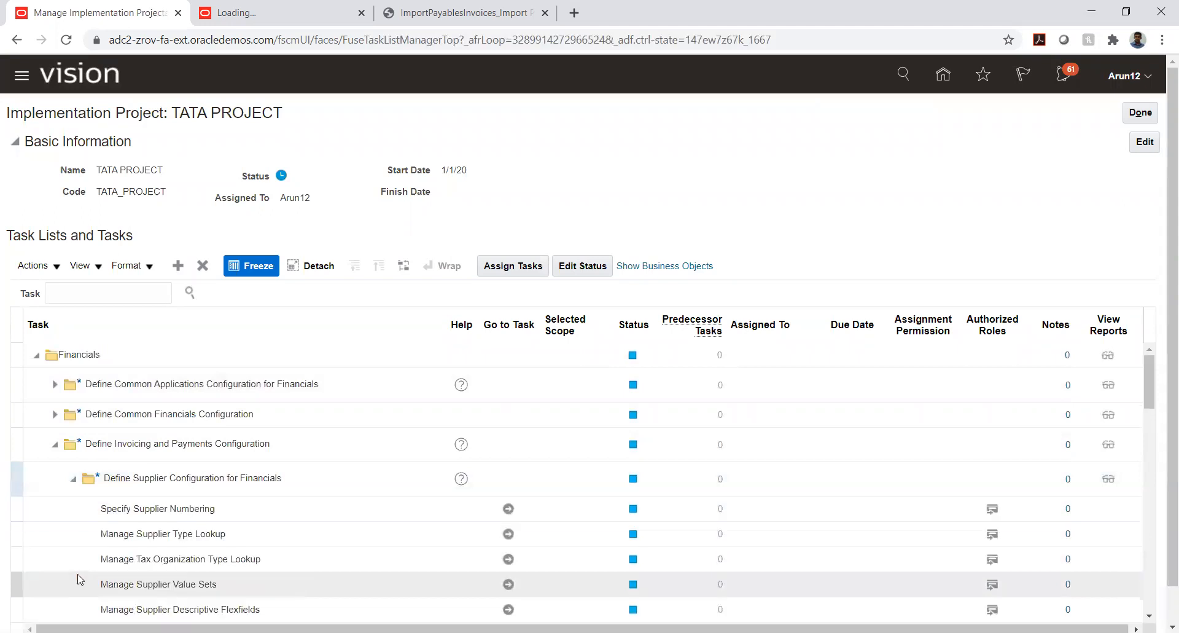
scroll(146, 496, "down", 2)
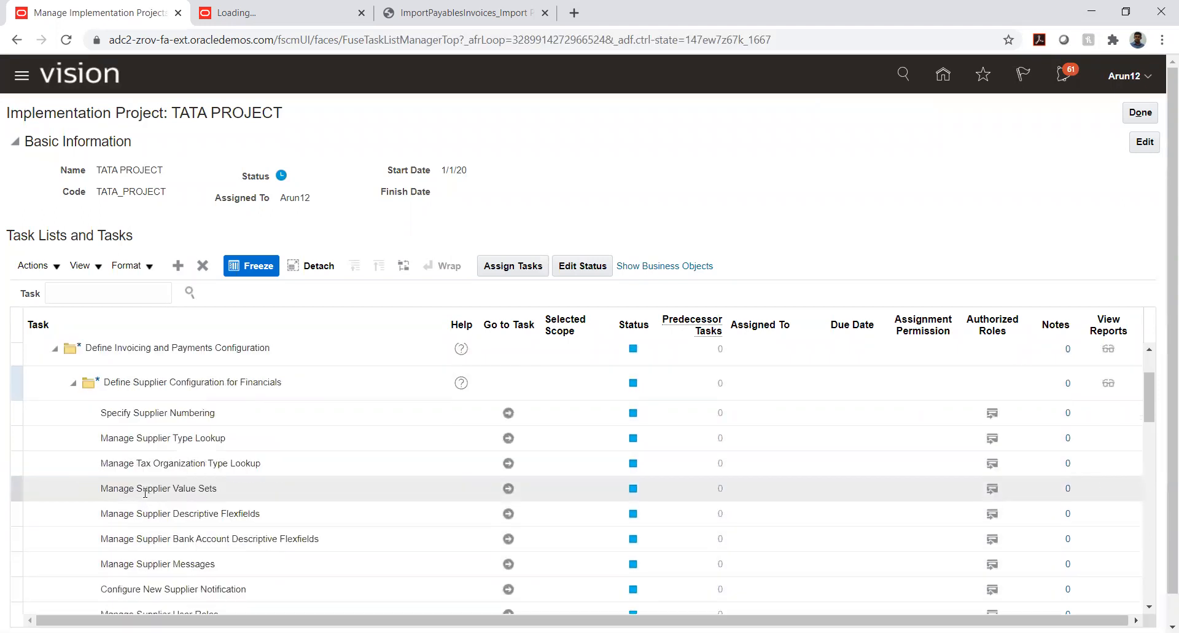
left_click(509, 513)
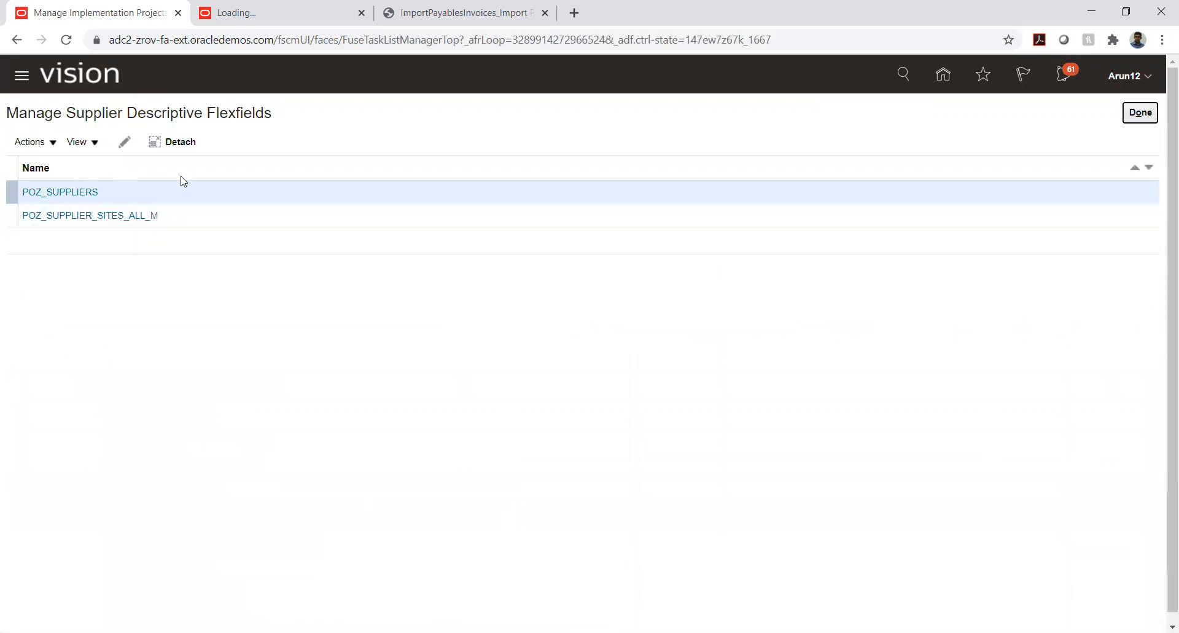
left_click(1141, 113)
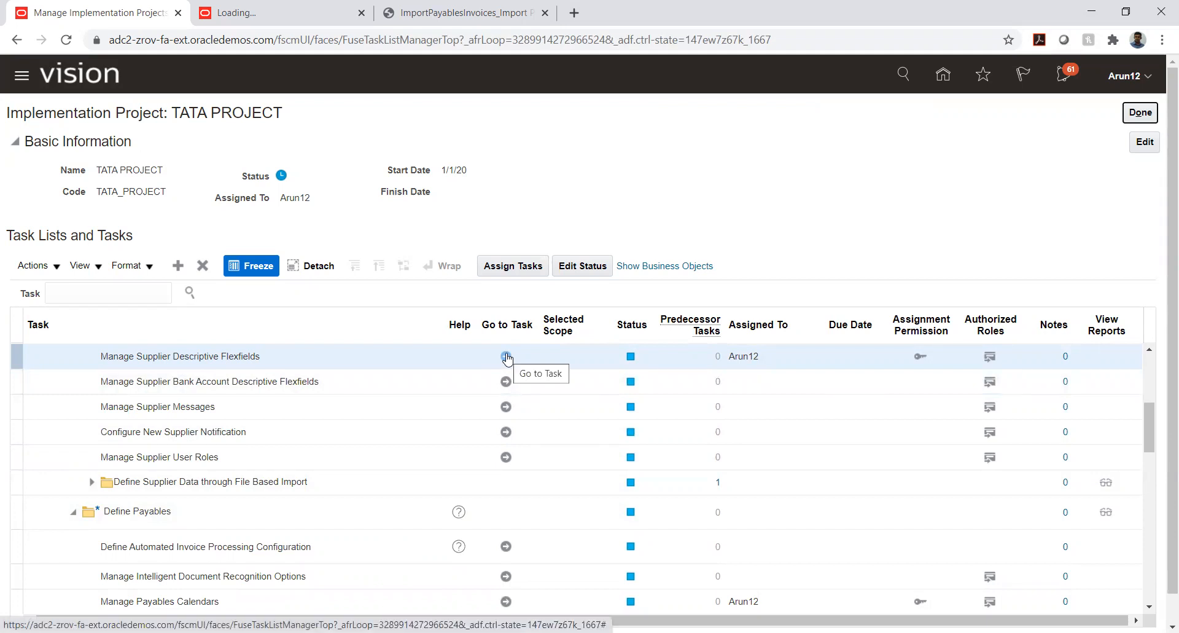
scroll(246, 478, "up", 2)
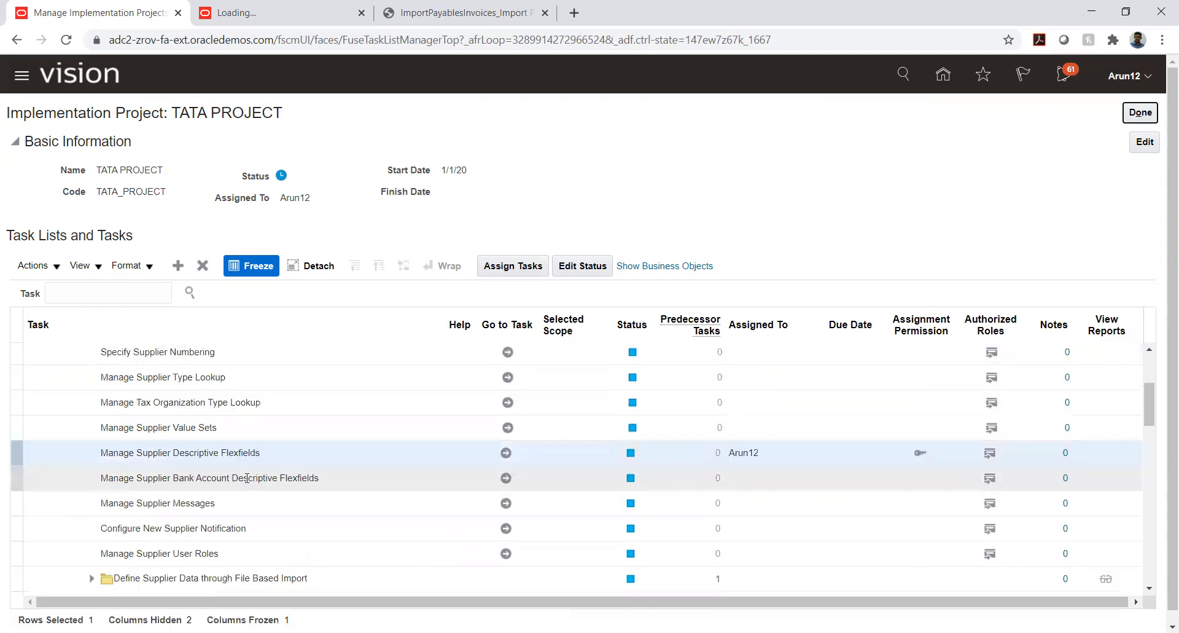
Open the Manage Supplier Descriptive Flexfields task and open the Supplier Profile flexfield (POZ_SUPPLIERS) for editing
scroll(246, 478, "up", 2)
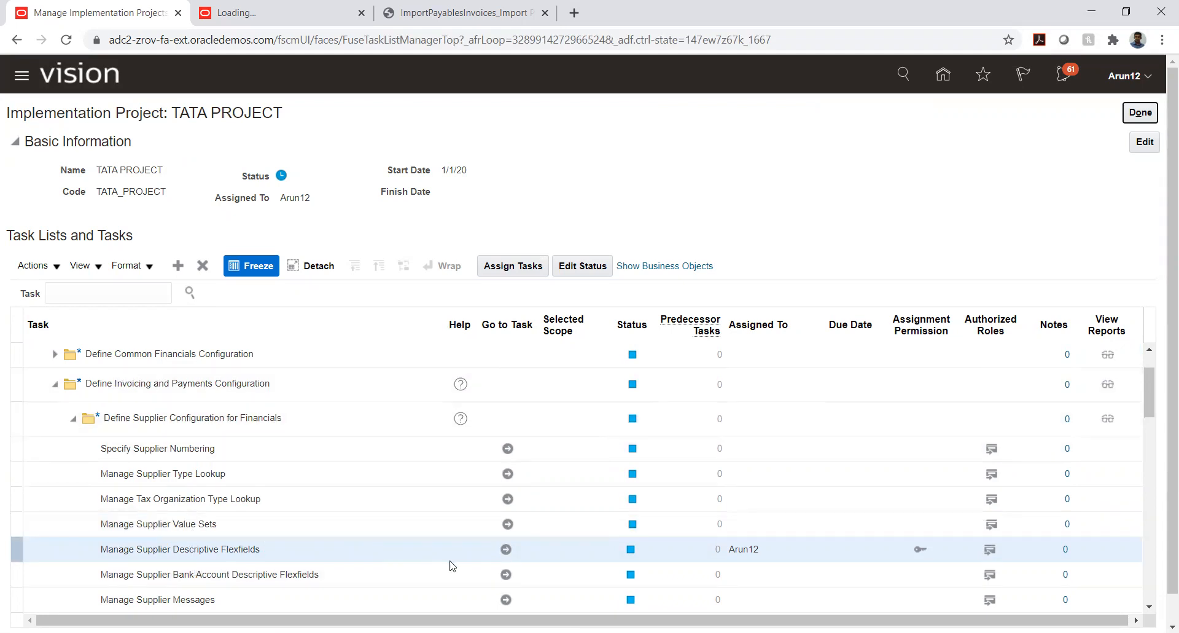
left_click(506, 549)
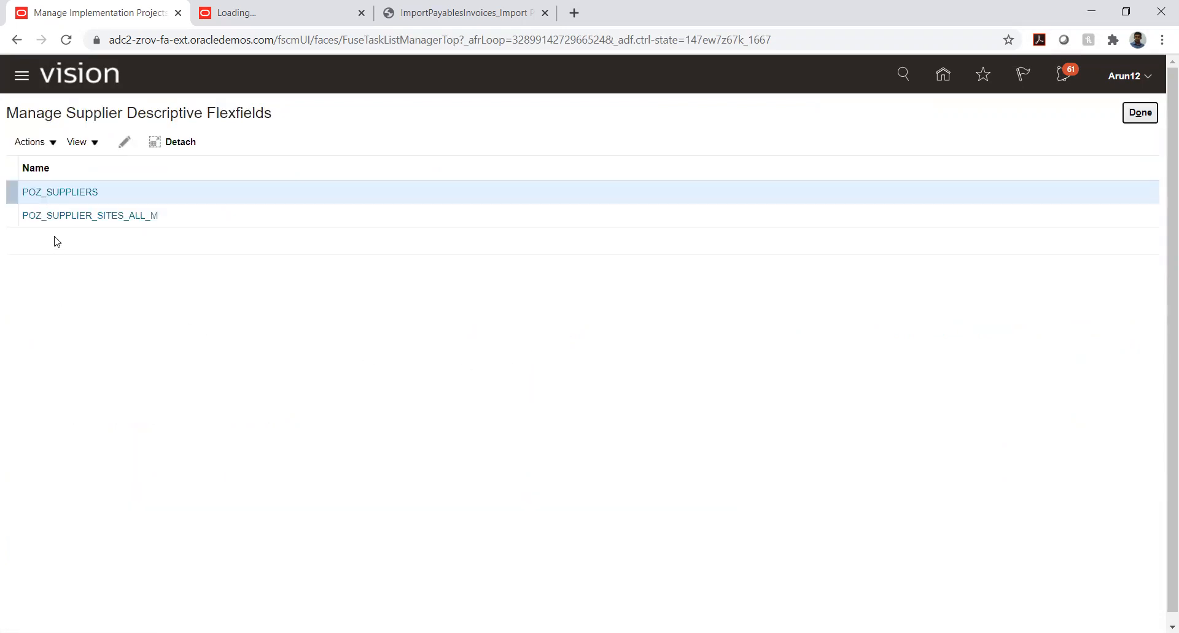
left_click(54, 191)
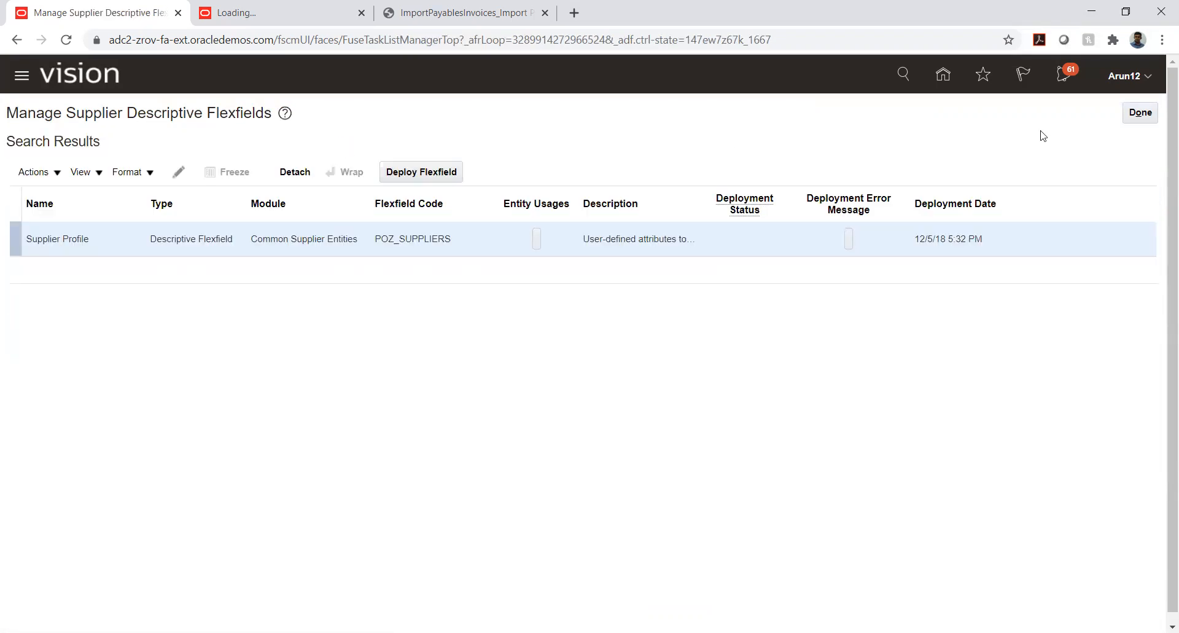
left_click(1134, 116)
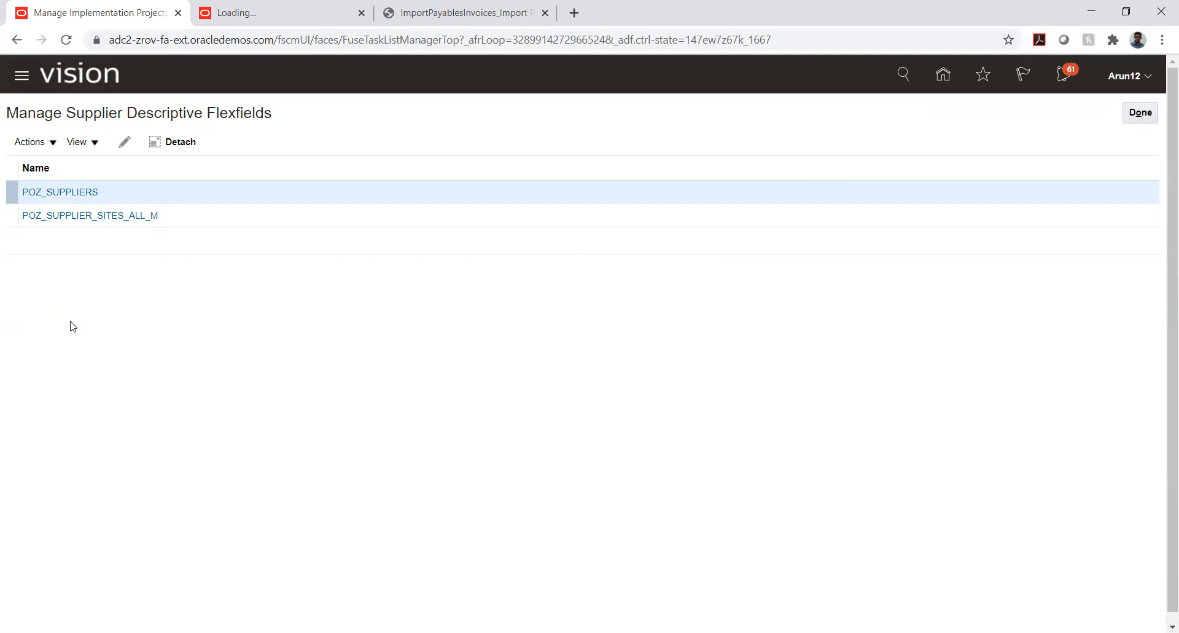
left_click(73, 196)
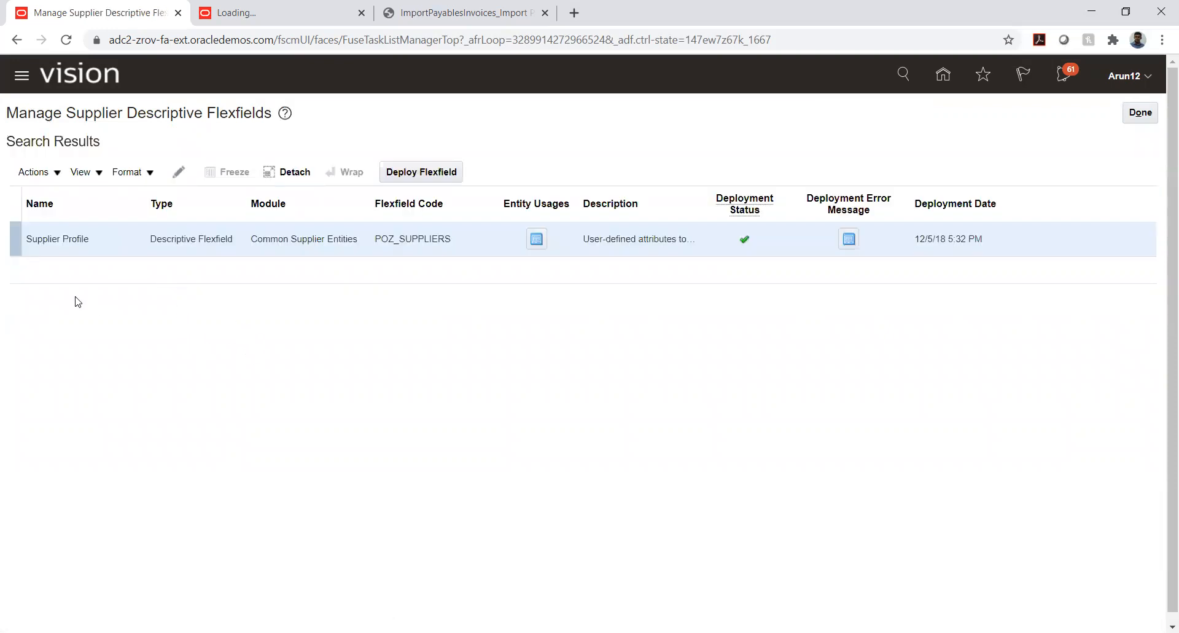
left_click(113, 237)
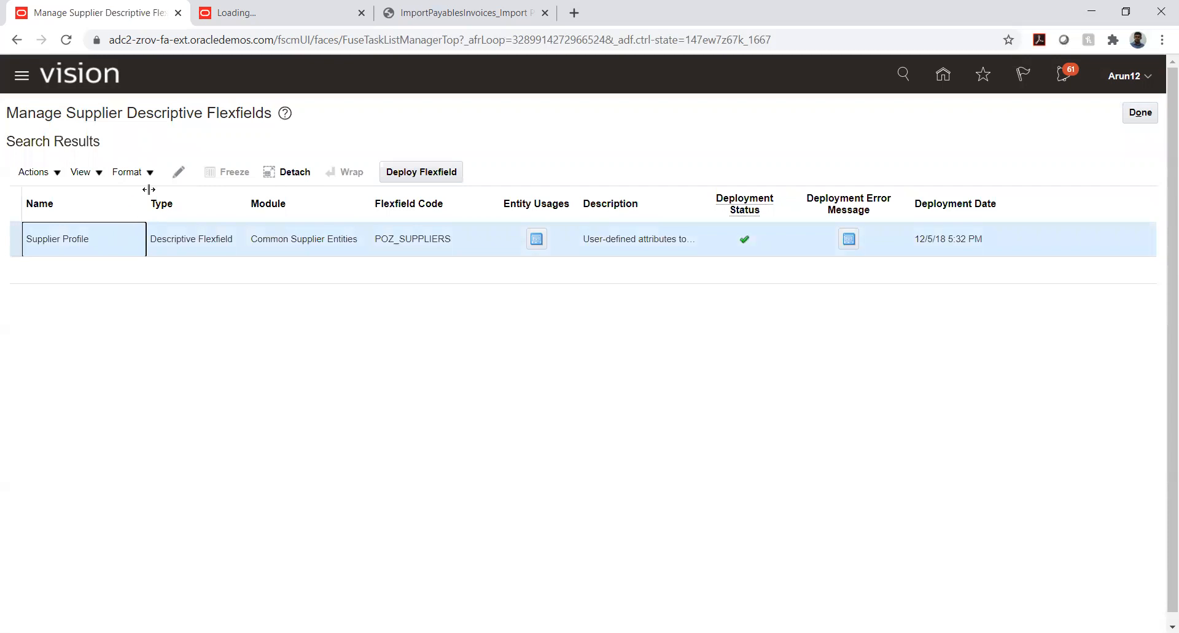
left_click(178, 170)
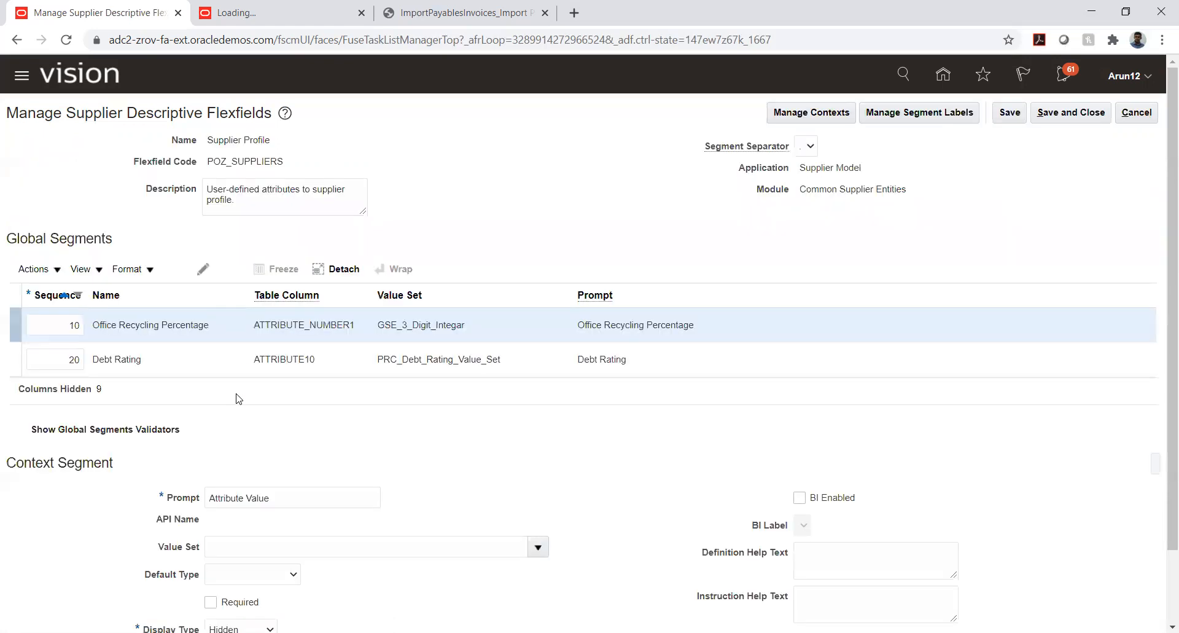
left_click(175, 326)
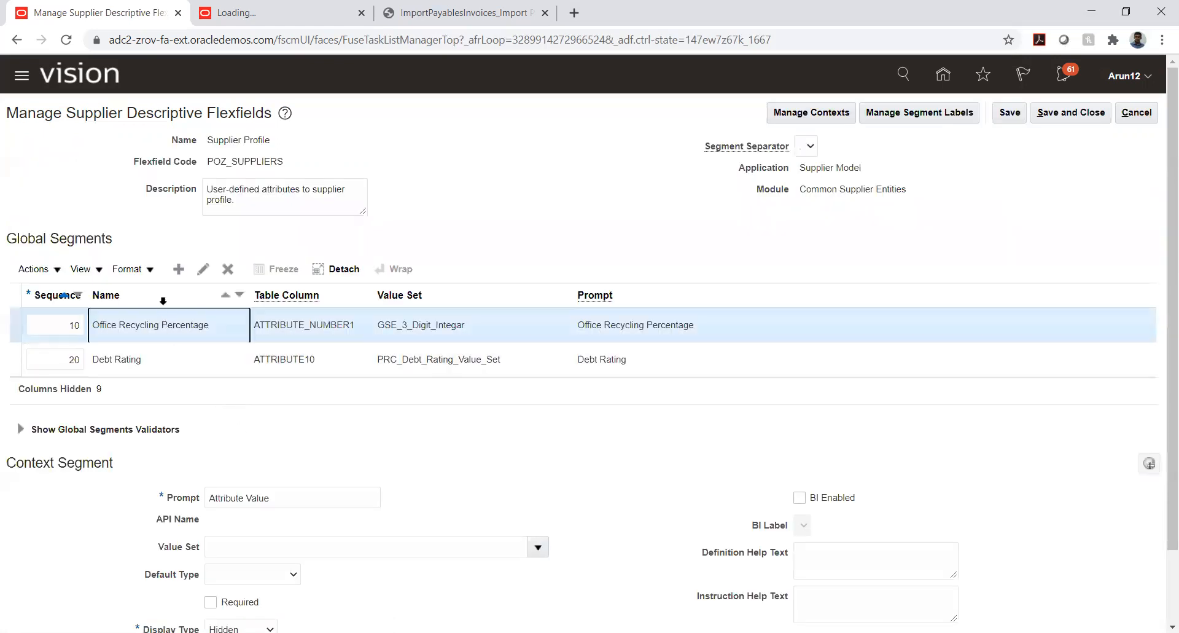
left_click(179, 269)
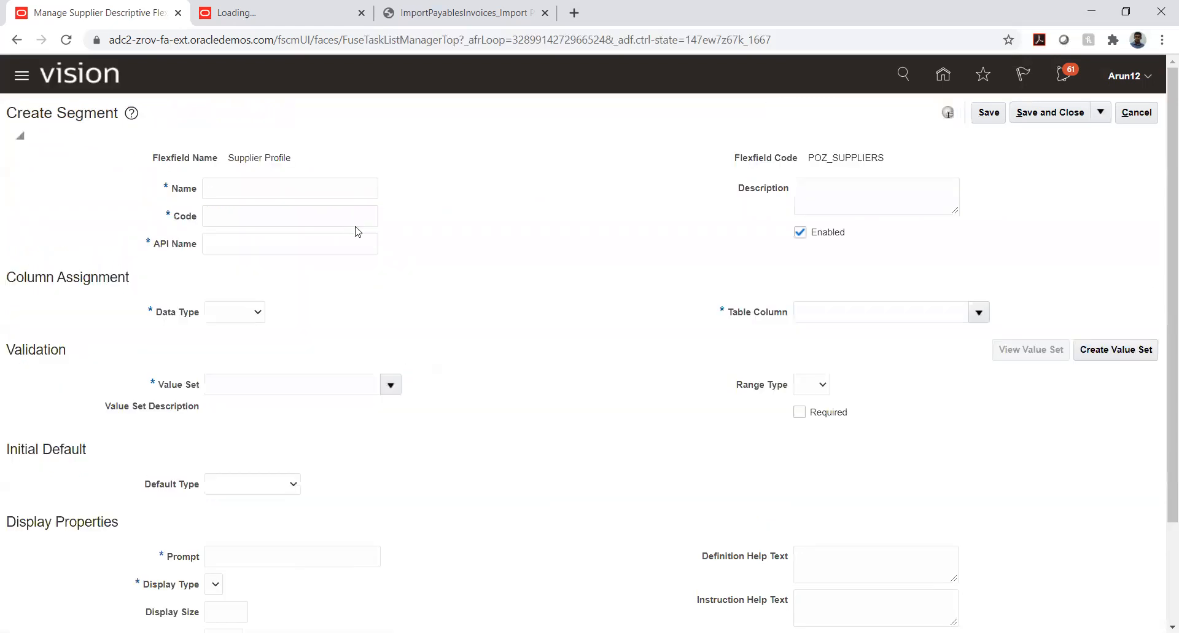
left_click(1137, 117)
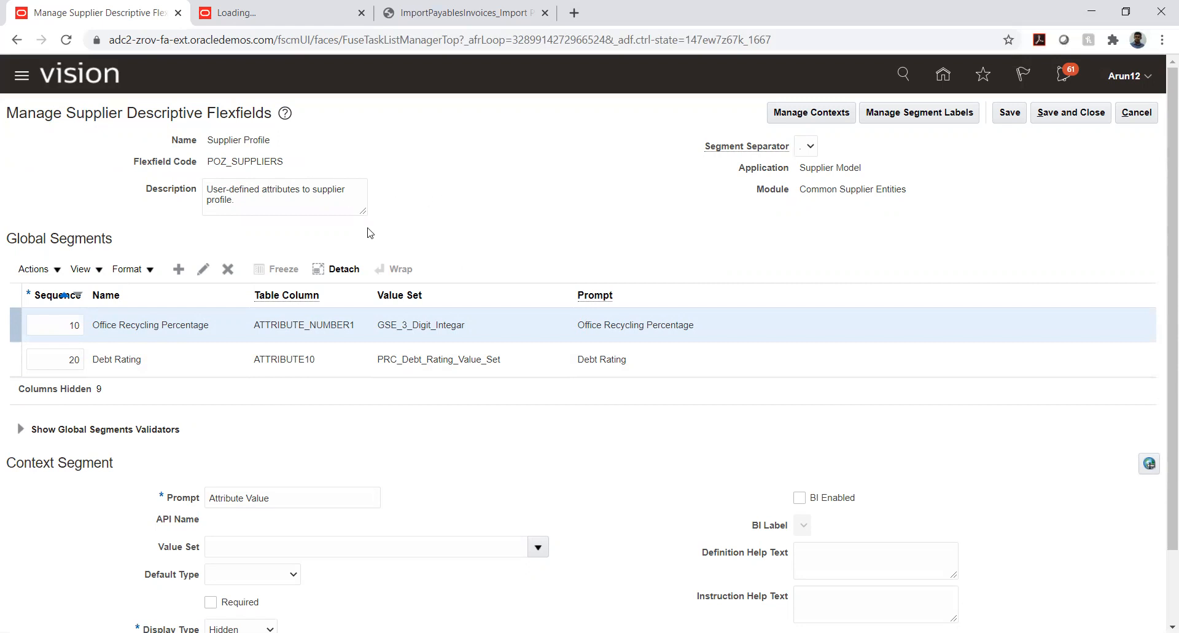
Start a new global segment in the Supplier Profile flexfield with TATA_DFF as both its name and code
left_click(179, 271)
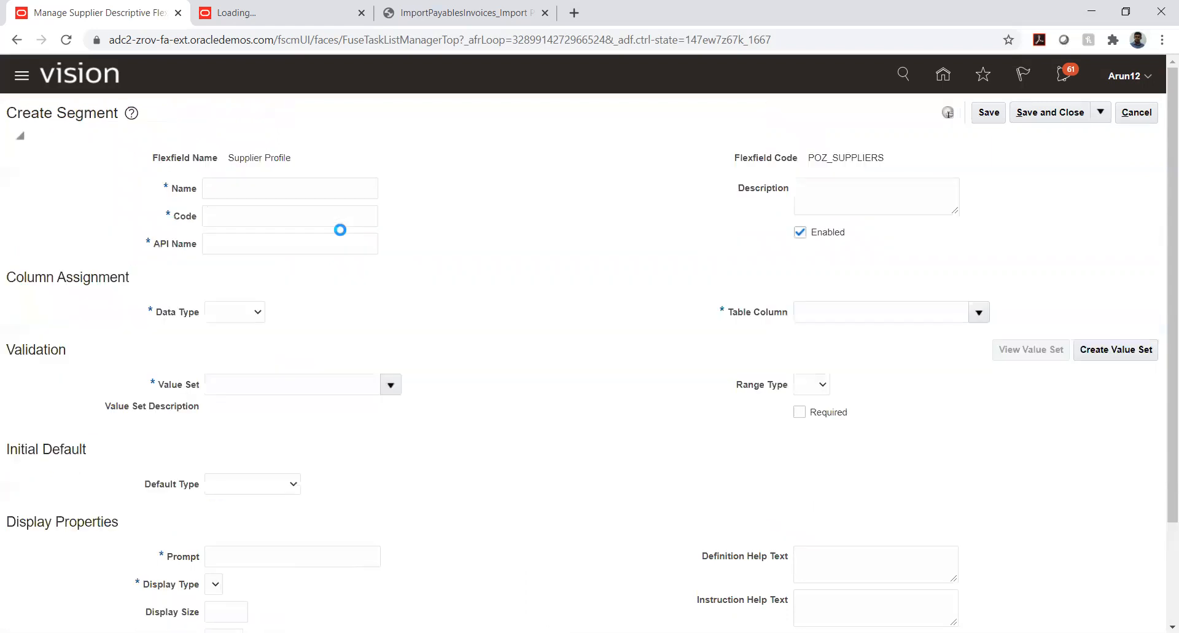
left_click(262, 192)
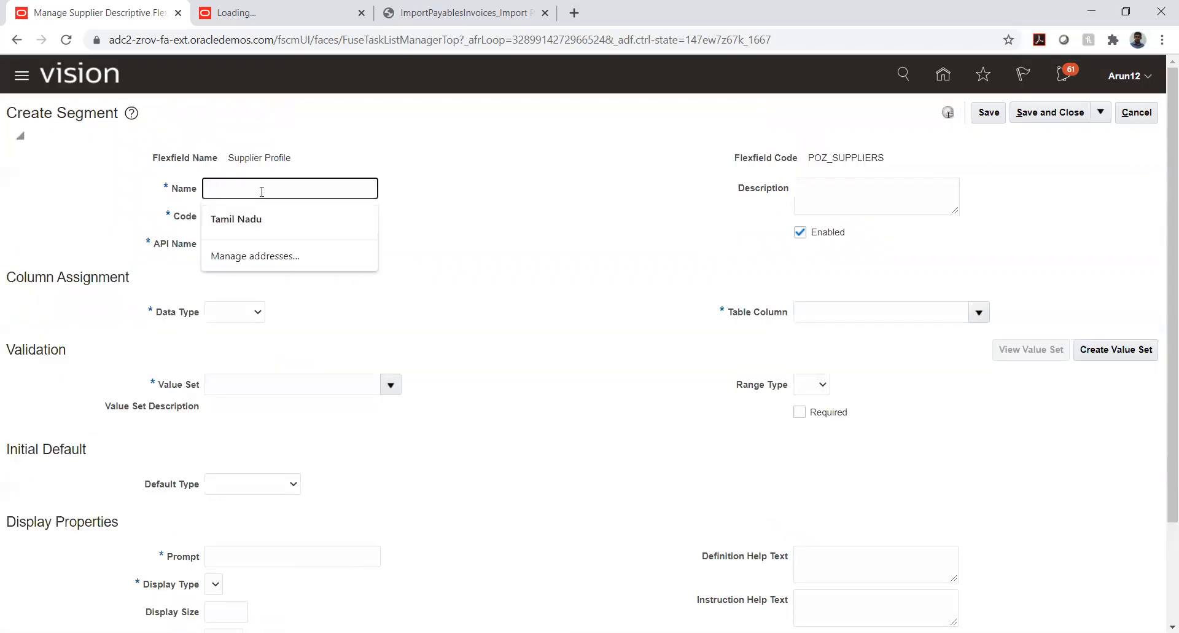
type("TATA")
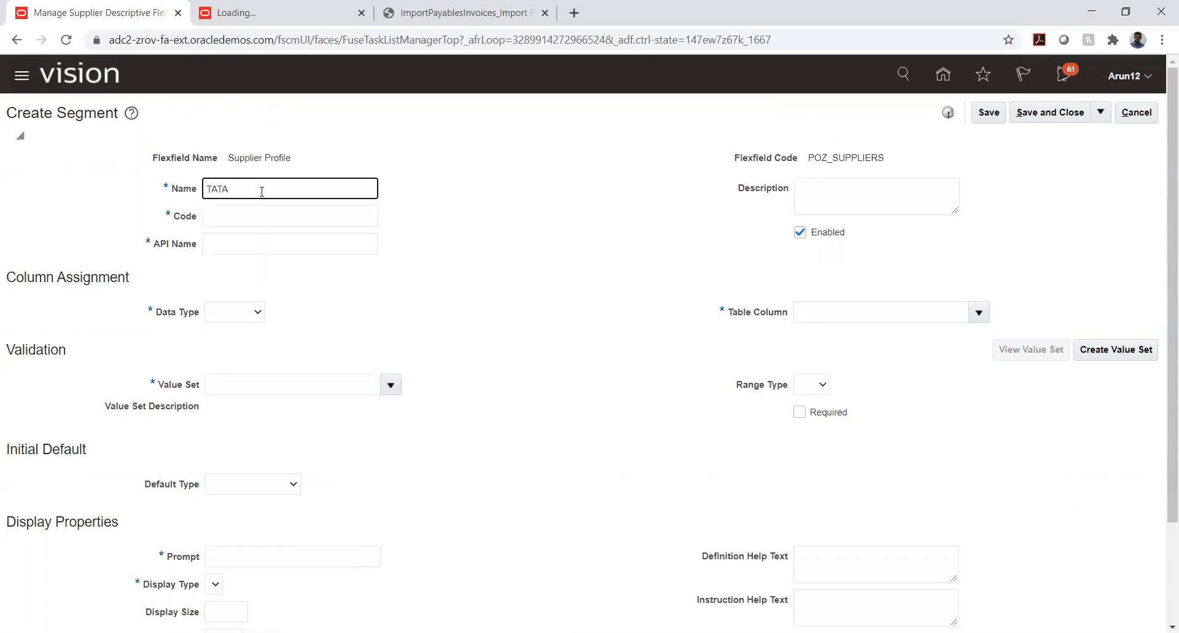
type("_DFF")
double_click(221, 187)
key("ctrl+c")
key("Tab")
key("ctrl+v")
key("Tab")
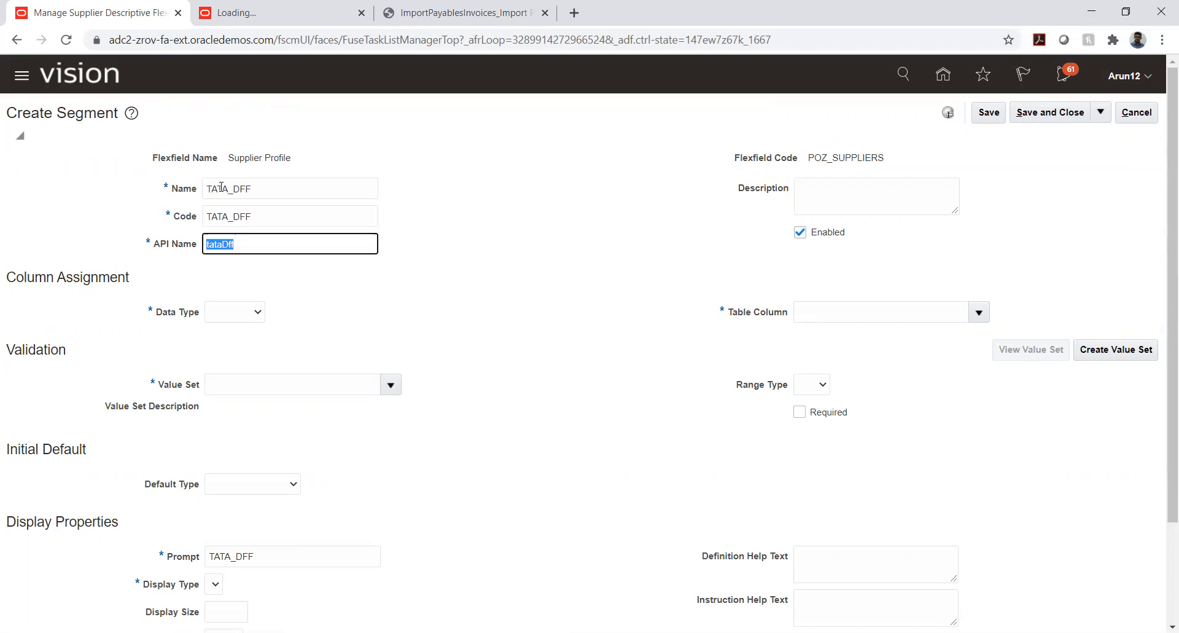
left_click(455, 301)
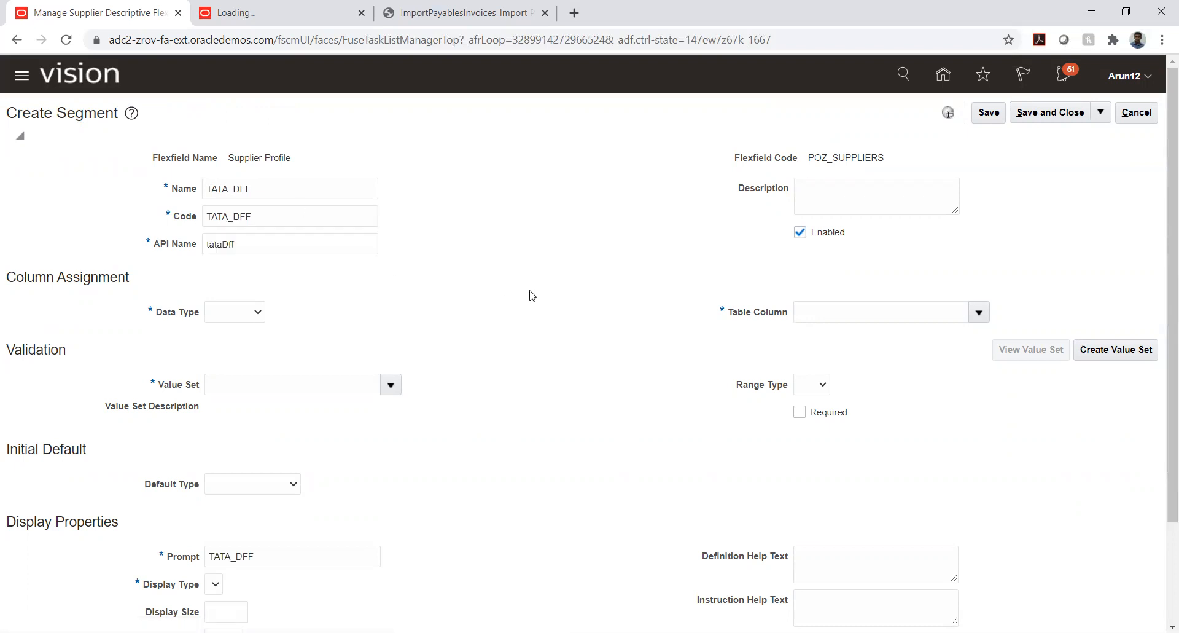
Set the segment's column assignment data type to Character
scroll(274, 351, "down", 1)
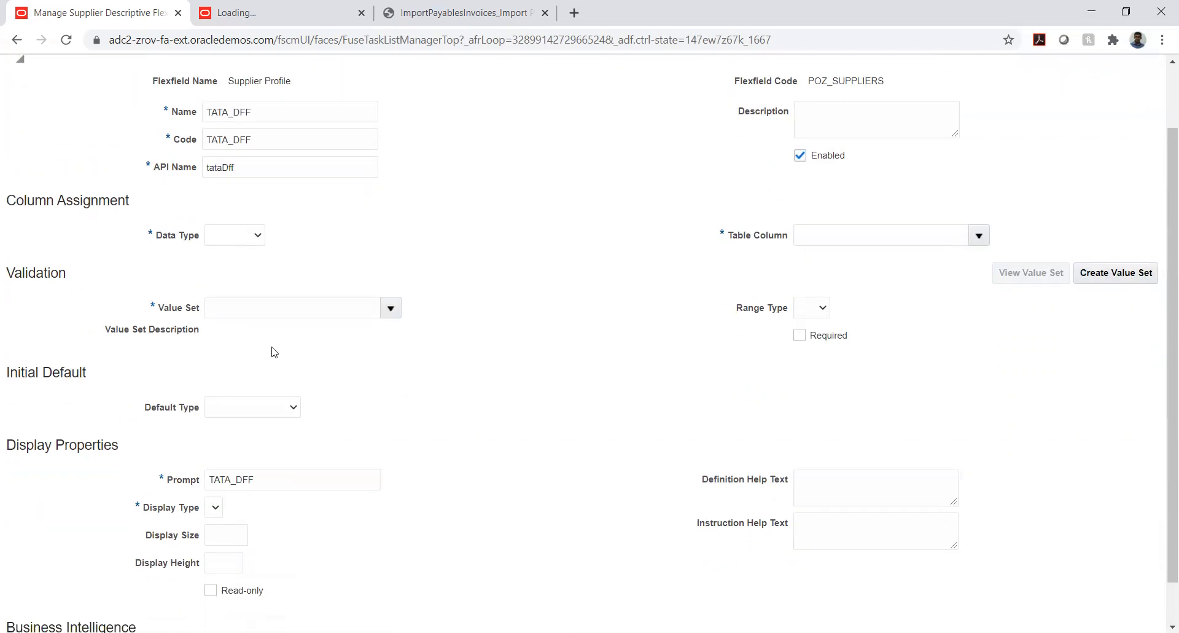
left_click(226, 239)
left_click(211, 264)
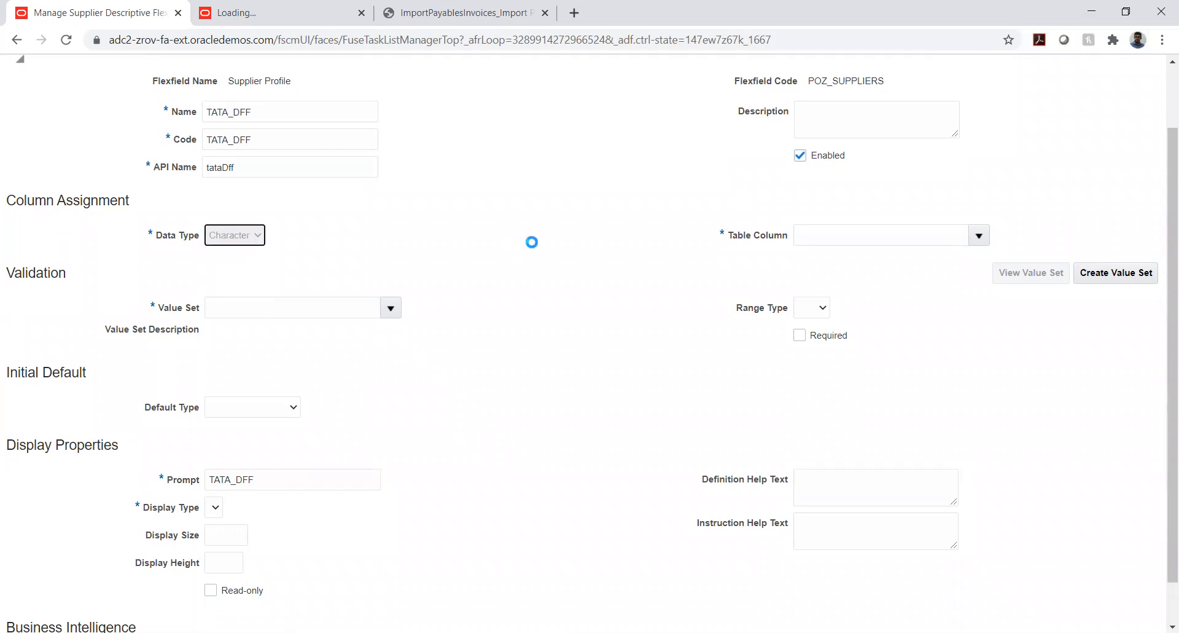
left_click(497, 283)
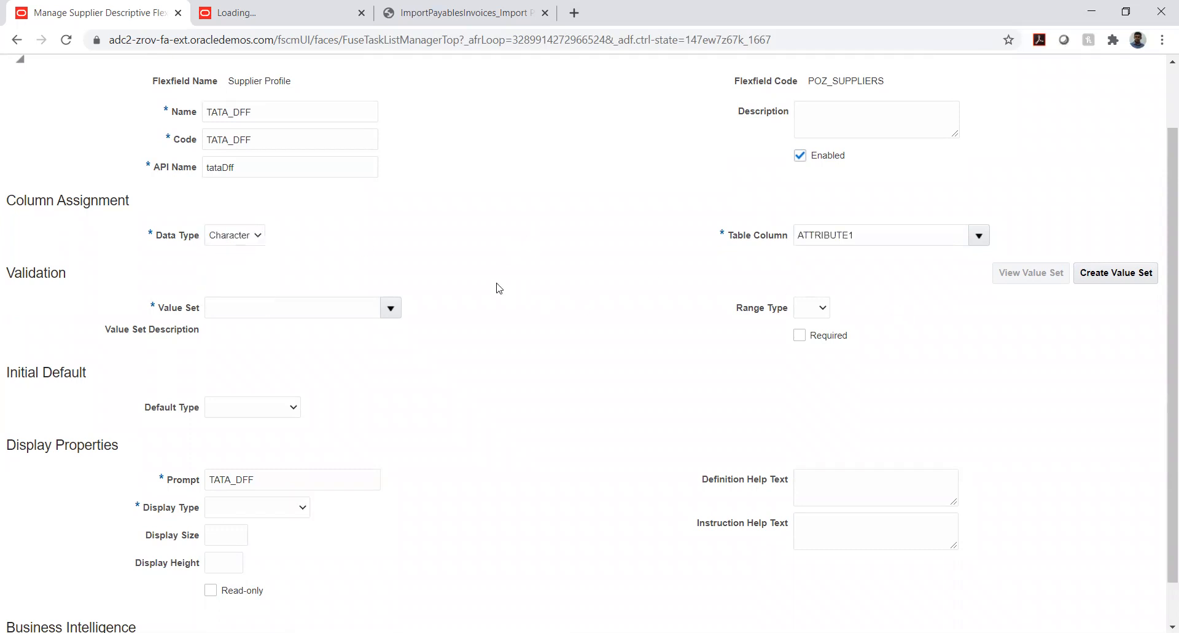
Search the value sets for TATA and assign TATA_COMPANY as the segment's validation value set
left_click(390, 309)
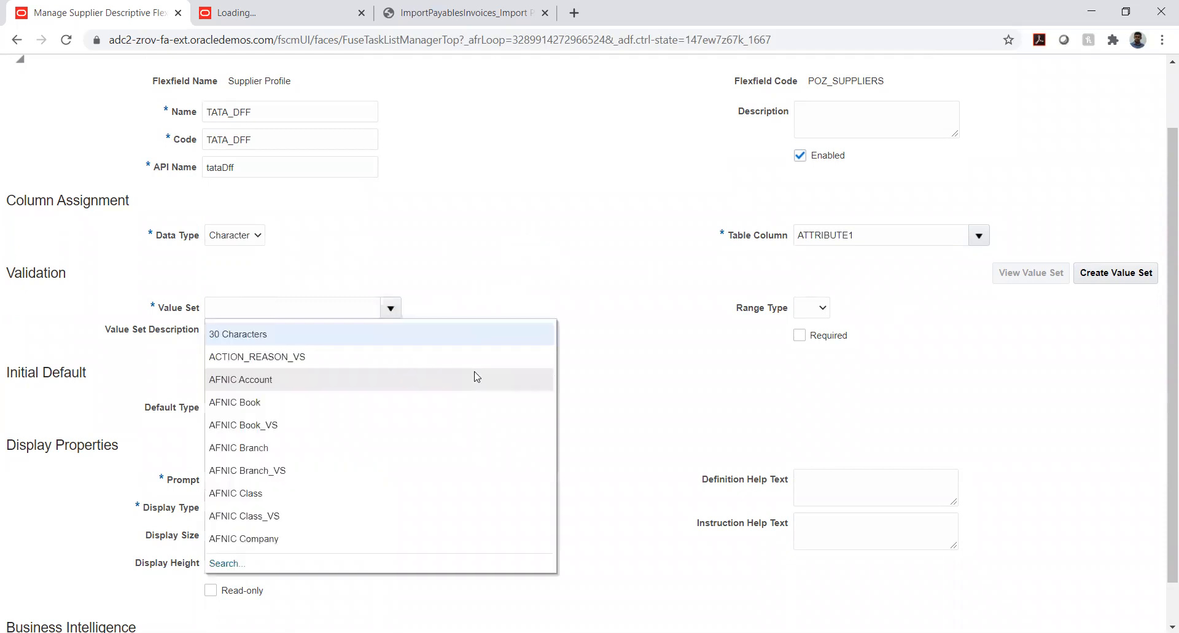
left_click(304, 312)
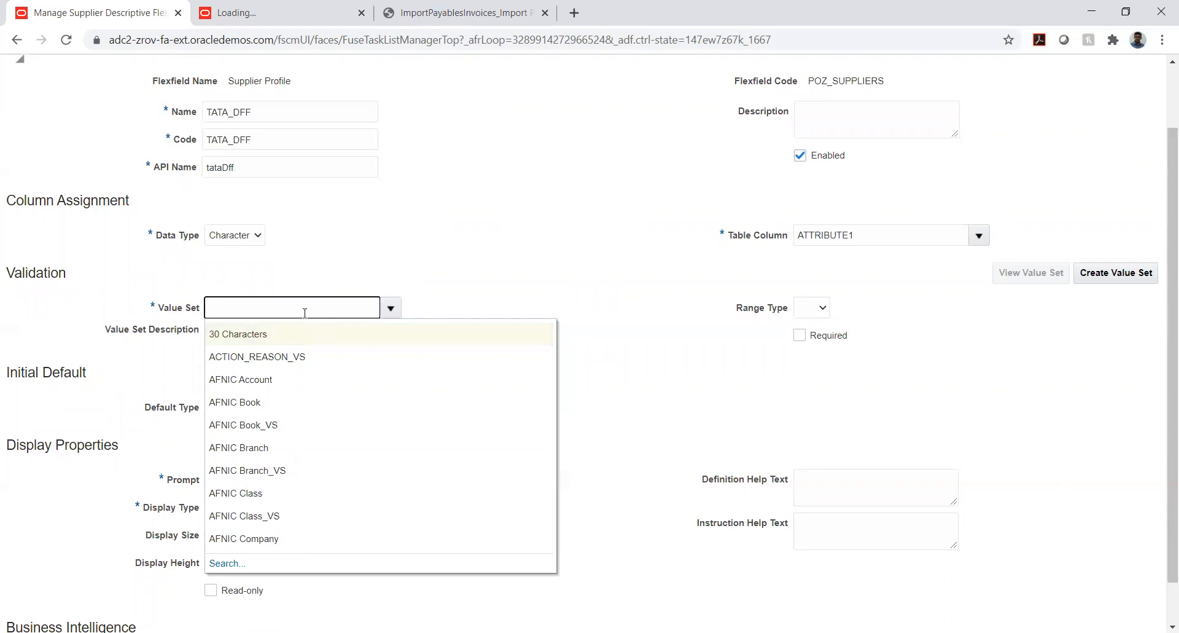
left_click(227, 562)
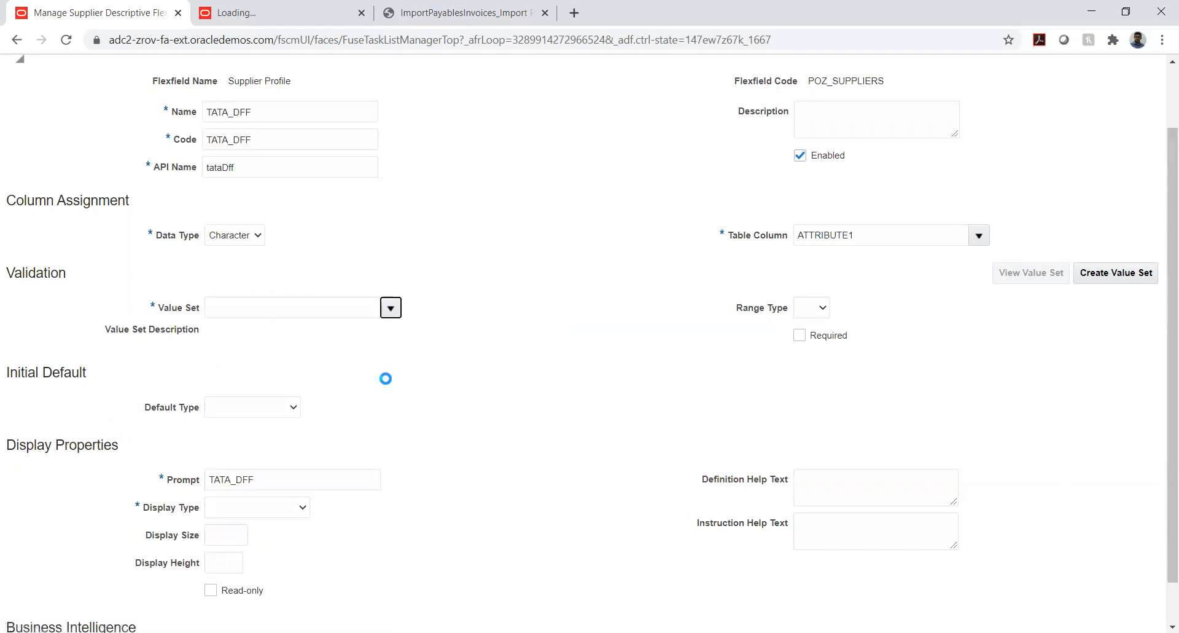
left_click(482, 315)
type("TATA")
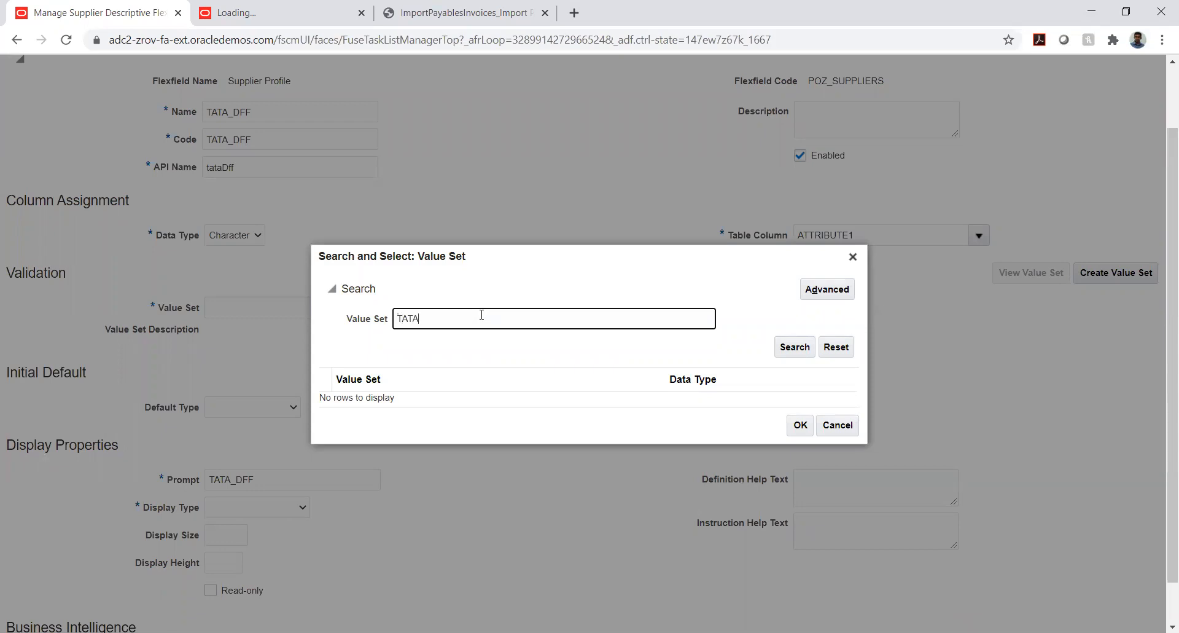
key("Return")
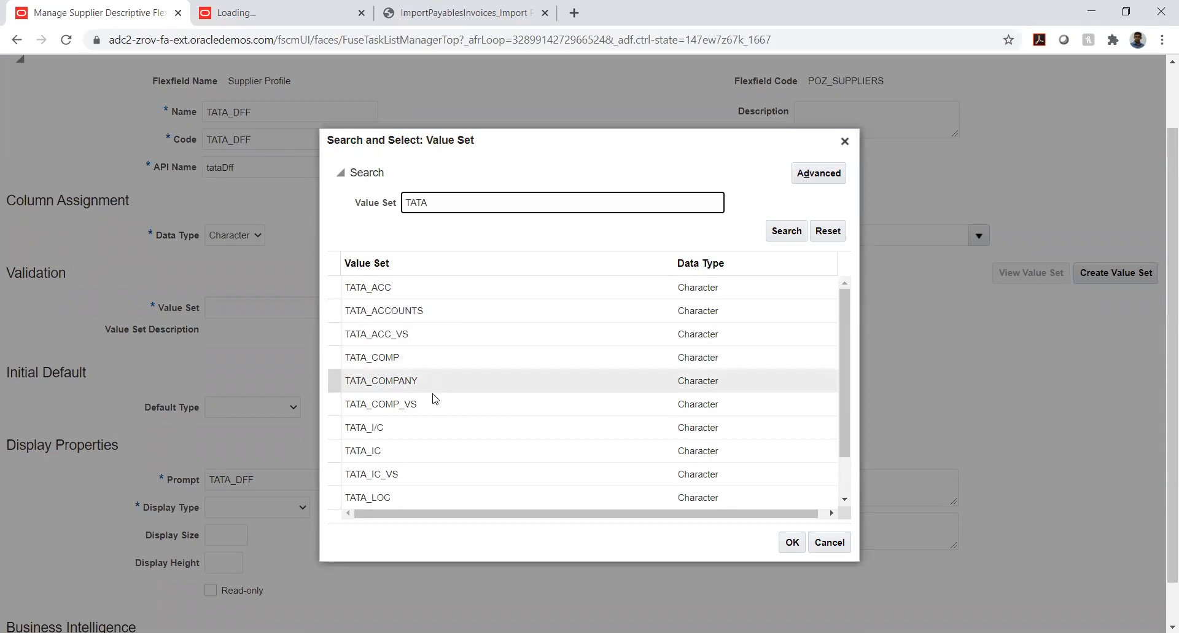
scroll(437, 384, "down", 3)
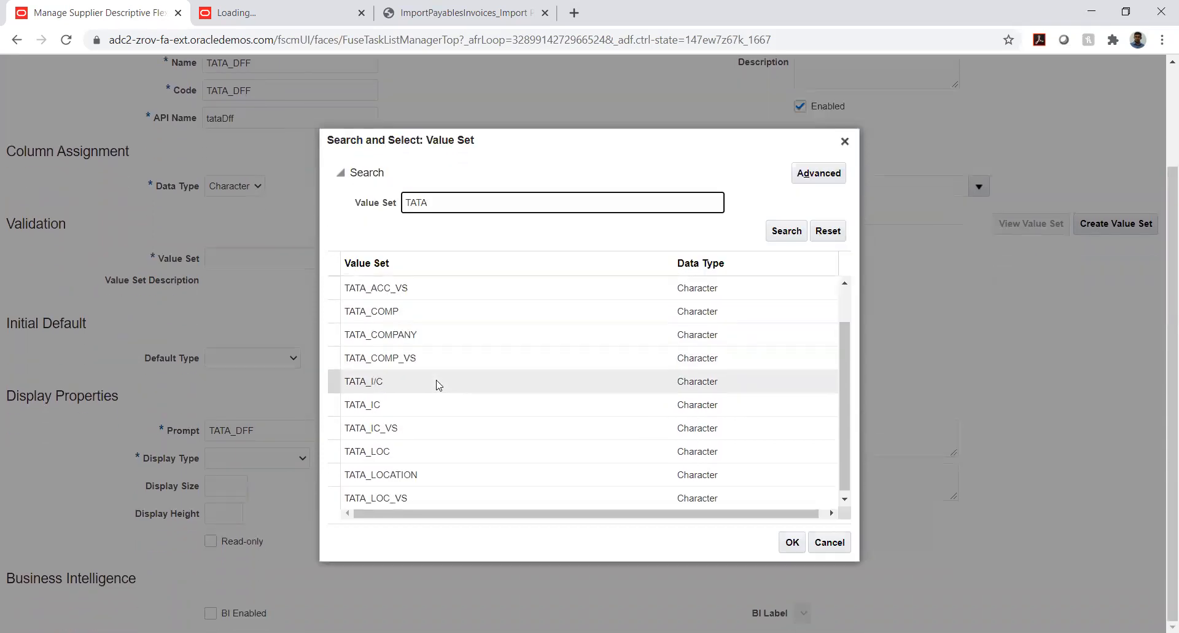
left_click(418, 335)
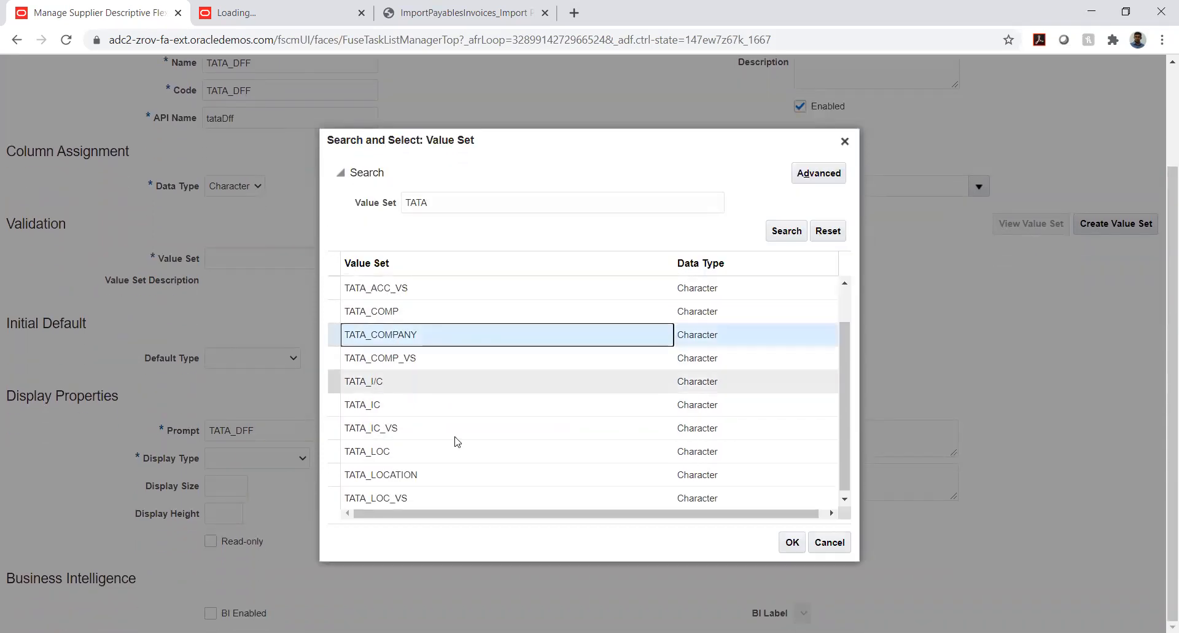
left_click(792, 543)
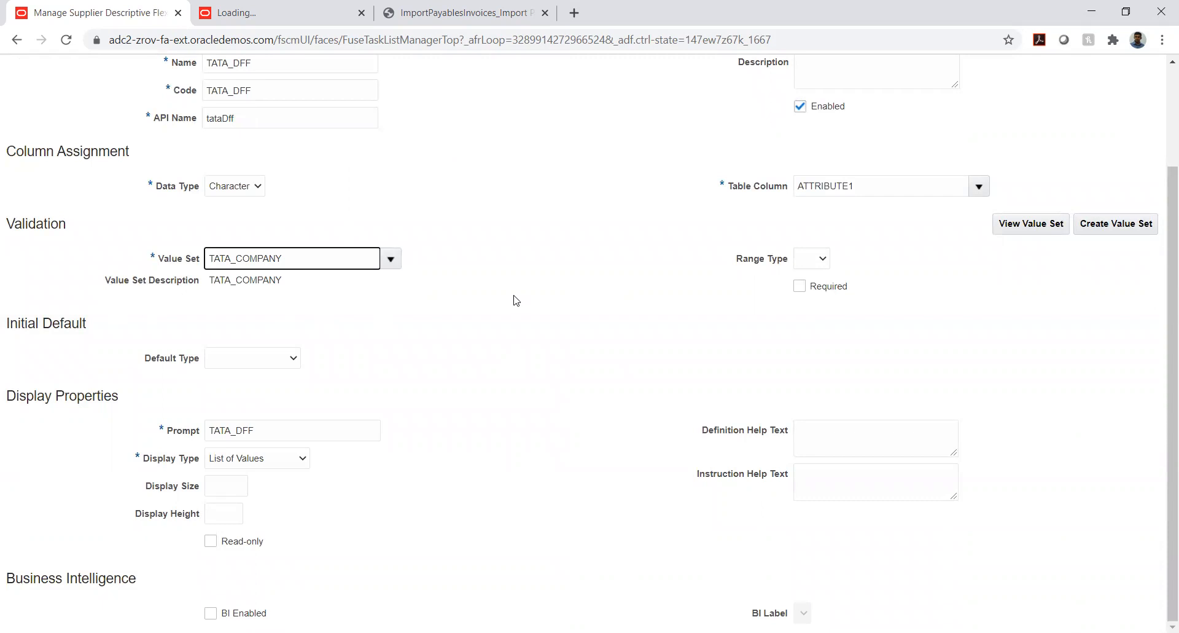
Review the TATA_DFF segment's column assignment, validation and display properties, including the available display types
scroll(516, 299, "up", 2)
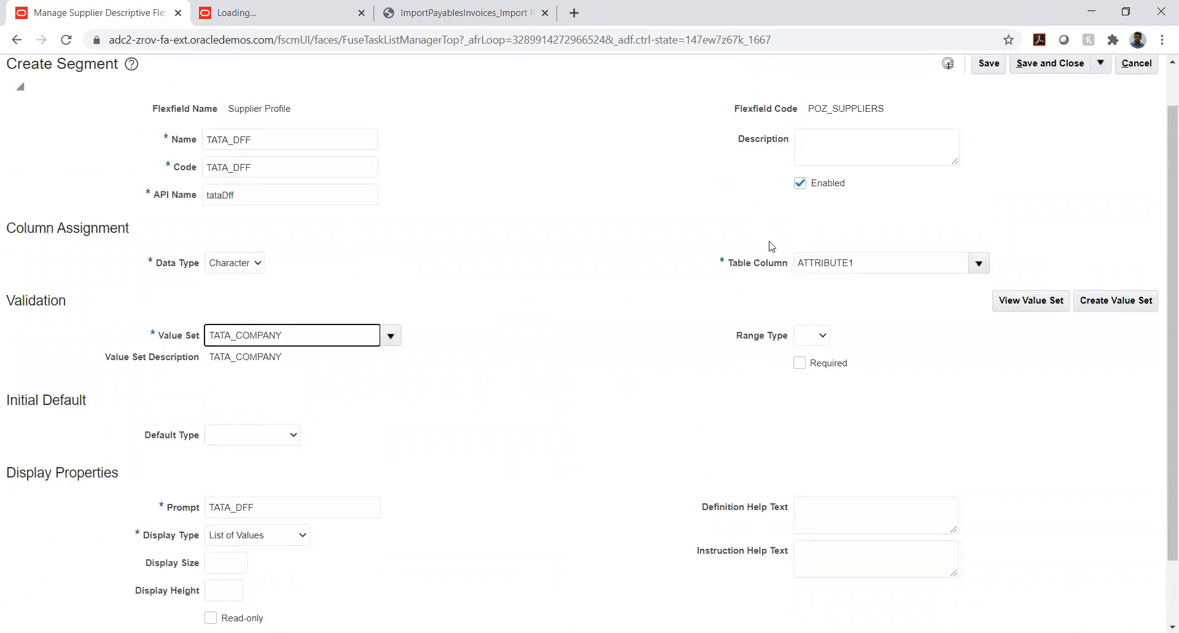
scroll(396, 310, "up", 1)
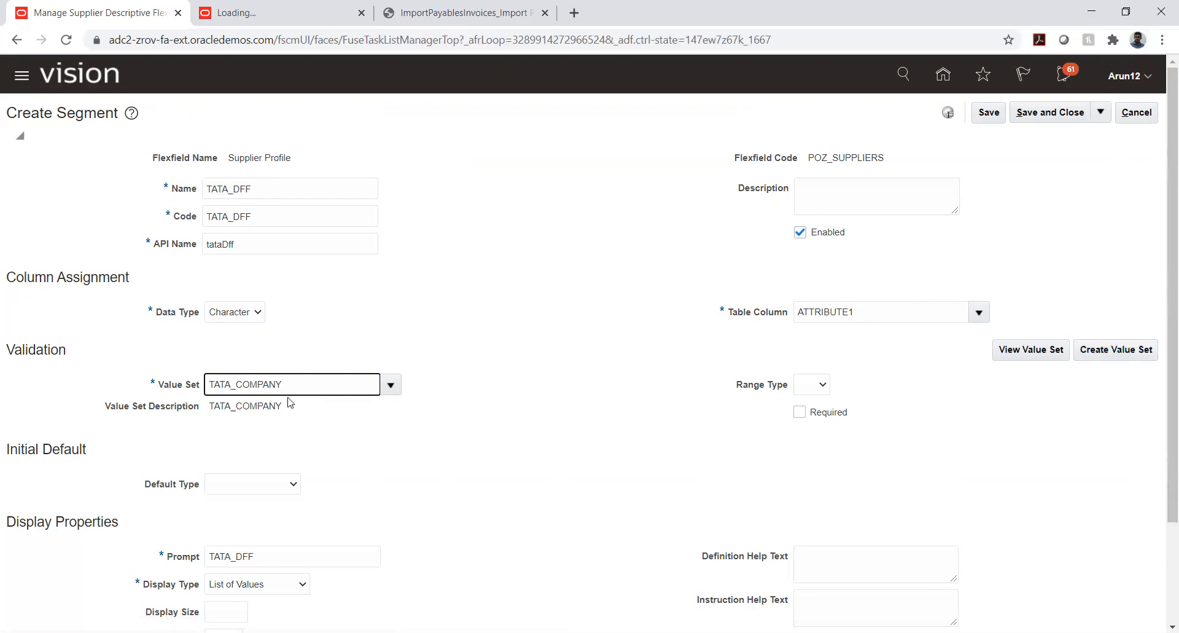
left_click(380, 444)
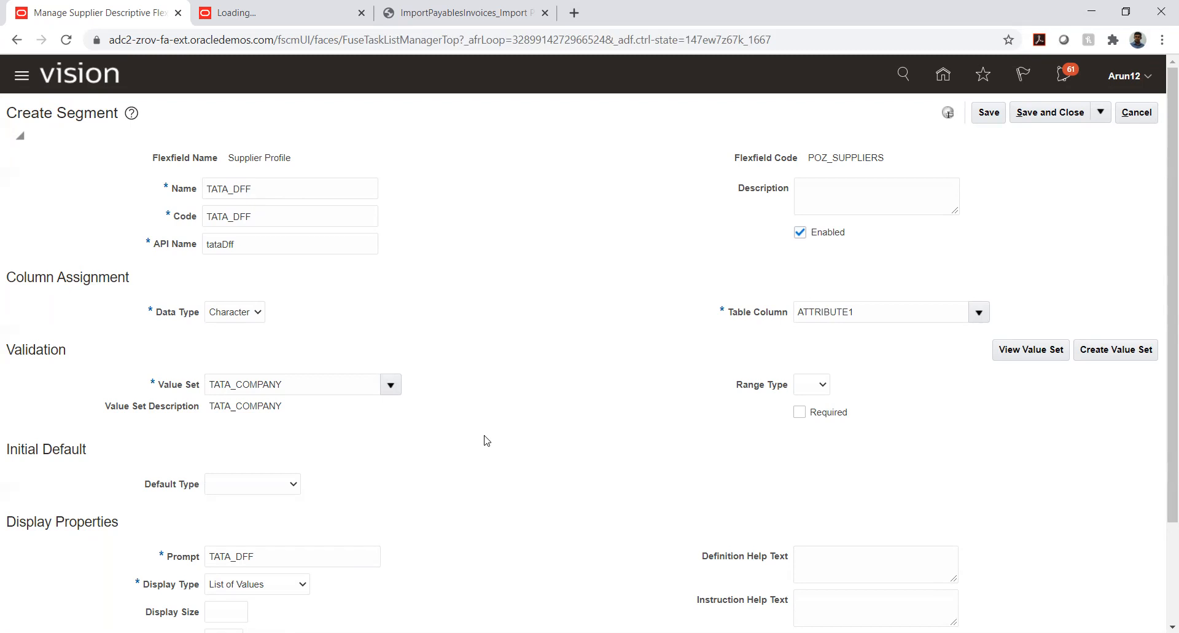
scroll(505, 430, "down", 1)
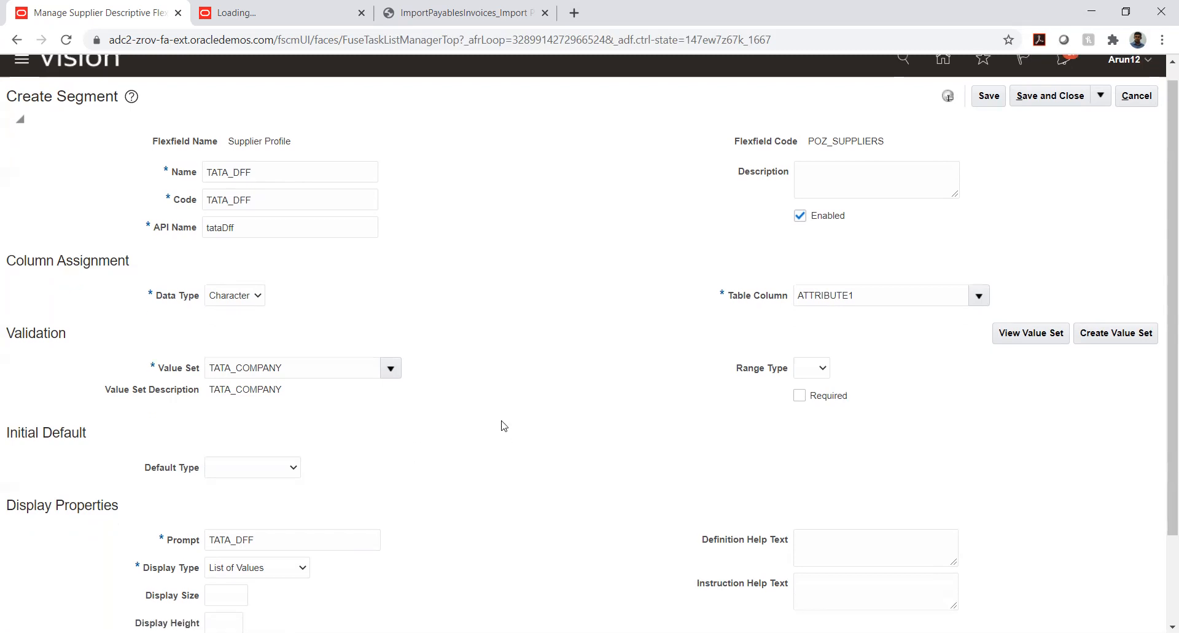
scroll(503, 425, "down", 2)
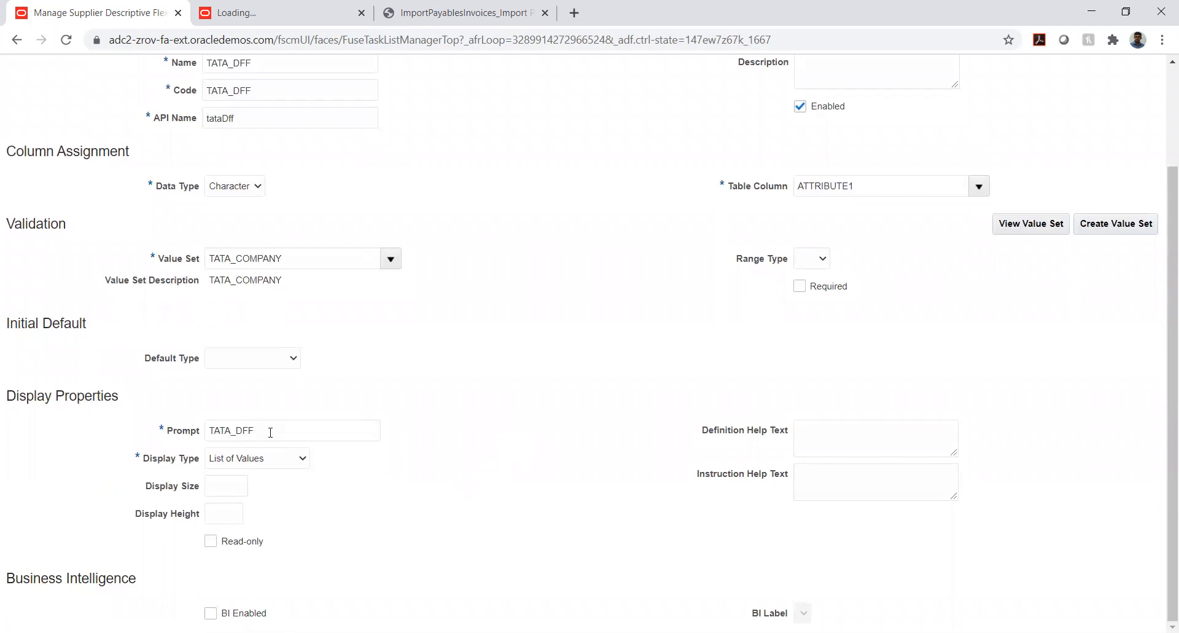
left_click(242, 464)
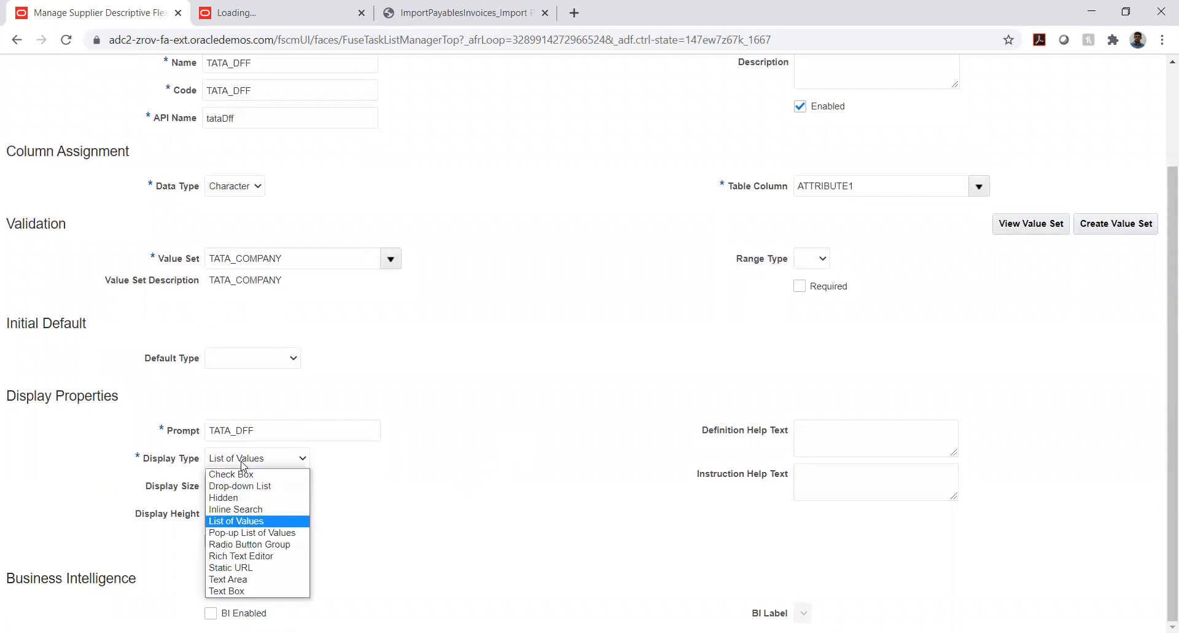
left_click(430, 467)
left_click(257, 459)
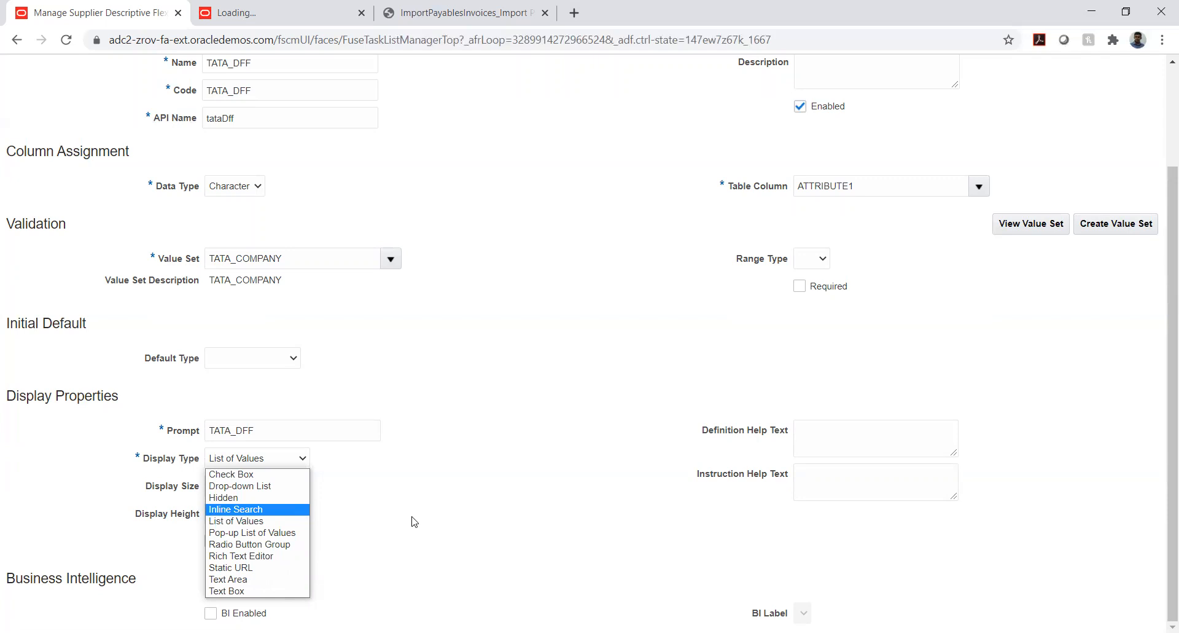
left_click(402, 523)
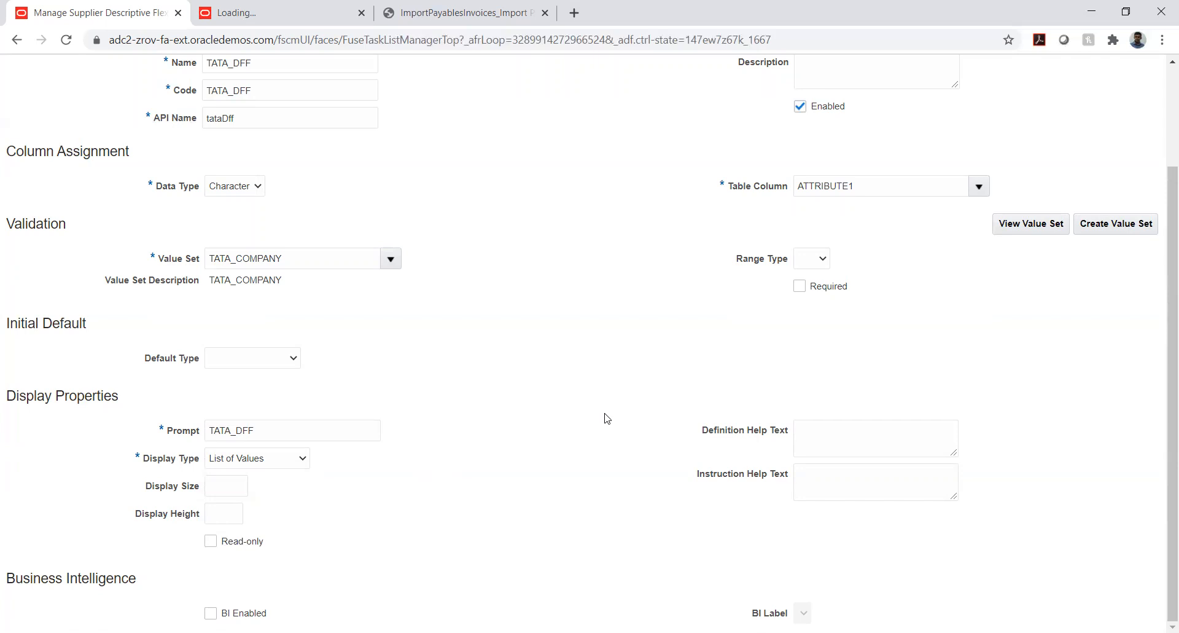
scroll(607, 418, "up", 3)
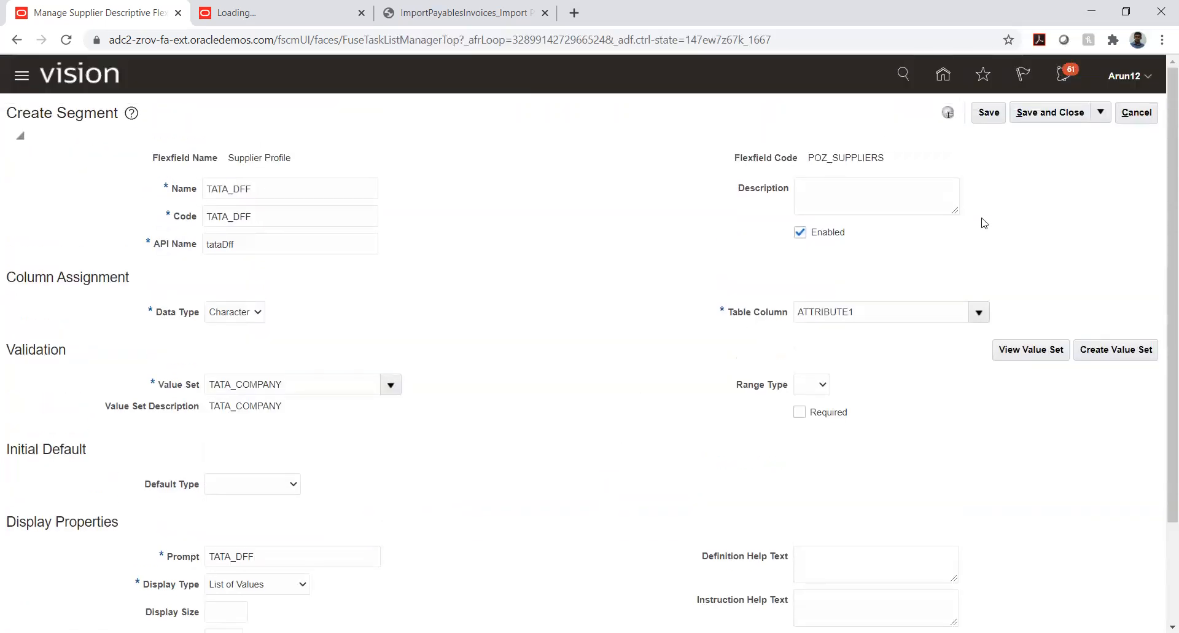
scroll(614, 276, "down", 3)
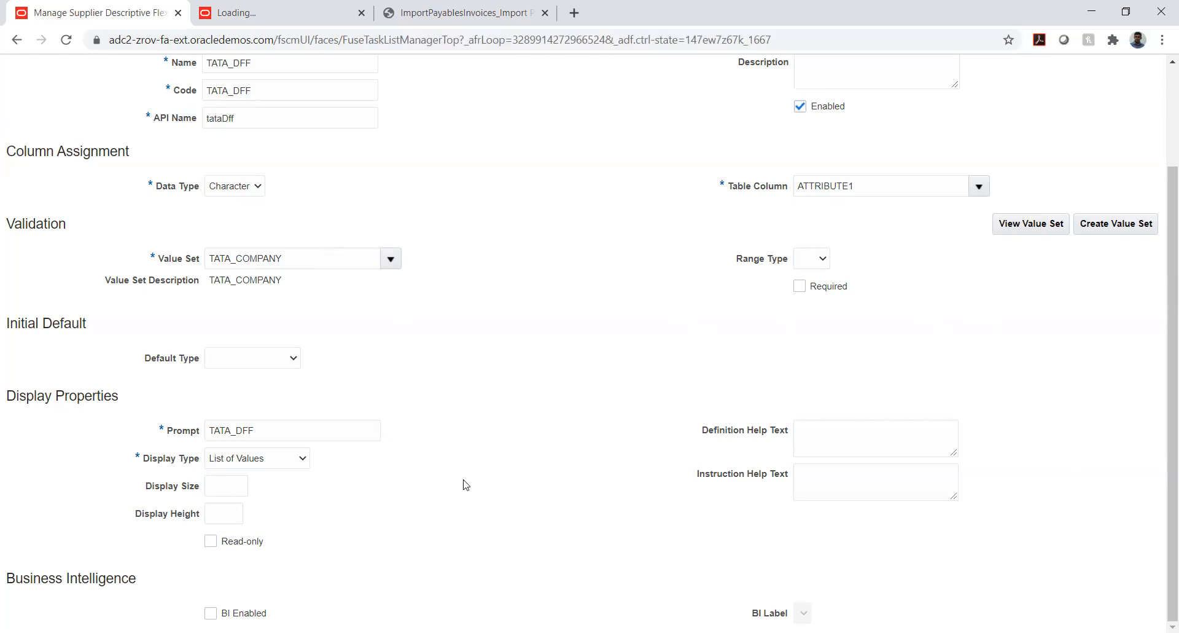
Save and close the TATA_DFF segment, and save and close the Supplier Profile flexfield
scroll(545, 435, "up", 2)
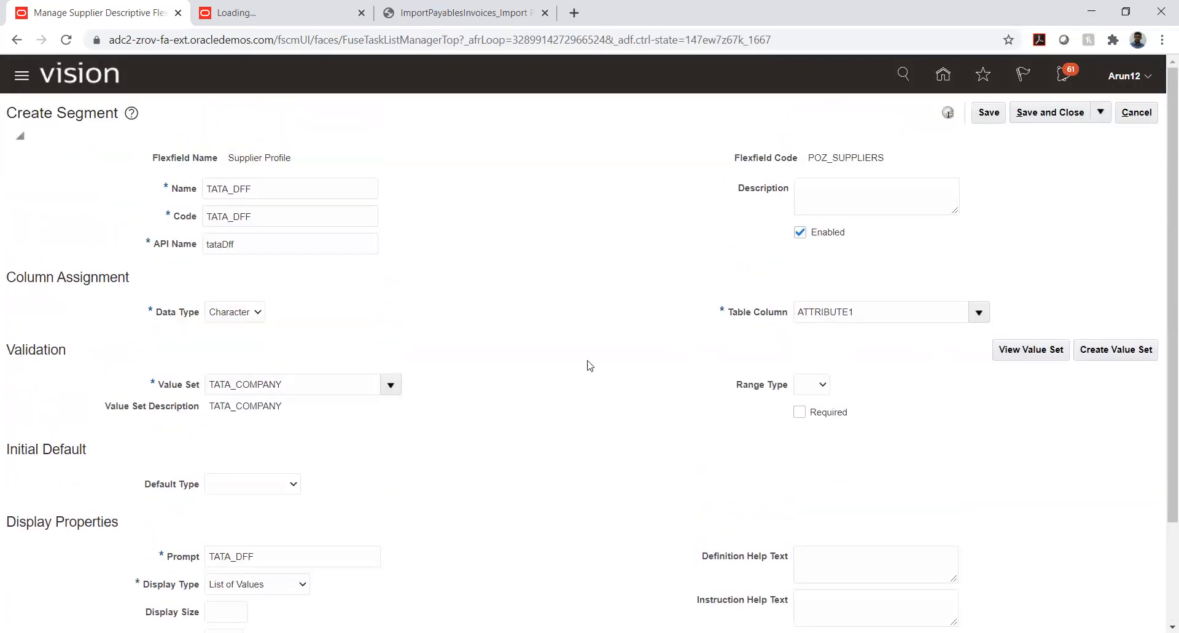
left_click(993, 119)
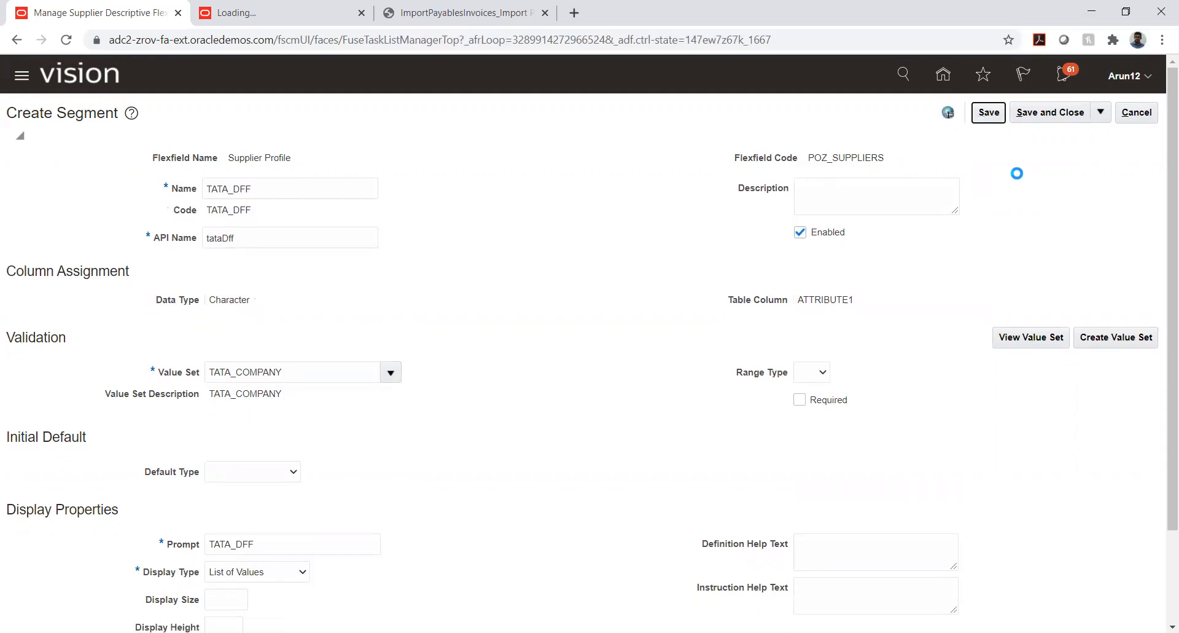
left_click(1044, 113)
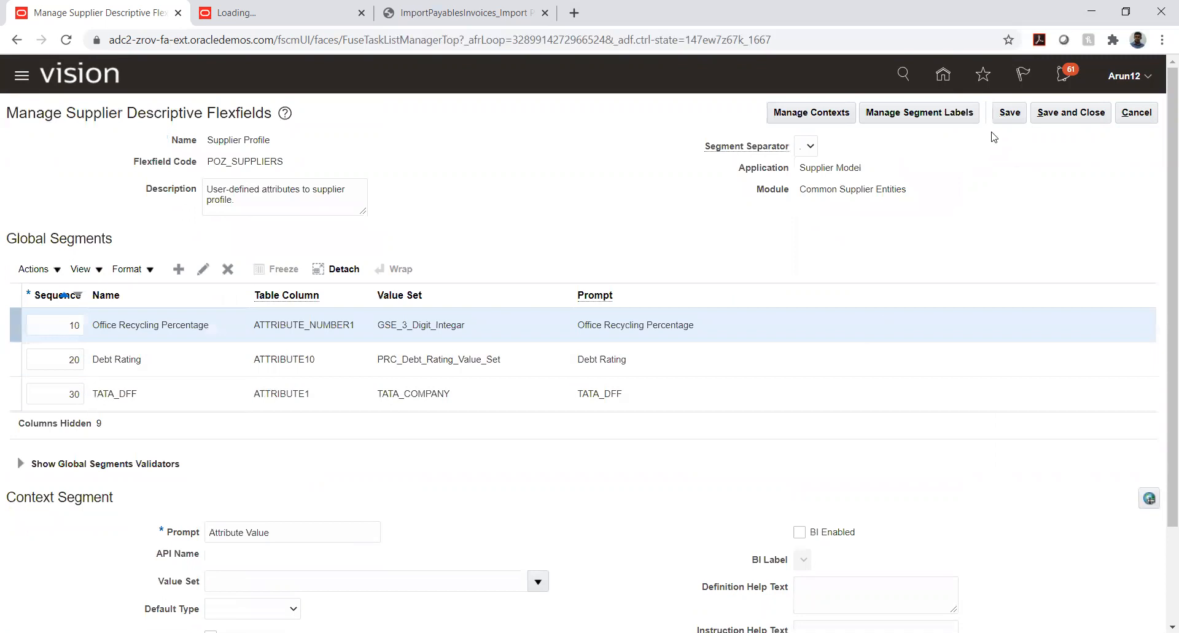
left_click(1010, 112)
left_click(1070, 113)
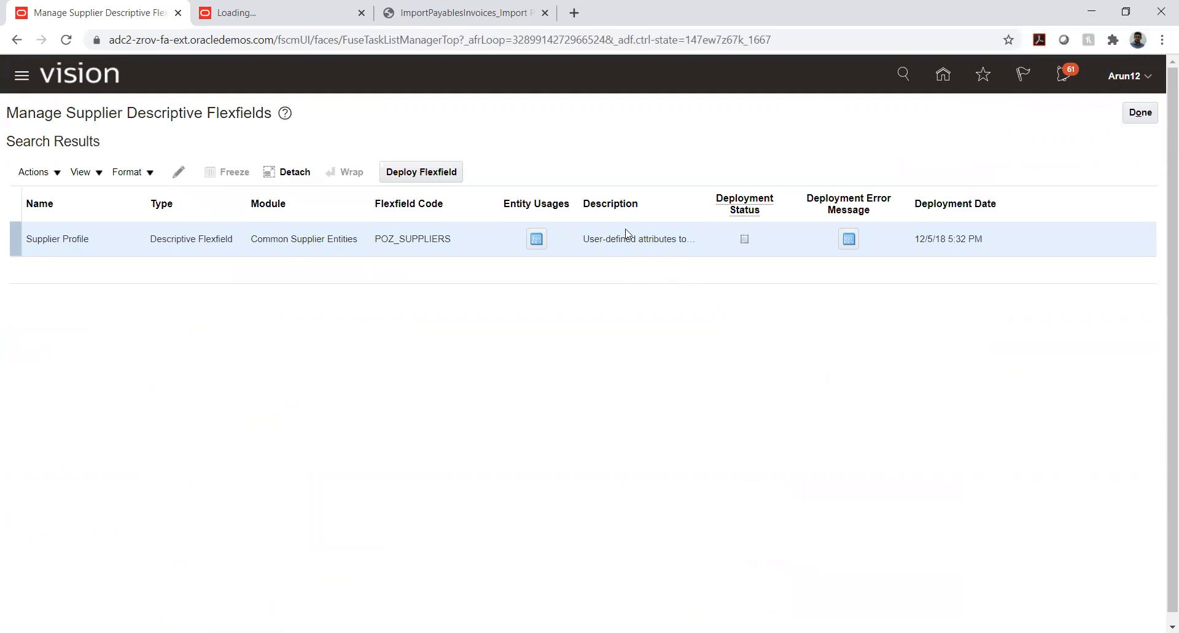
Deploy the Supplier Profile descriptive flexfield and return to the TATA PROJECT task list
left_click(208, 239)
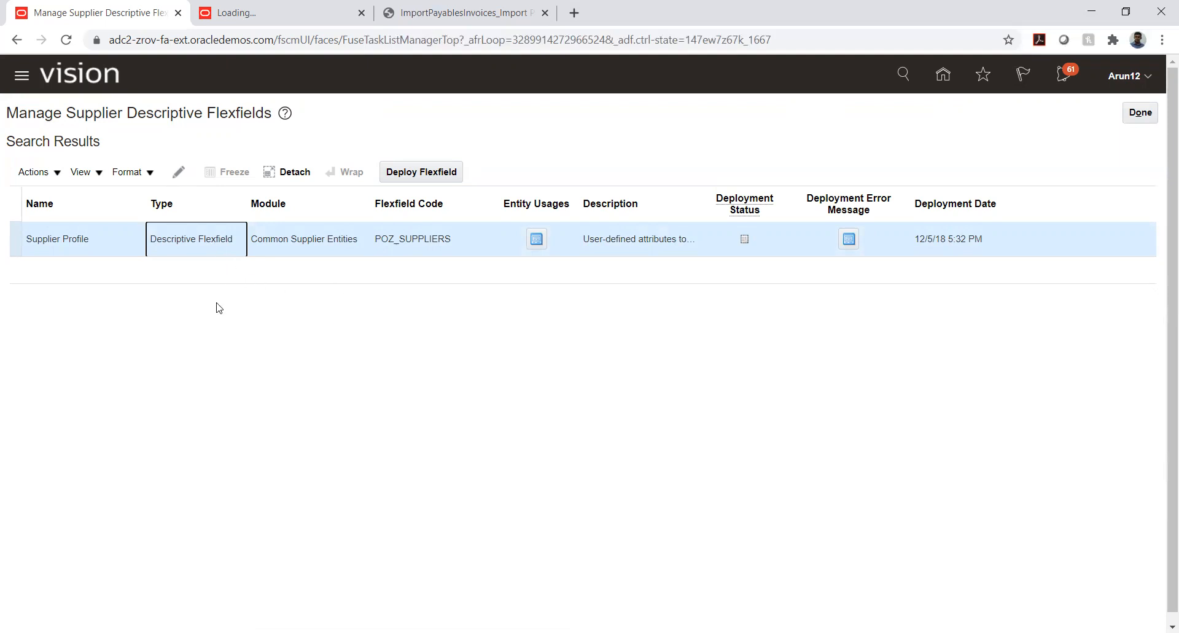
left_click(406, 175)
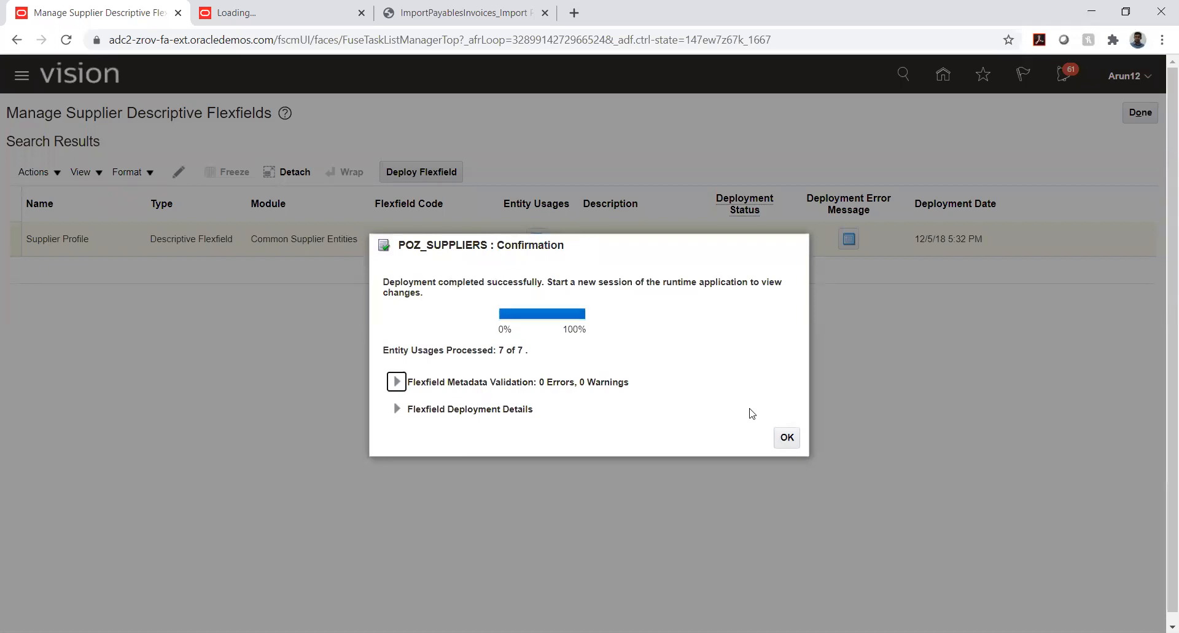
left_click(788, 431)
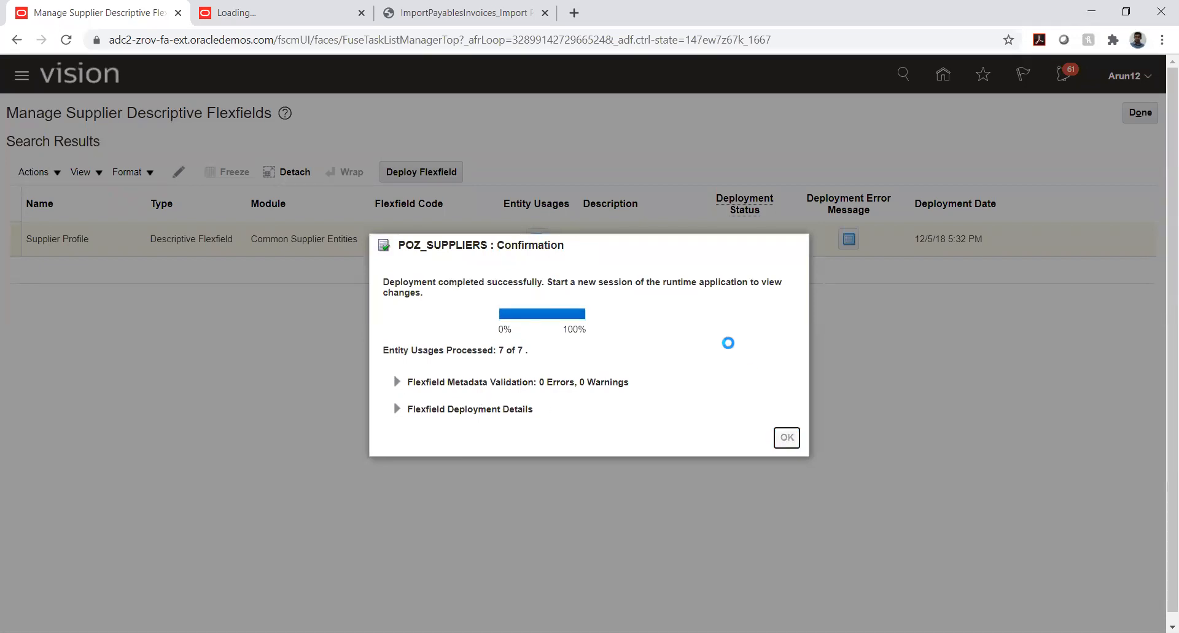
left_click(1140, 115)
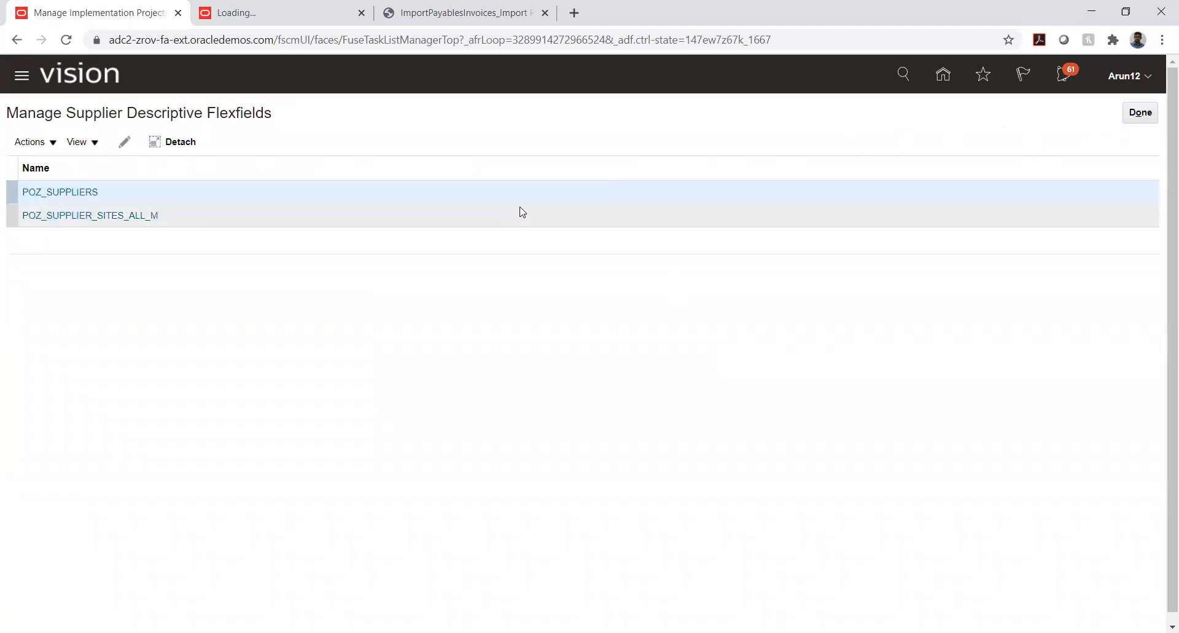
left_click(1149, 117)
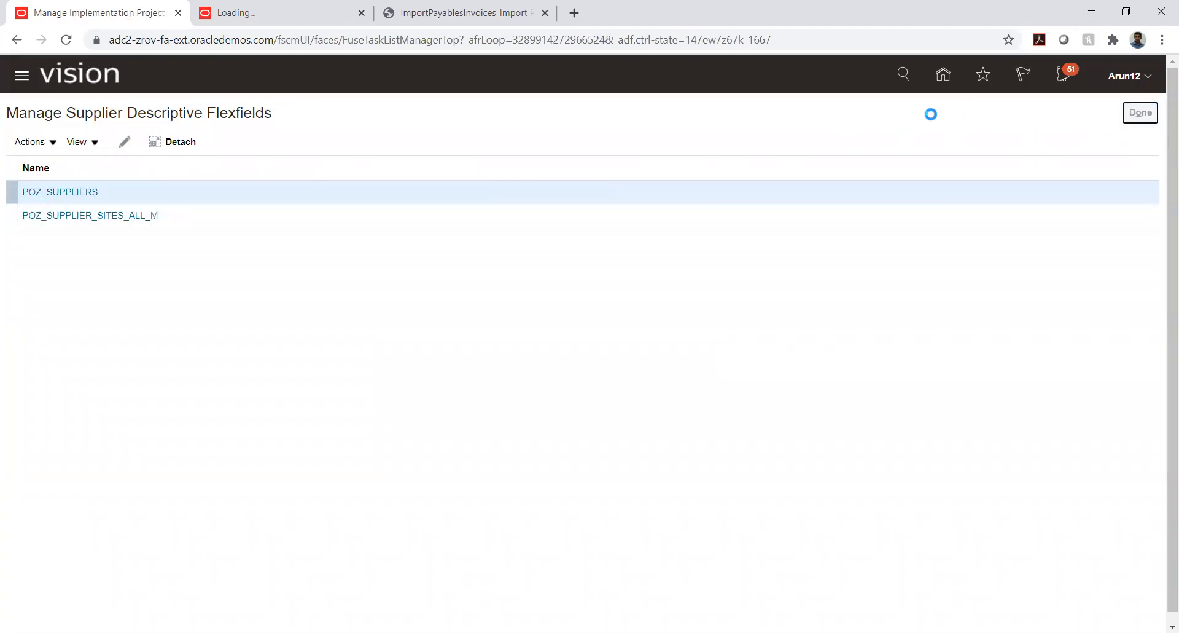
Go to the Procurement Suppliers work area from the home page and open Manage Suppliers
left_click(944, 77)
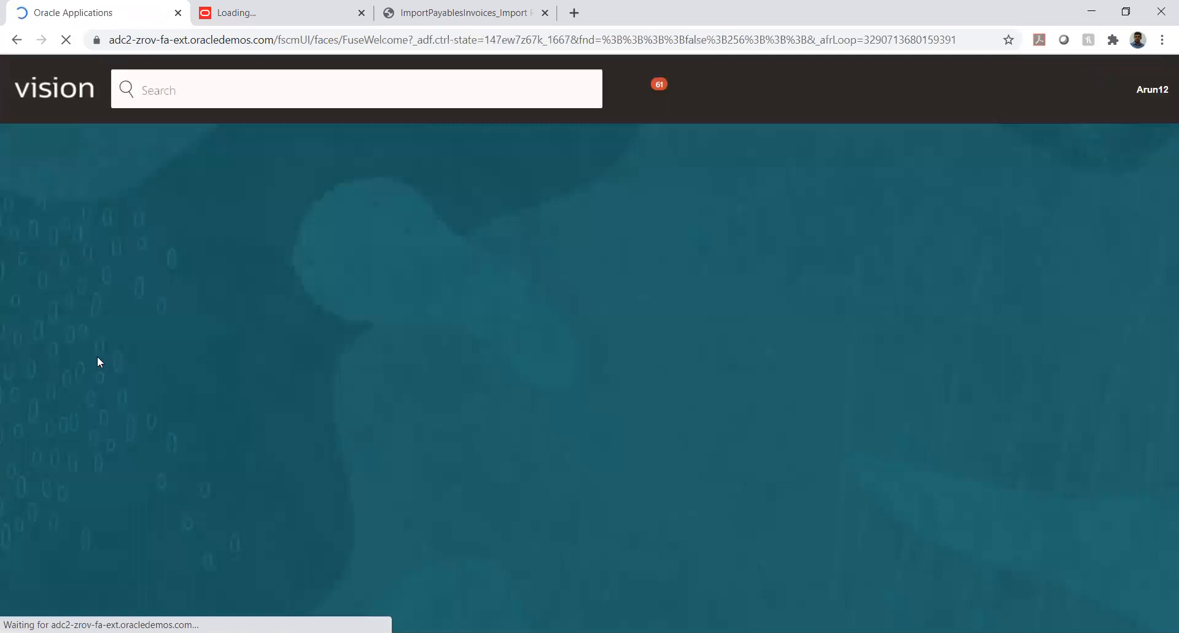
left_click(205, 237)
left_click(204, 237)
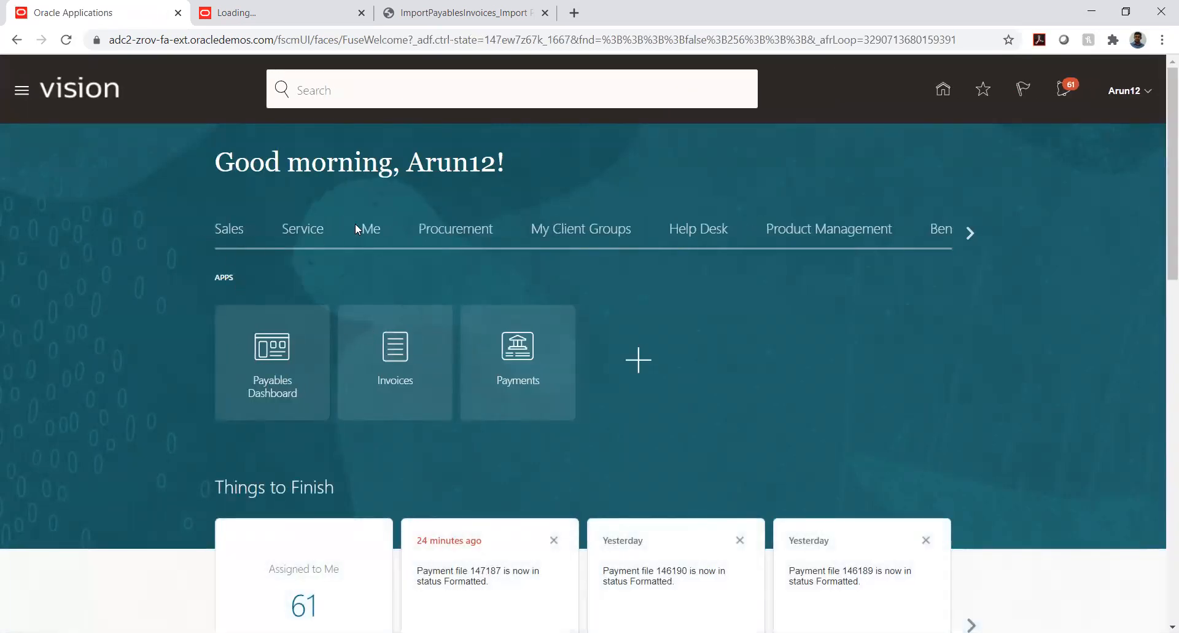
left_click(457, 229)
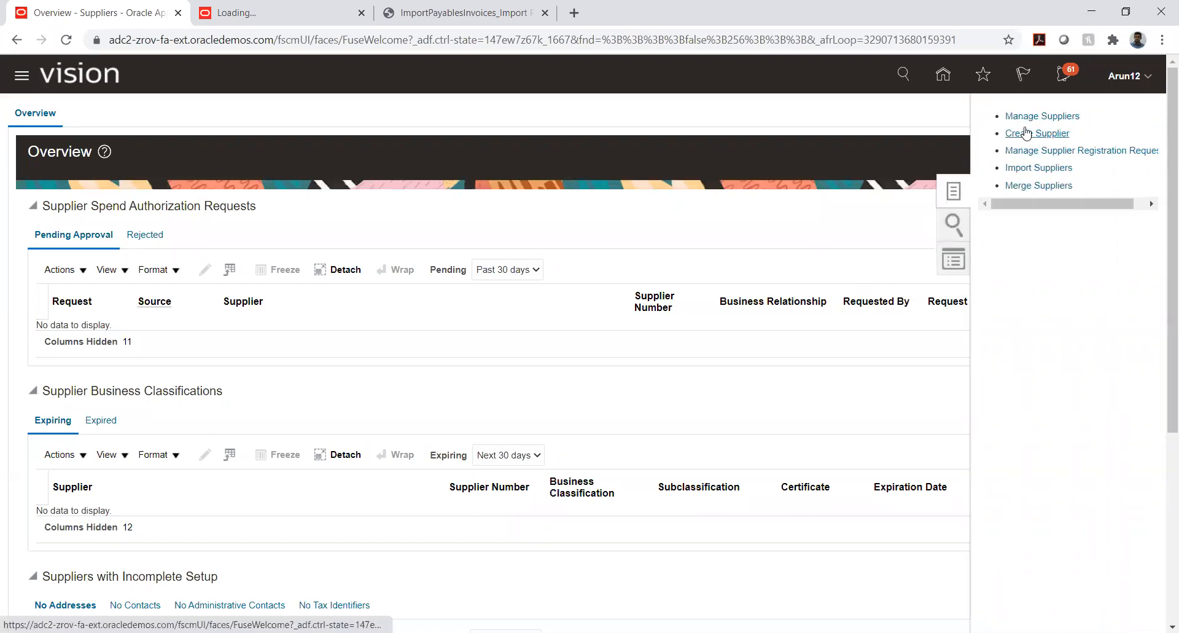
left_click(1030, 118)
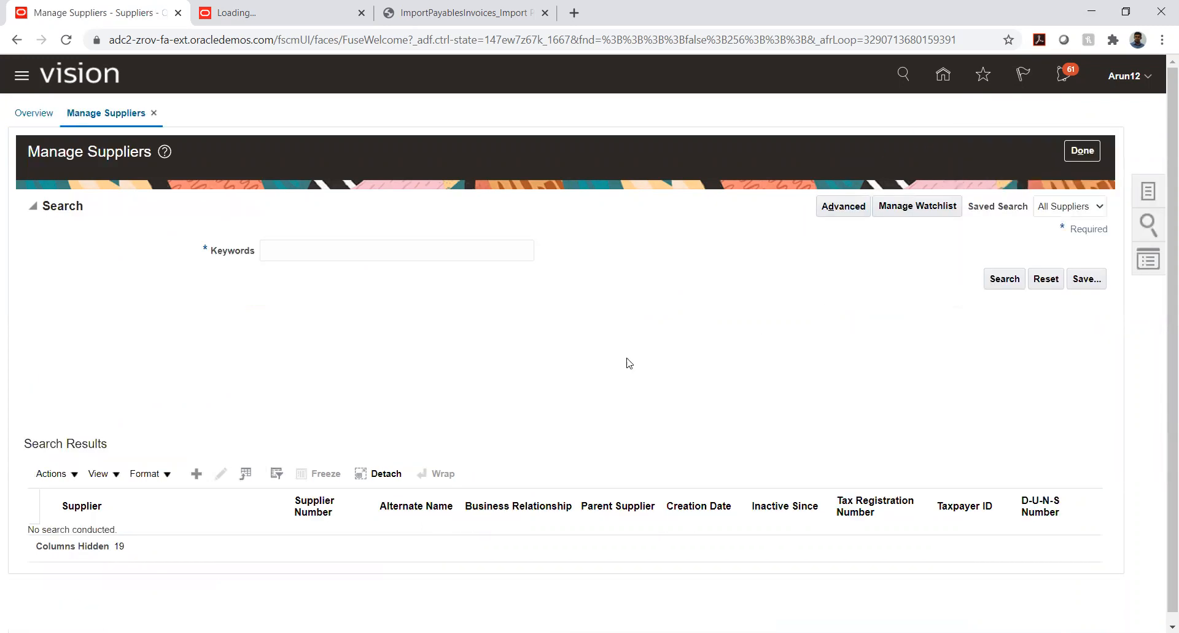
Search the suppliers with the keyword TATA_A
left_click(393, 252)
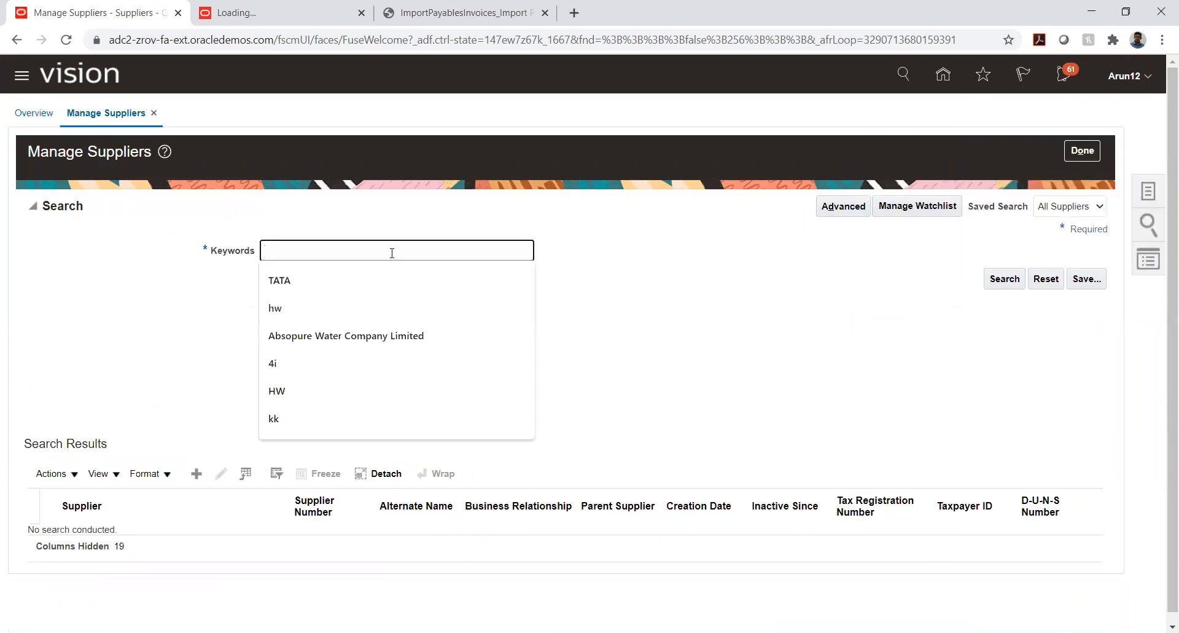
type("TATA+A")
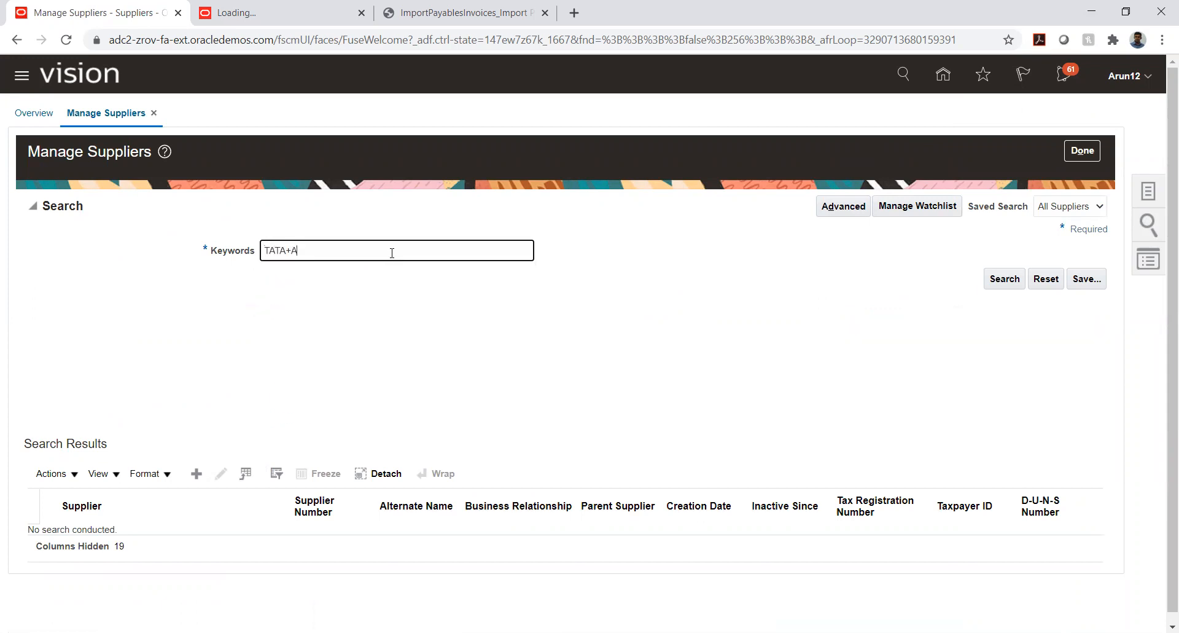
key("Return")
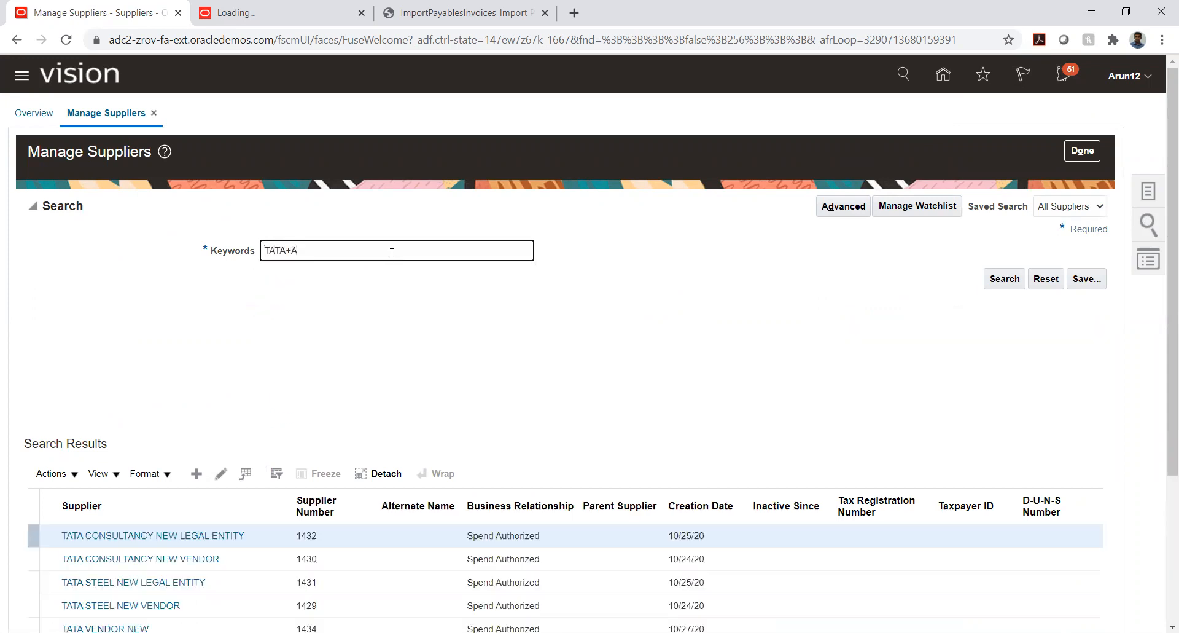
left_click(291, 251)
key("BackSpace")
type("_")
left_click(1005, 287)
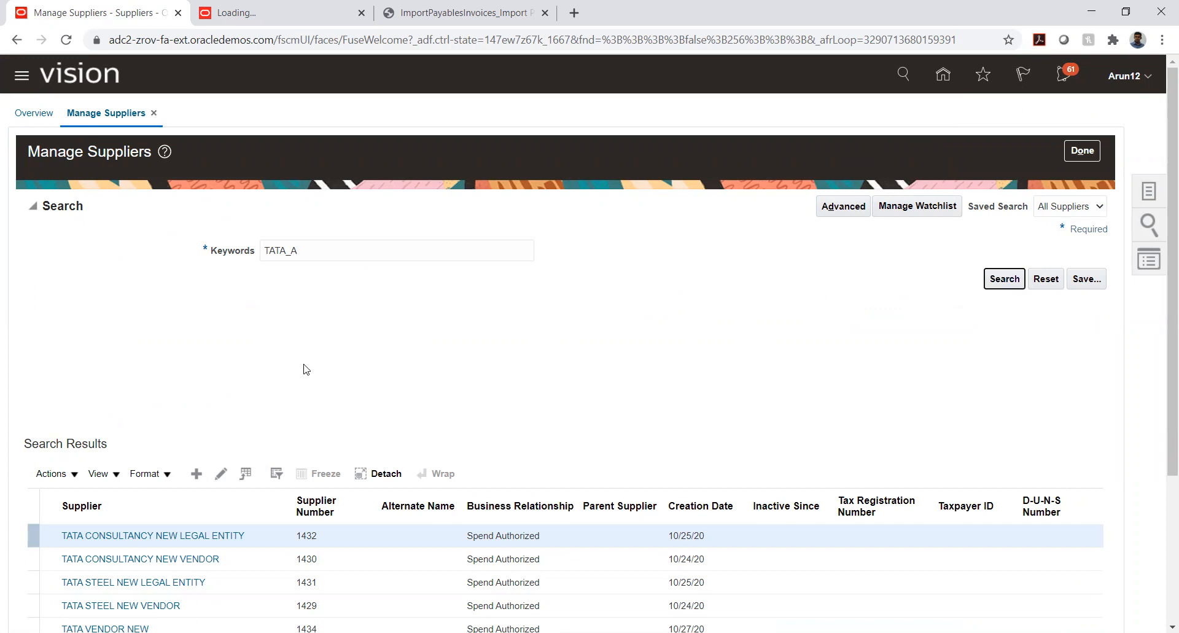
Open supplier TATA_AUTO_03_VENDOR in edit mode, examine the values offered for TATA_DFF, and close the supplier and Manage Suppliers without selecting one
scroll(231, 343, "down", 3)
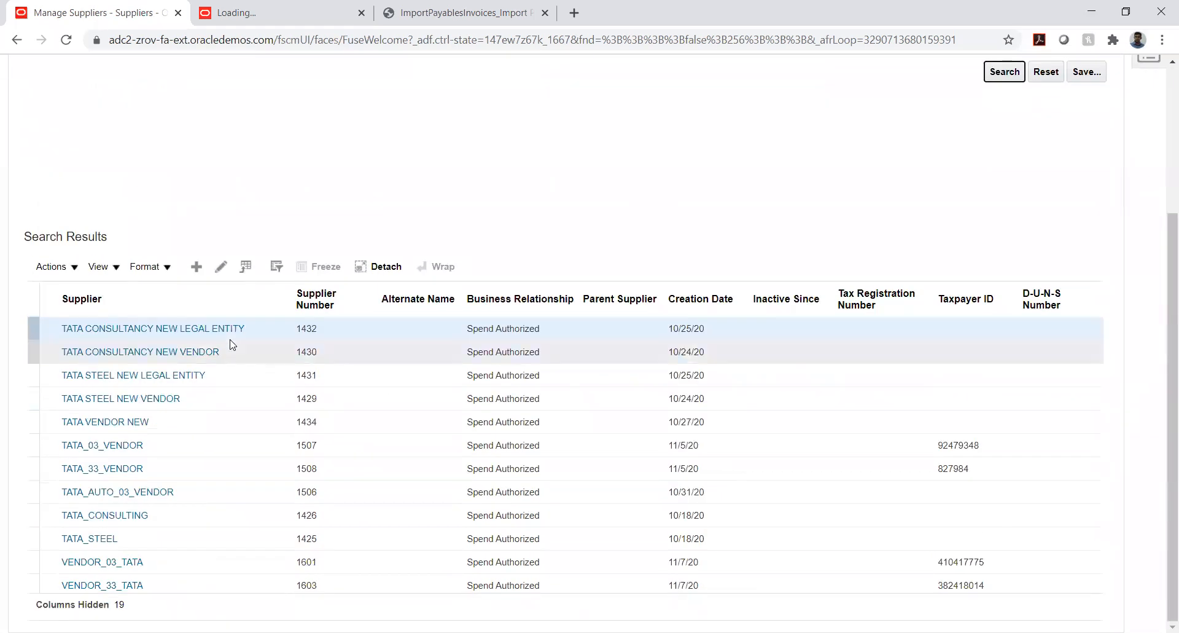
left_click(119, 493)
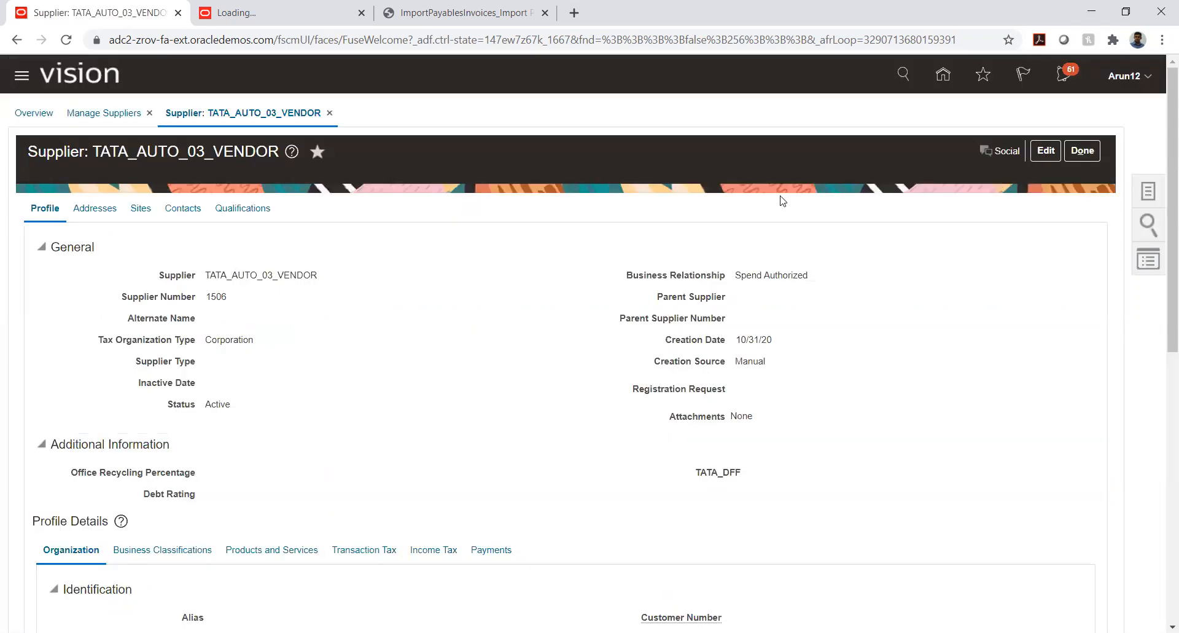
left_click(1041, 153)
scroll(538, 407, "down", 3)
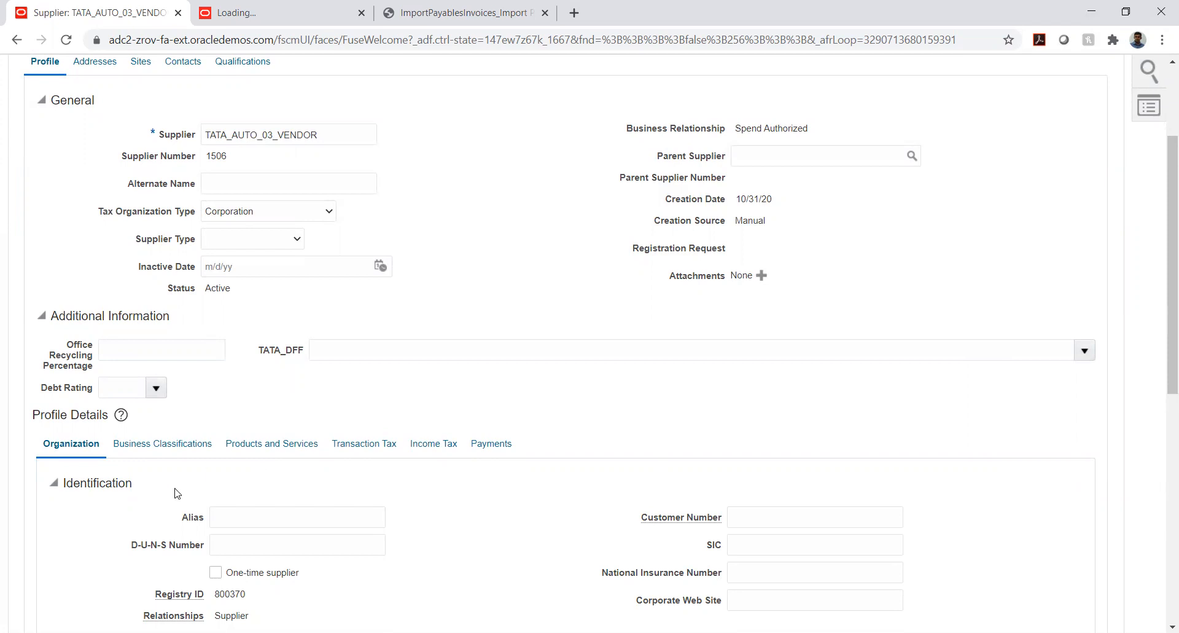
left_click(1084, 350)
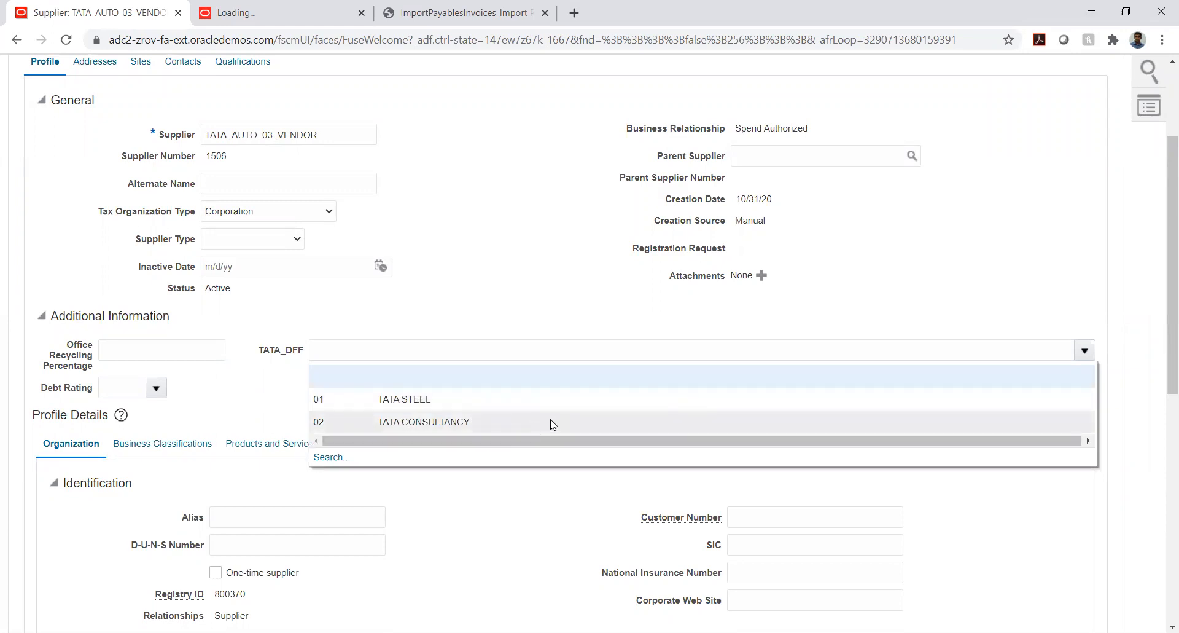
left_click(903, 295)
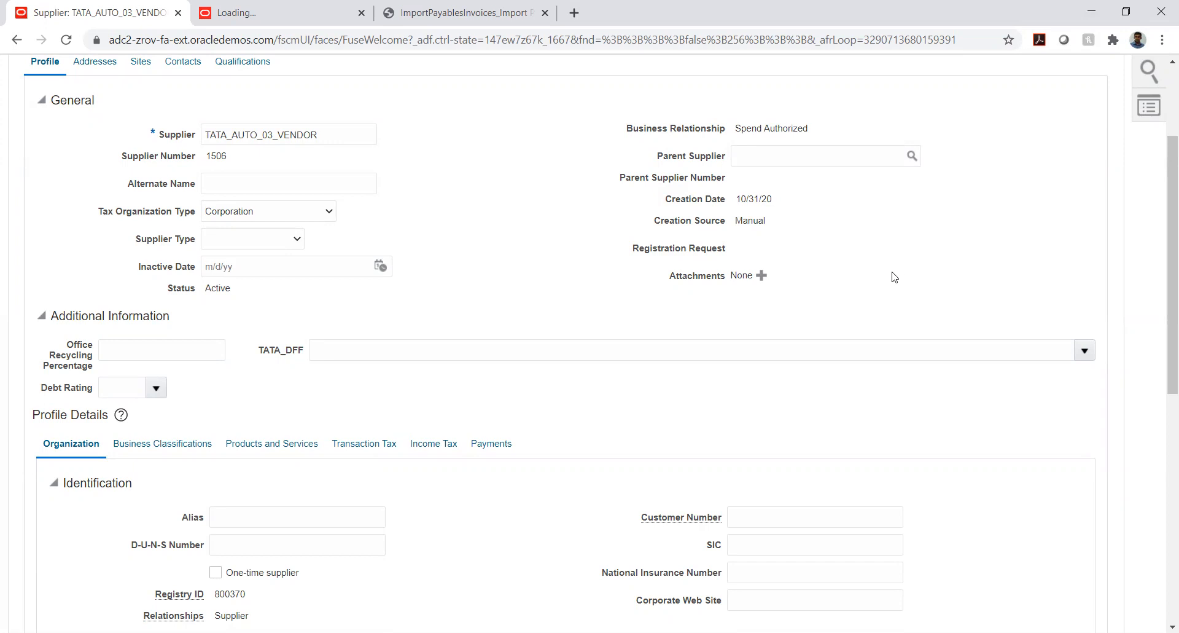
scroll(894, 273, "up", 3)
left_click(1095, 154)
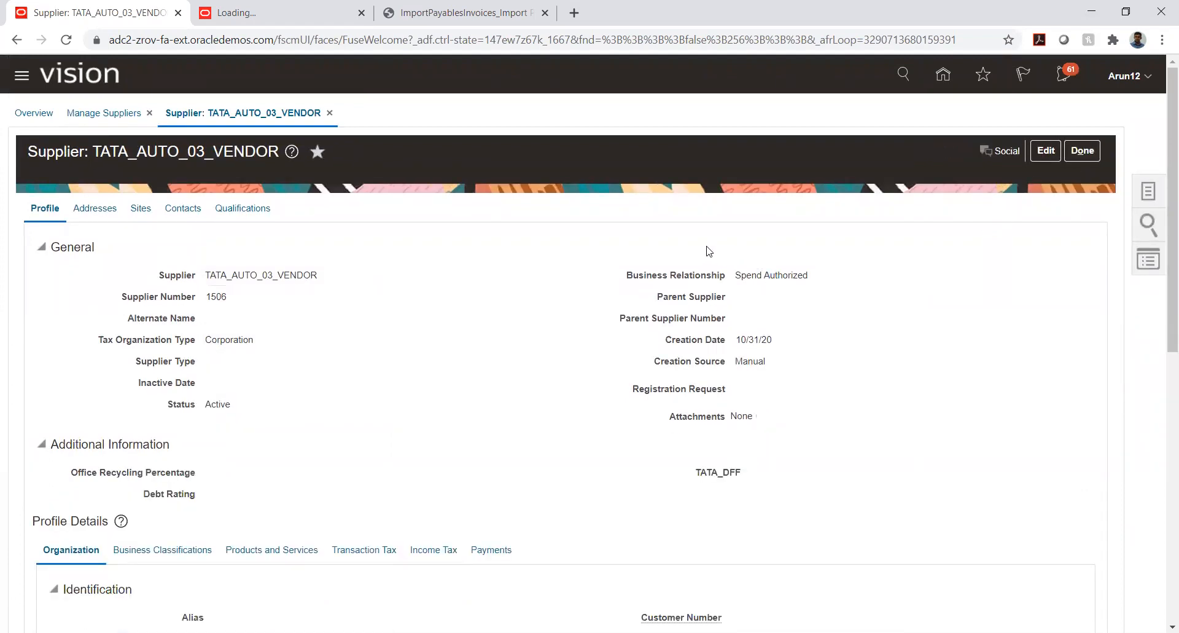
left_click(1084, 152)
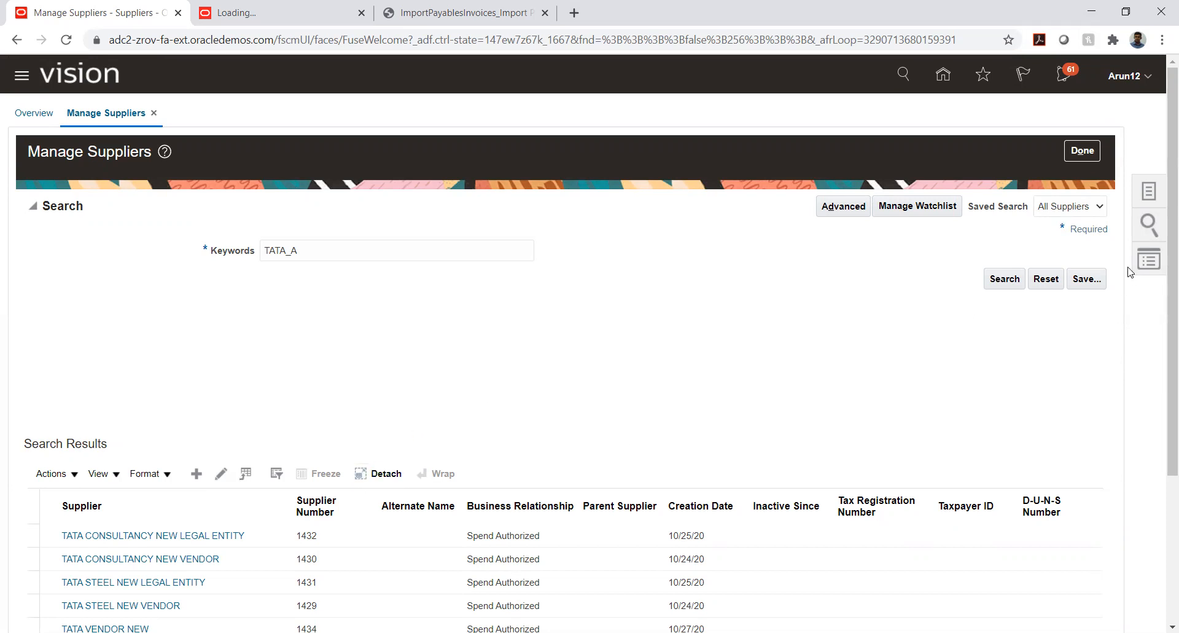
left_click(1082, 156)
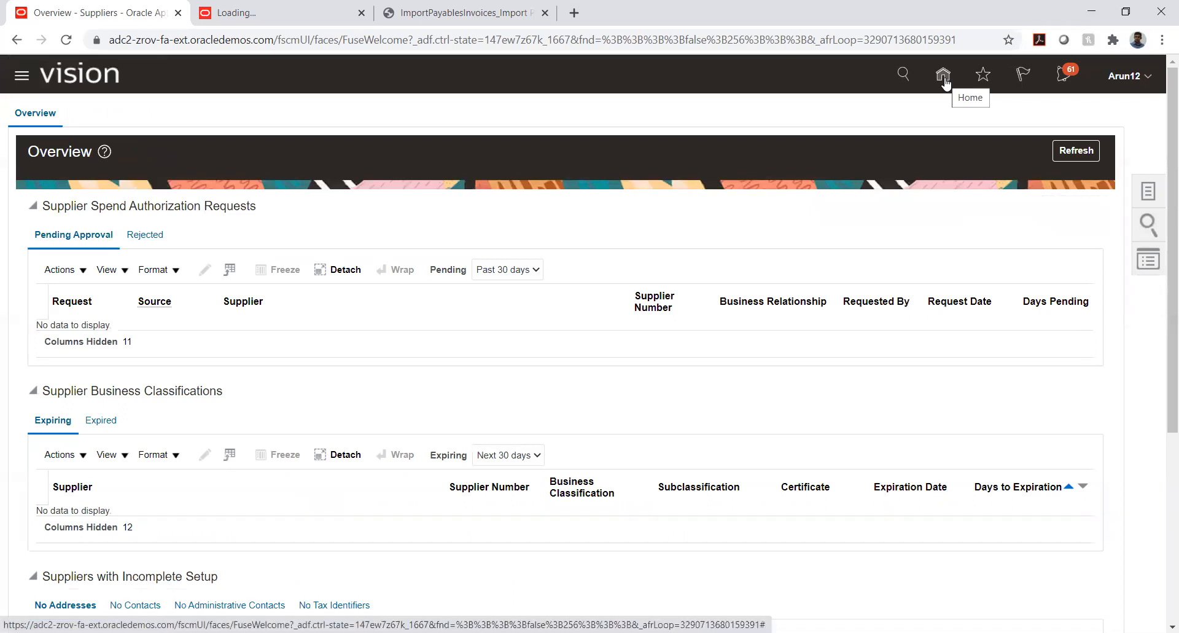
Go to the Payables Invoices work area from the home page and display its task list
left_click(944, 77)
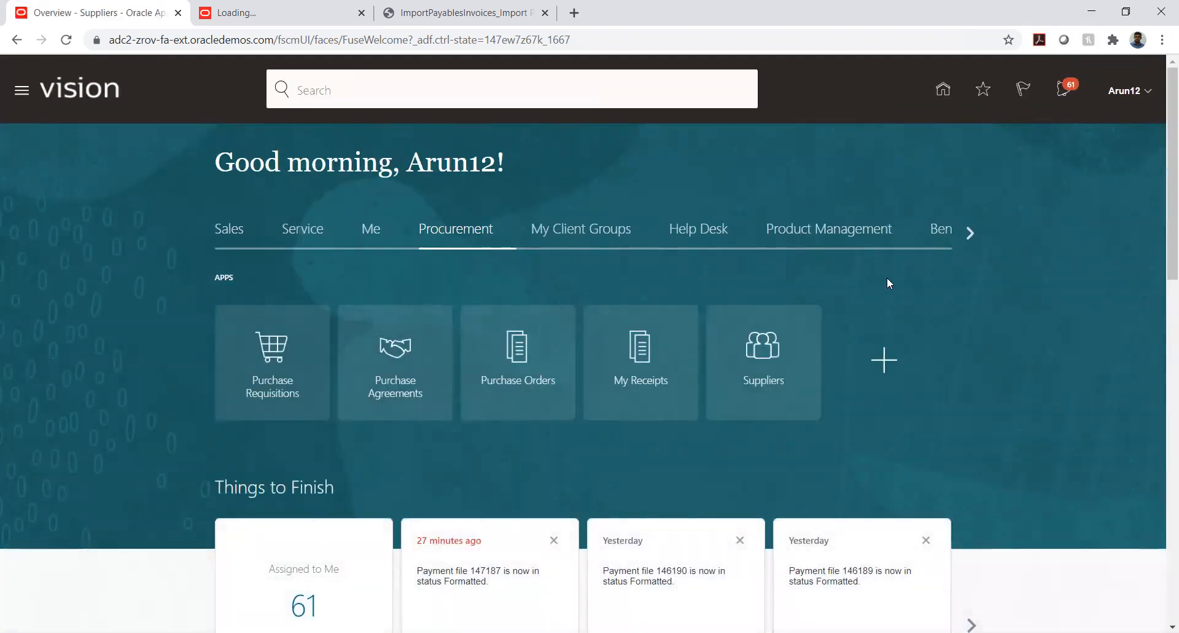
left_click(968, 236)
left_click(968, 234)
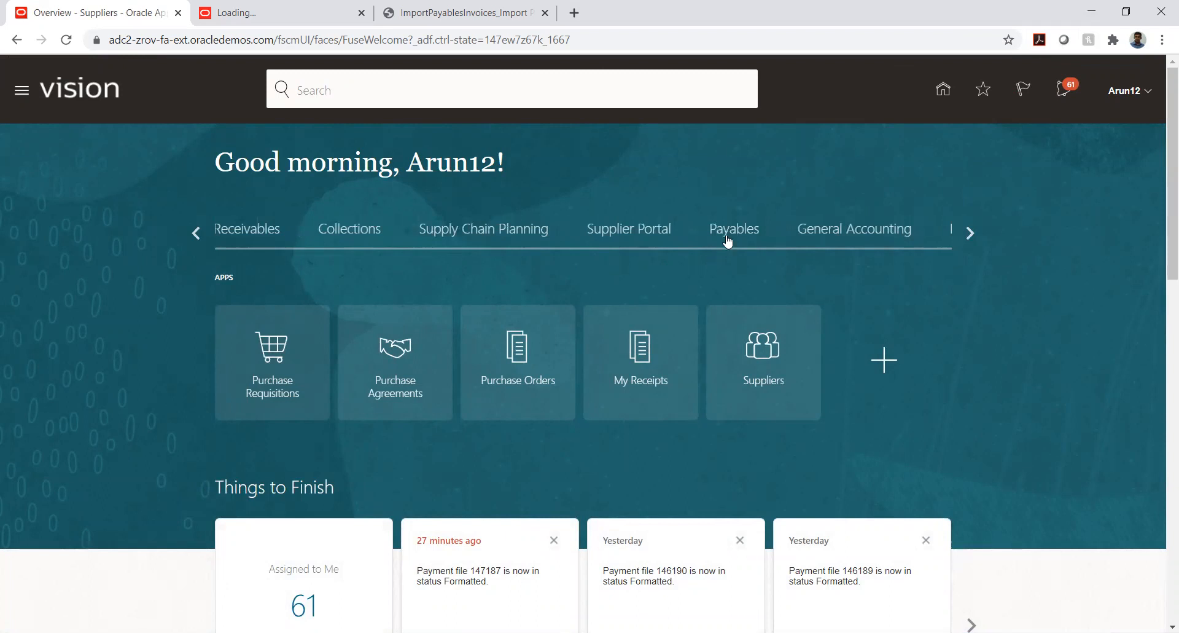
left_click(728, 238)
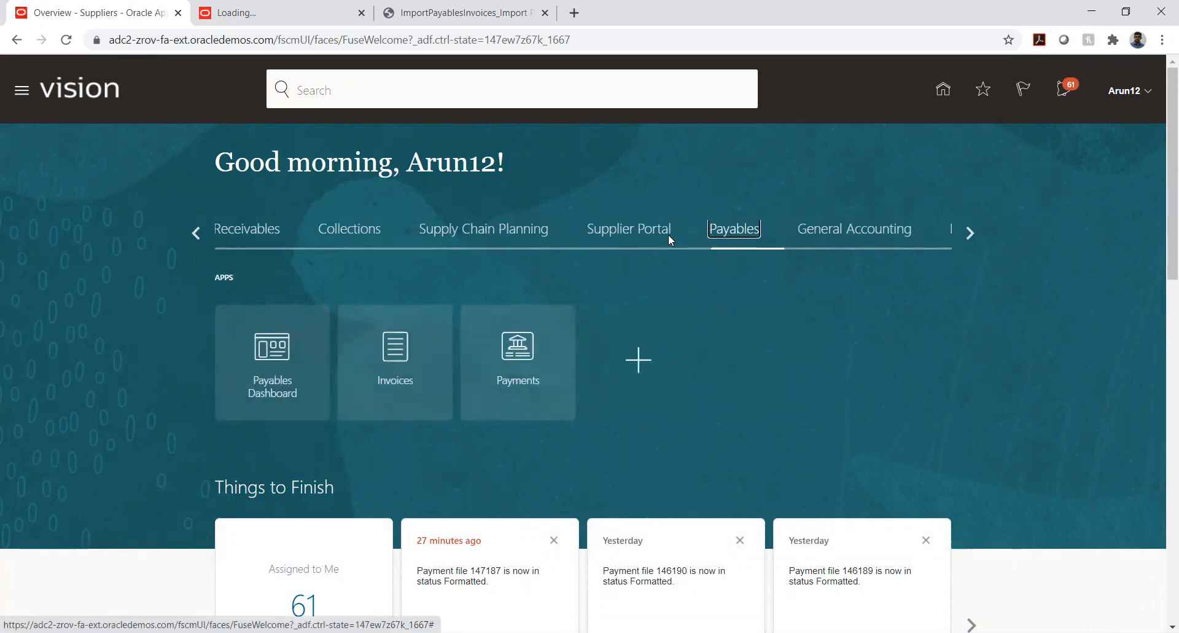
left_click(397, 354)
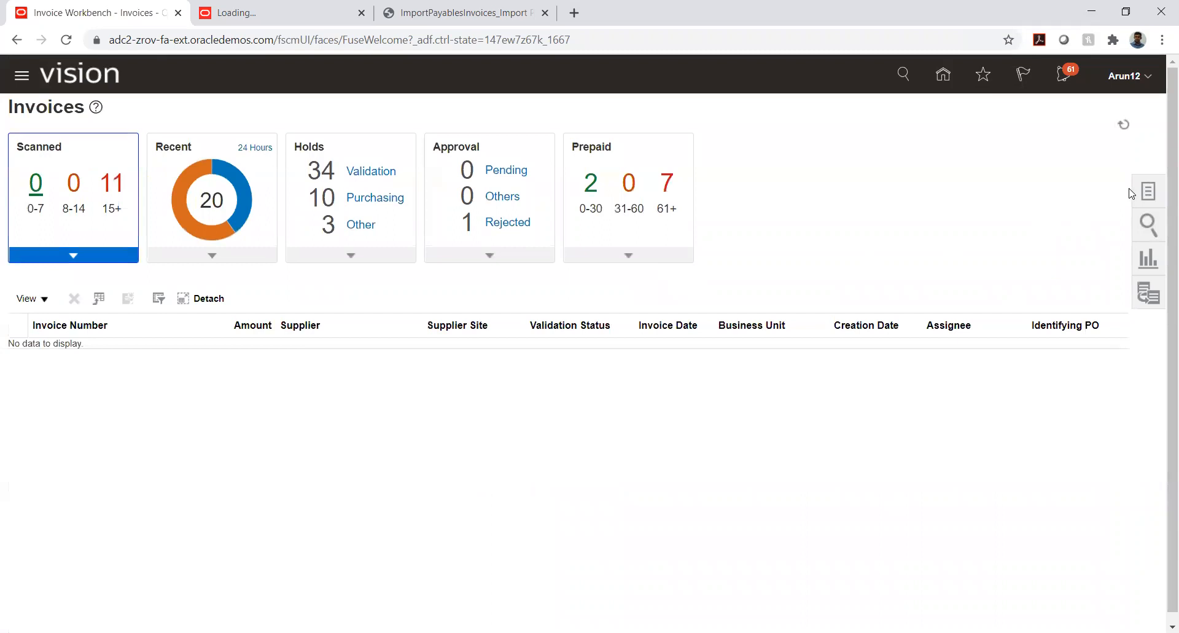
left_click(1148, 192)
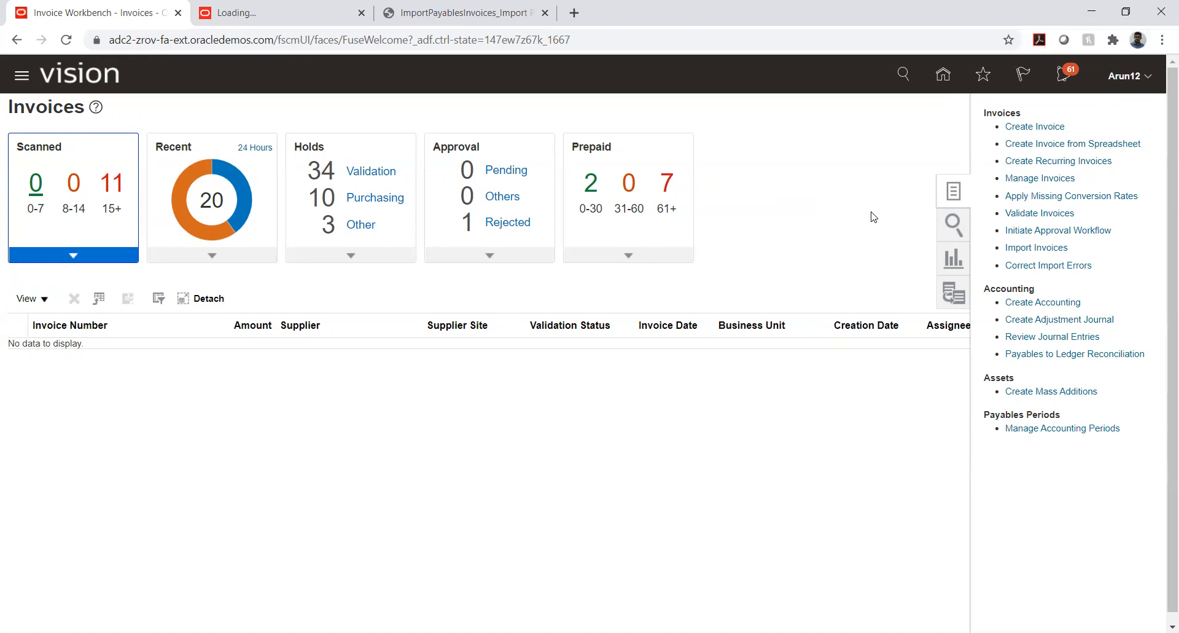
Start a new invoice for business unit TATA_AUTO_03_BU with supplier TATA_AUTO_03_VENDOR
left_click(1035, 131)
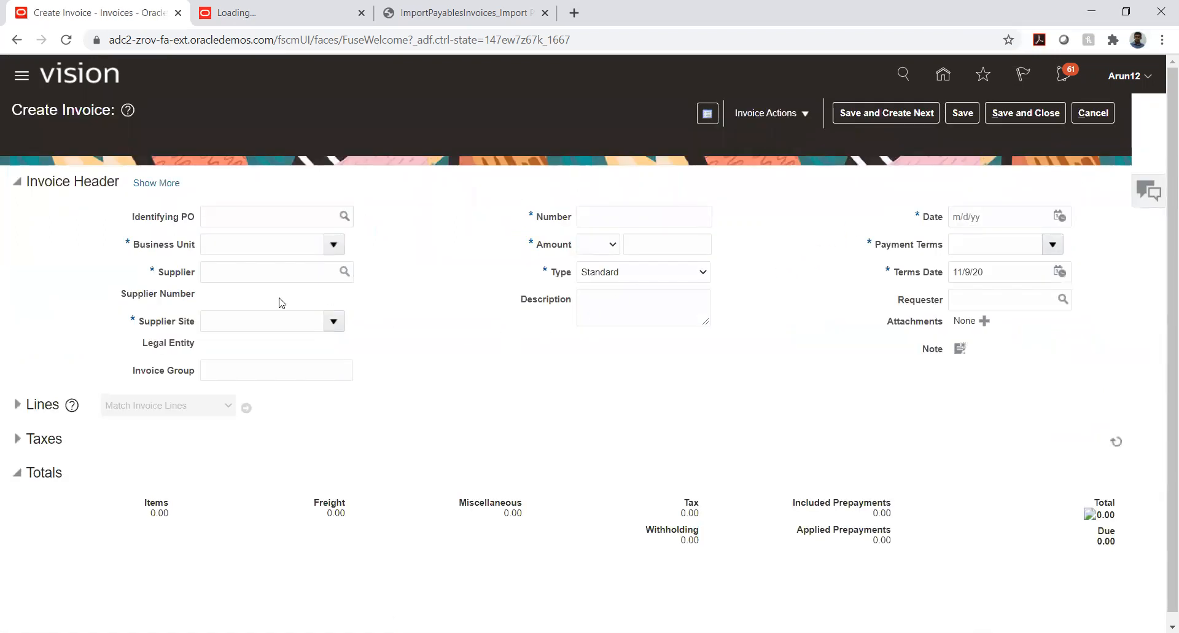
left_click(269, 250)
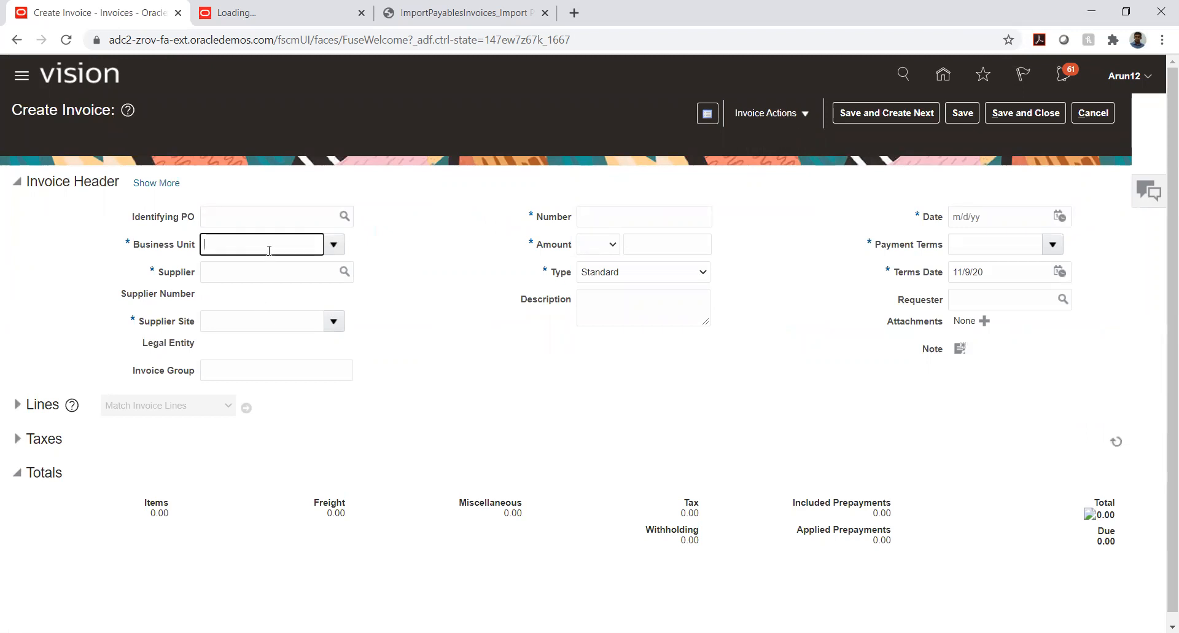
type("tata")
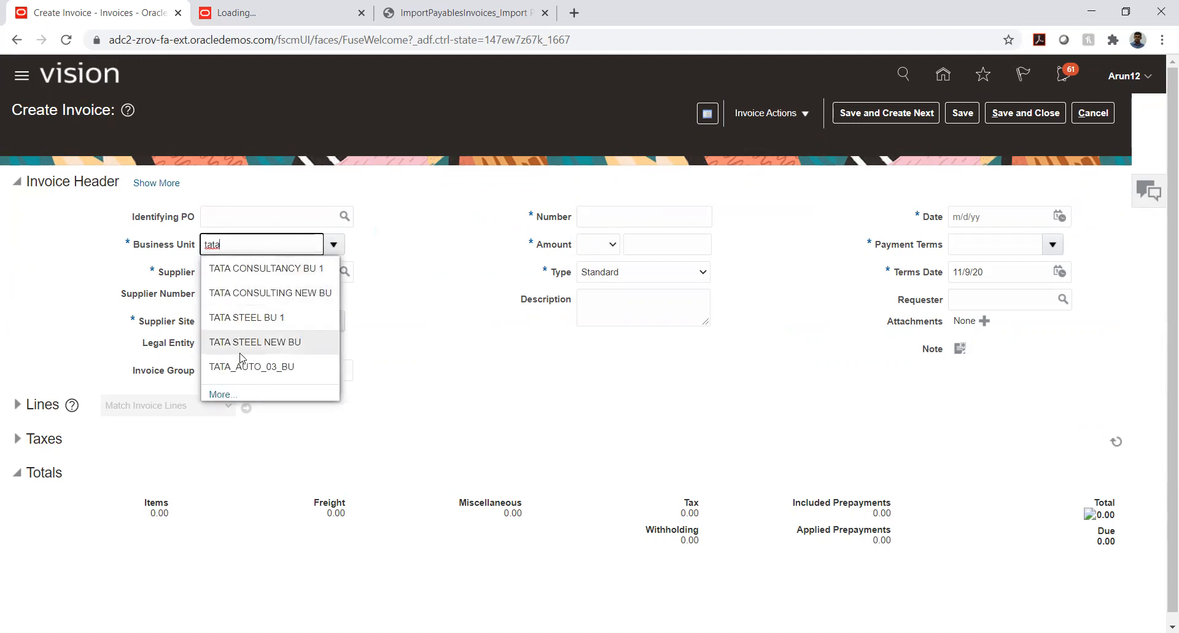
left_click(245, 366)
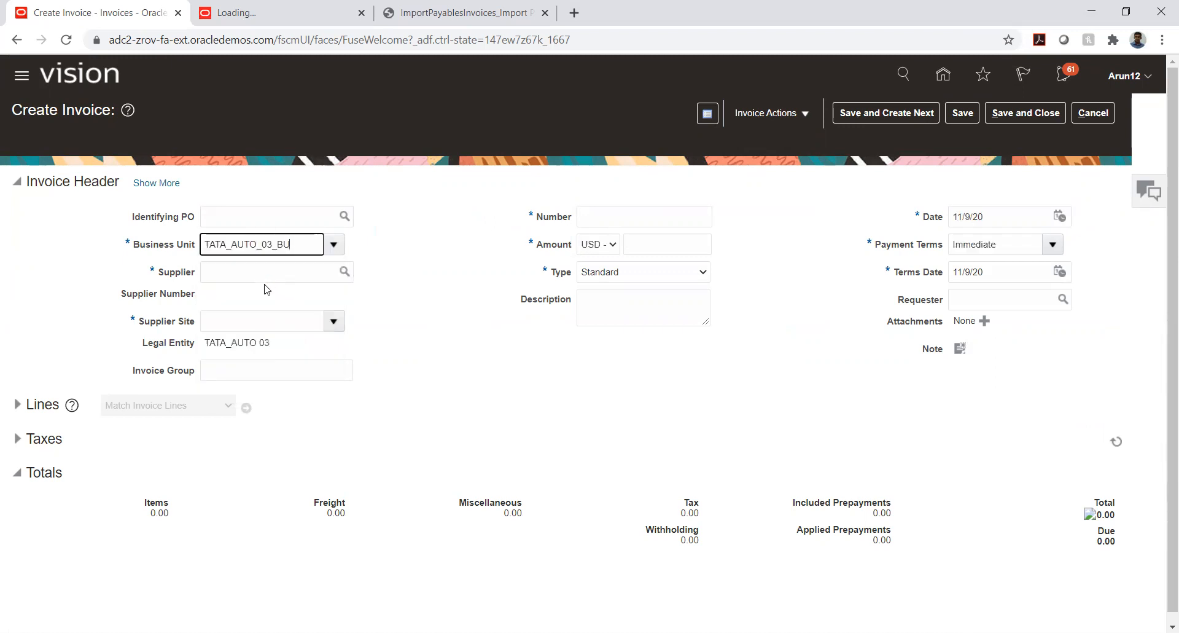
left_click(249, 266)
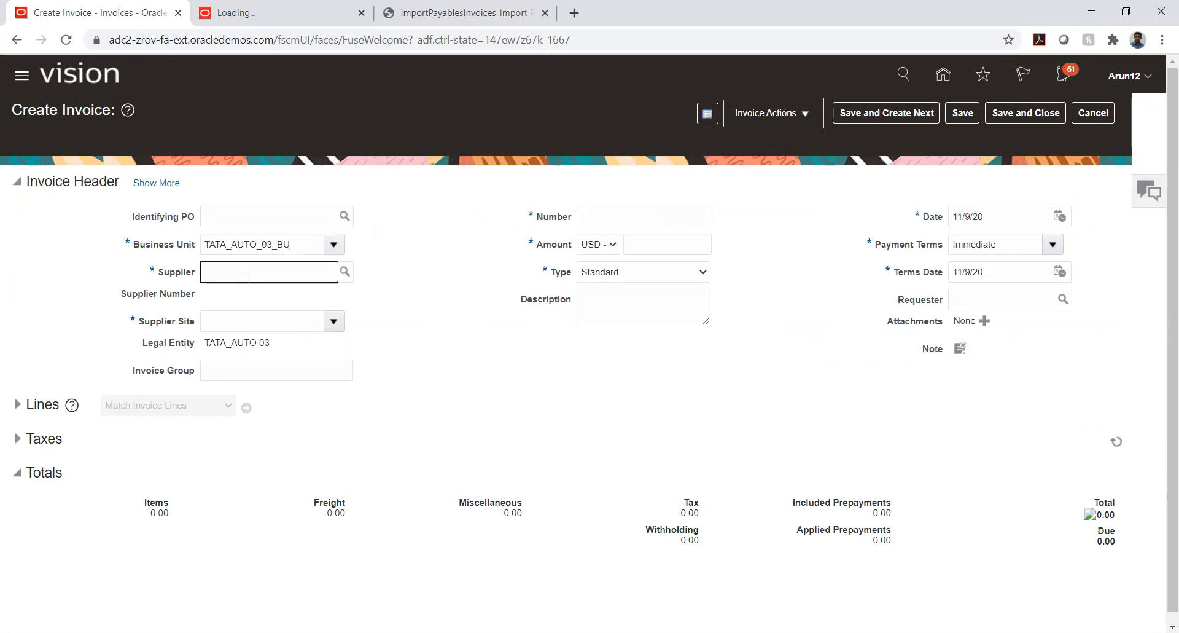
type("ata")
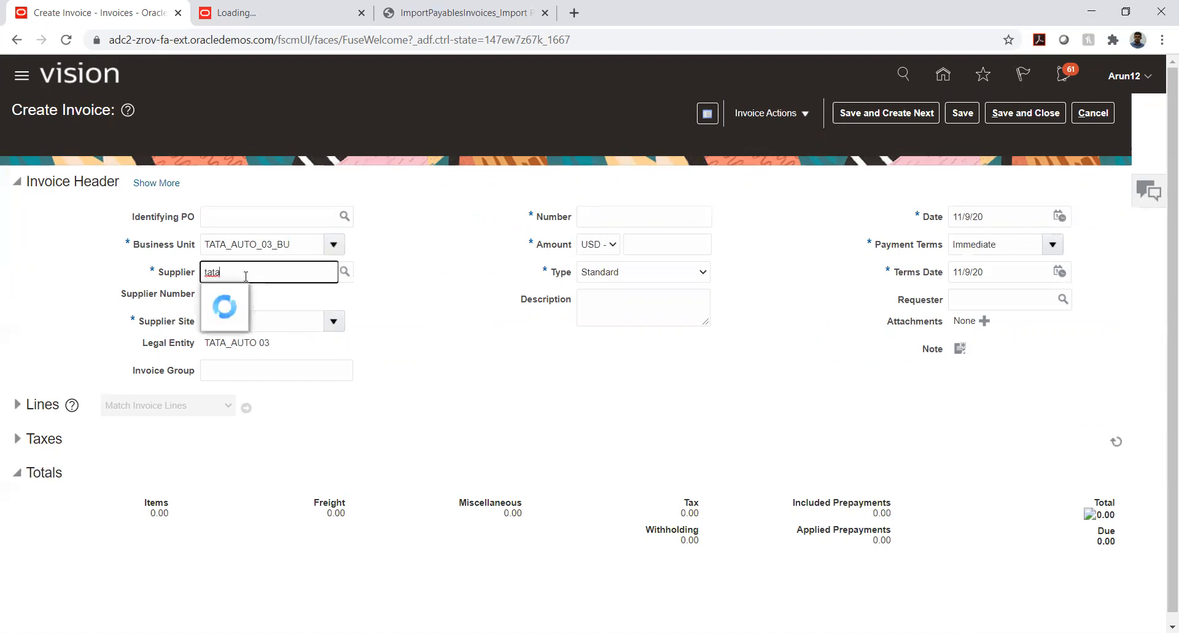
left_click(237, 344)
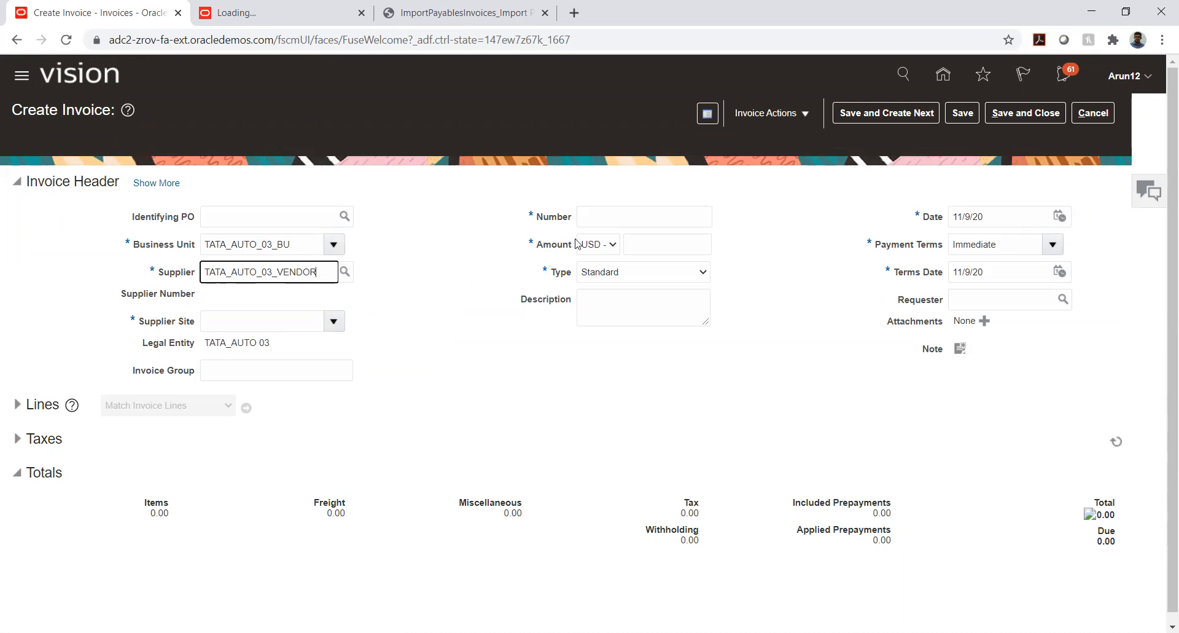
Enter MPA-901 as the invoice number and 12,000.00 USD as the invoice amount
left_click(592, 216)
type("MDA")
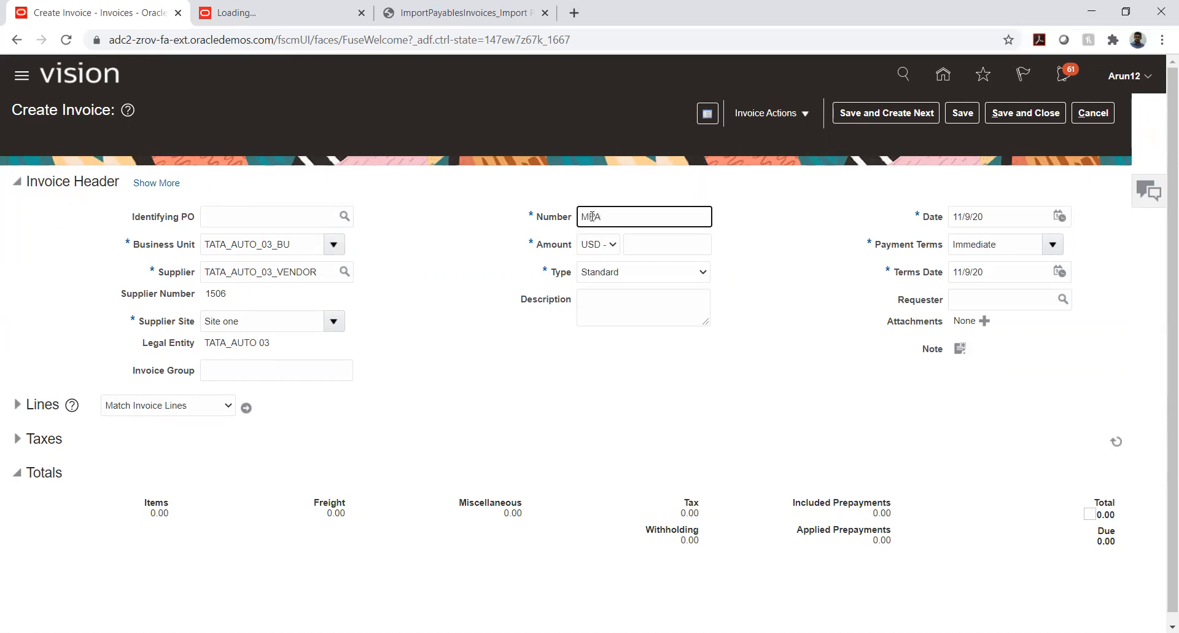
type("-901")
key("Tab")
key("Tab")
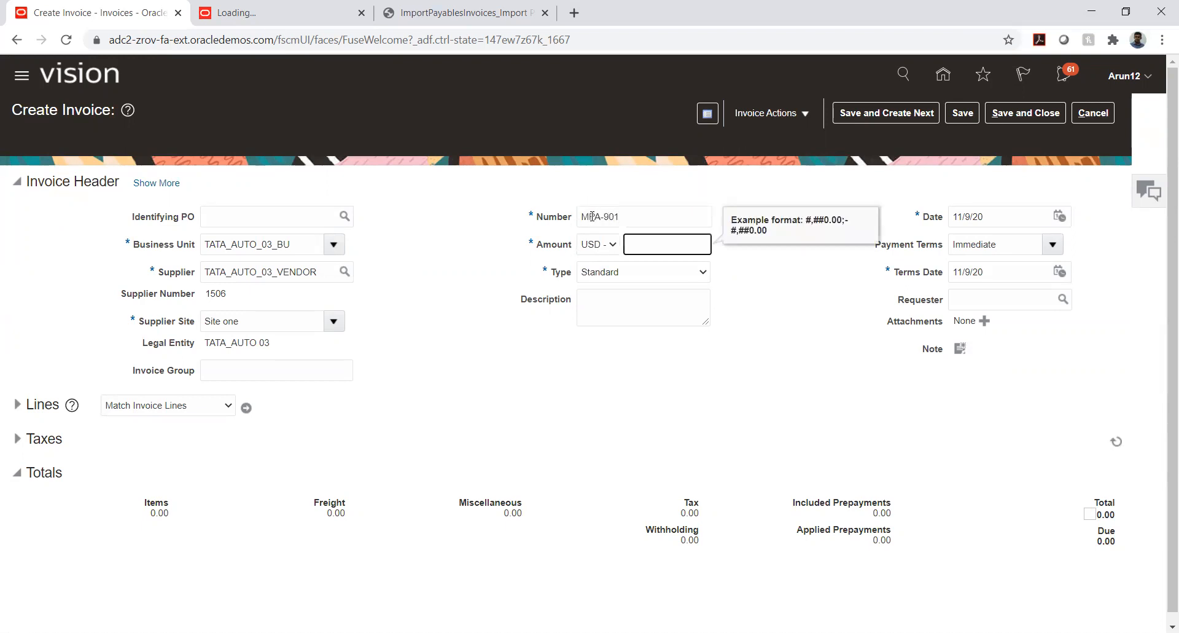
type("12")
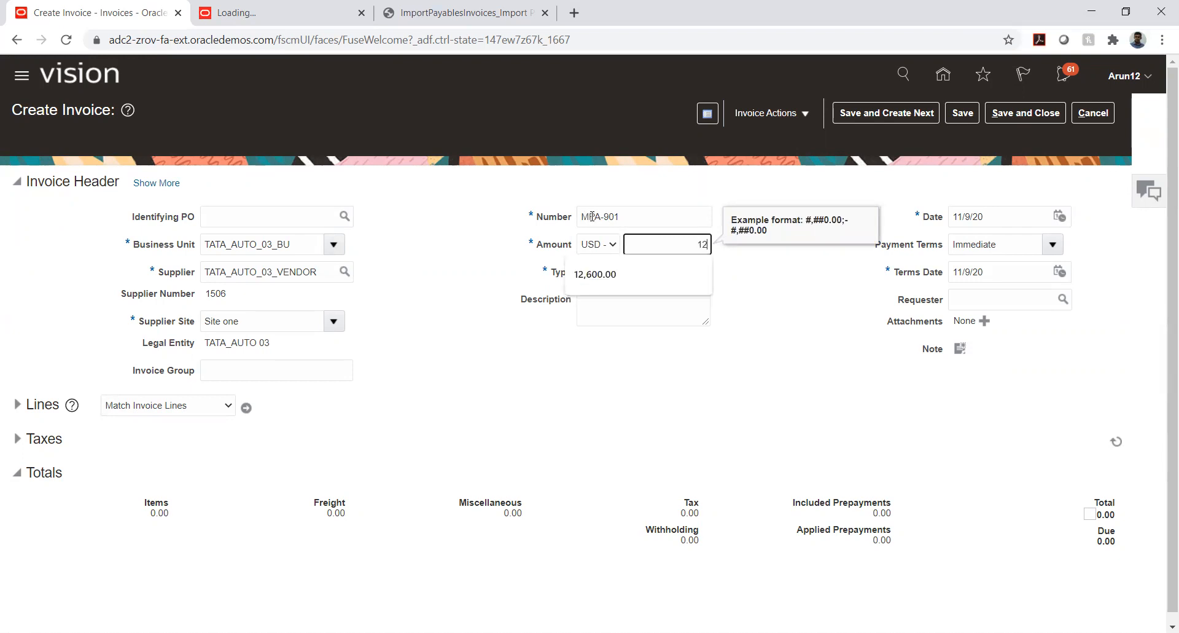
type(",0000")
key("Tab")
left_click(396, 395)
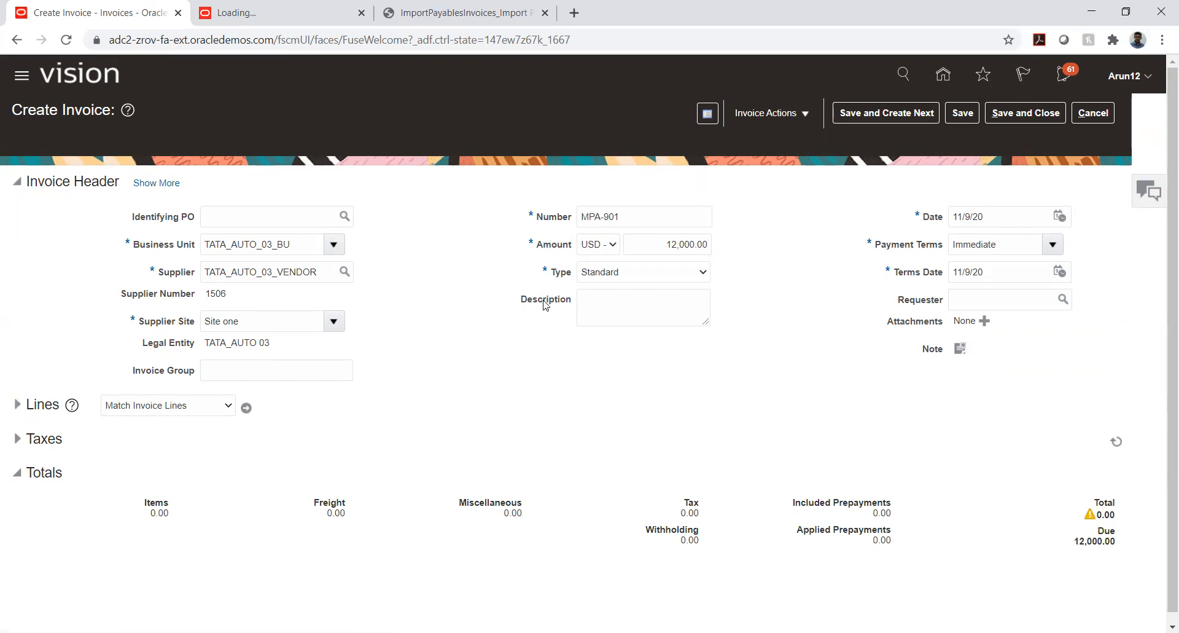
Set the invoice date to January 1, 2020
left_click(1060, 216)
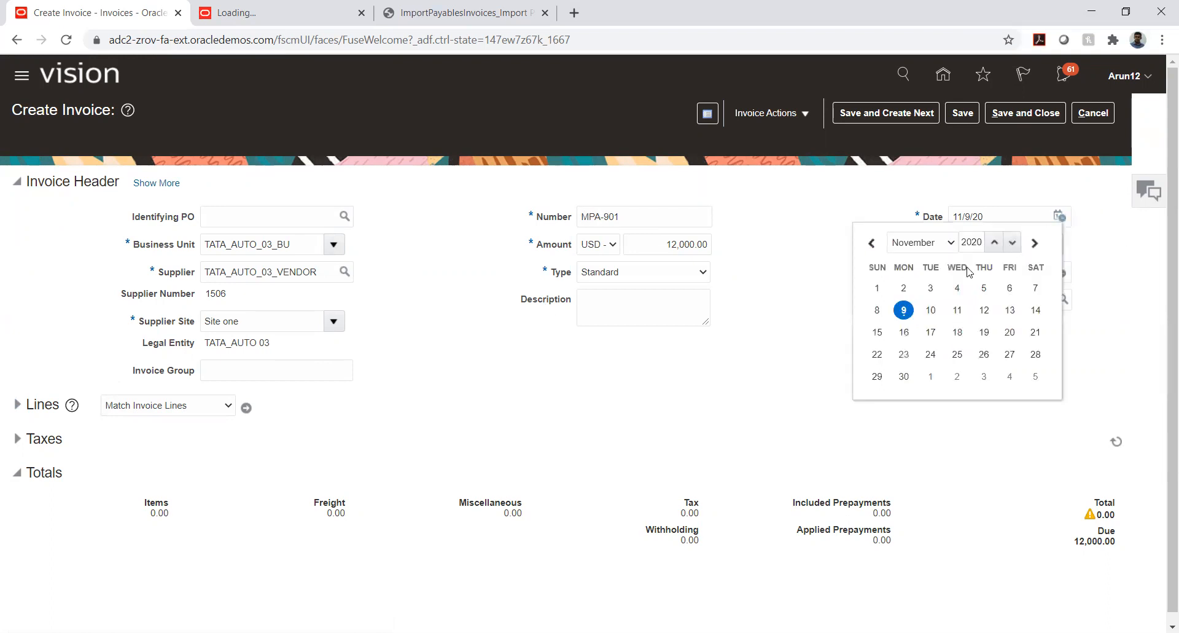
left_click(922, 243)
left_click(910, 261)
left_click(958, 288)
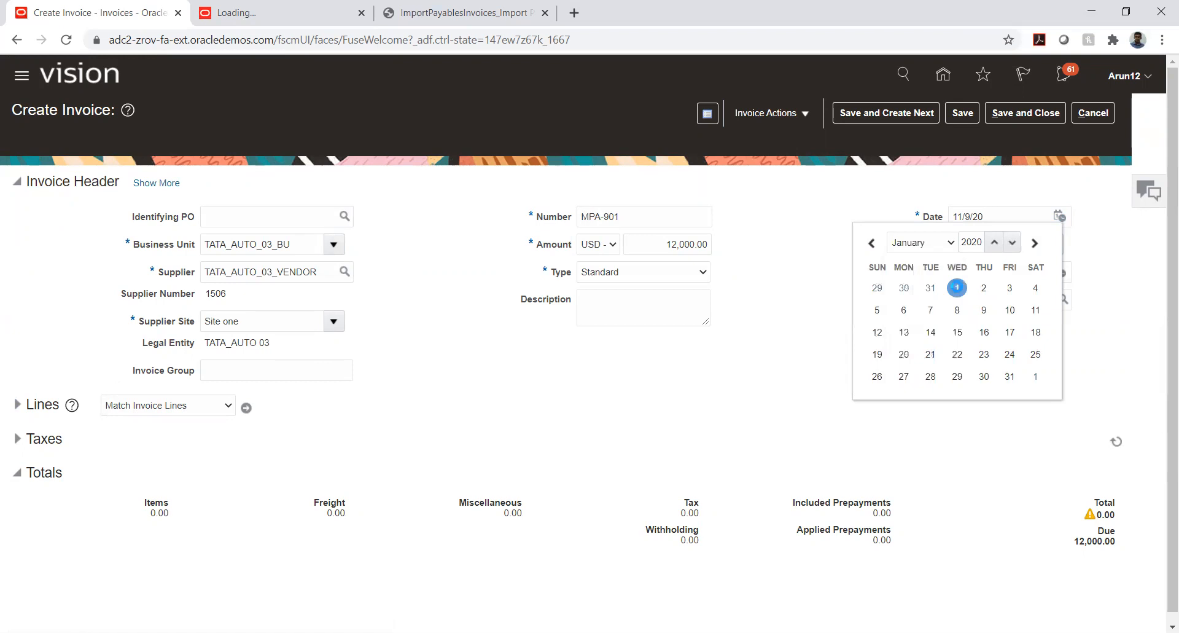
left_click(751, 356)
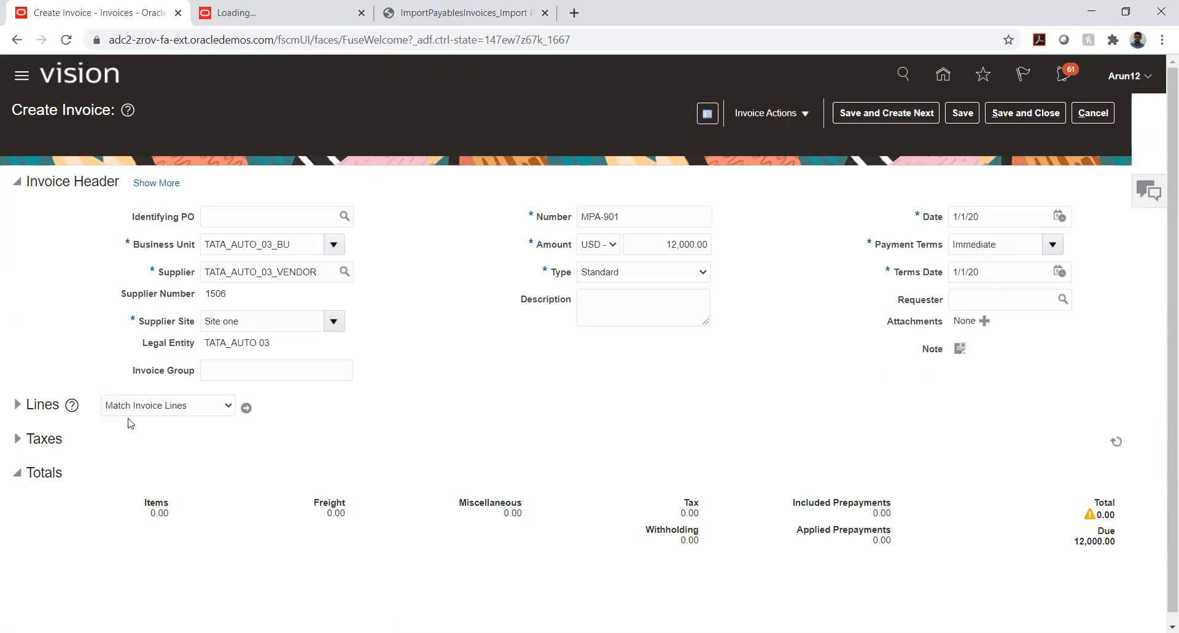
Expand the invoice lines and enter 12,000.00 as the amount of item line 1
left_click(17, 406)
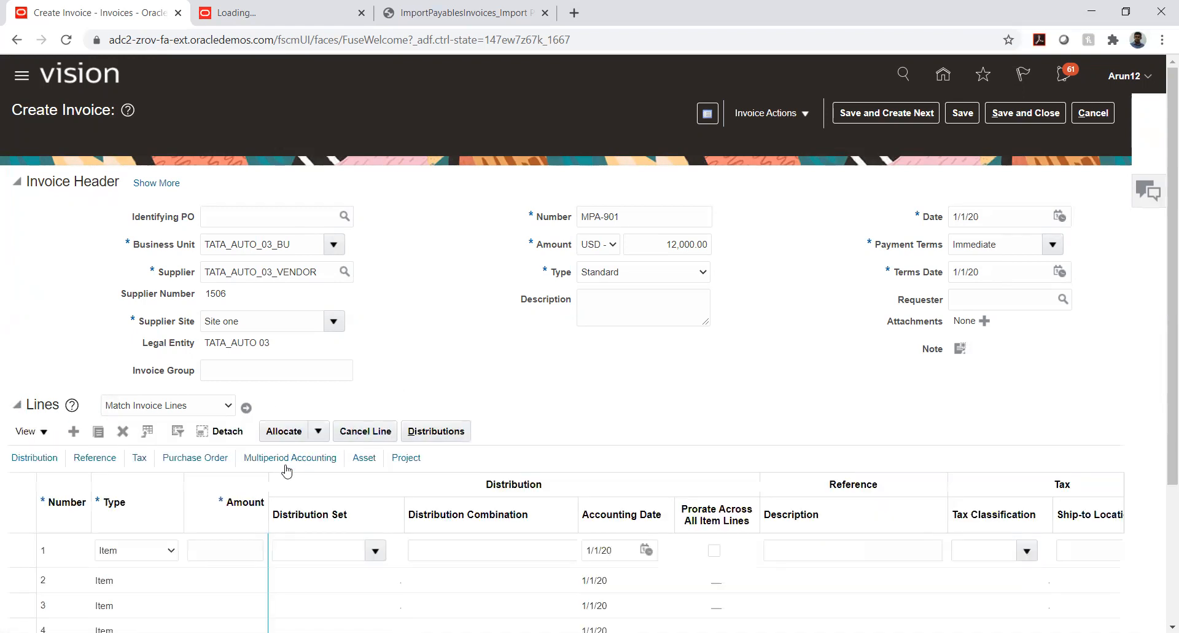
left_click(224, 545)
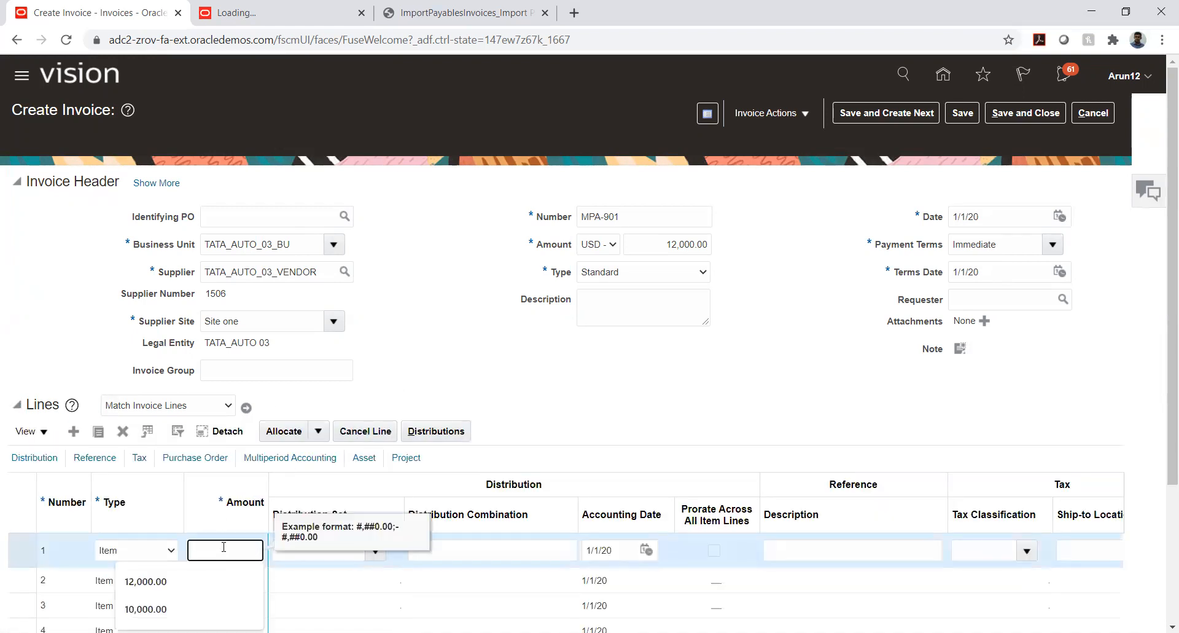
type("100")
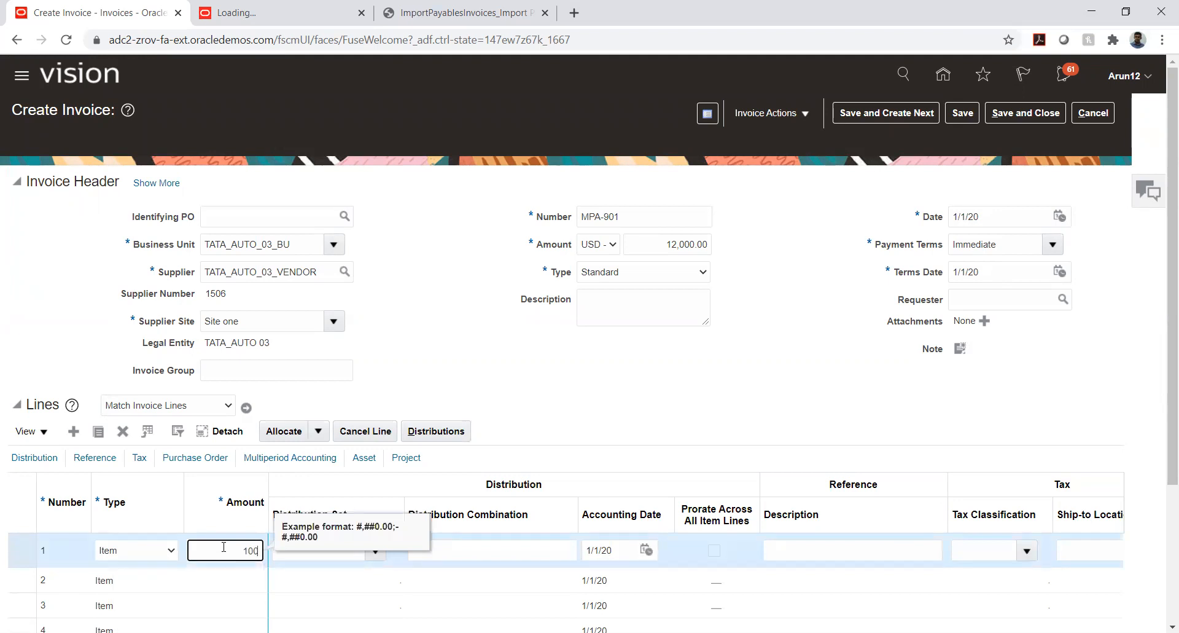
key("BackSpace")
key("BackSpace")
type("2000")
key("Tab")
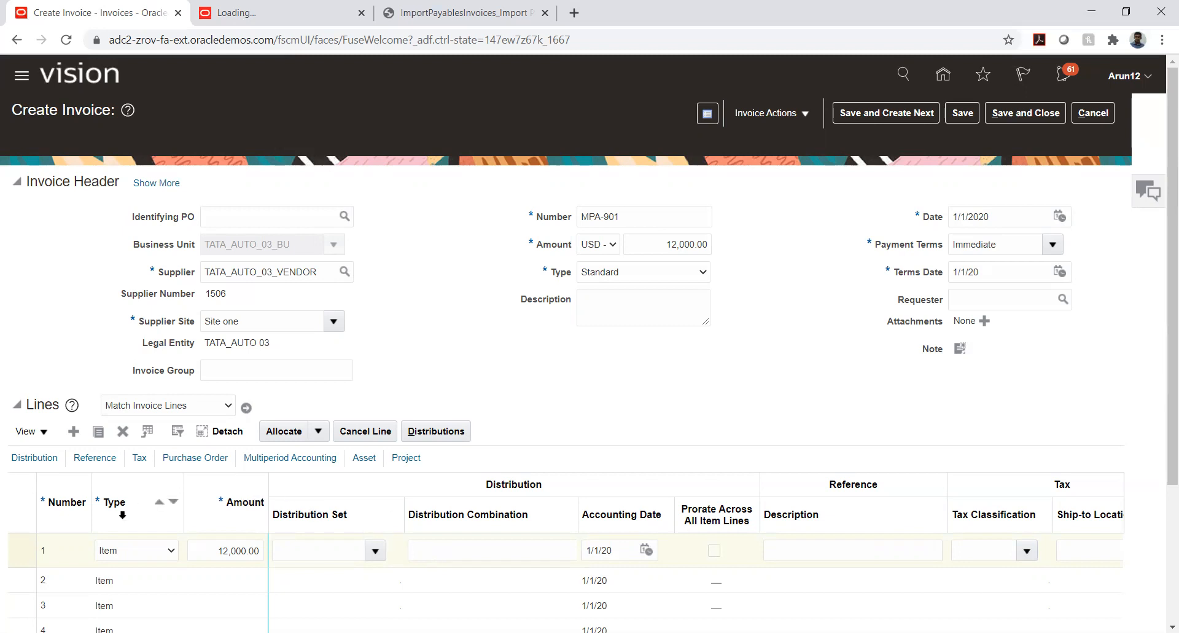
Bring the lines' Multiperiod Accounting fields into view and examine which Multiperiod Accounting columns are enabled for the lines table
left_click(269, 458)
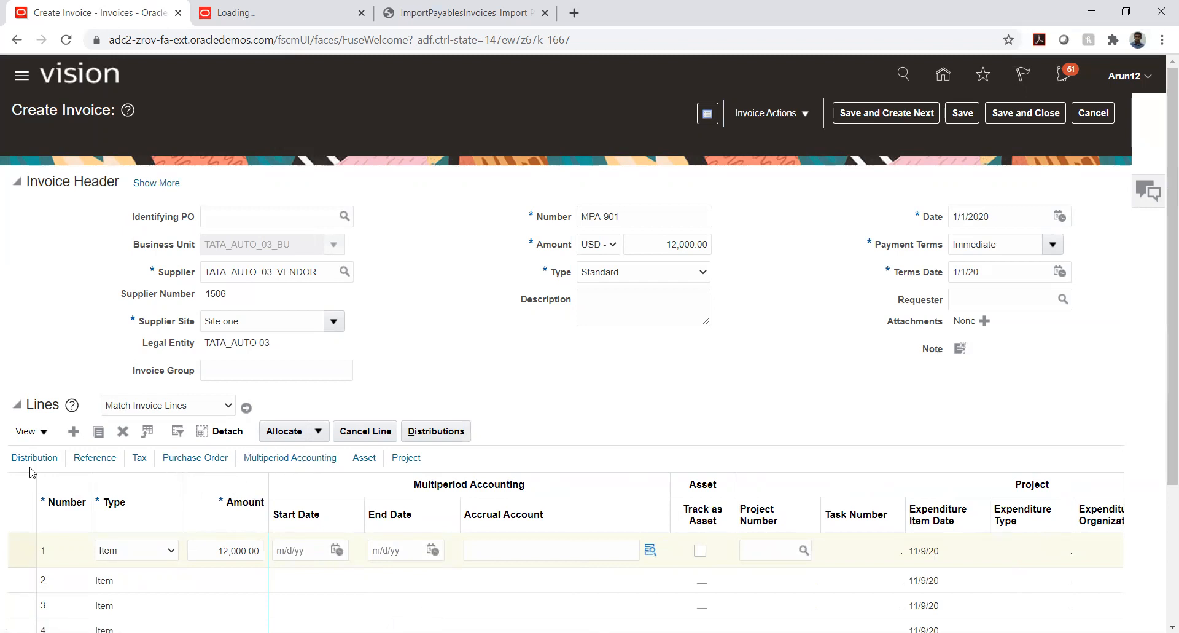
left_click(35, 432)
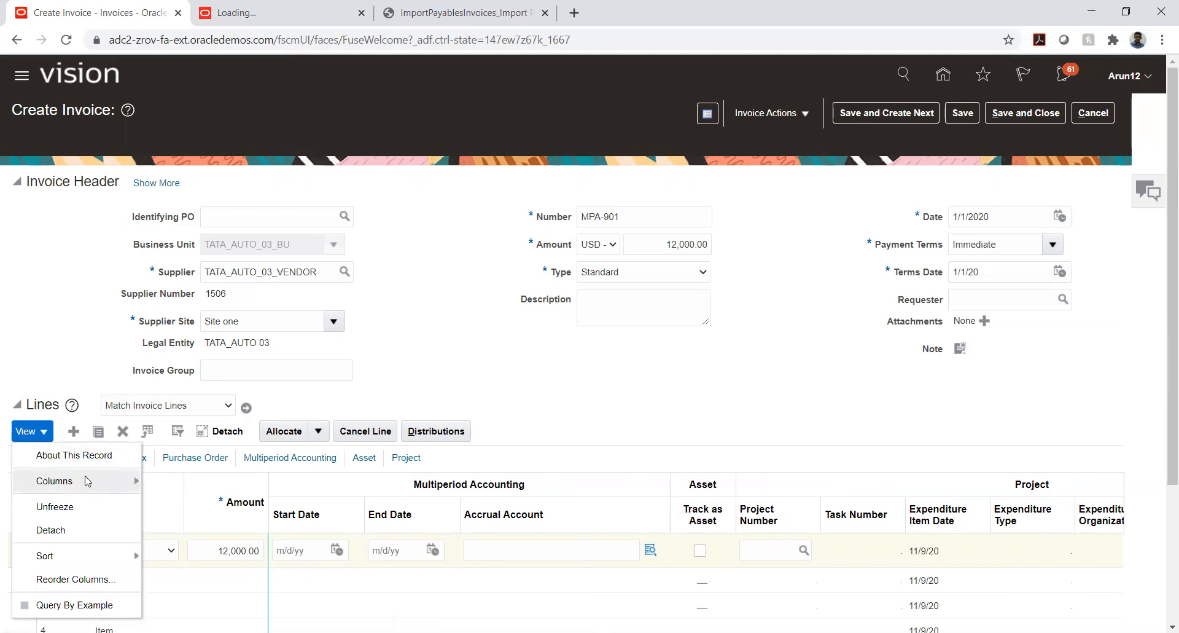
mouse_move(88, 481)
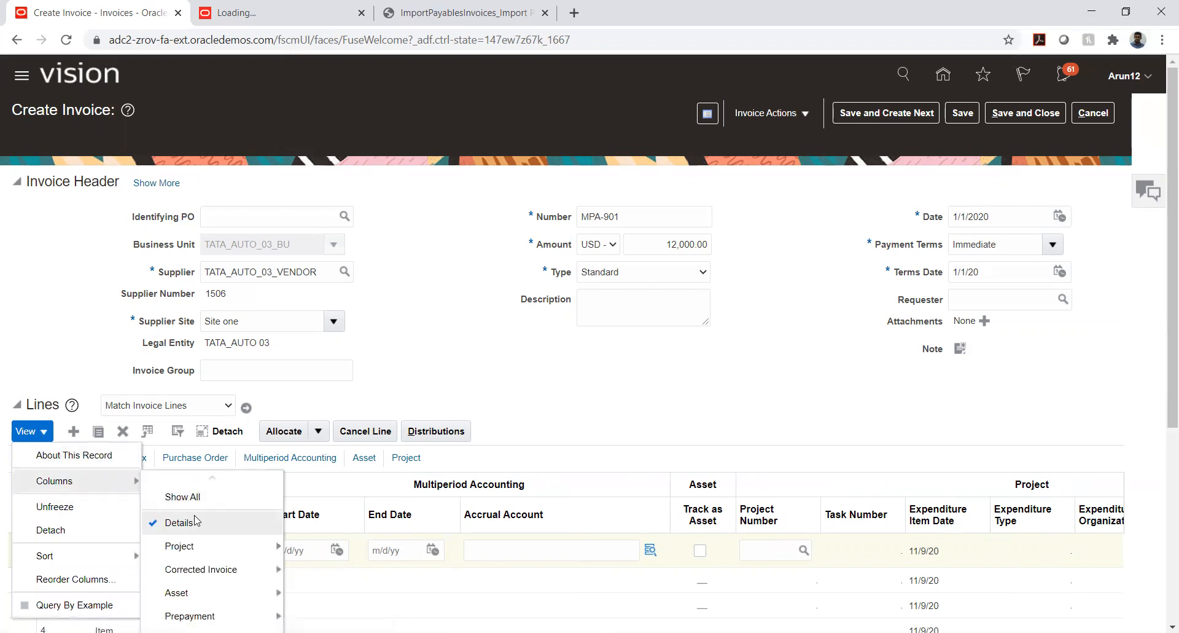
scroll(181, 546, "down", 1)
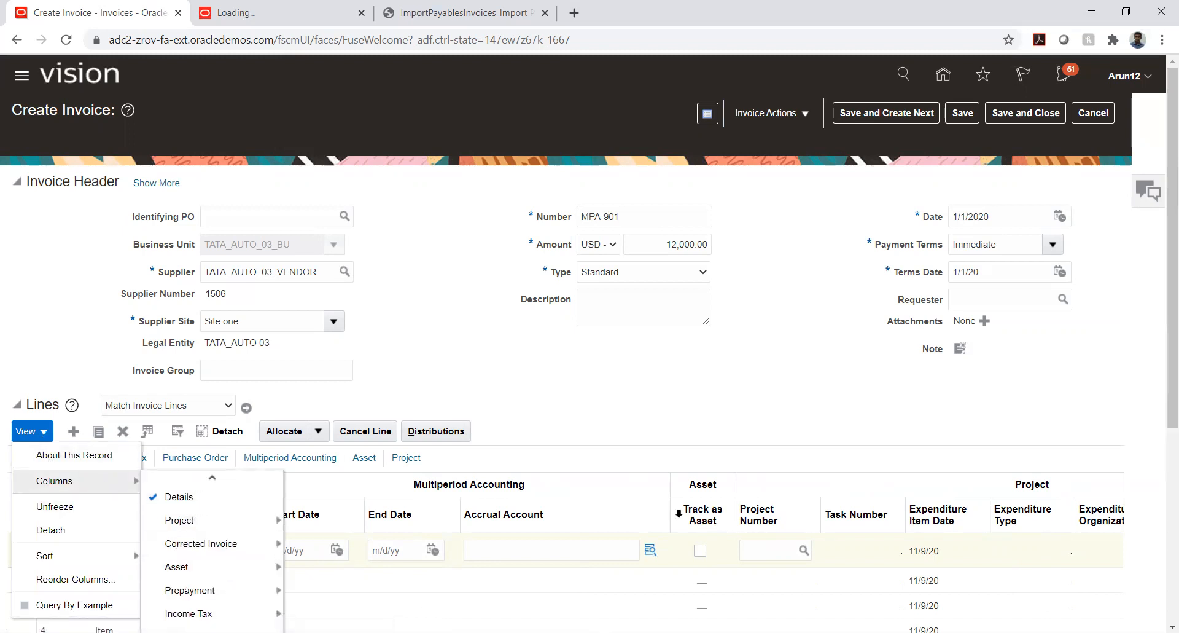
scroll(1151, 466, "down", 3)
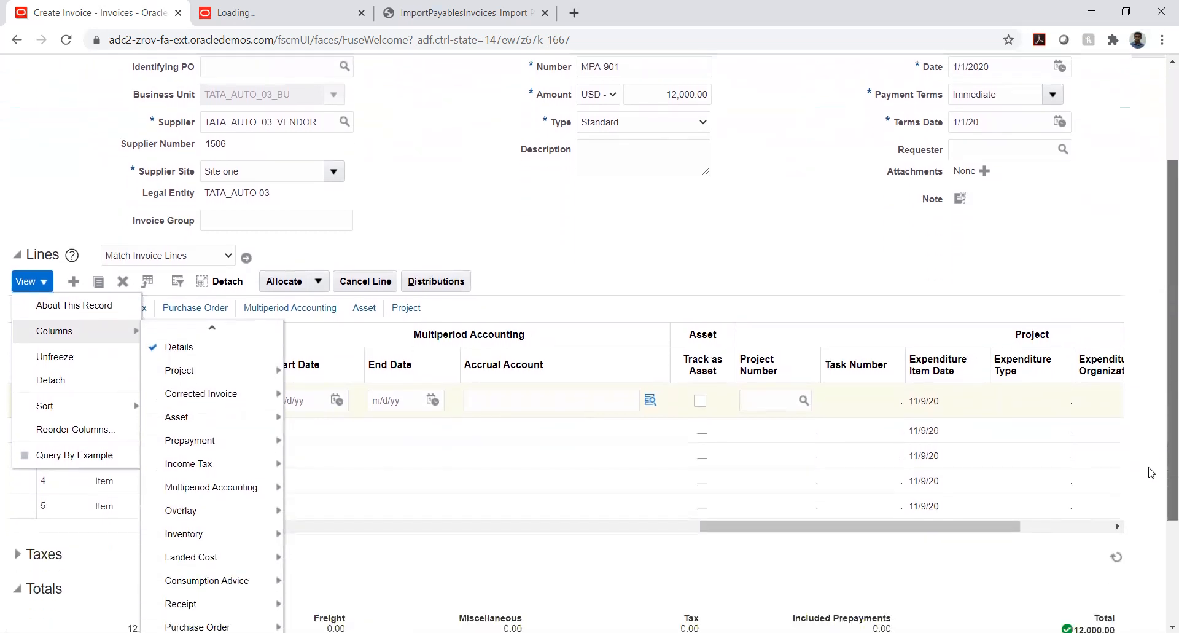
scroll(1151, 466, "down", 3)
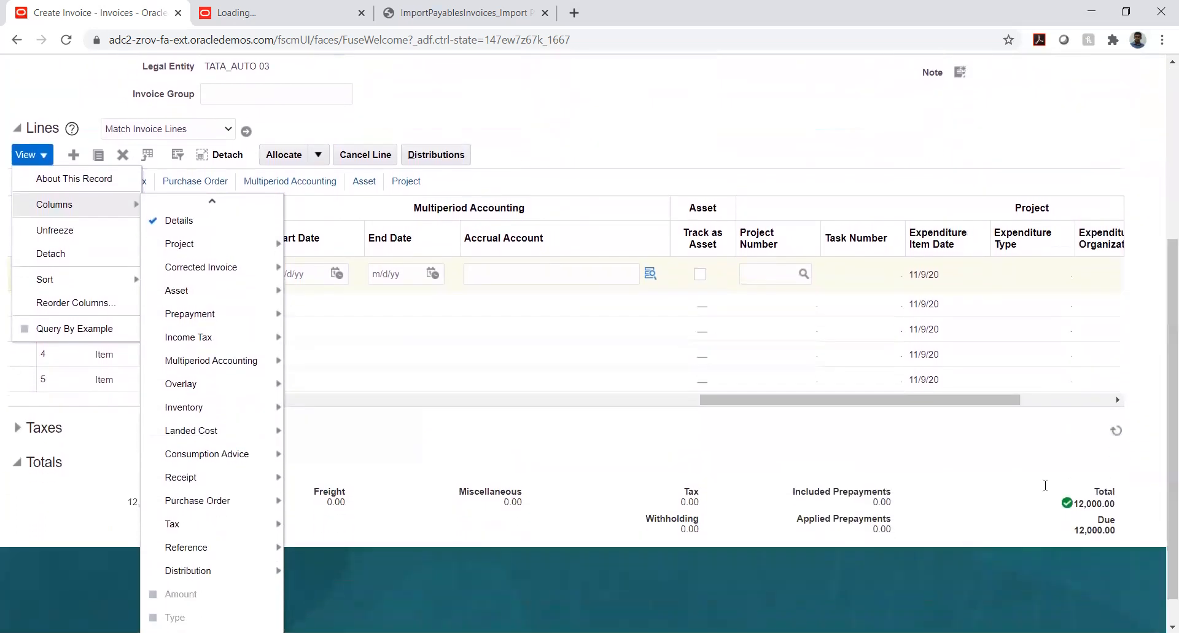
mouse_move(221, 365)
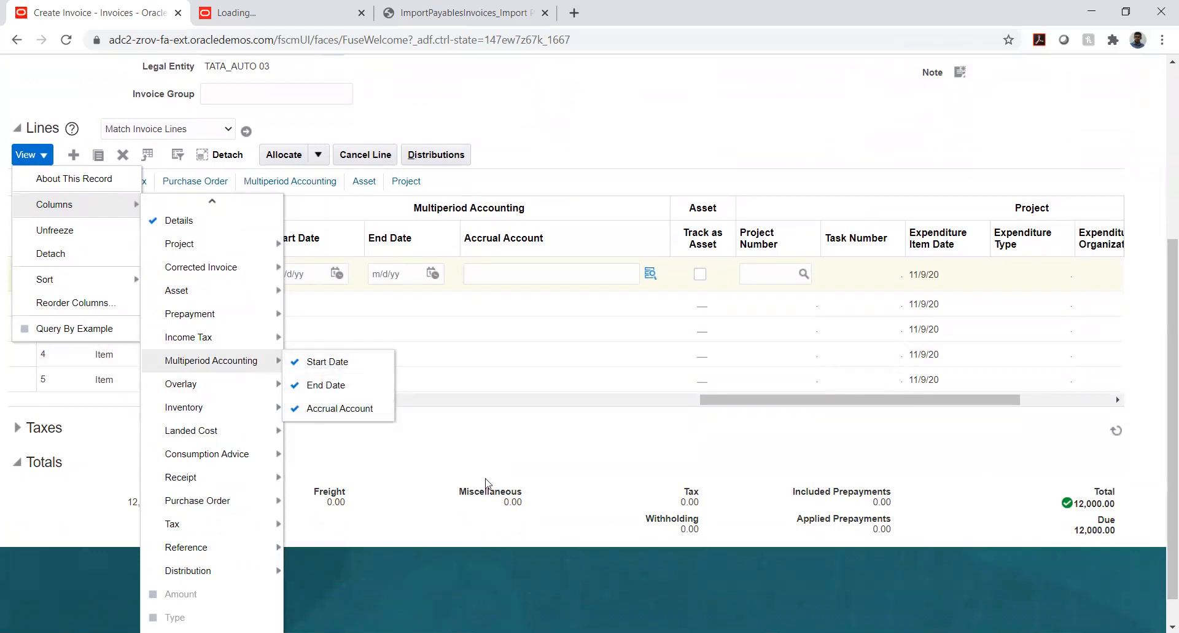
left_click(480, 440)
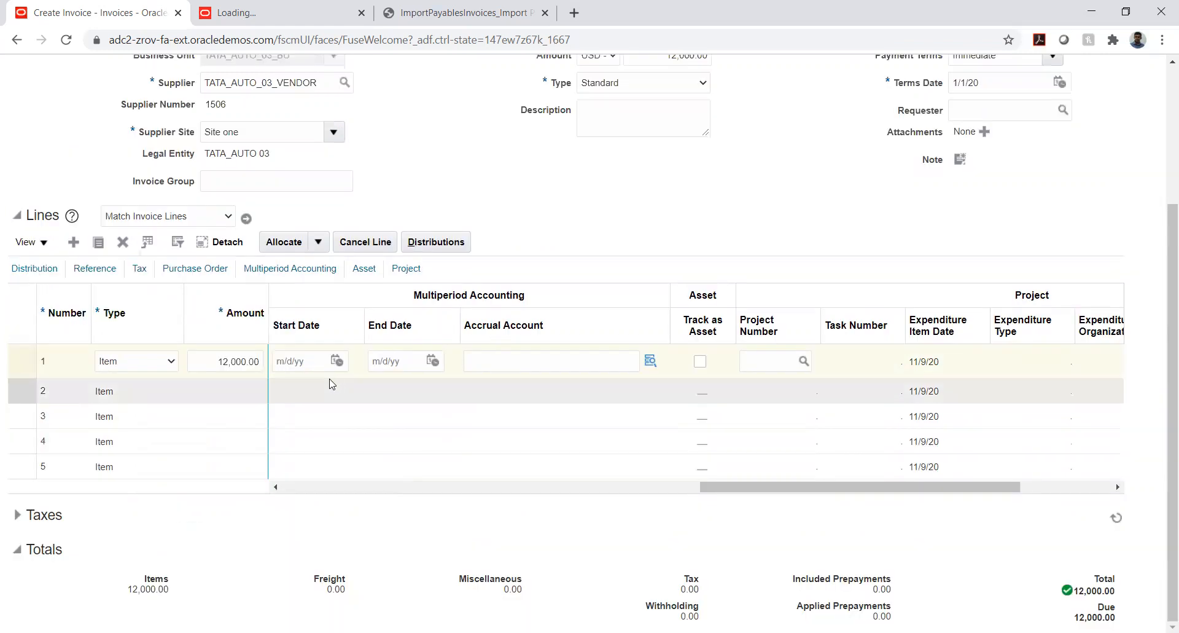
Set line 1's multiperiod accounting start date to 1/1/20 and end date to 12/1/20
left_click(337, 361)
left_click(389, 387)
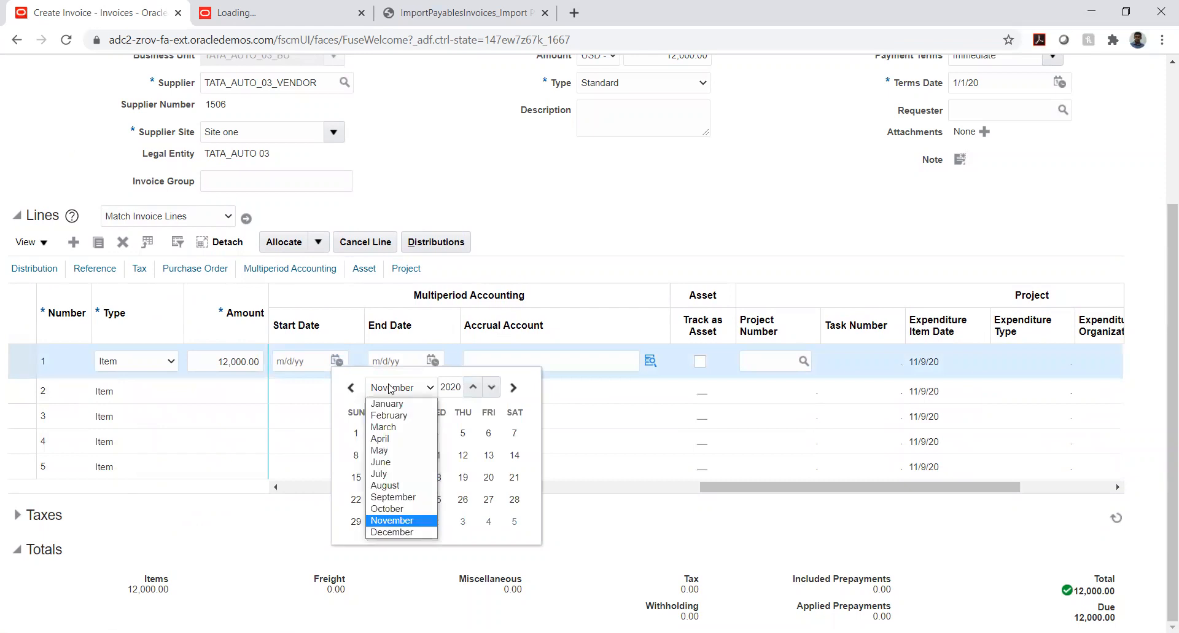
left_click(387, 405)
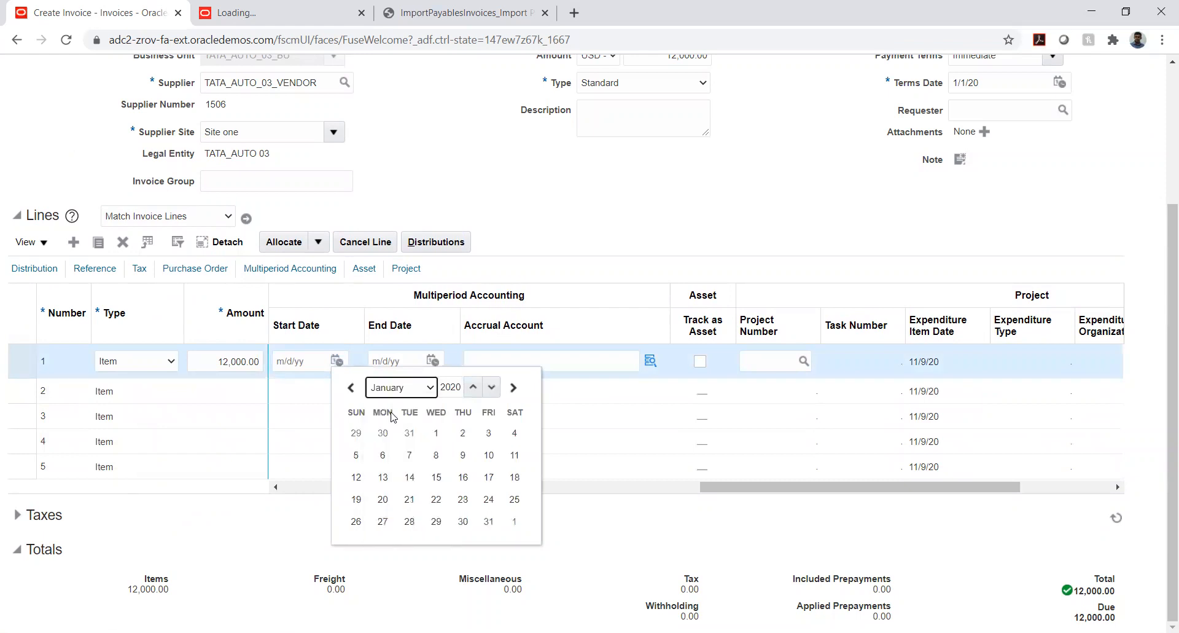
left_click(436, 433)
left_click(433, 360)
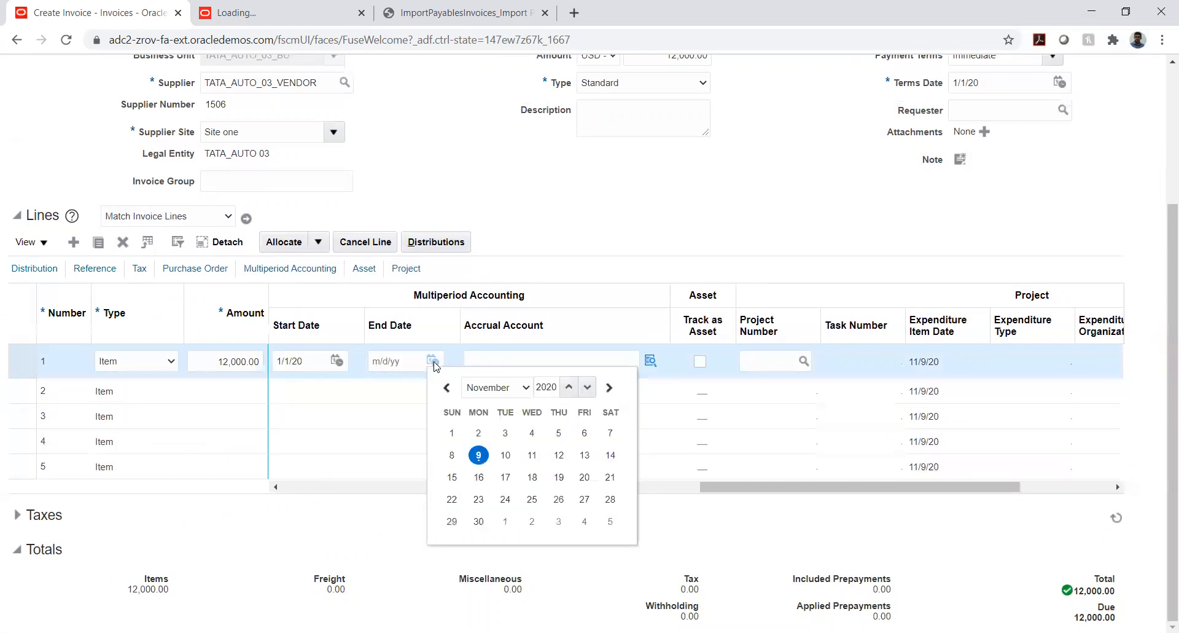
left_click(471, 389)
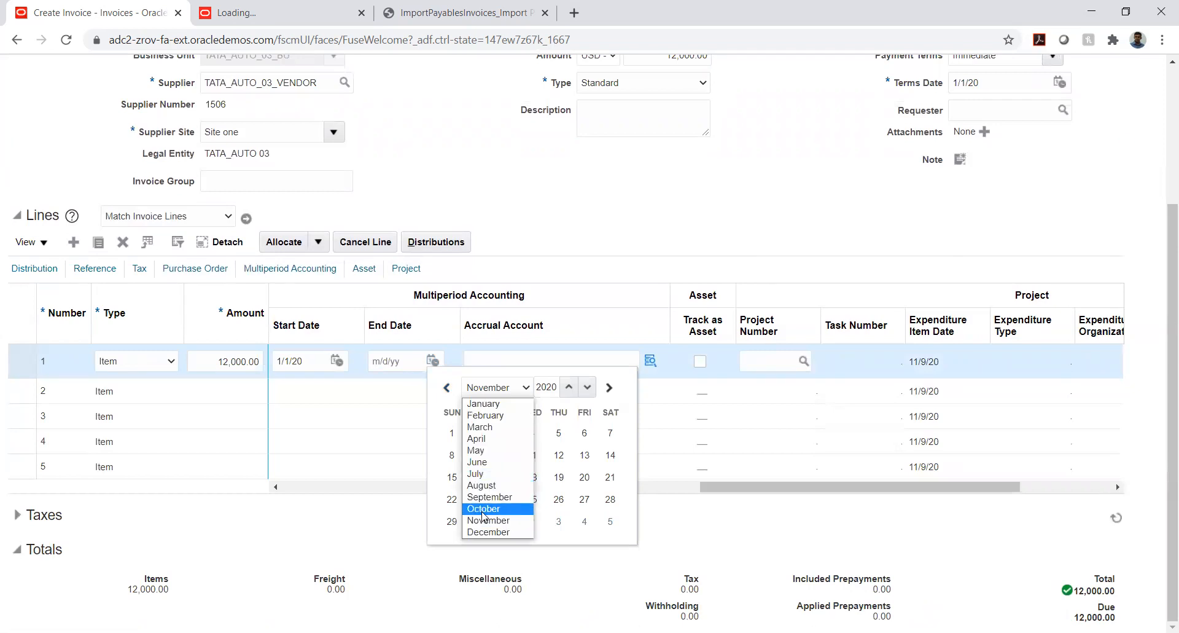
left_click(483, 532)
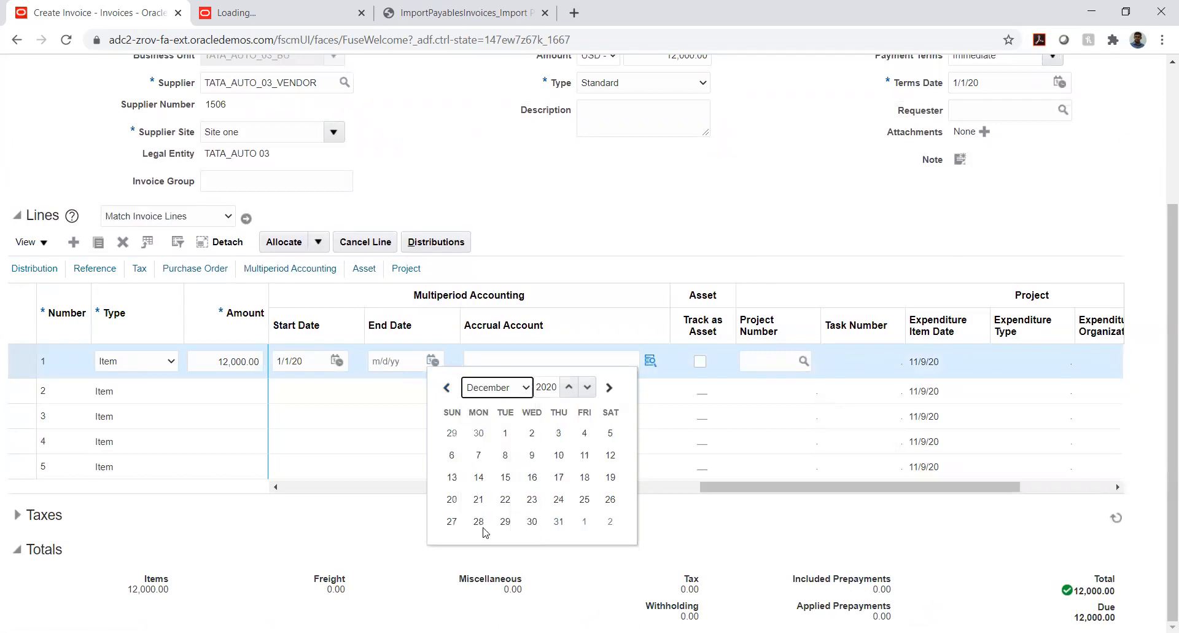
left_click(504, 433)
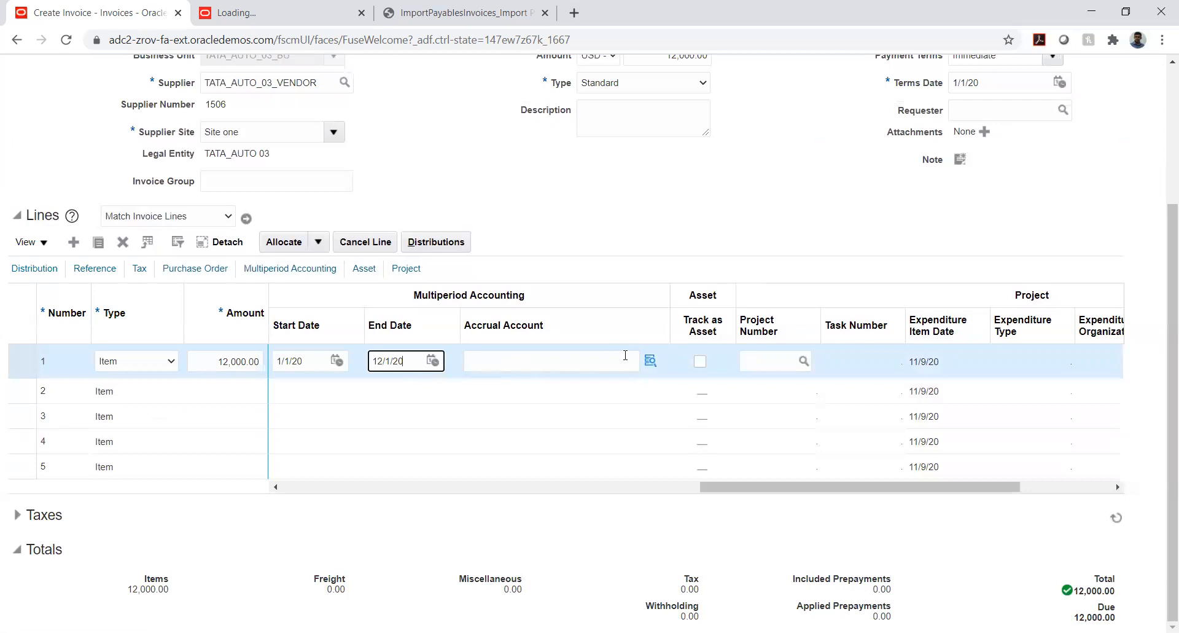
Start line 1's accrual account combination with TATA_COMP 03 (AUTOMOBILE ENTITY 03) and TATA_LOC 10 (Default Location)
left_click(650, 362)
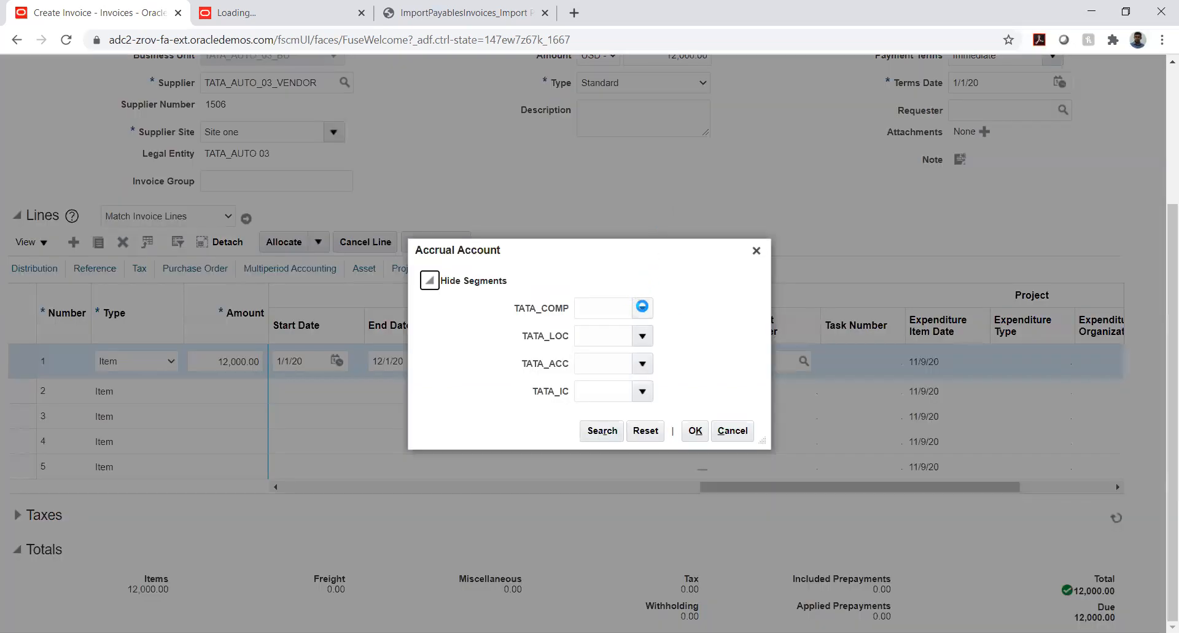
left_click(643, 309)
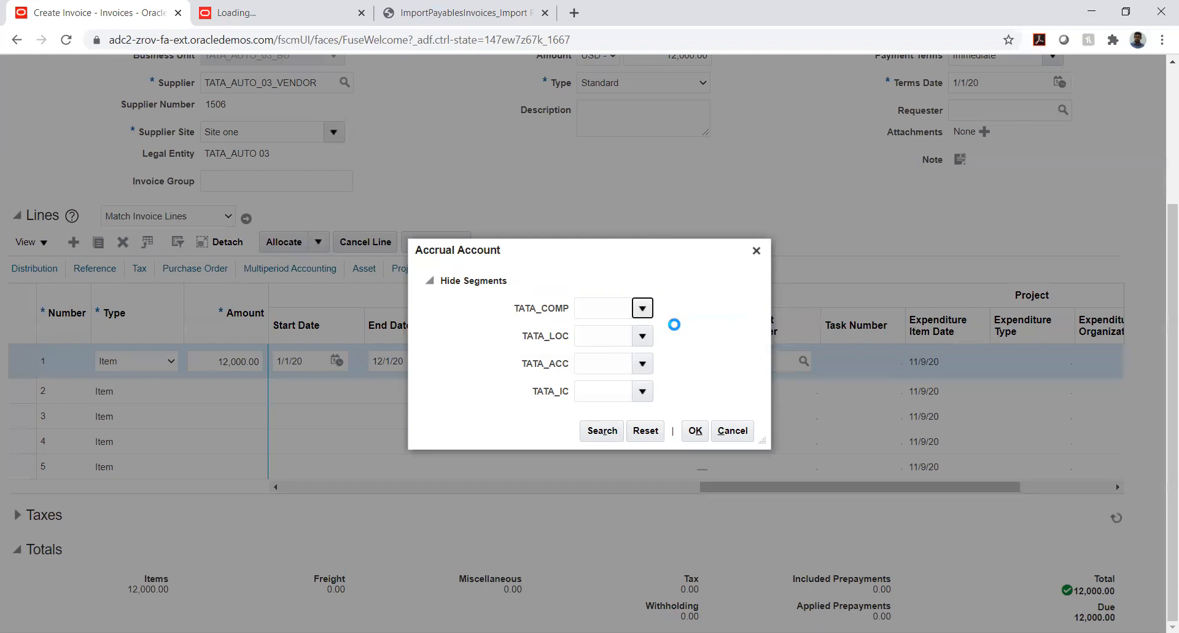
left_click(669, 330)
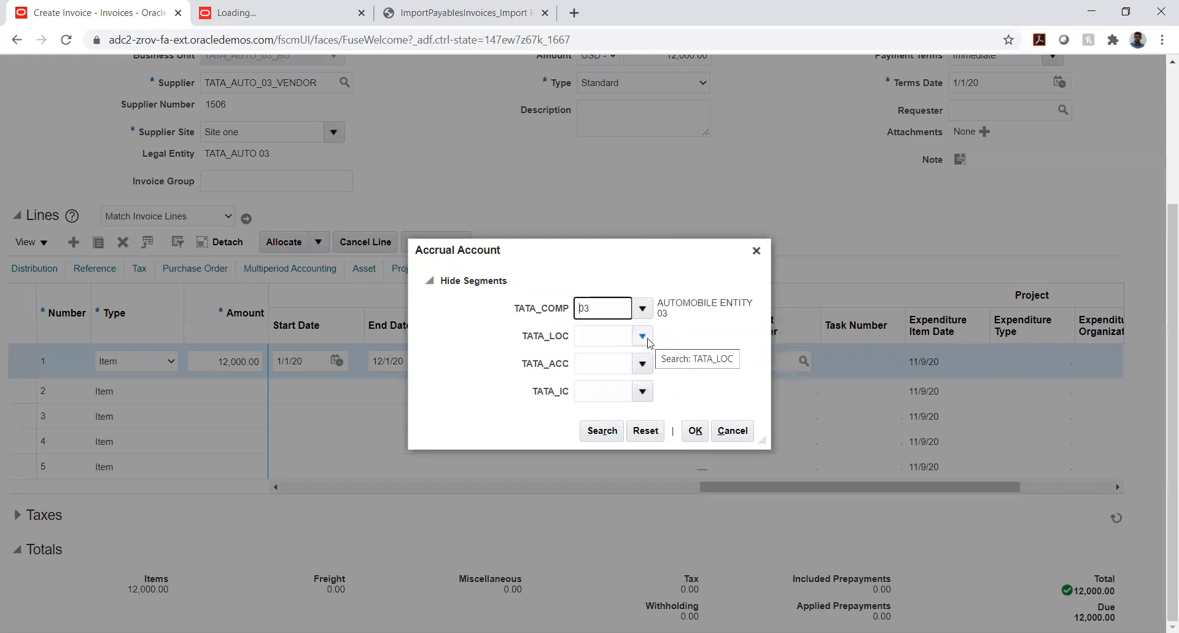
left_click(645, 337)
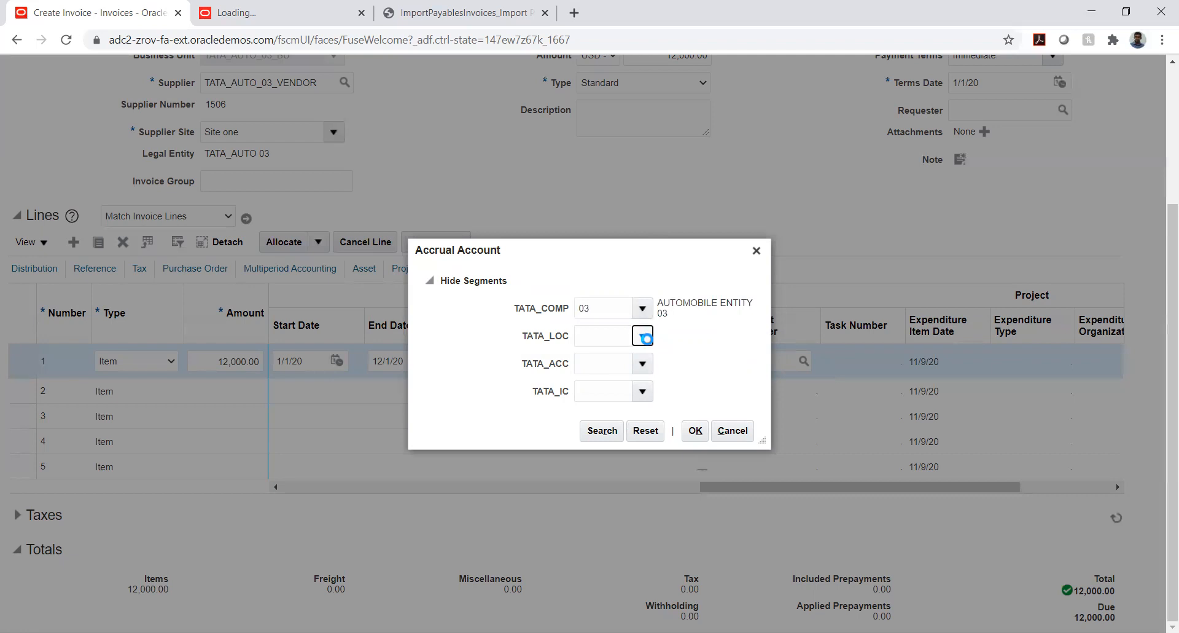
left_click(683, 347)
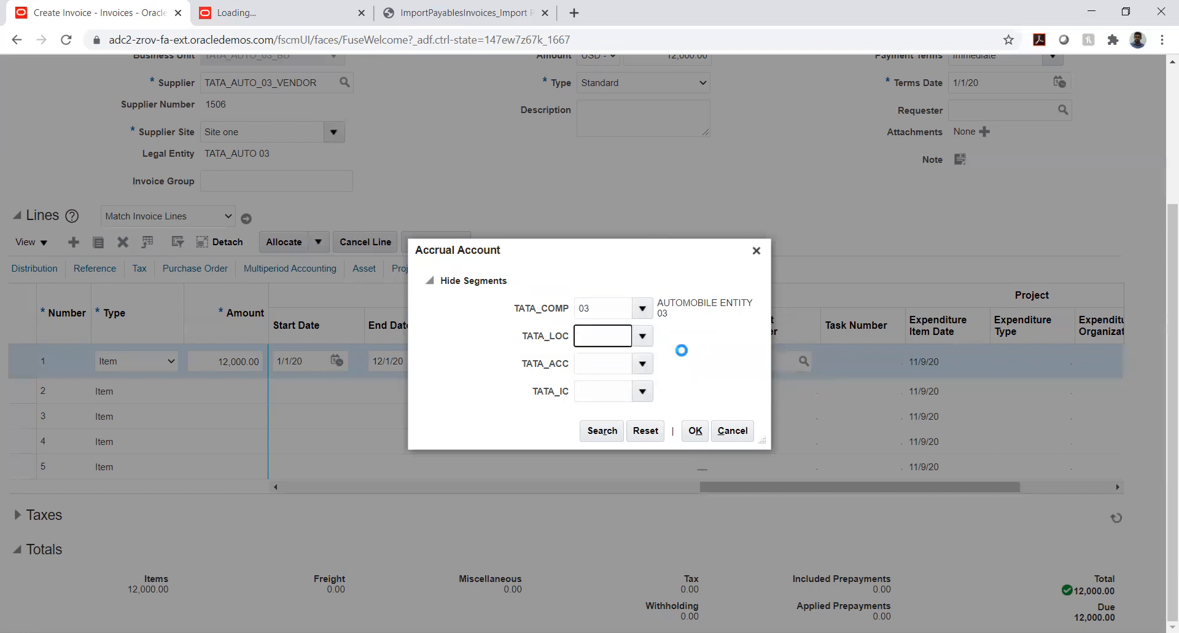
Search the TATA_ACC segment values by description %accru% and select 2385, Accrued Expenses
left_click(642, 363)
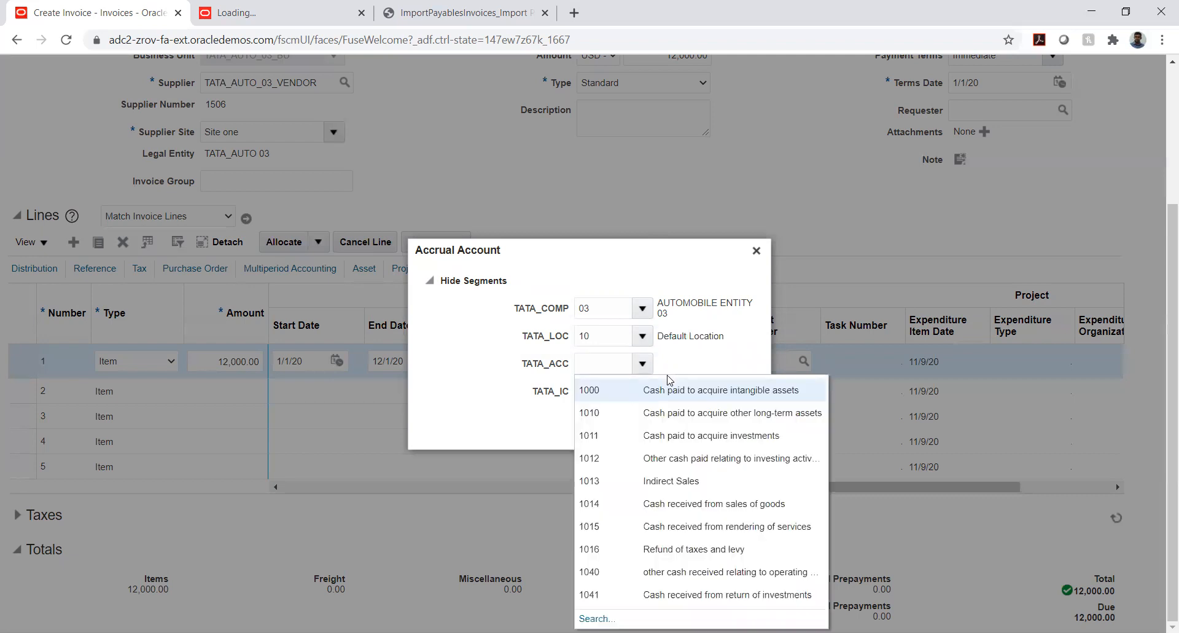
left_click(597, 618)
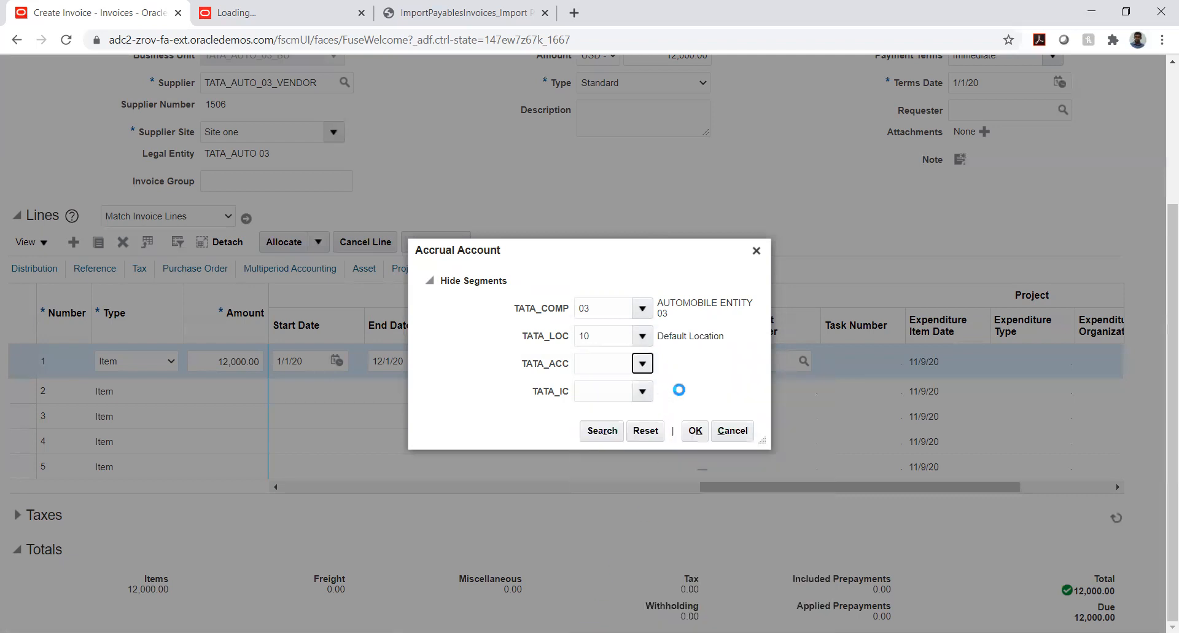
left_click(564, 343)
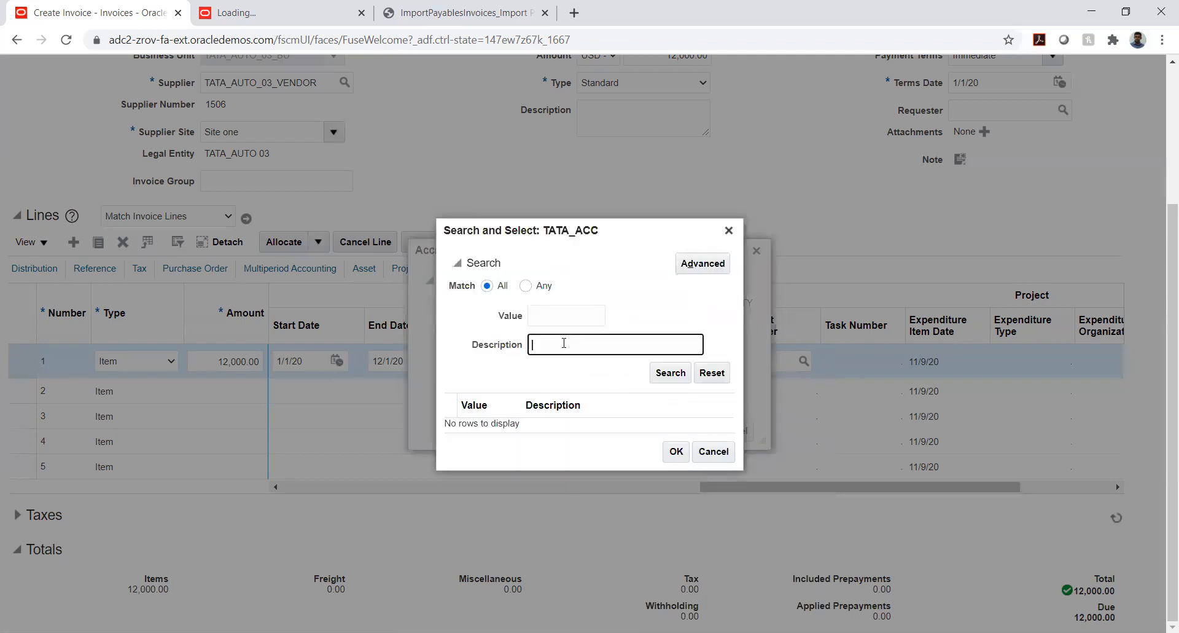
type("%")
type("accrued")
key("Return")
left_click(588, 348)
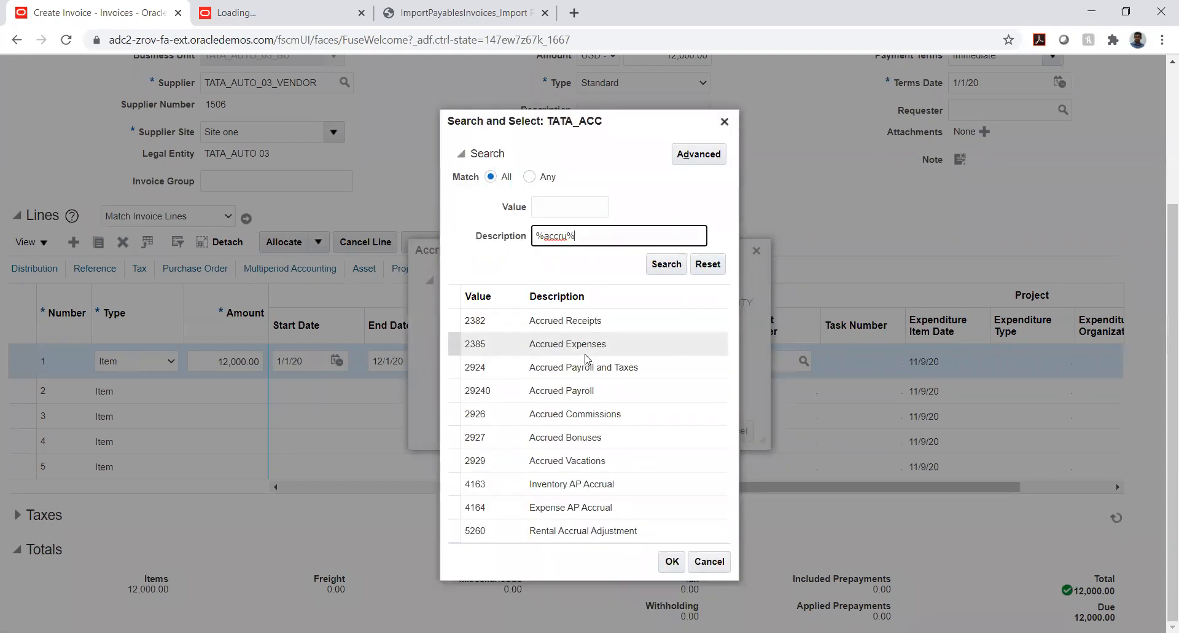
left_click(672, 562)
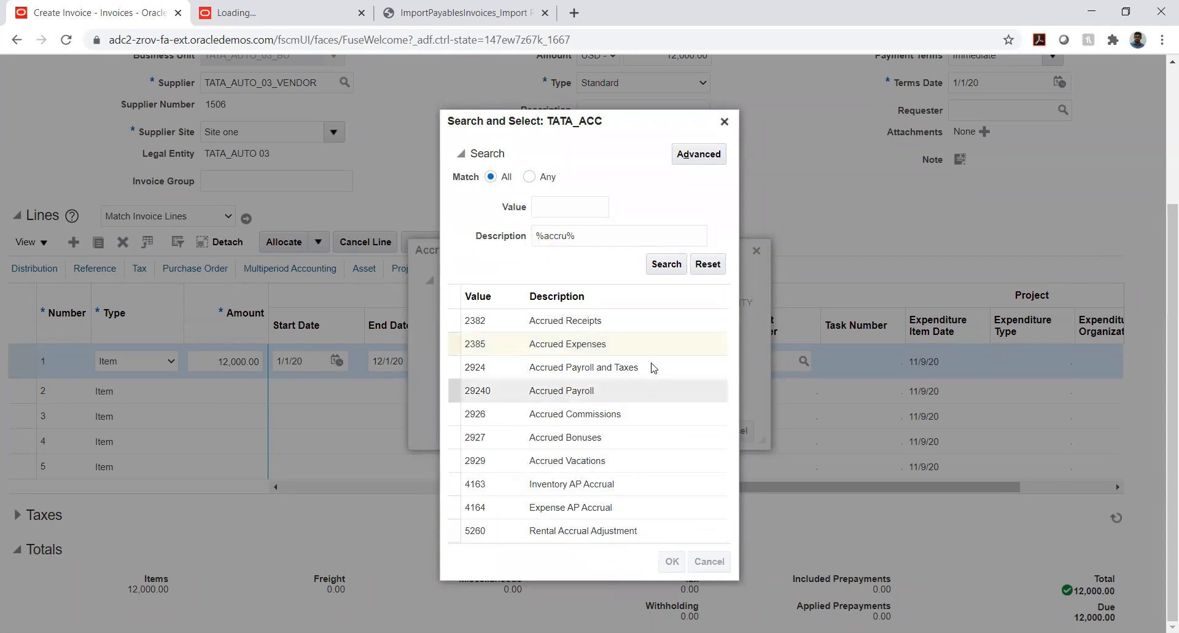
Set the accrual account's TATA_IC segment to 03 (AUTOMOBILE ENTITY 03) and accept the account combination
left_click(643, 393)
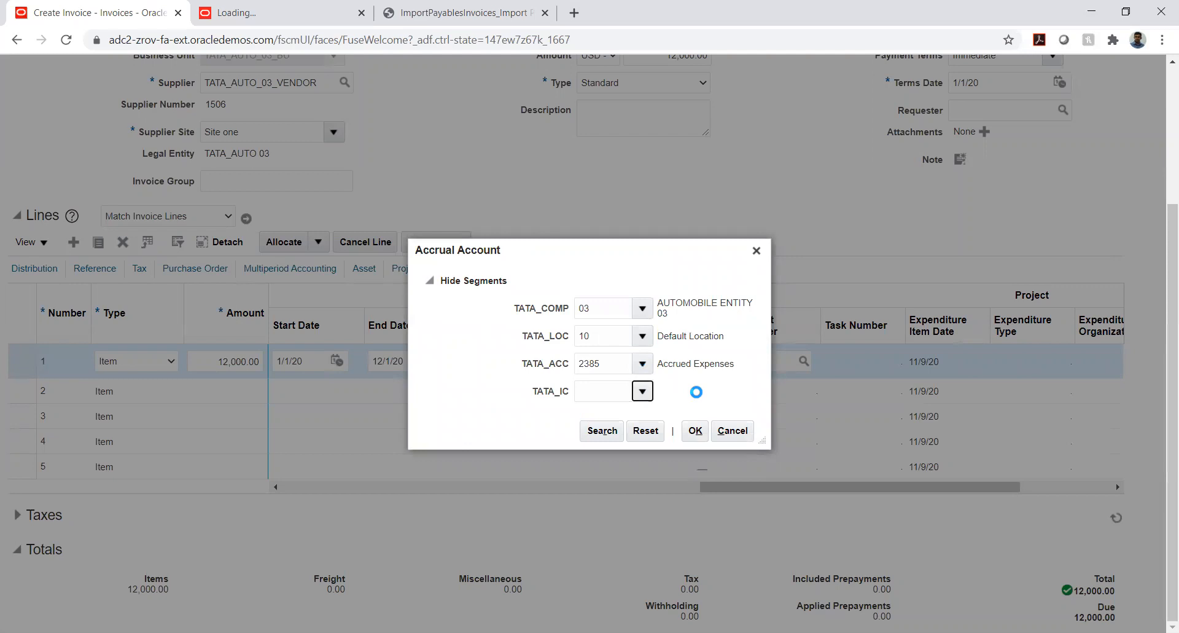
left_click(619, 416)
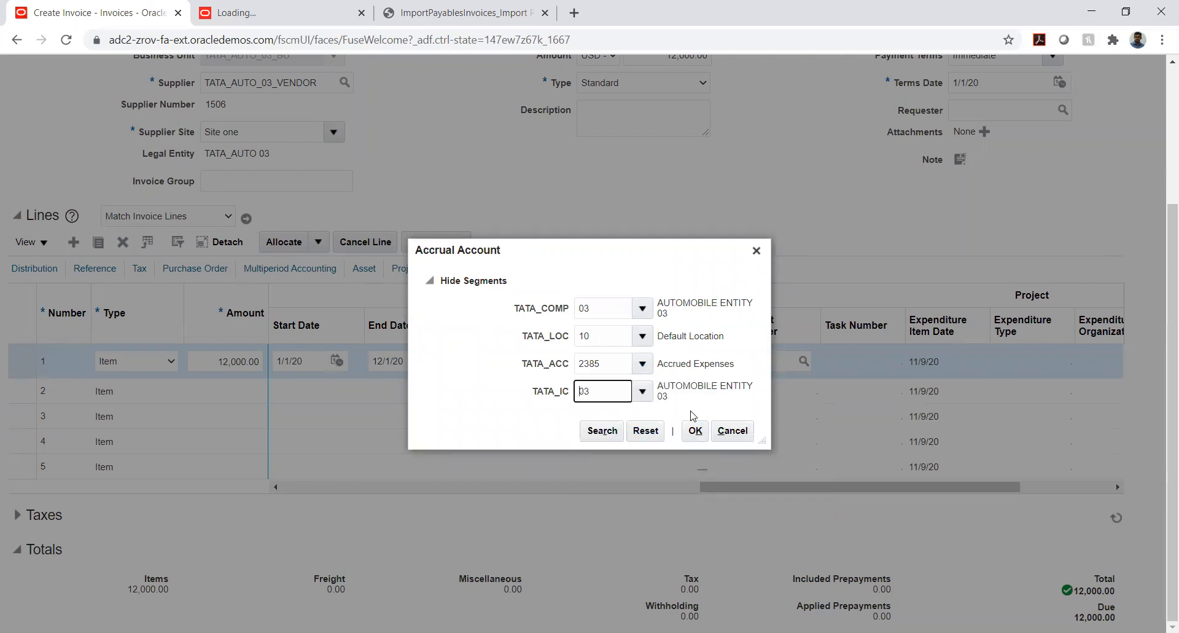
left_click(694, 433)
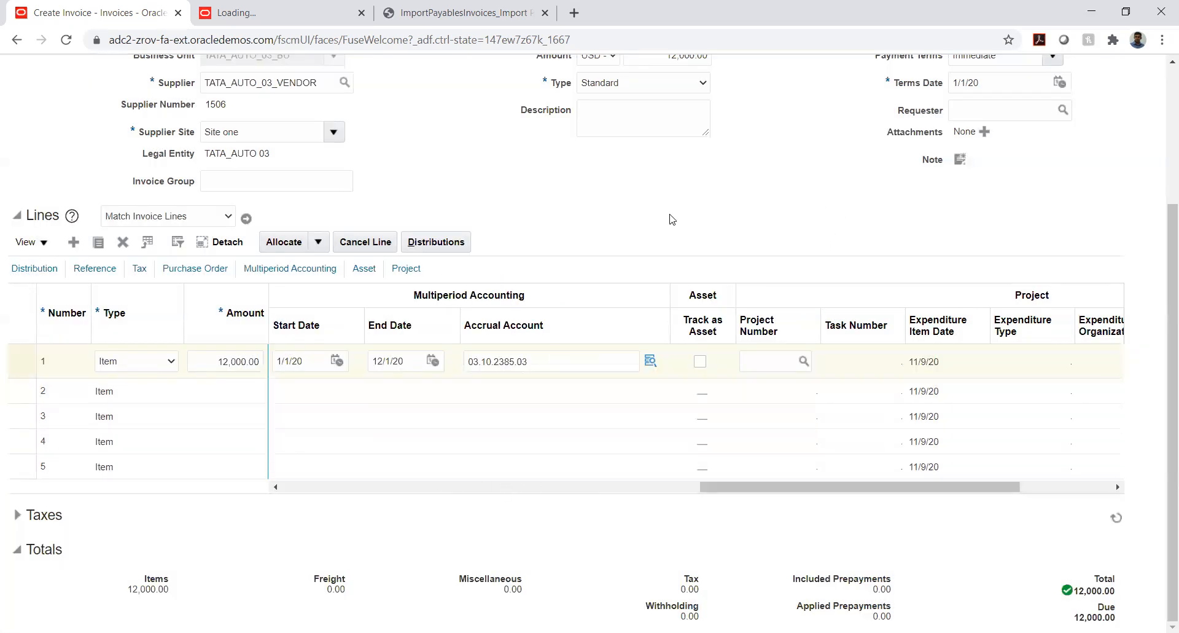
Validate invoice MPA-901 and dismiss the invoice summary
scroll(669, 219, "up", 3)
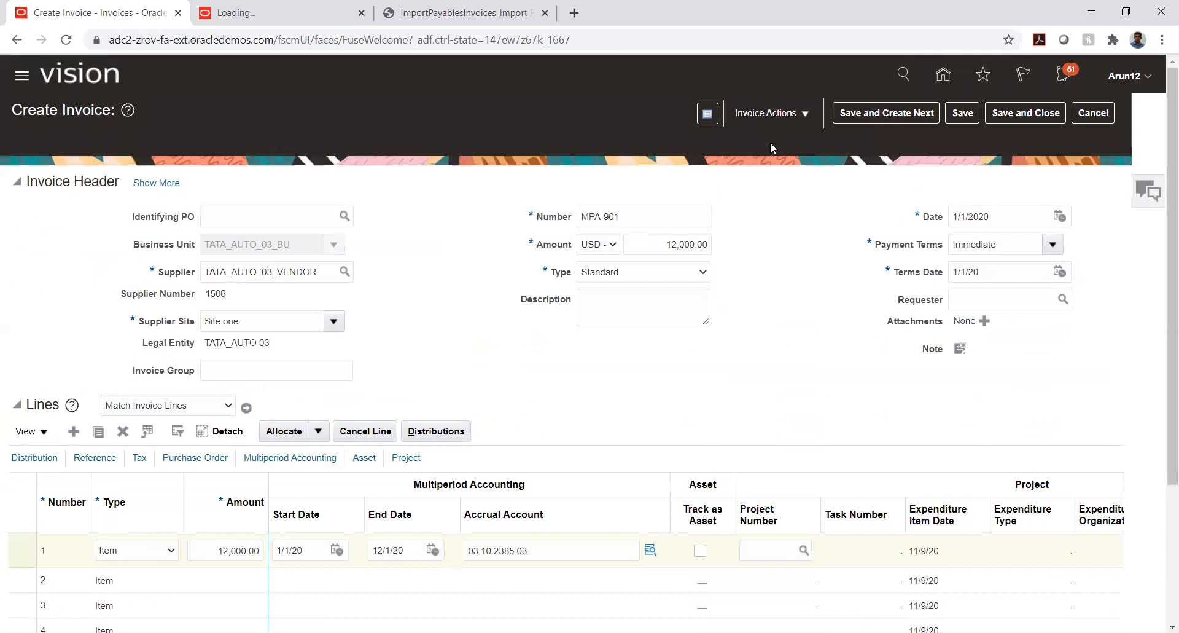
left_click(801, 116)
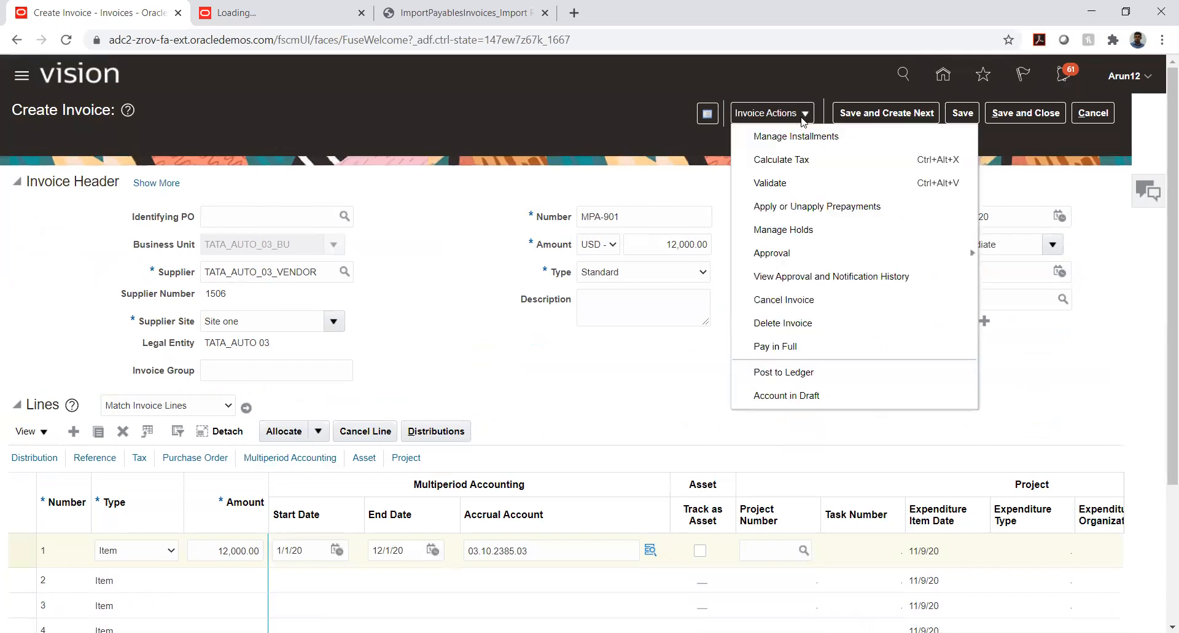
left_click(770, 183)
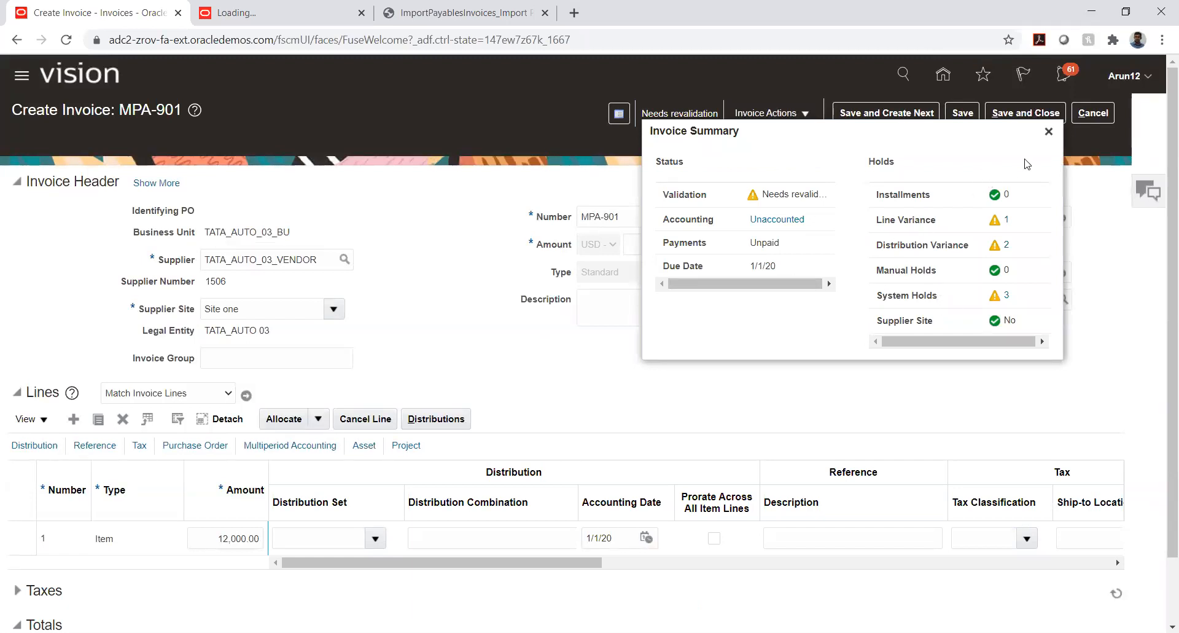
left_click(1048, 131)
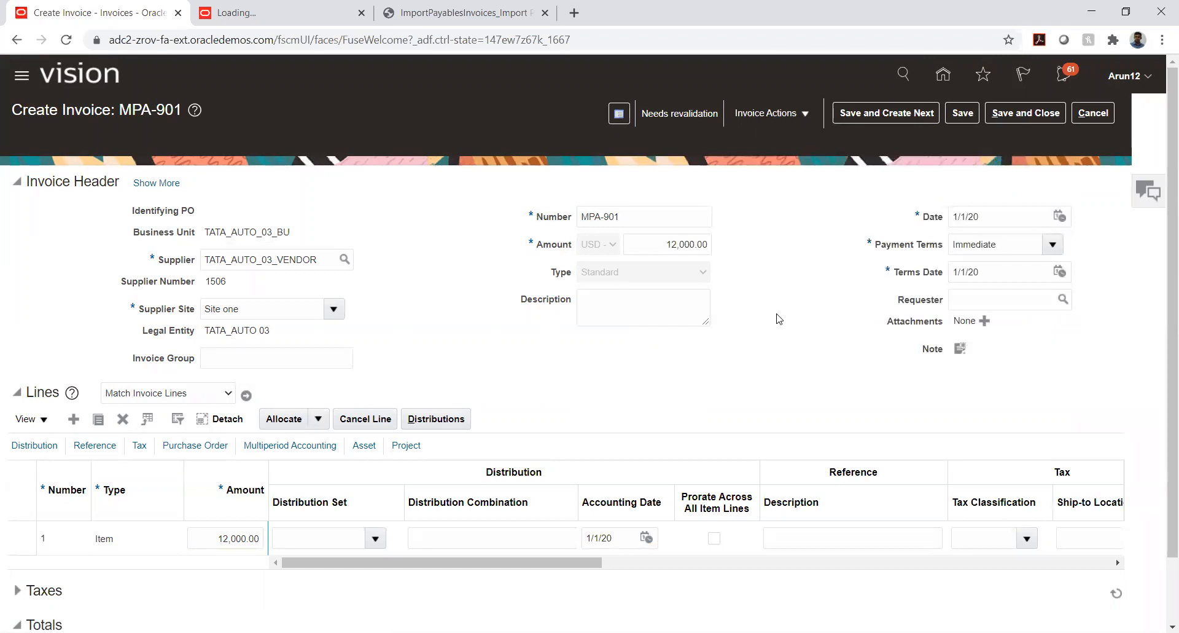
Set both the invoice header amount and the line 1 amount to 12,600.00
scroll(737, 316, "down", 2)
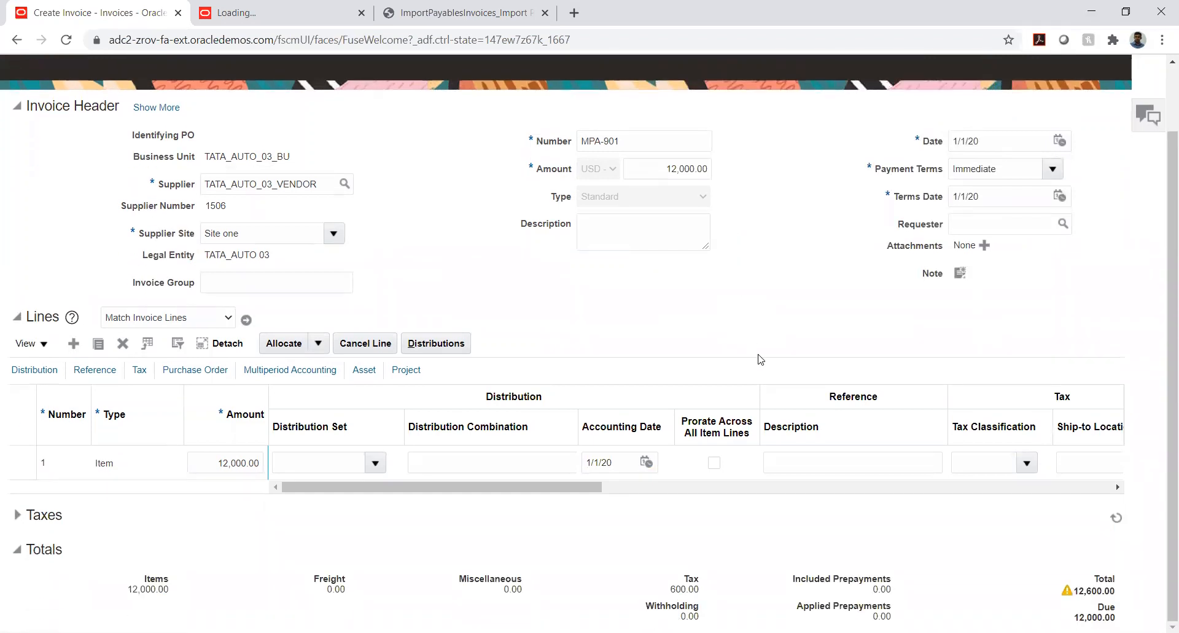
scroll(755, 419, "up", 2)
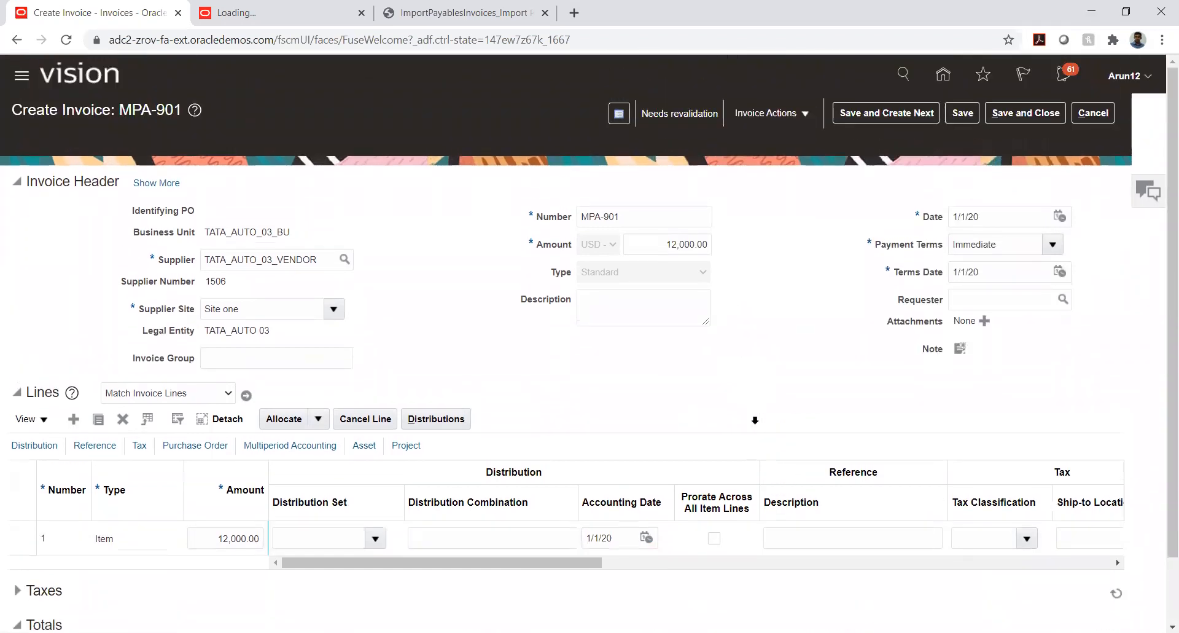
left_click(683, 242)
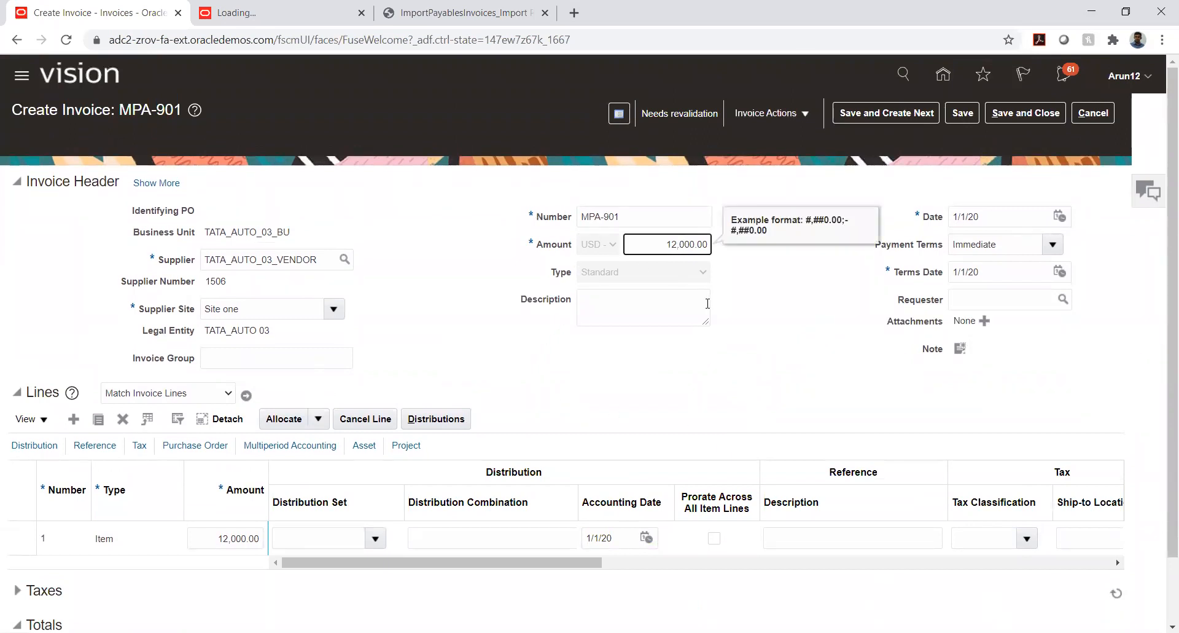
left_click(707, 304)
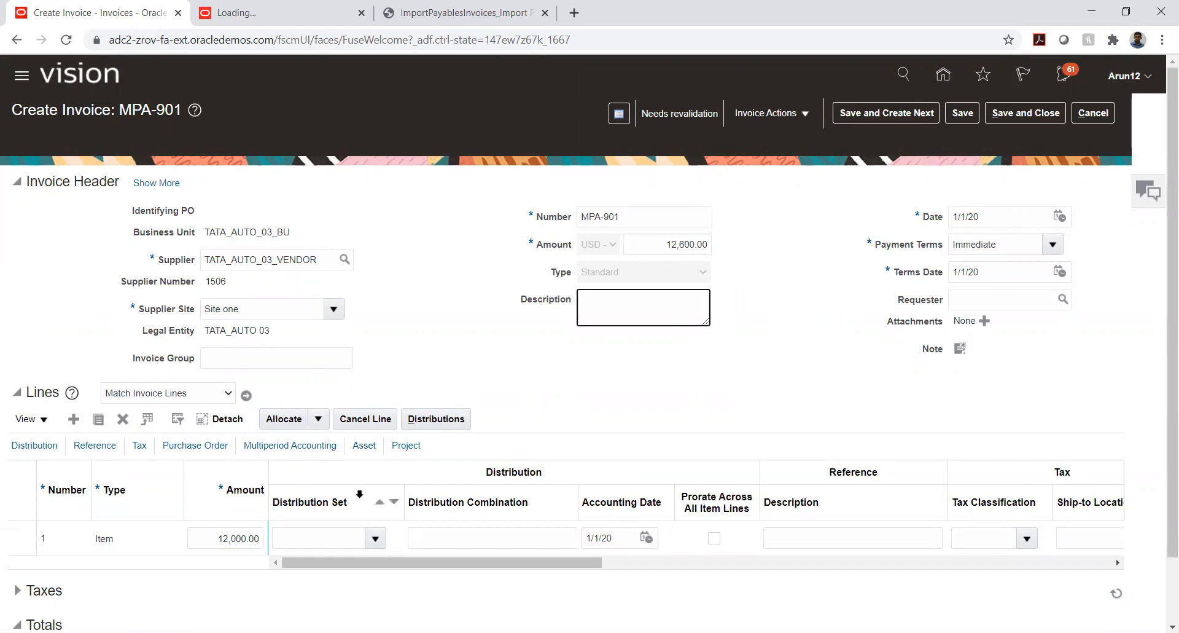
left_click(237, 538)
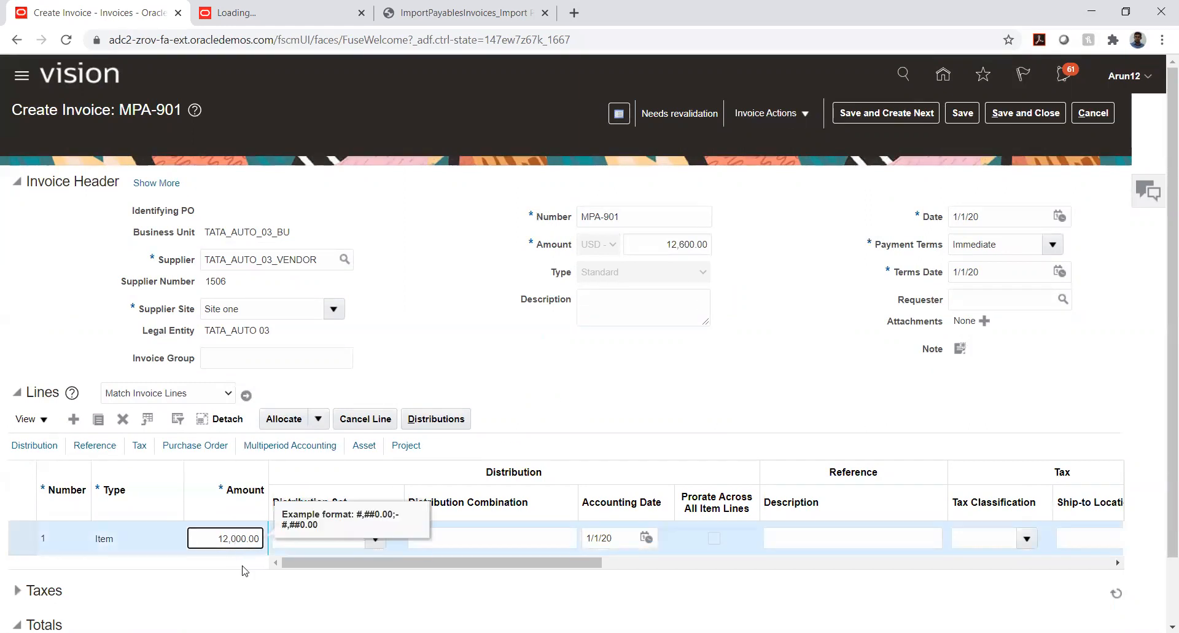
type("6")
key("Tab")
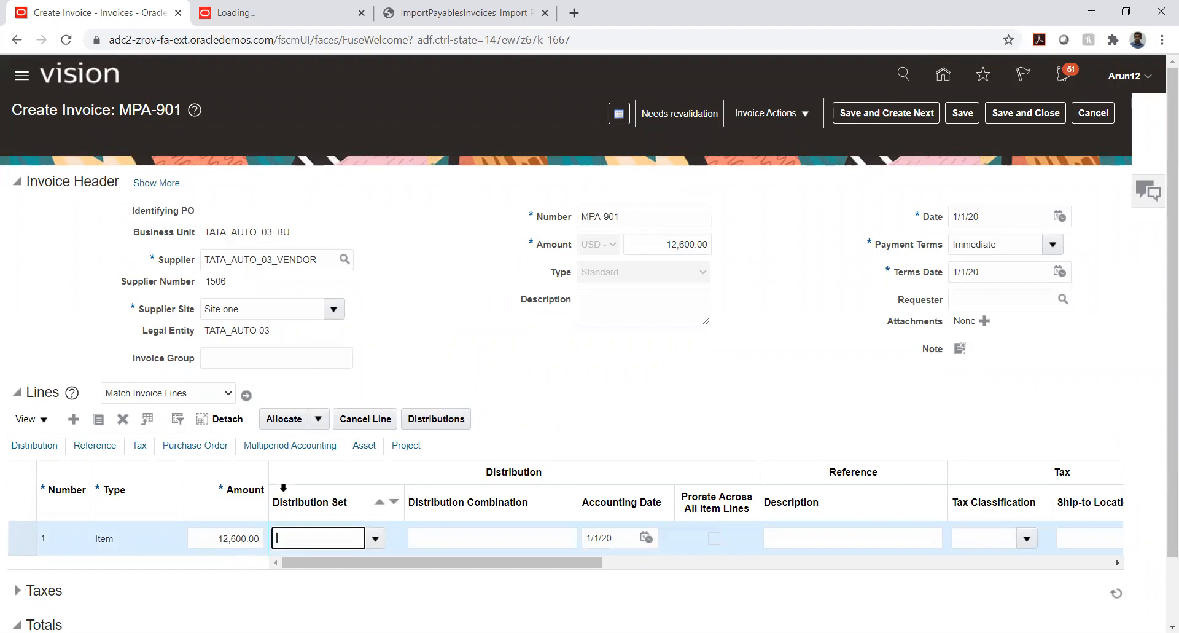
Open the distributions for invoice line 1 and add an item distribution with an amount of 12,600.00
left_click(436, 419)
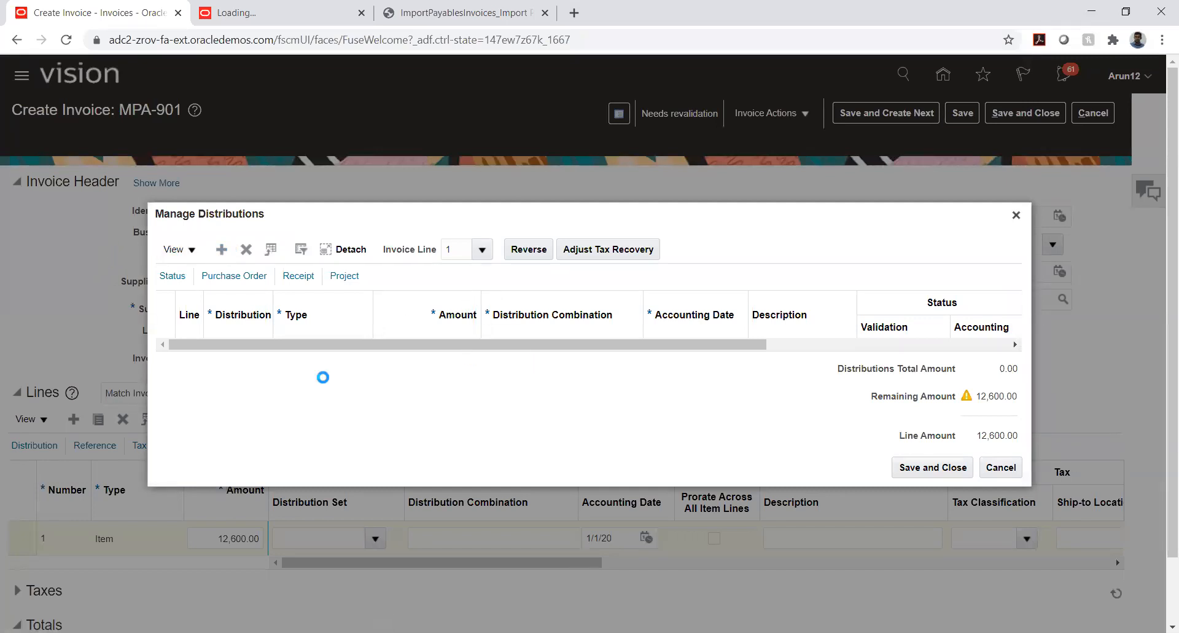
left_click(453, 344)
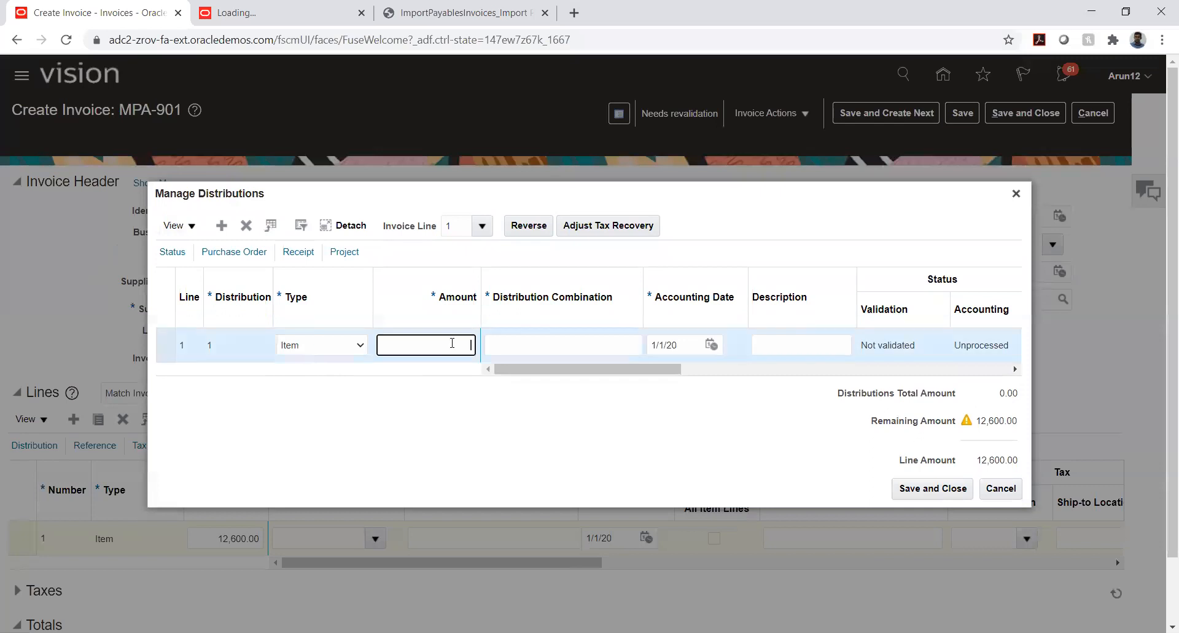
type("12,")
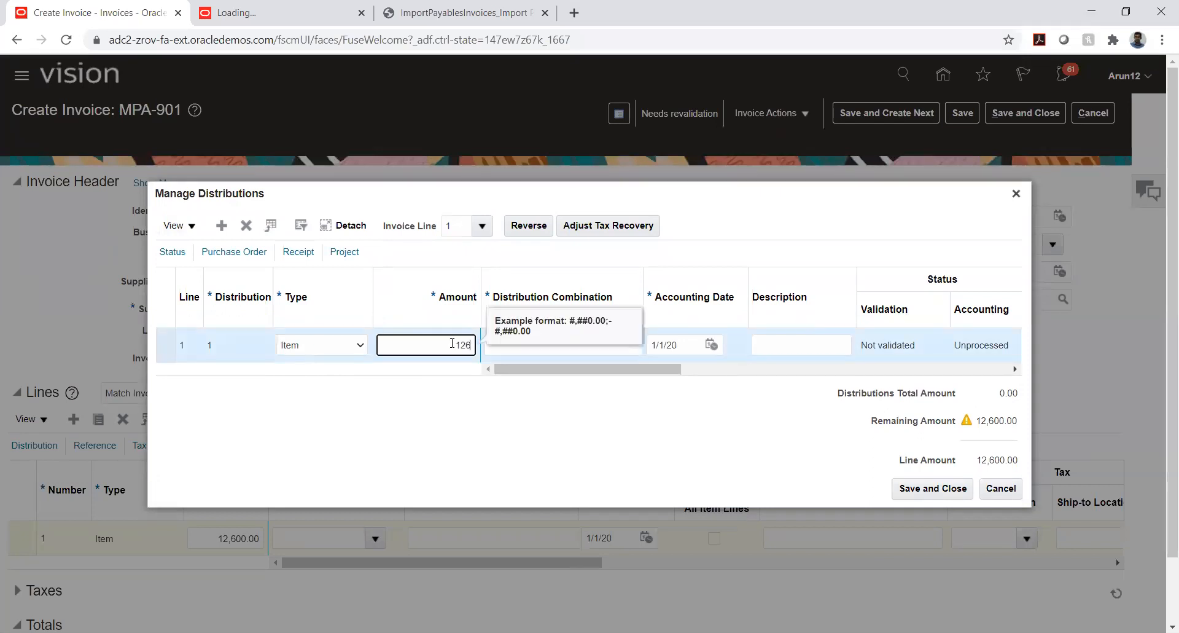
type("600")
key("Tab")
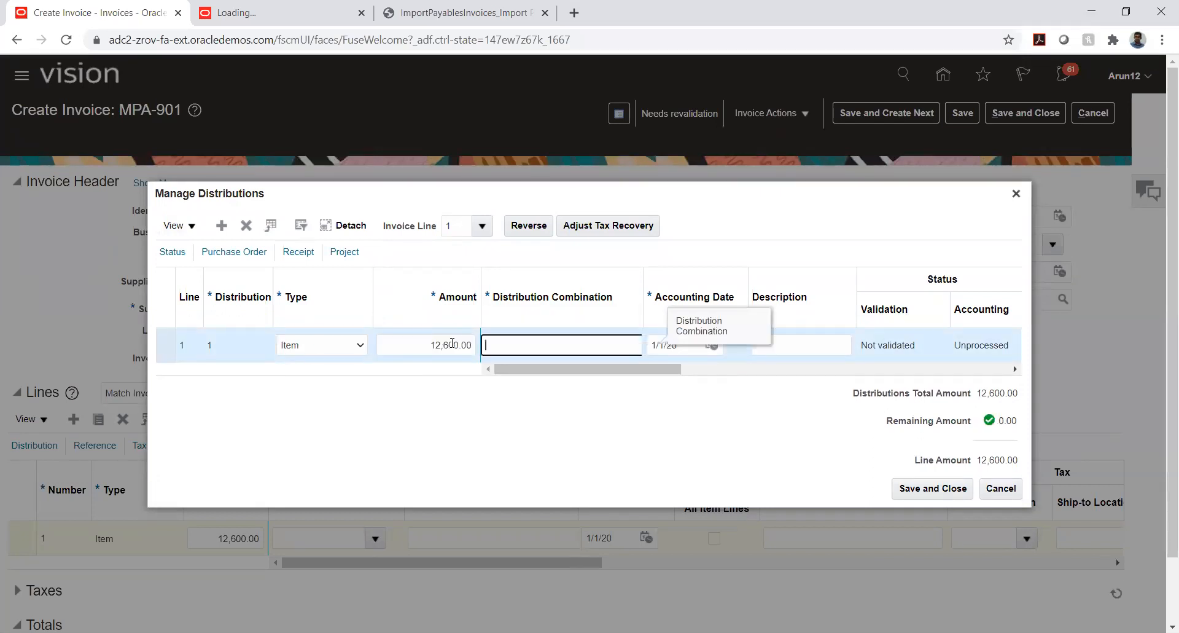
Start distribution 1's account combination with TATA_COMP 03 (AUTOMOBILE ENTITY 03) and TATA_LOC 10 (Default Location)
mouse_move(565, 370)
left_mouse_down()
mouse_move(577, 370)
mouse_move(548, 370)
left_mouse_up()
left_click(548, 338)
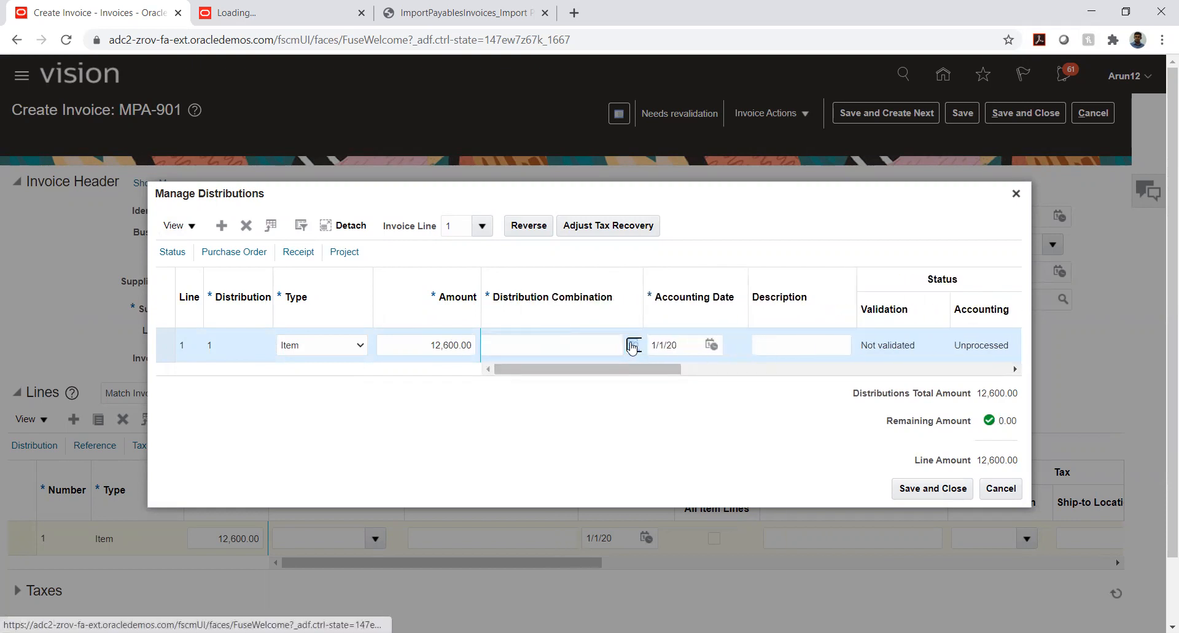
left_click(633, 344)
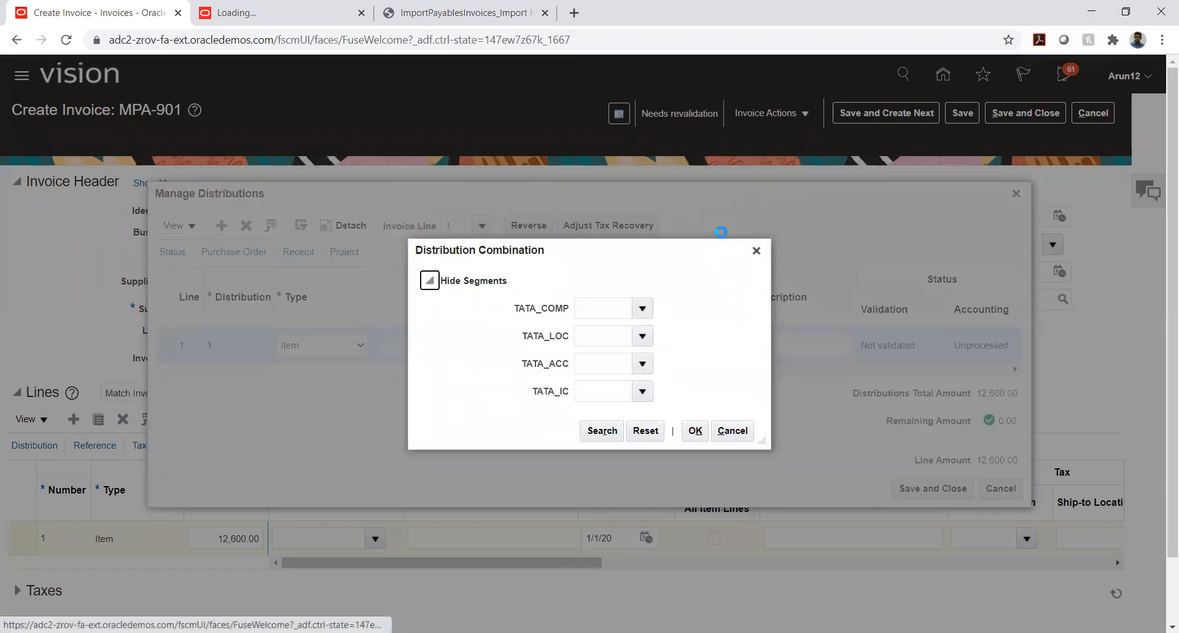
left_click(643, 308)
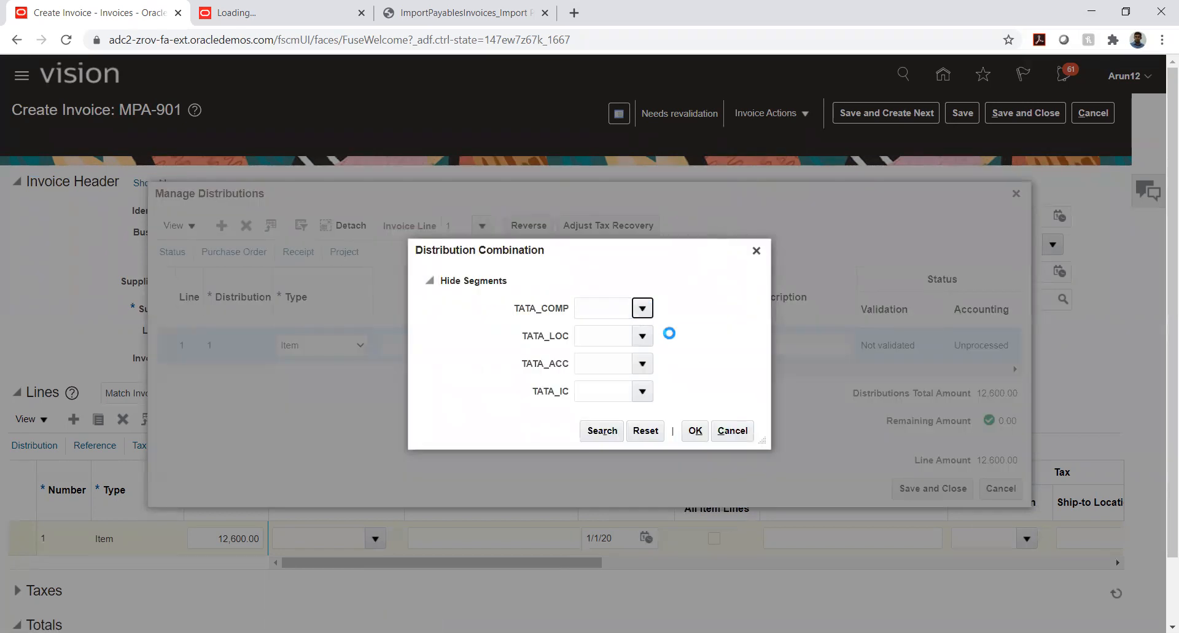
left_click(655, 336)
left_click(643, 336)
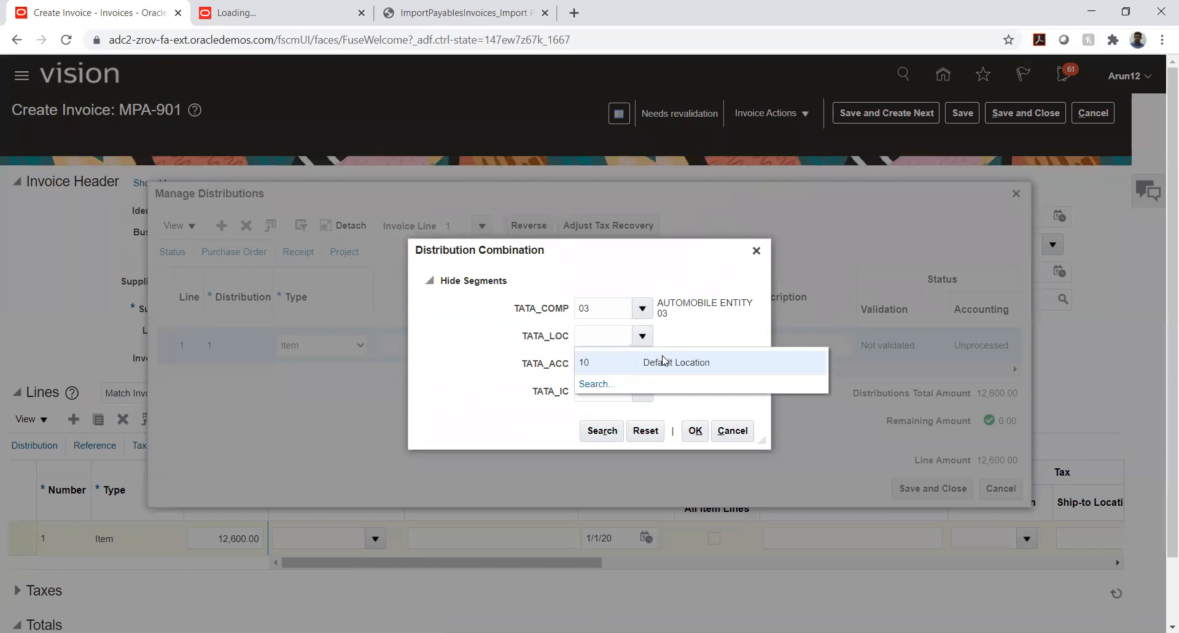
left_click(659, 362)
Search the TATA_ACC values for descriptions matching %rent% and select account 7680 (Rent Expense)
left_click(642, 363)
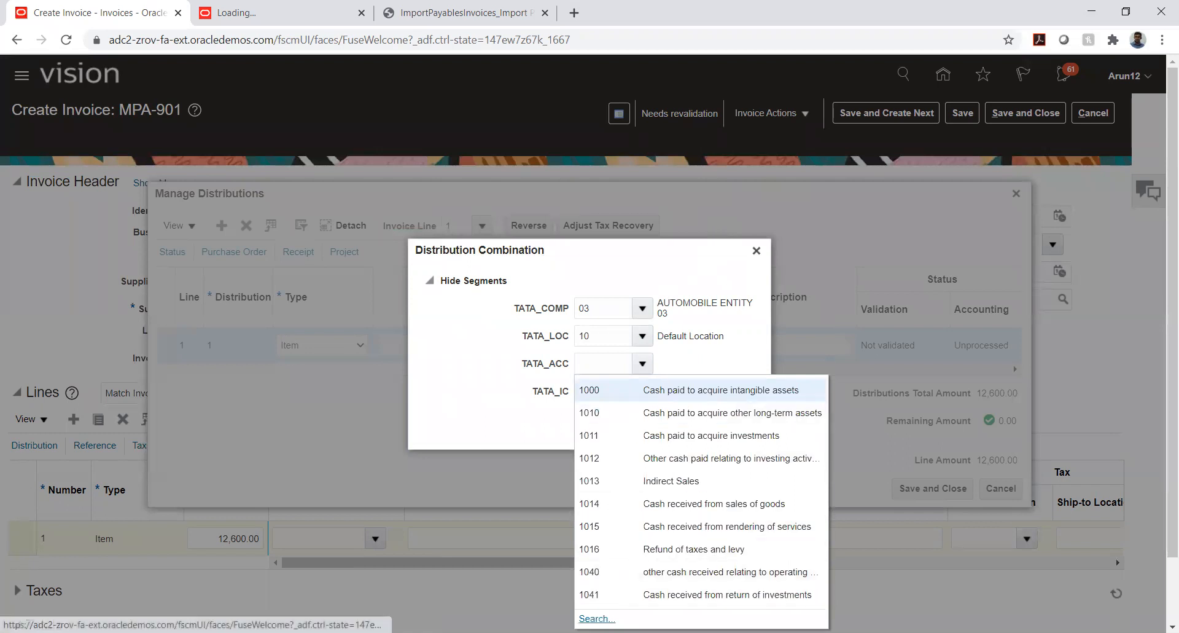
left_click(597, 618)
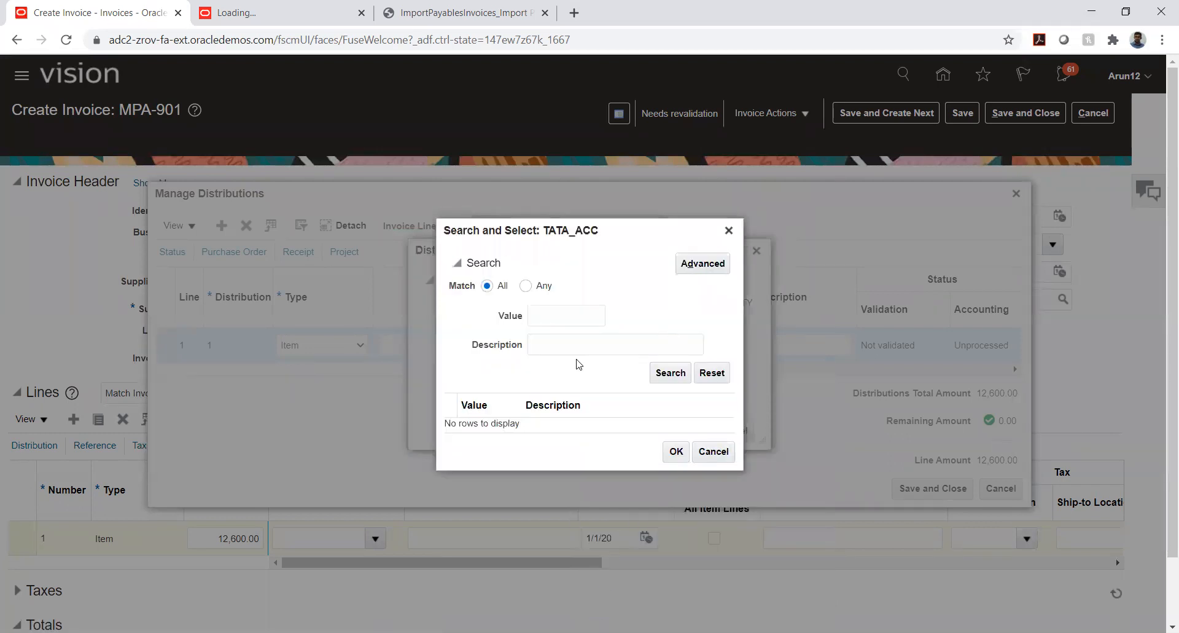
left_click(570, 343)
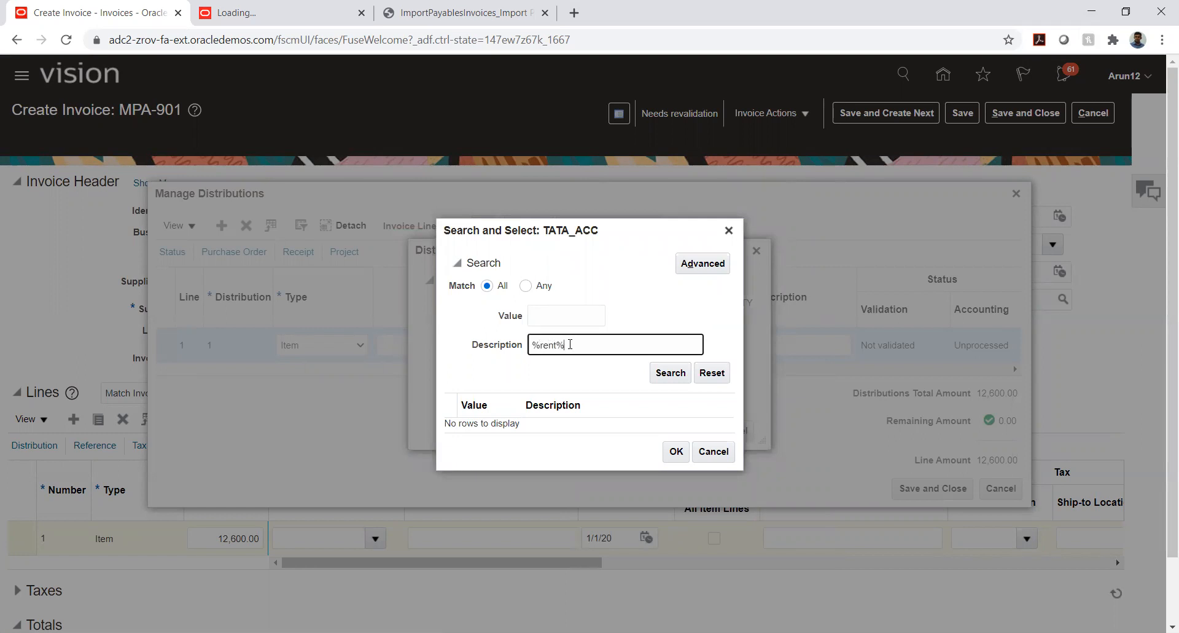
key("Return")
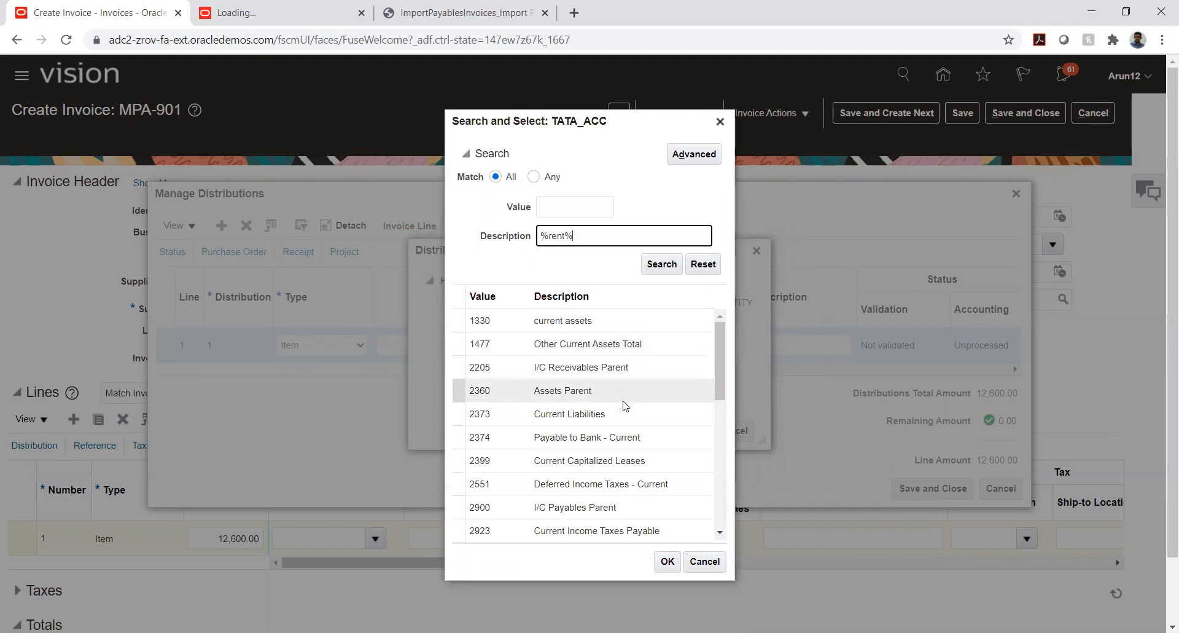
scroll(621, 409, "down", 3)
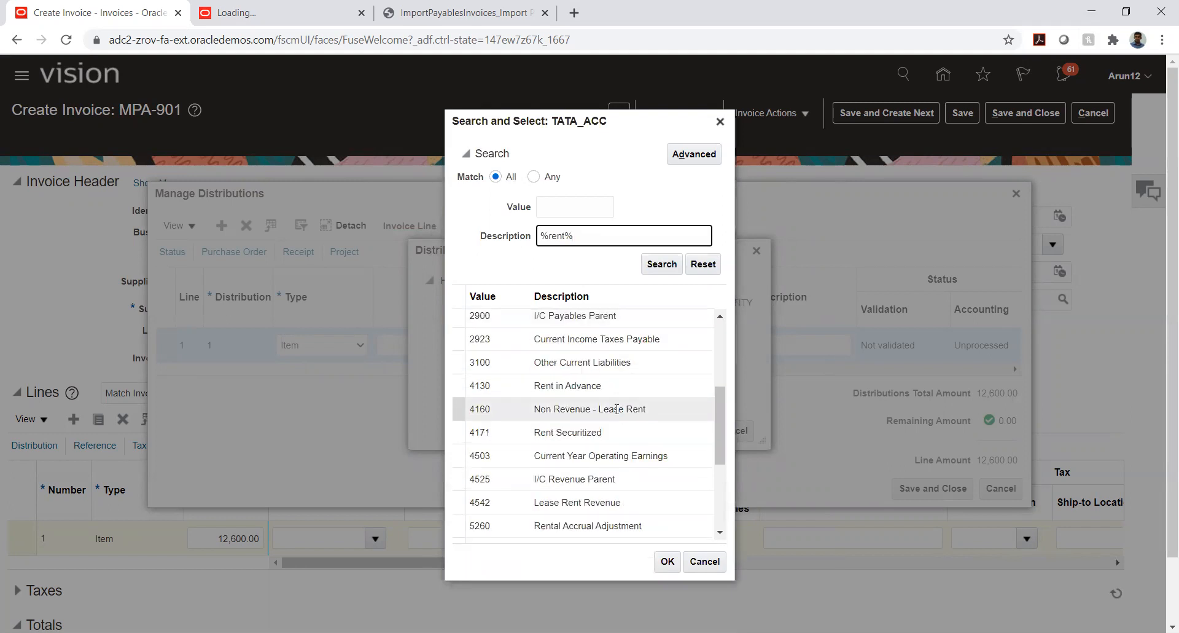
scroll(615, 408, "down", 2)
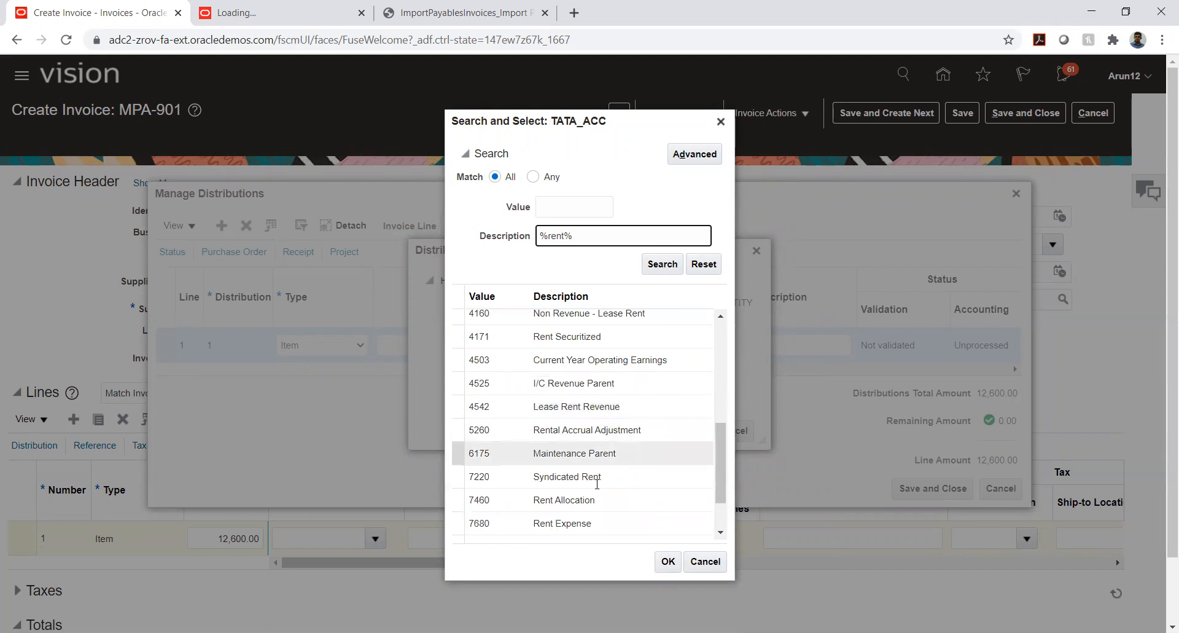
left_click(614, 522)
left_click(664, 559)
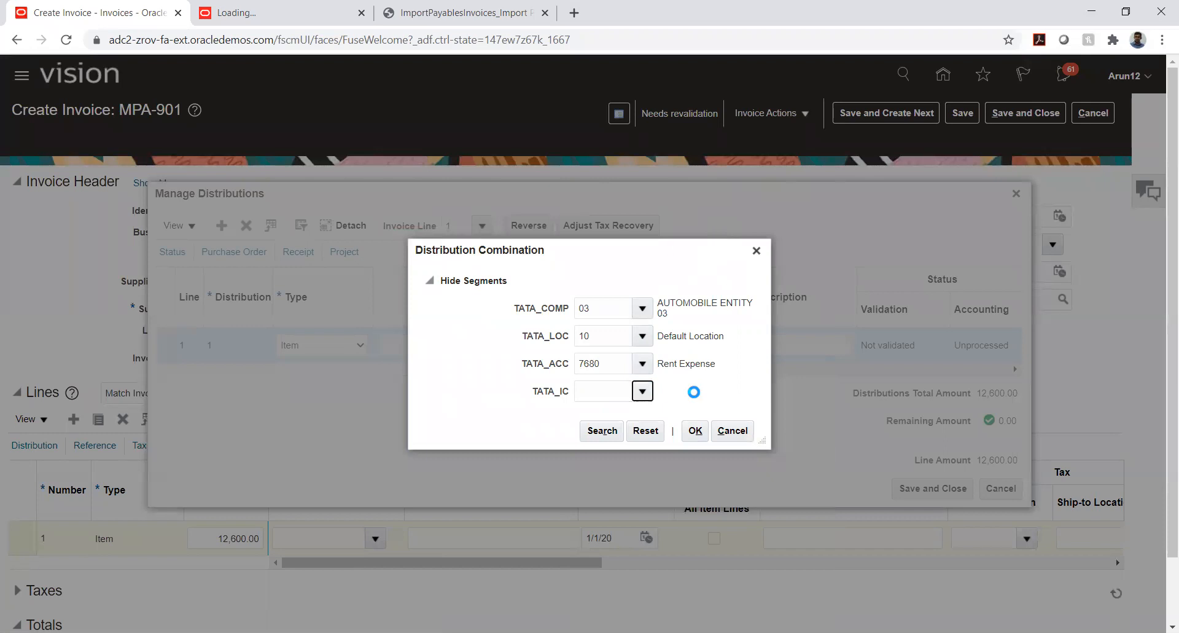
Set TATA_IC to 03 (AUTOMOBILE ENTITY 03), accept the account combination, and save and close the distributions
left_click(654, 413)
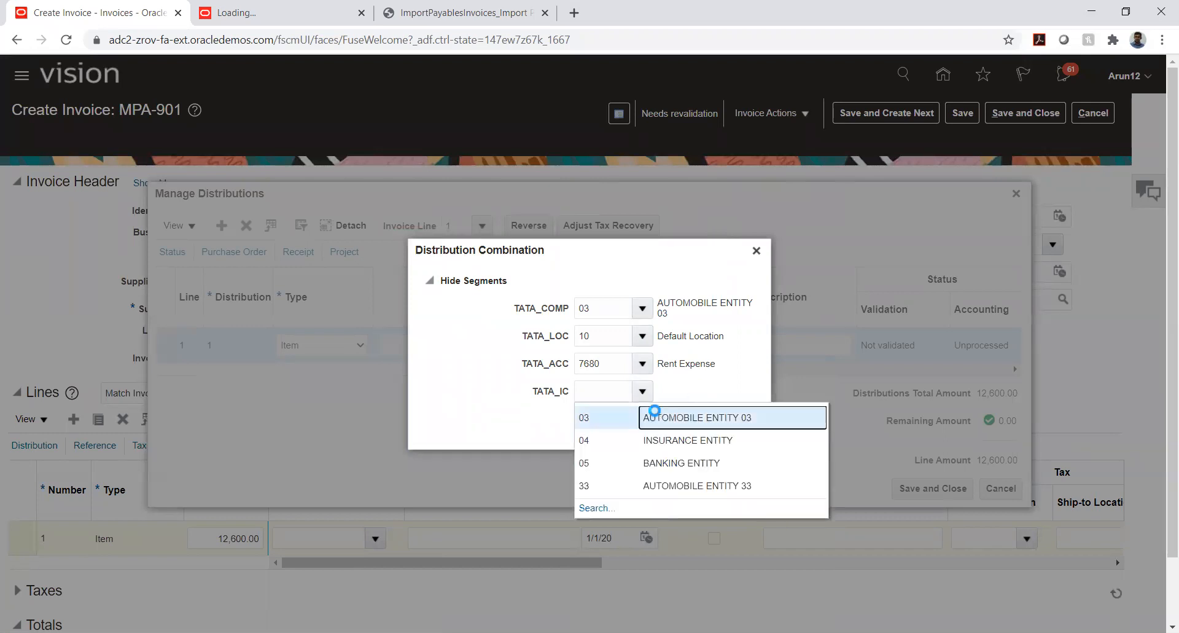
left_click(695, 430)
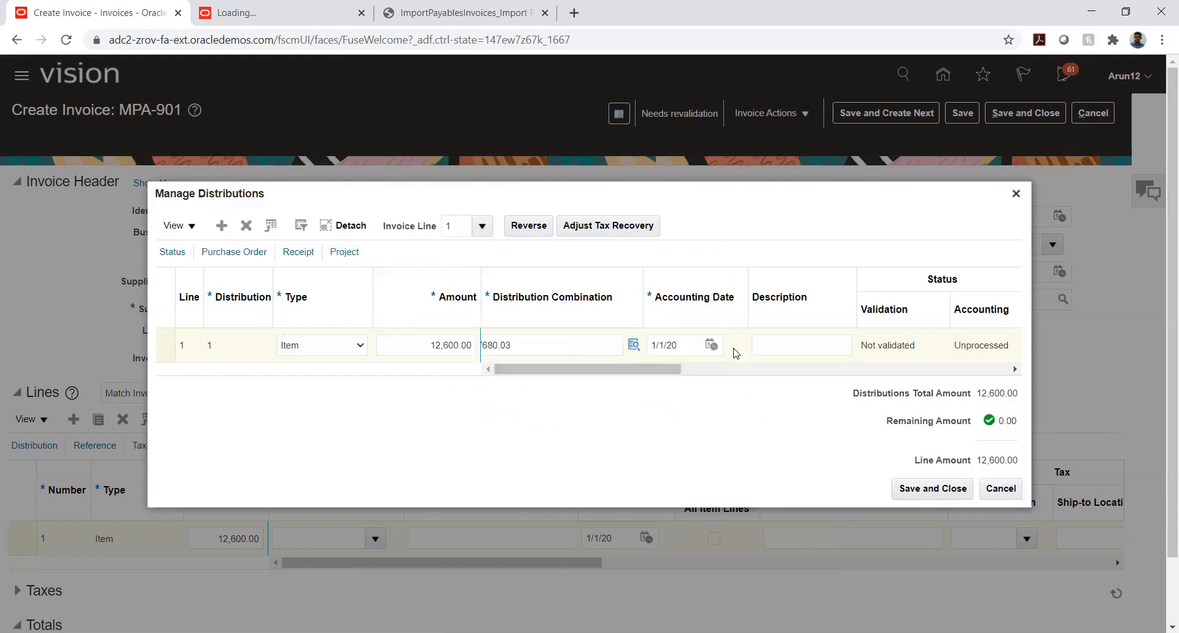
left_click(912, 492)
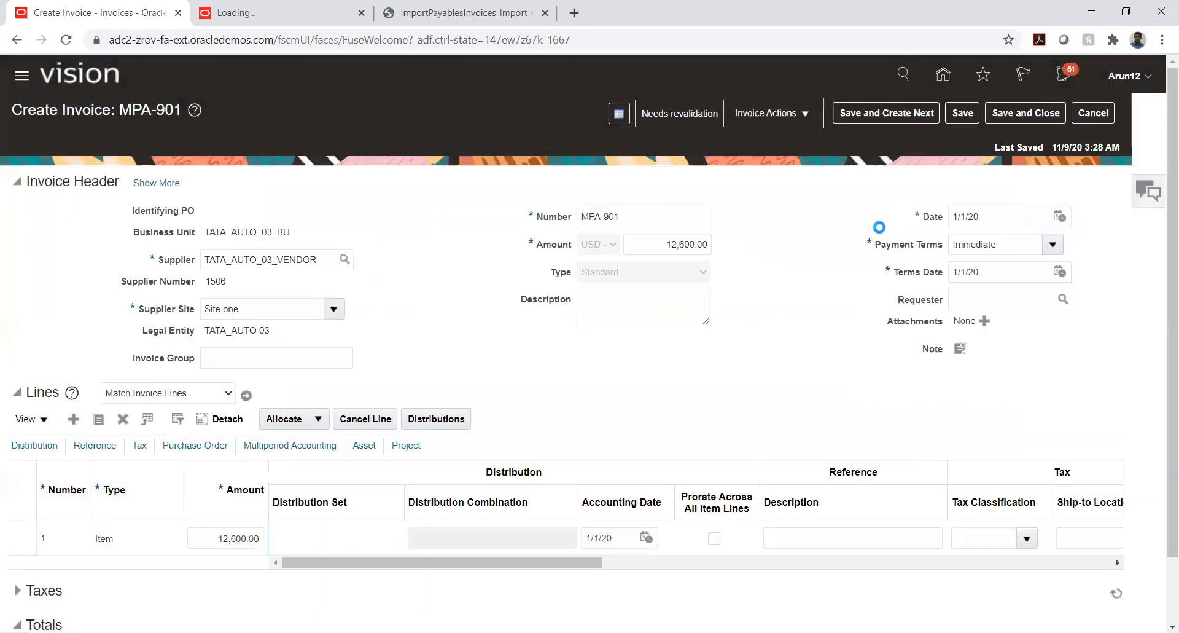
Try to validate invoice MPA-901, and expand its Taxes section
left_click(801, 115)
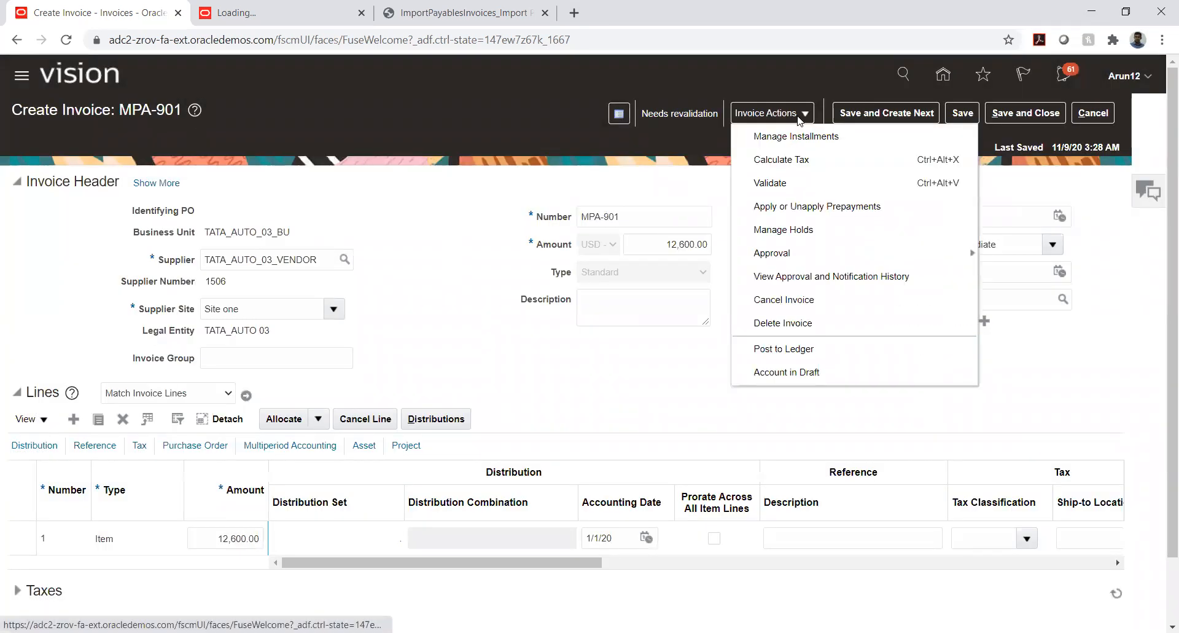
left_click(773, 182)
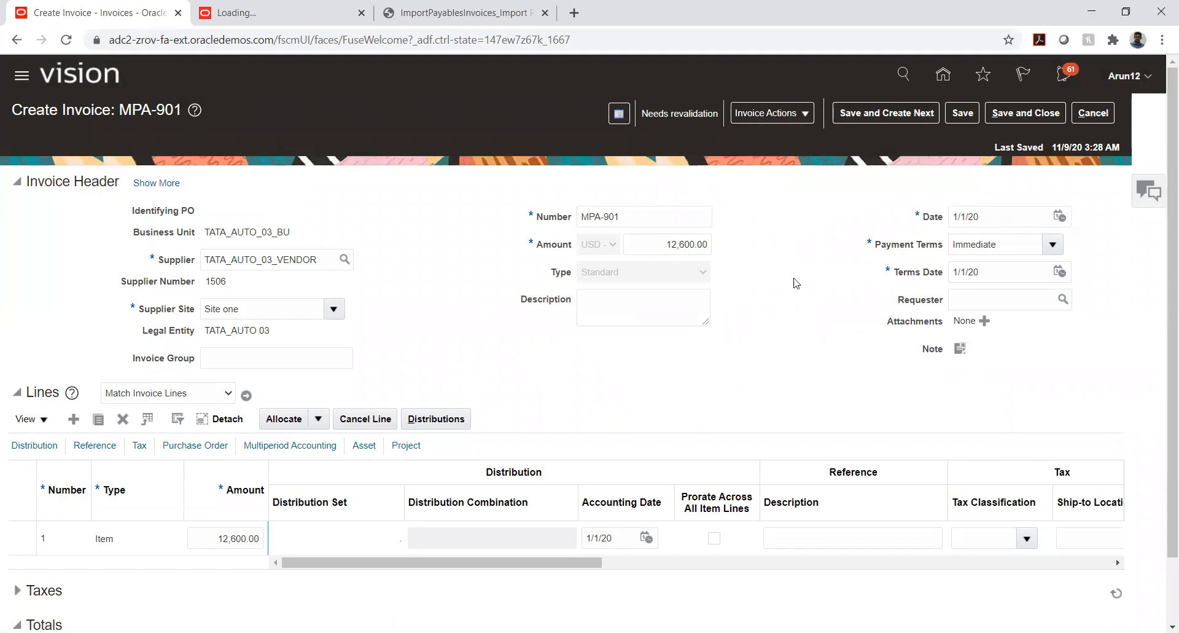
scroll(853, 344, "down", 1)
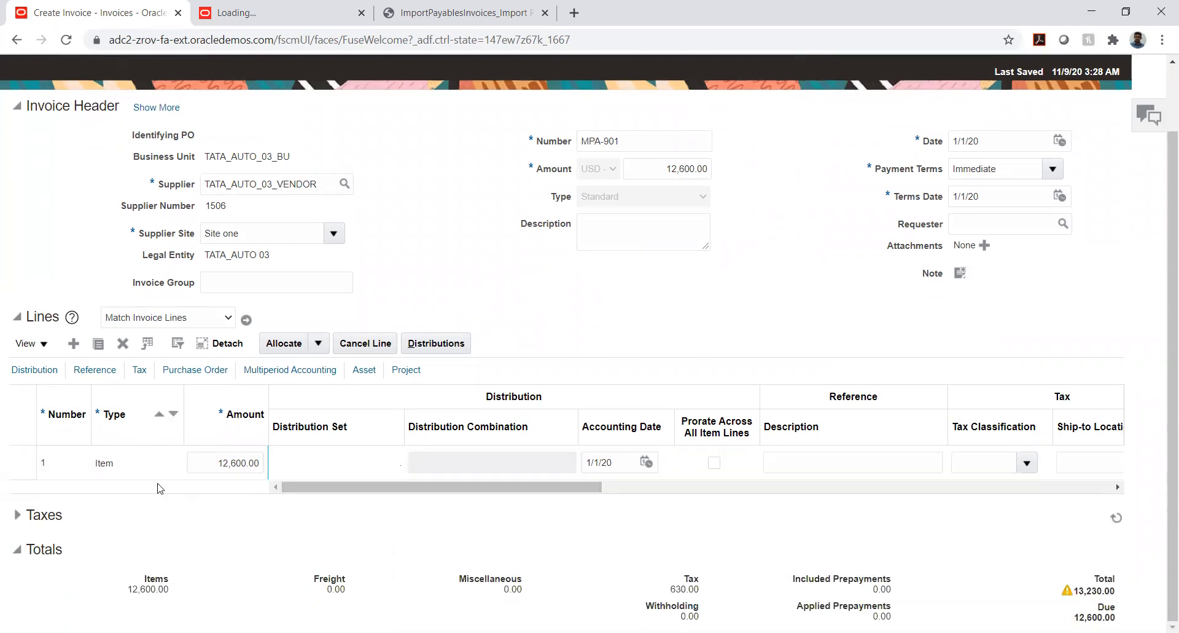
left_click(18, 516)
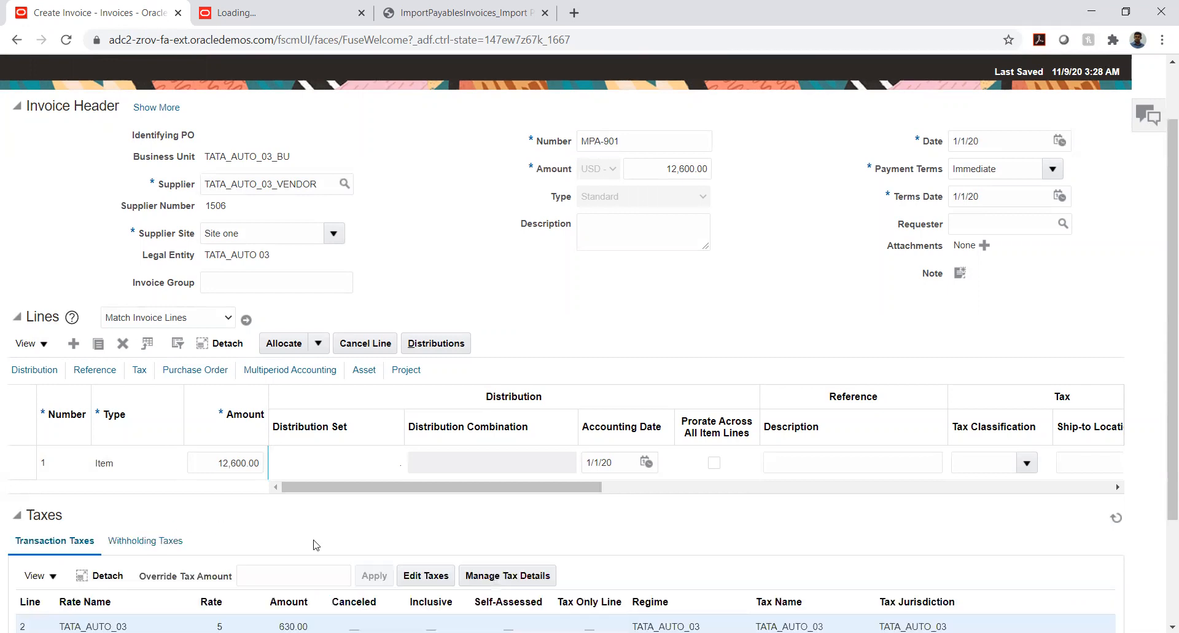
Cancel the TATA_AUTO_03 transaction tax line of the invoice and save the tax changes
scroll(370, 498, "down", 2)
left_click(425, 428)
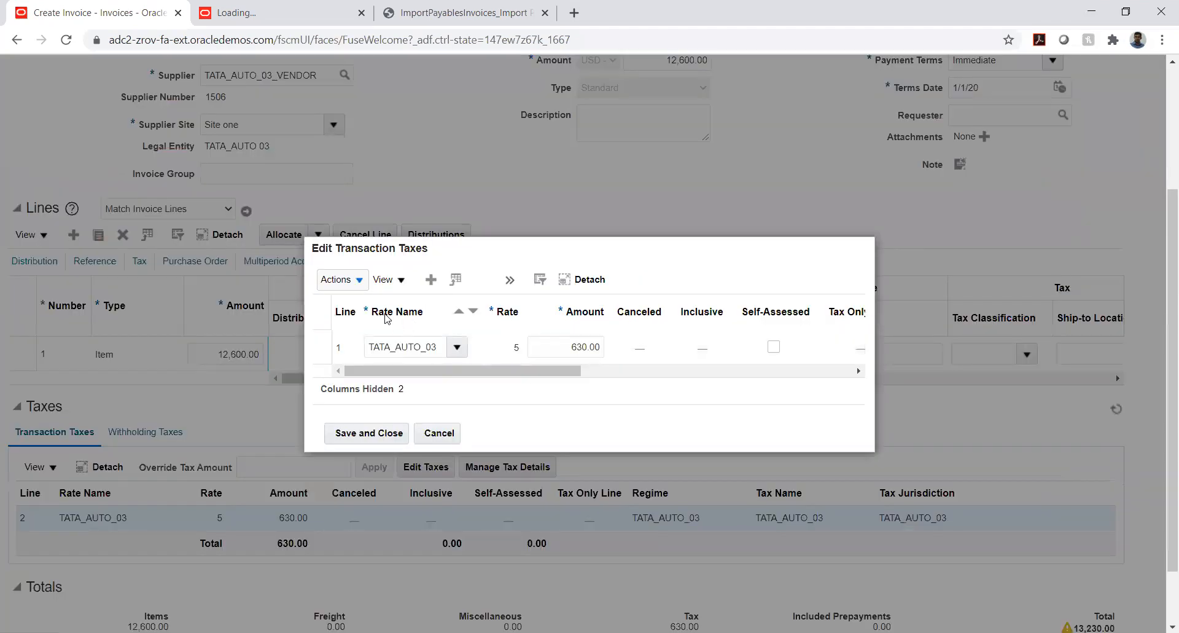
left_click(350, 281)
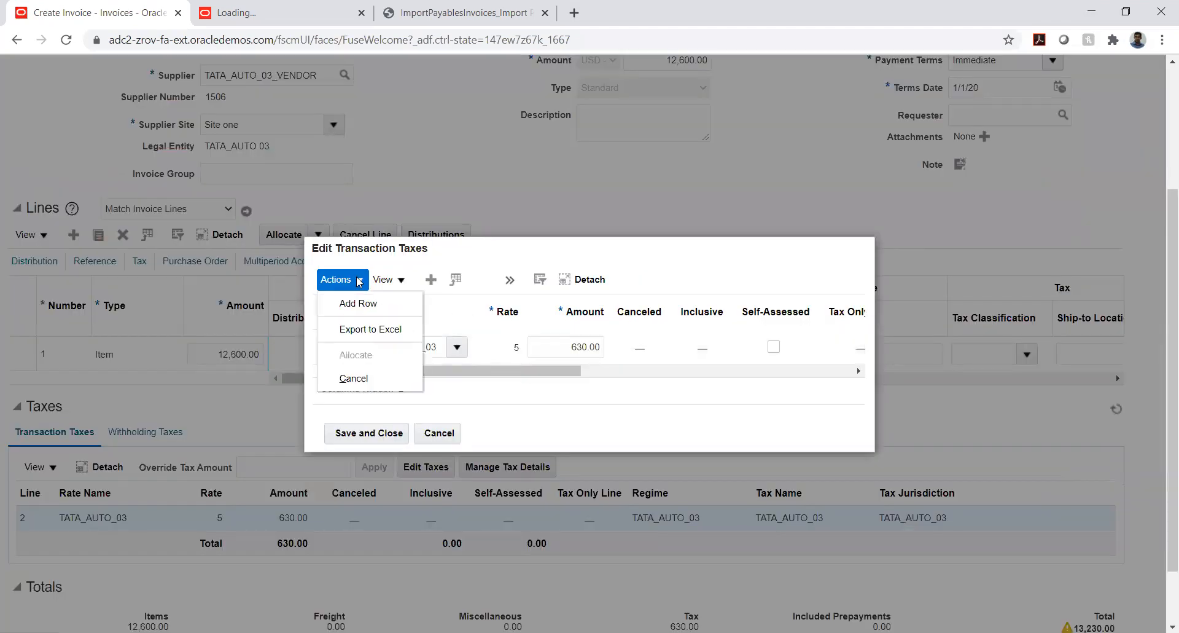
left_click(366, 376)
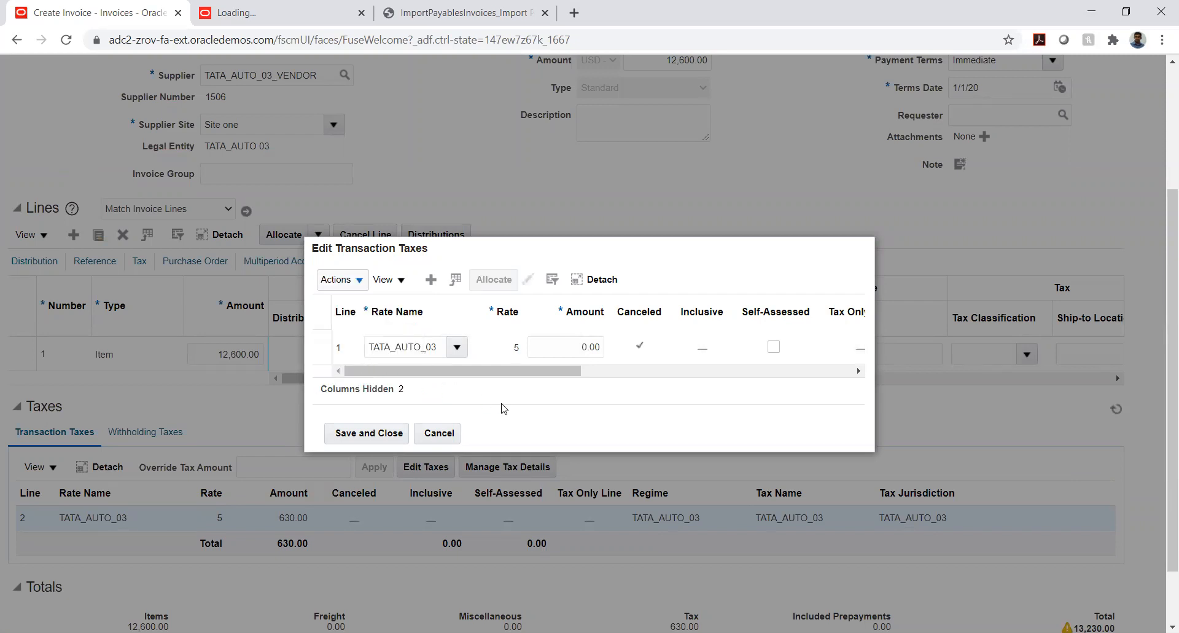
left_click(397, 433)
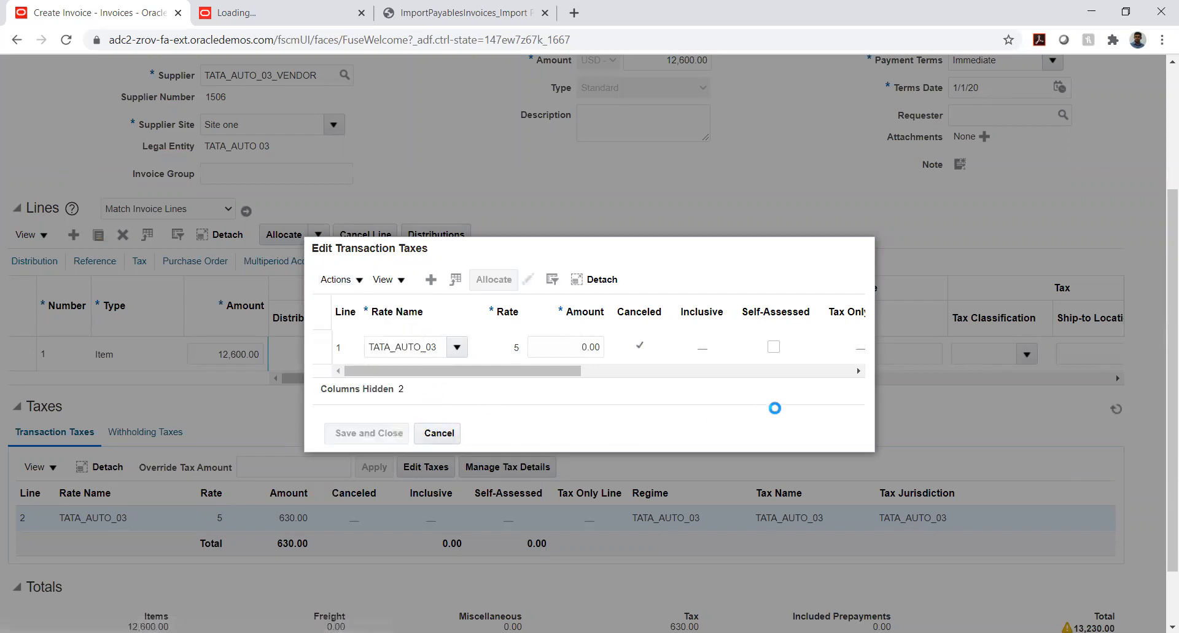
Validate invoice MPA-901 again with its tax line canceled
scroll(883, 391, "up", 3)
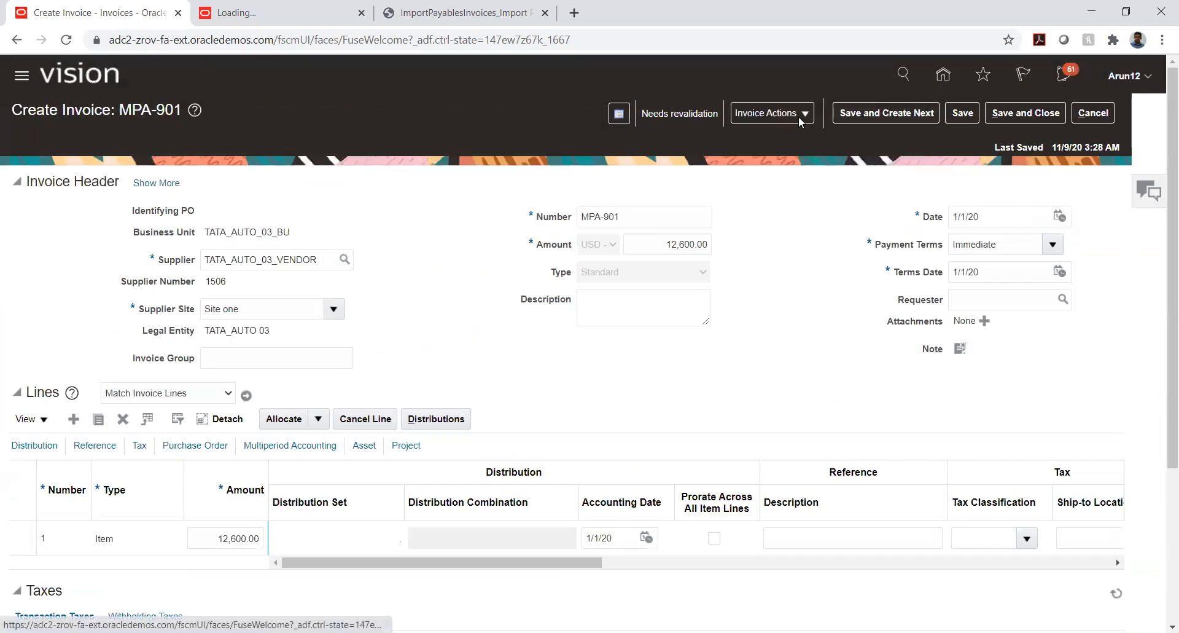
left_click(800, 117)
left_click(775, 183)
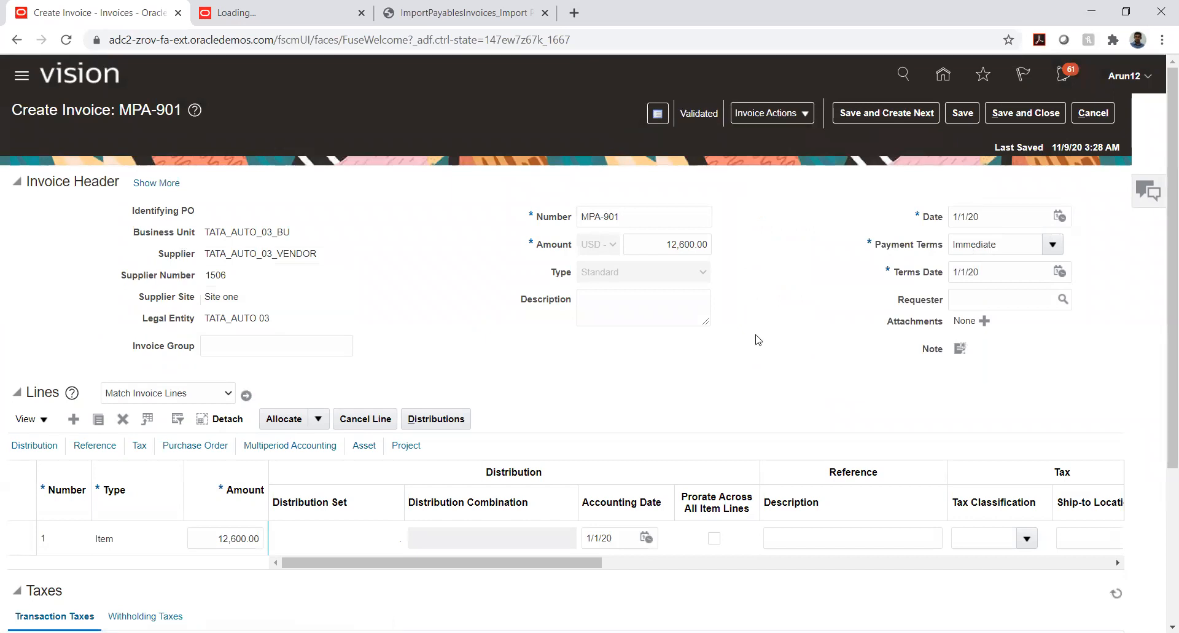
Post invoice MPA-901 to the ledger, view its accounting lines, and close the accounting view
left_click(792, 114)
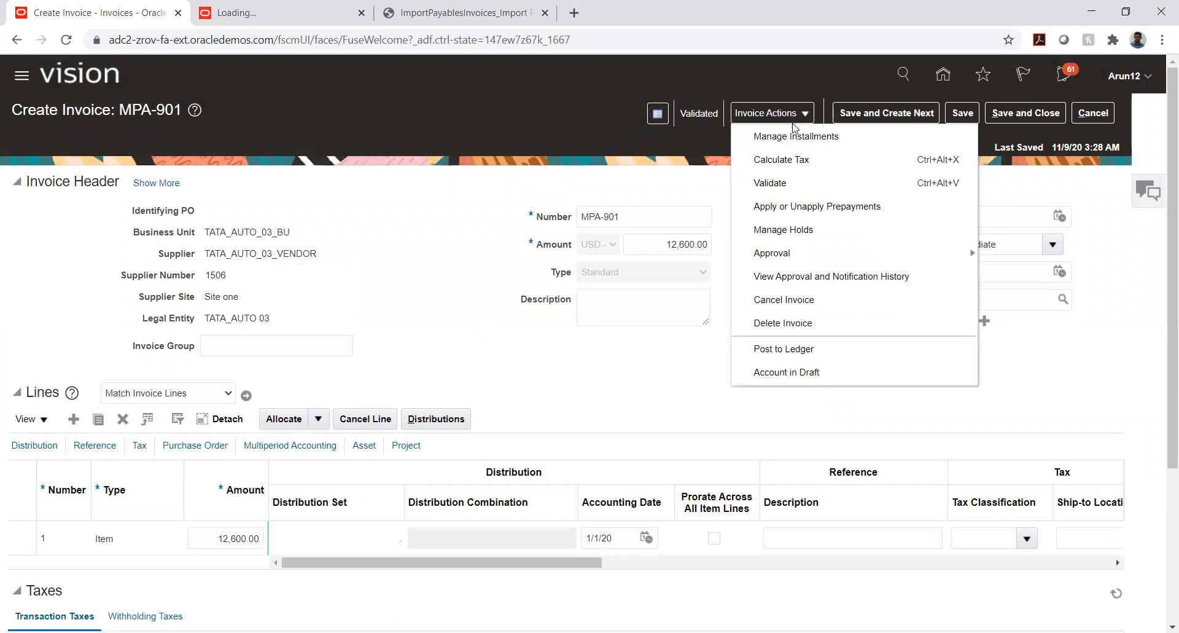
left_click(786, 344)
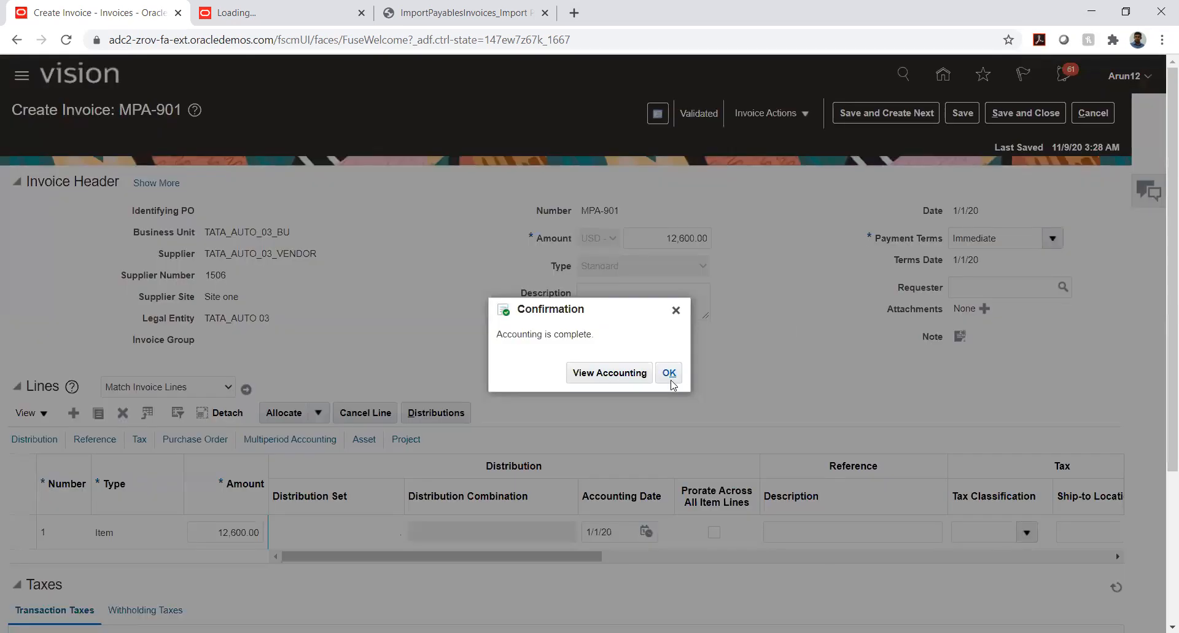
key("Return")
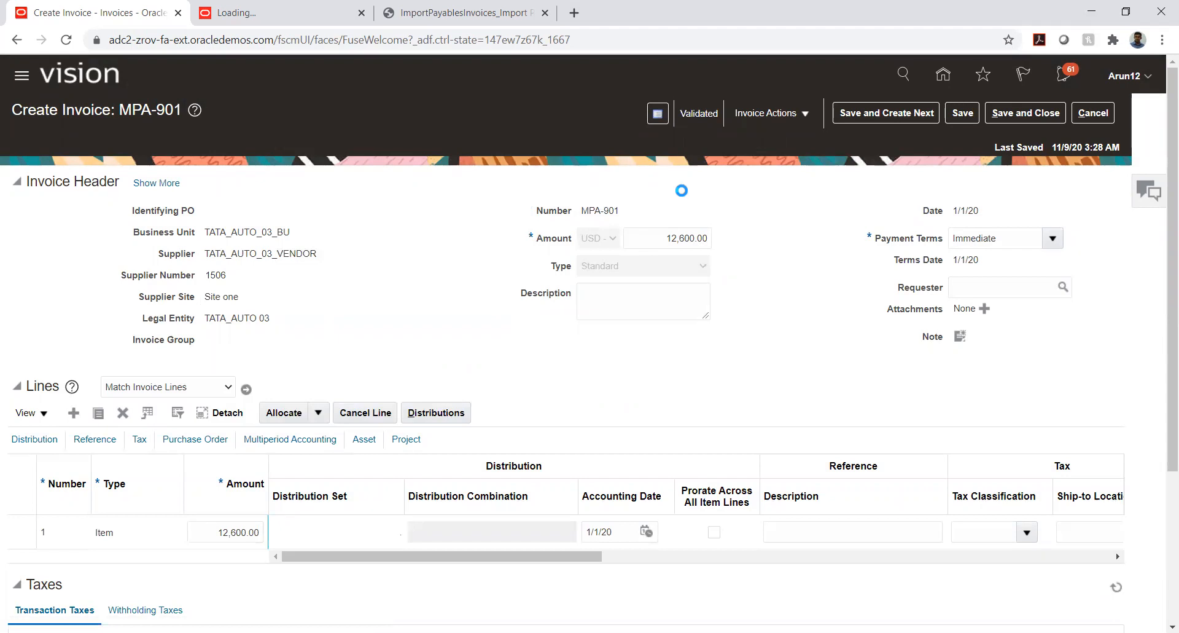
left_click(798, 218)
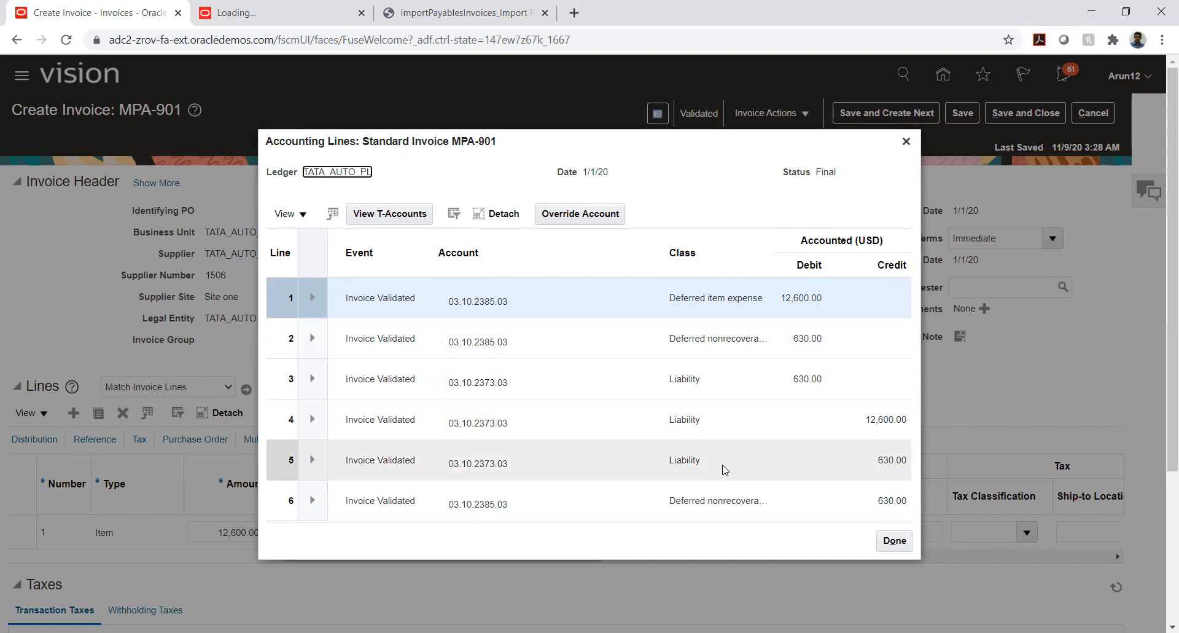
left_click(894, 541)
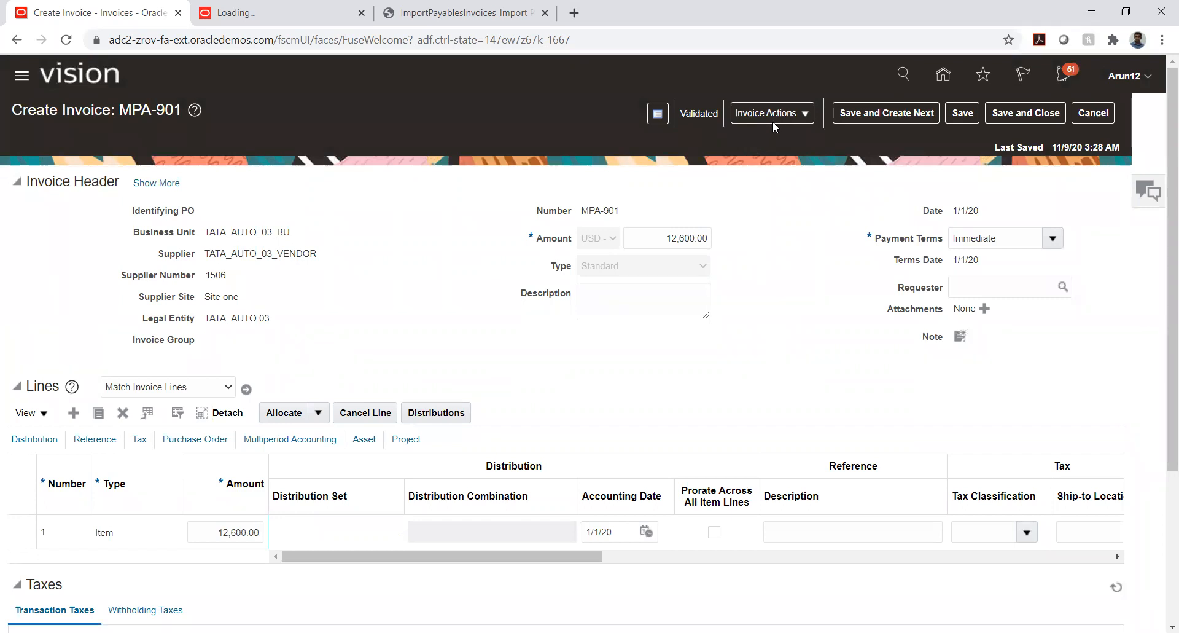
Save and close invoice MPA-901
left_click(796, 116)
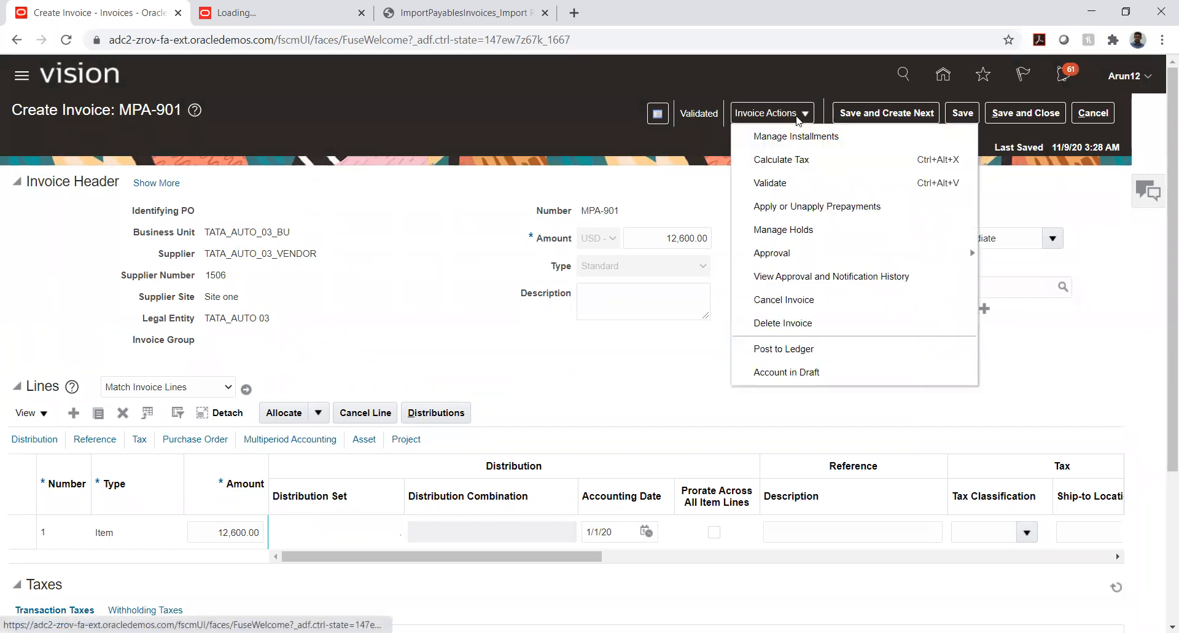
left_click(645, 160)
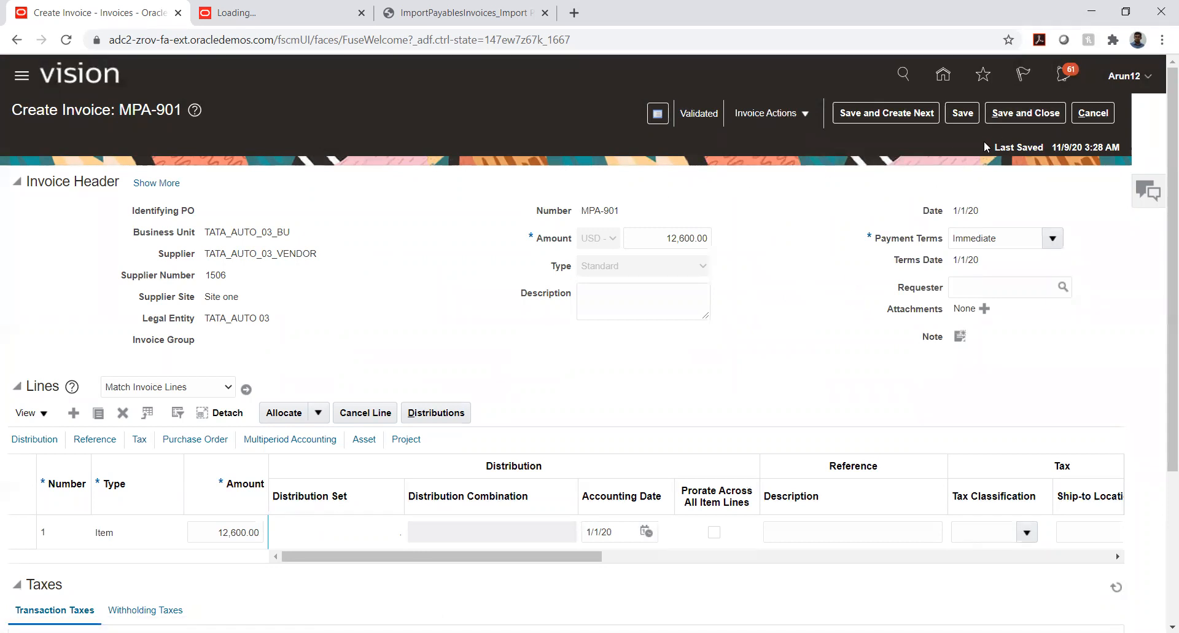
left_click(1010, 114)
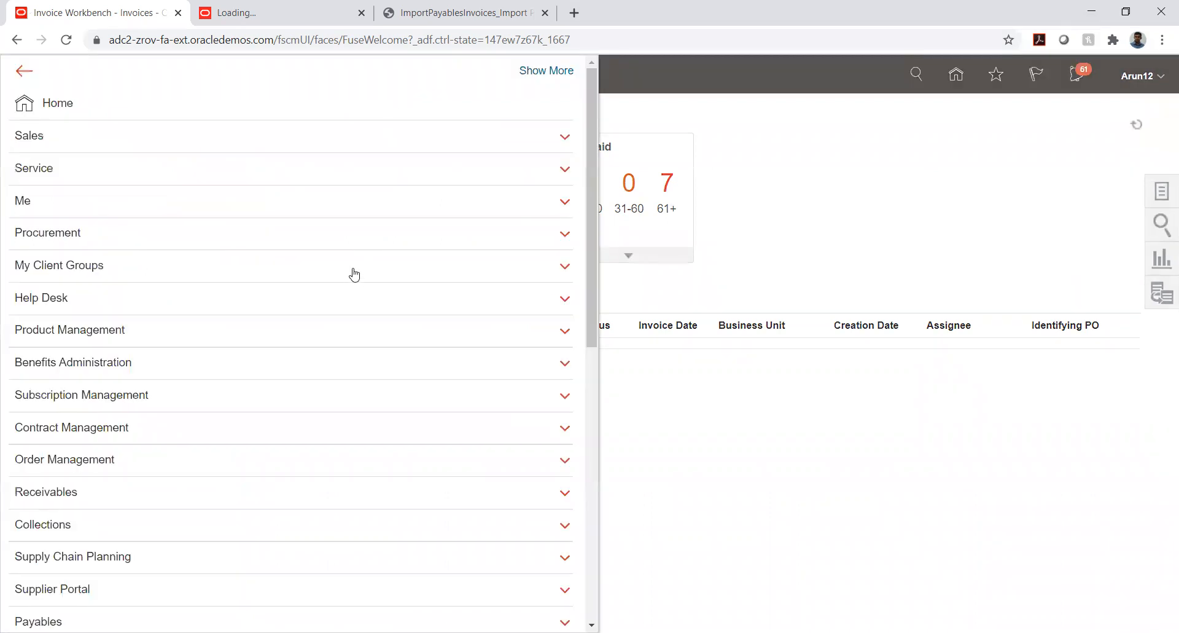
Go to Scheduled Processes, start a new process of type Job, and search Create Mul% to select Create Multiperiod Accounting
scroll(351, 284, "down", 6)
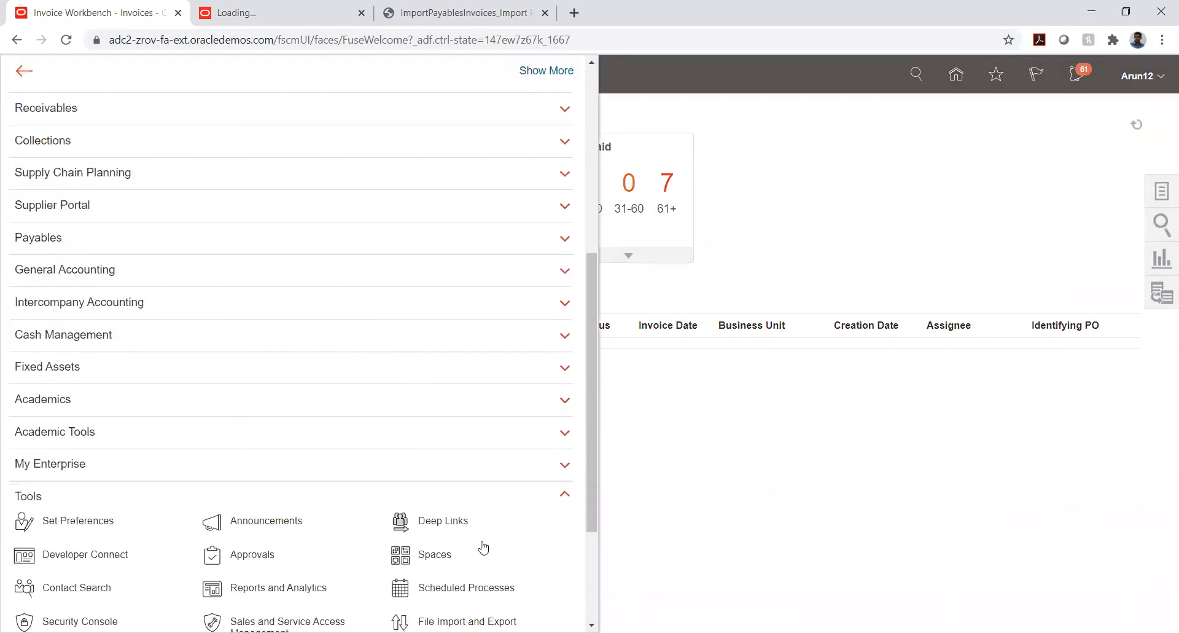
left_click(450, 588)
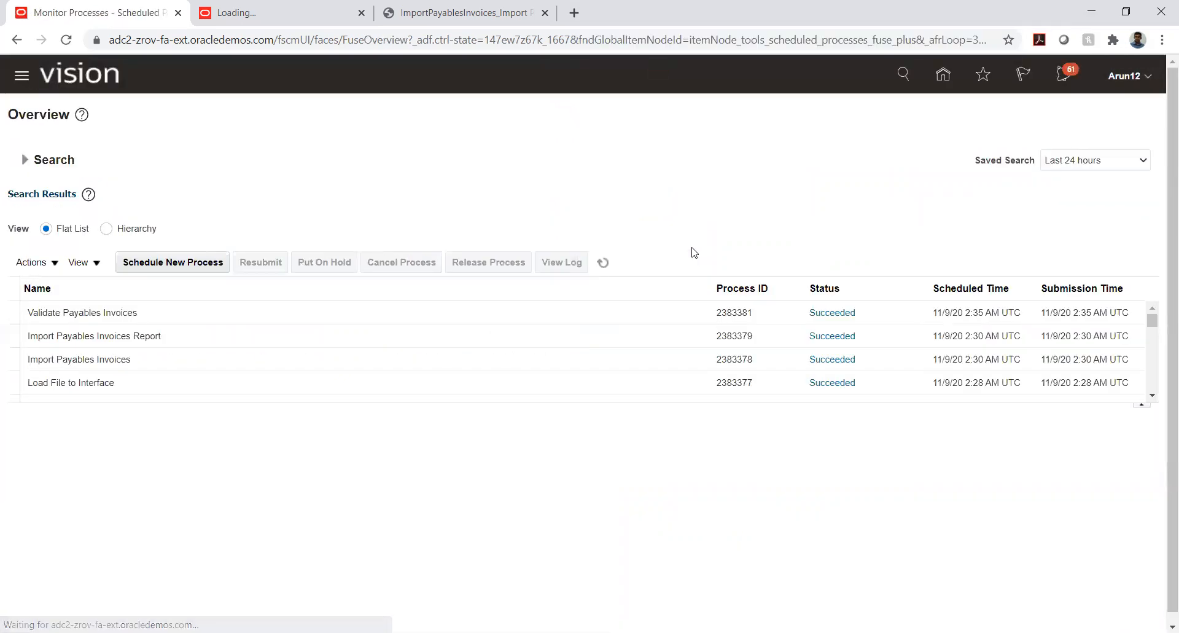
left_click(217, 268)
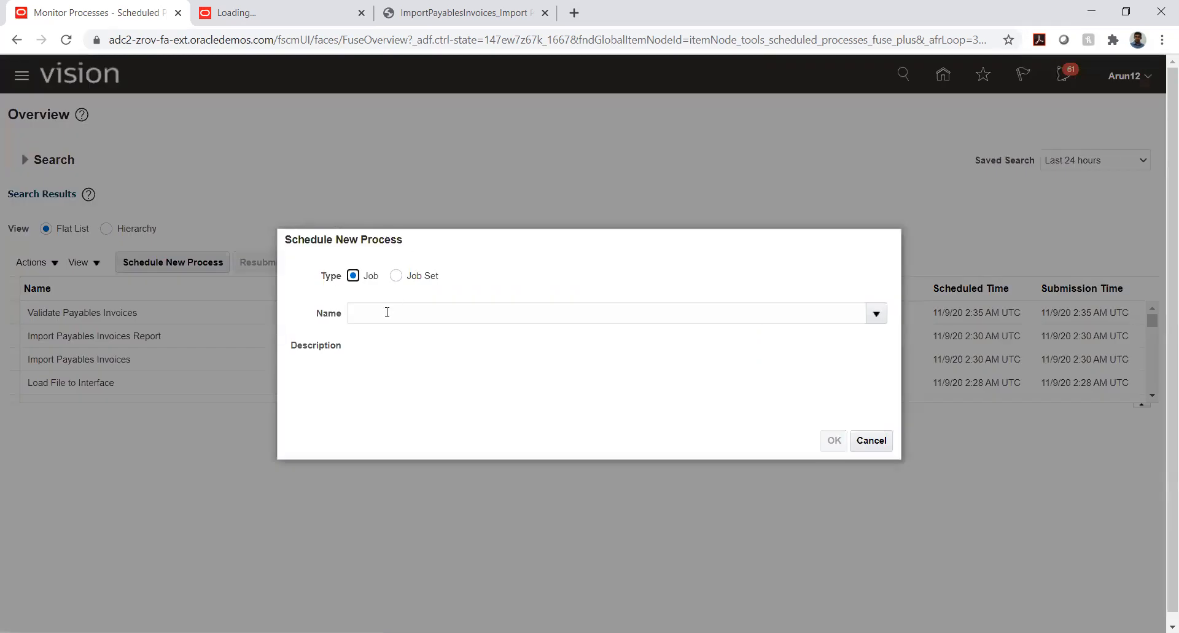
left_click(387, 312)
type("C")
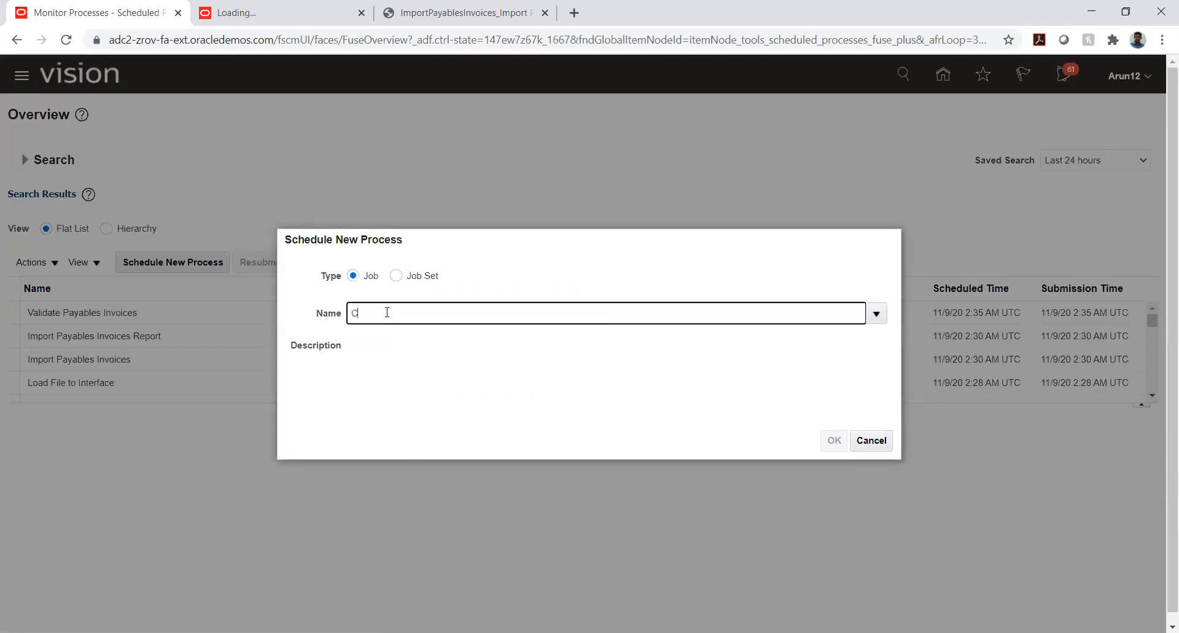
type("reate Nul%")
key("Tab")
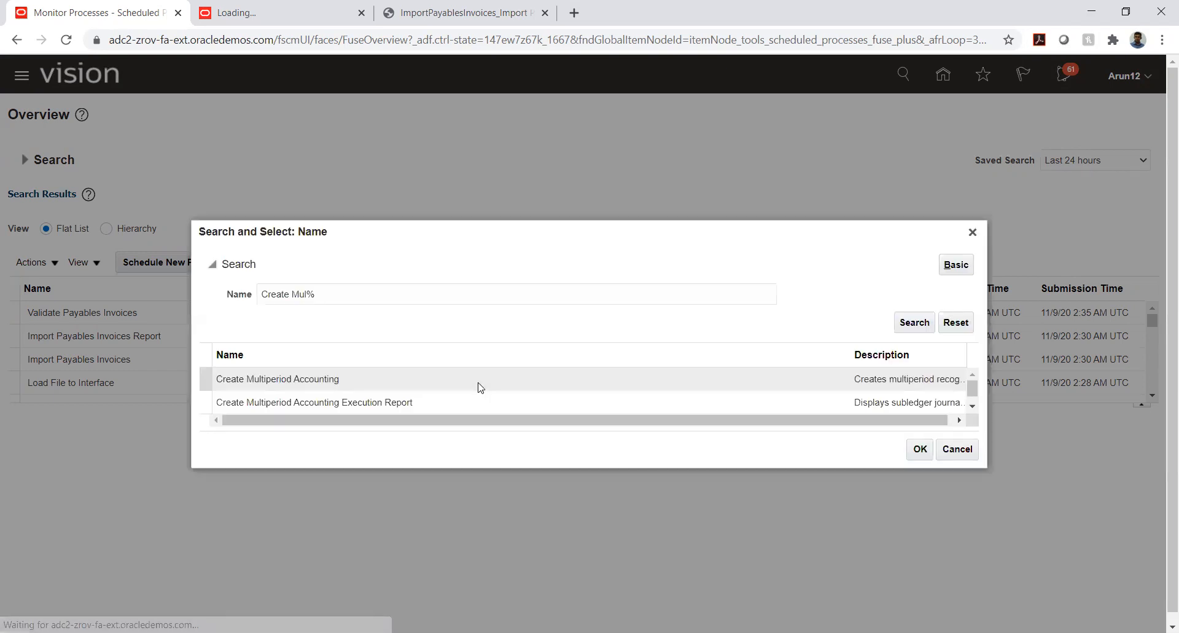
left_click(335, 380)
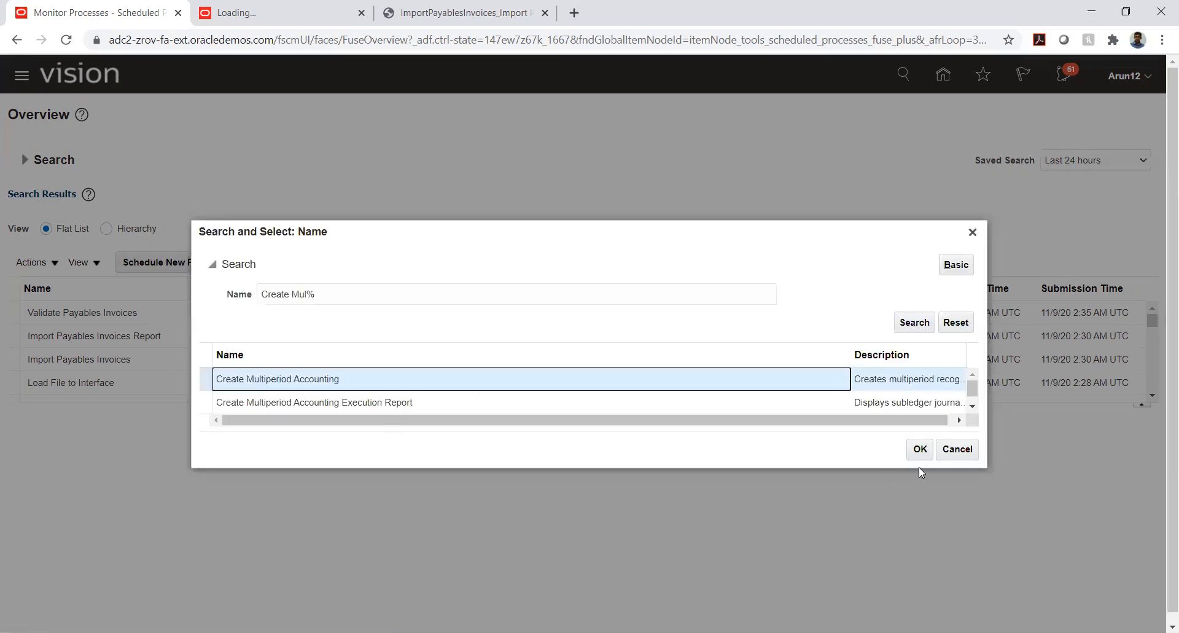
left_click(920, 451)
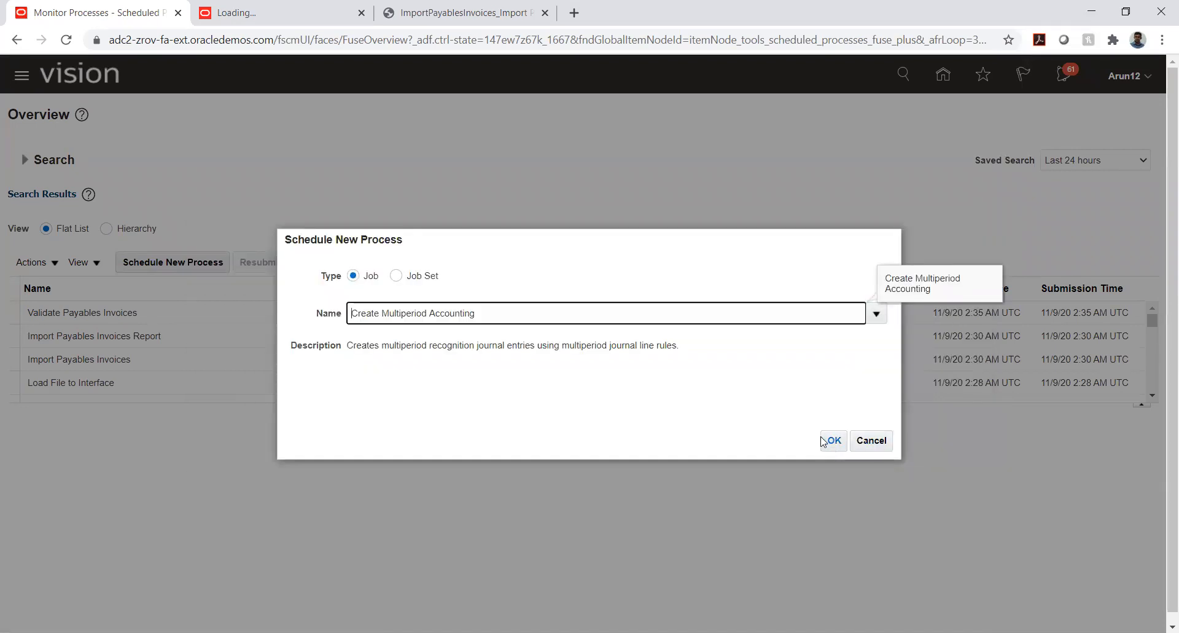
Confirm the Create Multiperiod Accounting job and set its subledger application to Payables
left_click(833, 443)
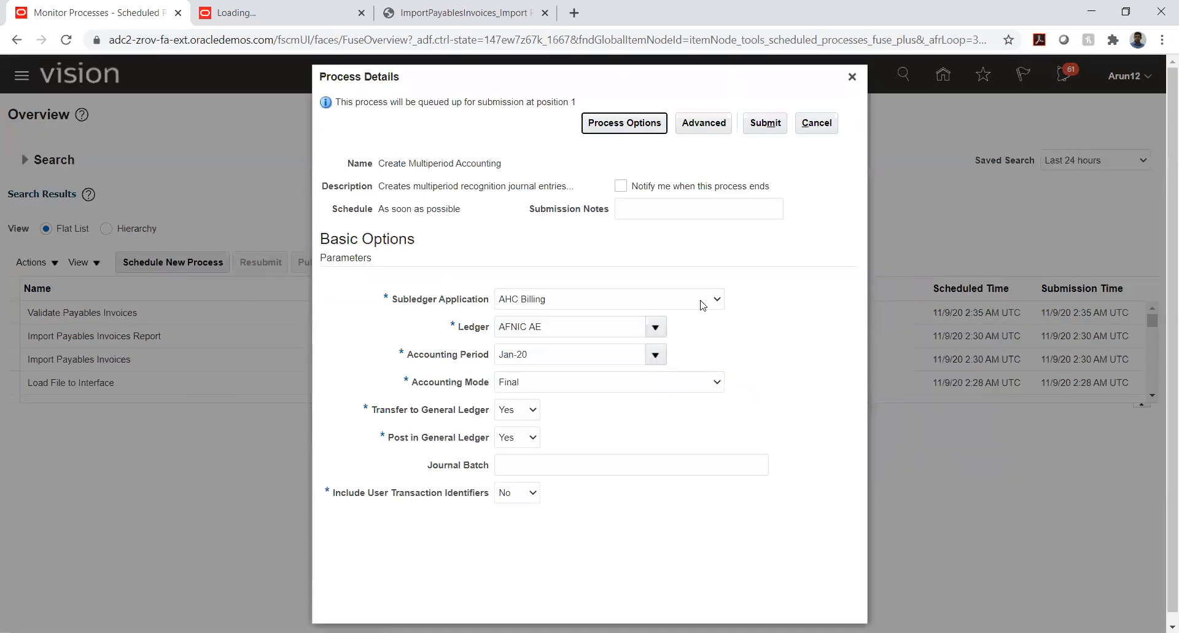
left_click(703, 304)
scroll(553, 455, "down", 2)
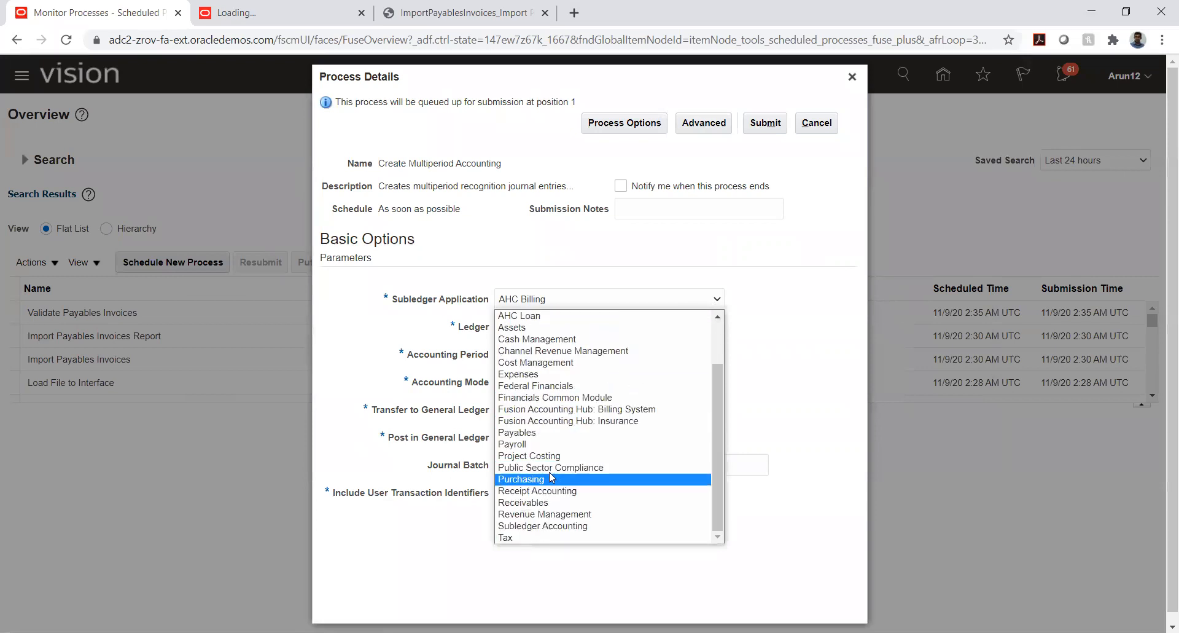
left_click(535, 433)
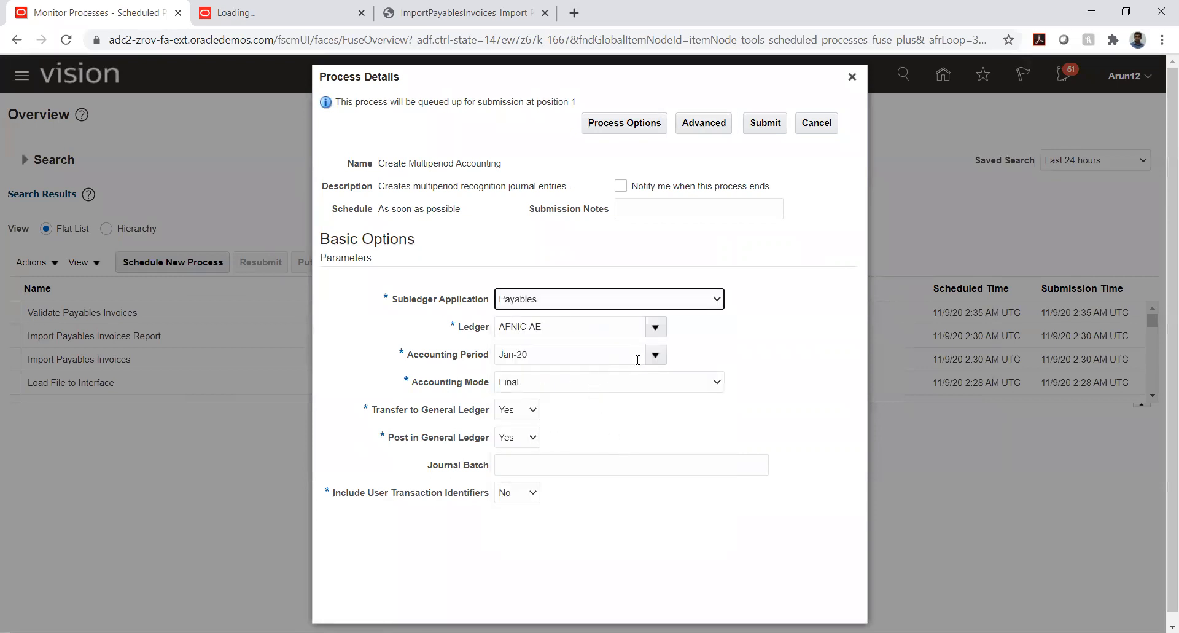
Search for ledgers starting with TATA_A, choose TATA_AUTO_PL as the process ledger, and submit the process
left_click(656, 326)
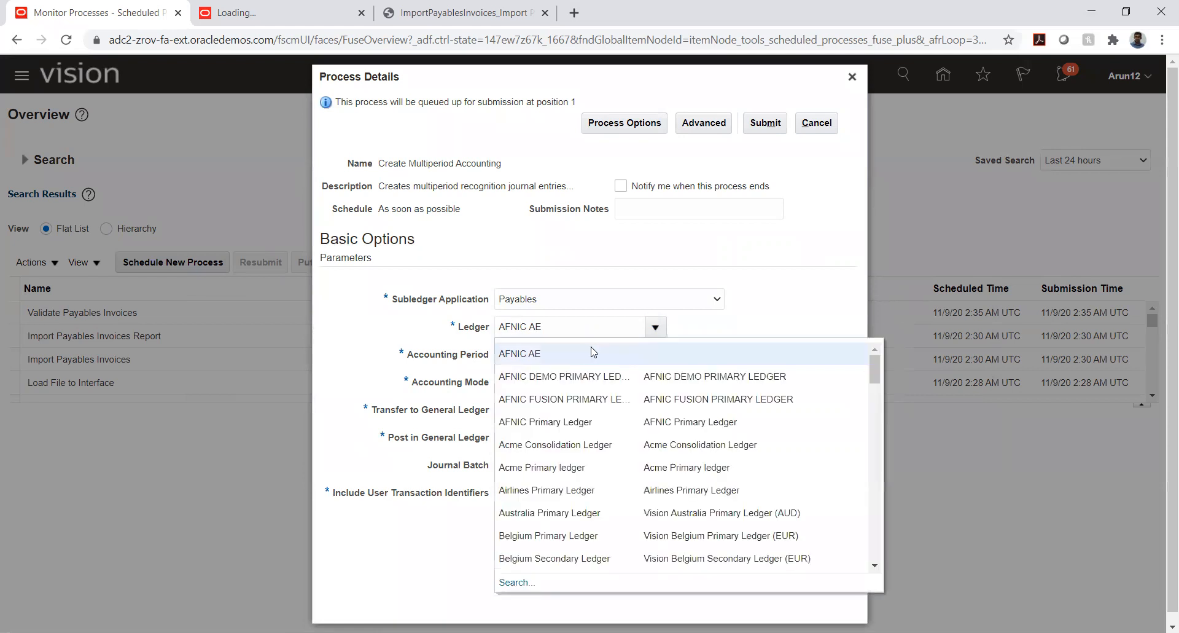
left_click(517, 582)
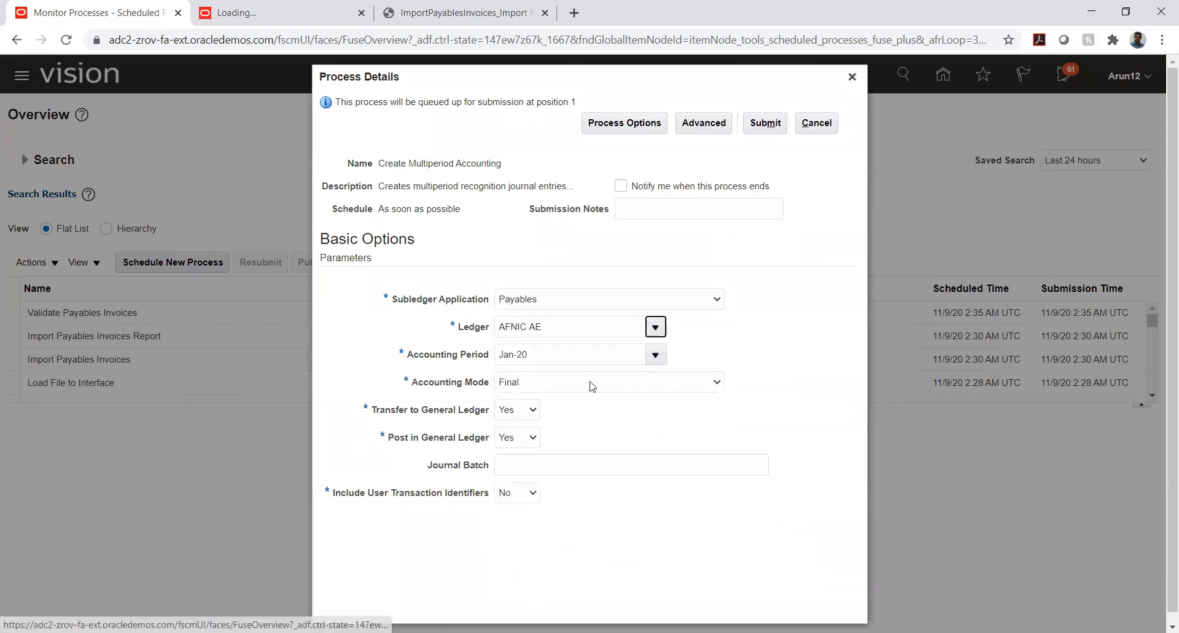
left_click_drag(543, 319, 535, 297)
triple_click(531, 303)
type("TATA_A")
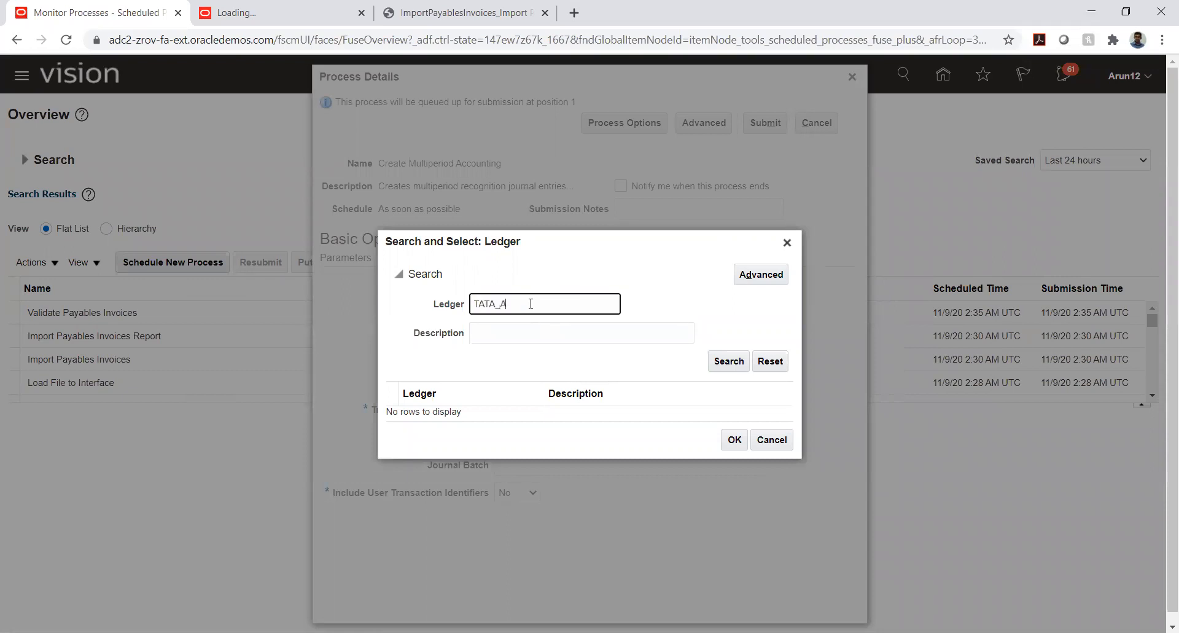
key("Return")
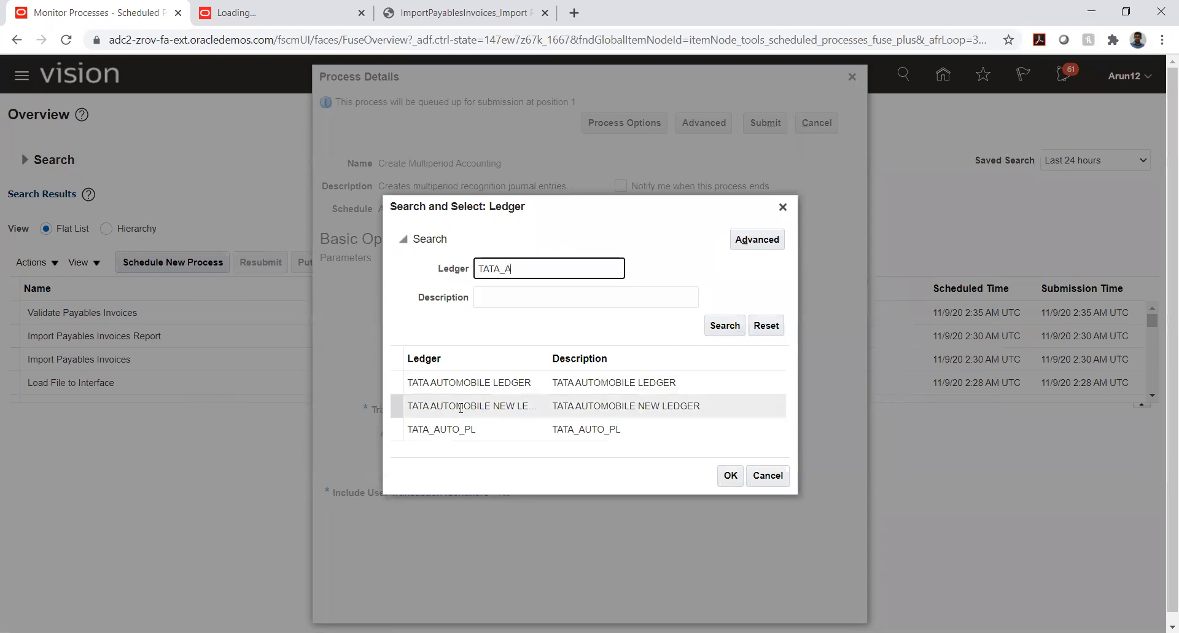
left_click(467, 430)
left_click(729, 475)
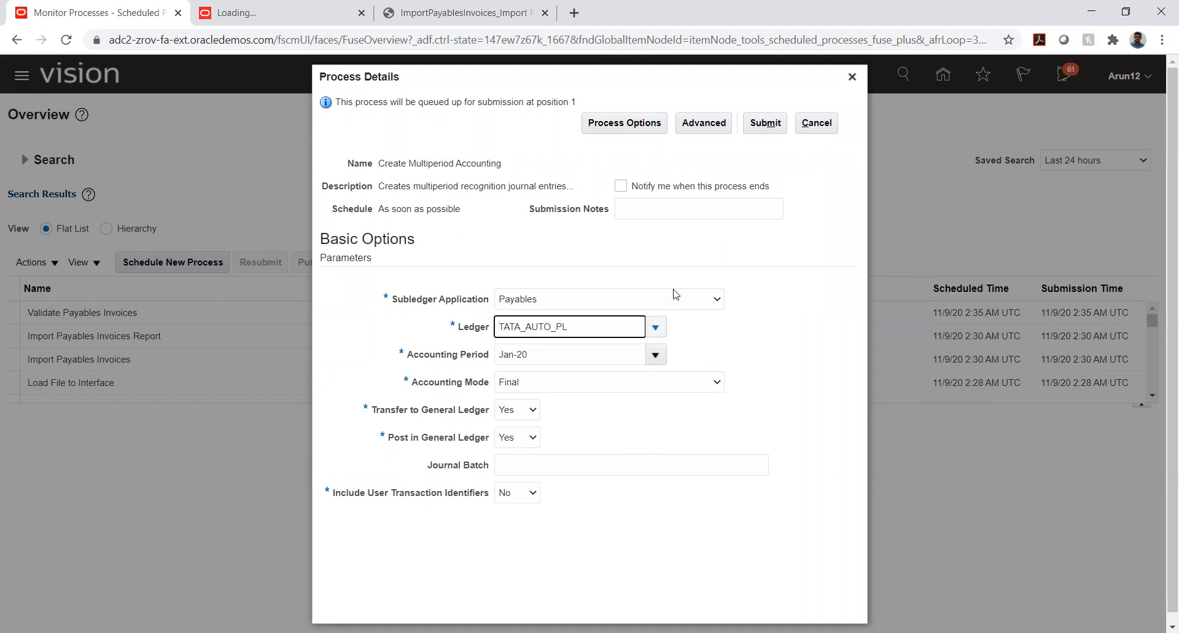
left_click(764, 123)
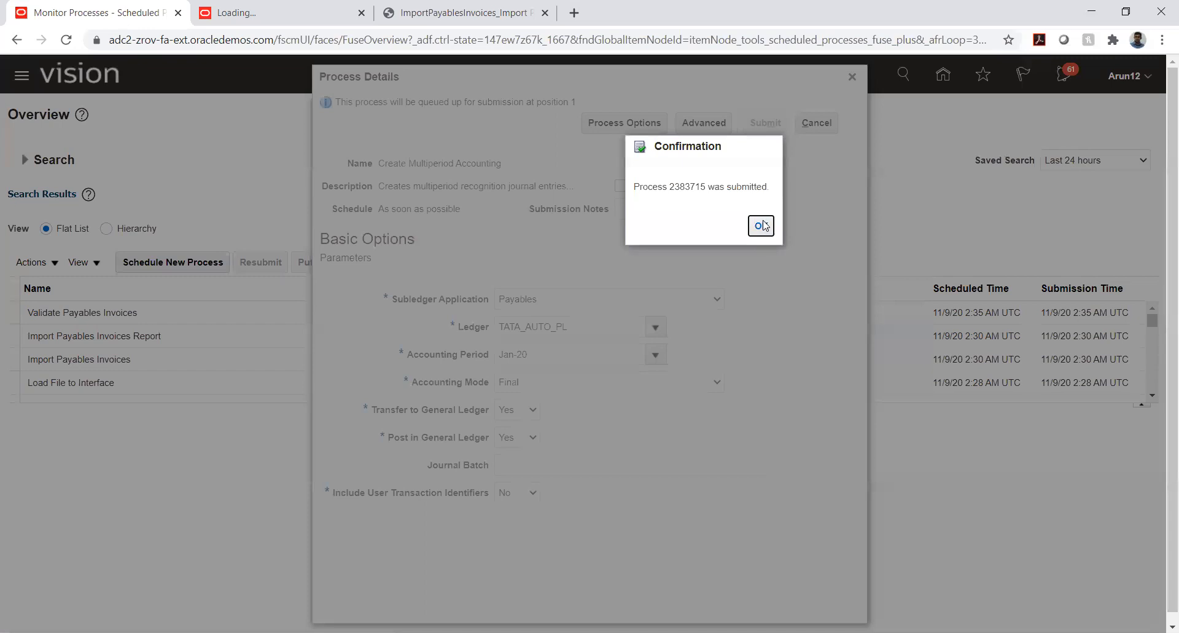
left_click(761, 224)
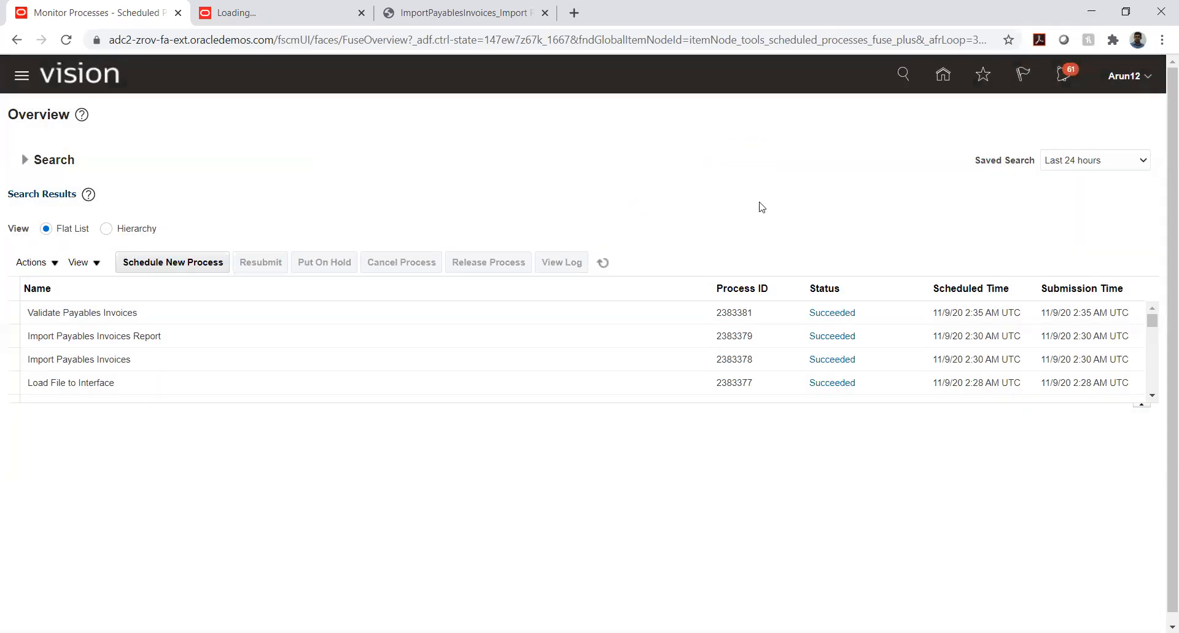
Refresh the scheduled process list until Create Multiperiod Accounting's related processes and execution report finish
left_click(610, 264)
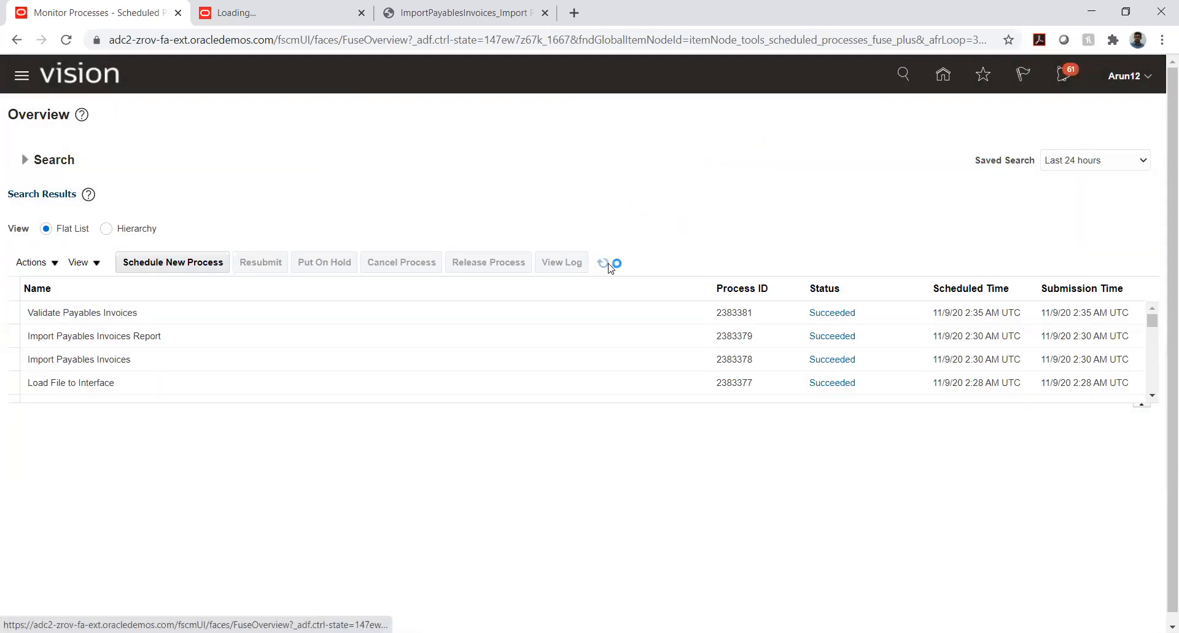
left_click(605, 265)
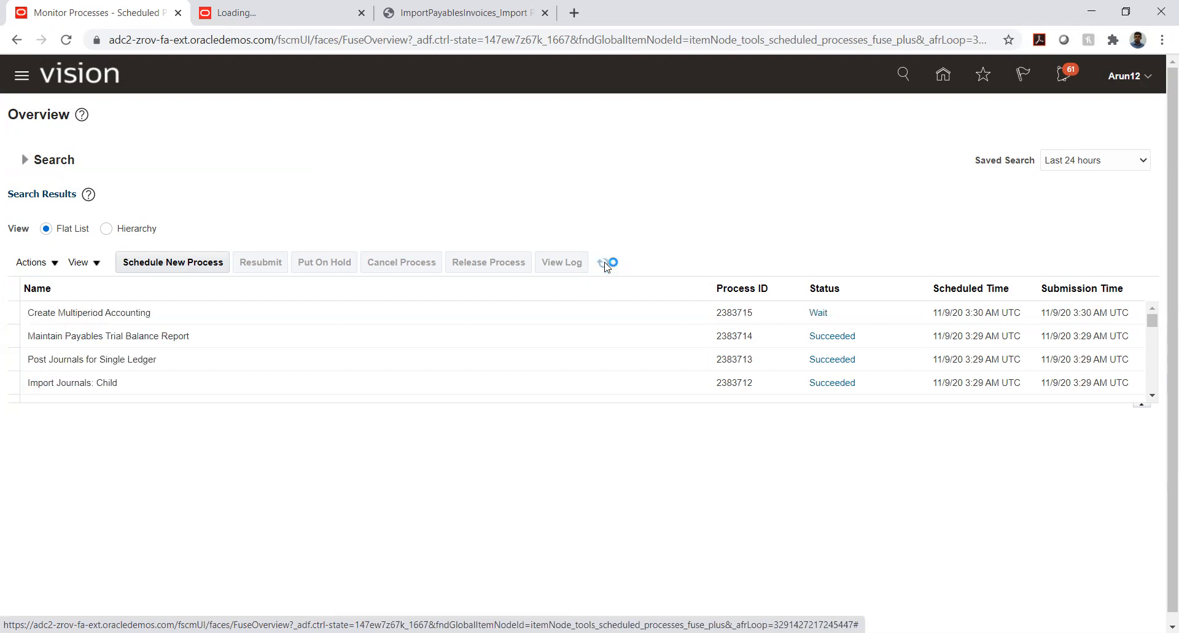
left_click(605, 266)
left_click(605, 265)
left_click(605, 265)
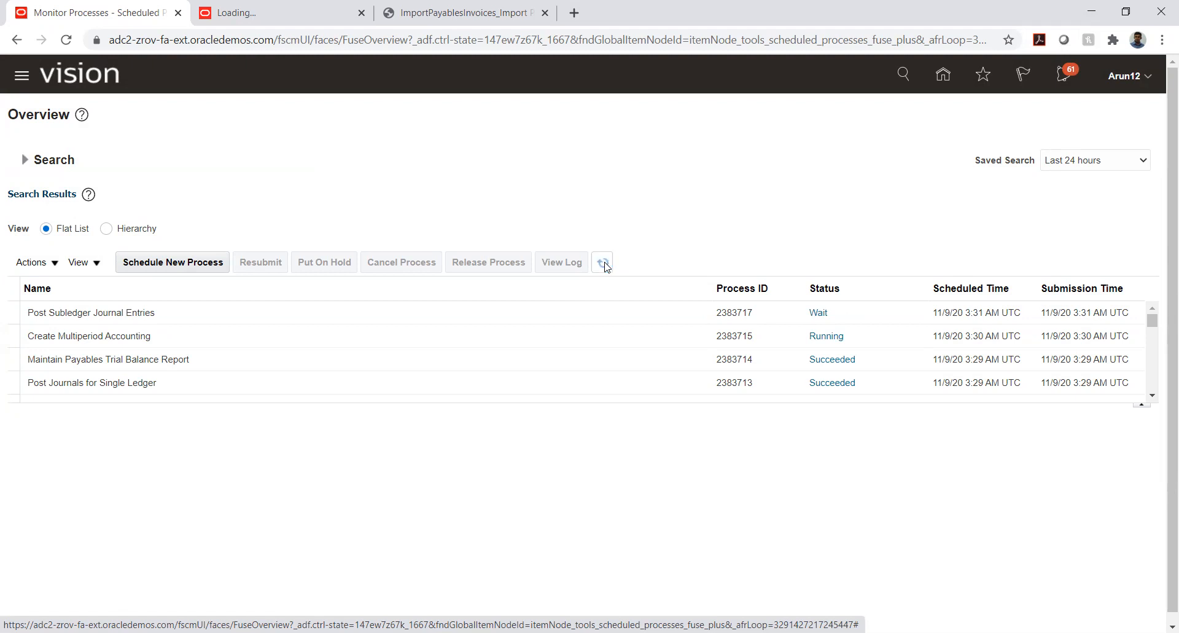
left_click(605, 265)
left_click(605, 265)
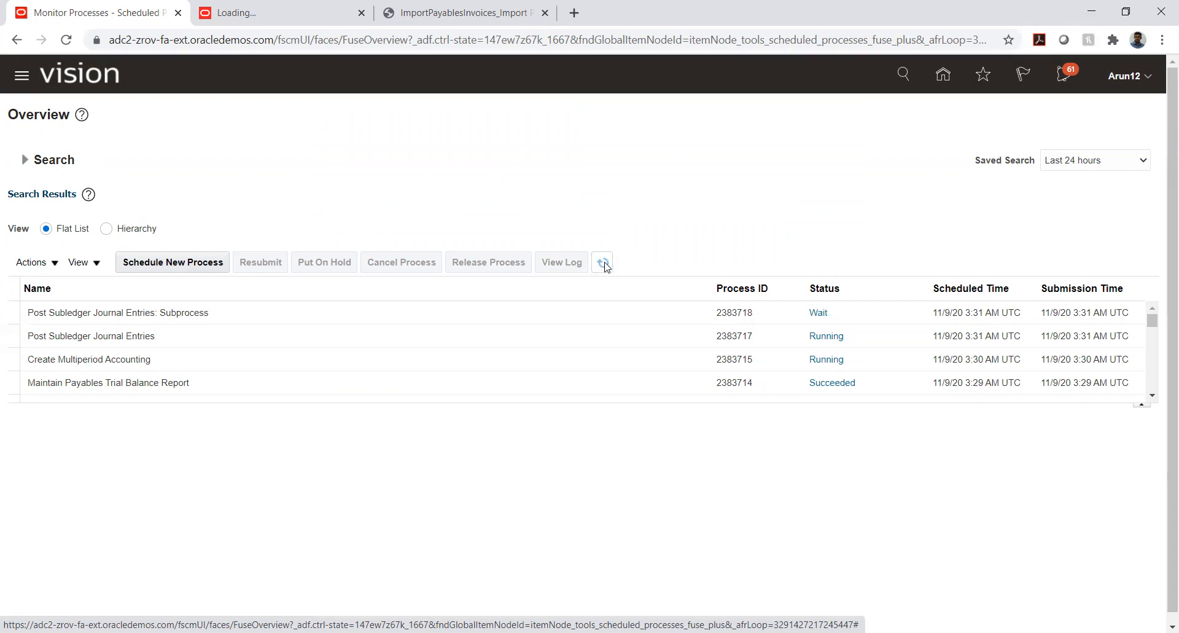
left_click(604, 263)
left_click(603, 263)
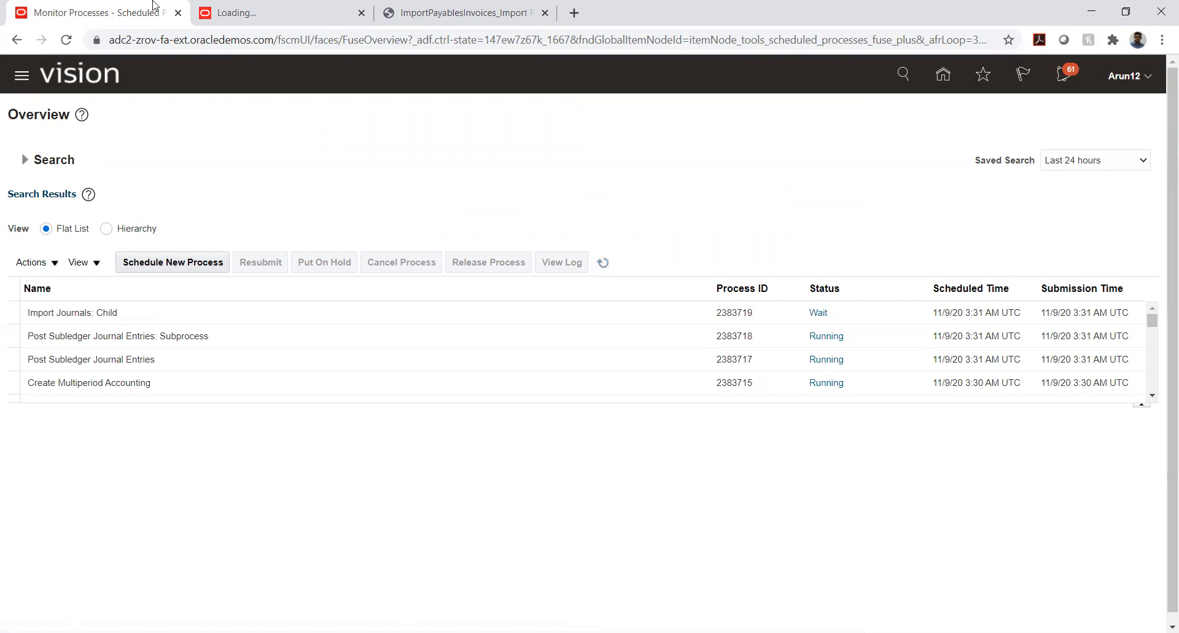
left_click(600, 268)
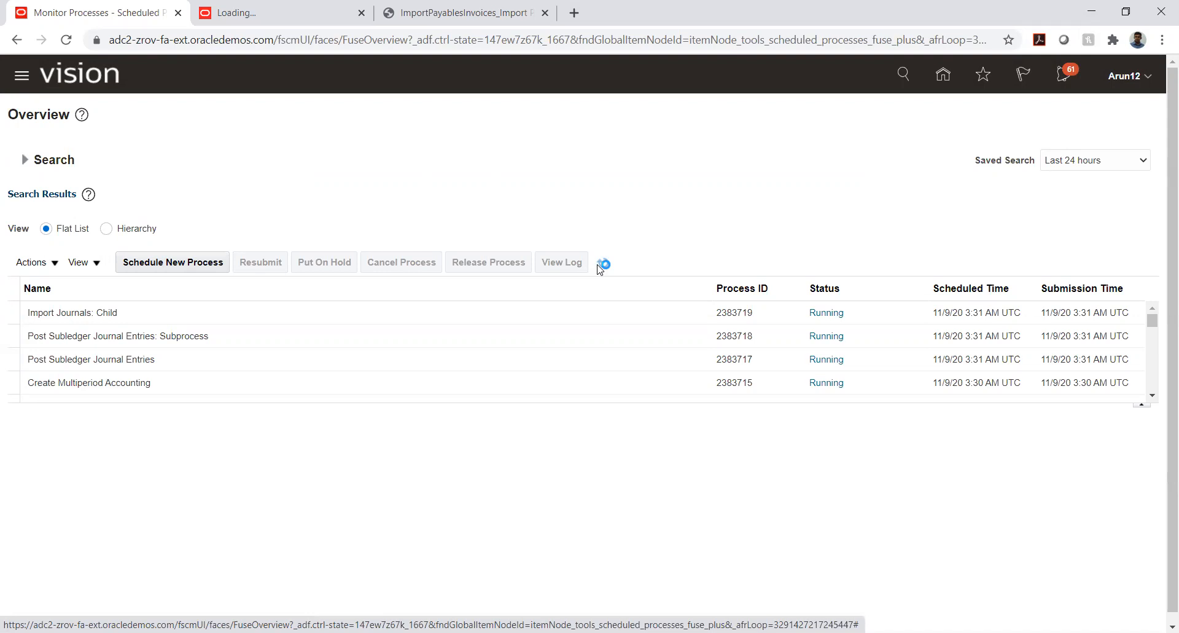
left_click(603, 268)
left_click(603, 269)
left_click(603, 269)
left_click(603, 269)
left_click(604, 269)
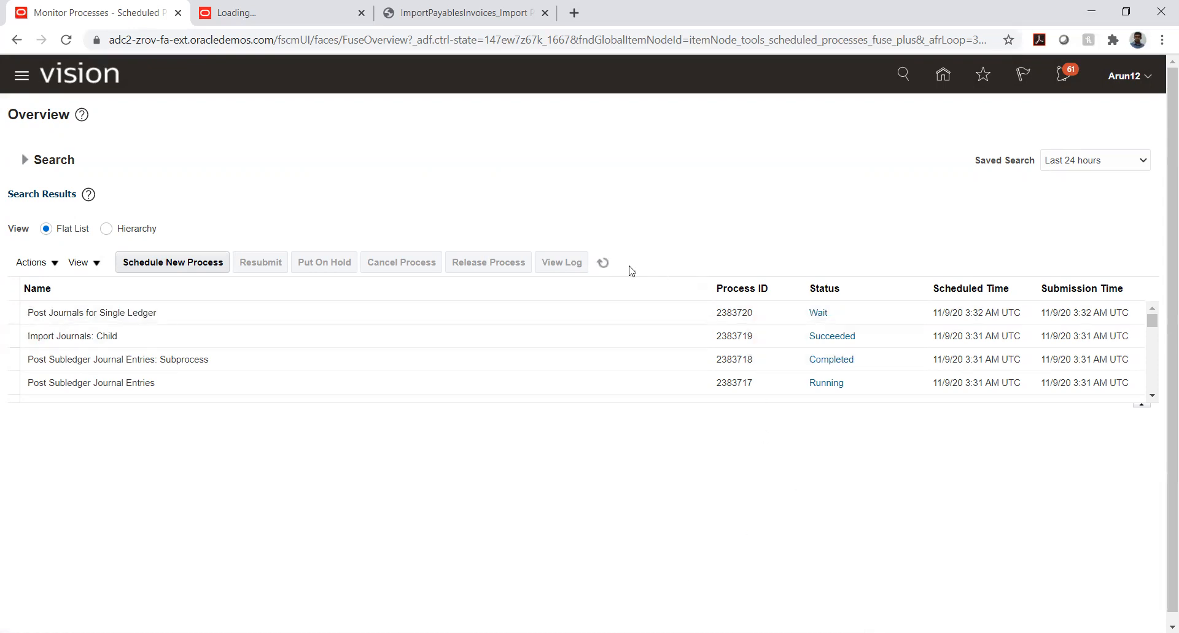
left_click(594, 267)
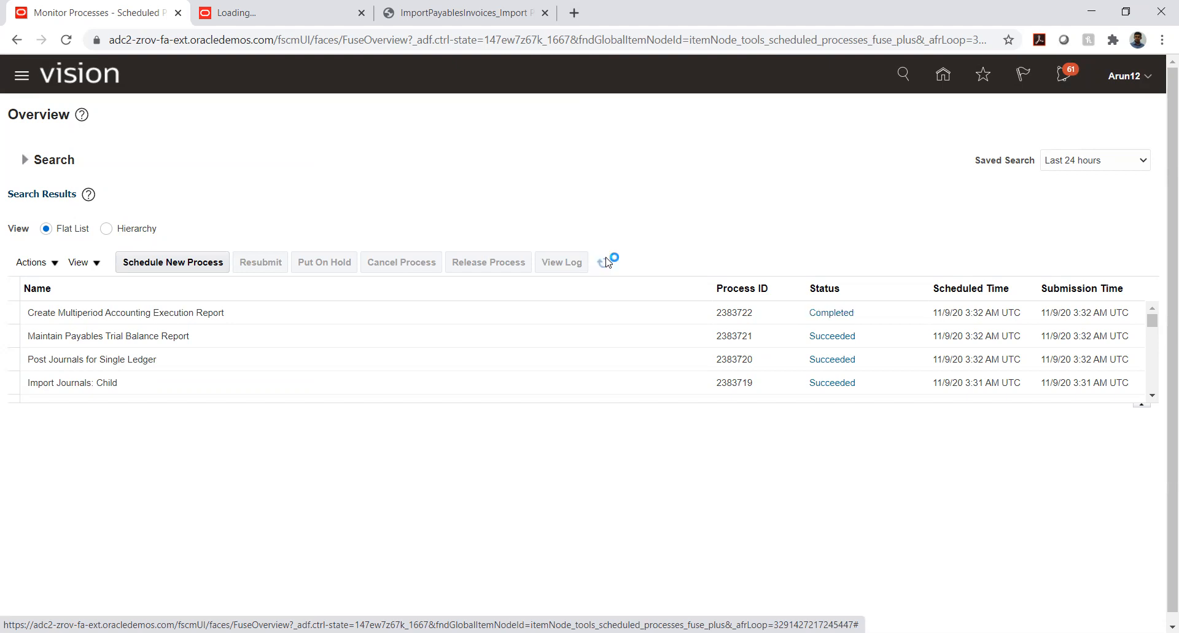
left_click(605, 262)
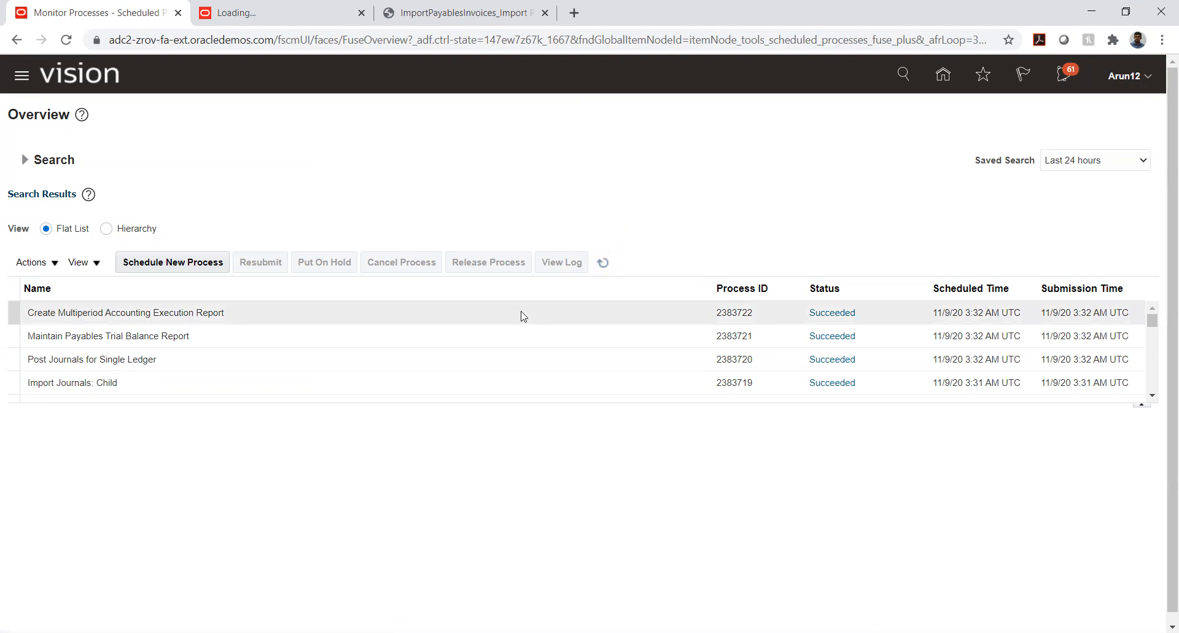
Open the PDF output of the Create Multiperiod Accounting Execution Report and review the journal entries for MPA-901
left_click(367, 311)
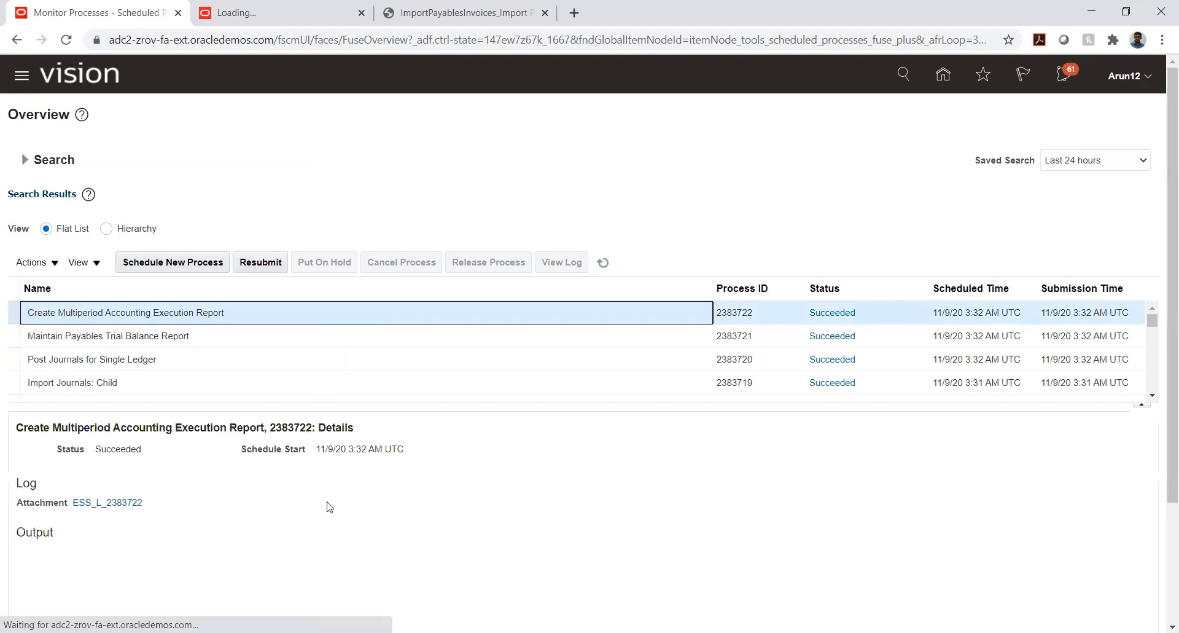
scroll(2, 439, "down", 3)
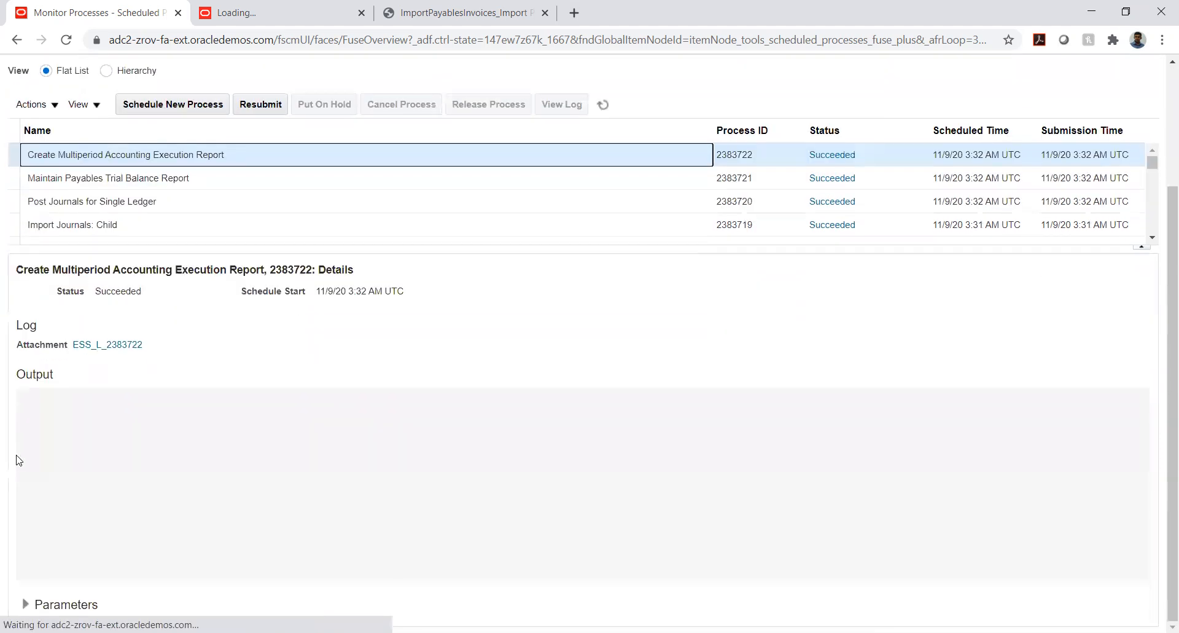
left_click(244, 453)
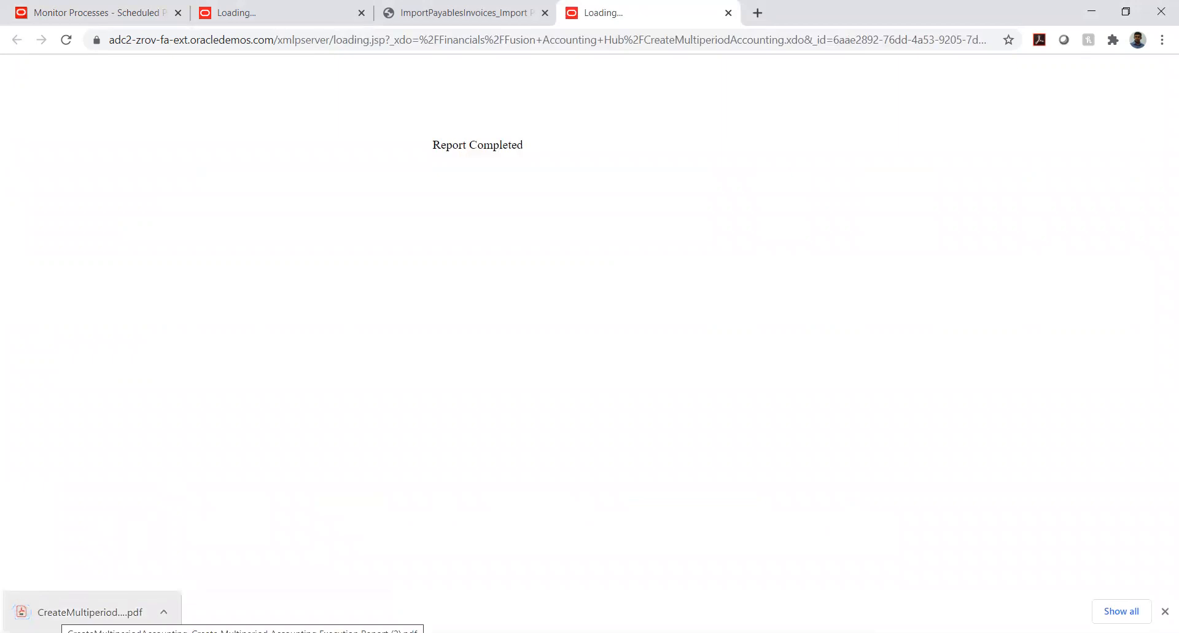
left_click(86, 611)
scroll(408, 369, "down", 8)
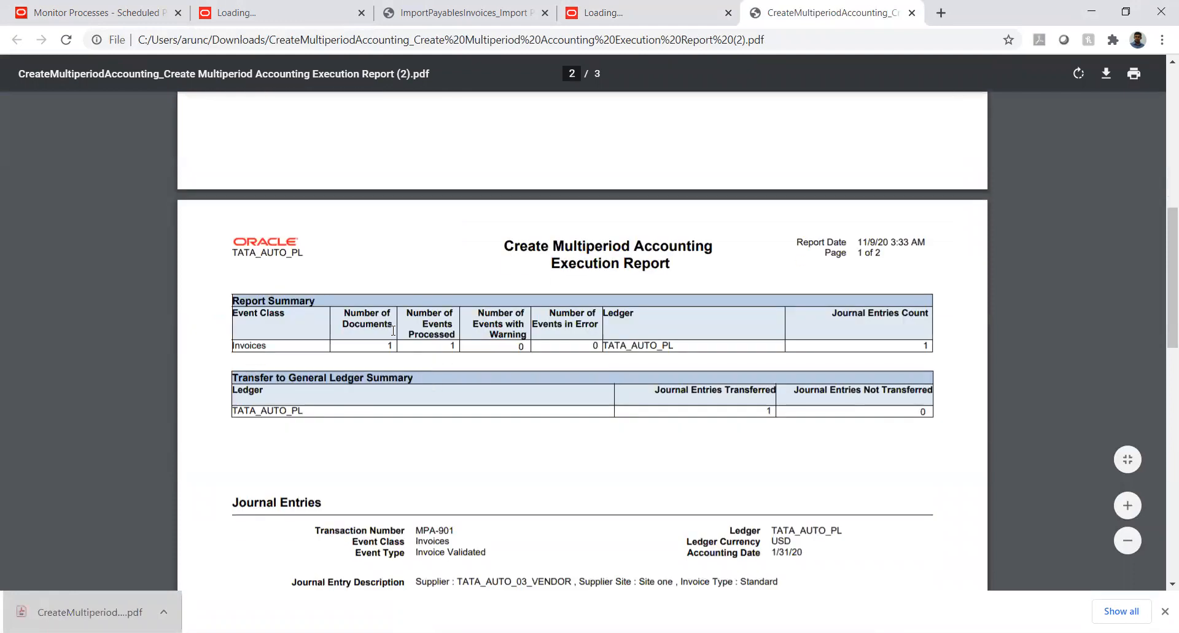
scroll(393, 330, "down", 5)
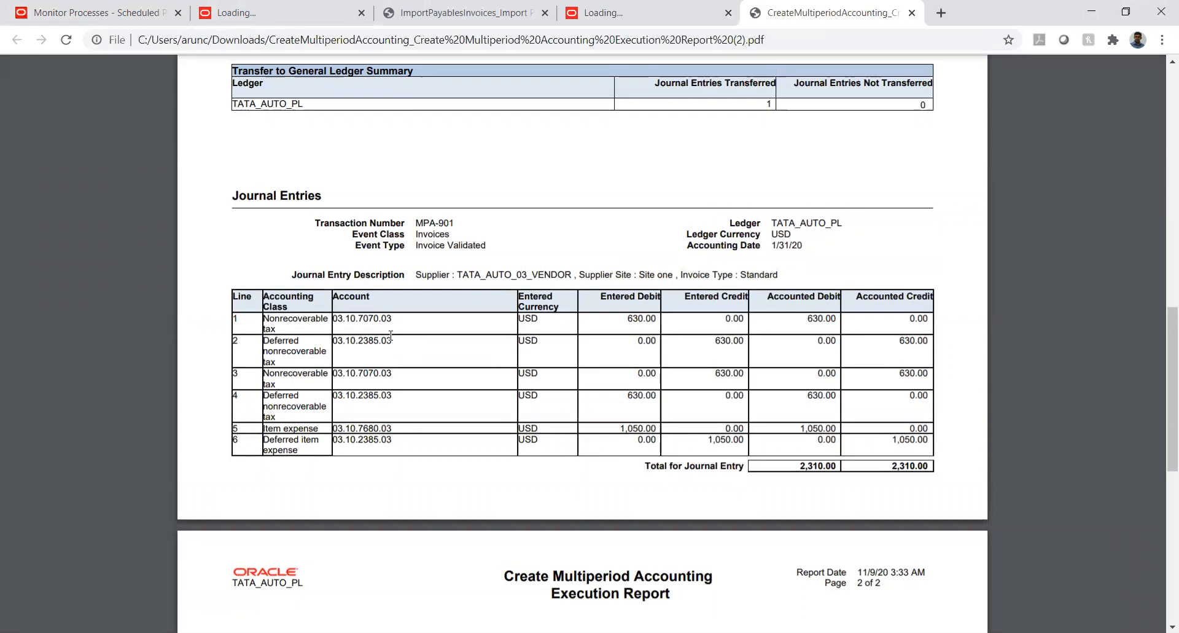
scroll(391, 335, "down", 1)
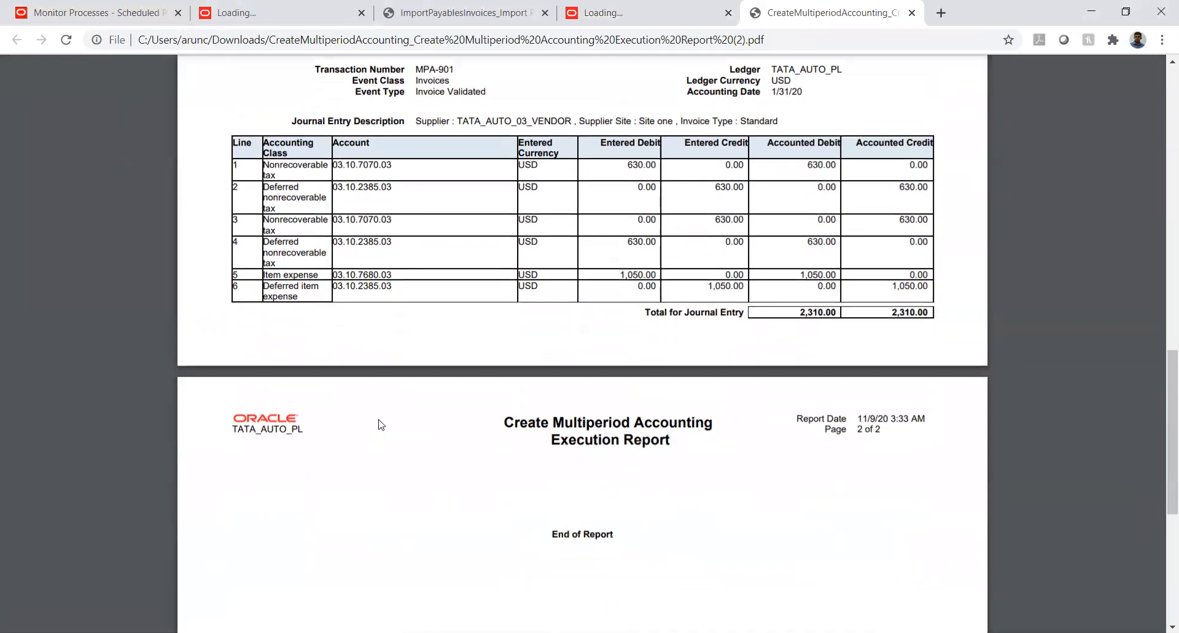
scroll(377, 421, "up", 1)
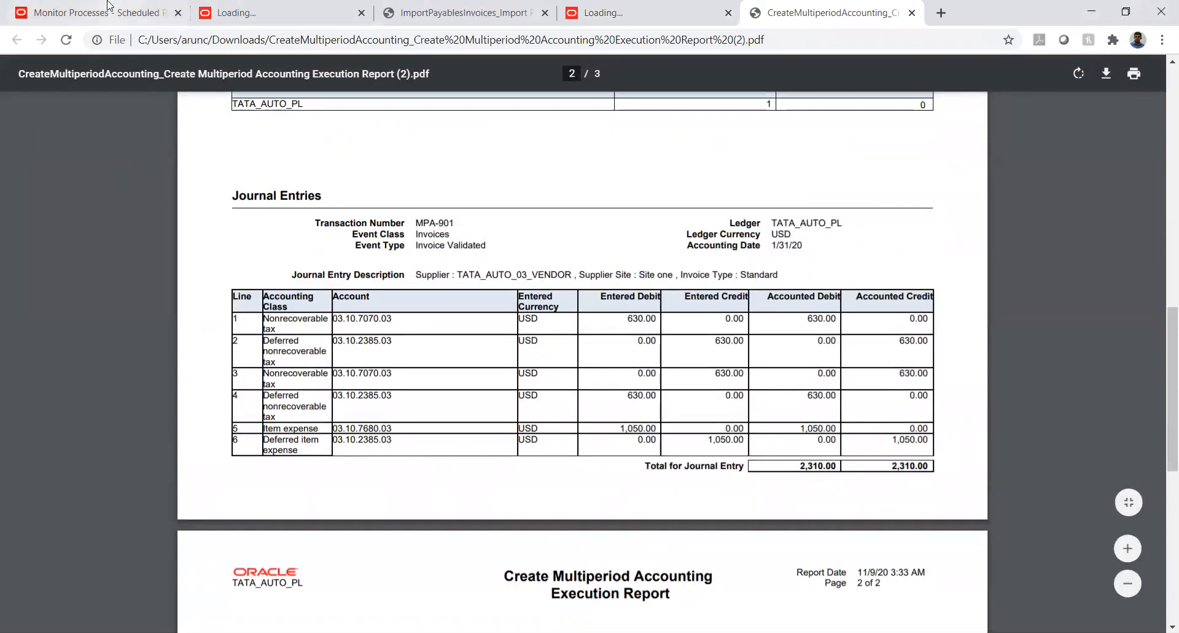
Return from the report to the Payables Invoices work area and search for invoice number MPA-901
left_click(92, 12)
scroll(846, 82, "up", 3)
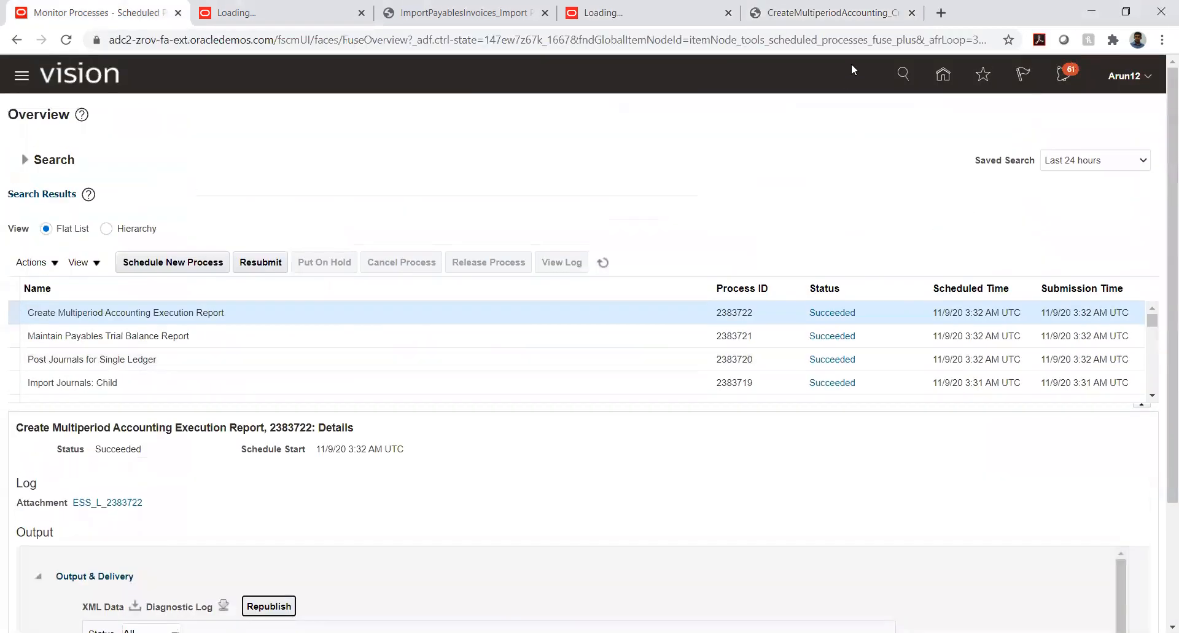
left_click(942, 74)
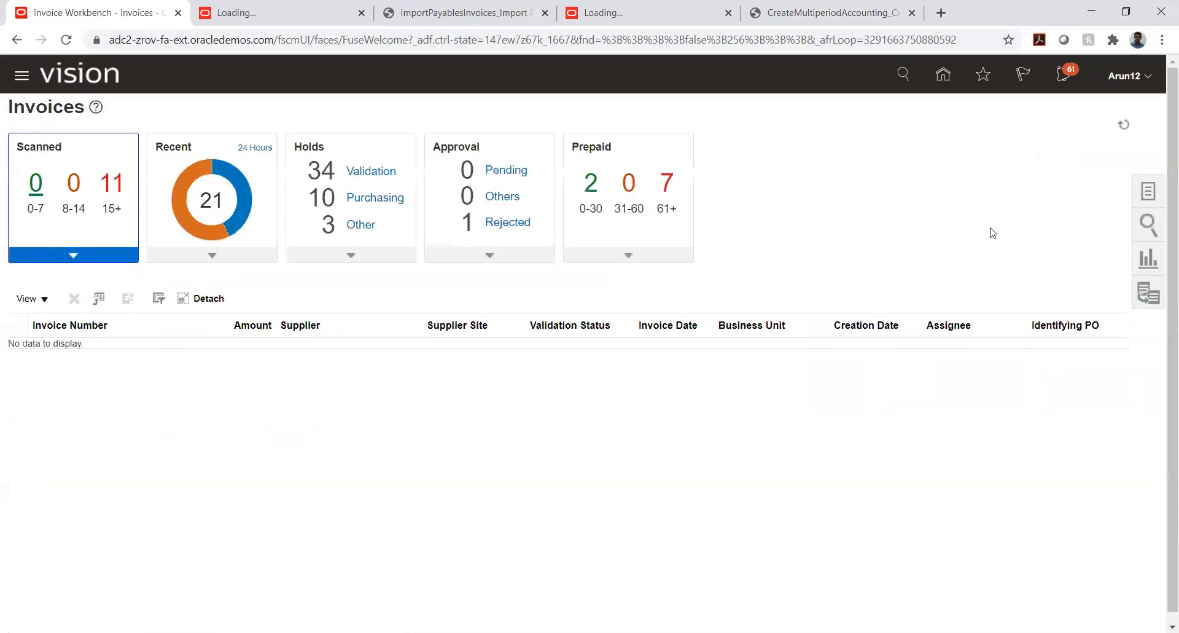
left_click(1147, 228)
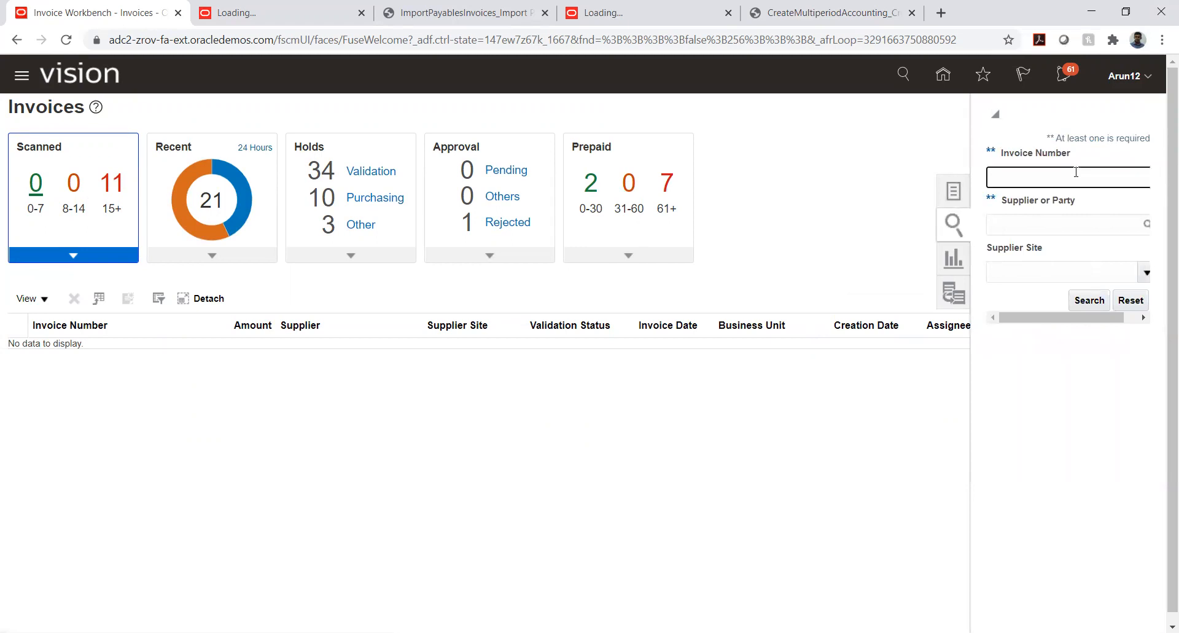
type("MPA-901")
key("Return")
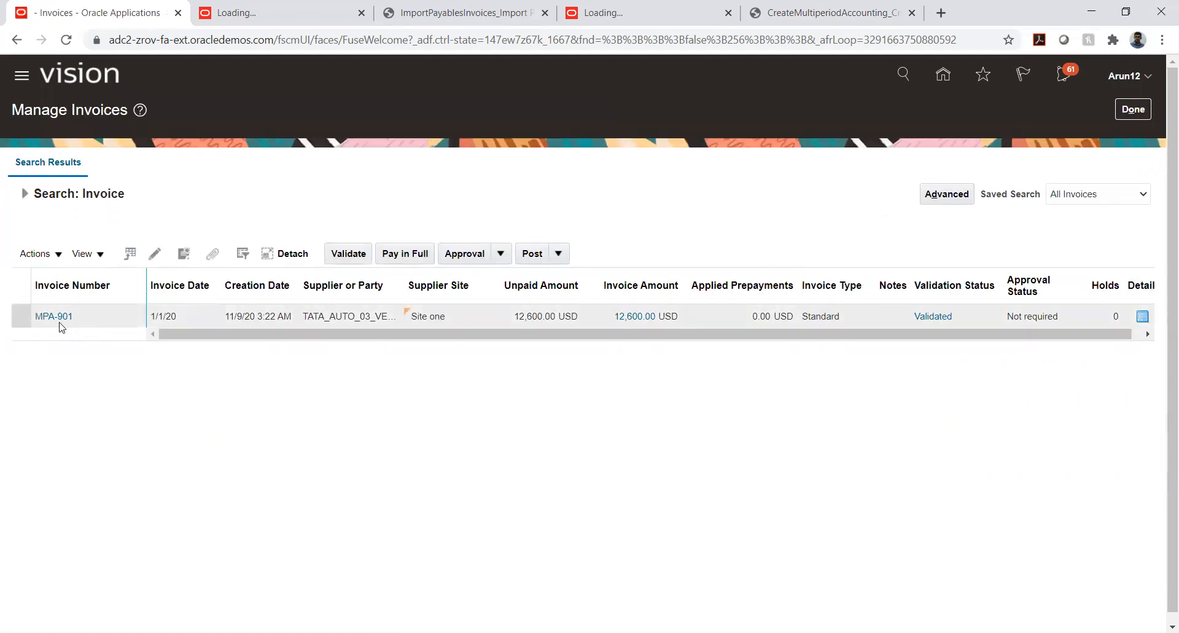
Open invoice MPA-901 from the search results for editing
left_click(61, 316)
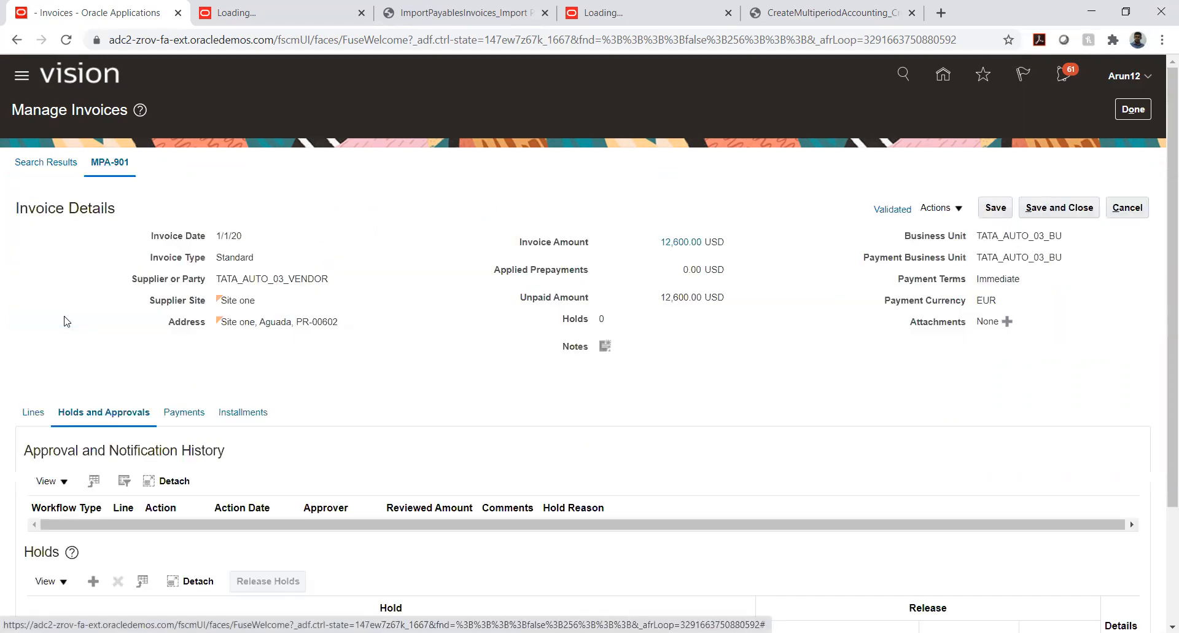
left_click(951, 209)
left_click(946, 232)
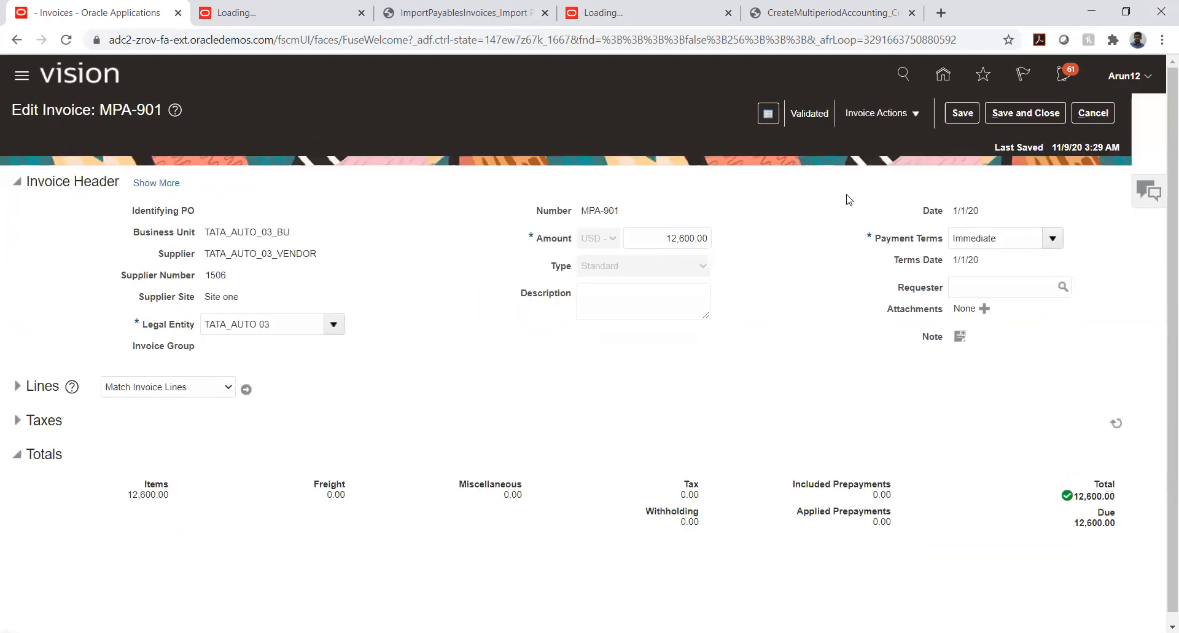
Look through the available actions for invoice MPA-901 and open its invoice summary to check the accounting status
left_click(910, 121)
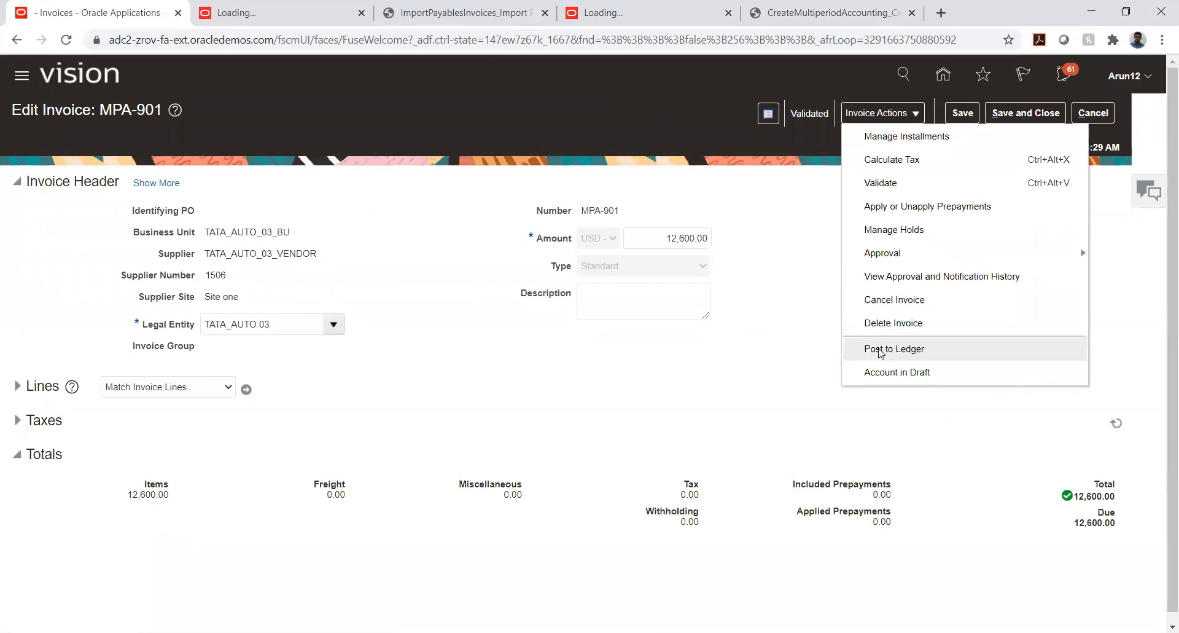
left_click(900, 344)
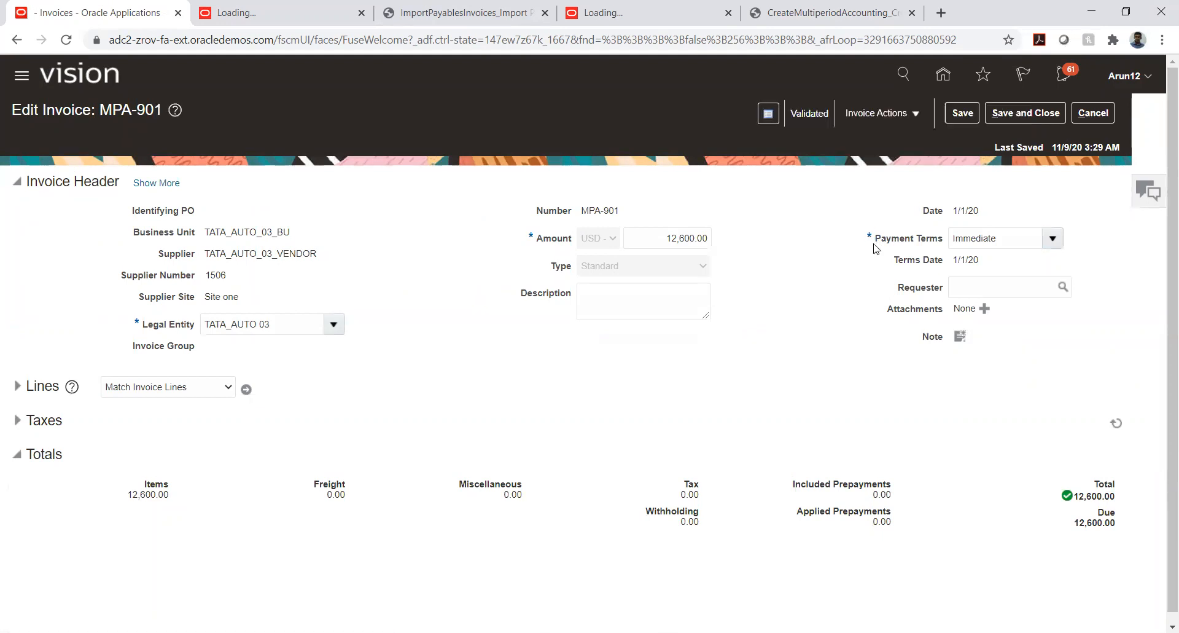
left_click(913, 116)
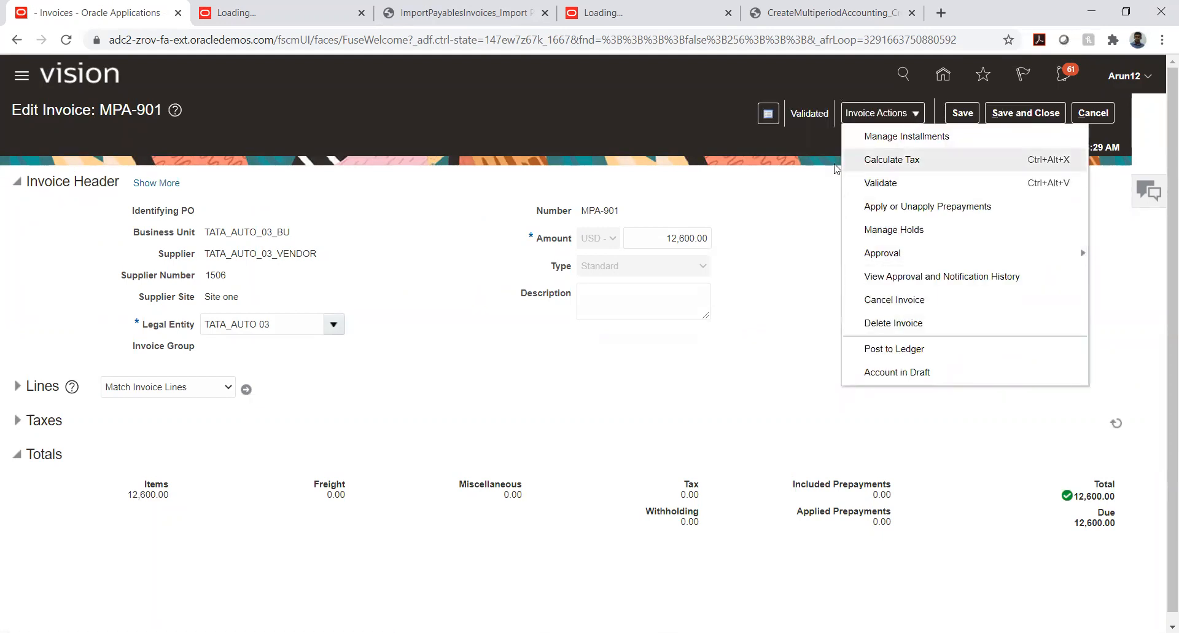
left_click(788, 193)
left_click(798, 118)
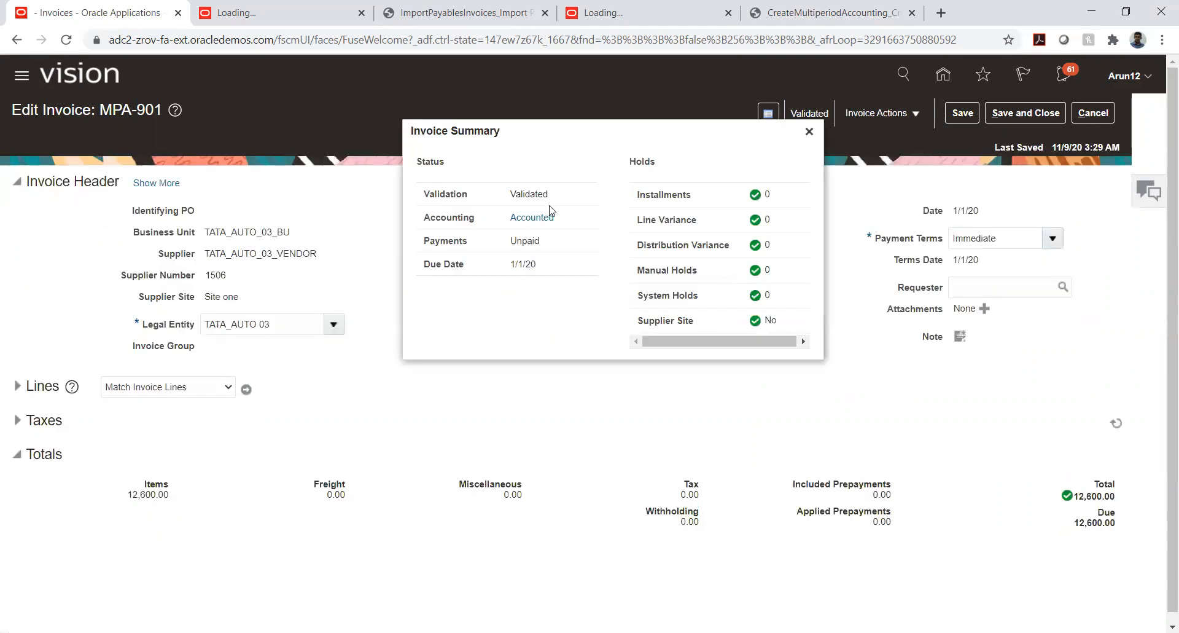
Open the accounting lines of invoice MPA-901 from its accounting status and review the January deferral and expense entries
left_click(538, 218)
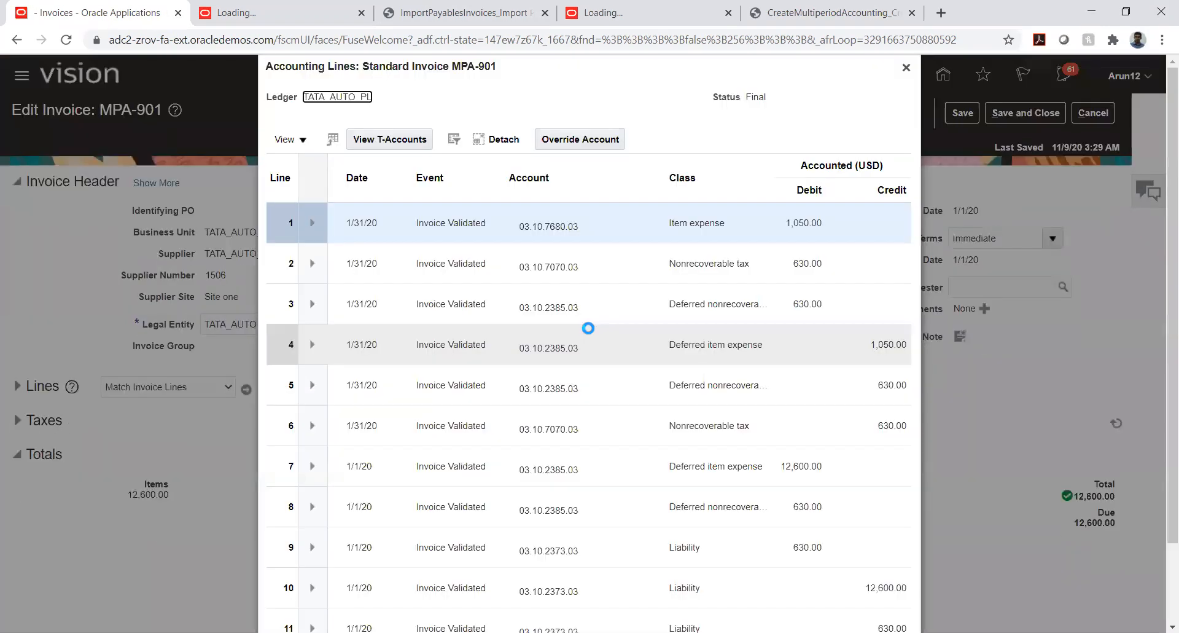
scroll(548, 295, "down", 1)
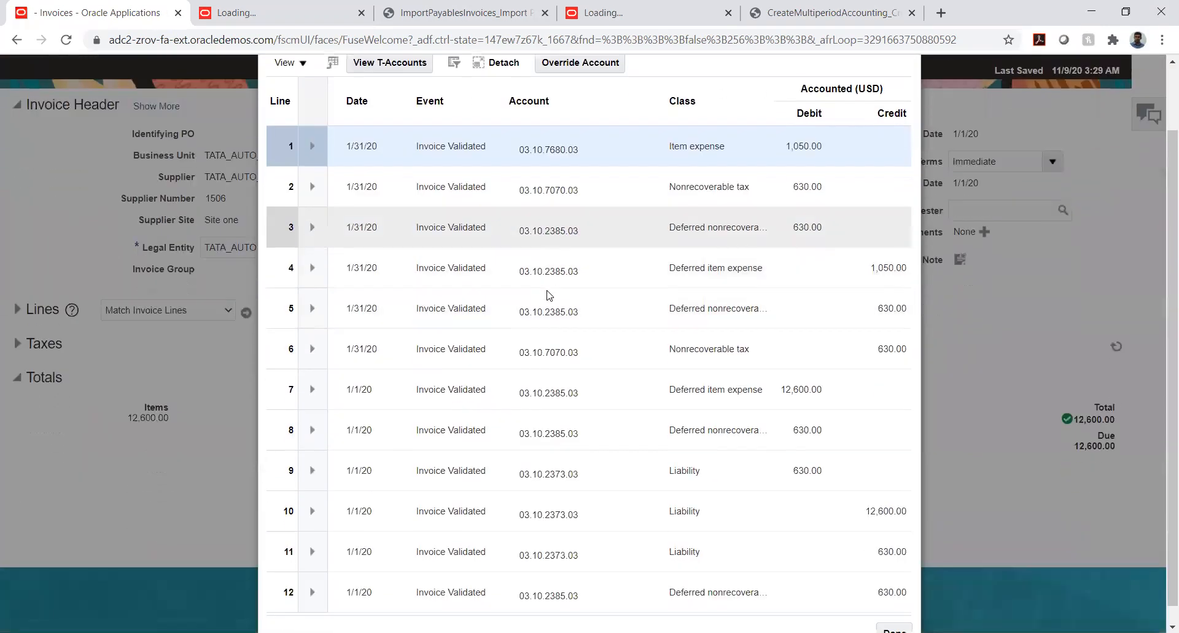
scroll(549, 296, "down", 1)
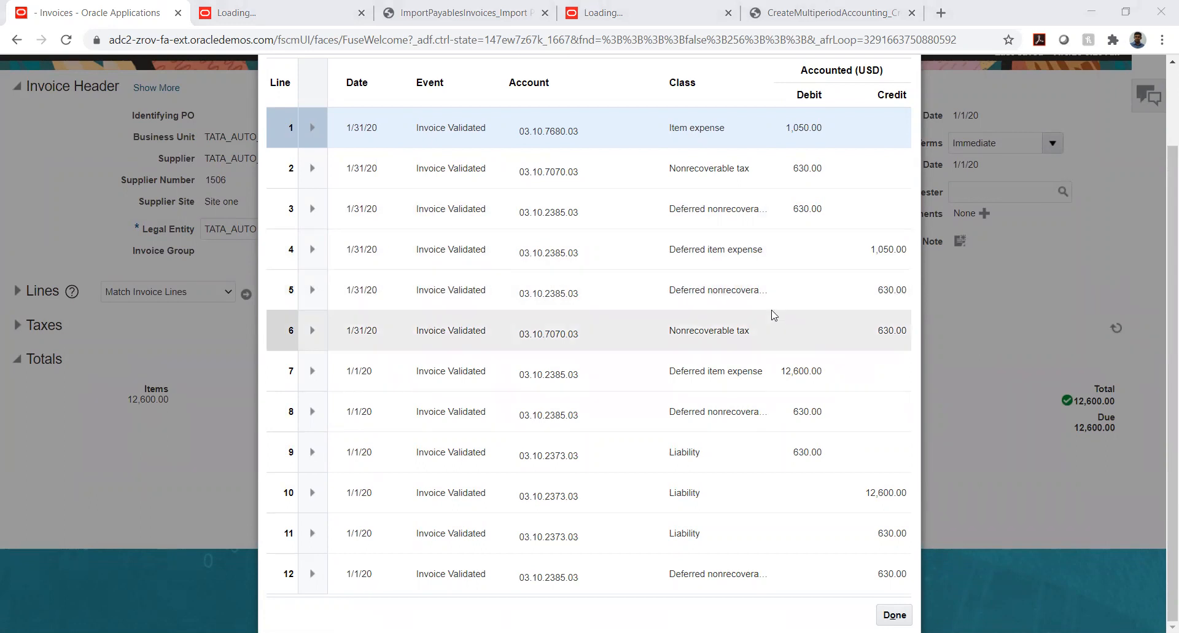
scroll(774, 315, "up", 2)
scroll(775, 315, "down", 2)
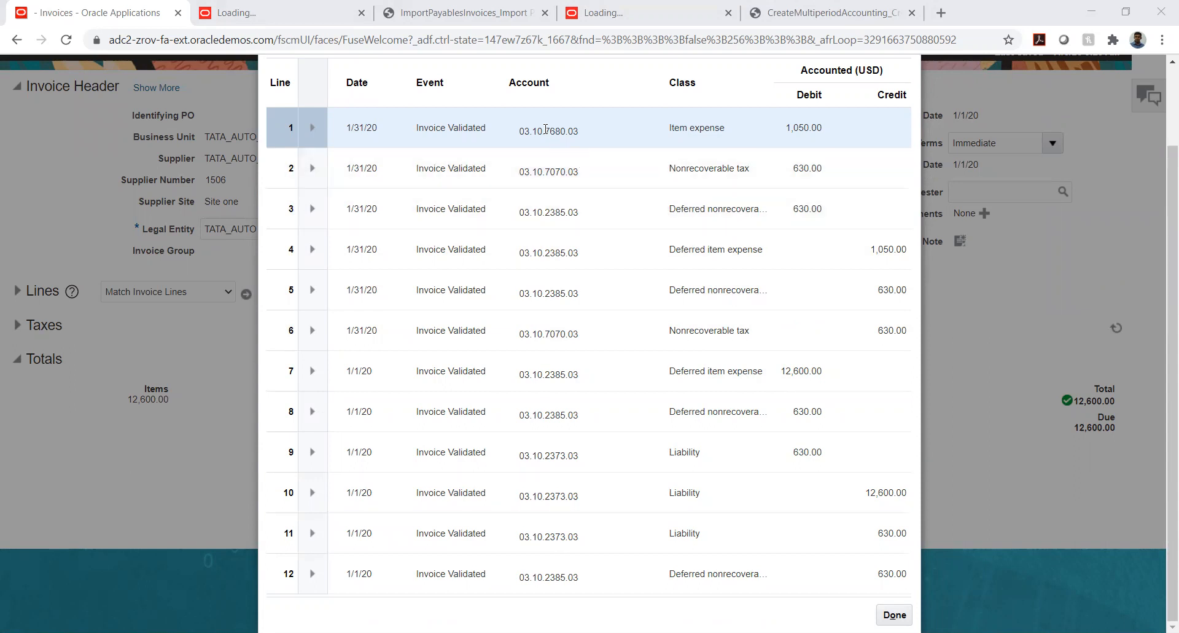
Inspect the account segment descriptions of the item expense on line 1, highlight the TATA_ACC description, and recheck the accounting lines
mouse_move(559, 143)
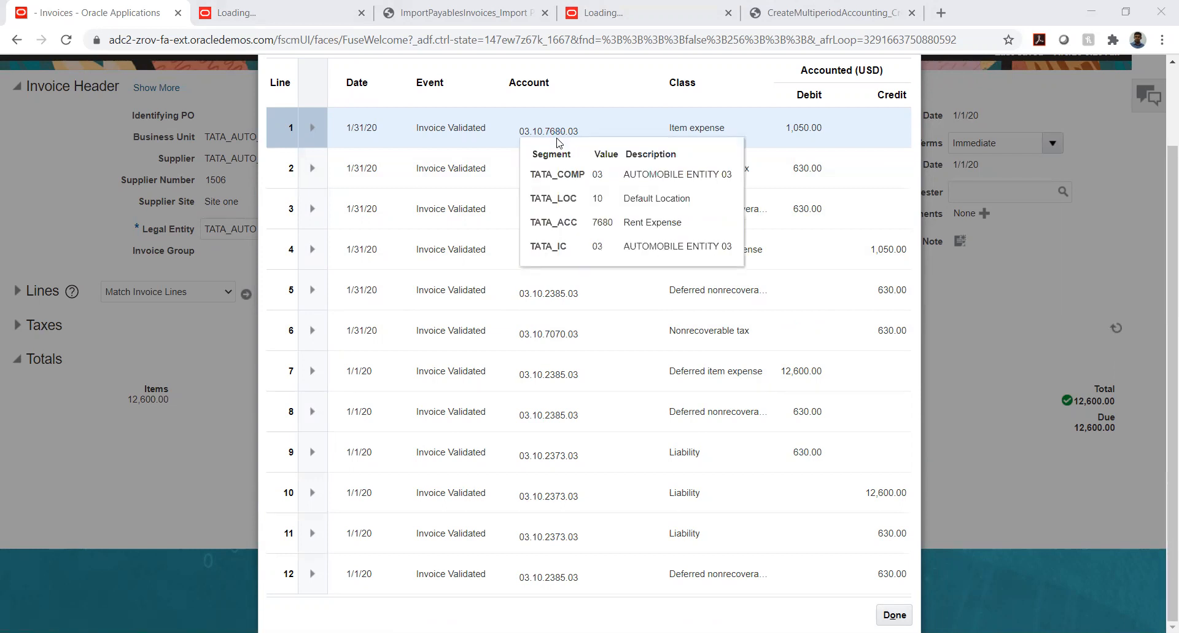
double_click(629, 222)
left_click(629, 222)
triple_click(629, 222)
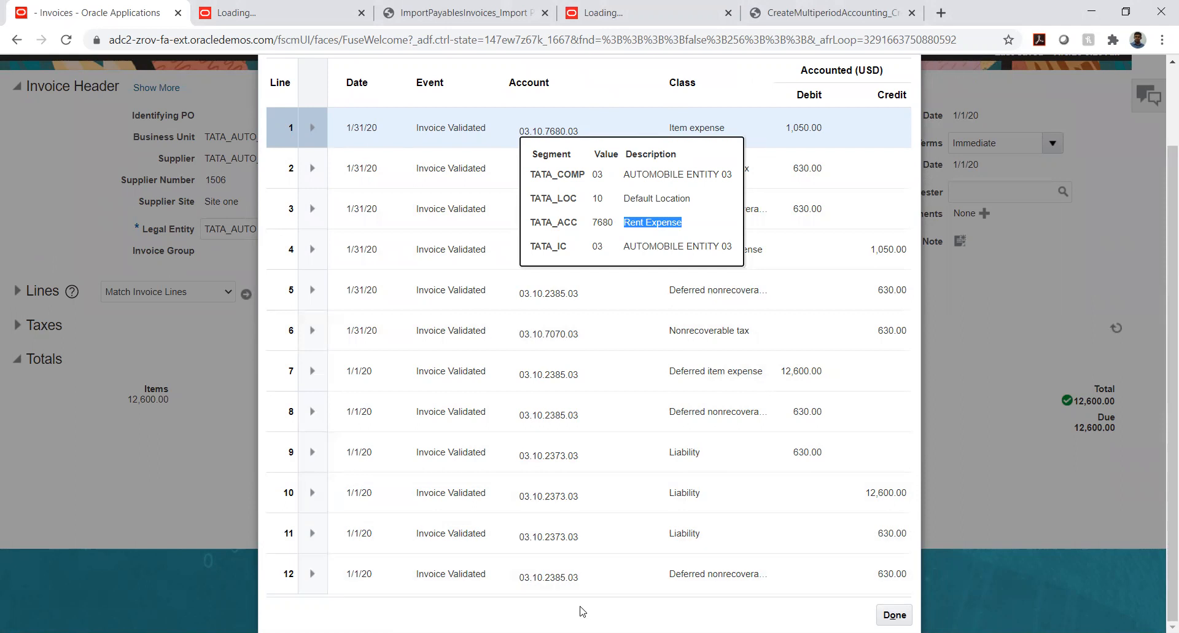
scroll(571, 618, "up", 2)
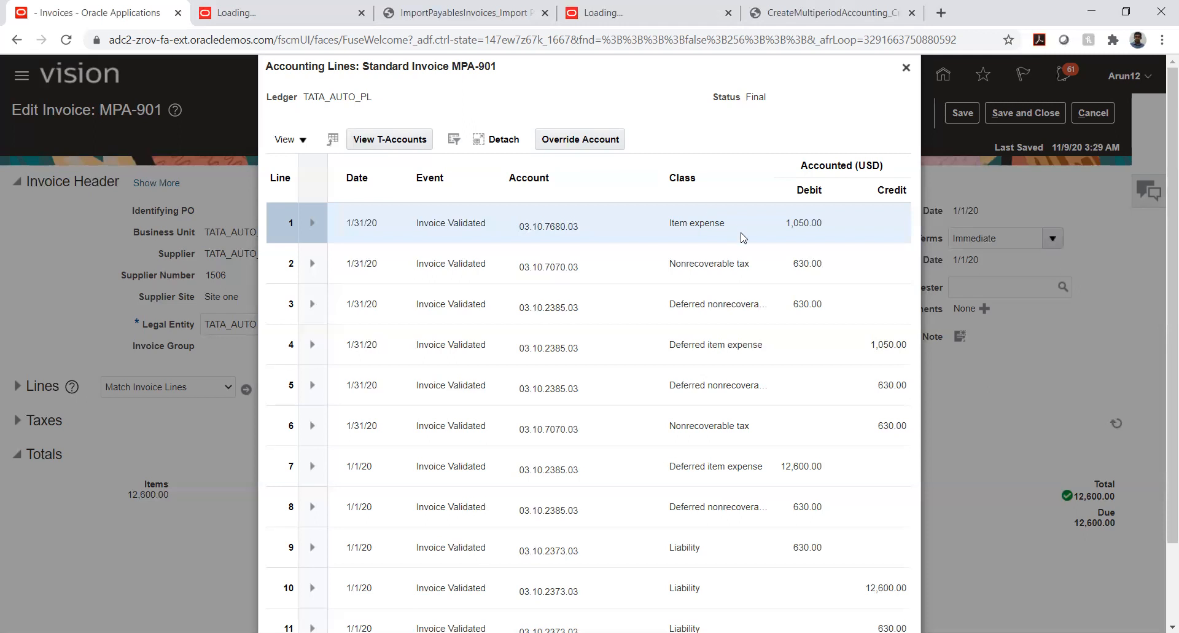
scroll(771, 276, "down", 3)
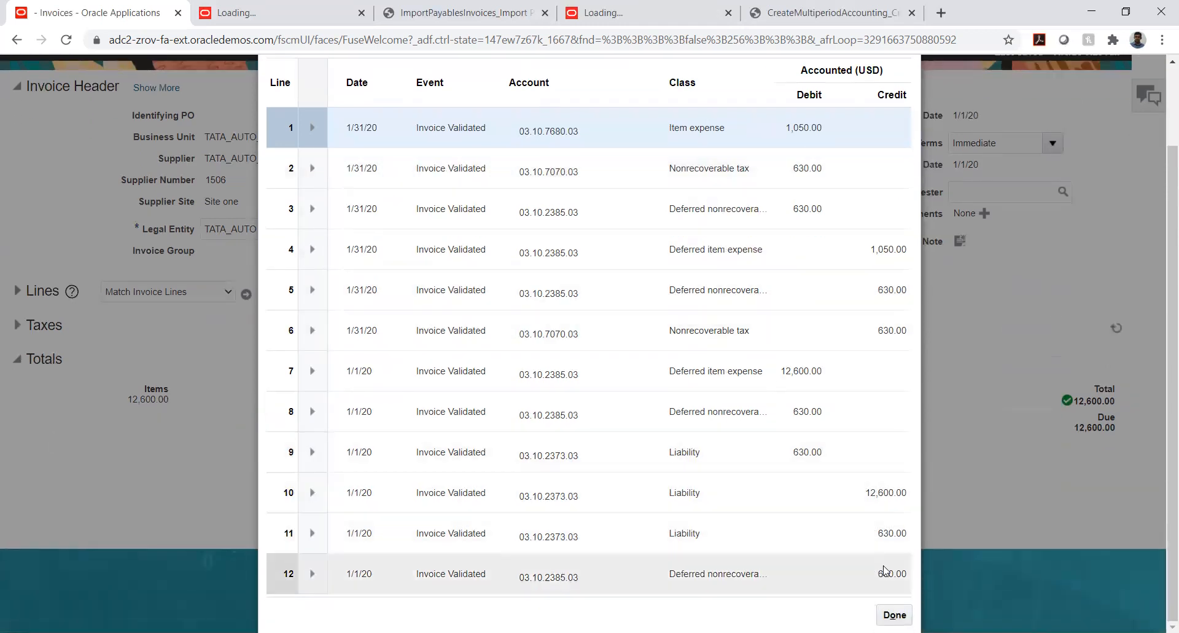
Close the accounting lines, then save and close invoice MPA-901 to return to the Invoices work area
left_click(894, 614)
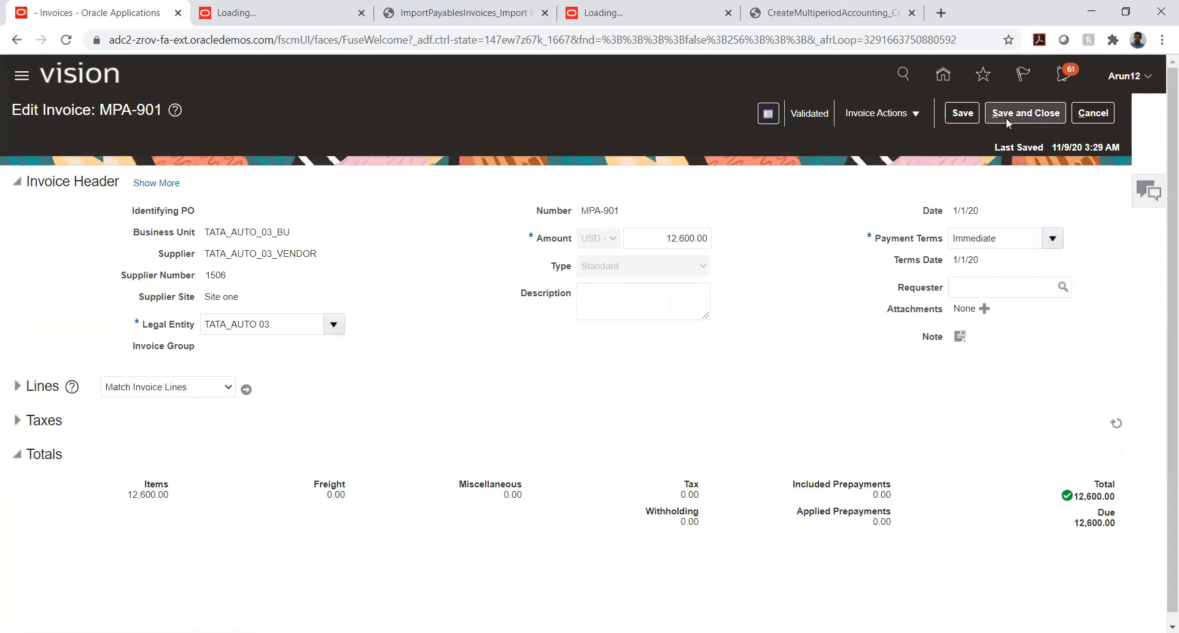
left_click(1025, 113)
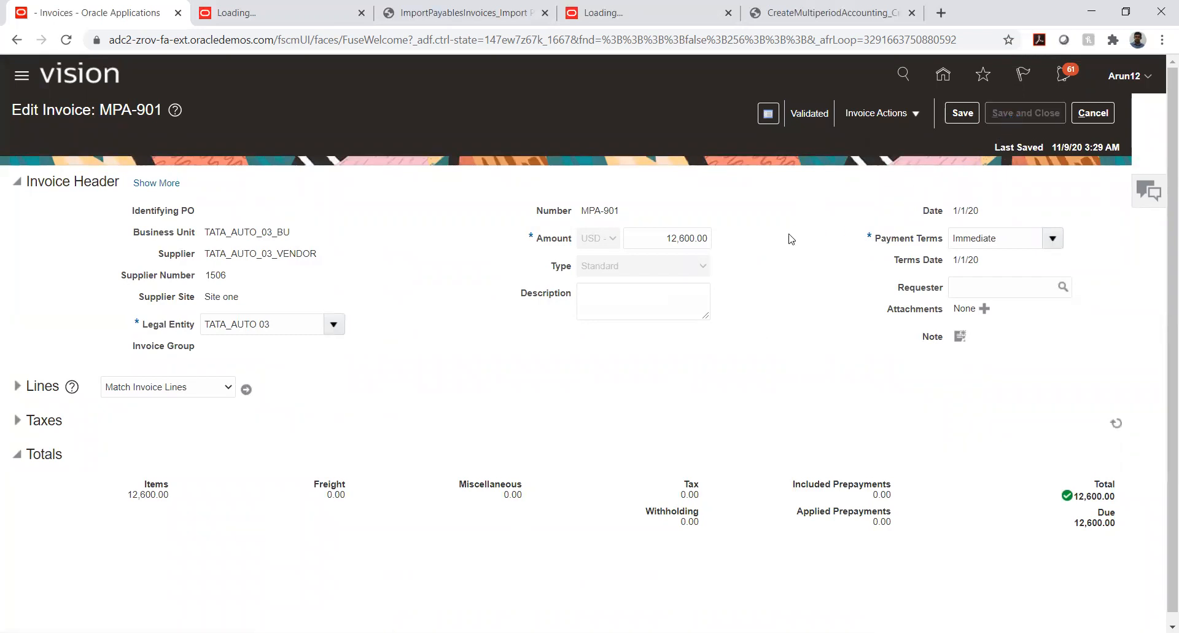
left_click(1132, 111)
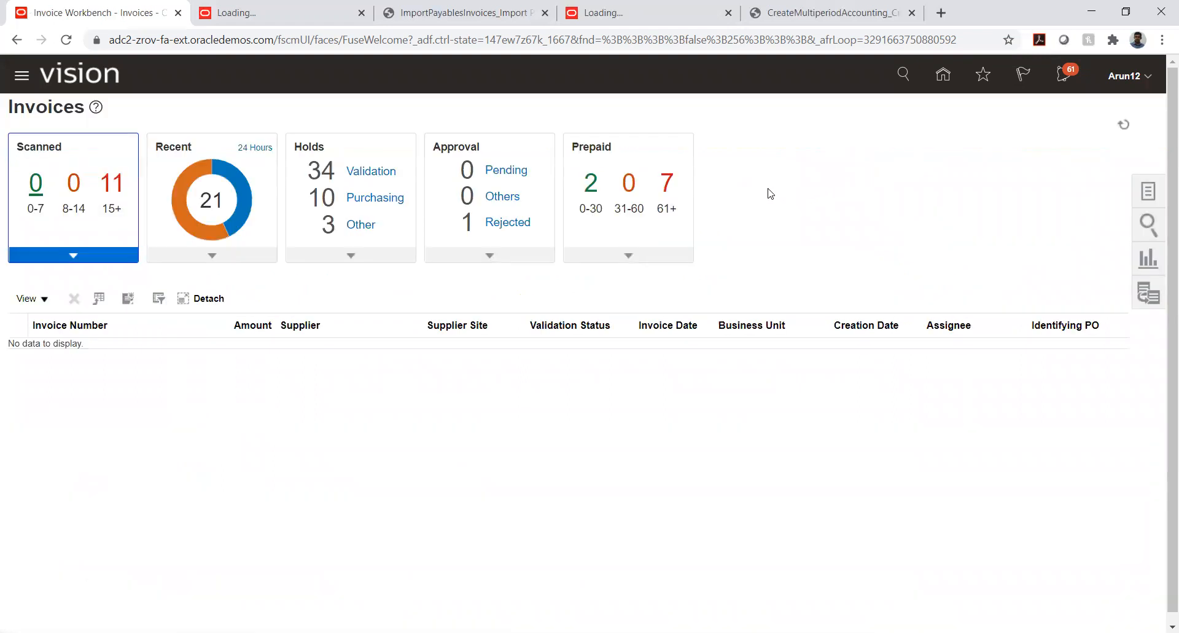